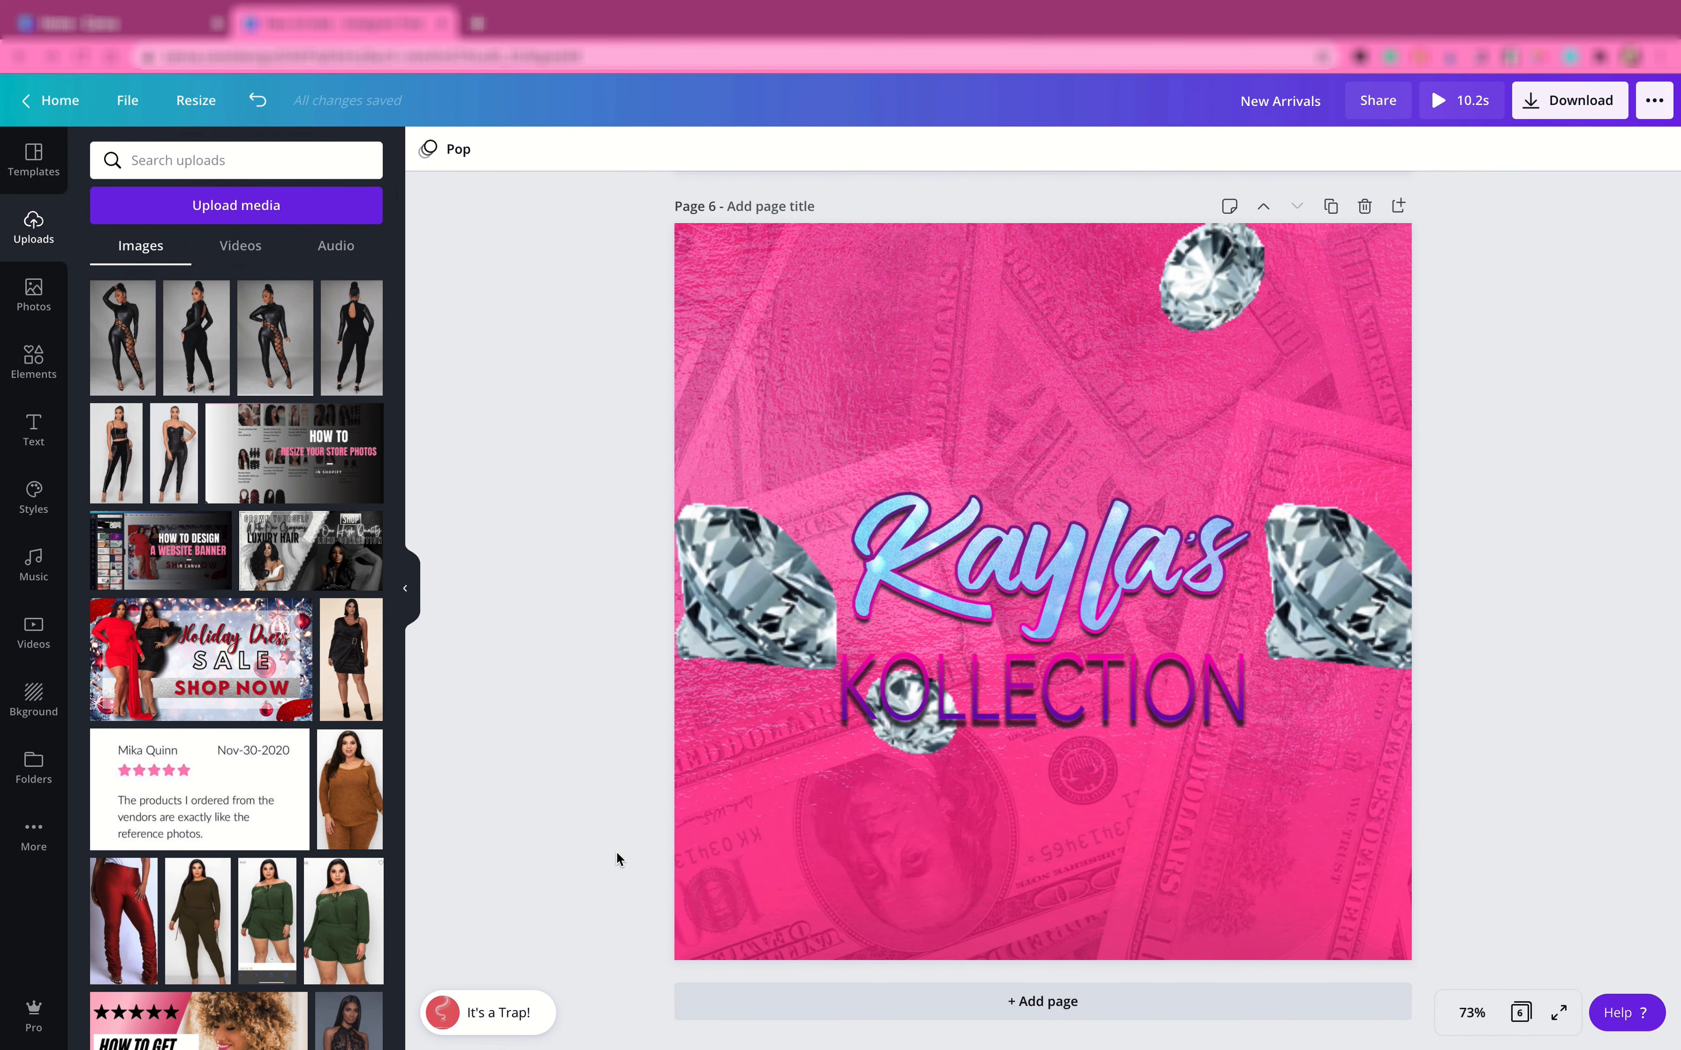
- Add a blank page after page 6
left_click(869, 1001)
scroll(901, 775, "up", 10)
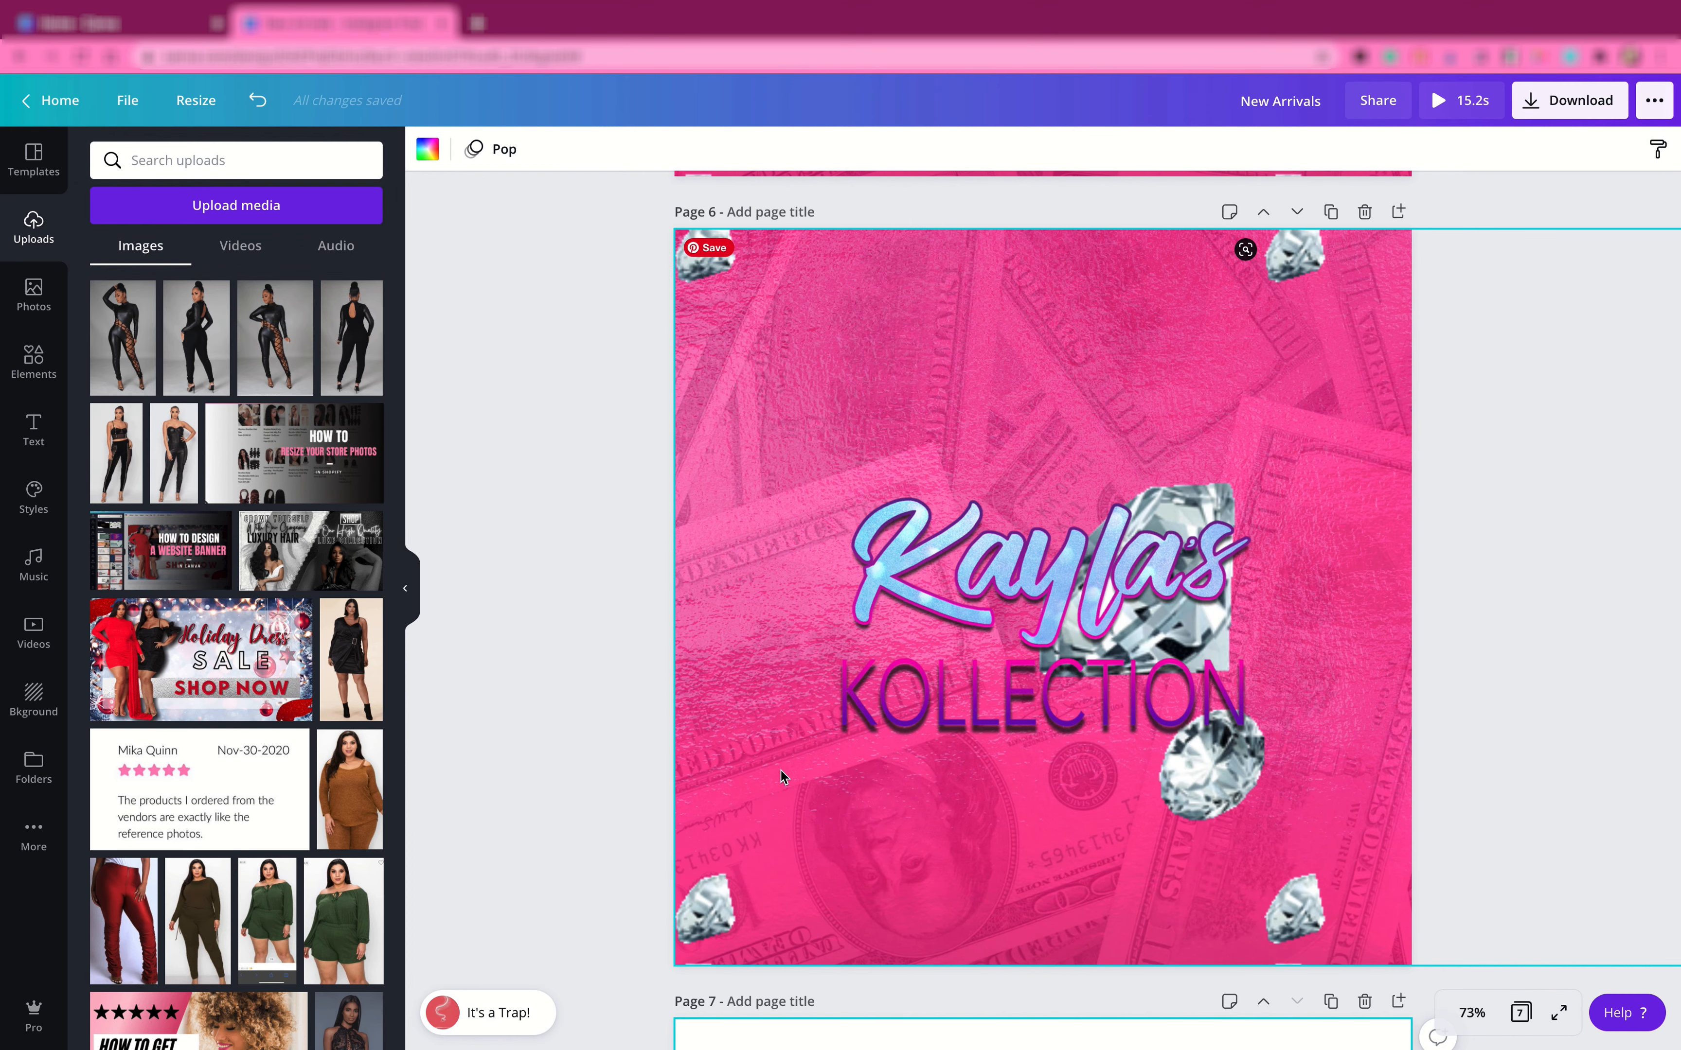
scroll(792, 776, "down", 10)
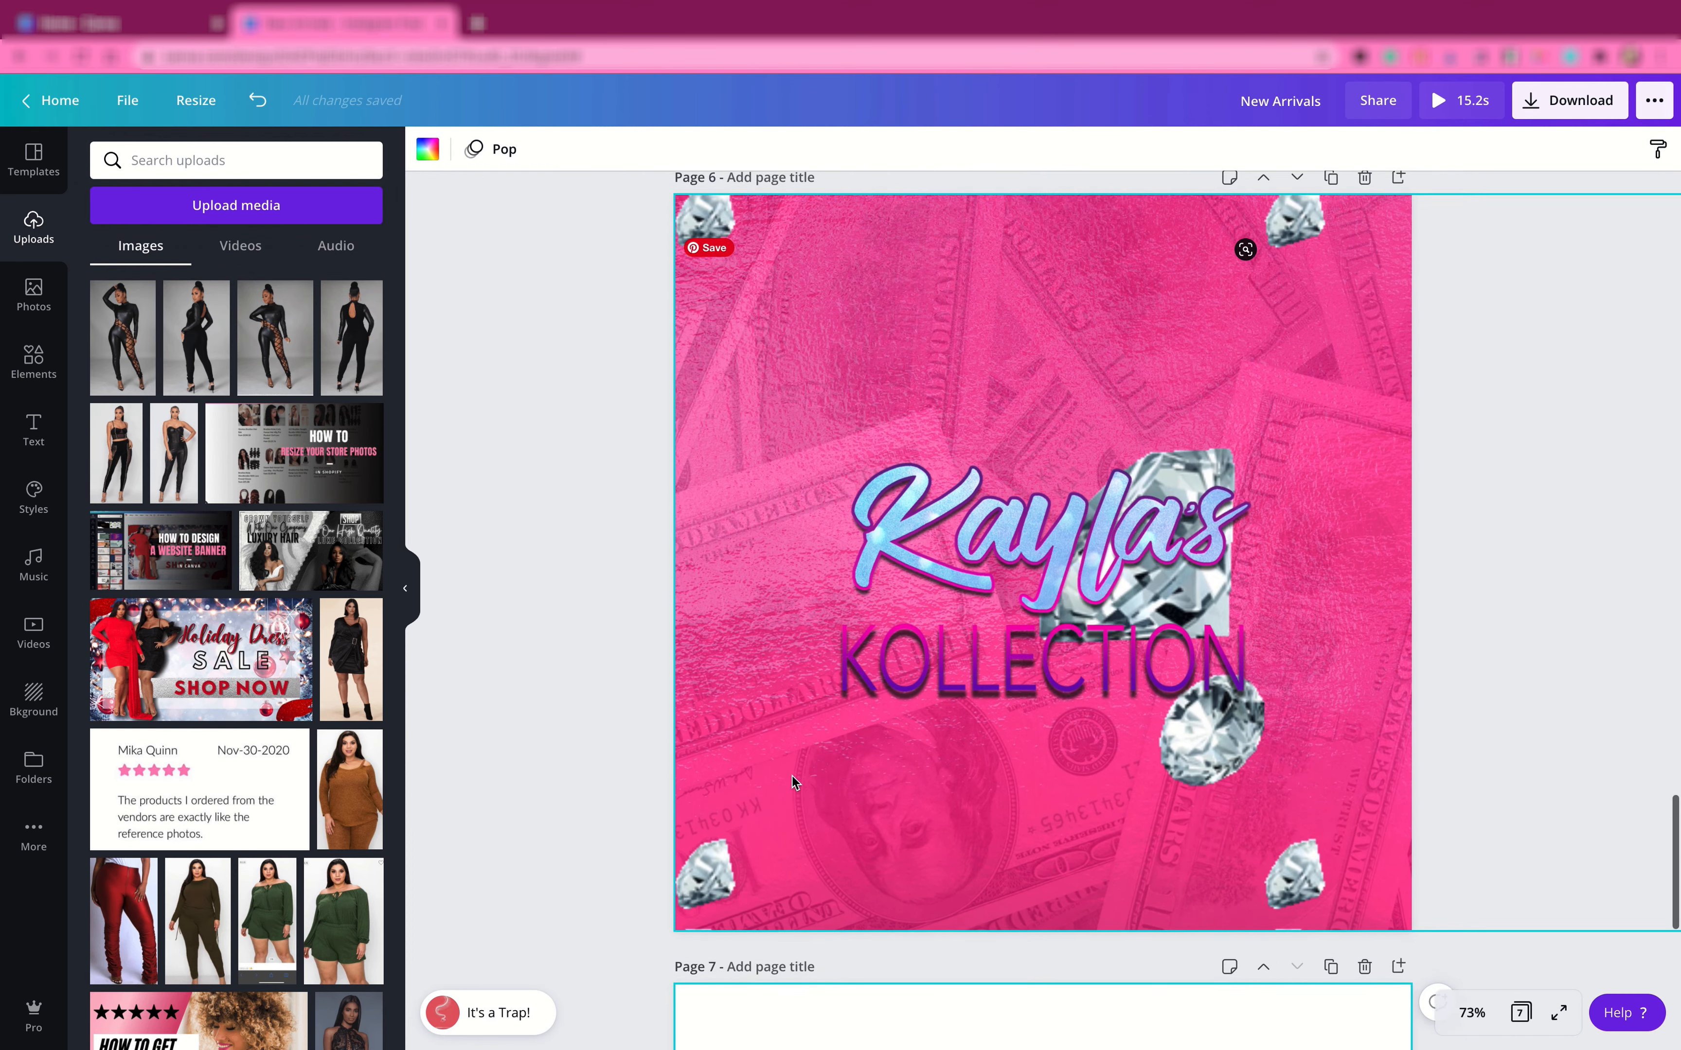
scroll(793, 783, "down", 1)
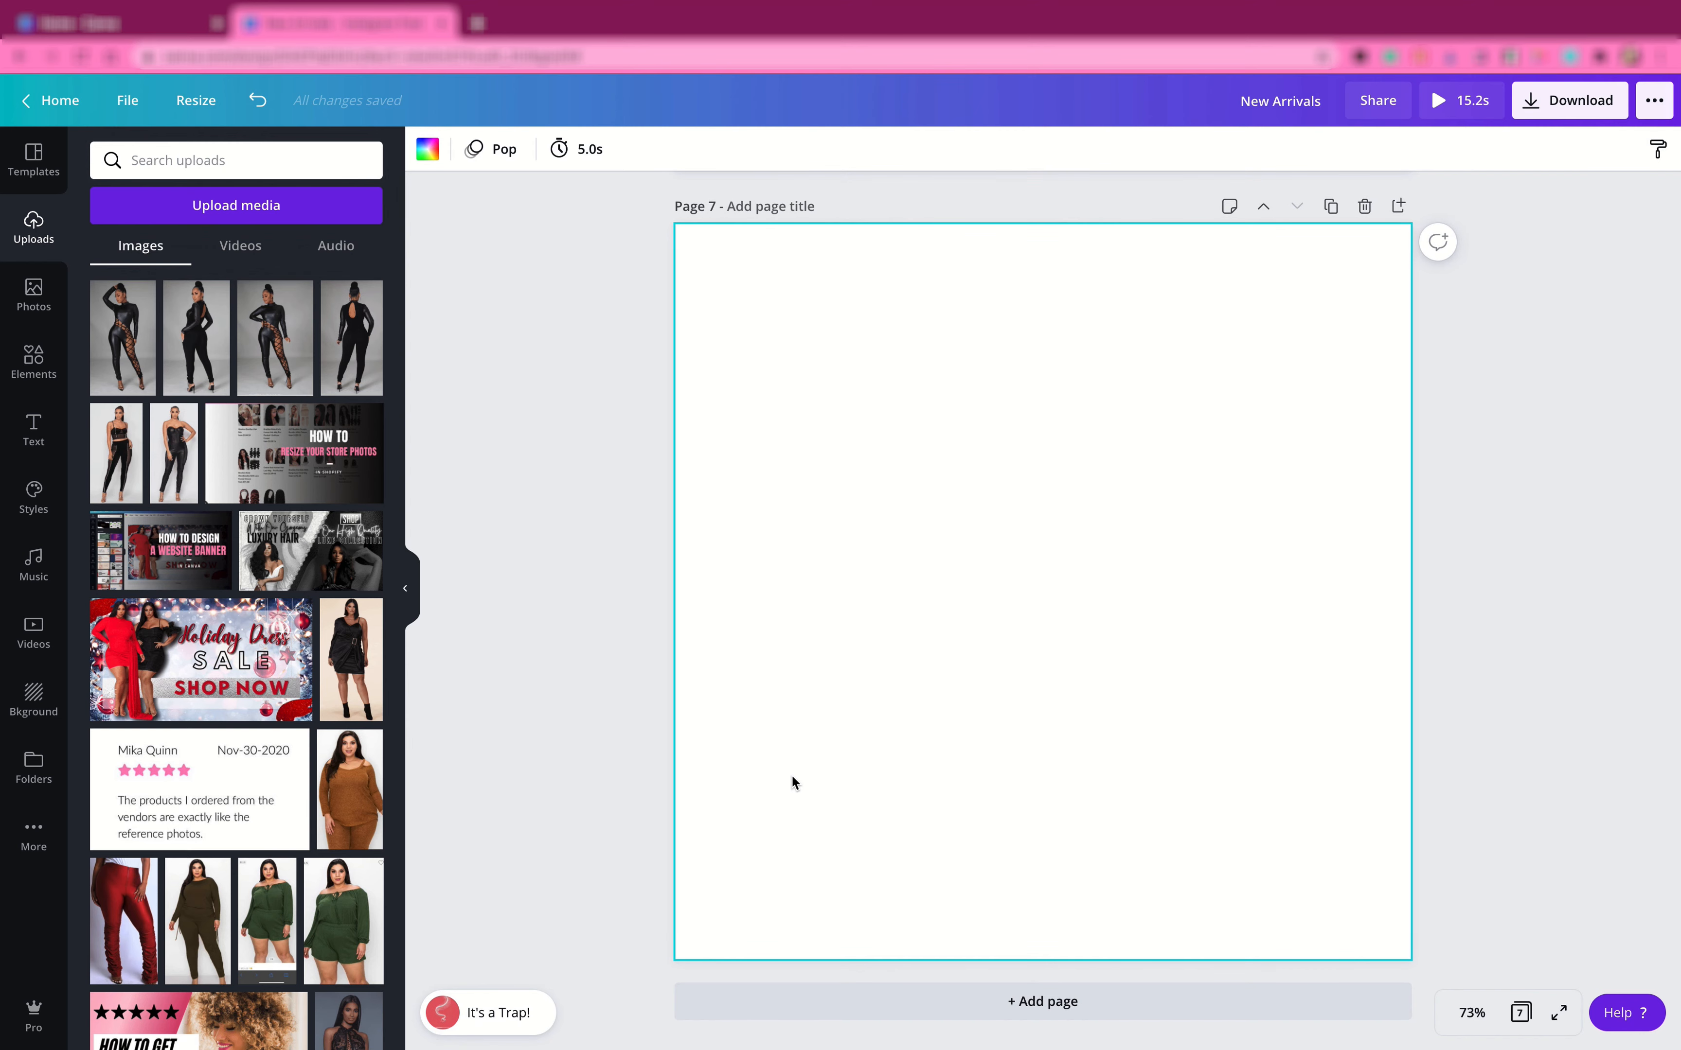
- Set the bright pink foil photo from the "pink foil" results as the page 7 background and lock it
left_click(31, 306)
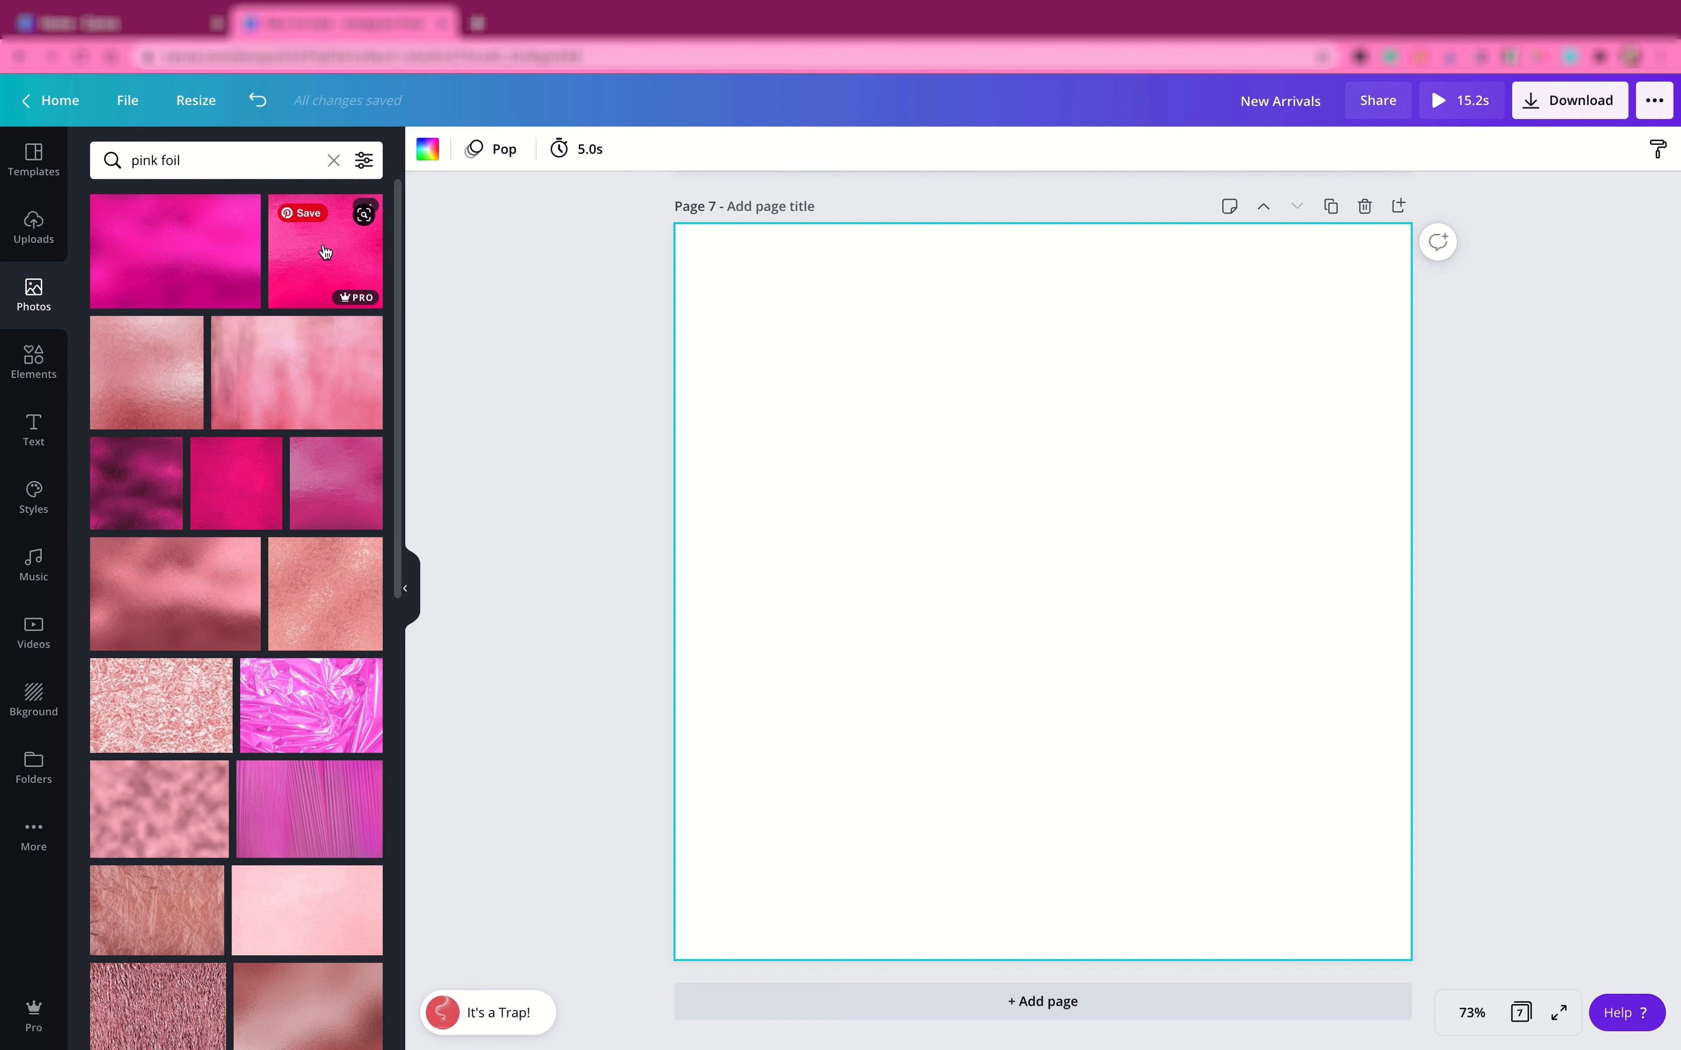
left_click_drag(324, 252, 689, 279)
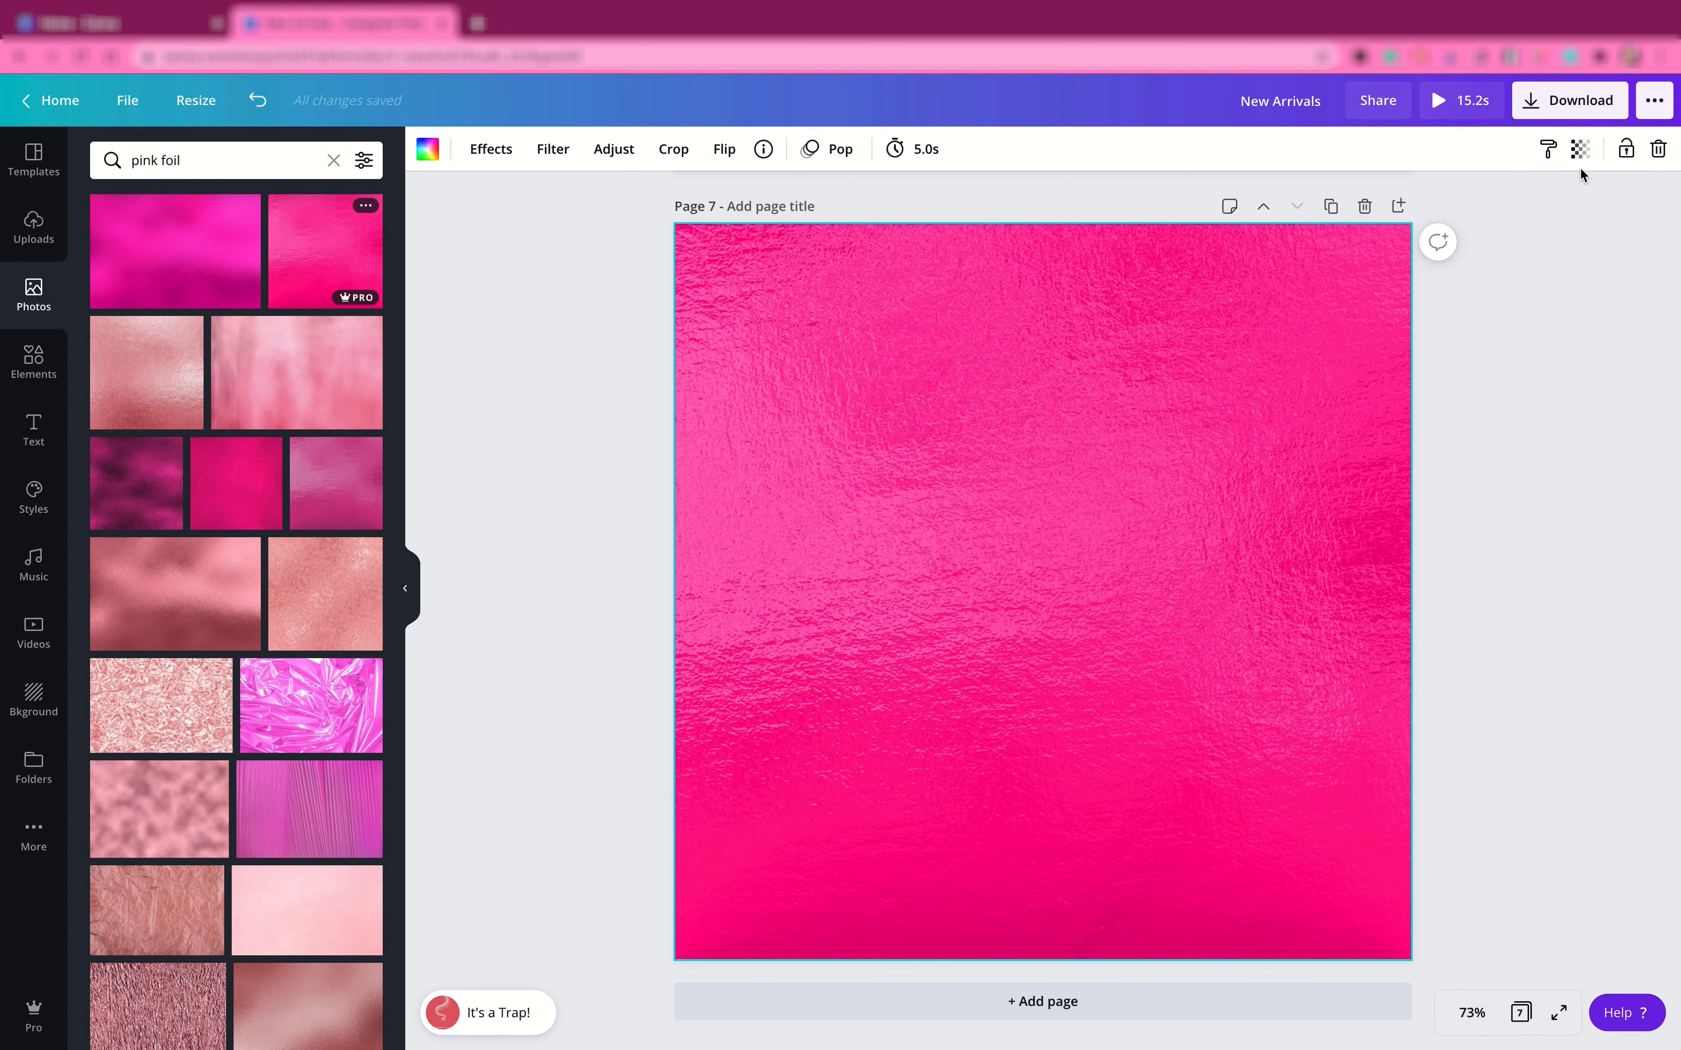
left_click(1625, 150)
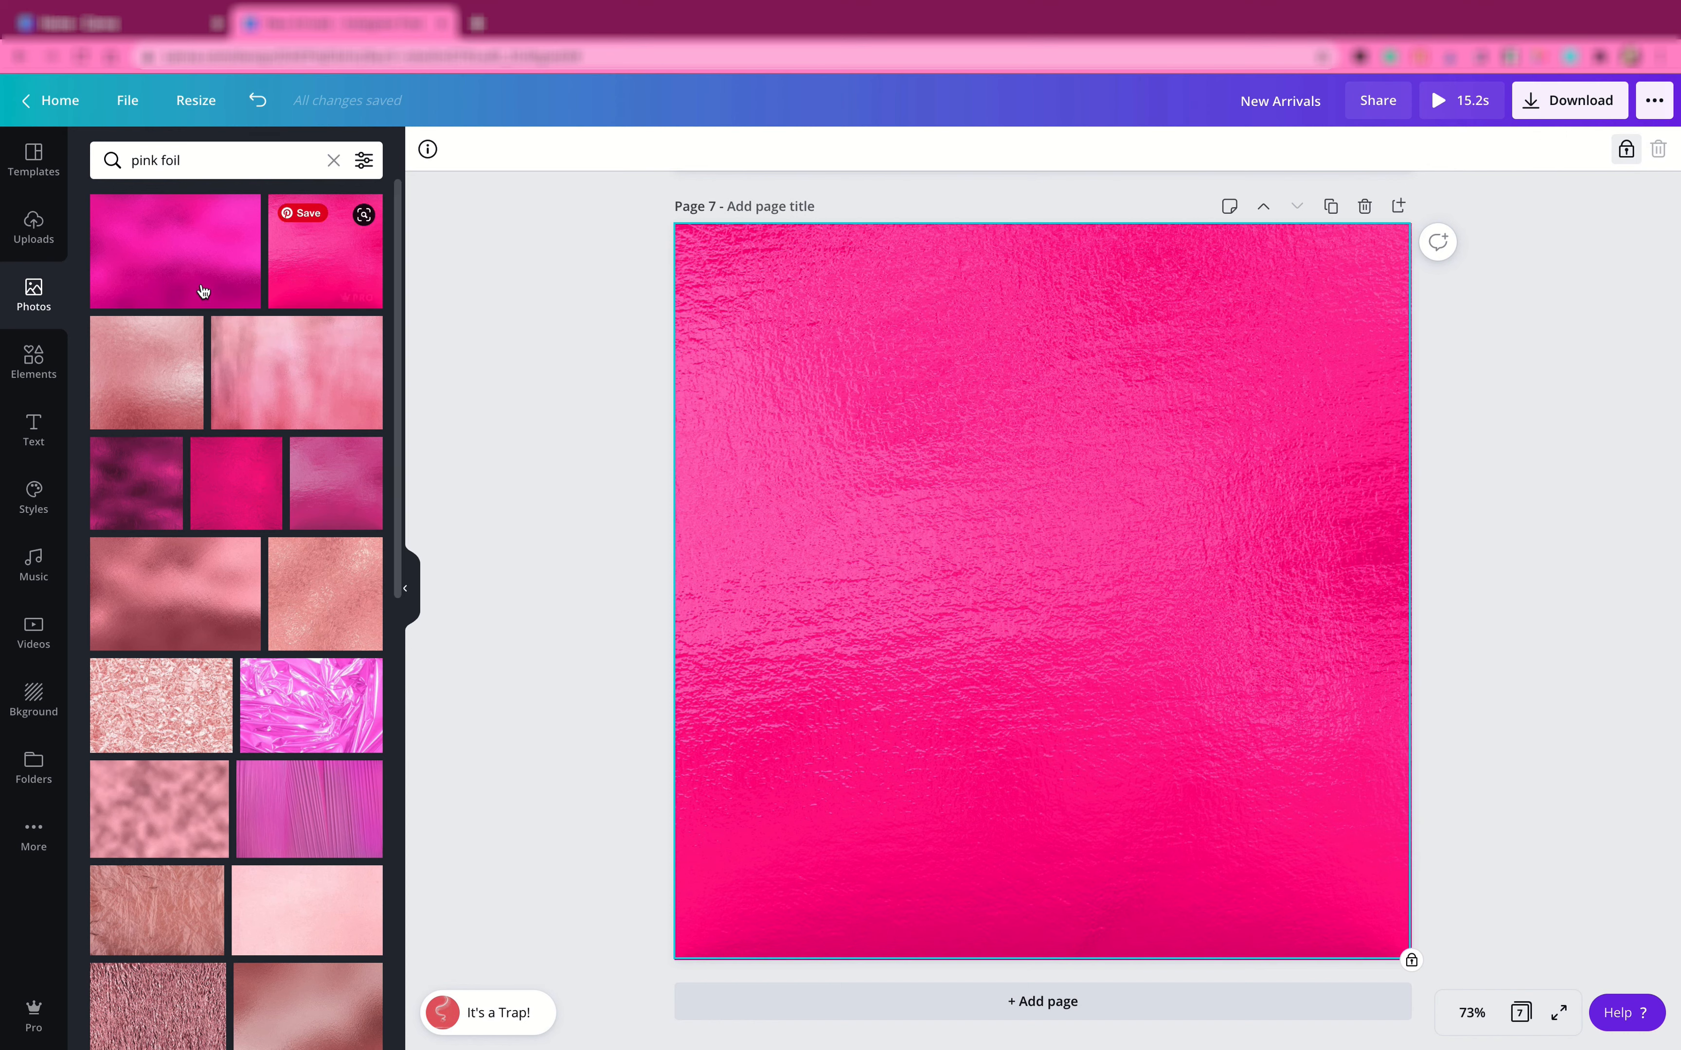
- Search the video library for money and look through the clips
left_click(39, 623)
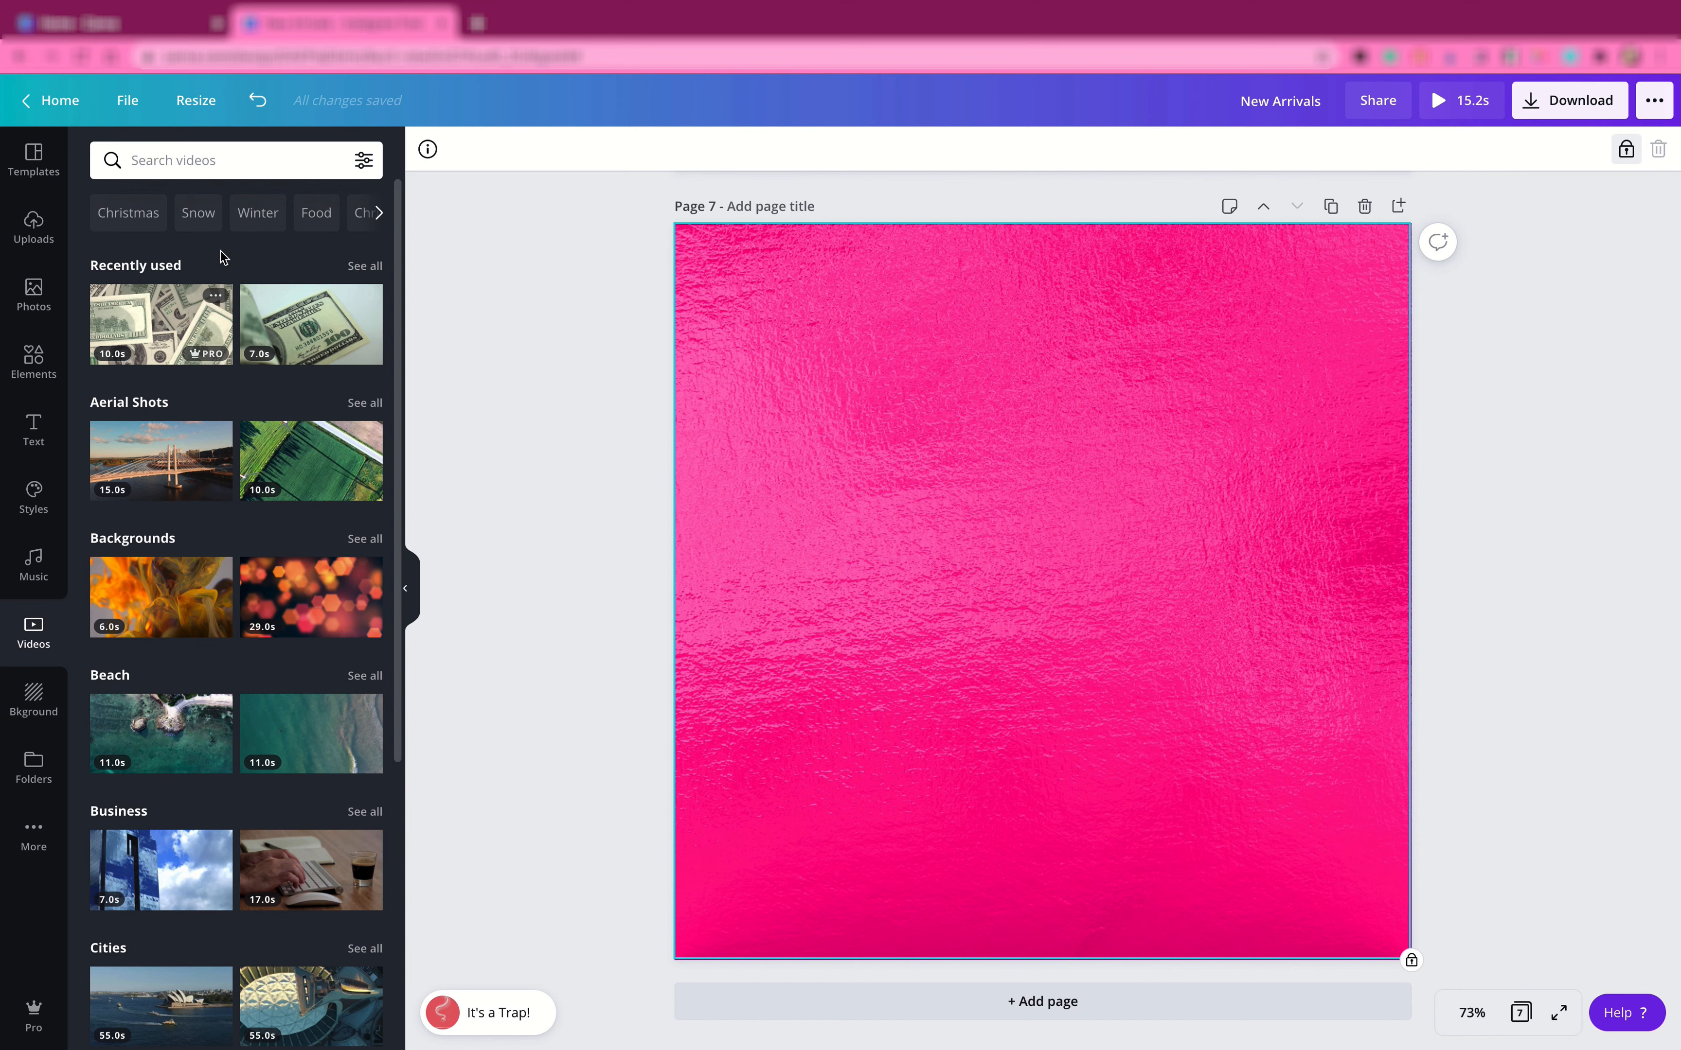
left_click(233, 160)
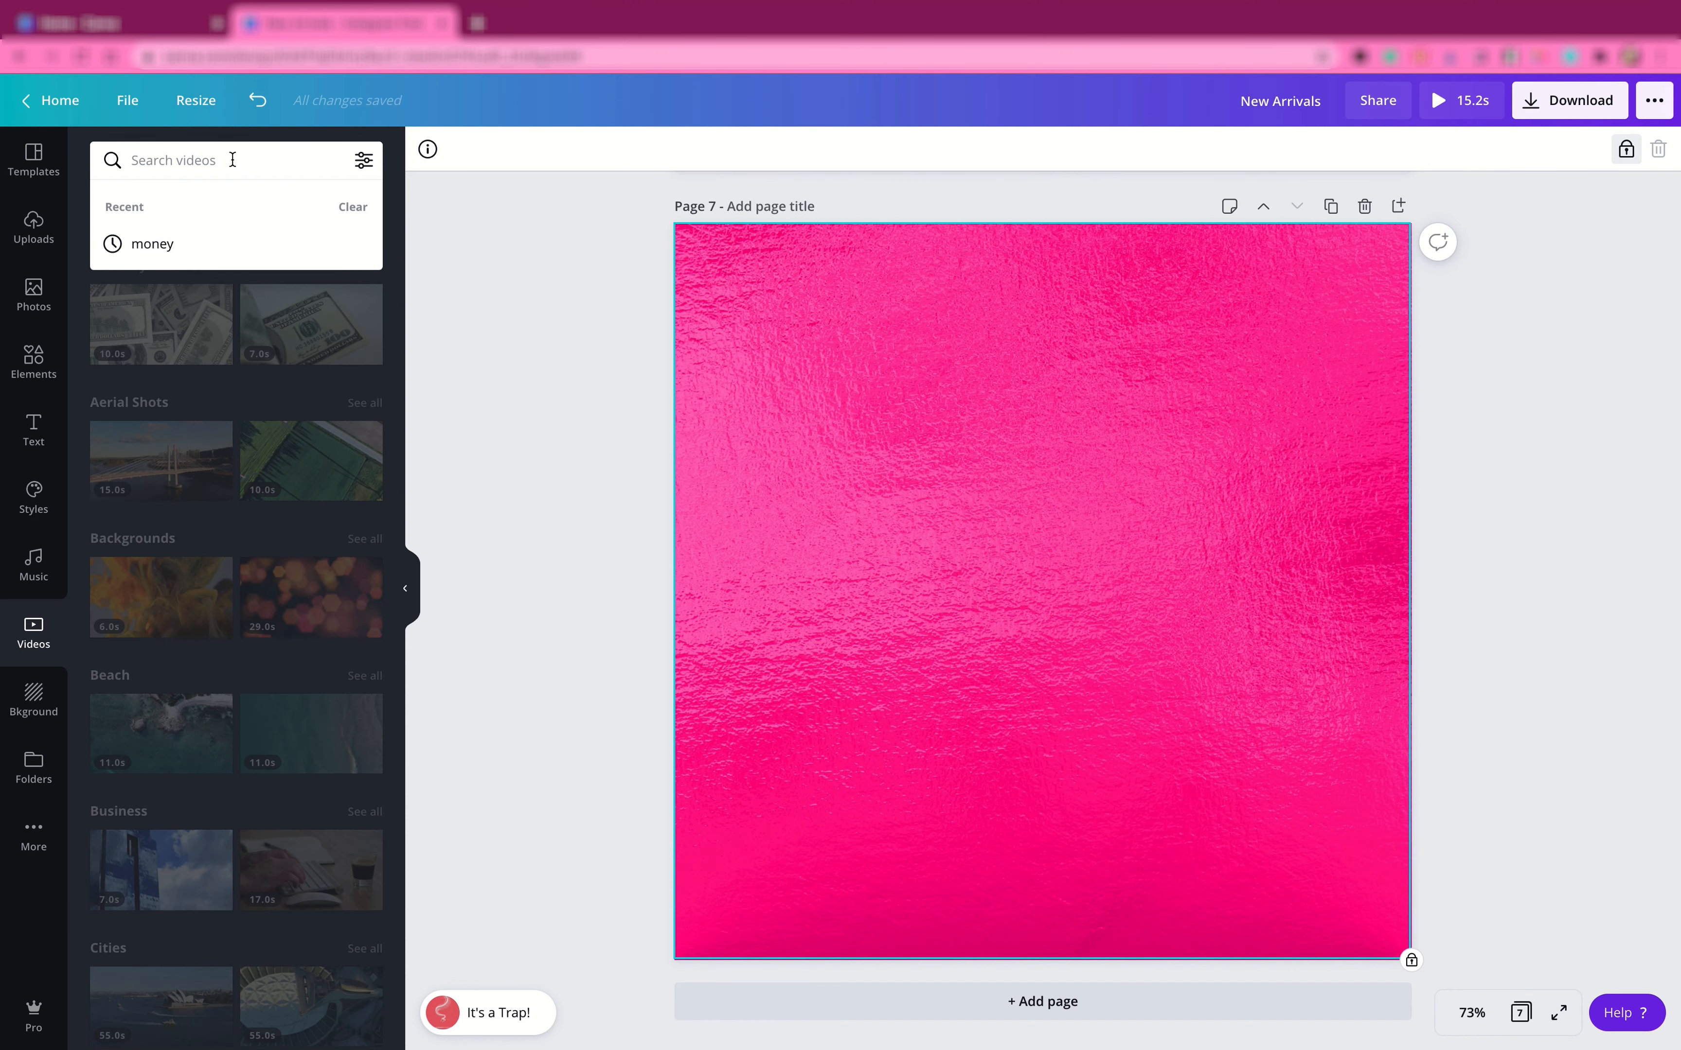
left_click(180, 245)
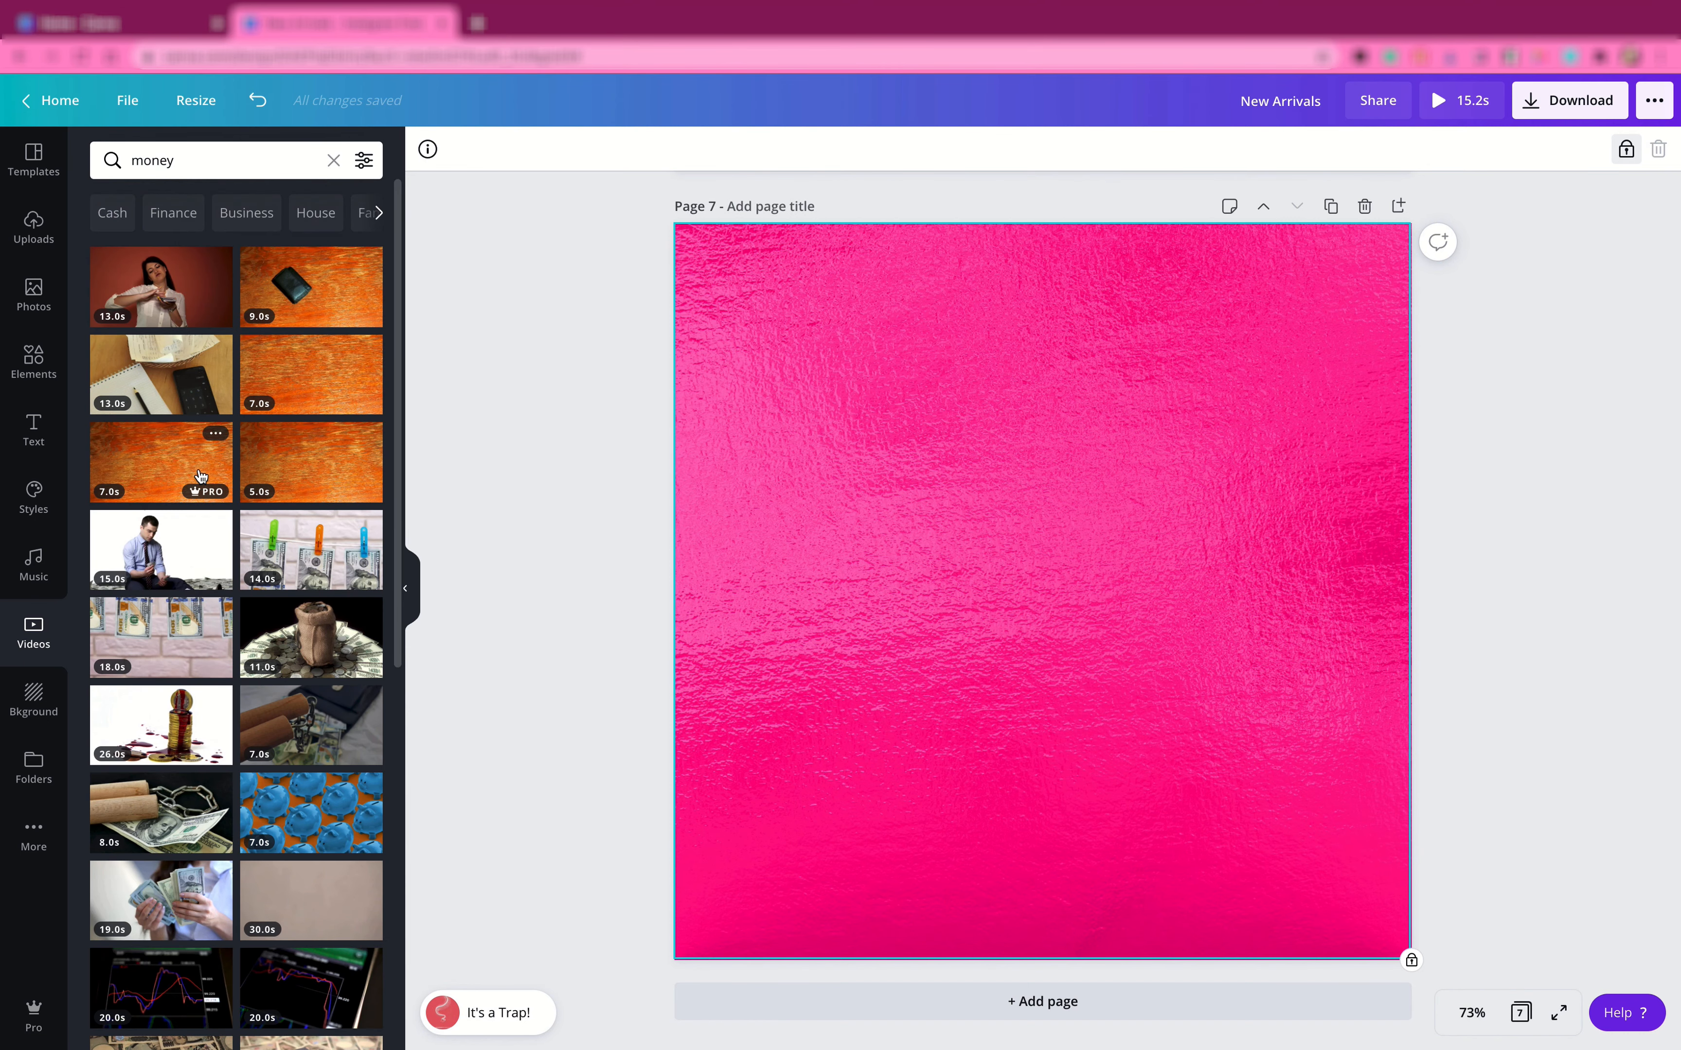
scroll(201, 476, "down", 10)
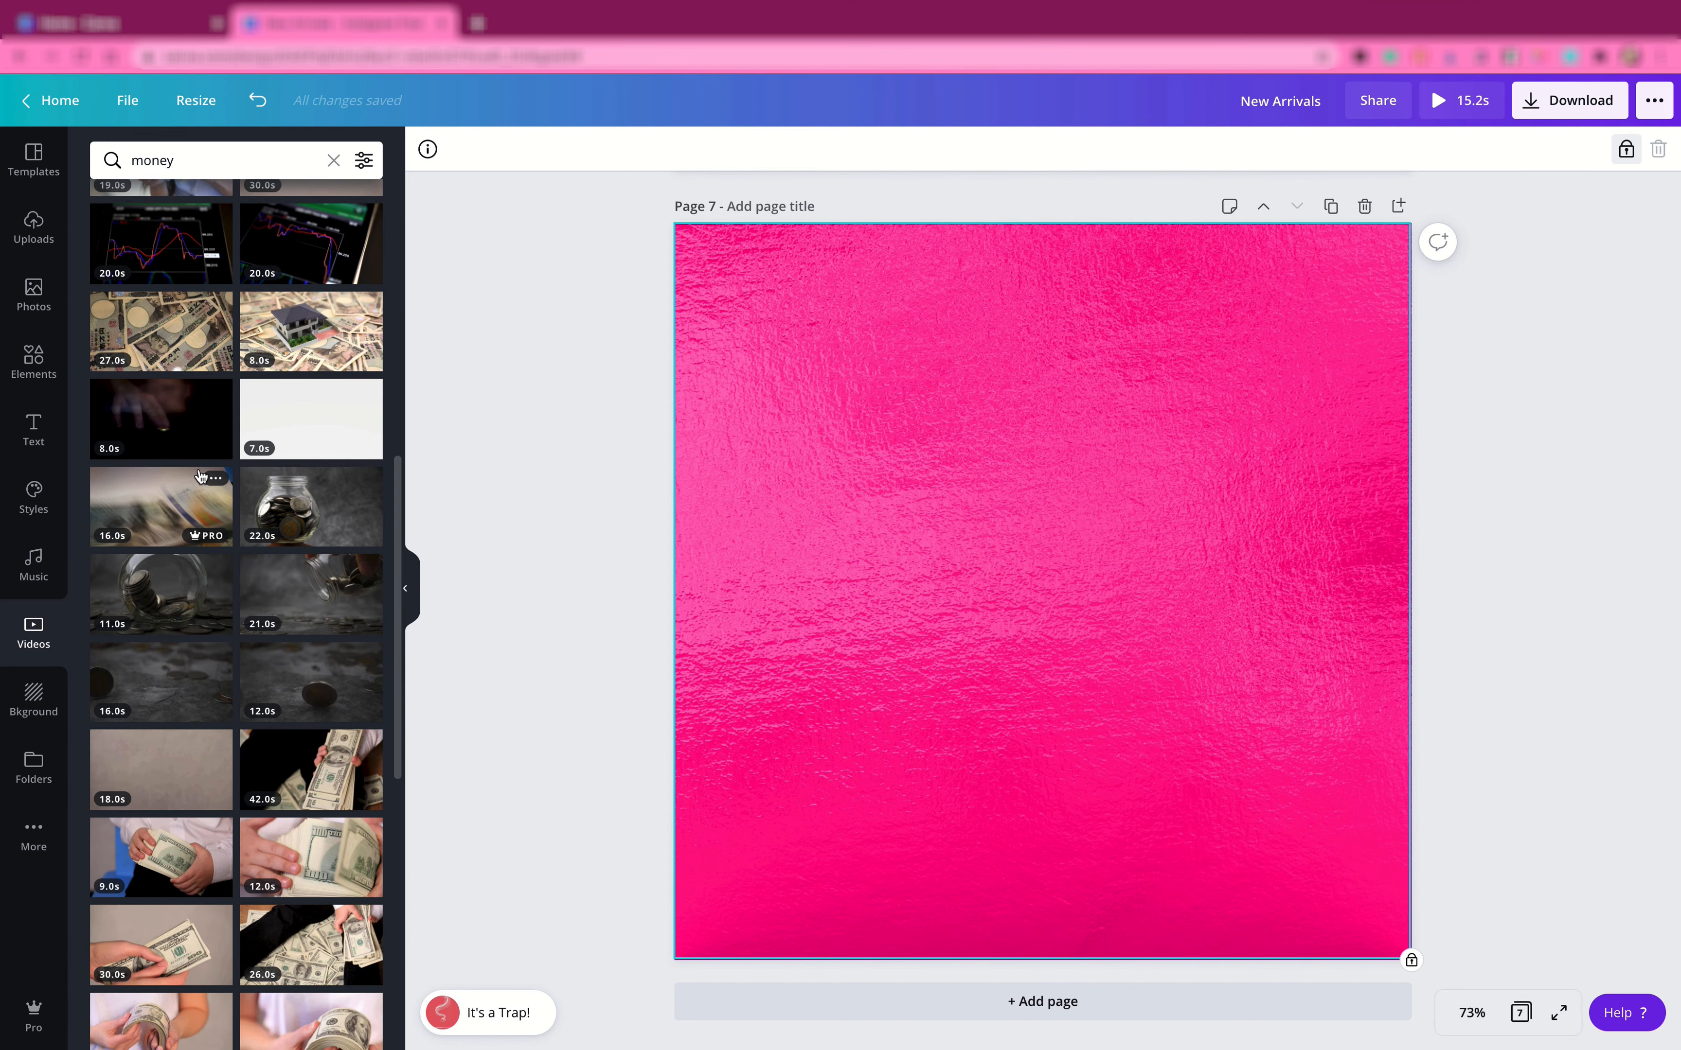
scroll(201, 476, "down", 8)
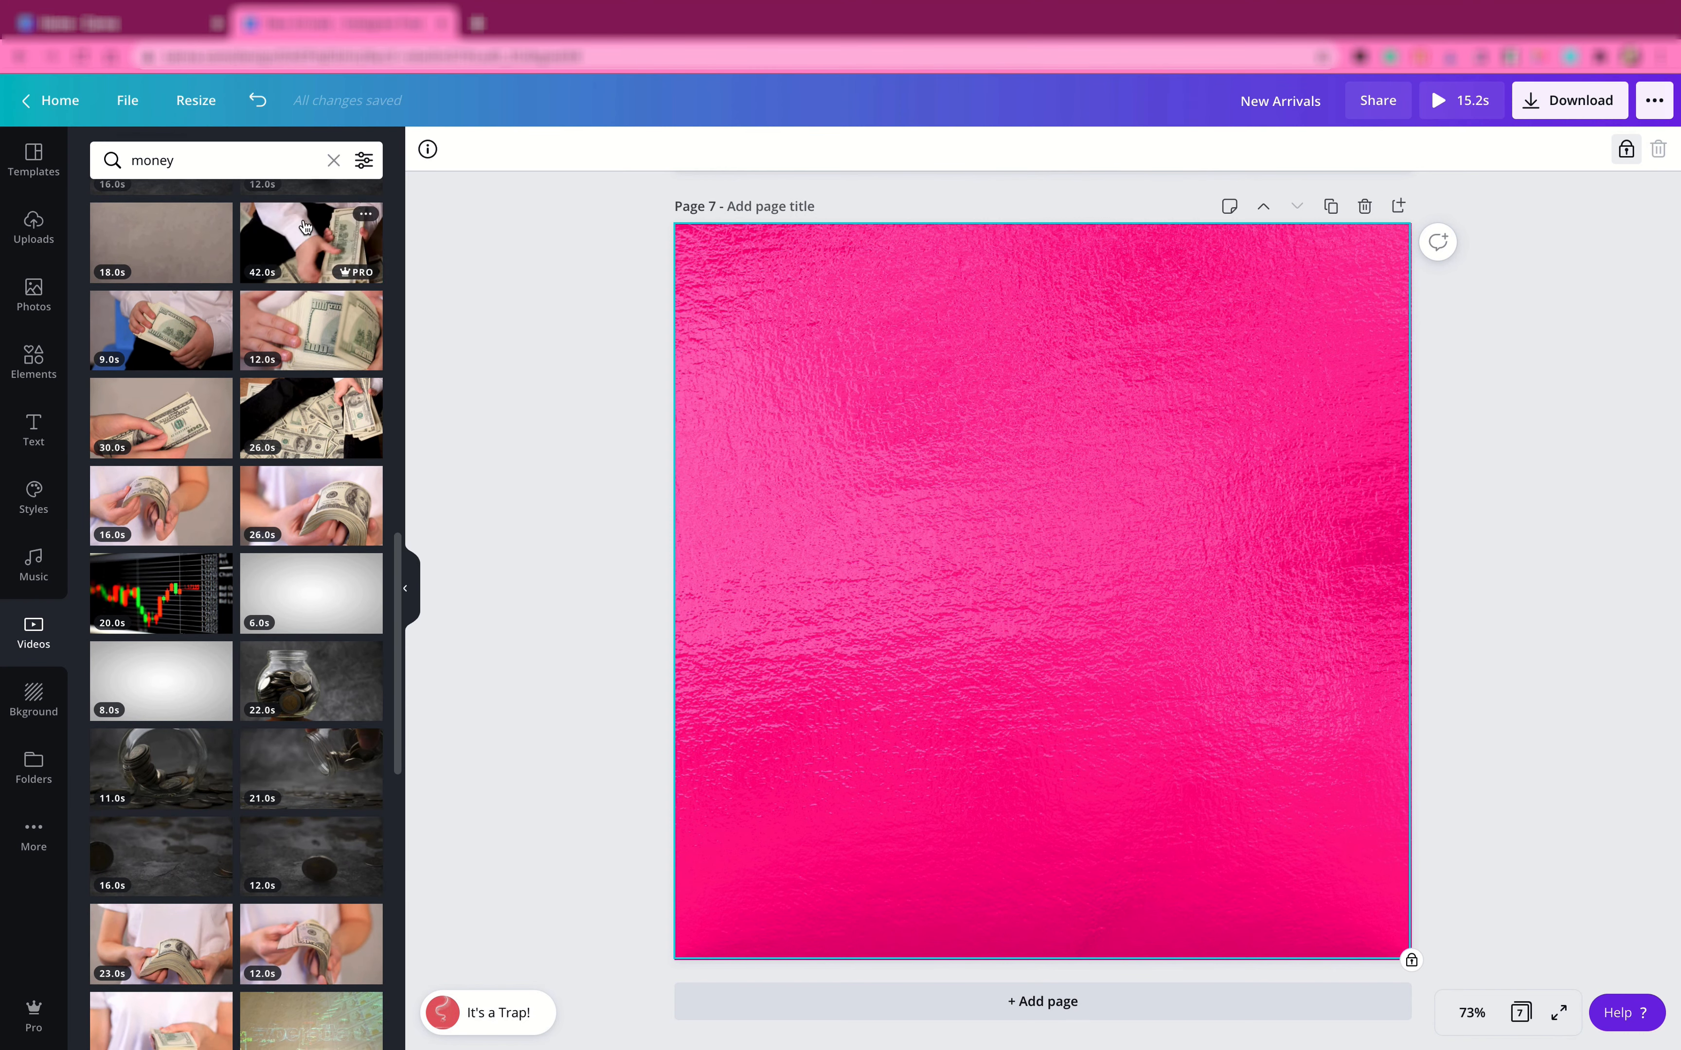
left_click(333, 161)
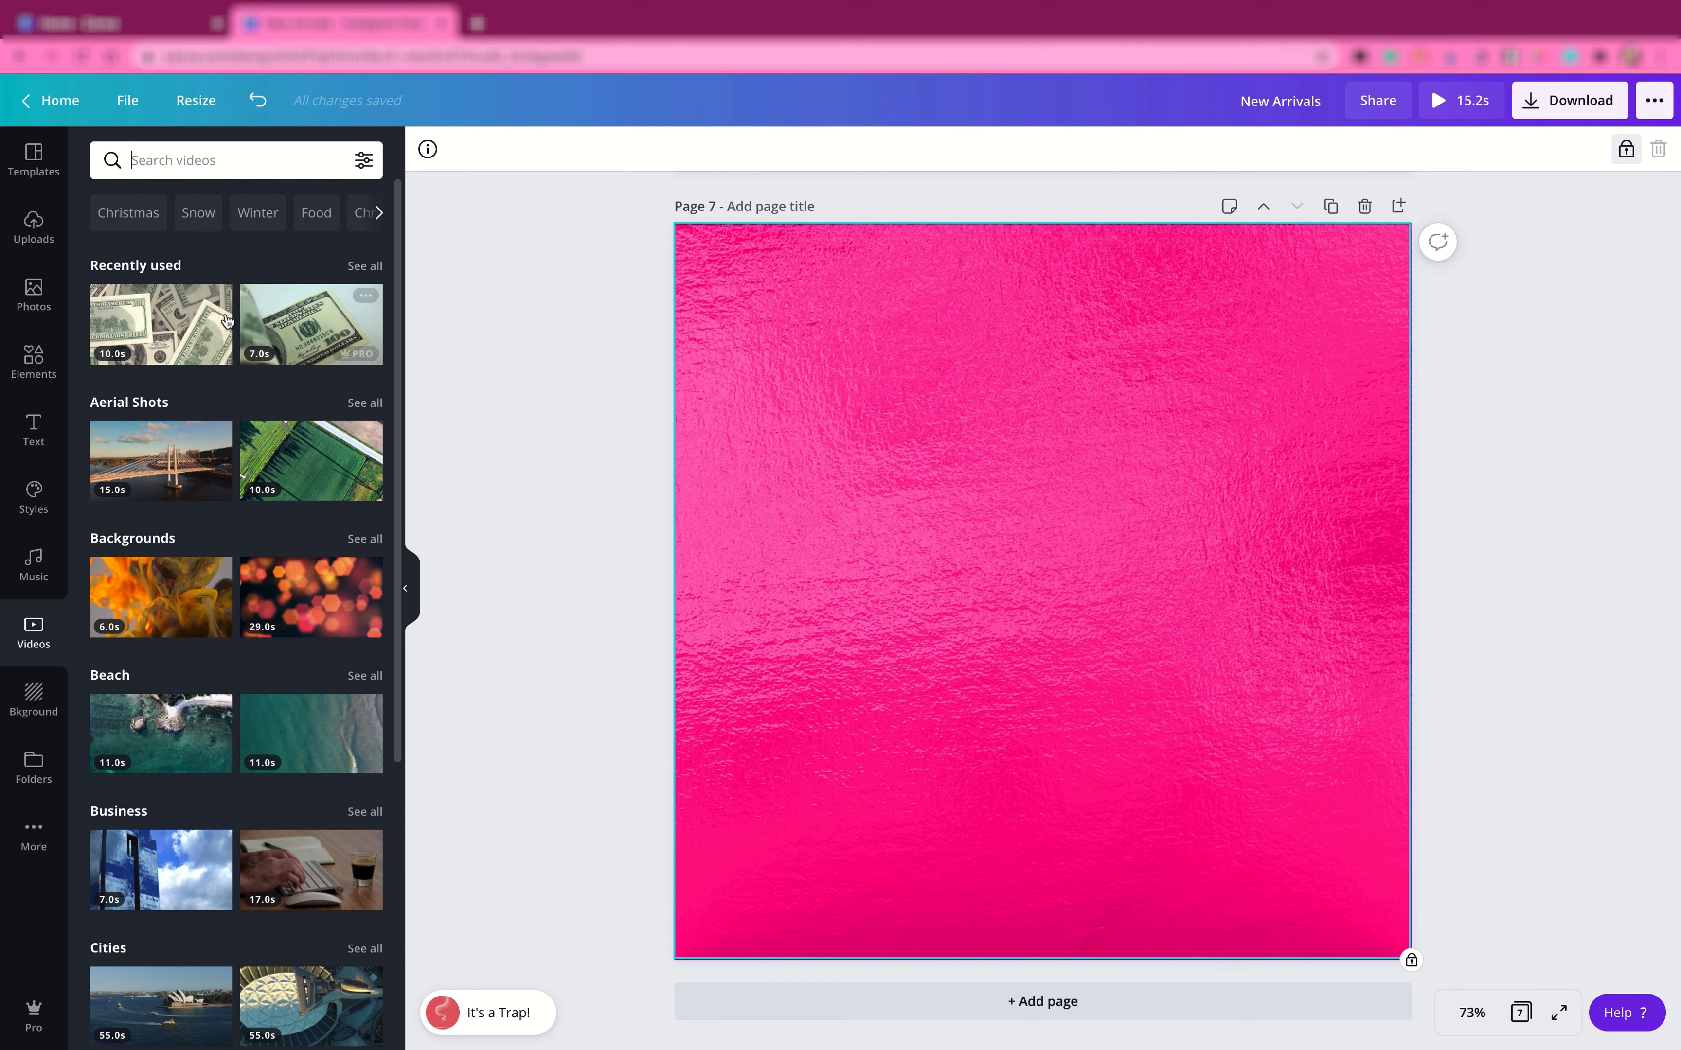
- Add the recently used 10.0s hundred-dollar-bill video to page 7 and stretch it to cover the whole page
left_click(170, 326)
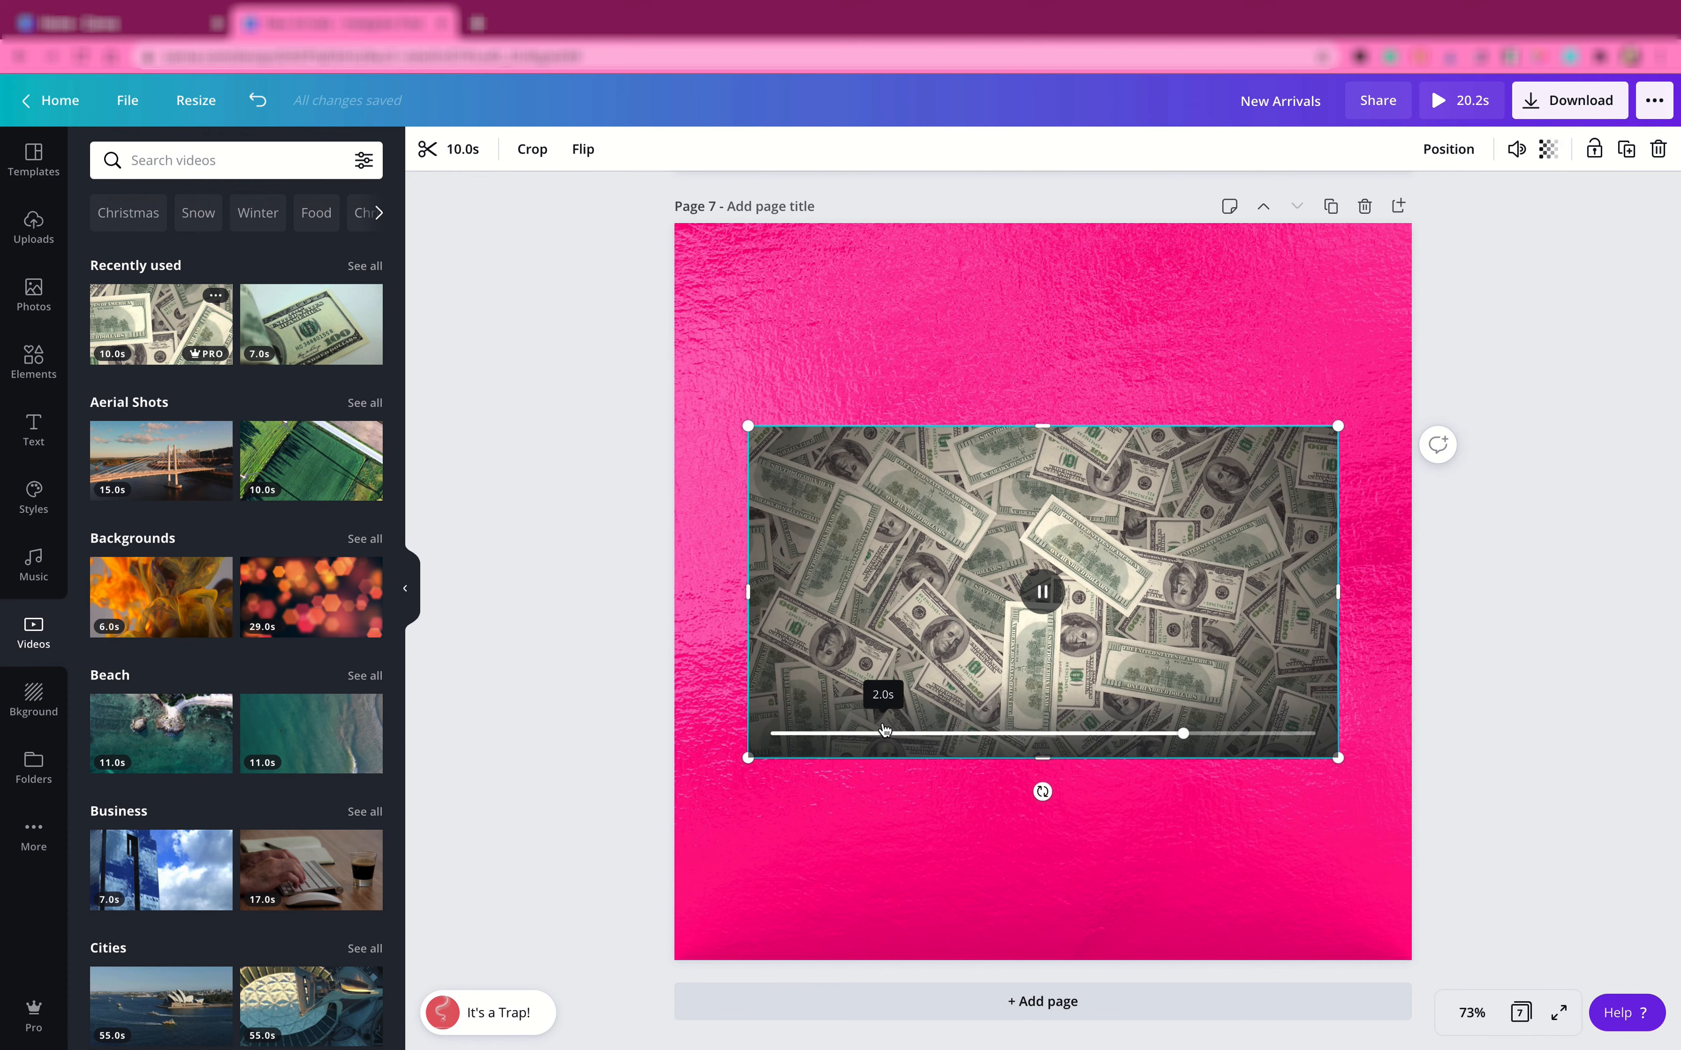
left_click_drag(1028, 316, 1028, 224)
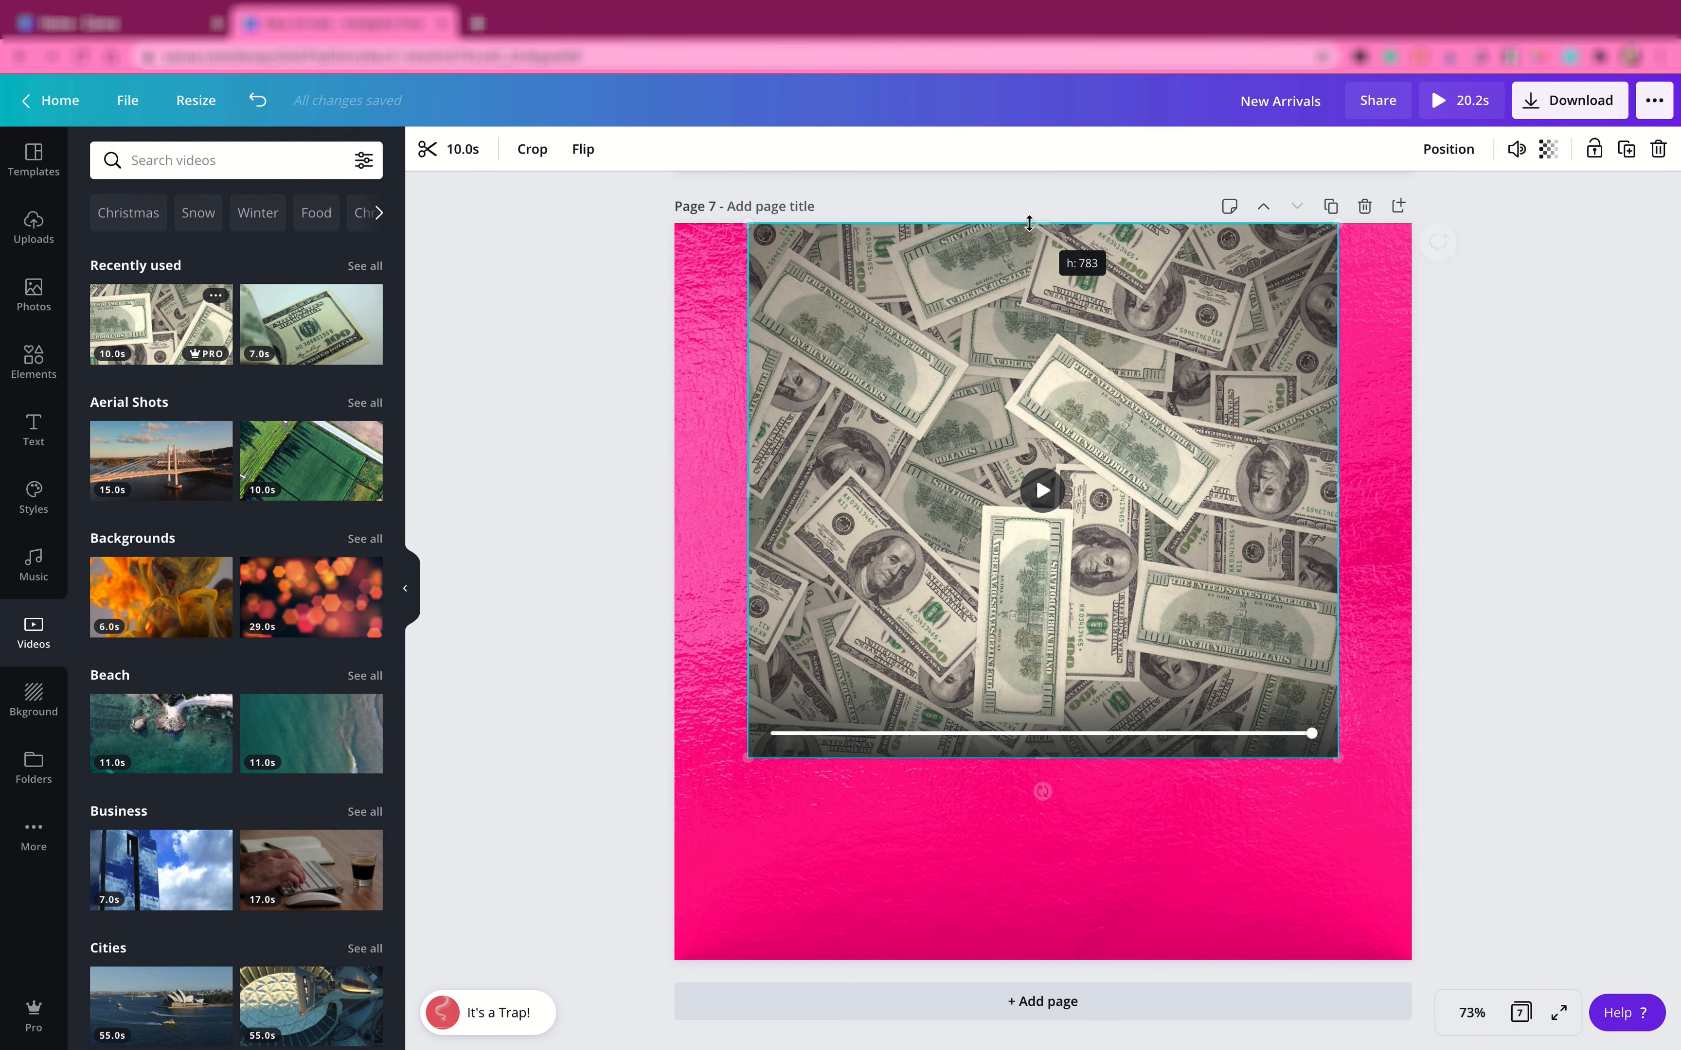
left_click_drag(747, 491, 672, 490)
left_click_drag(1330, 490, 1376, 483)
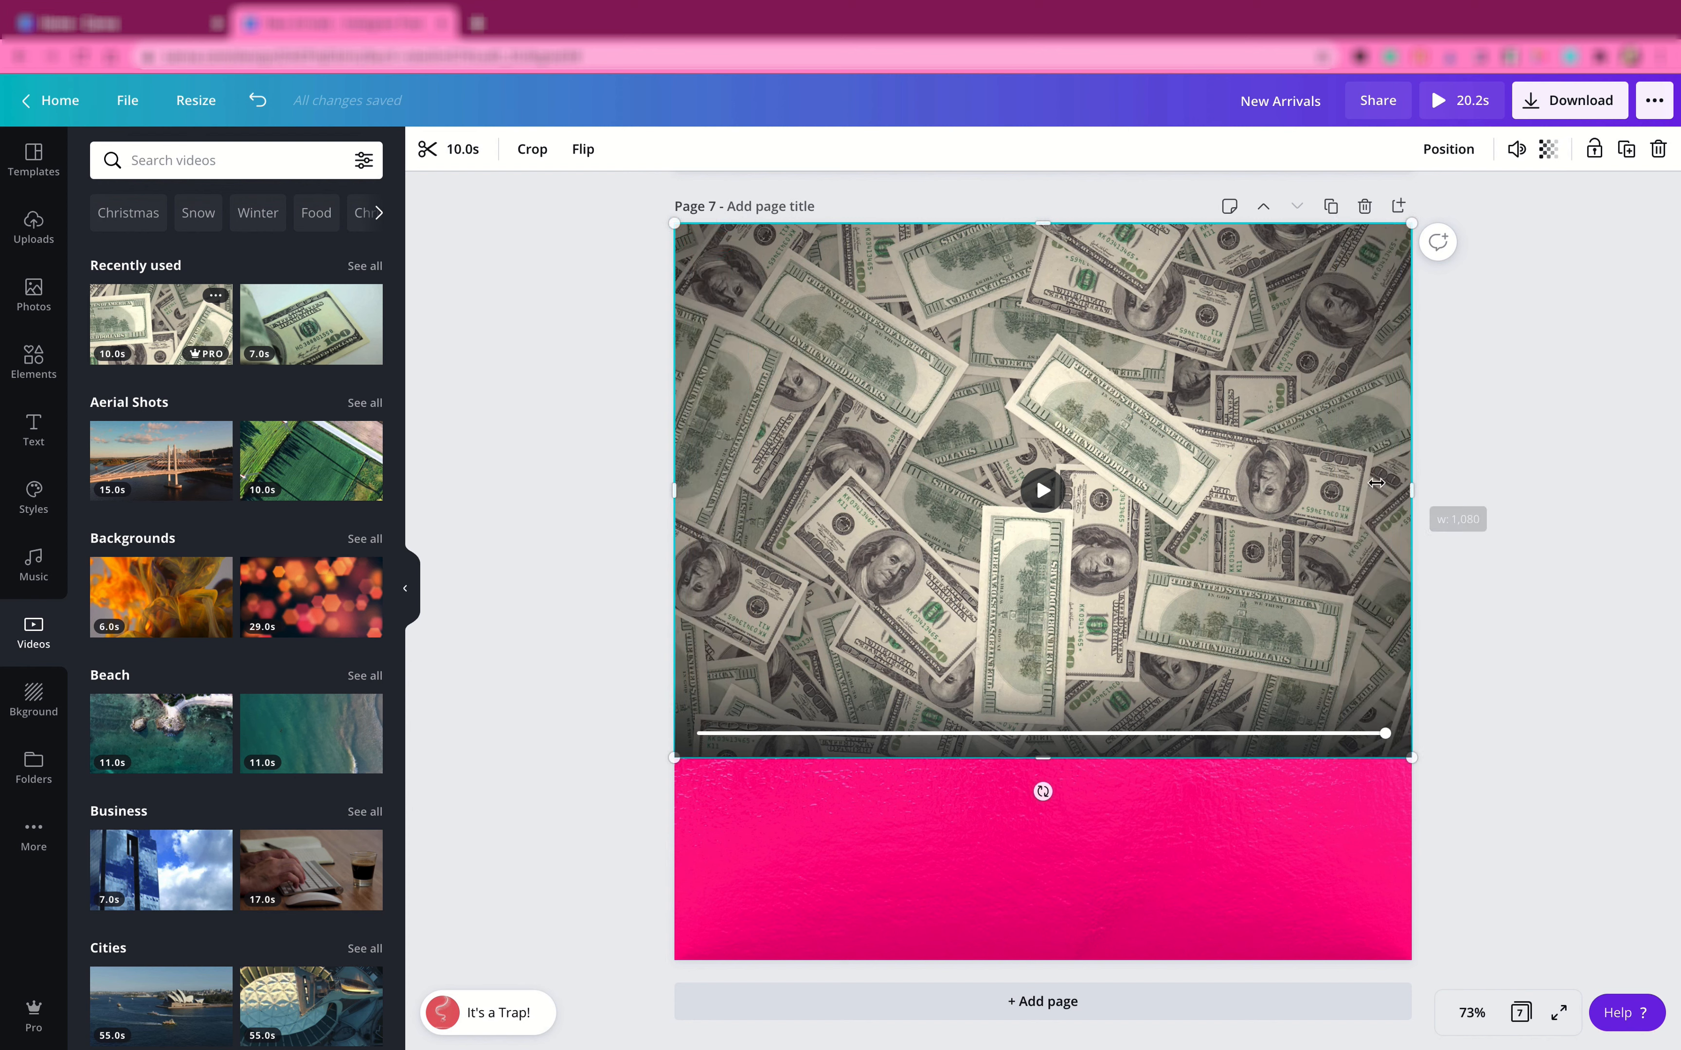
left_click_drag(1042, 758, 1009, 967)
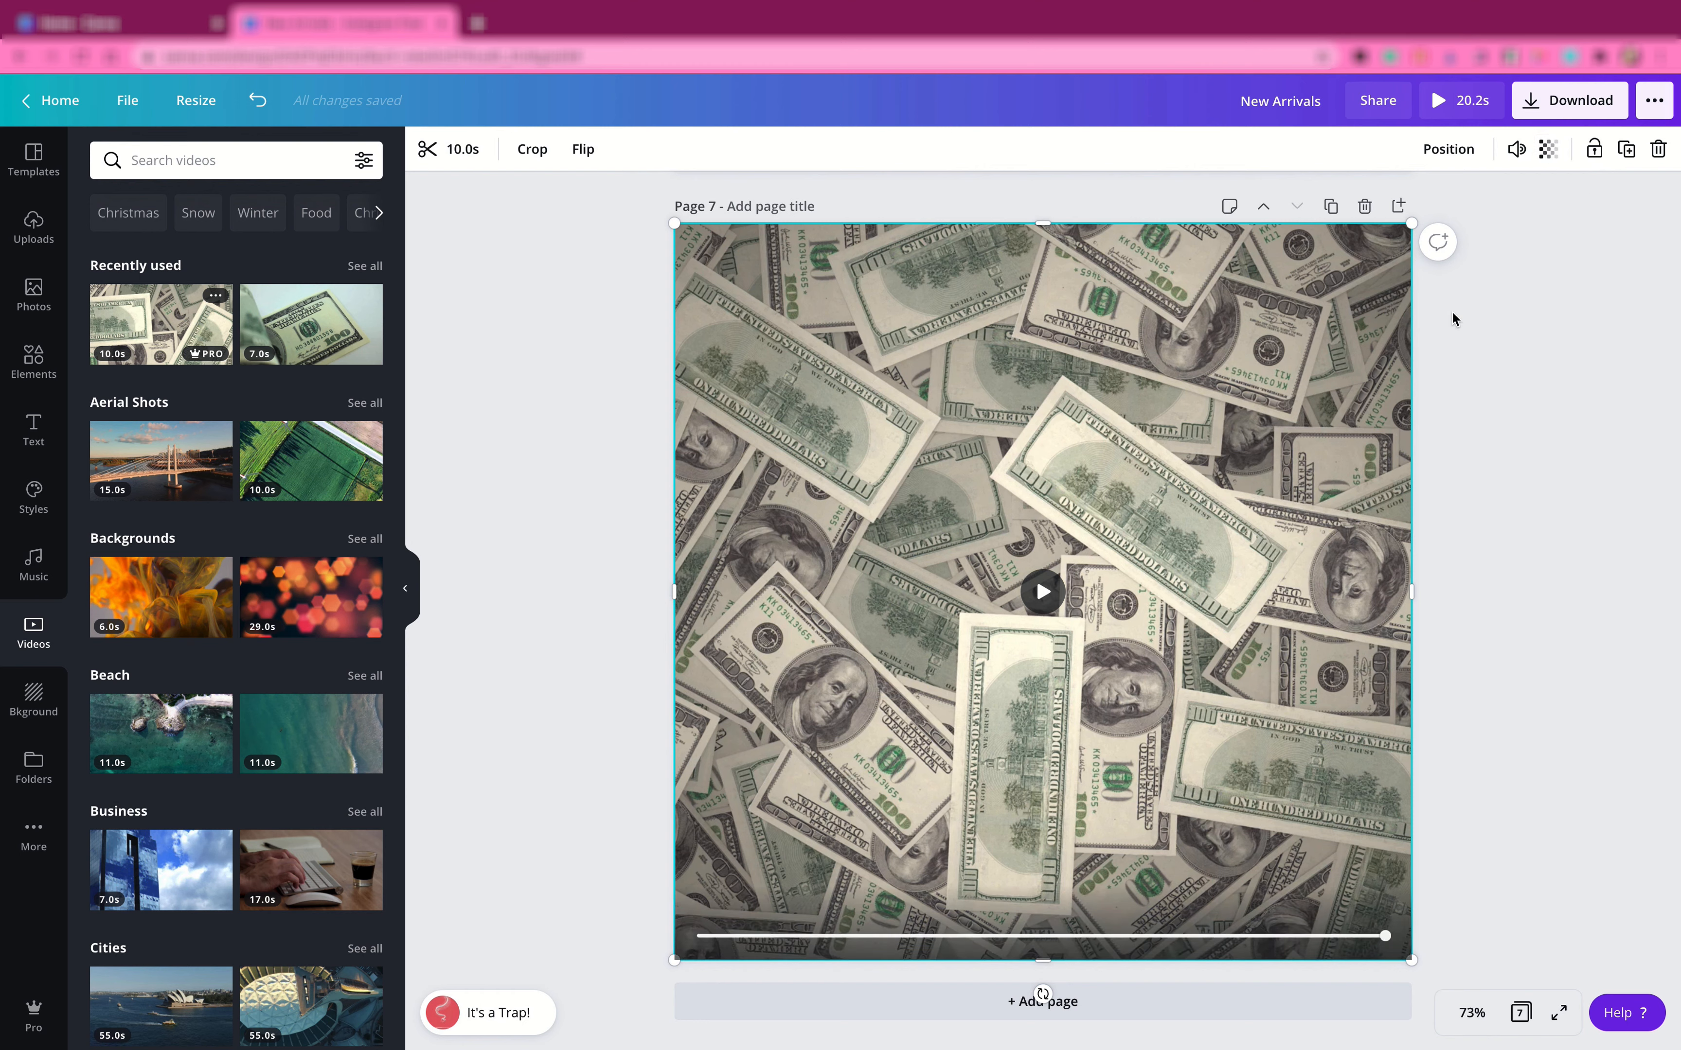
- Set the money video's transparency to 20 and lock it in place
left_click(1549, 150)
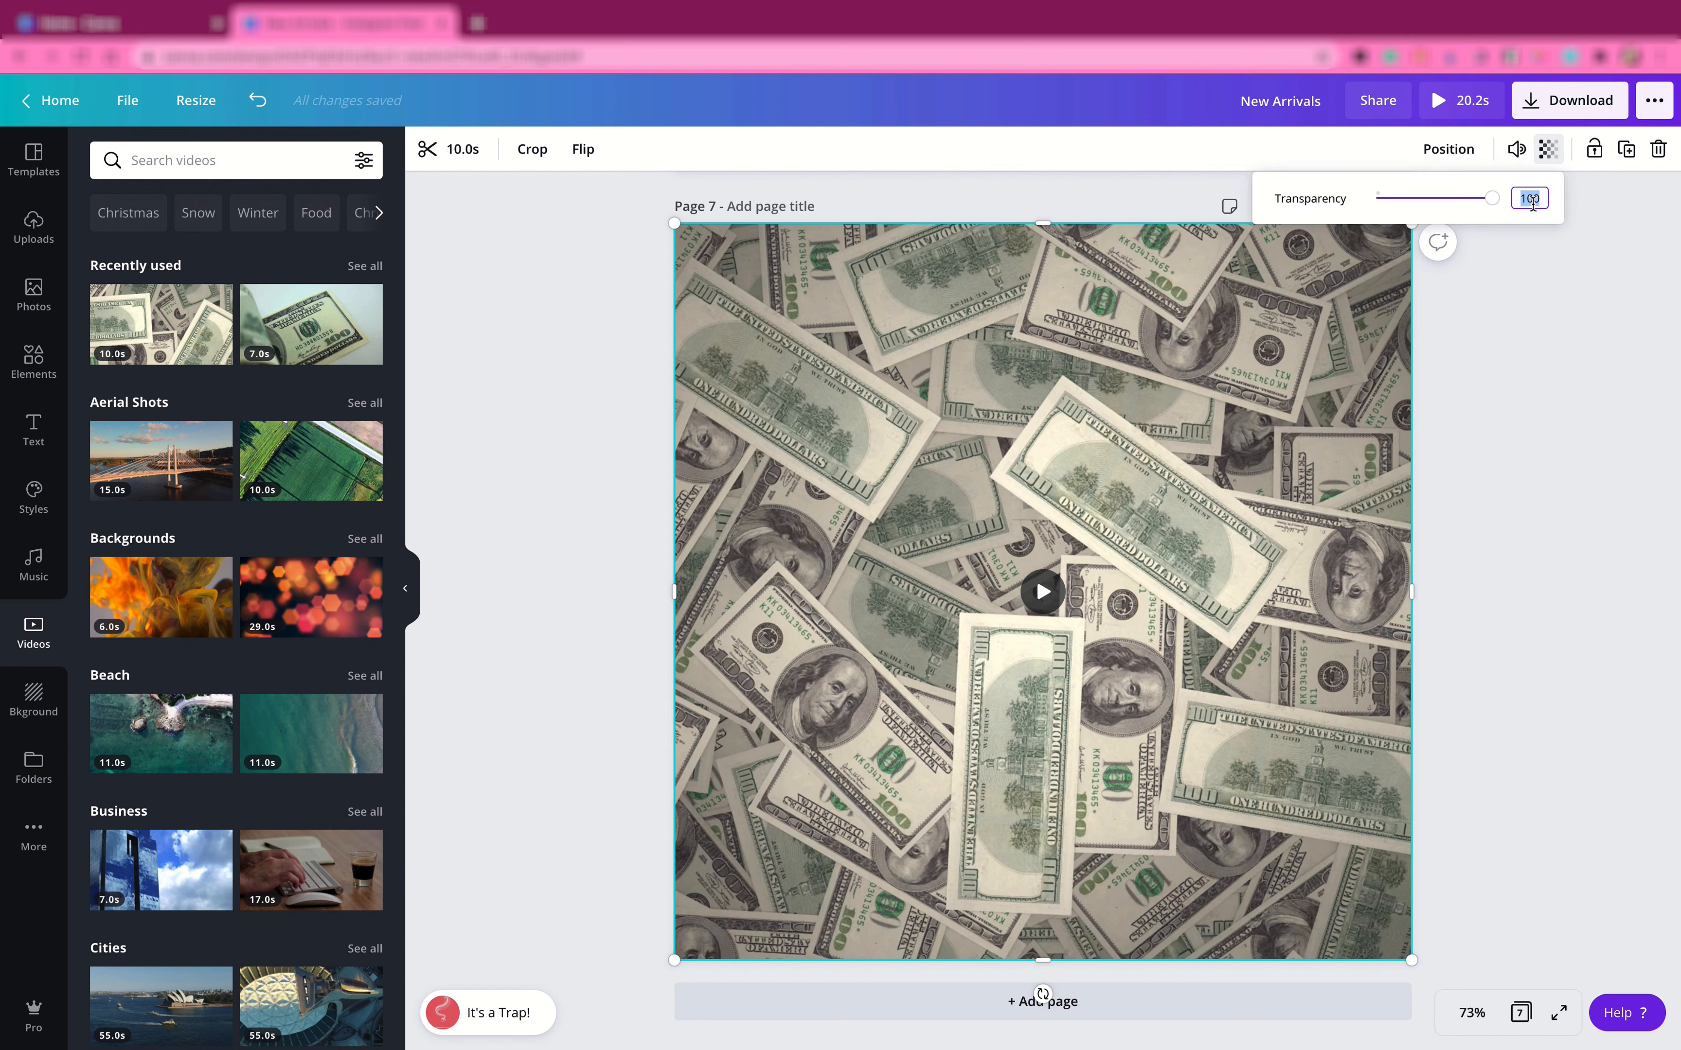
key("Return")
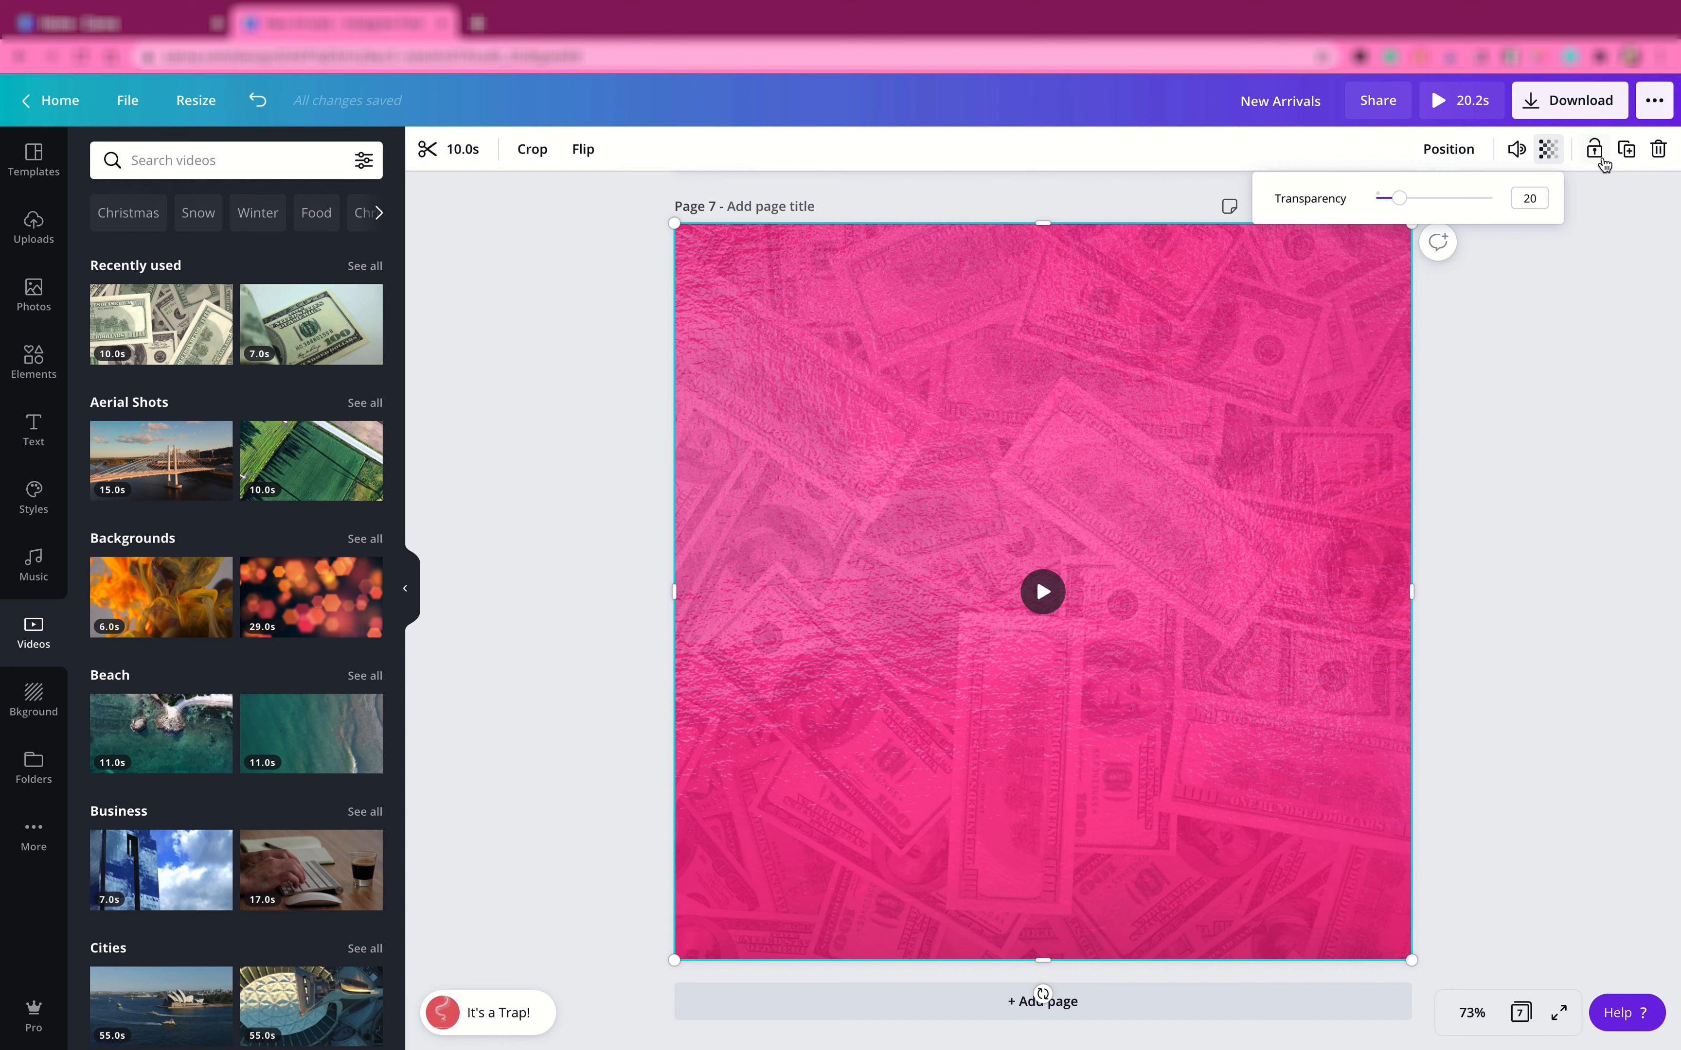
left_click(1597, 157)
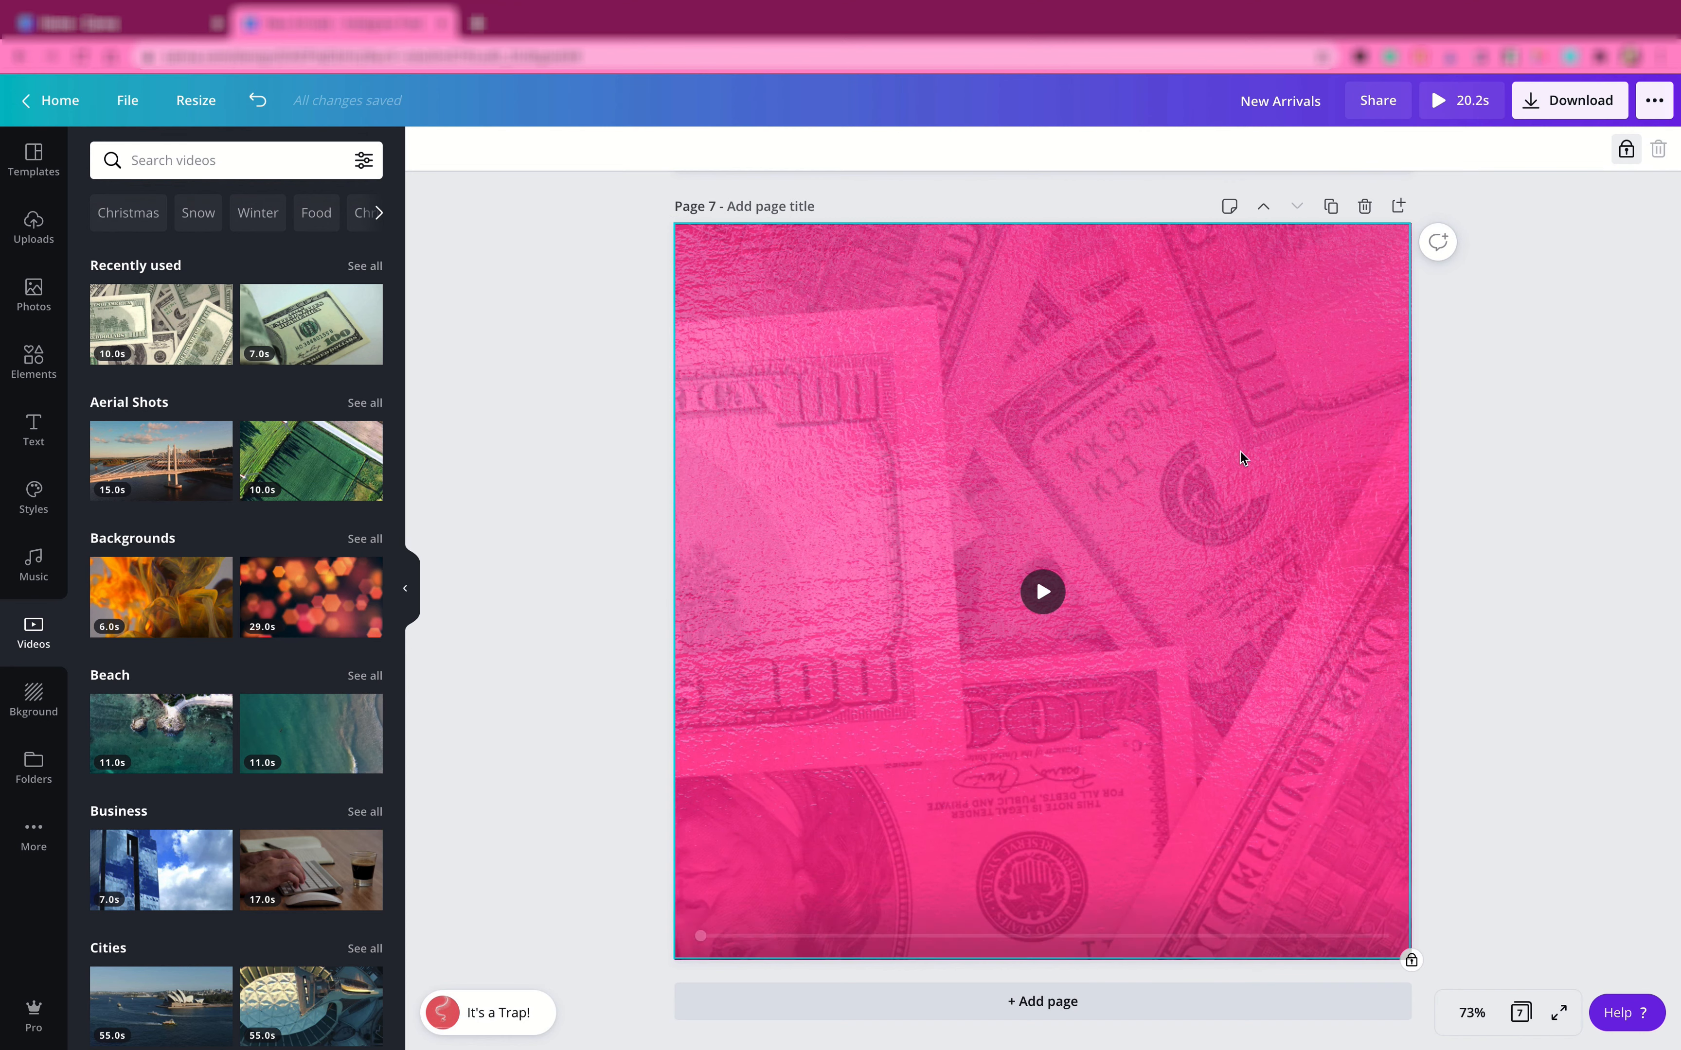
- Play the money video over the foil background and unlock it for editing
left_click(1043, 593)
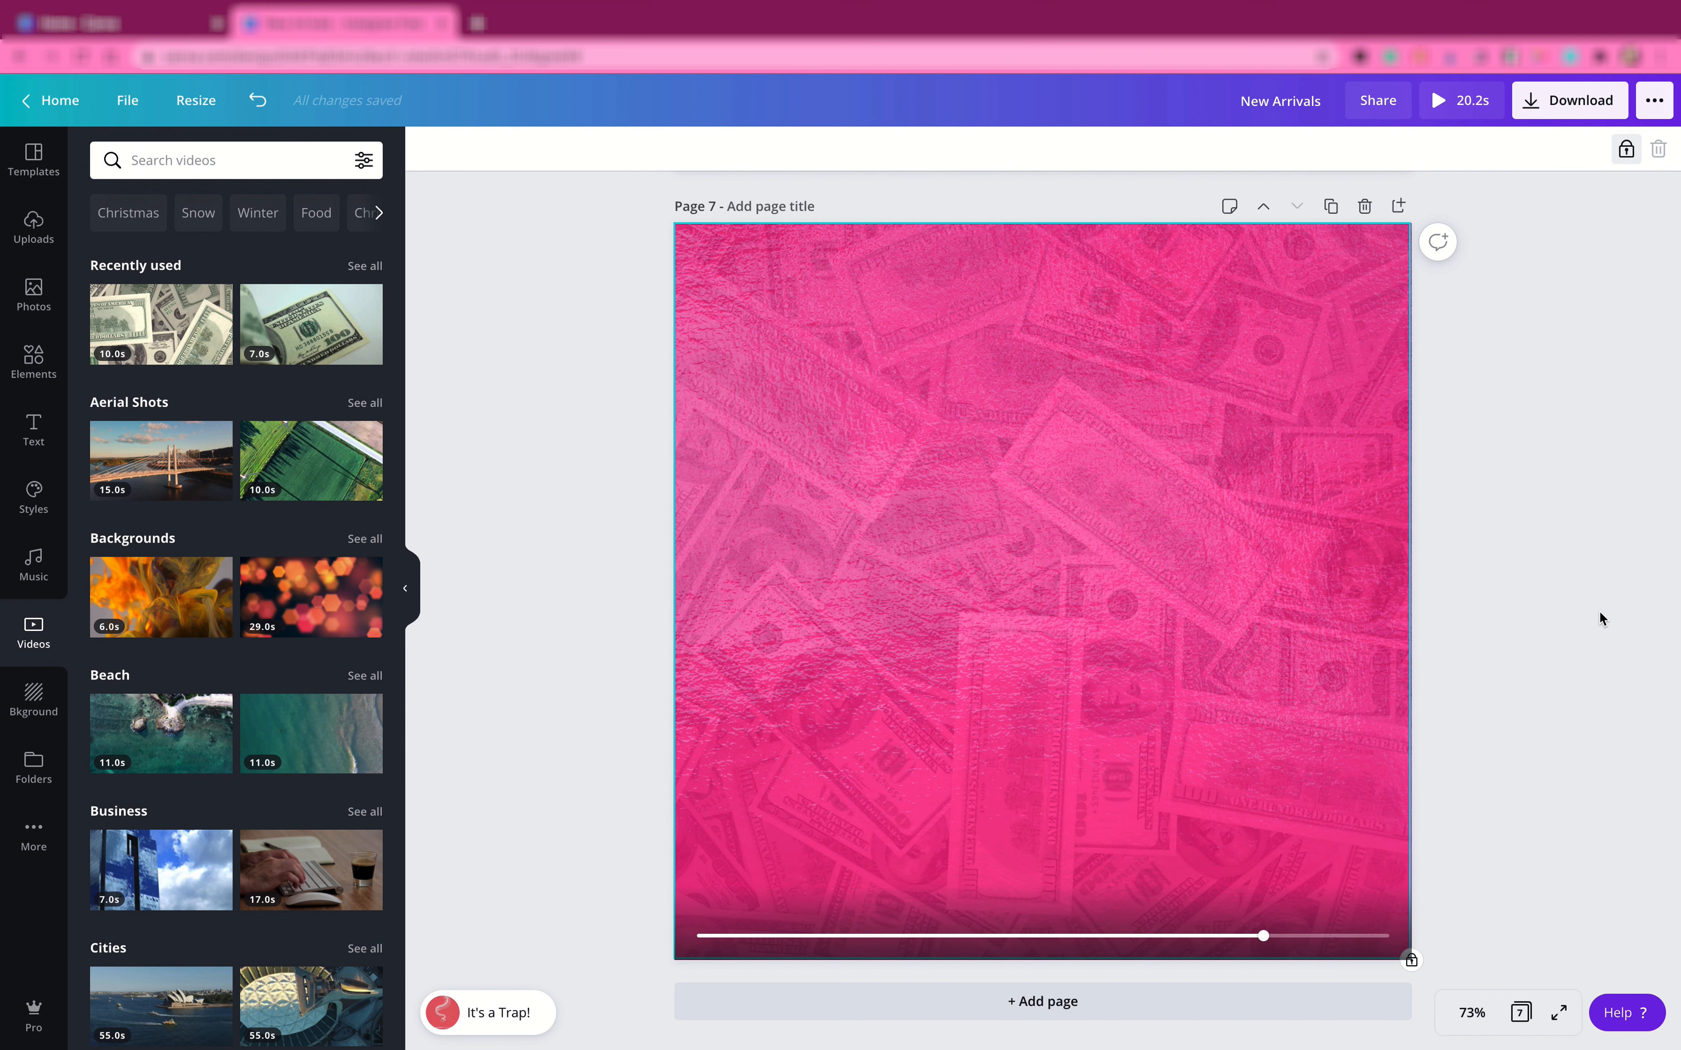
mouse_move(1315, 653)
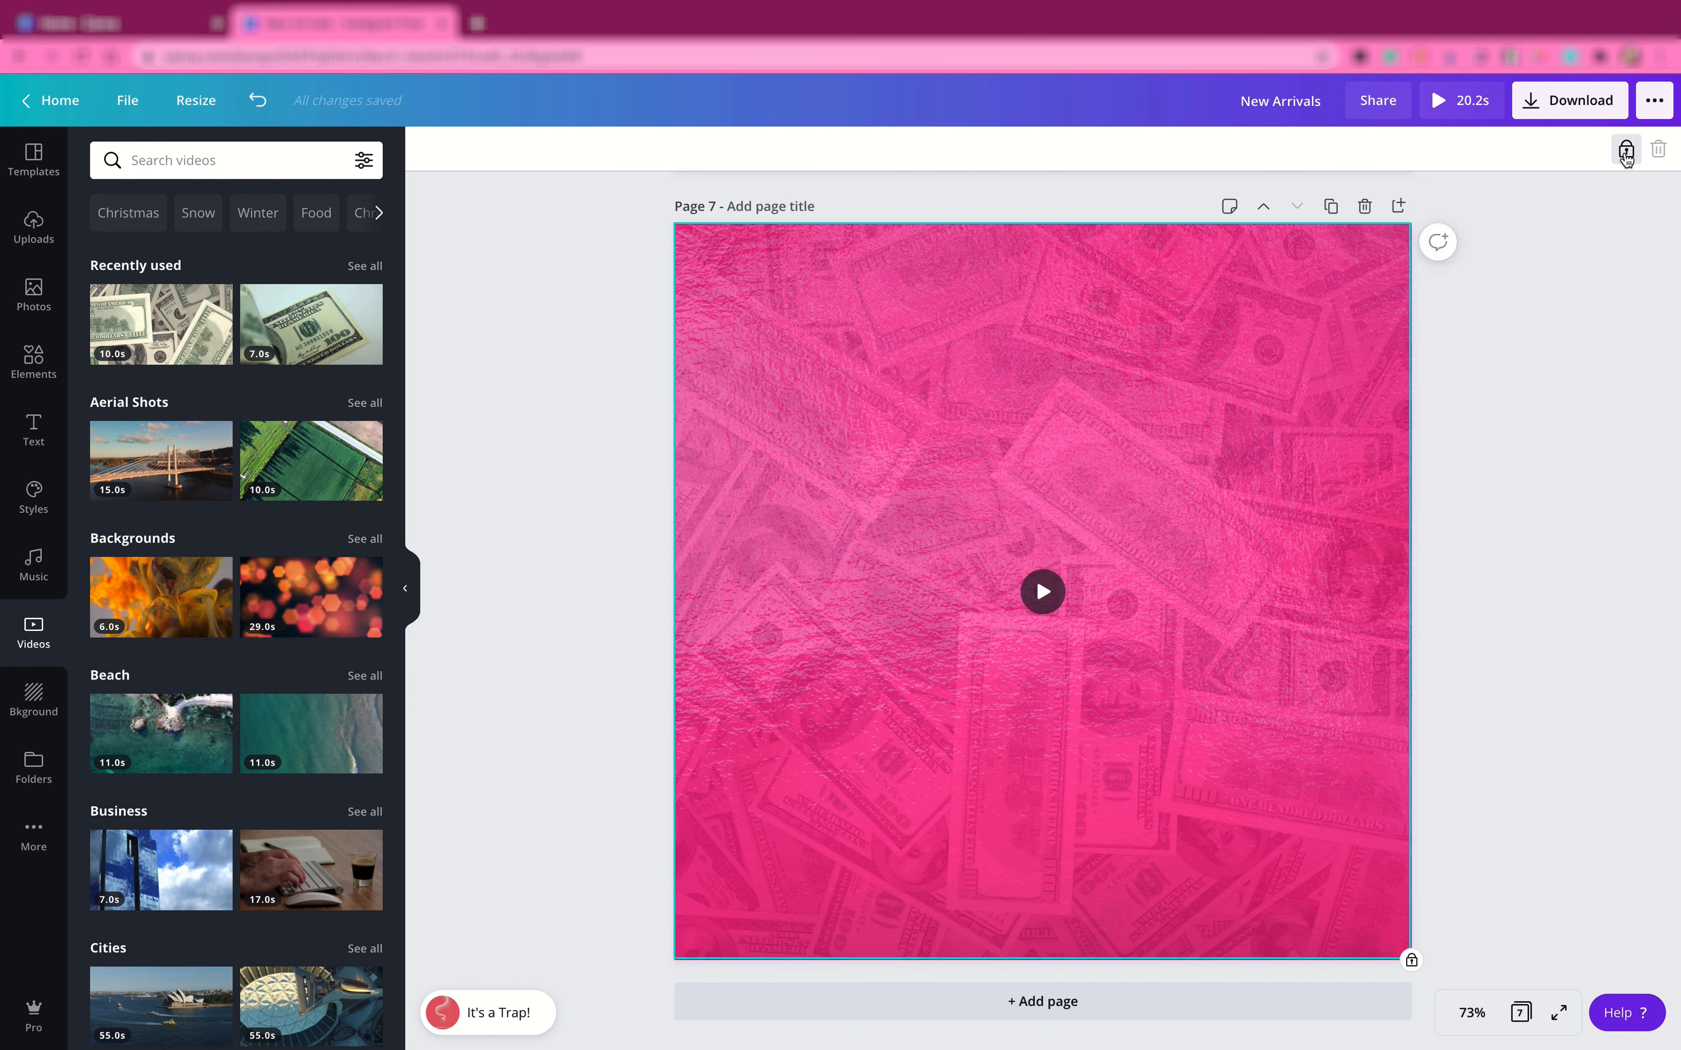
left_click(1625, 151)
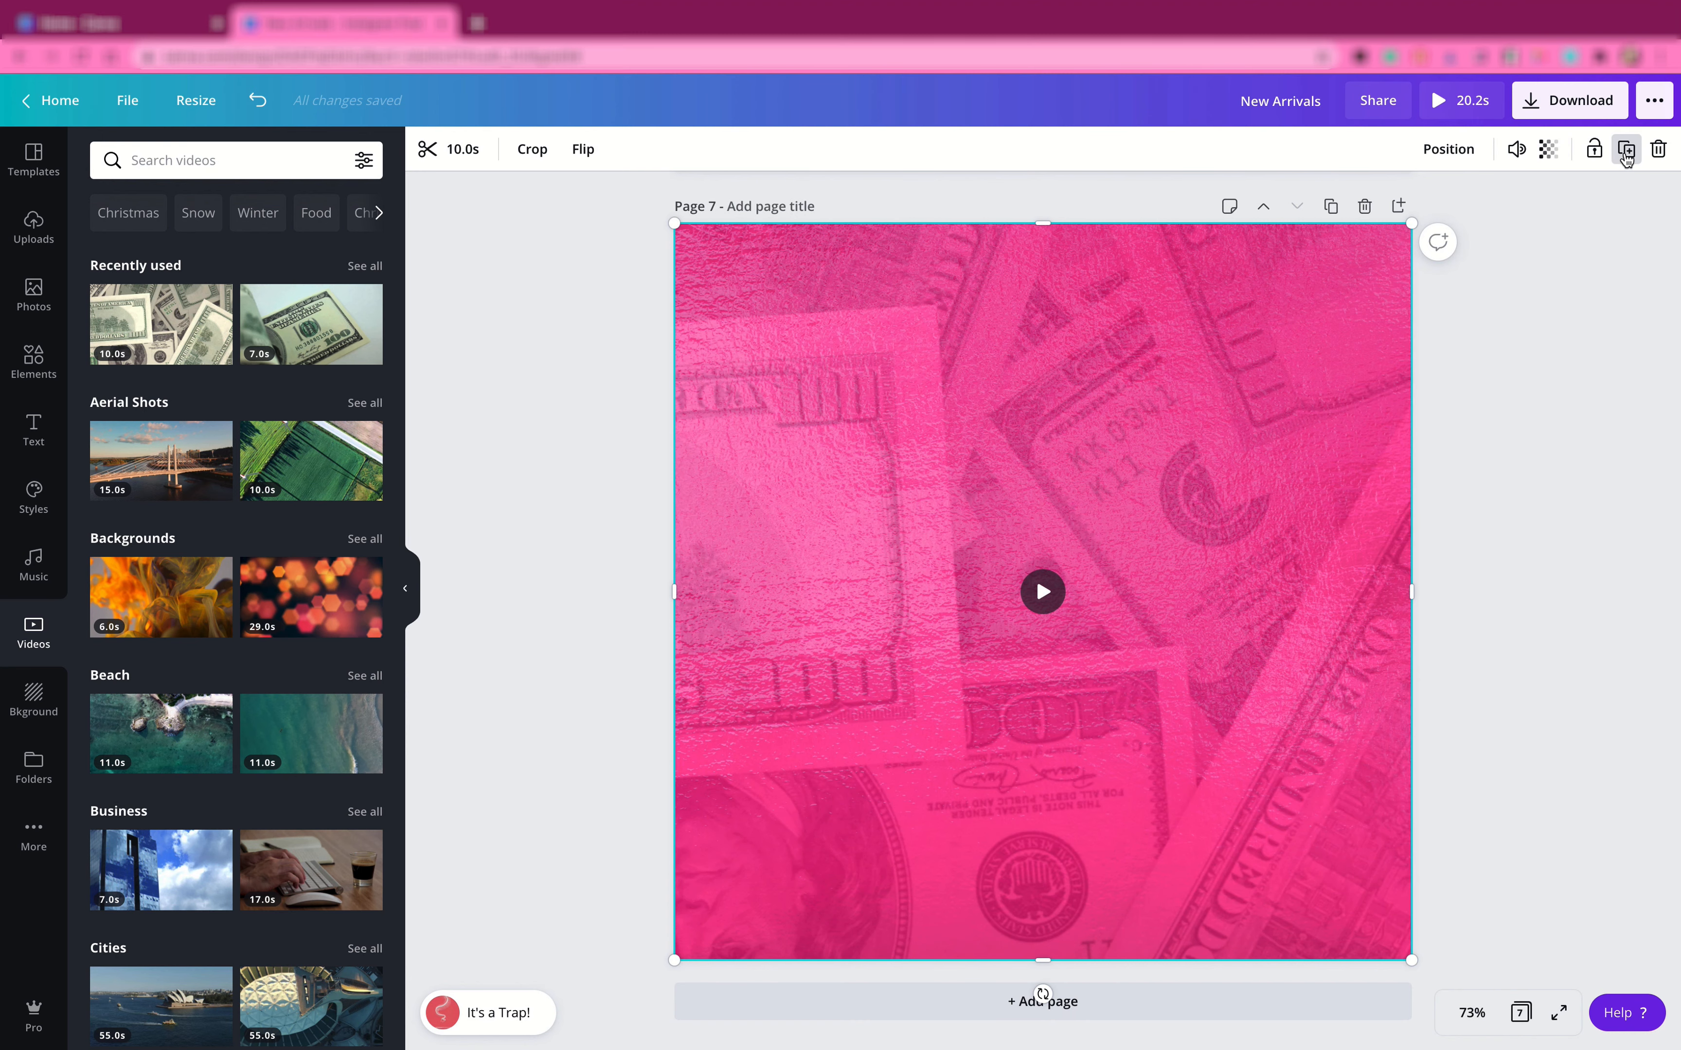
double_click(1084, 492)
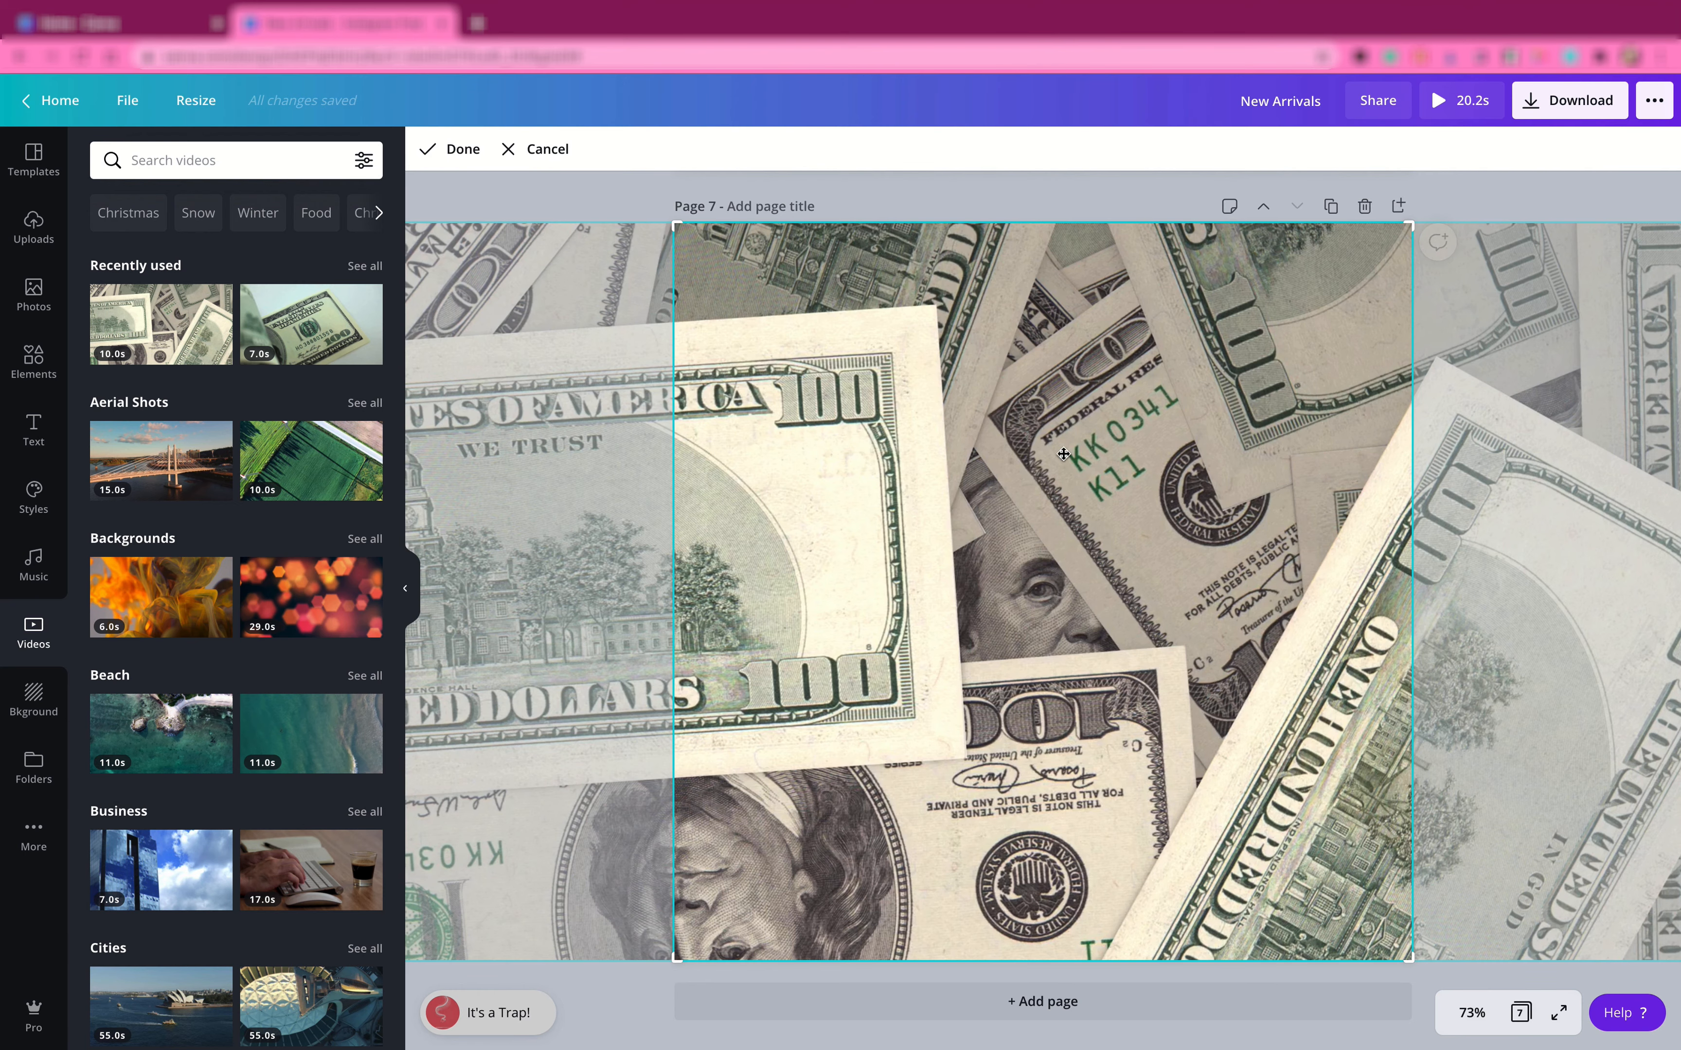
left_click(897, 189)
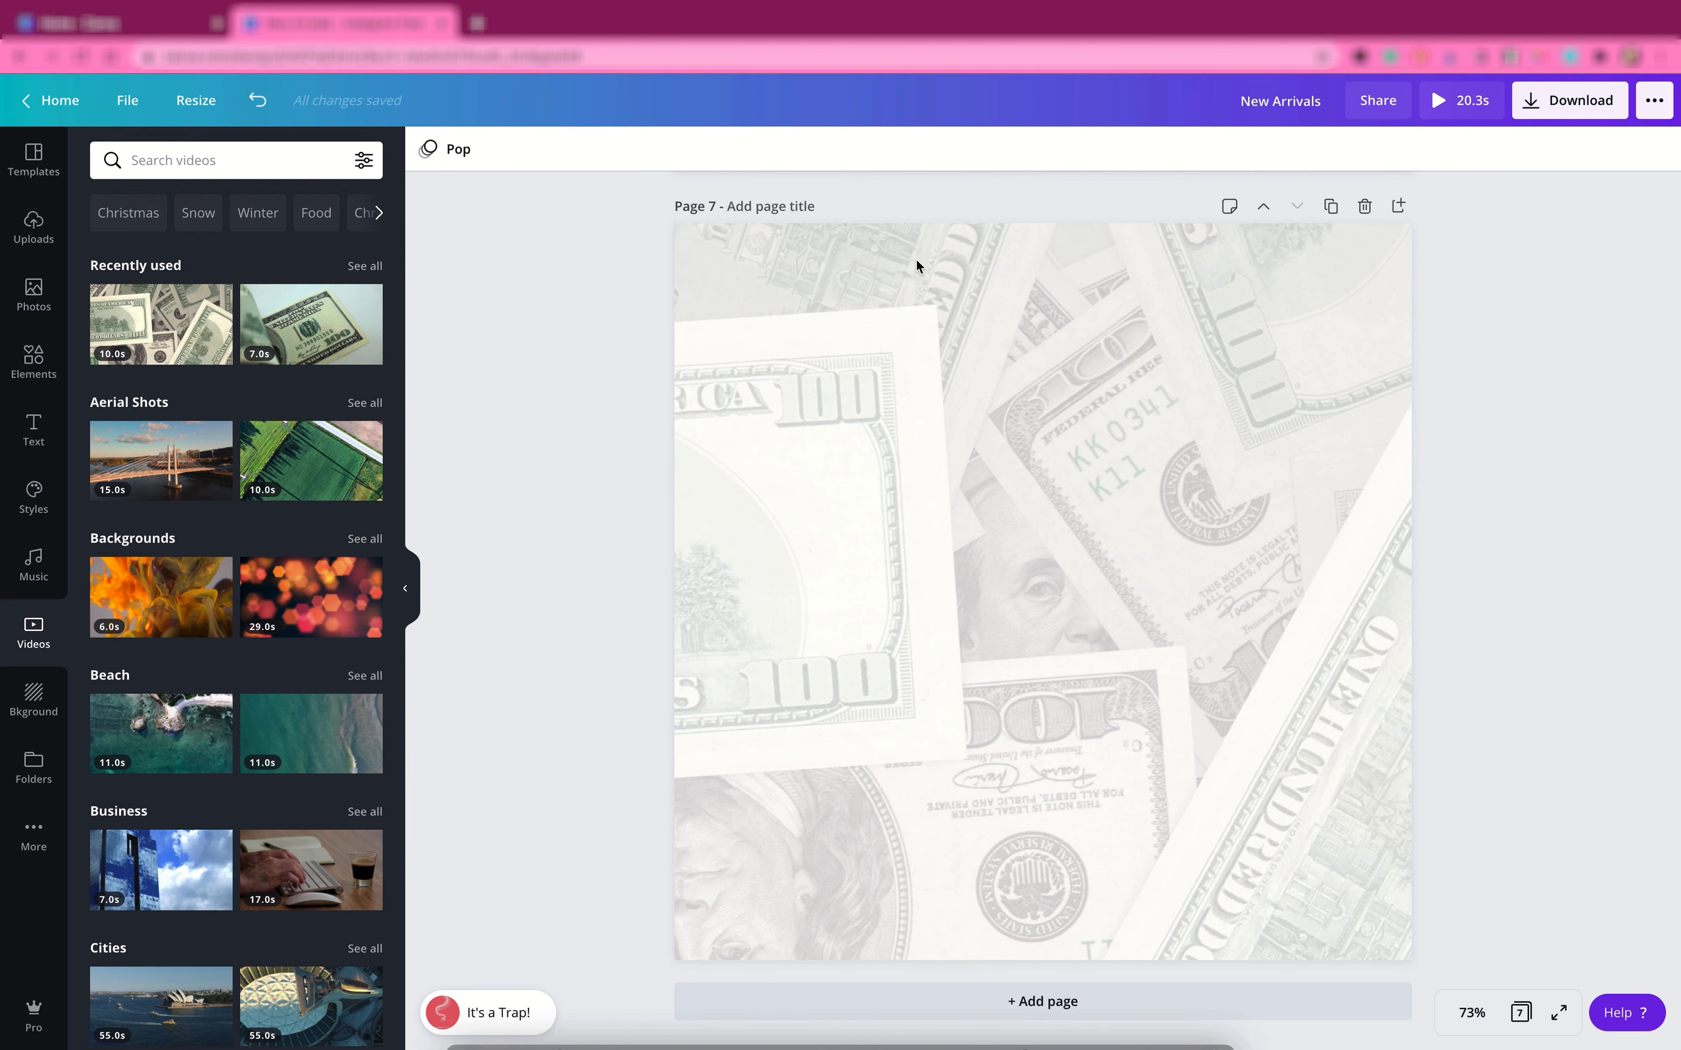
left_click(940, 384)
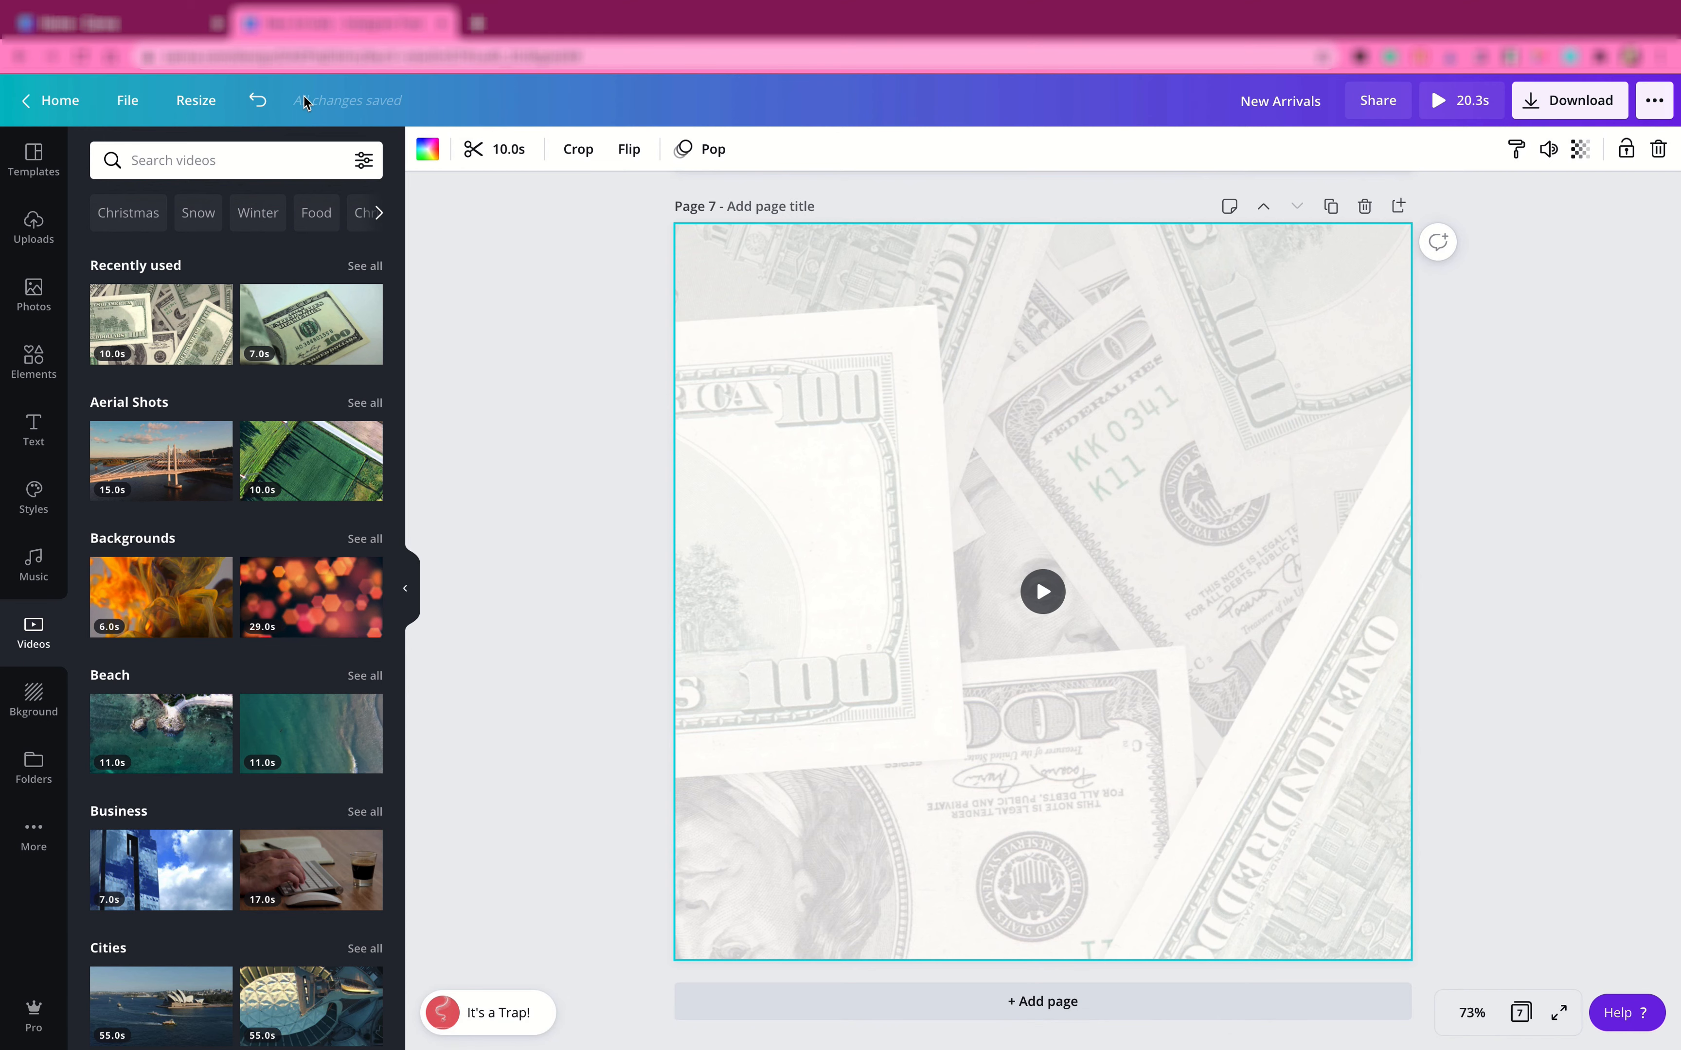
left_click(257, 100)
- Trim the money video to 1.5s and shift the kept section to about the middle of the clip
left_click(763, 290)
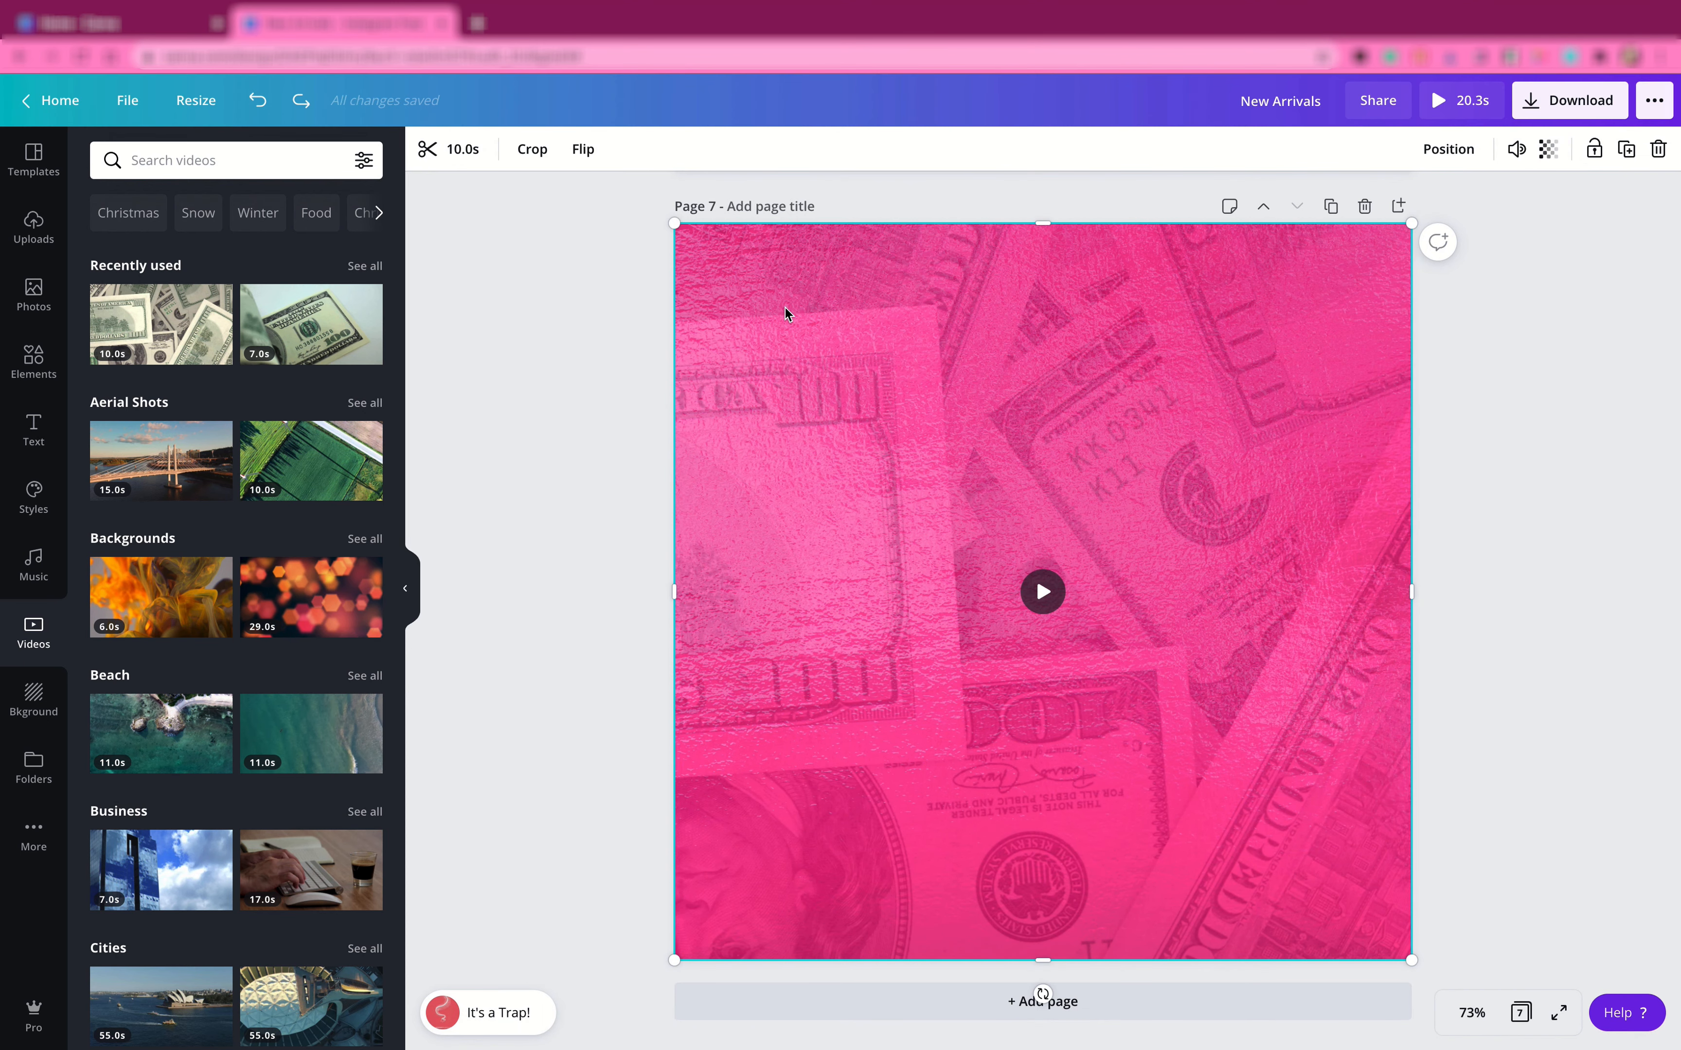
left_click(450, 150)
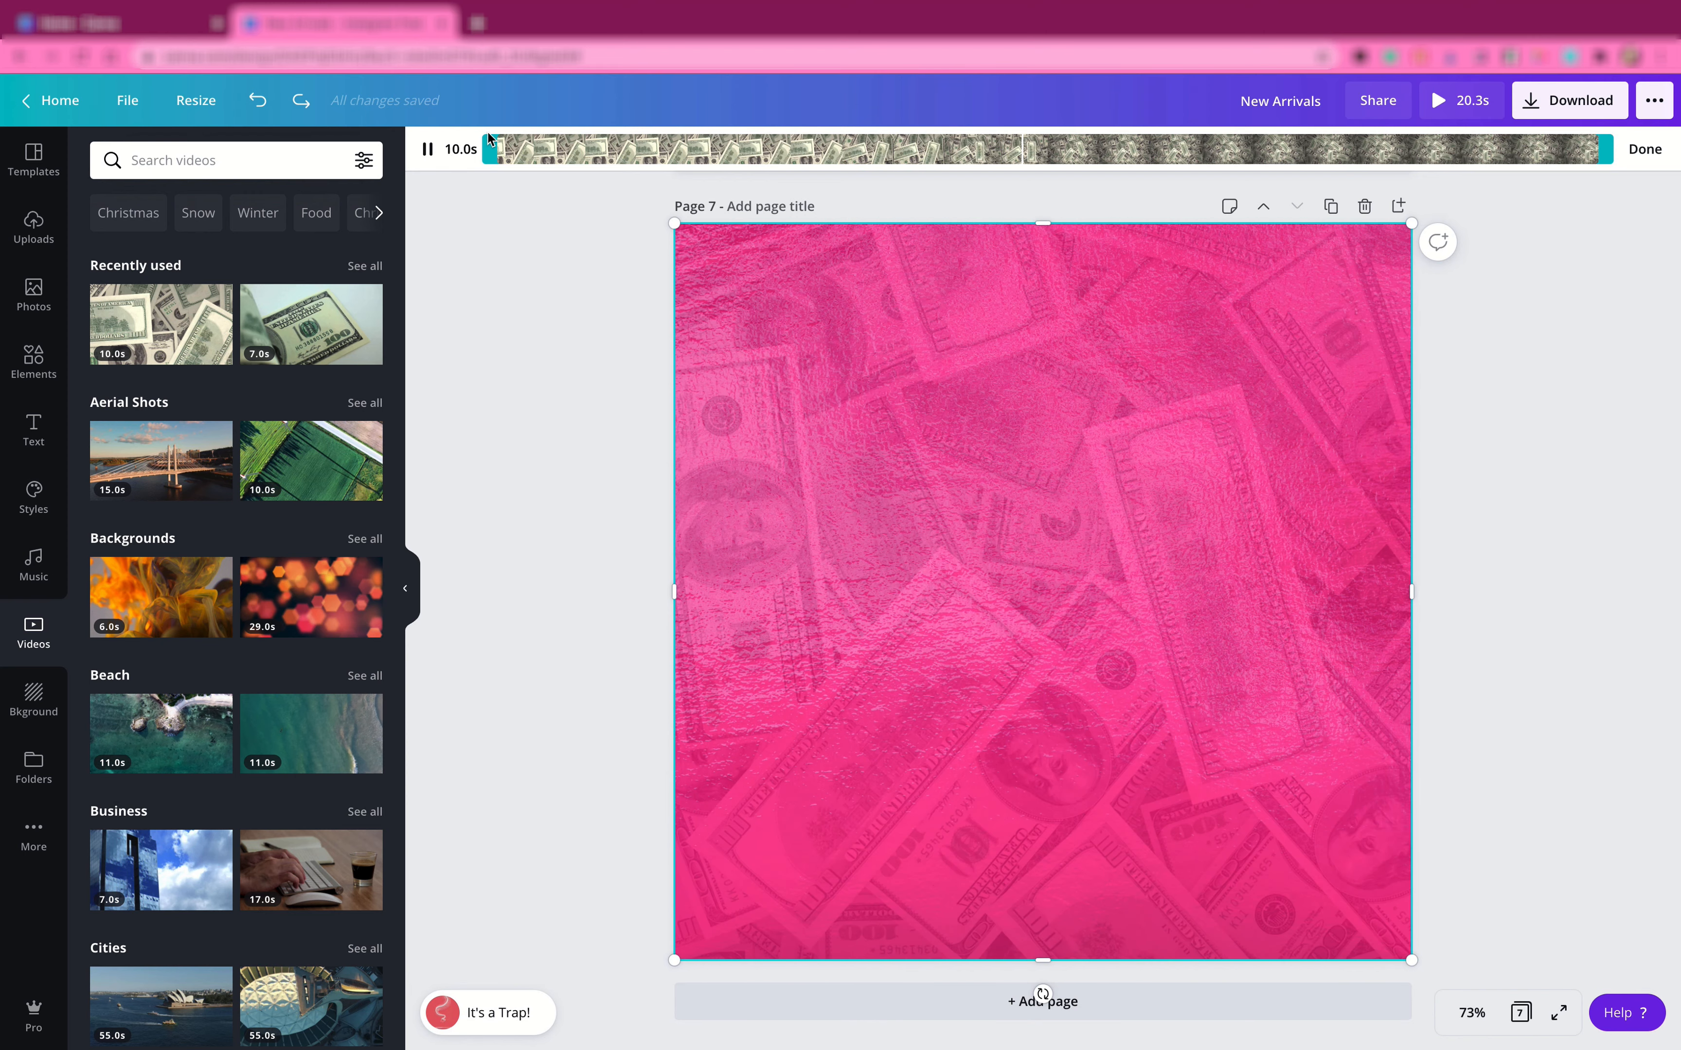
left_click_drag(1610, 149, 640, 153)
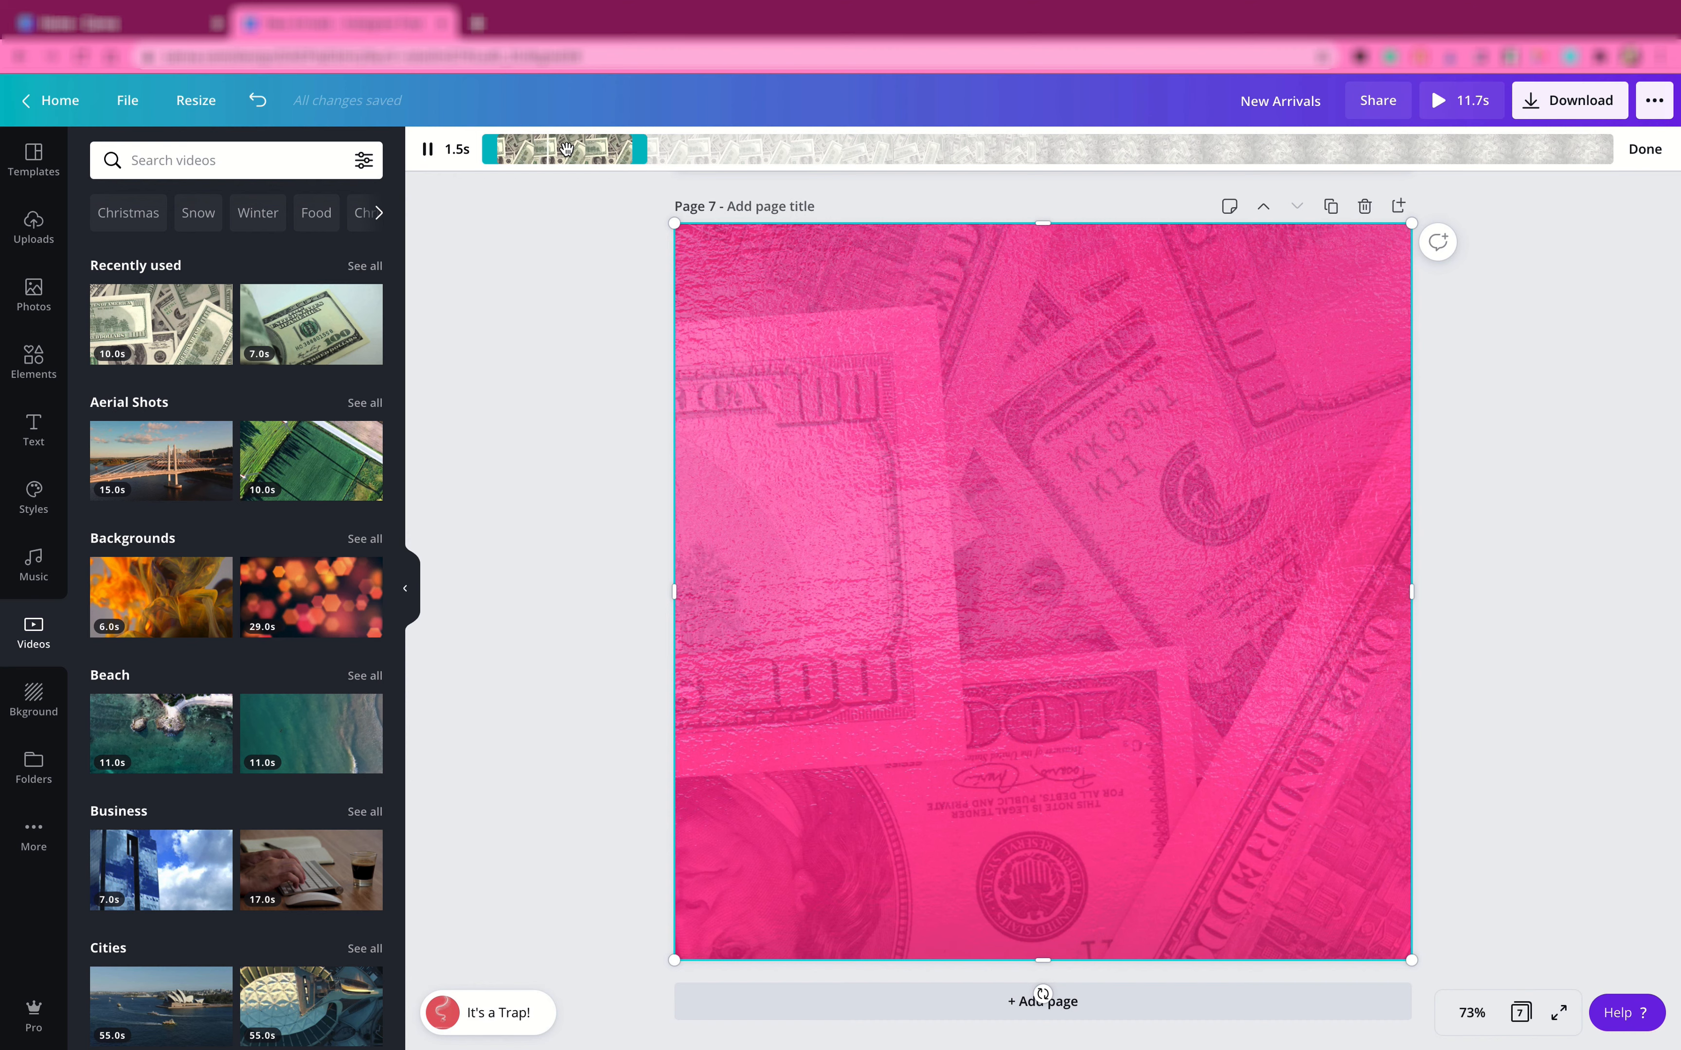
left_click_drag(556, 149, 953, 140)
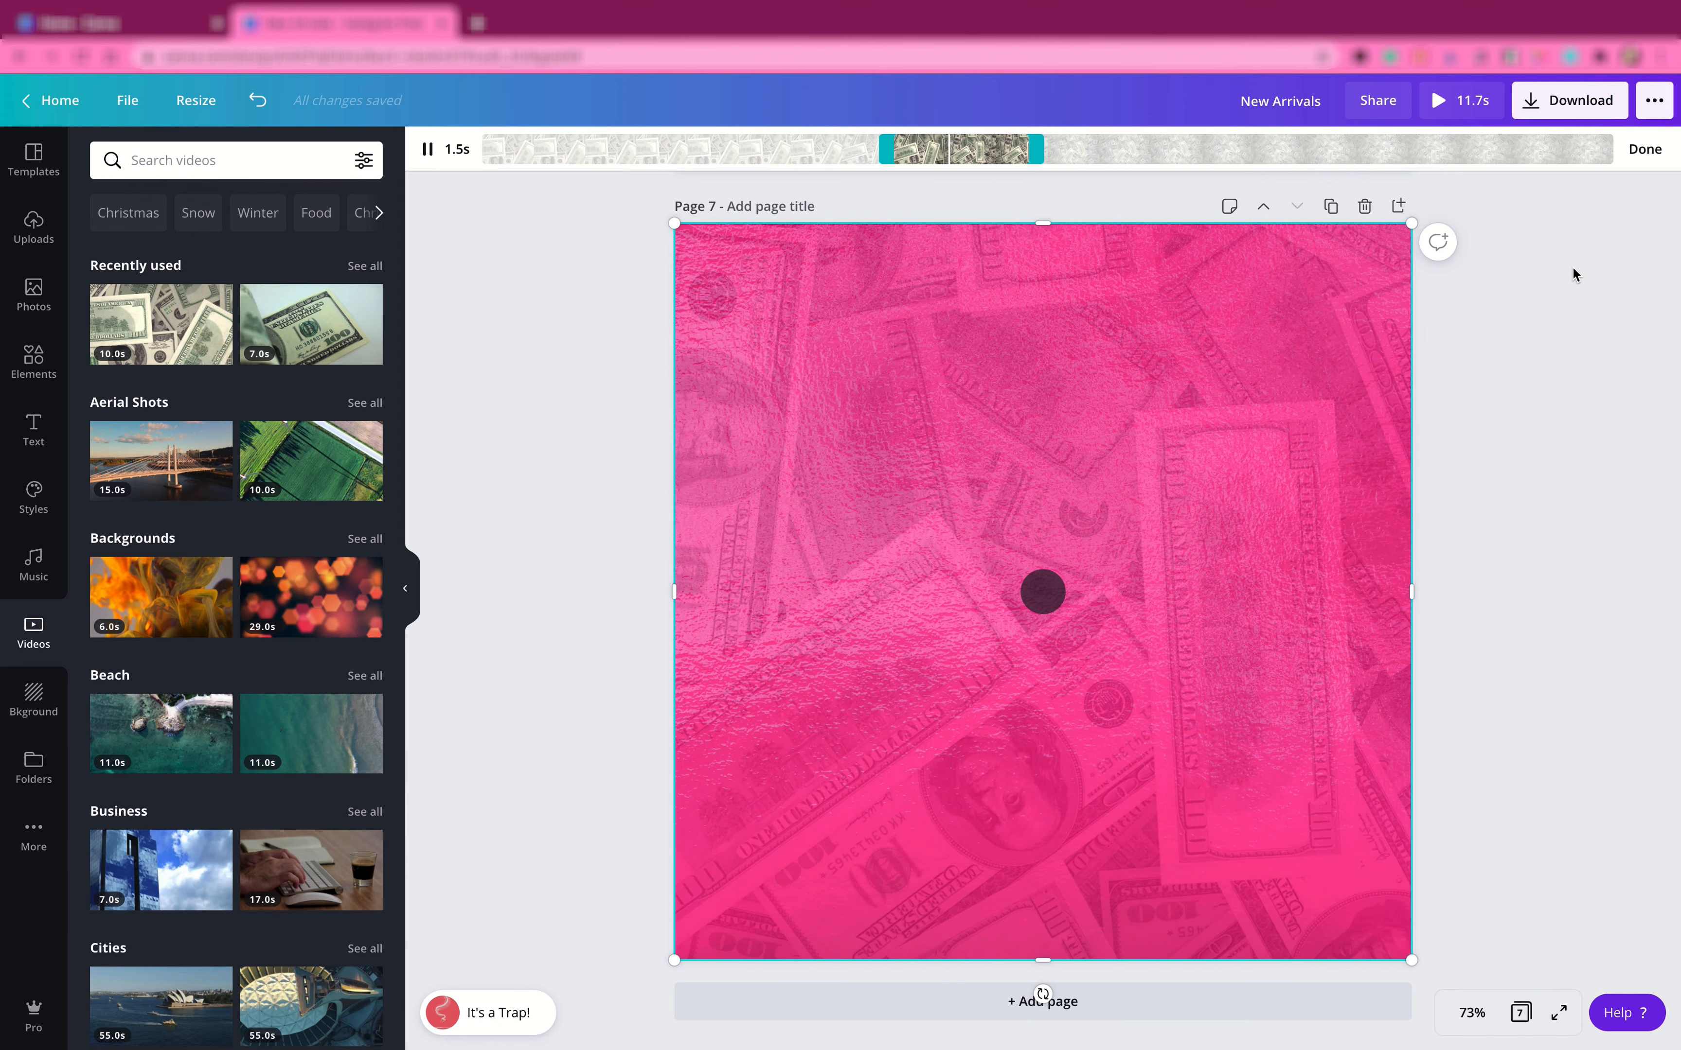
left_click(1645, 151)
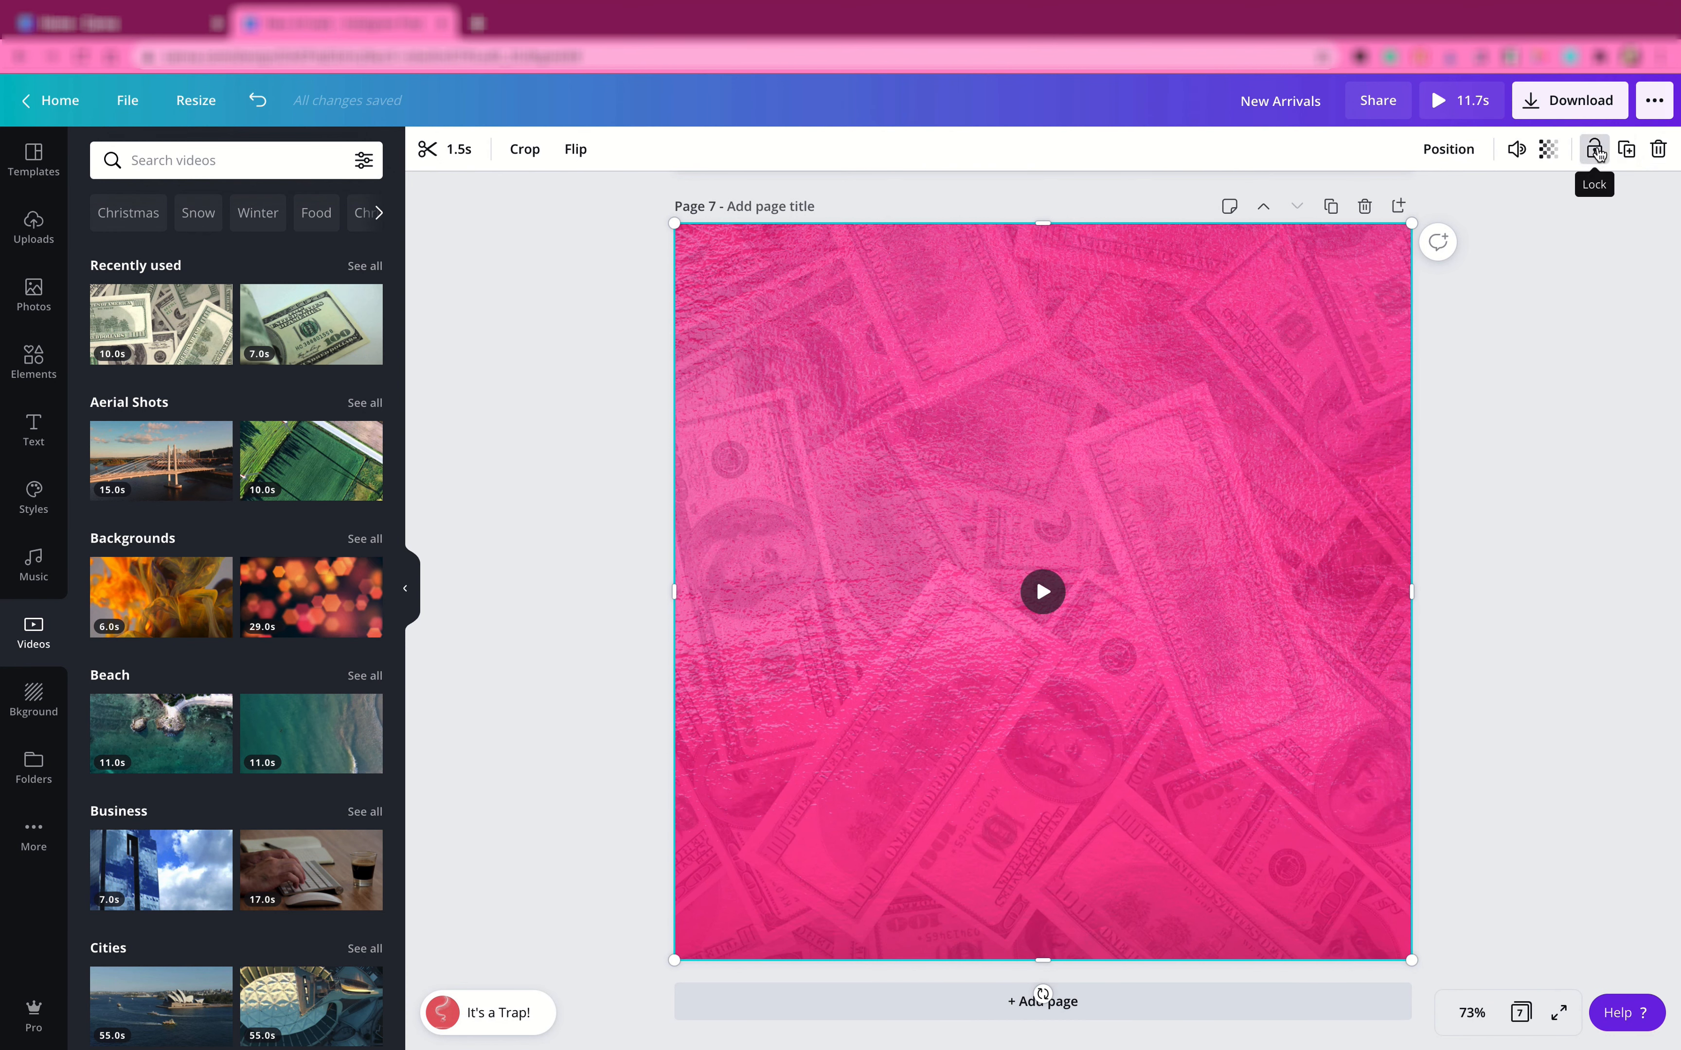
- Lock the trimmed money video and play it back to check the shortened clip
left_click(1595, 149)
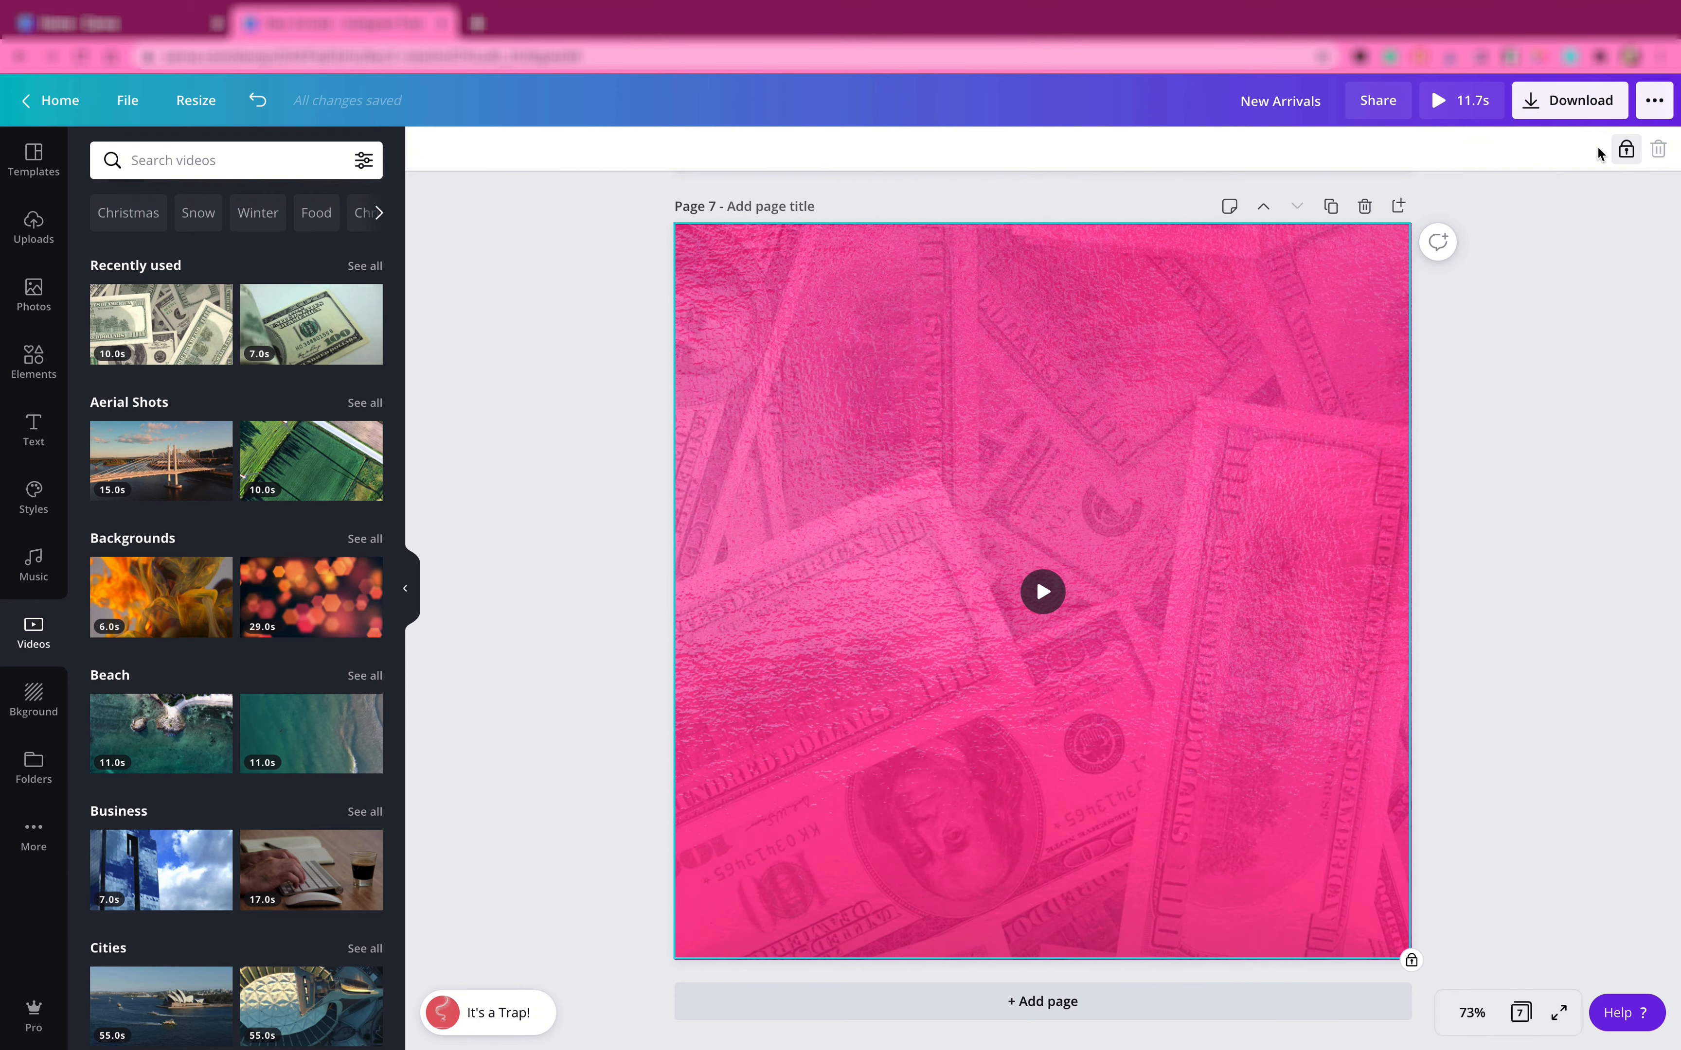
left_click(1041, 592)
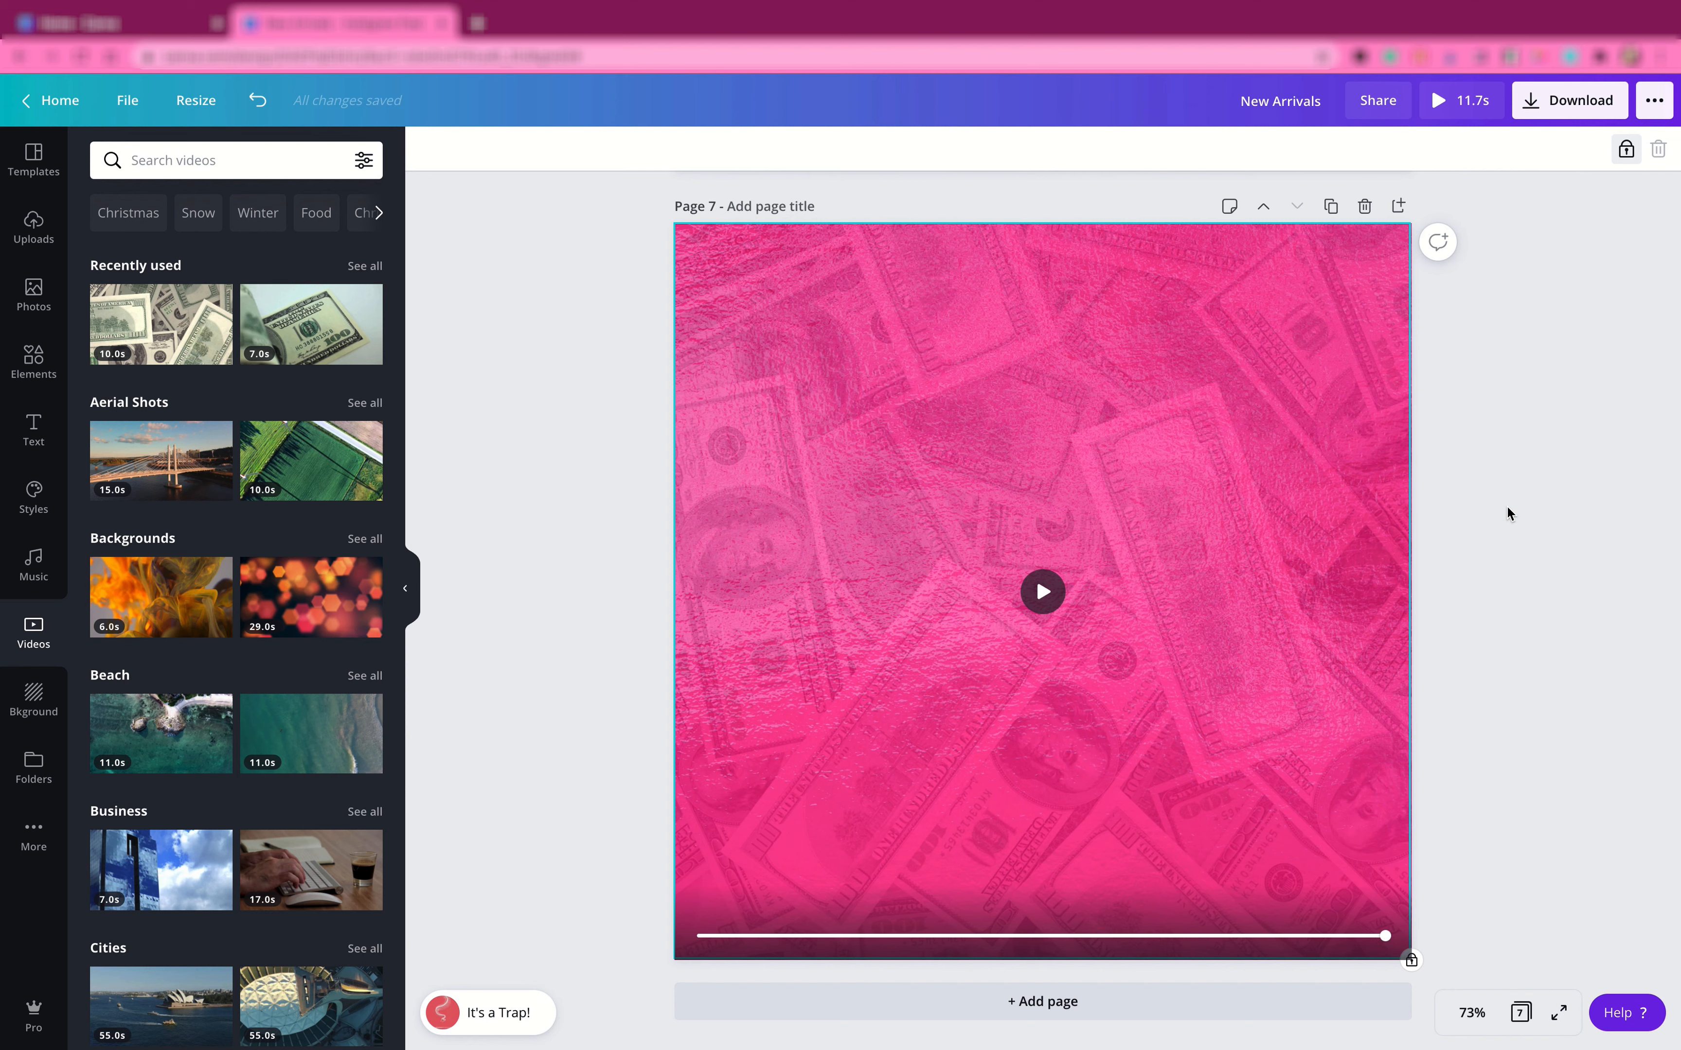
left_click(1507, 509)
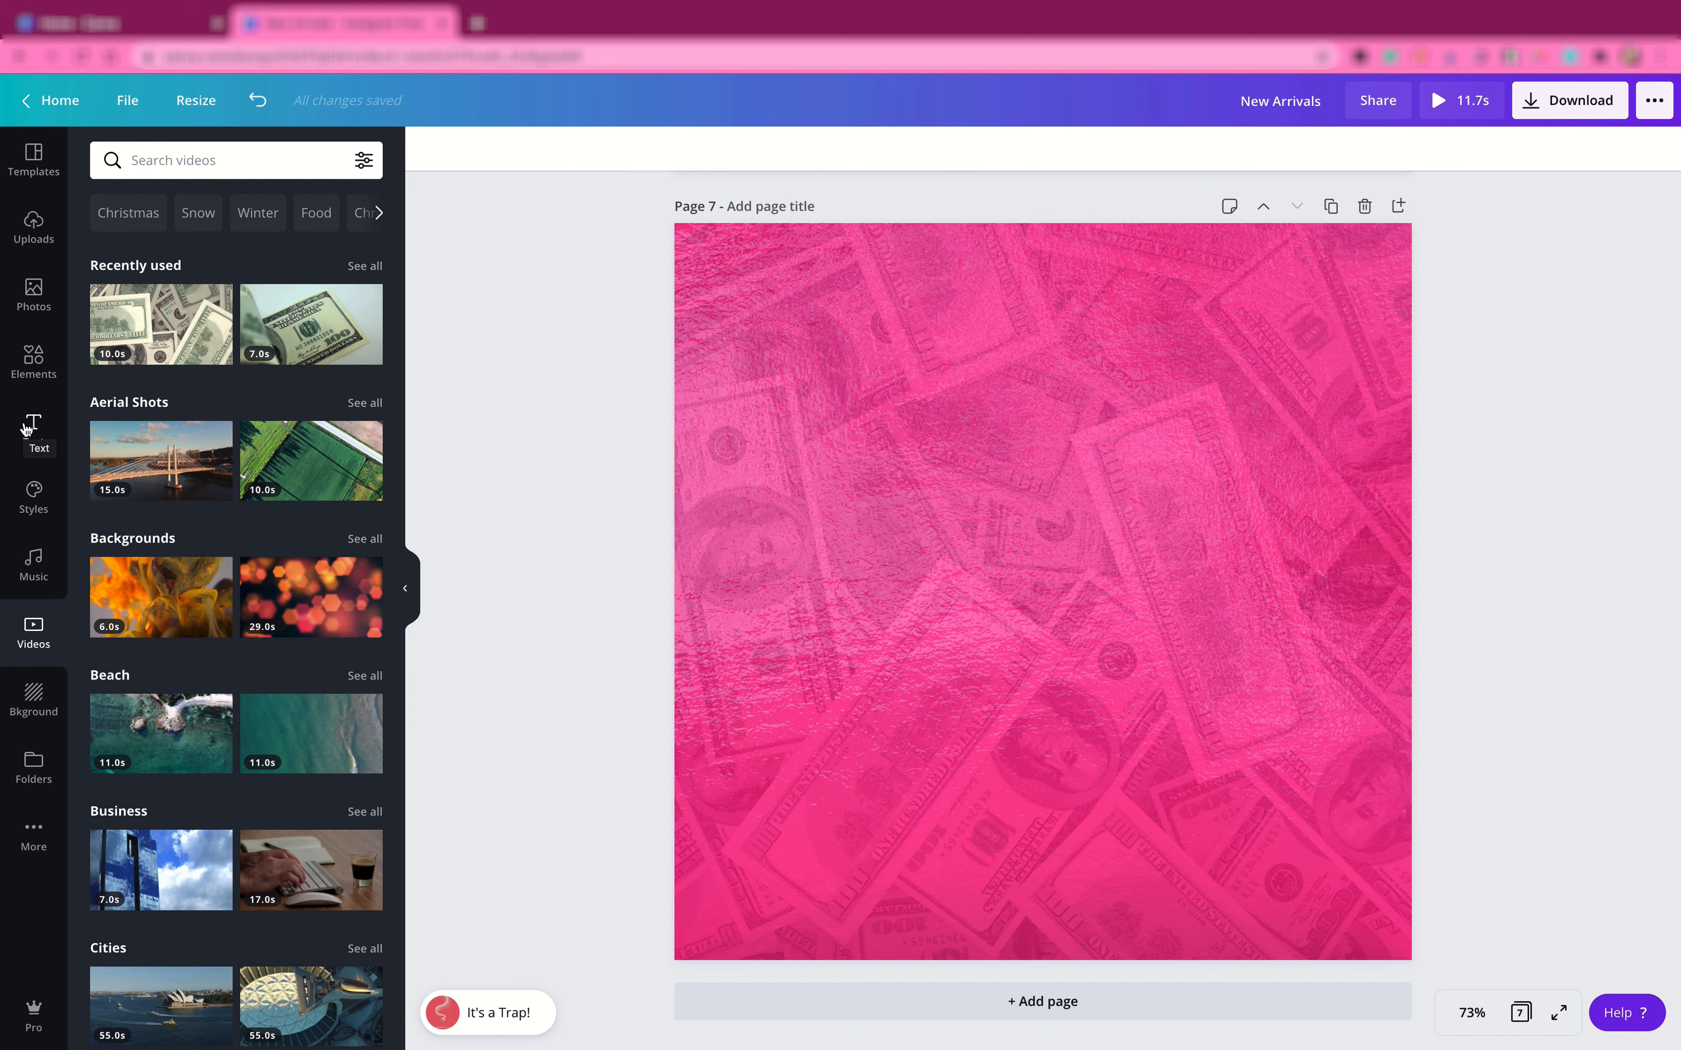
- Search the elements library for "diamonds", replacing the earlier filter settings and limiting the results to animated elements
left_click(32, 368)
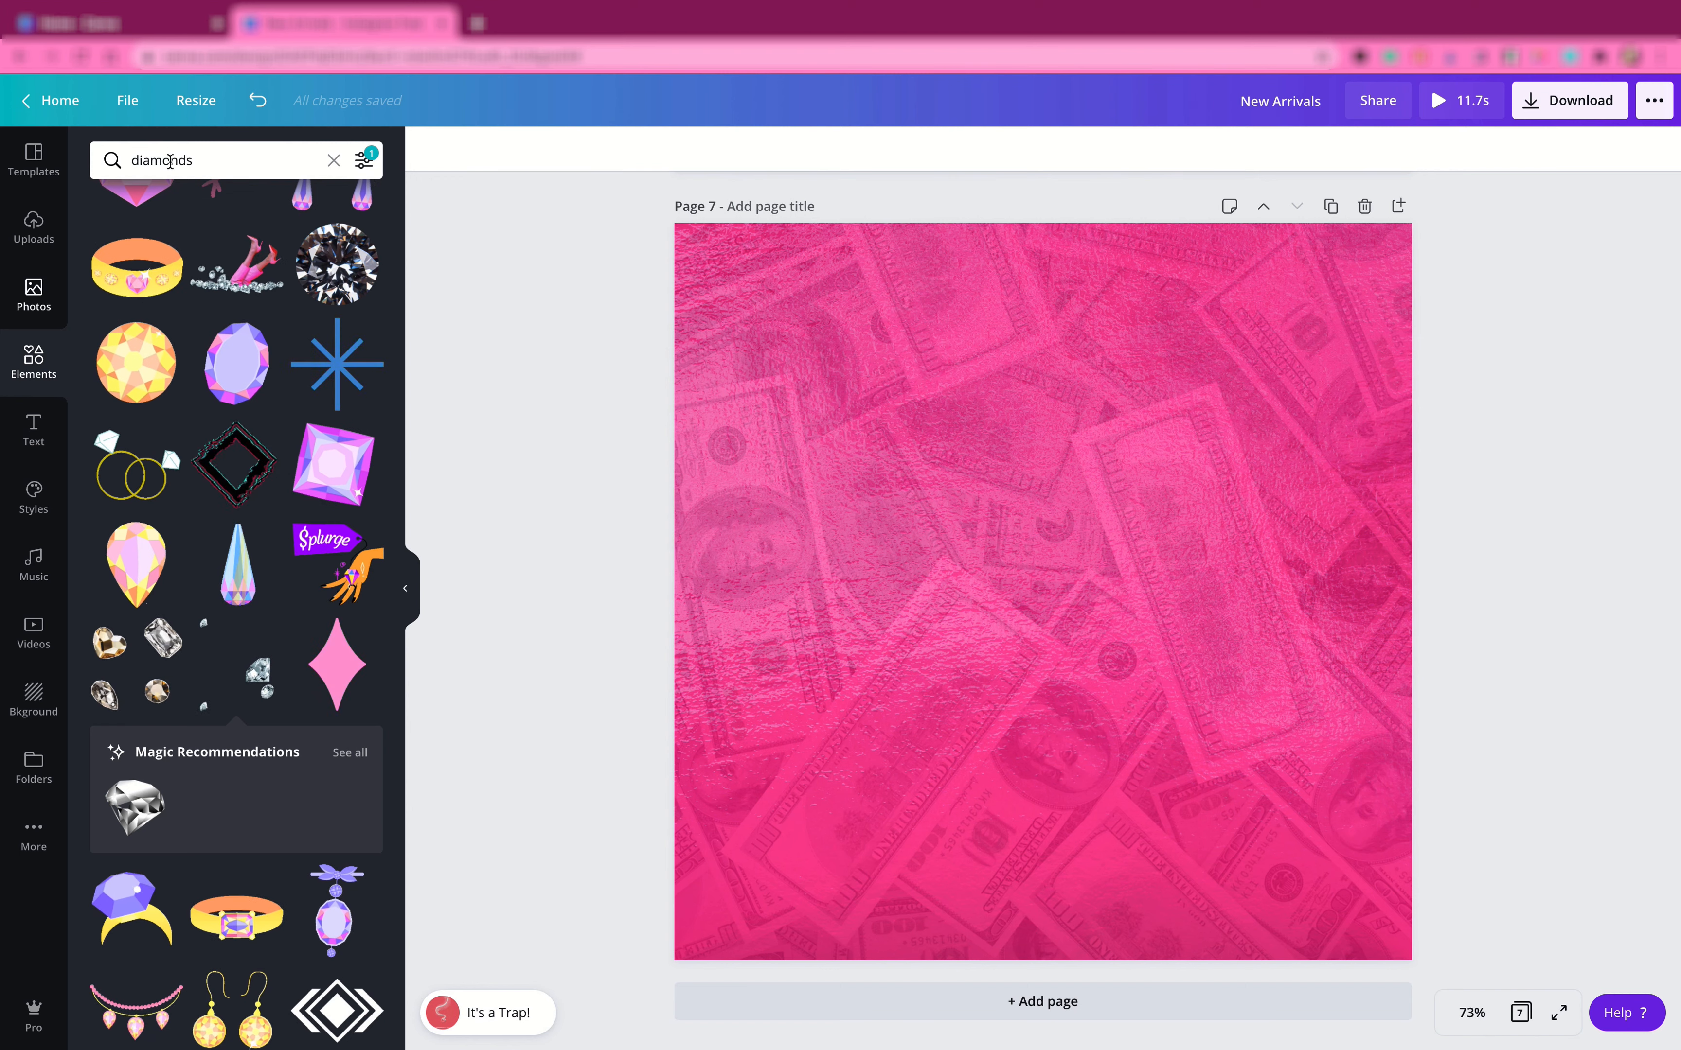
left_click(334, 161)
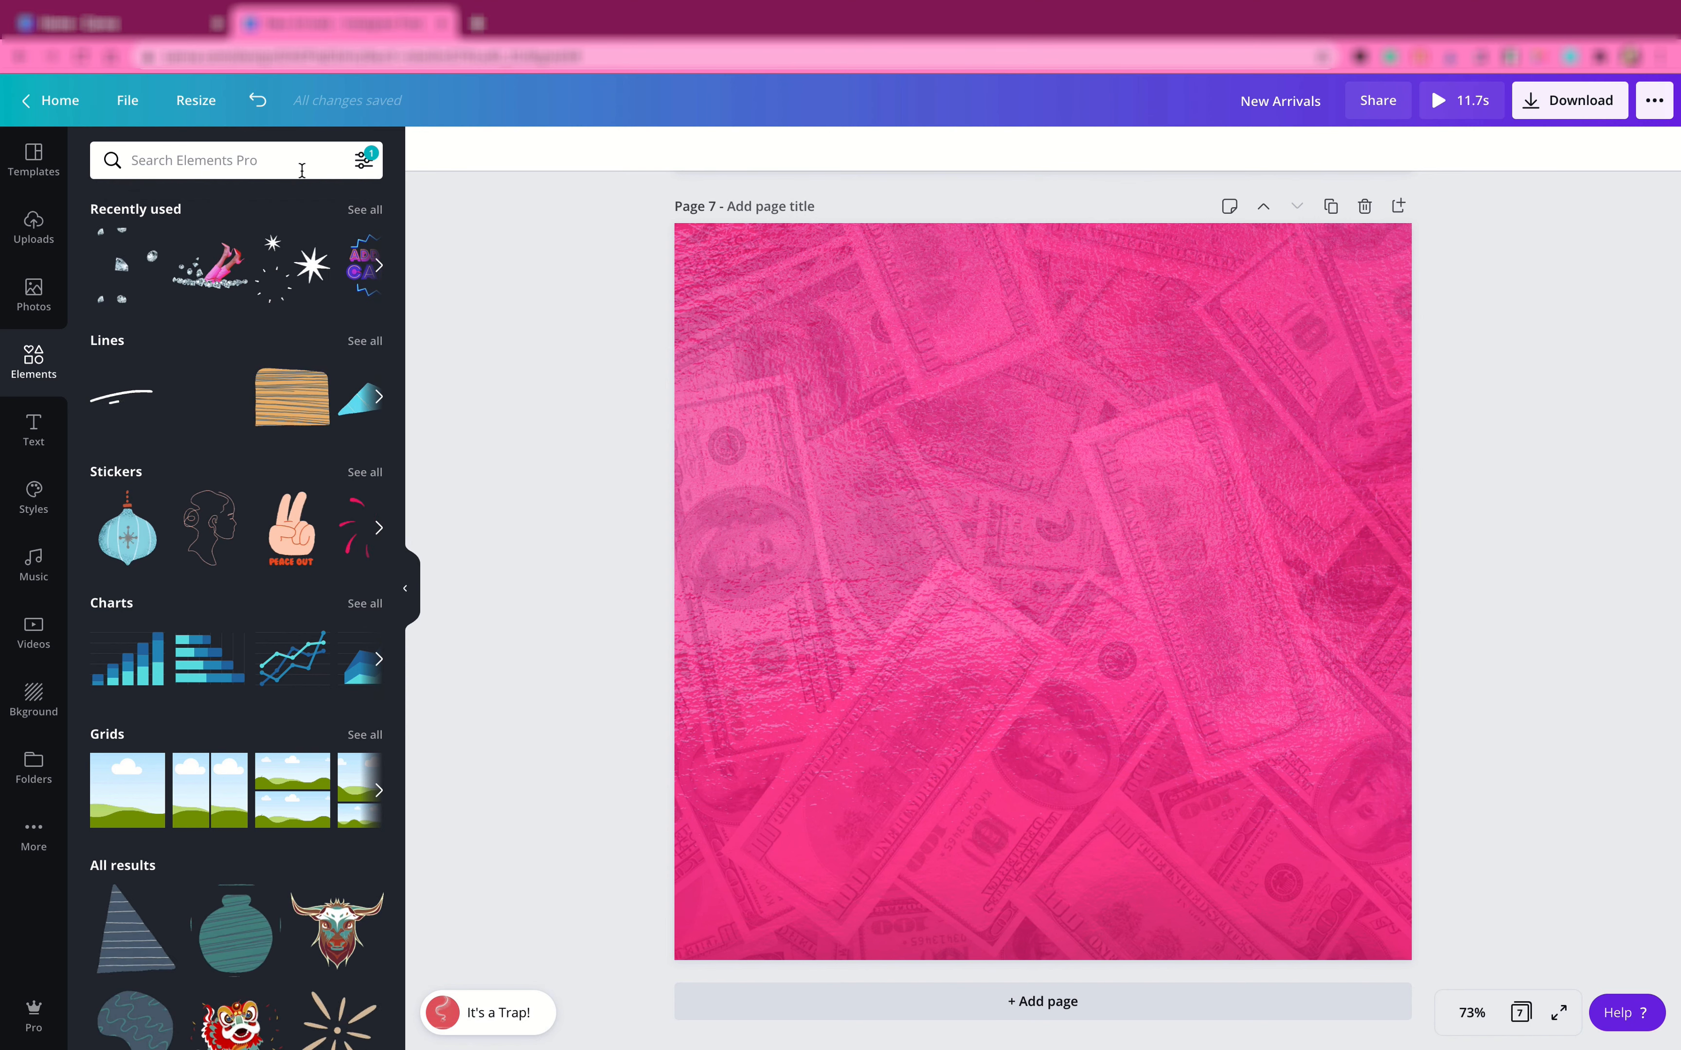
left_click(364, 161)
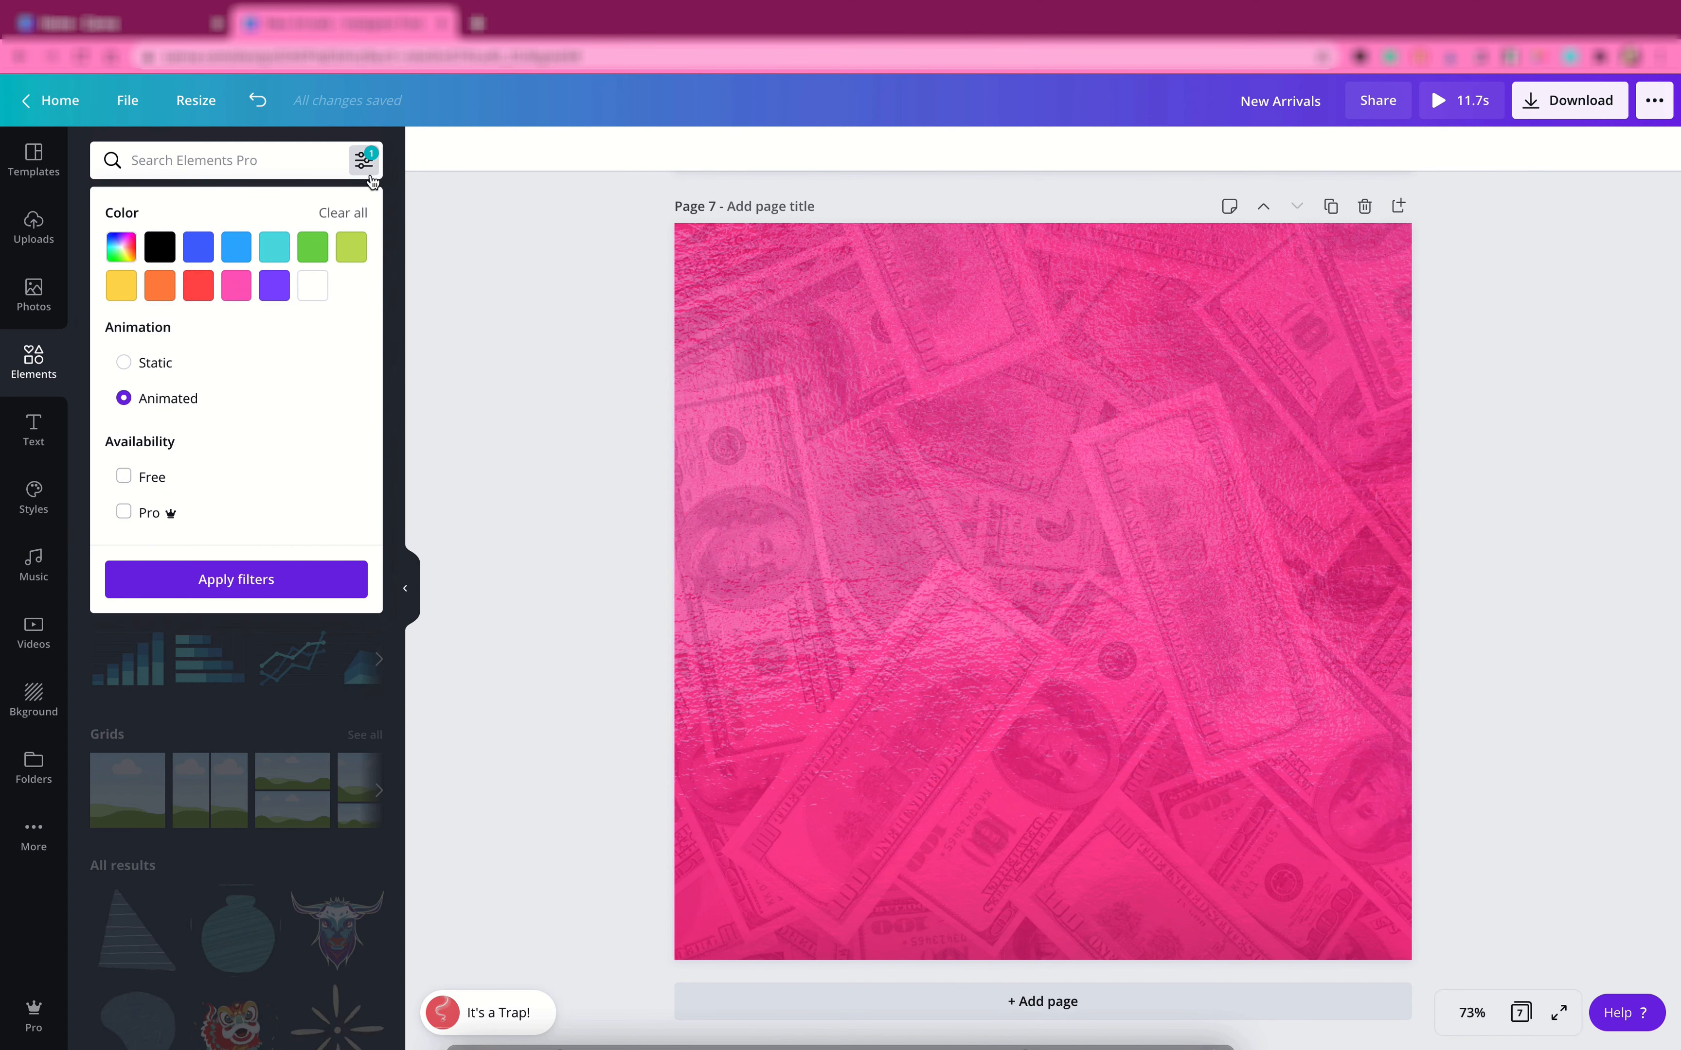
left_click(347, 214)
left_click(280, 170)
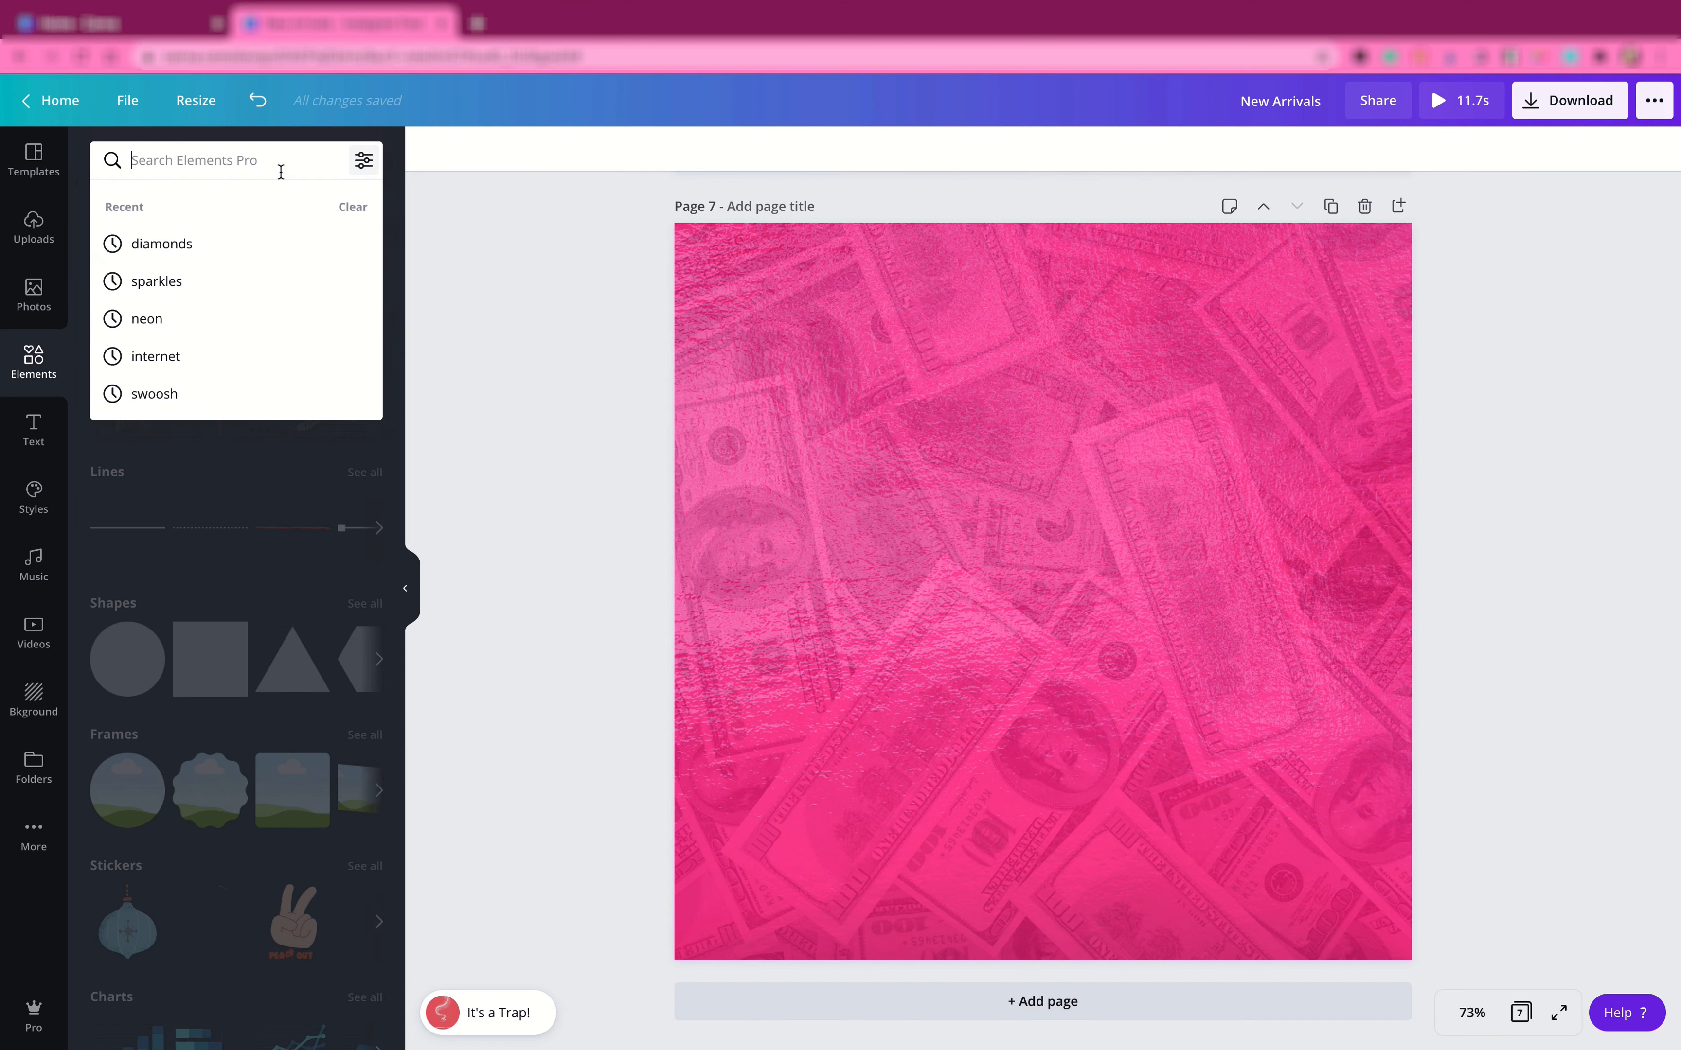
left_click(230, 257)
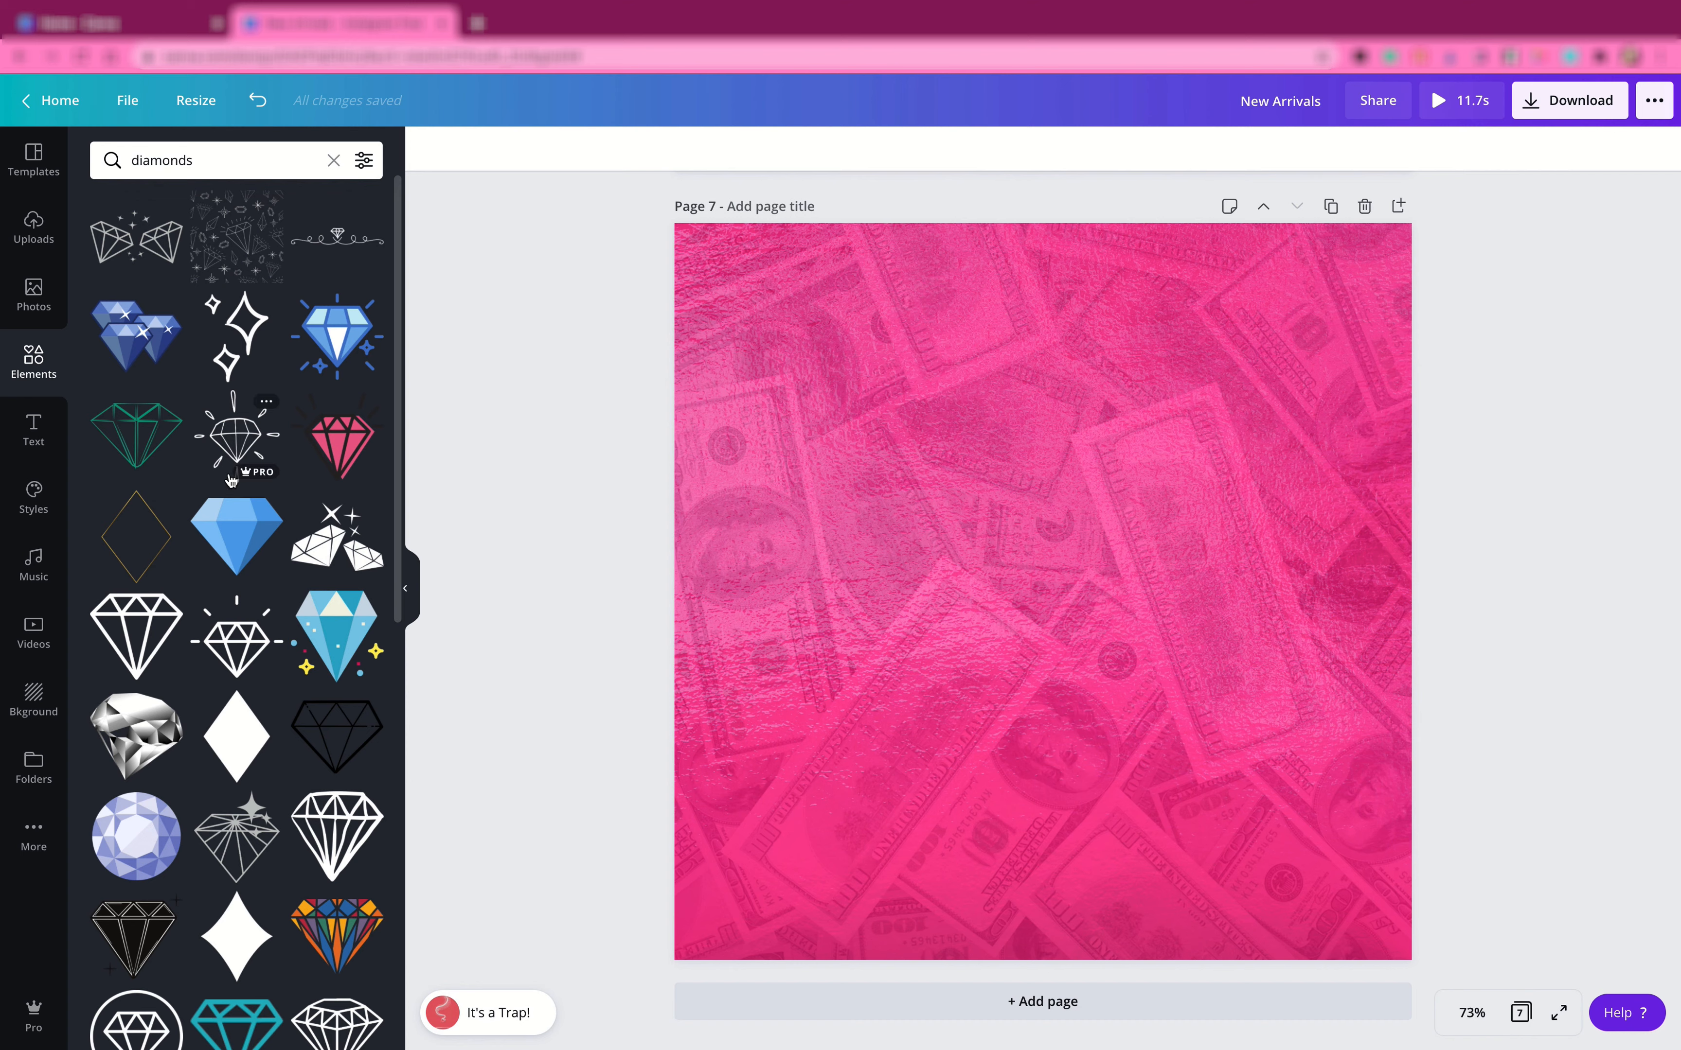
left_click(364, 163)
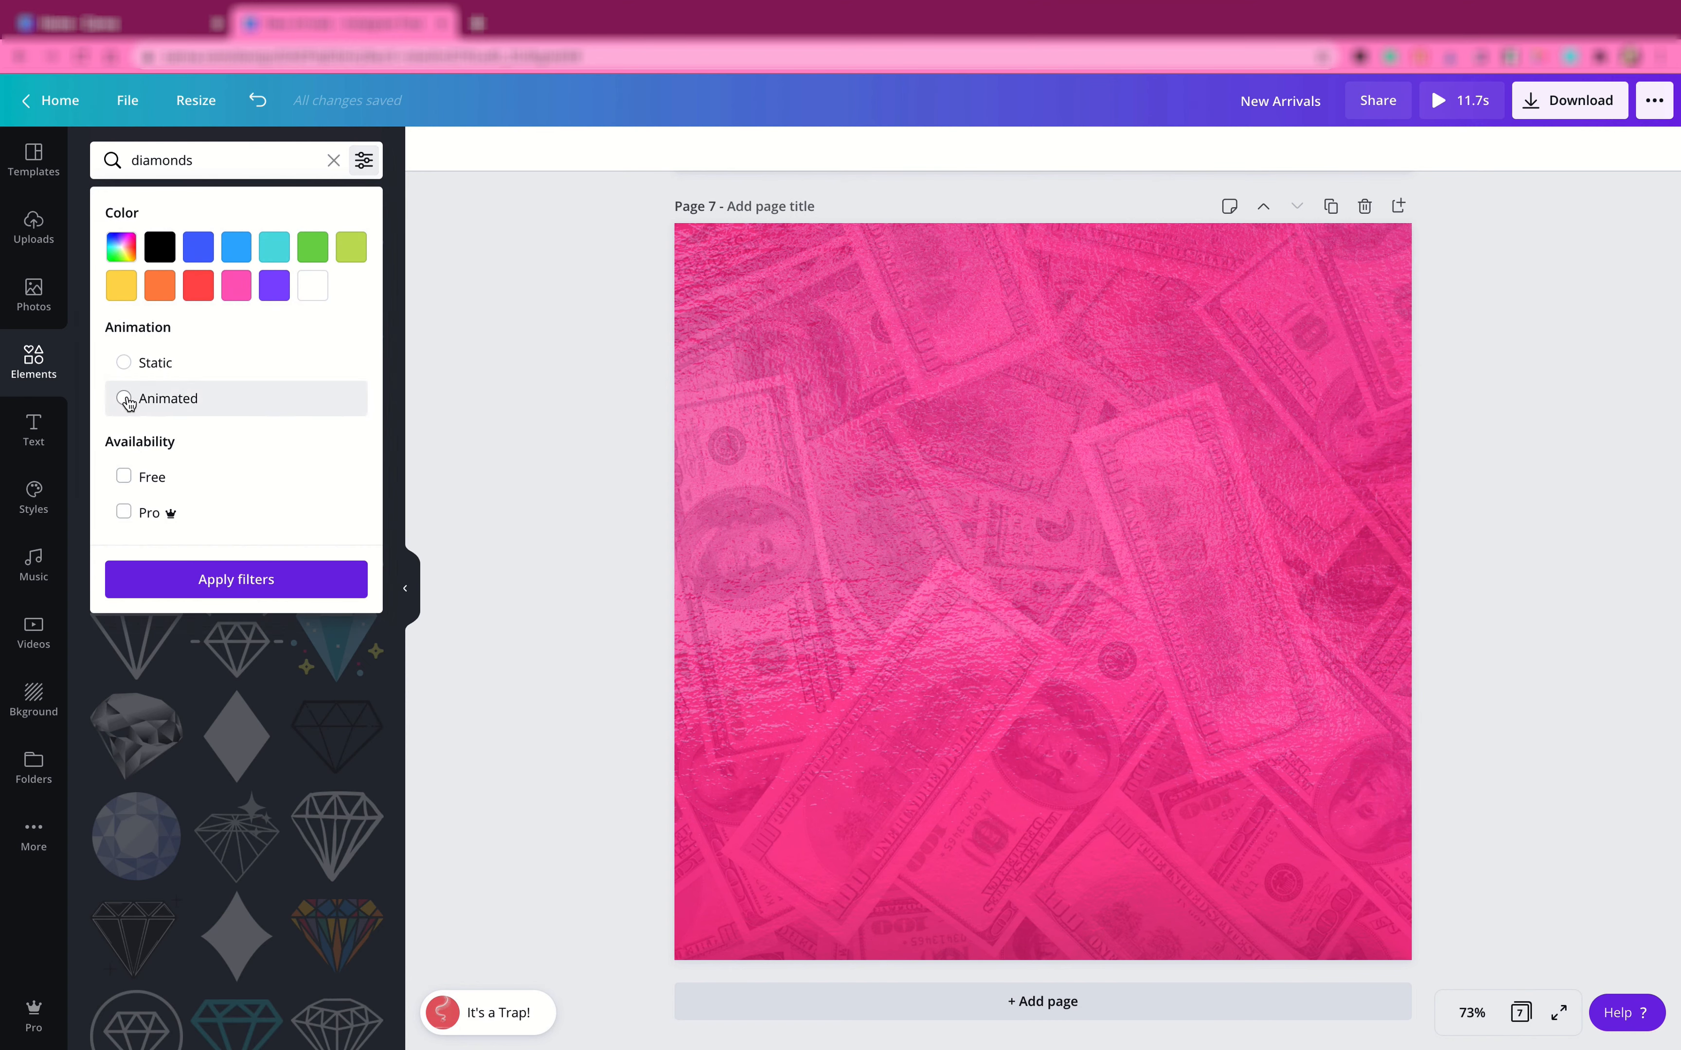
left_click(177, 581)
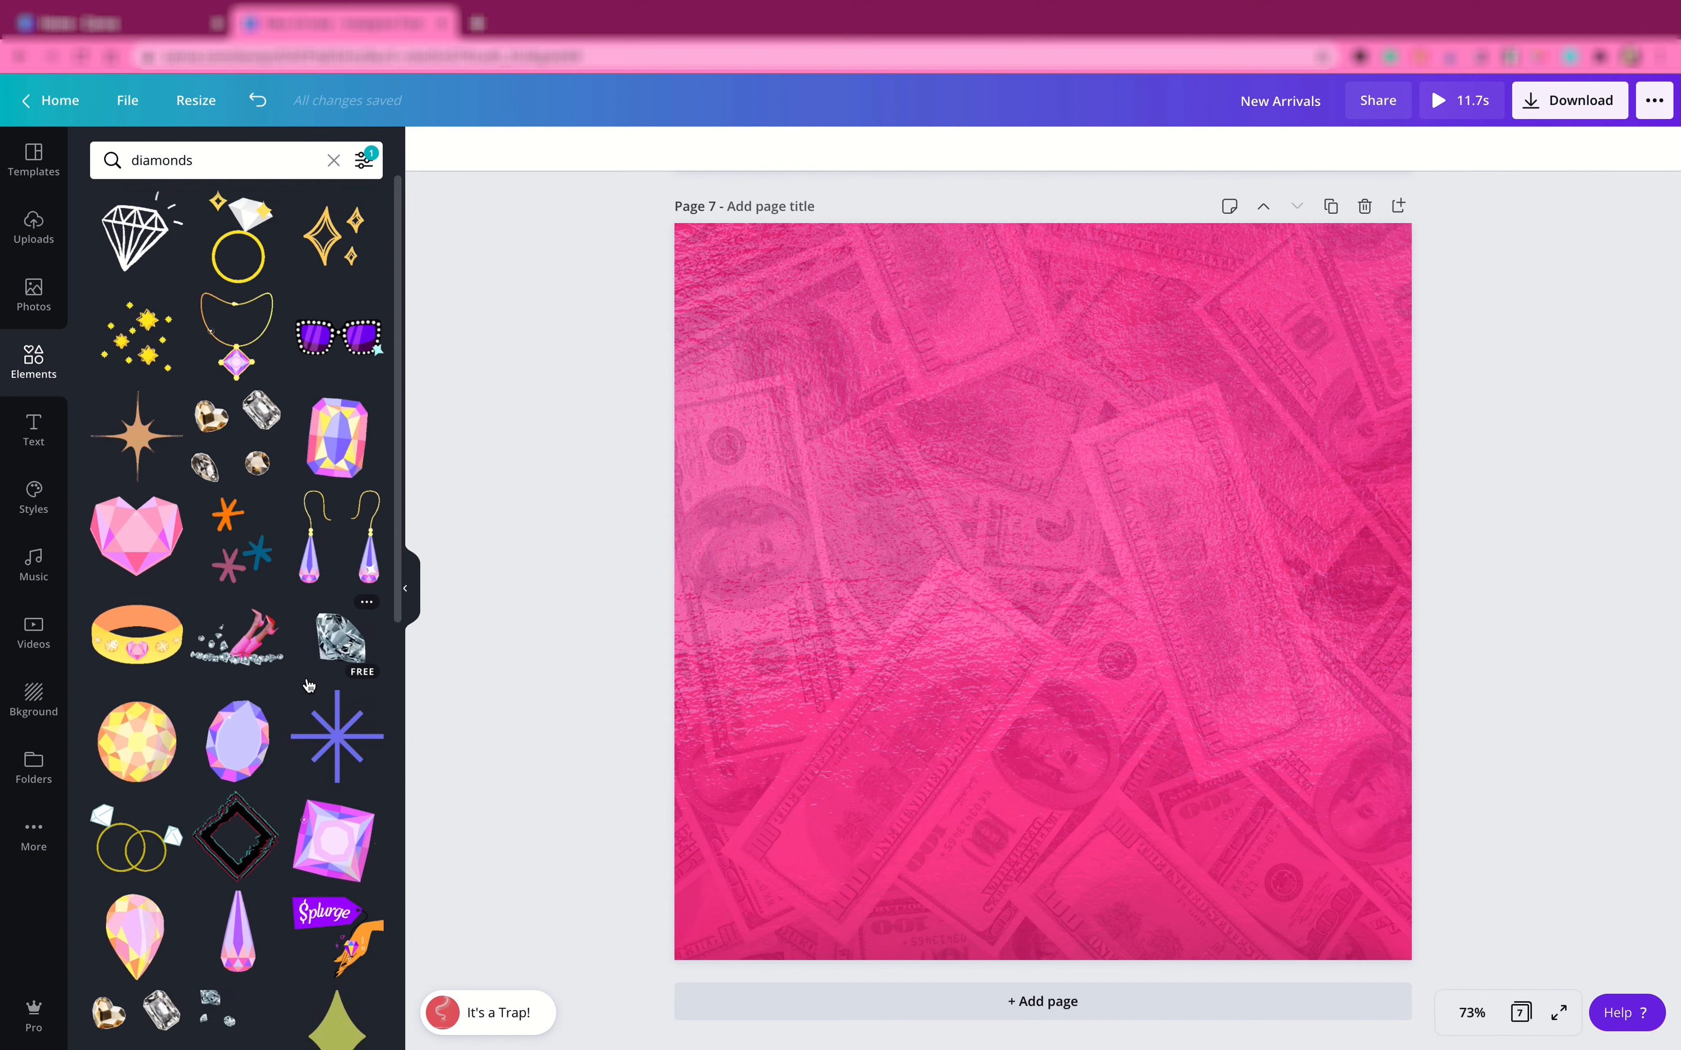
- Add the animated falling diamonds to page 7, align them to the upper-left corner and enlarge them to full page height
scroll(309, 686, "down", 5)
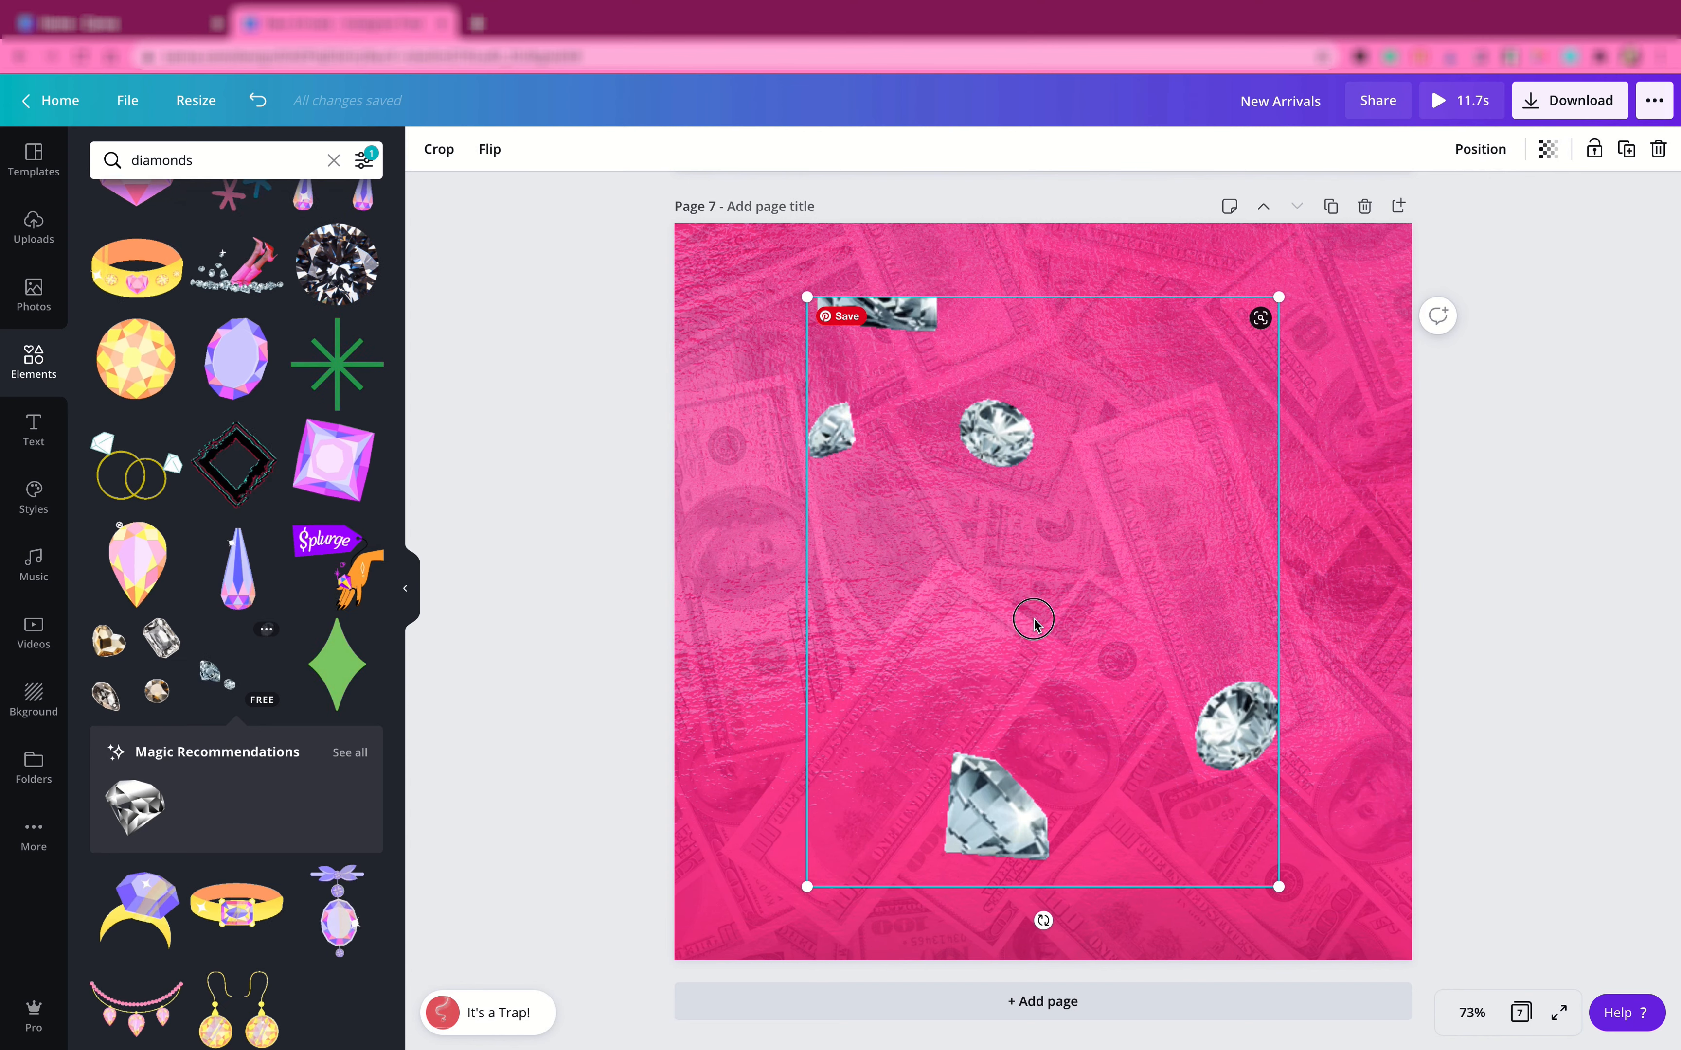
left_click_drag(1006, 606, 904, 554)
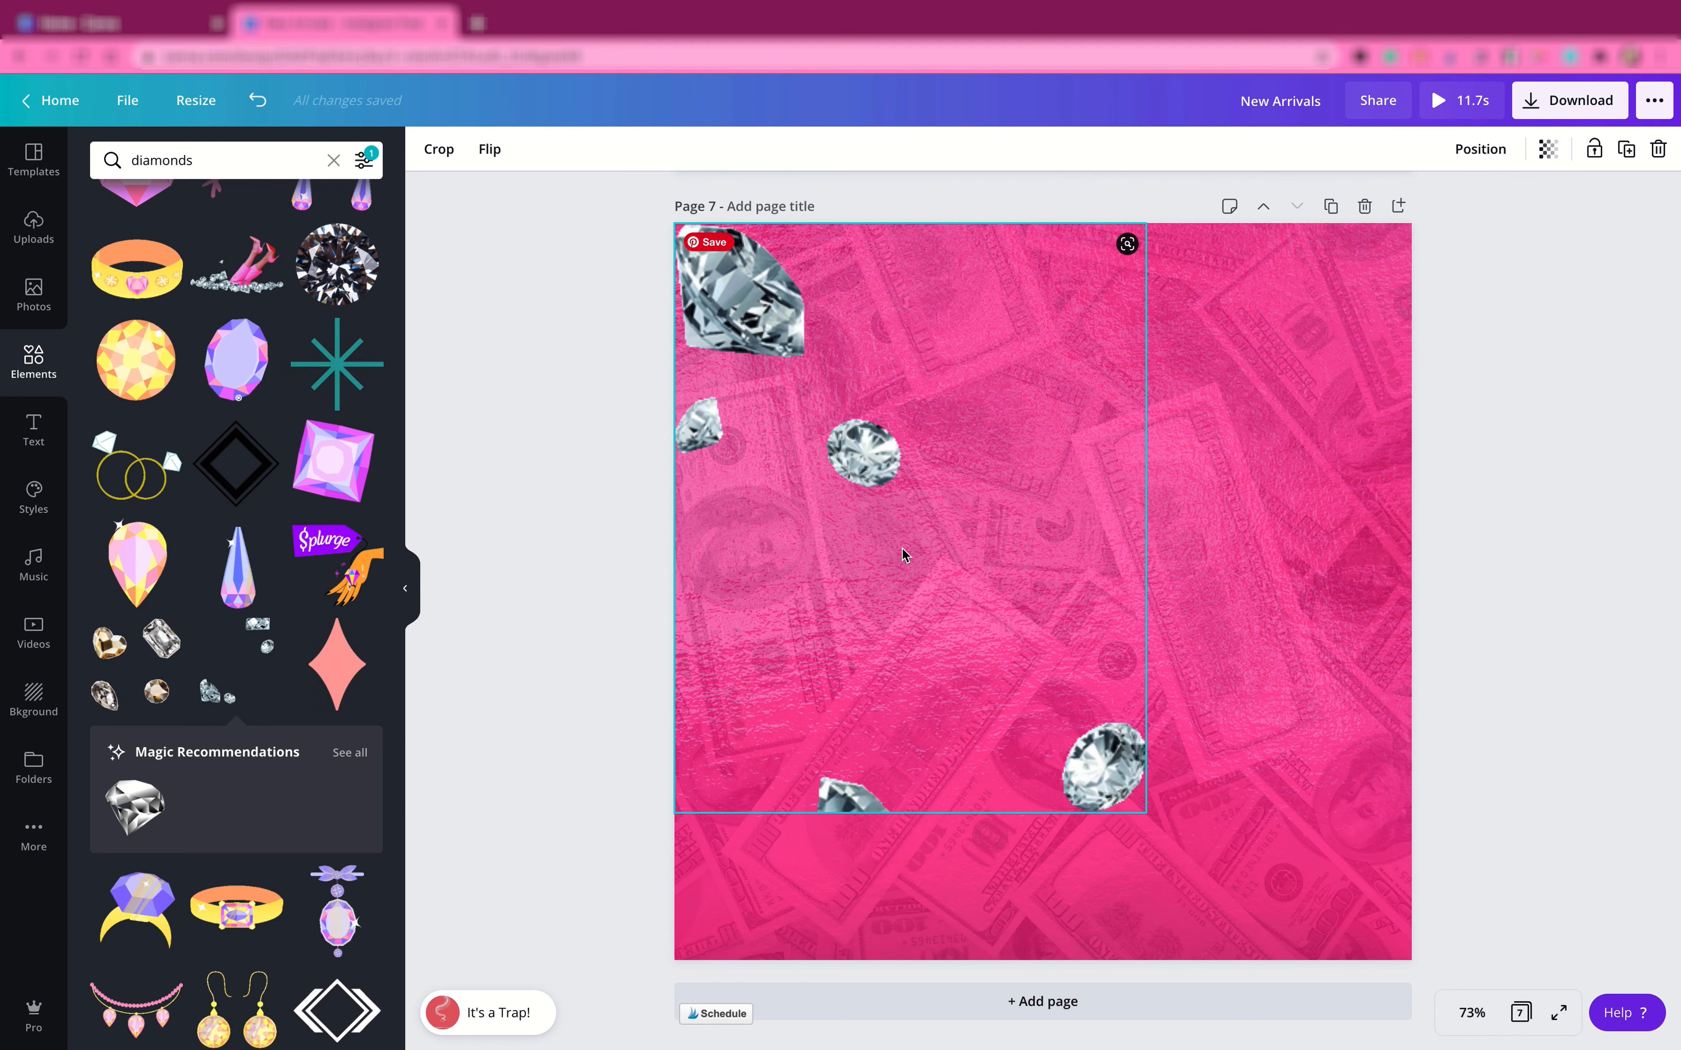
left_click_drag(1176, 861, 1261, 959)
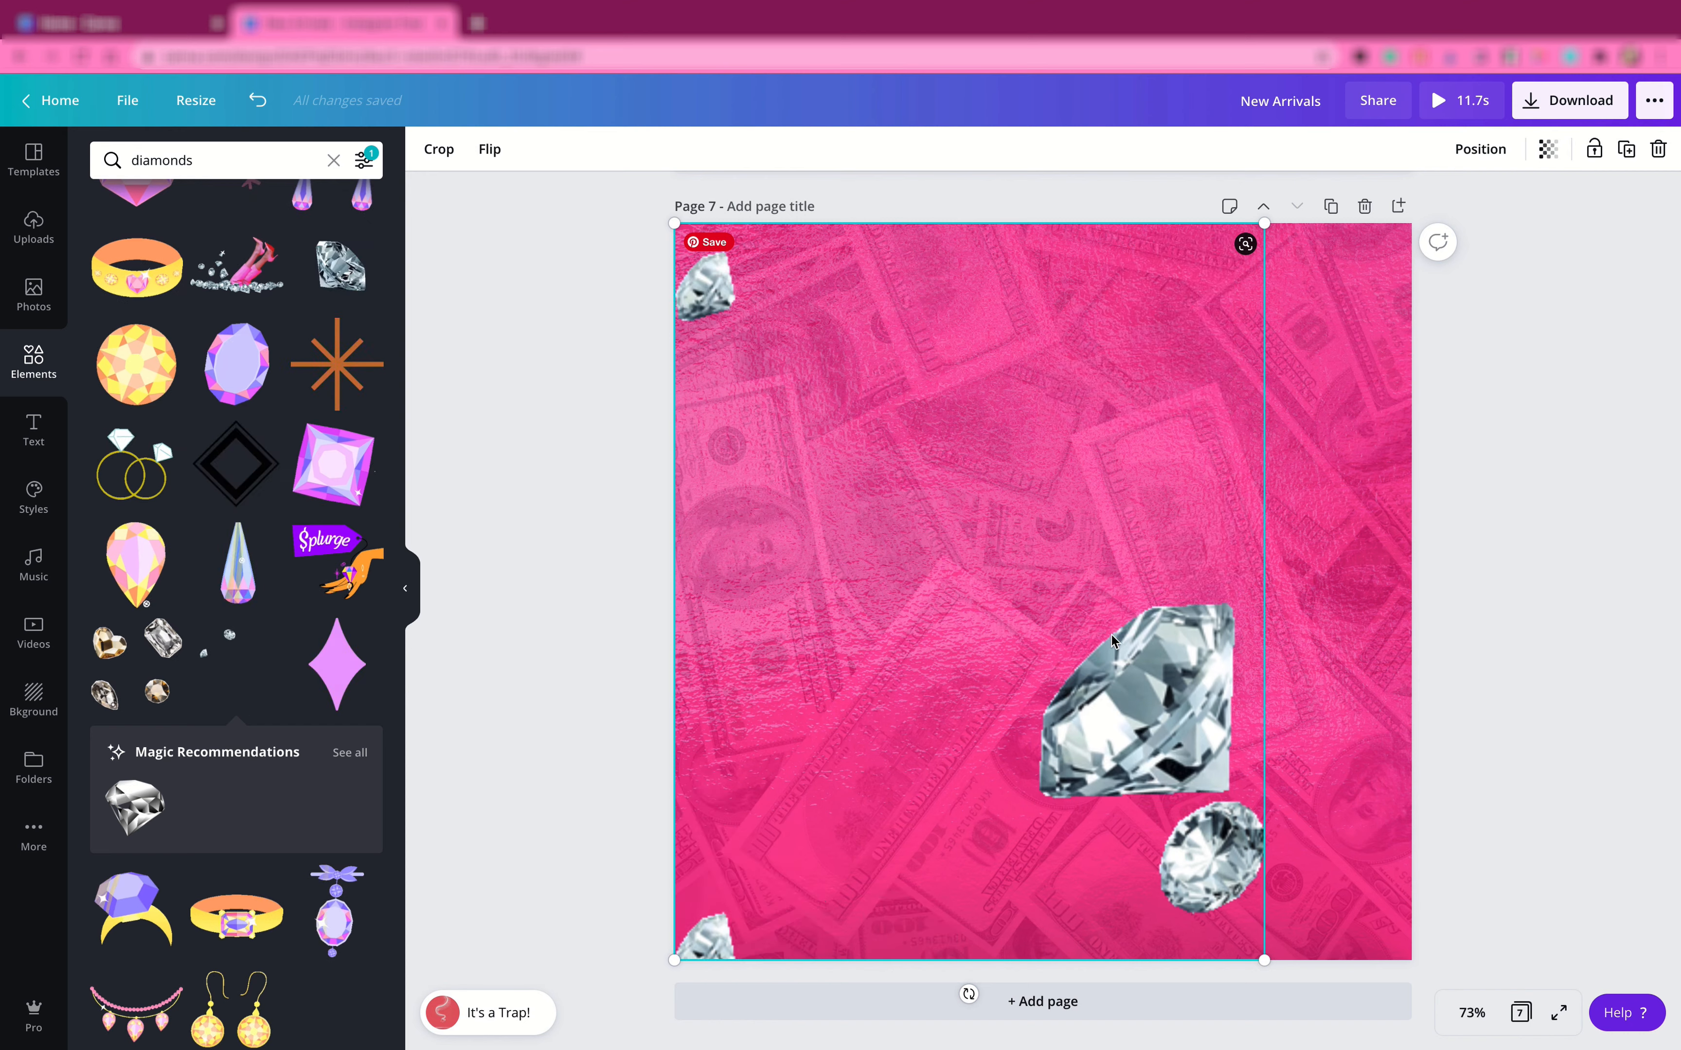
- Duplicate the falling diamonds and place the copy directly beside the original, aligned in height, to cover the rest of page 7
key("super+d")
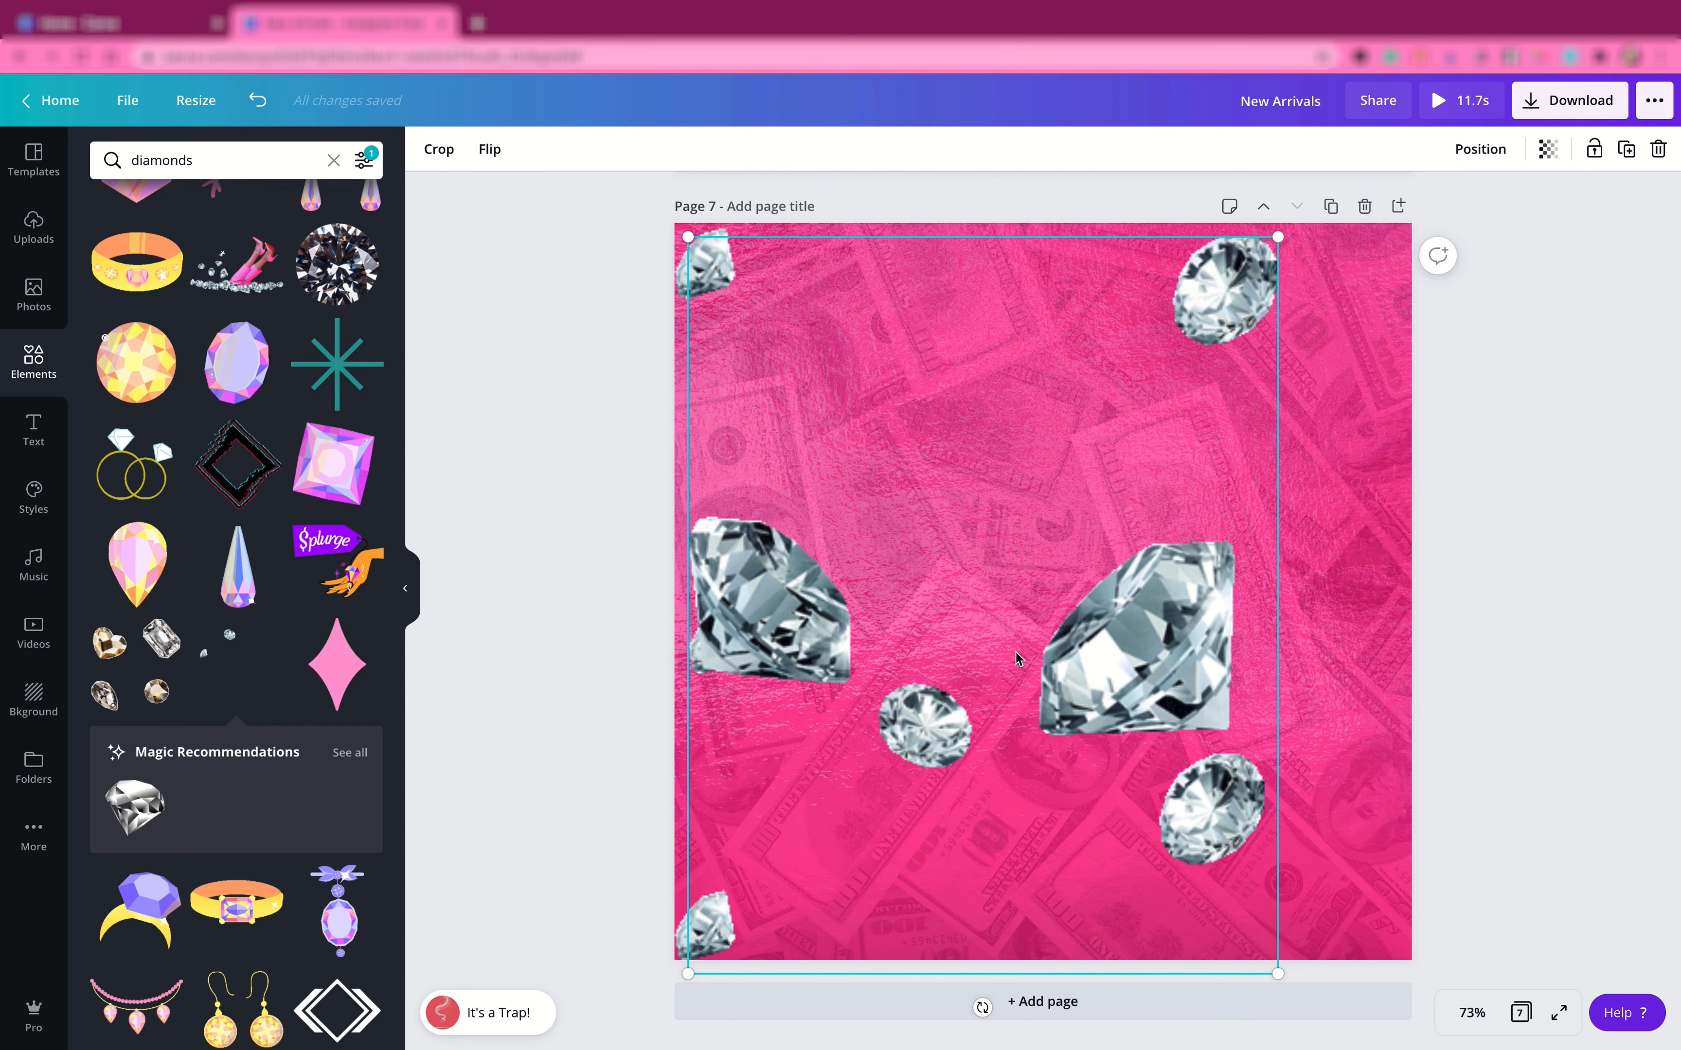
left_click_drag(1023, 717, 1432, 682)
left_click_drag(1275, 680, 1433, 699)
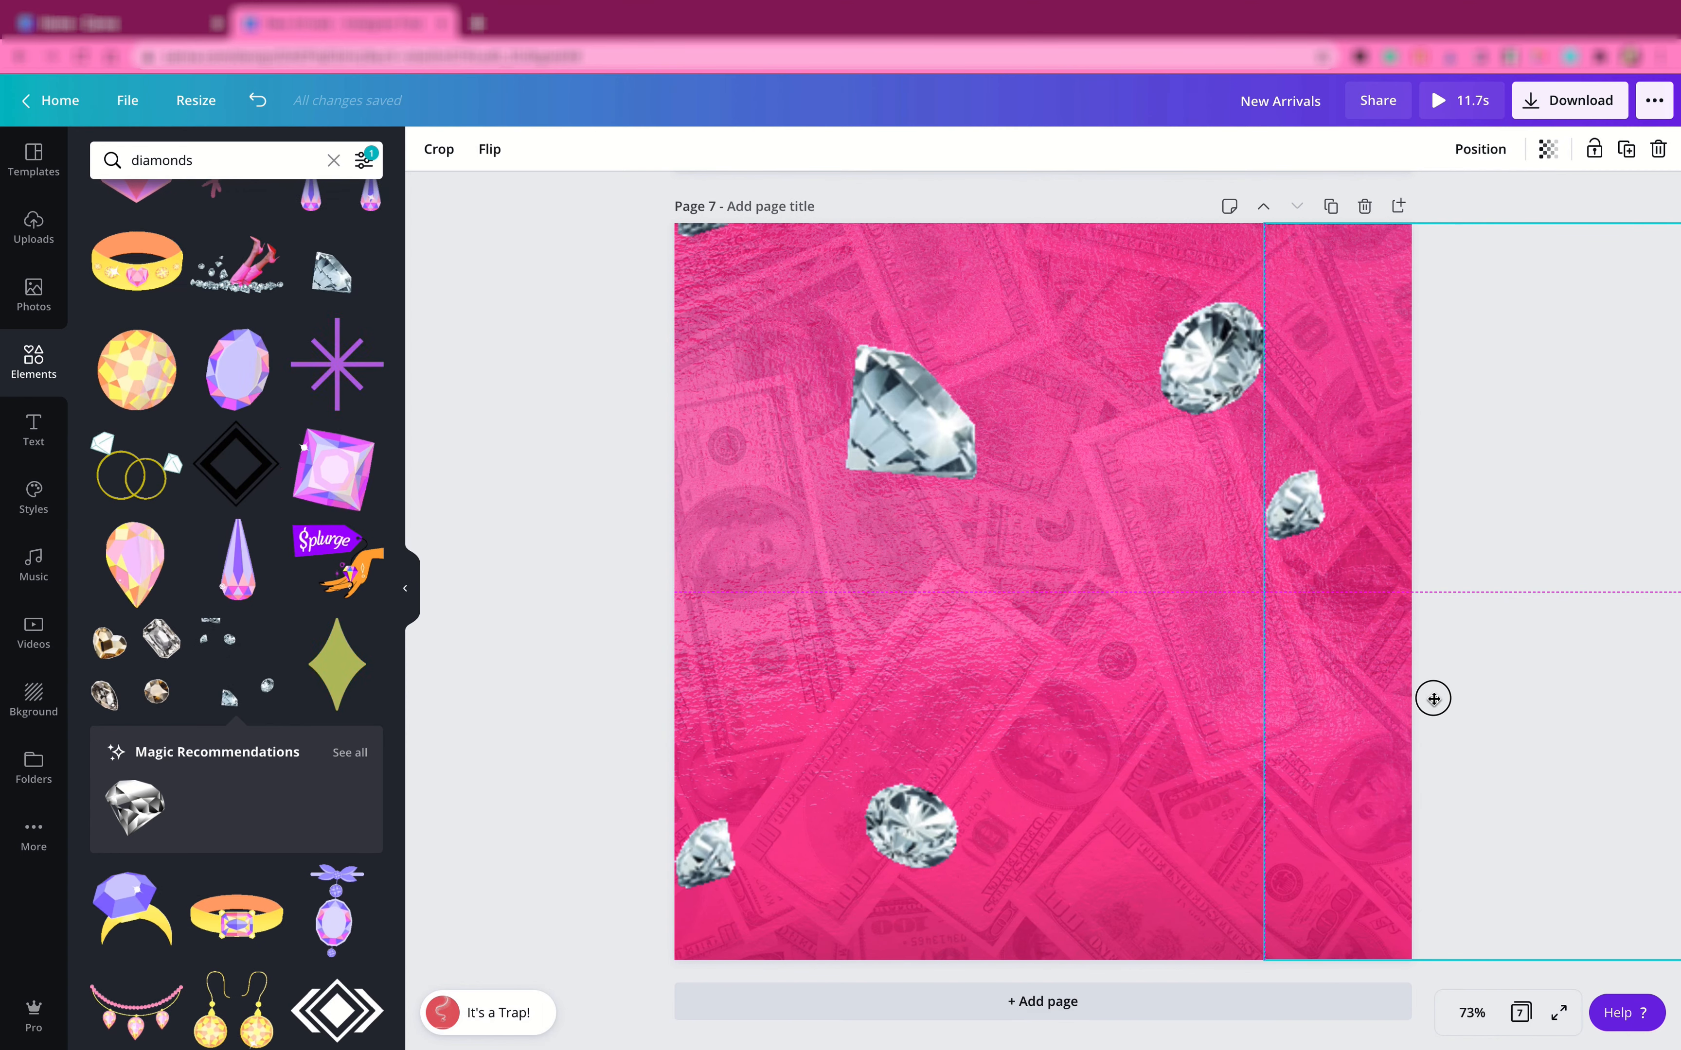
left_click_drag(1433, 699, 1433, 701)
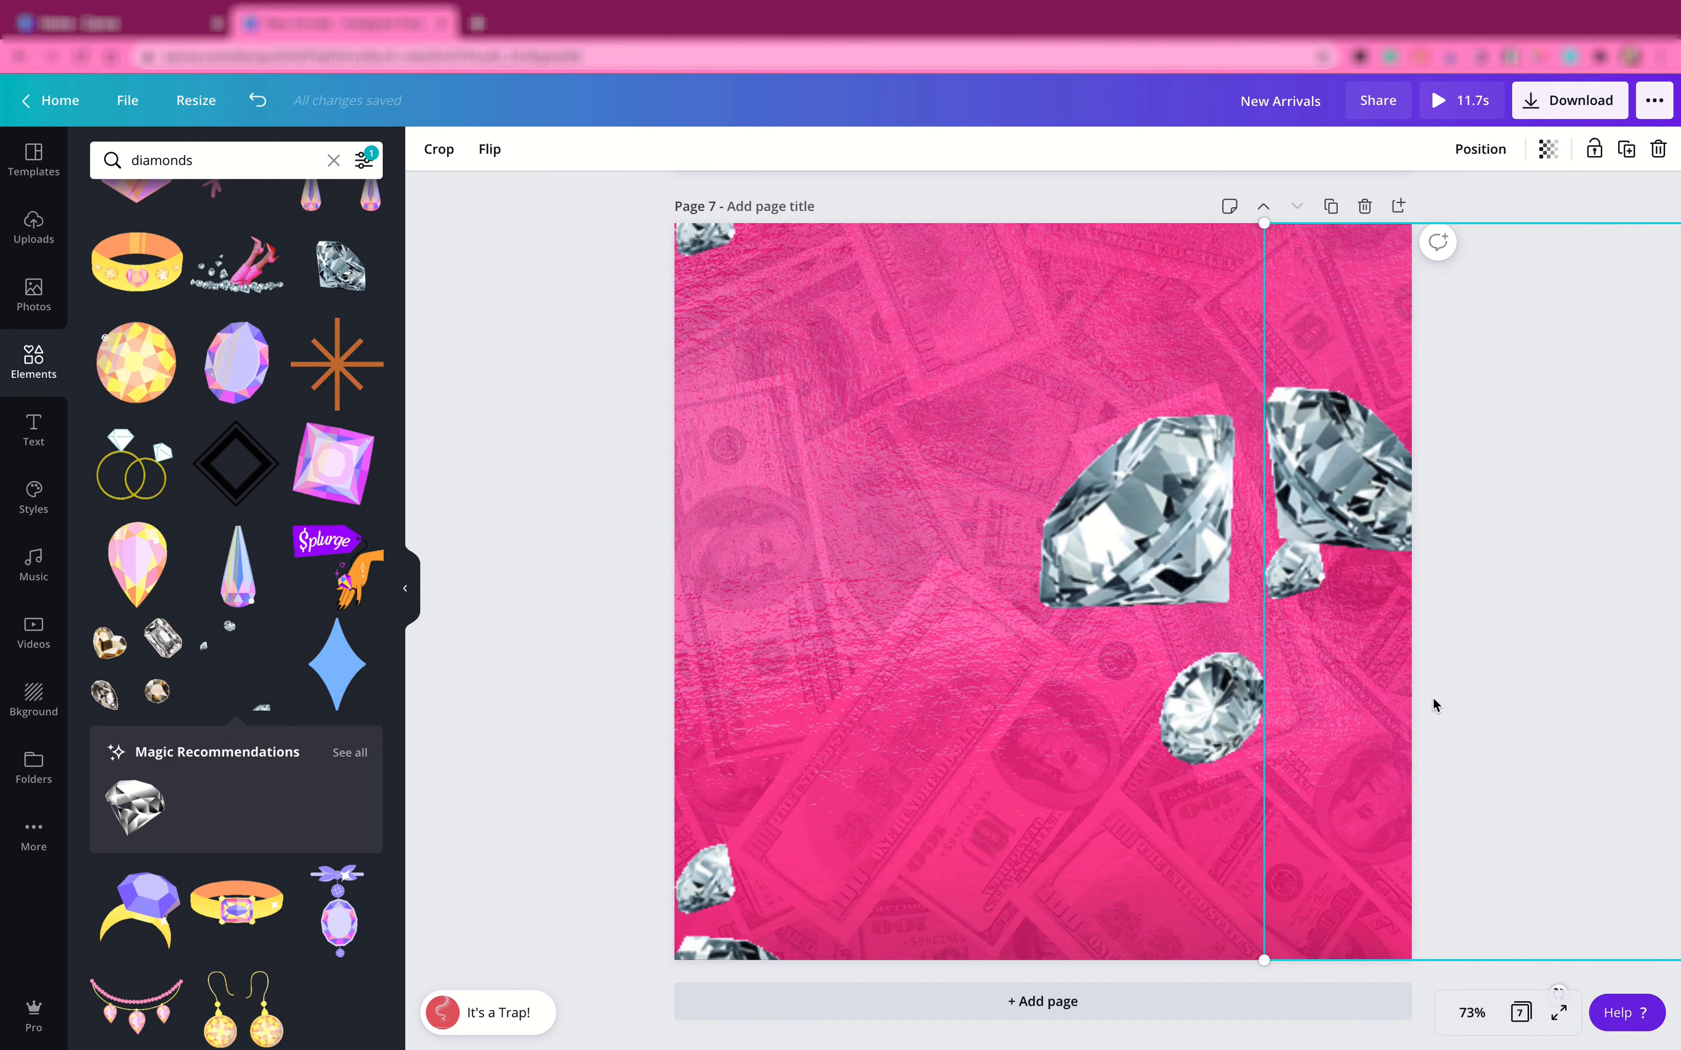
left_click(554, 697)
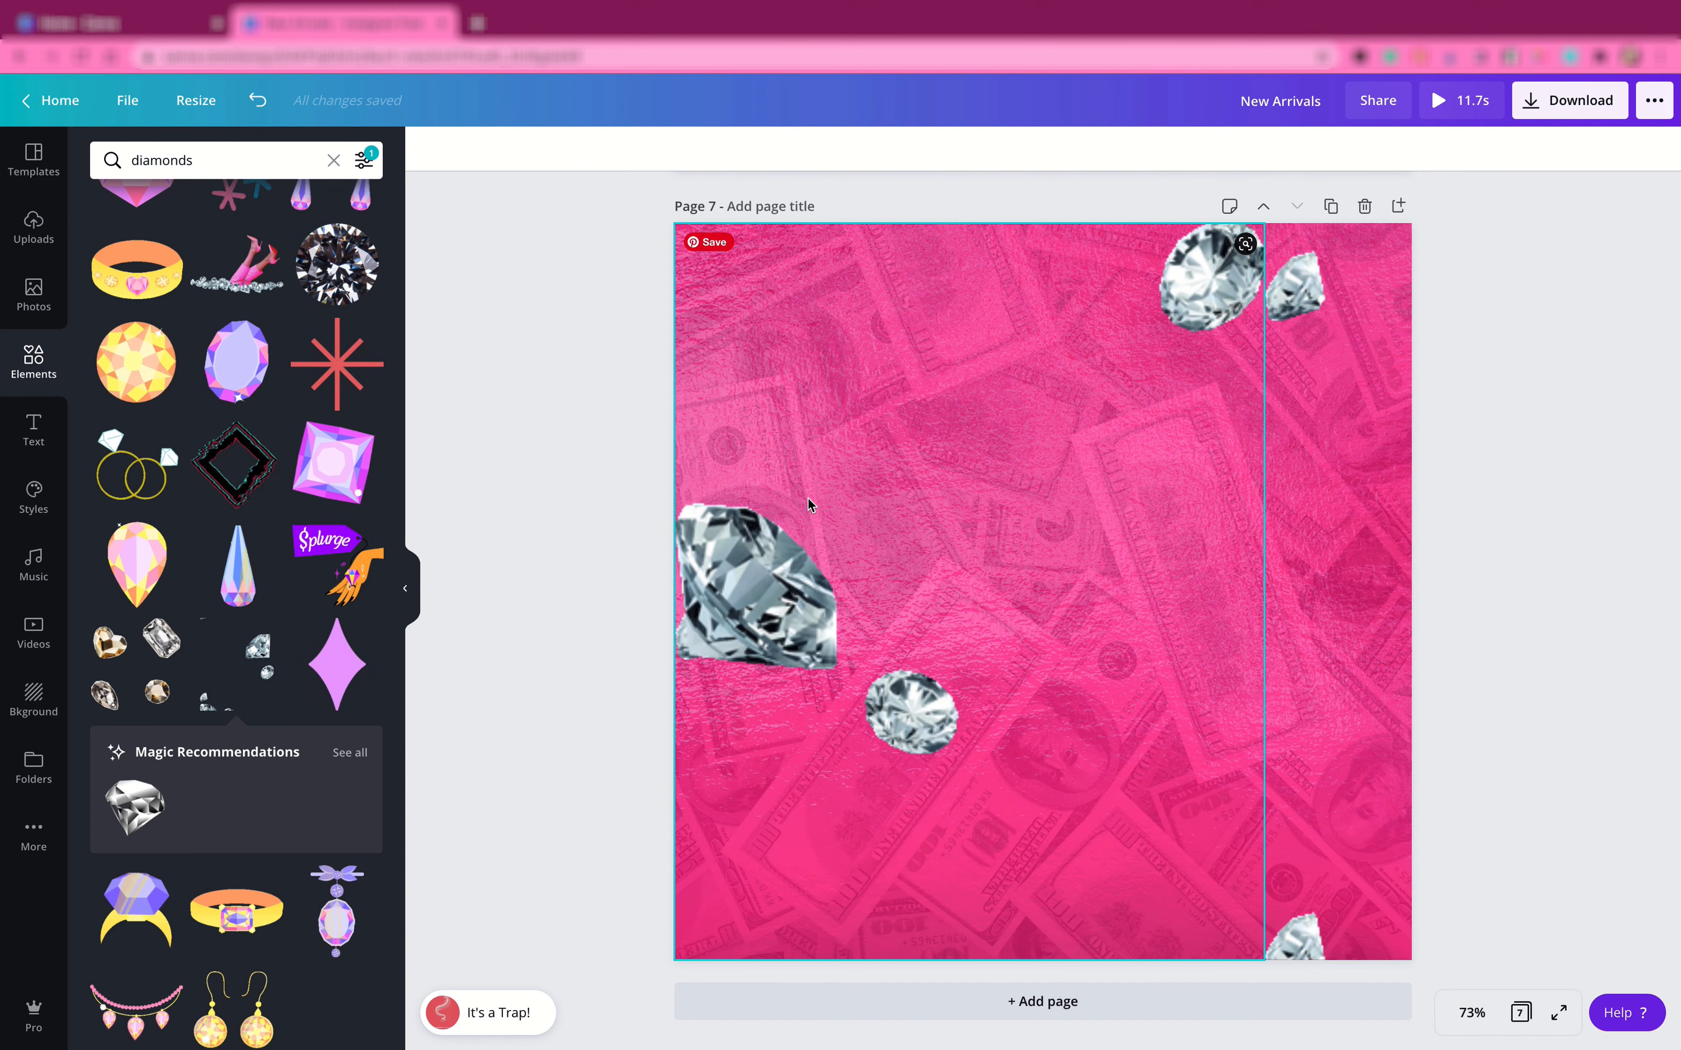
- Group the two falling diamonds animations on page 7
left_click(808, 498)
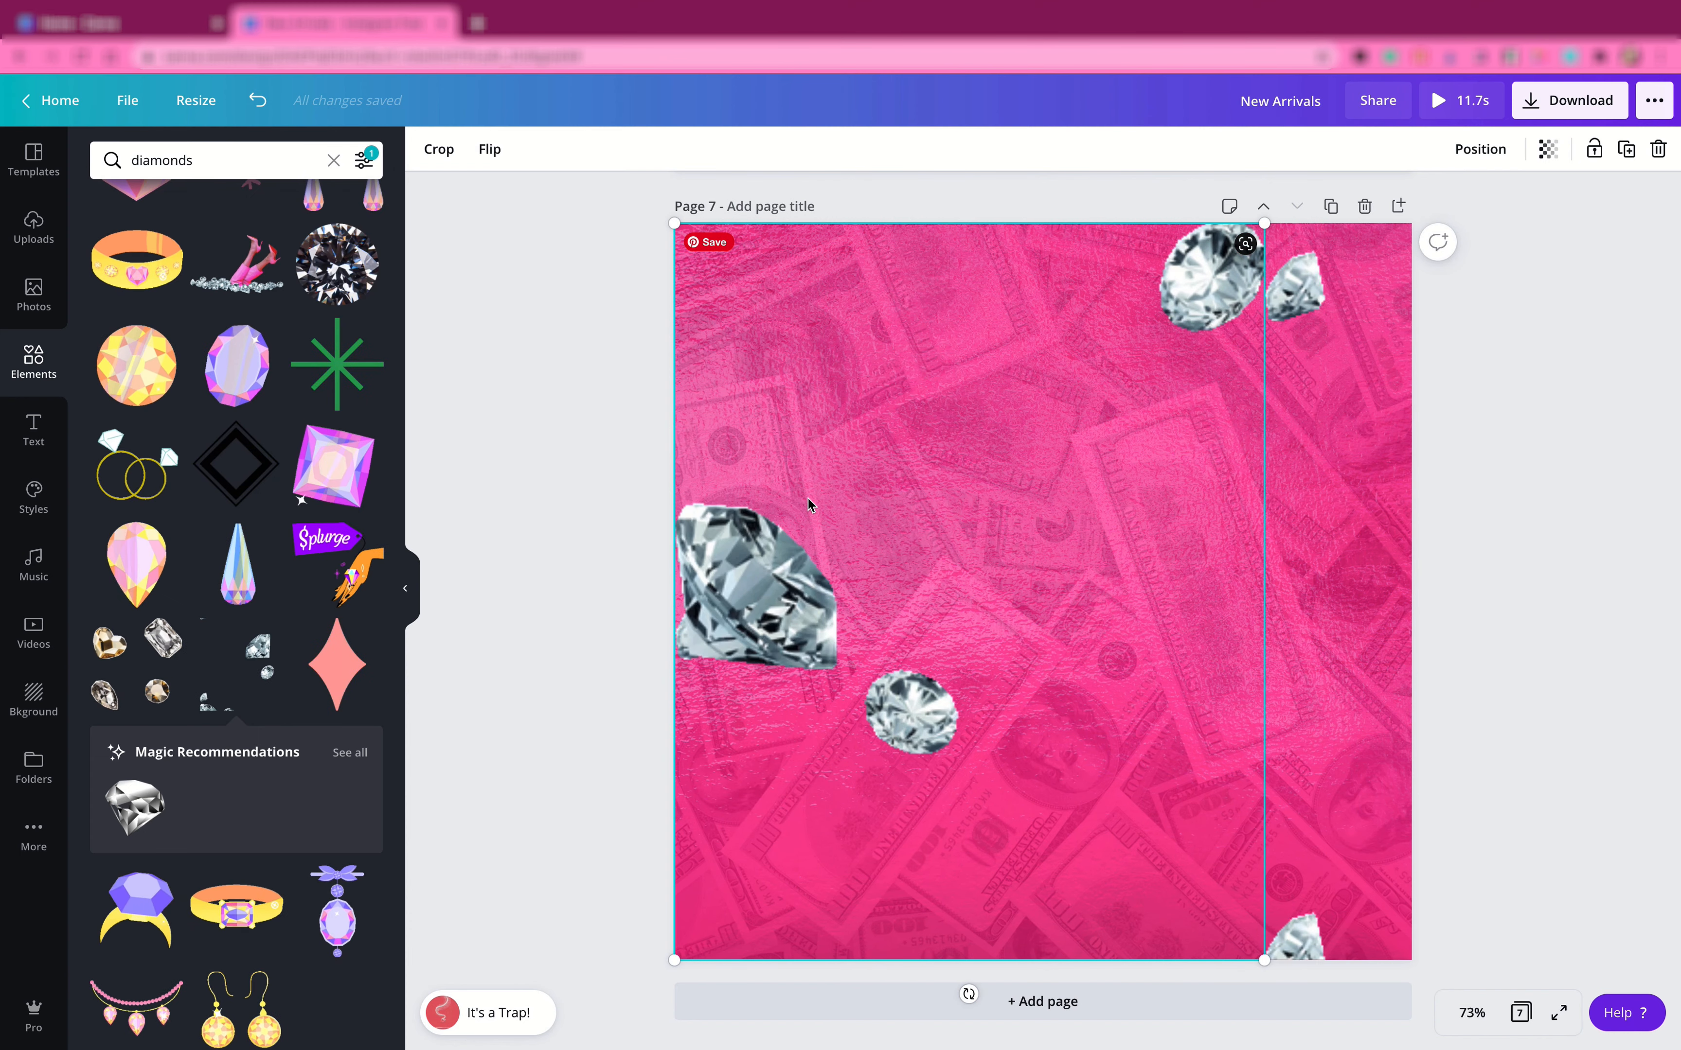
left_click(1340, 417, "shift")
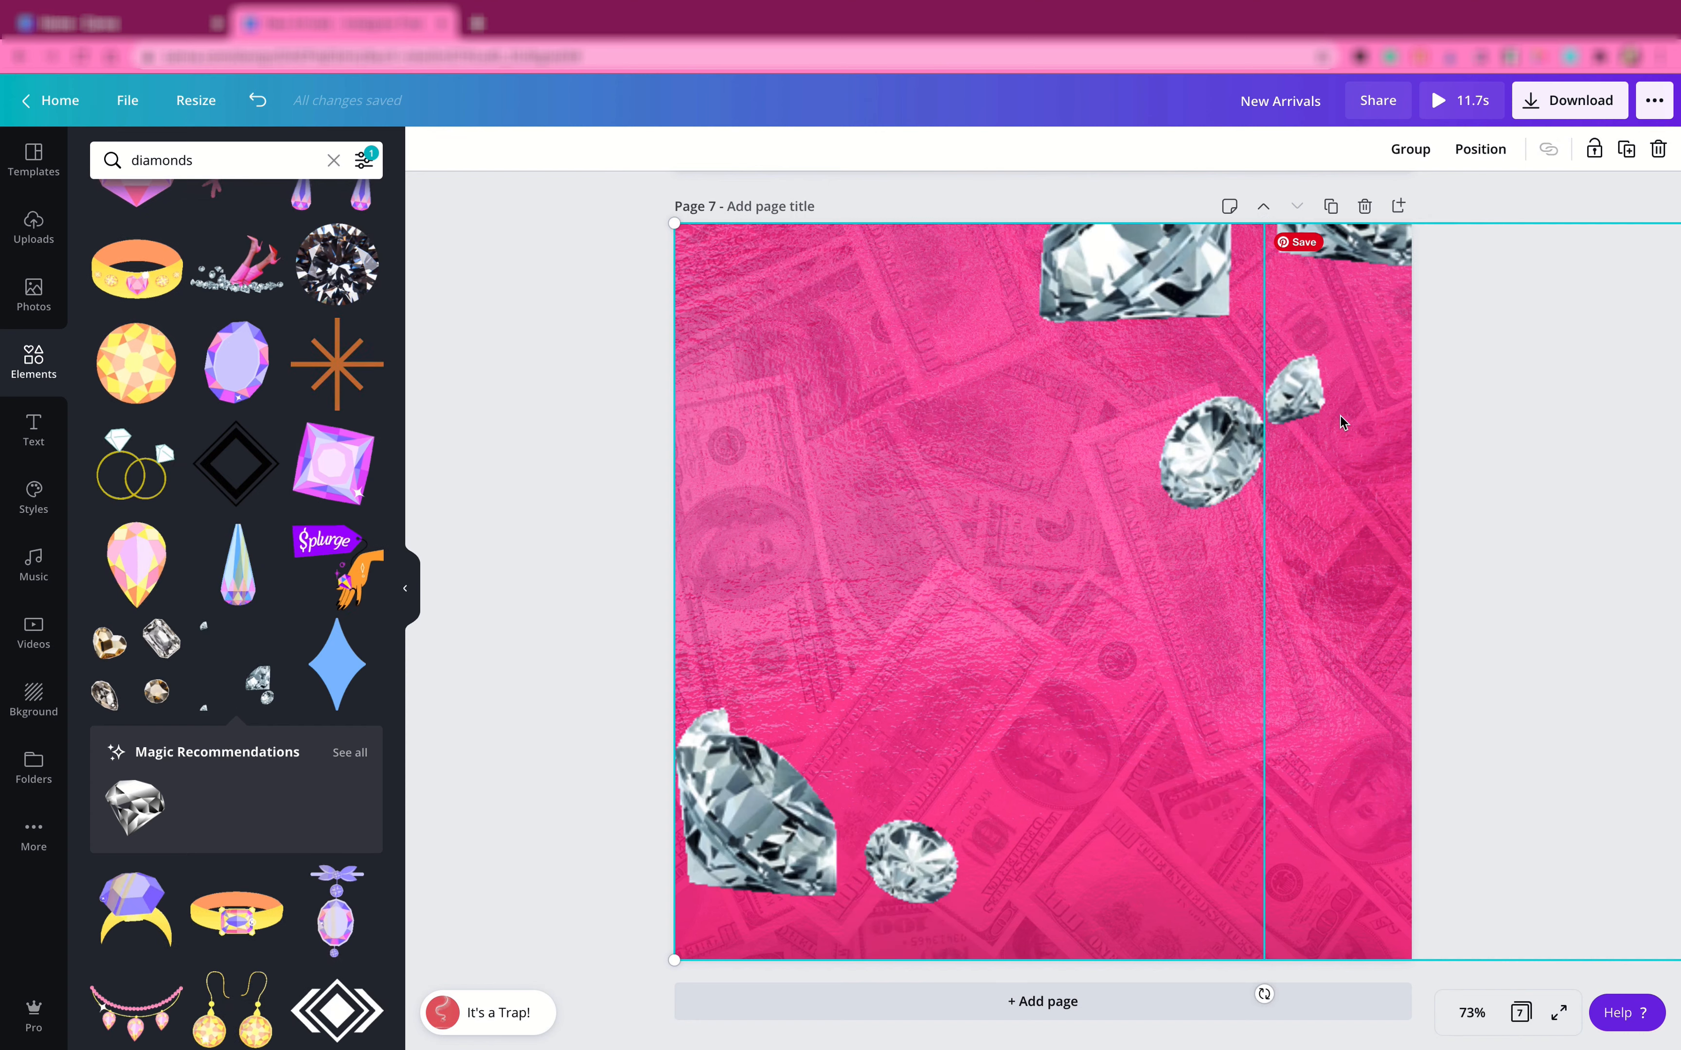
left_click(1408, 151)
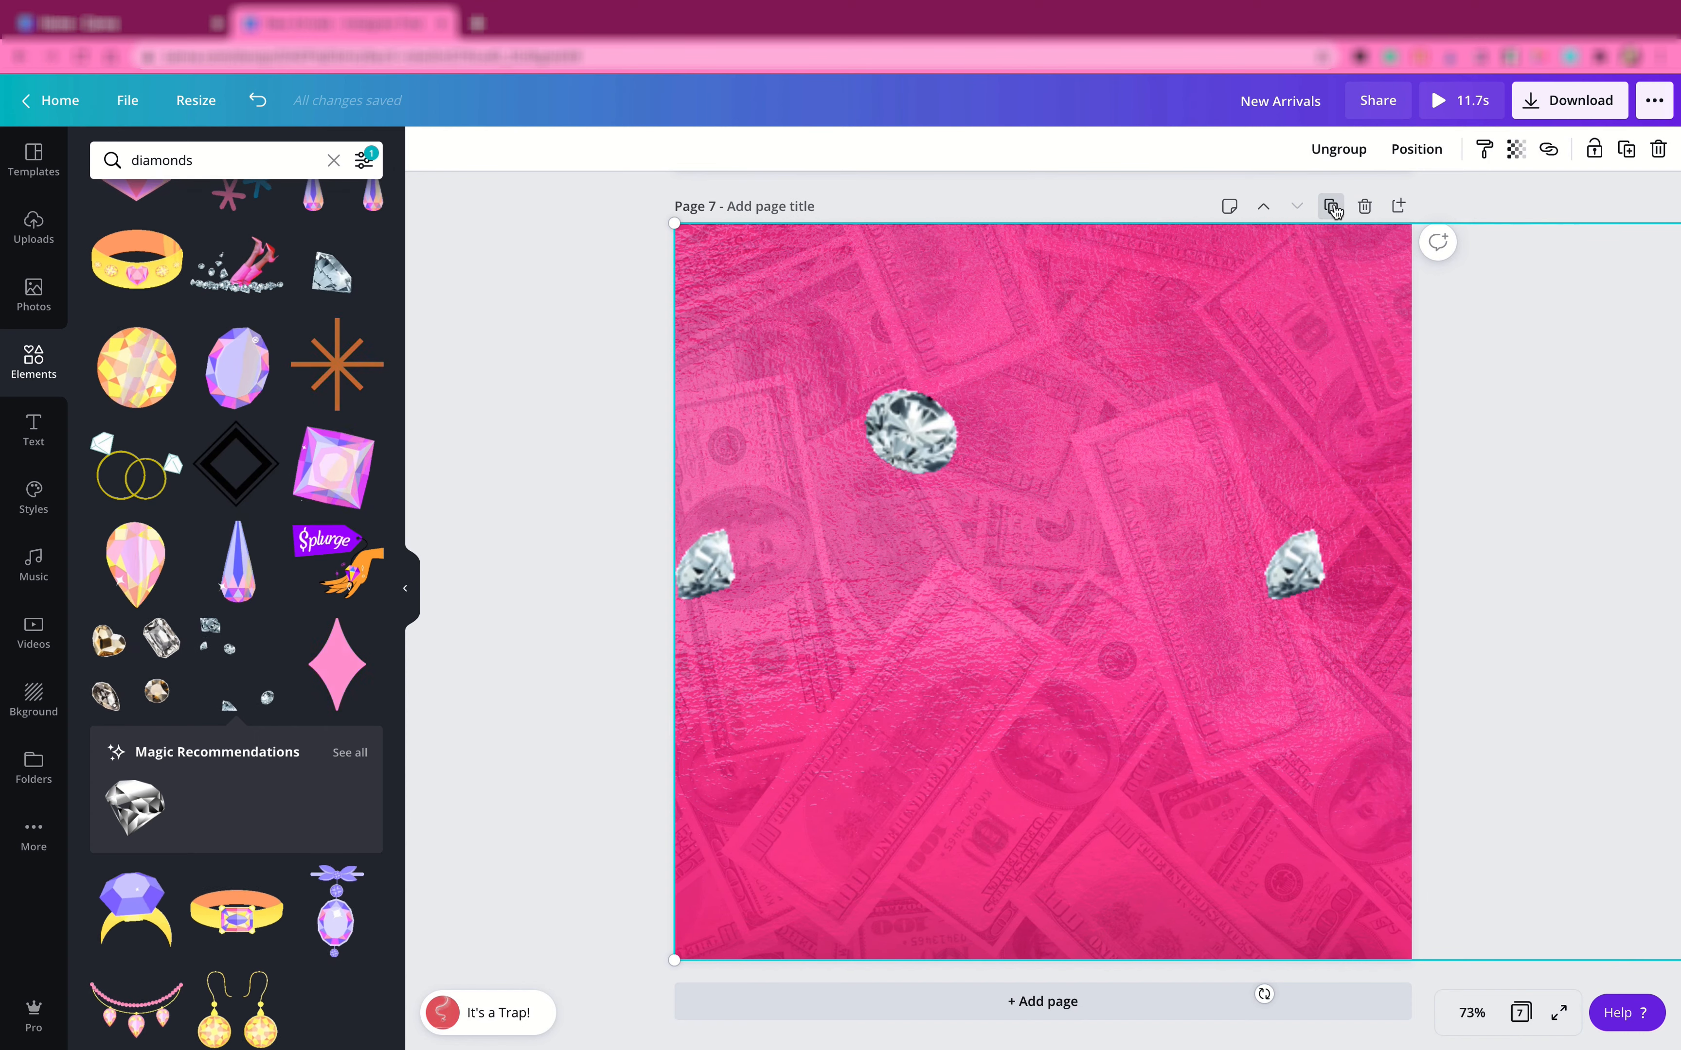
- Duplicate page 7 with its foil, money and diamonds background
left_click(1330, 206)
scroll(1142, 428, "up", 8)
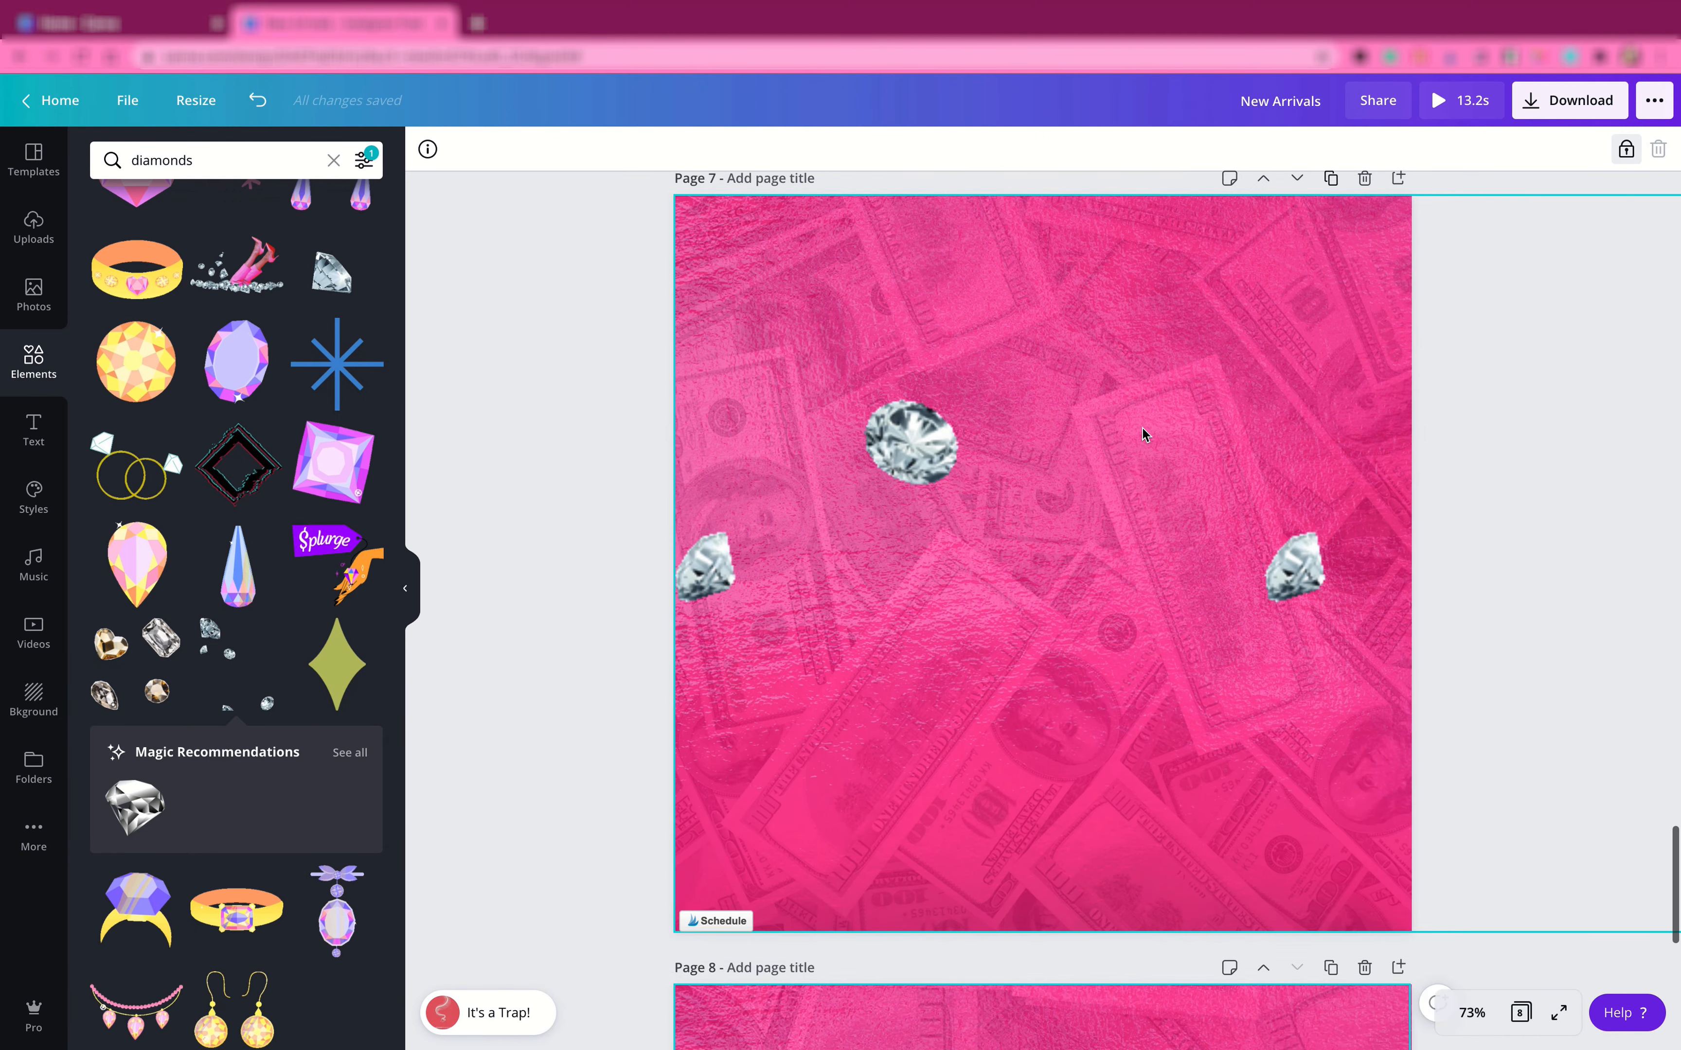
scroll(1143, 428, "down", 3)
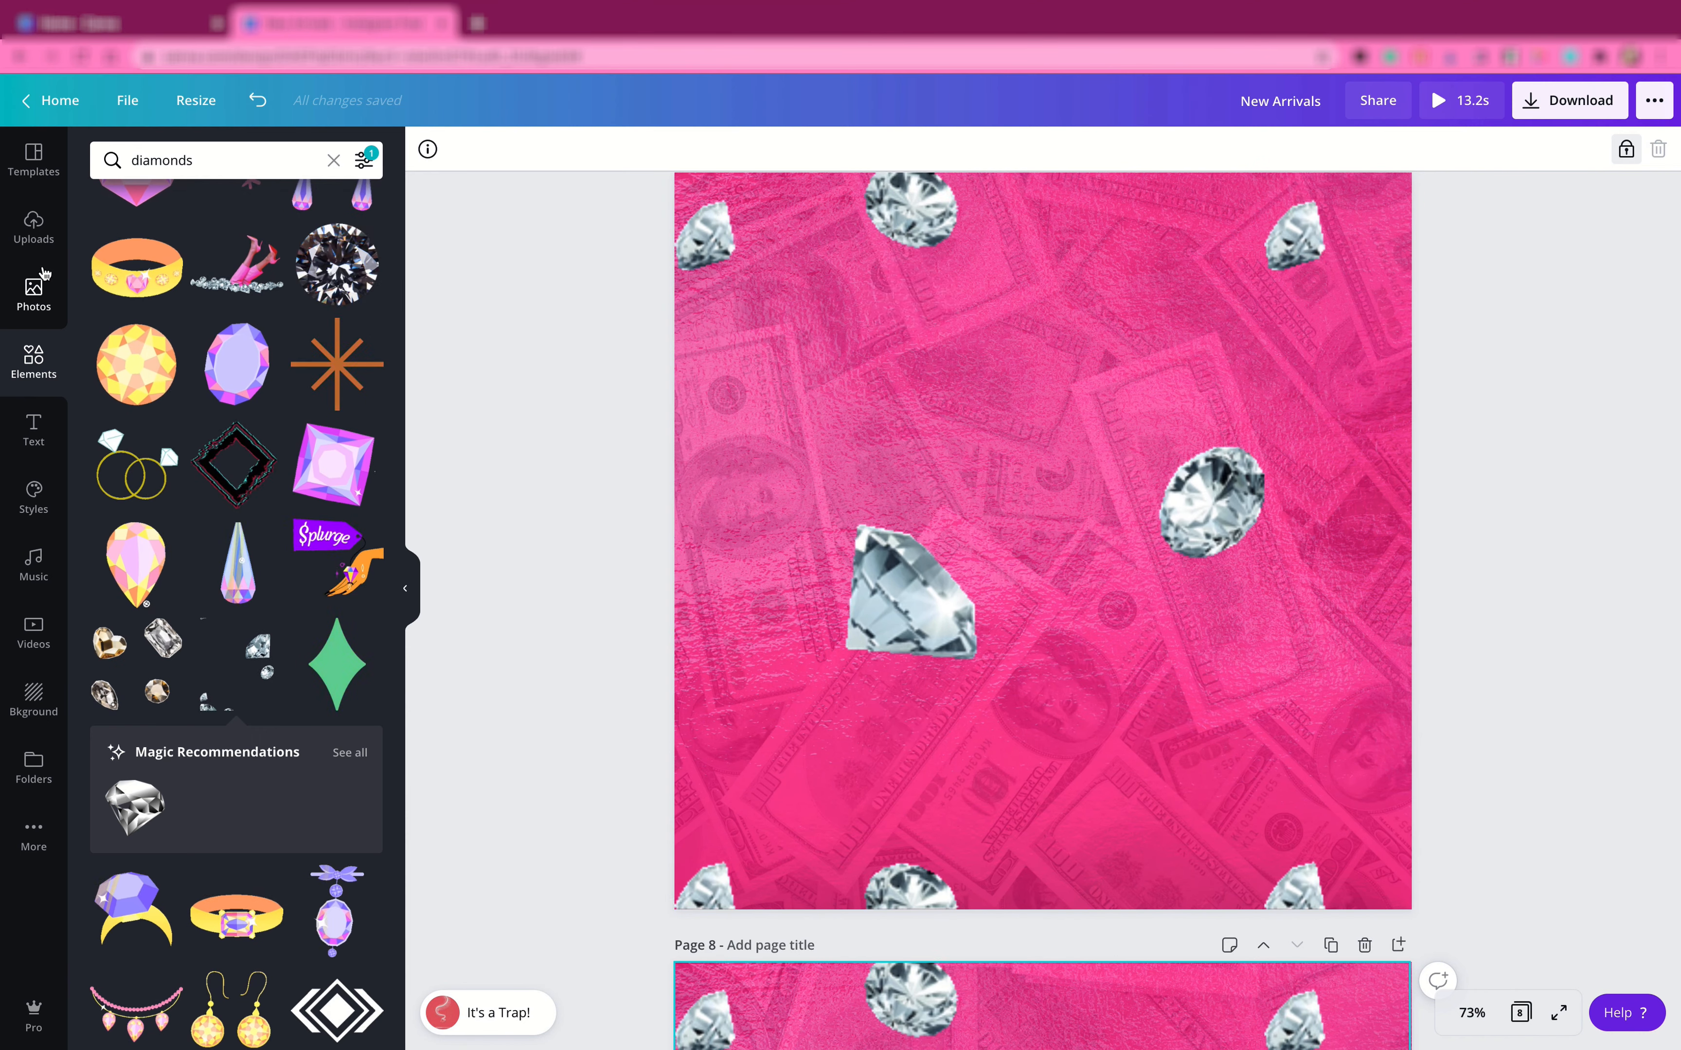
- Add the uploaded Kayla's Kollection logo to the centre of page 7
left_click(33, 225)
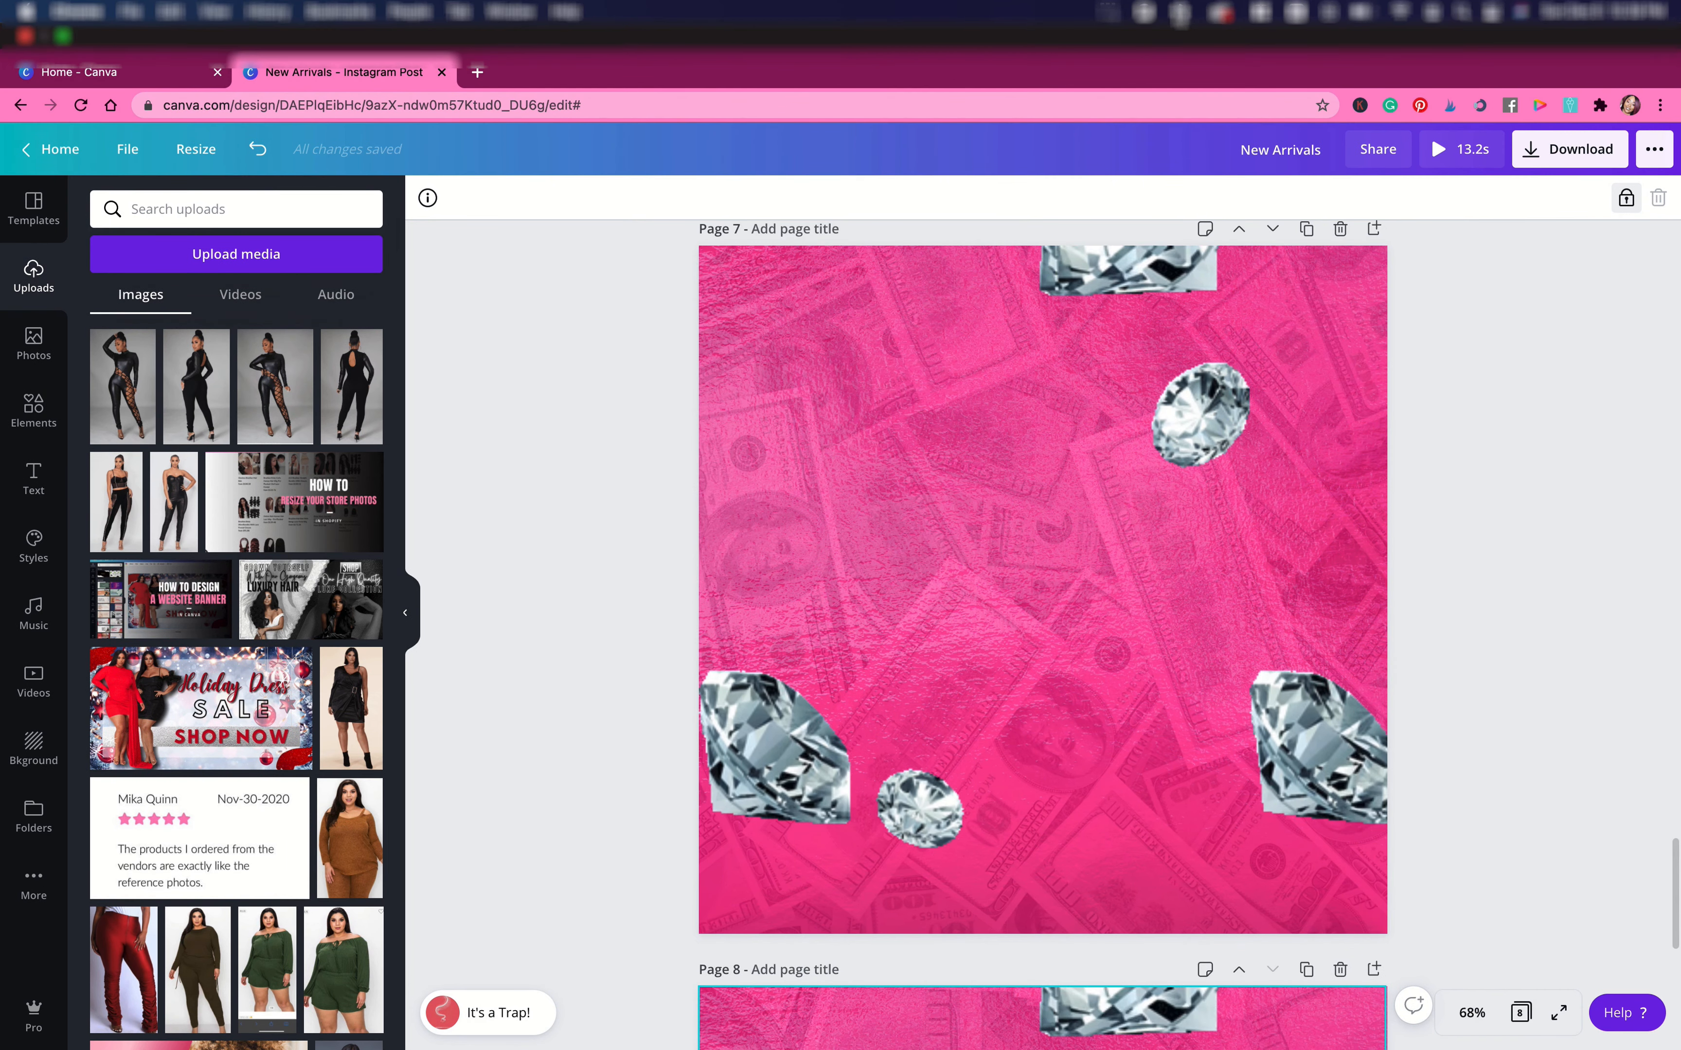
left_click(1110, 11)
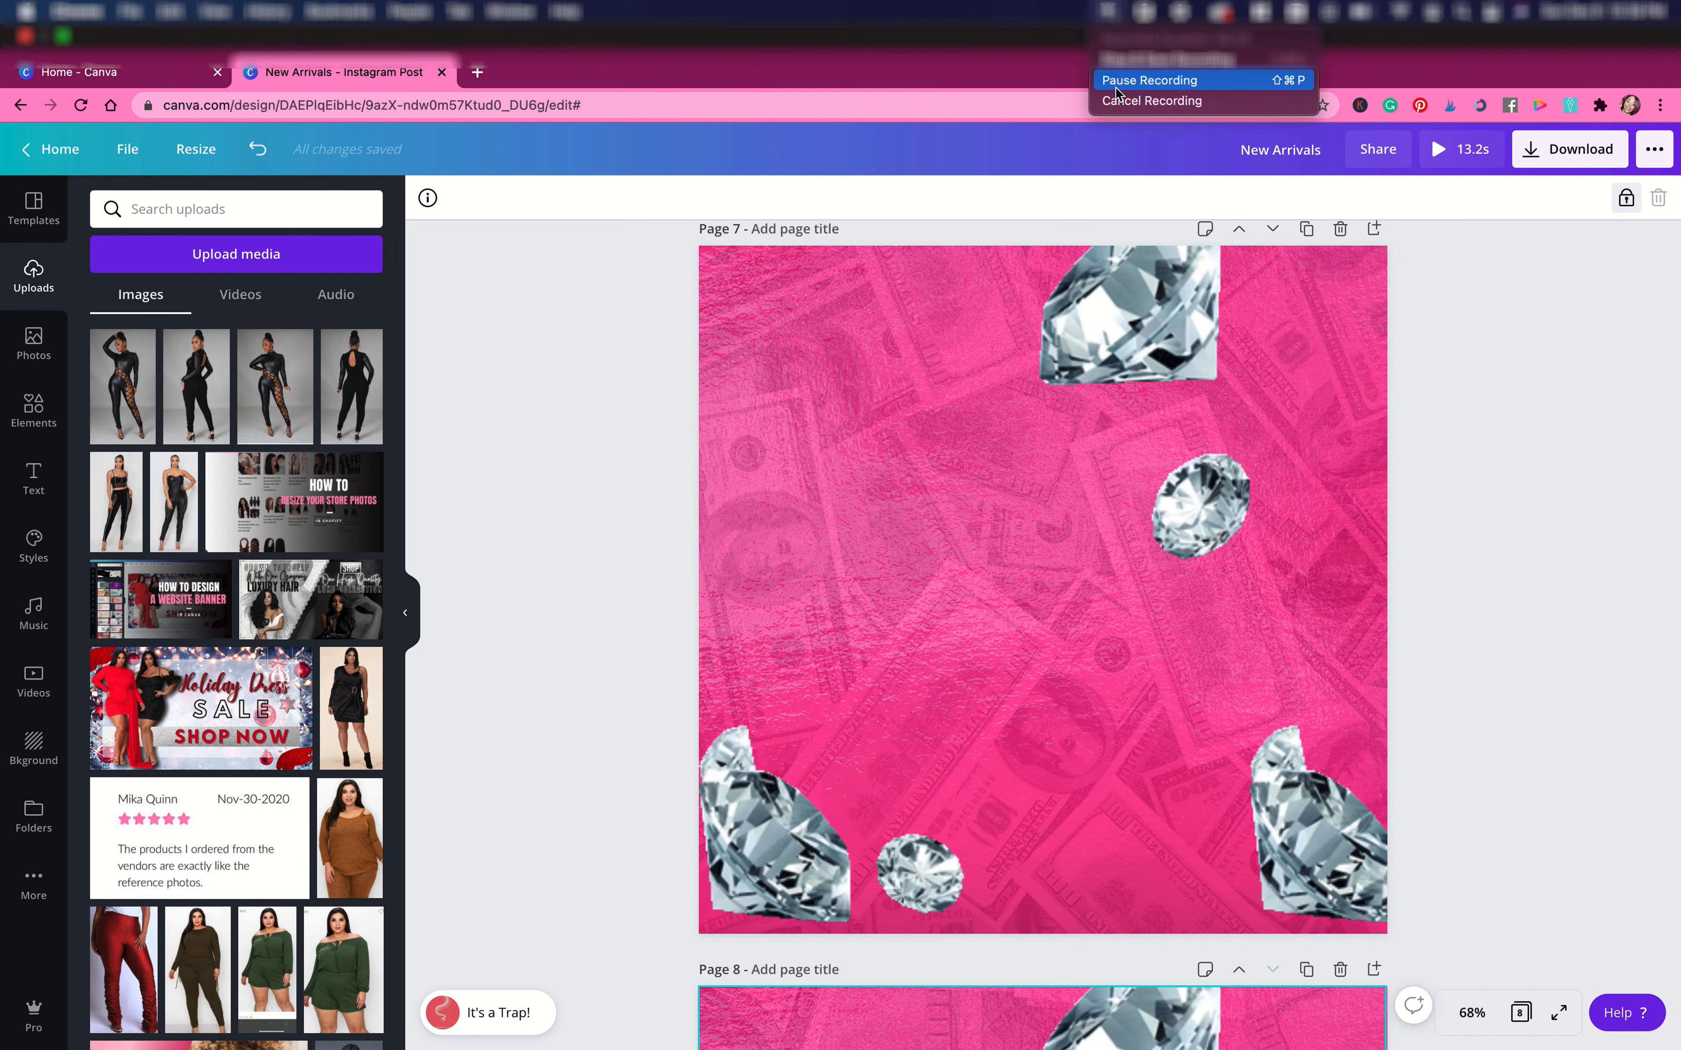
left_click(1149, 80)
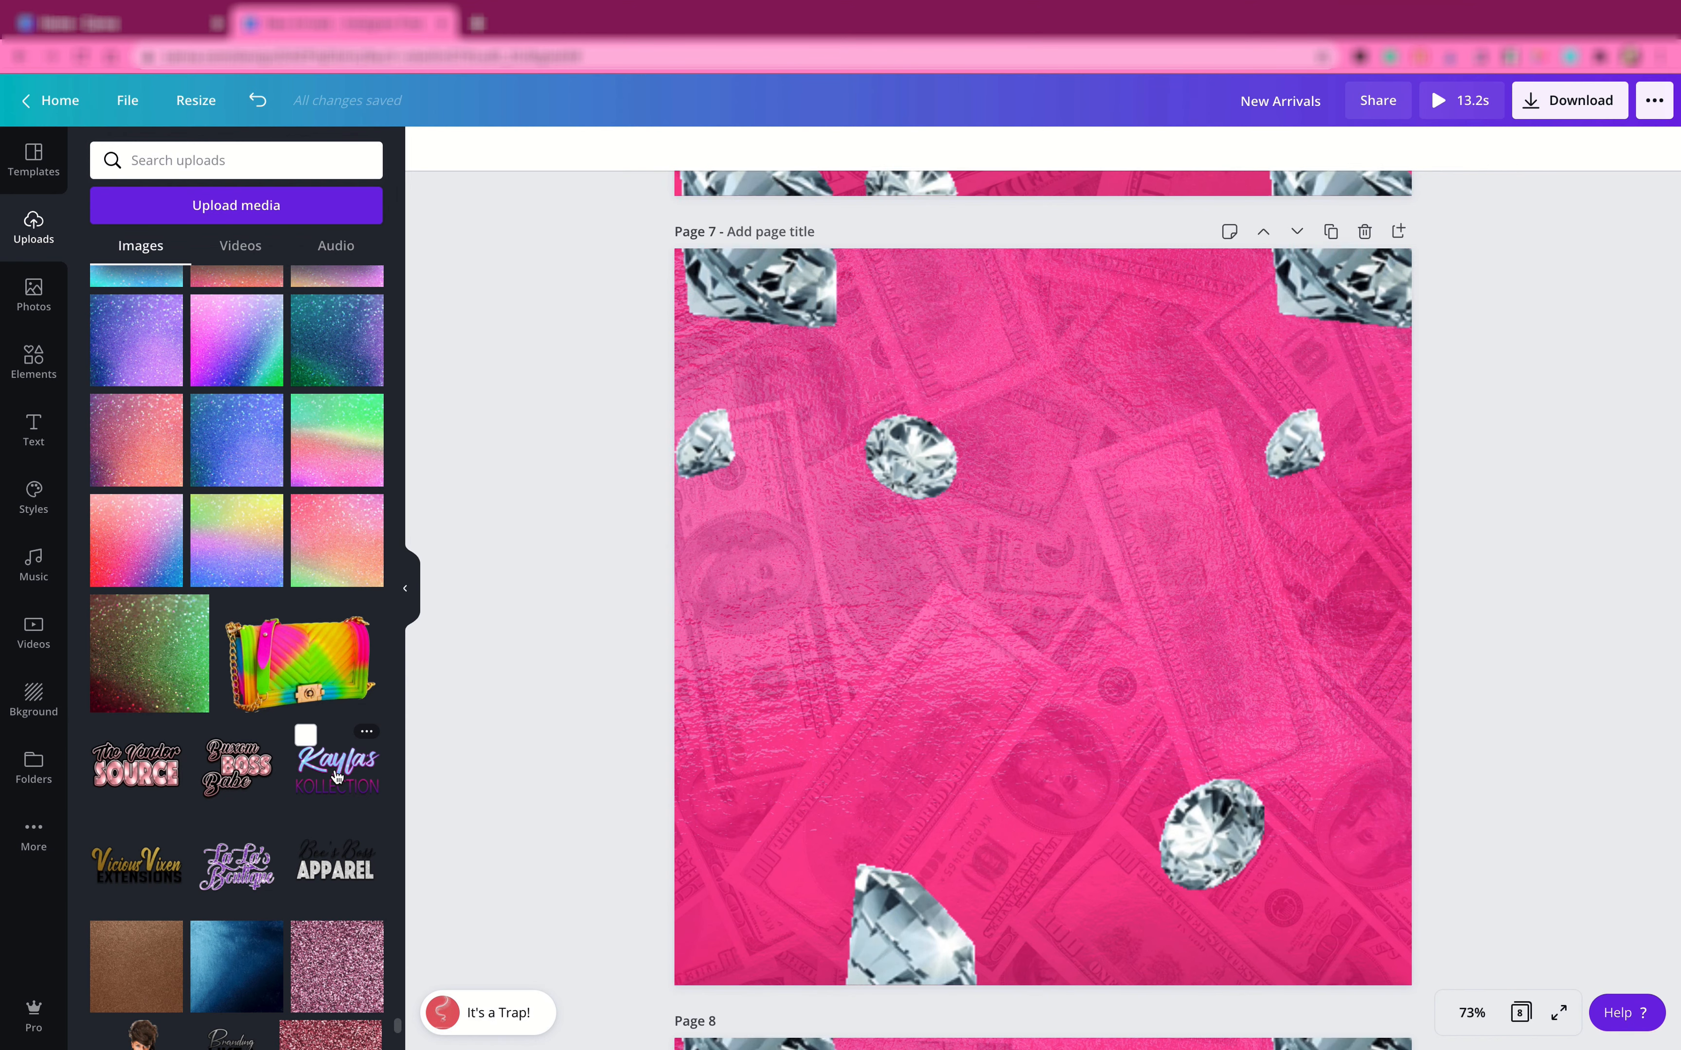
left_click(337, 776)
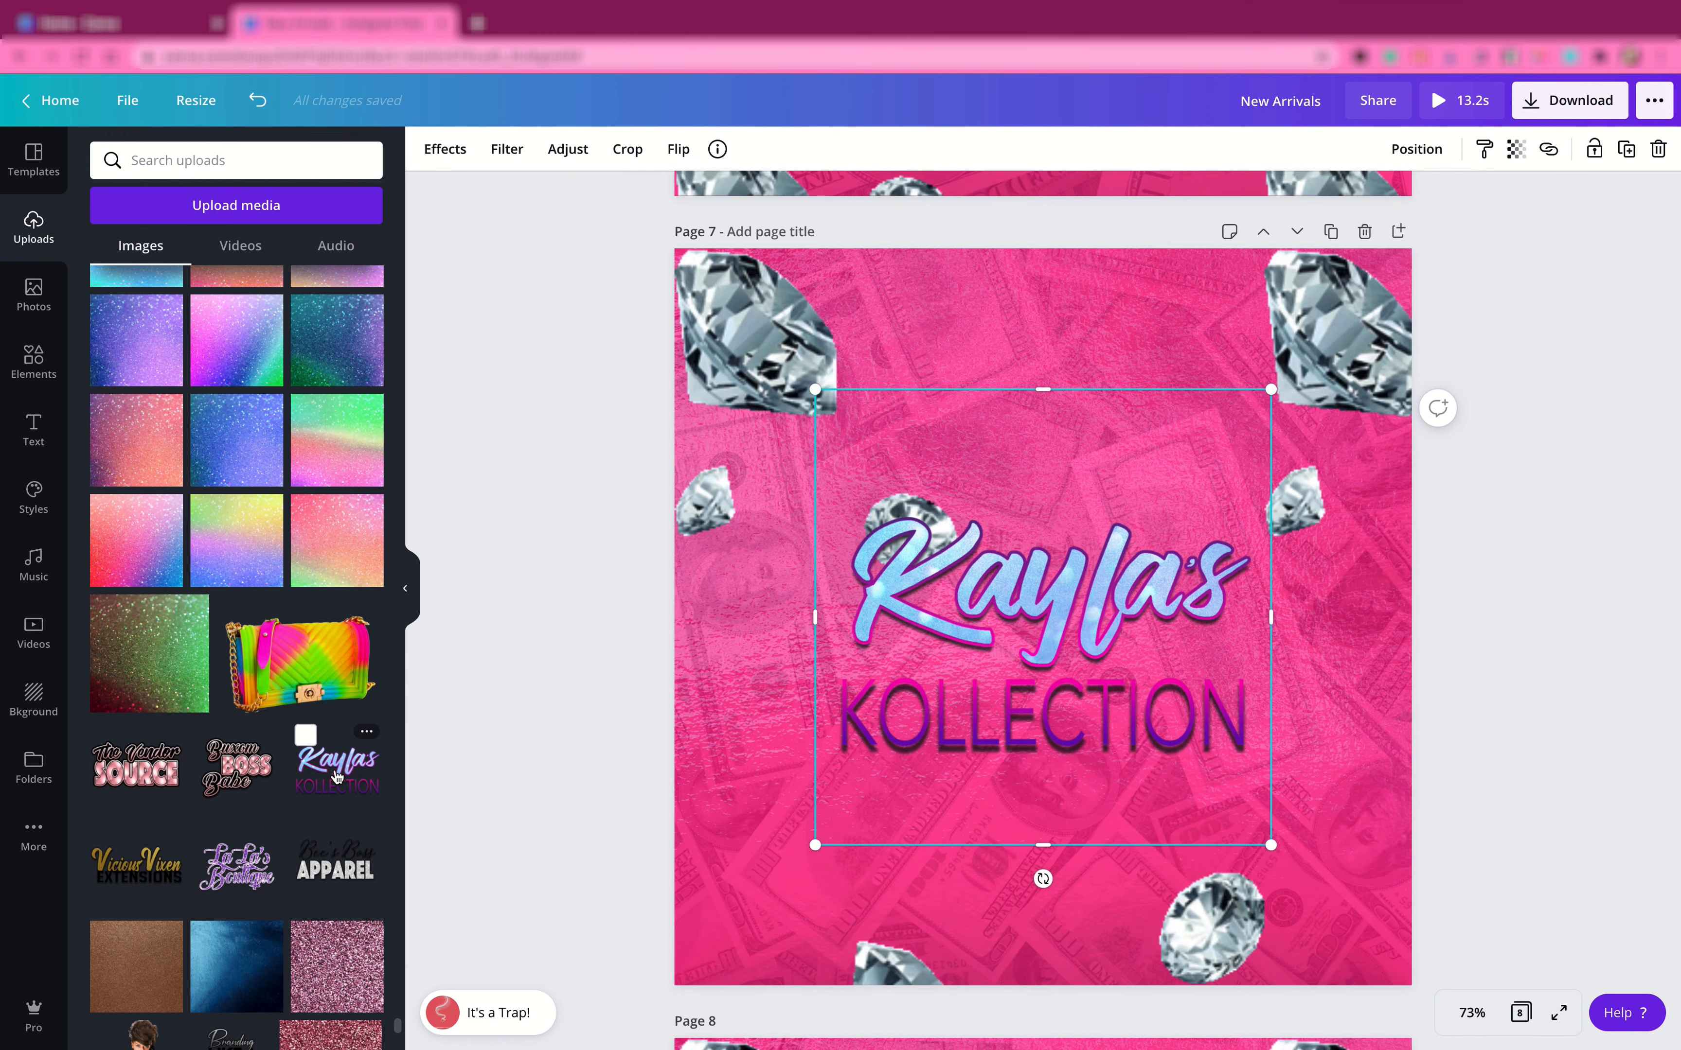
left_click(504, 673)
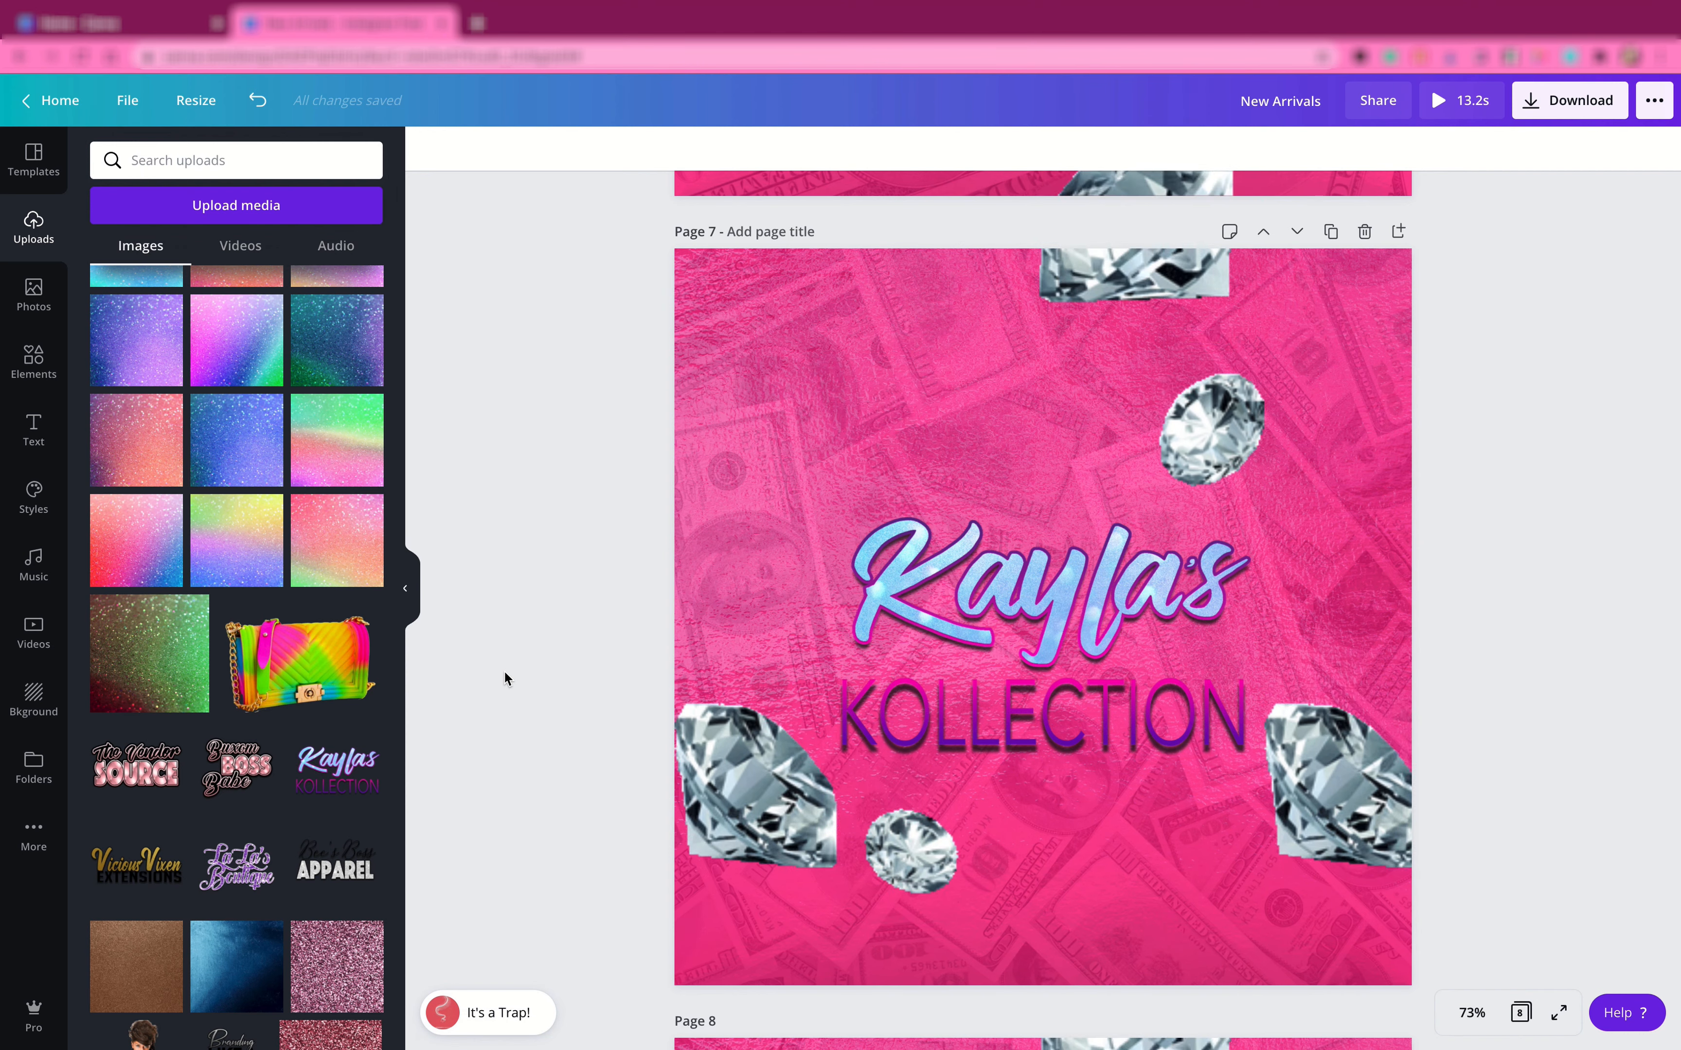
- Duplicate page 8, the diamond background page without a logo
scroll(504, 673, "up", 5)
scroll(504, 674, "up", 15)
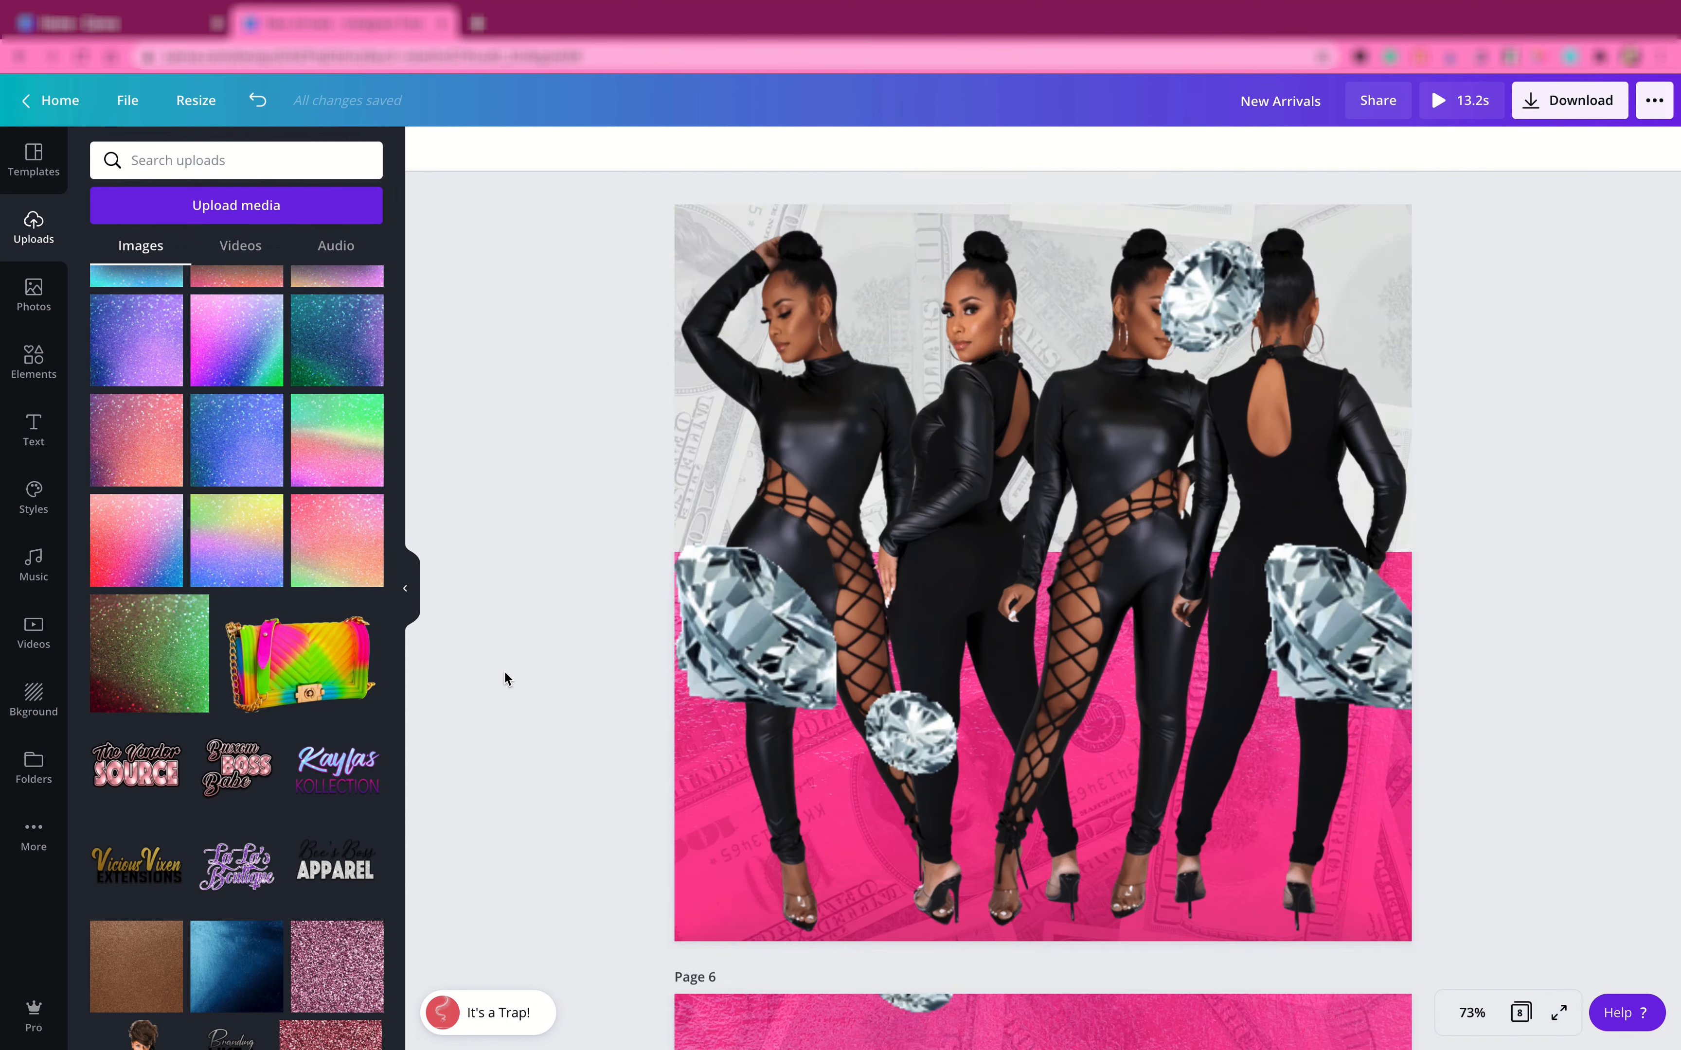
scroll(504, 677, "up", 6)
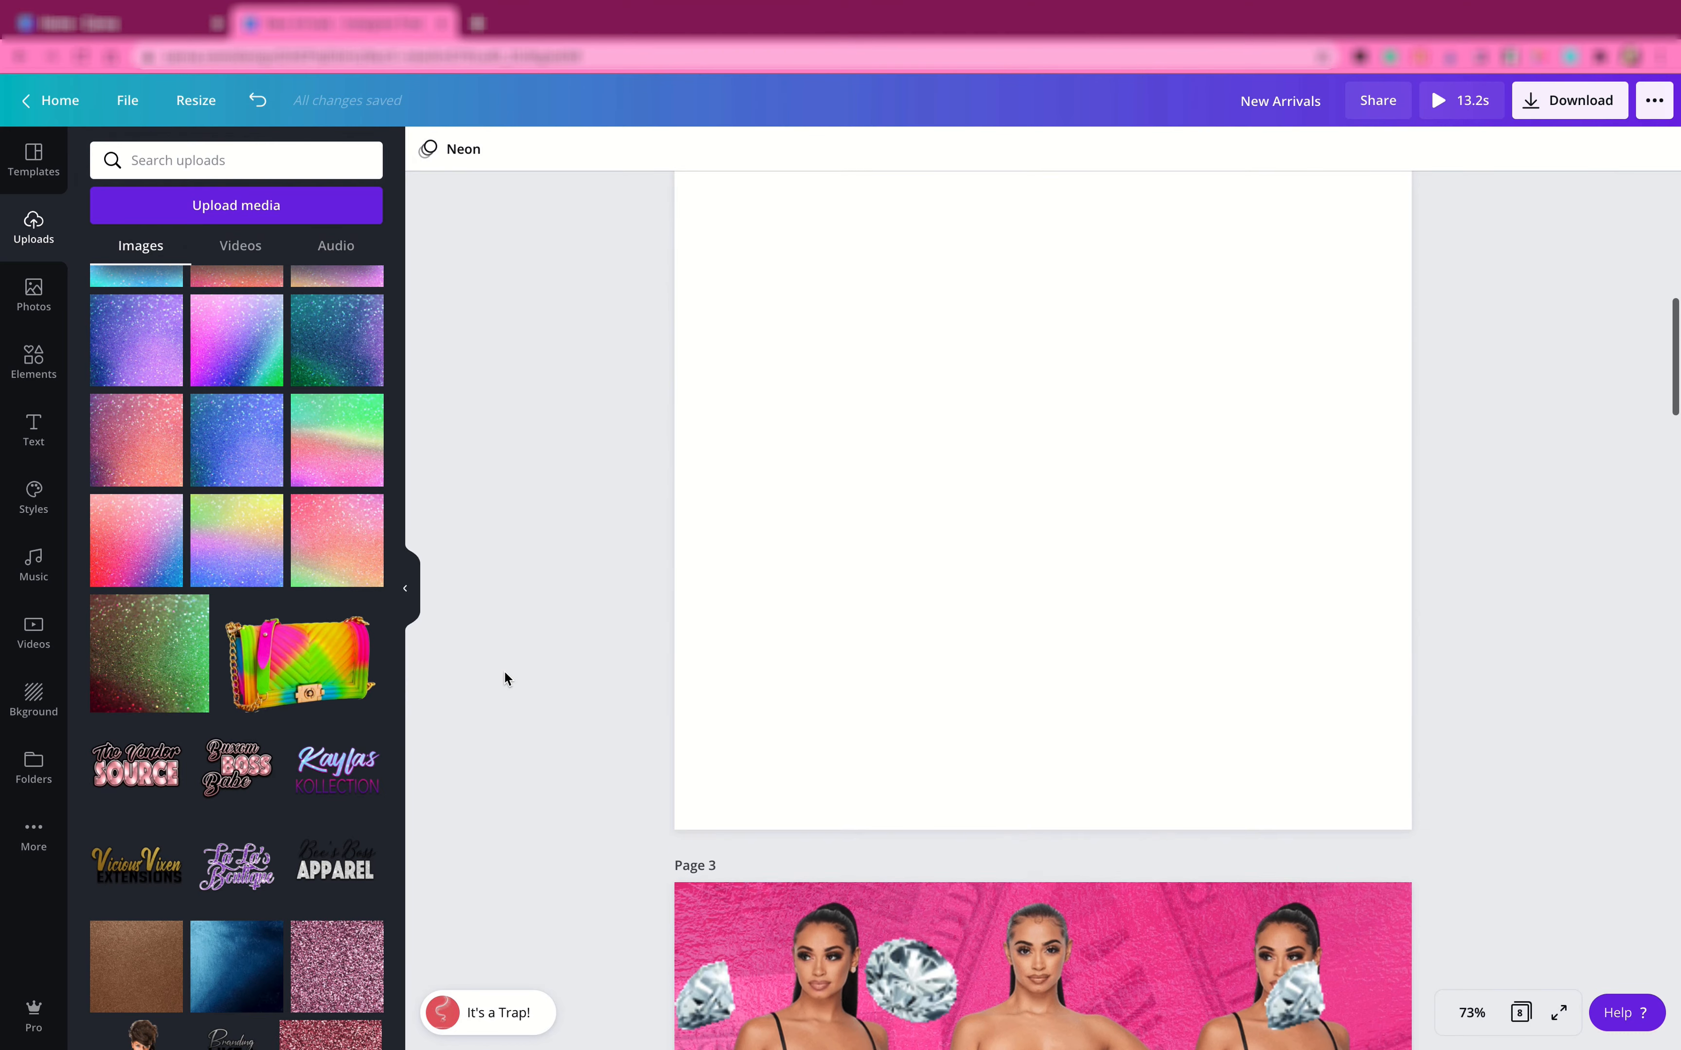
scroll(504, 678, "down", 2)
scroll(507, 671, "down", 3)
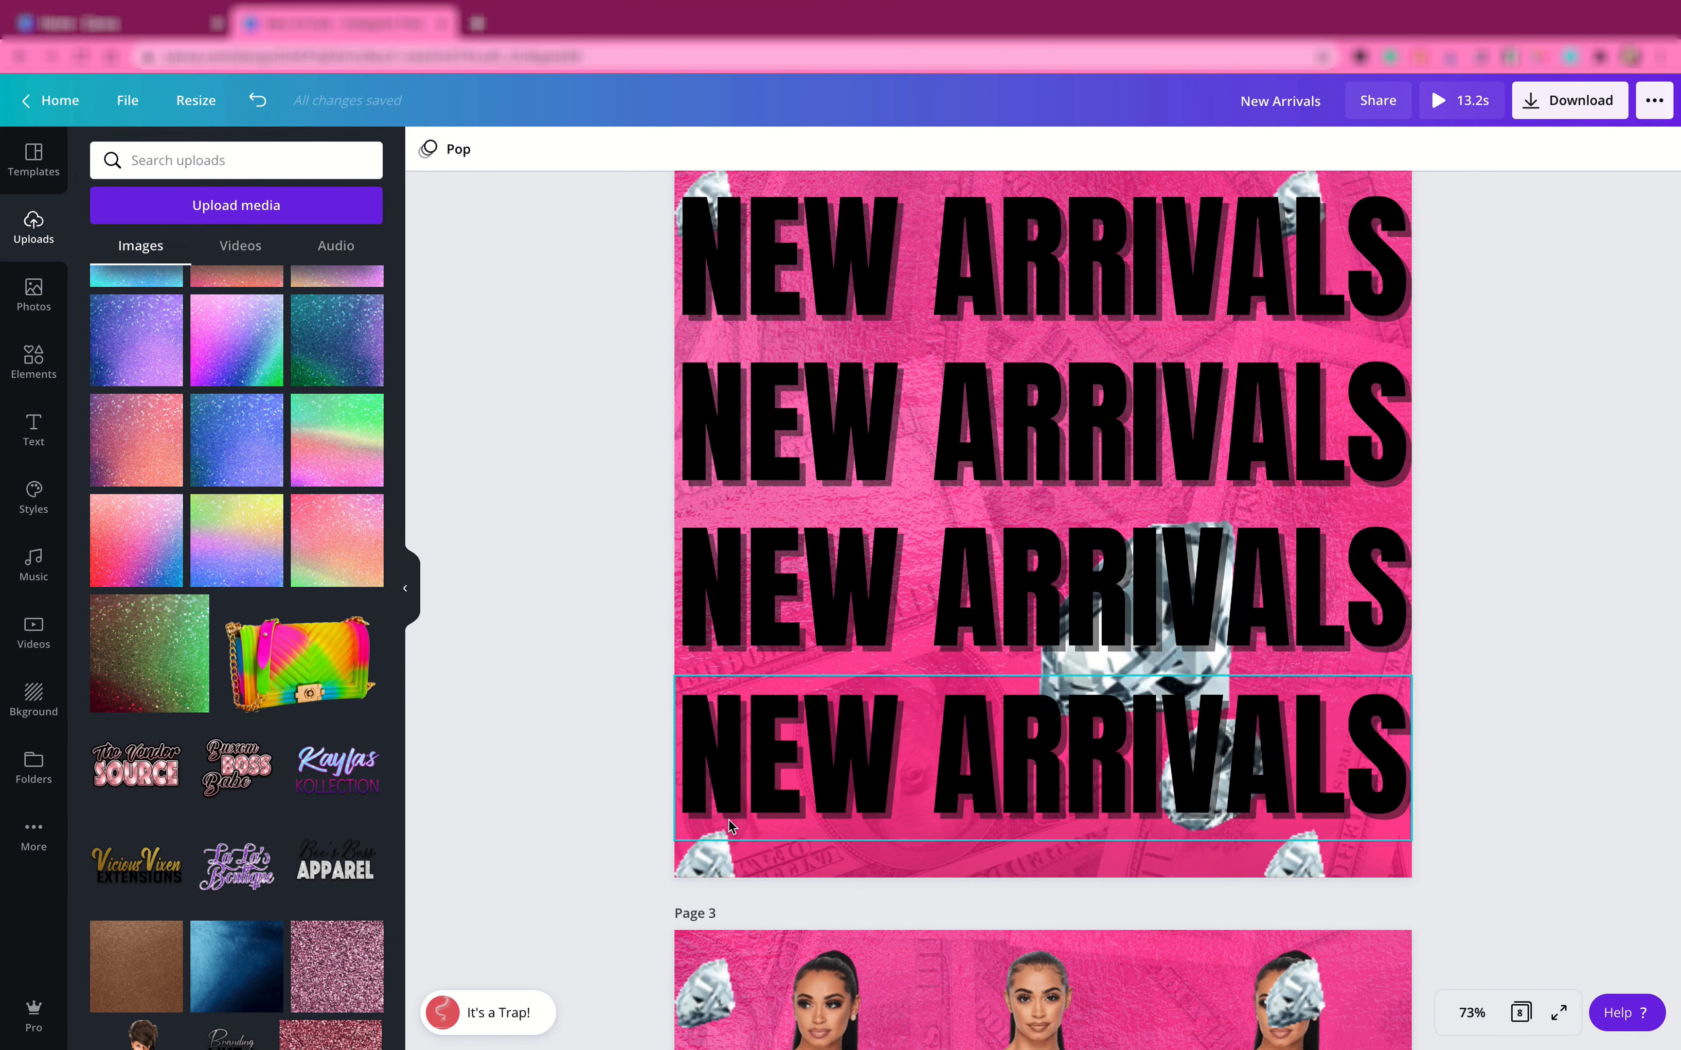
scroll(512, 842, "down", 20)
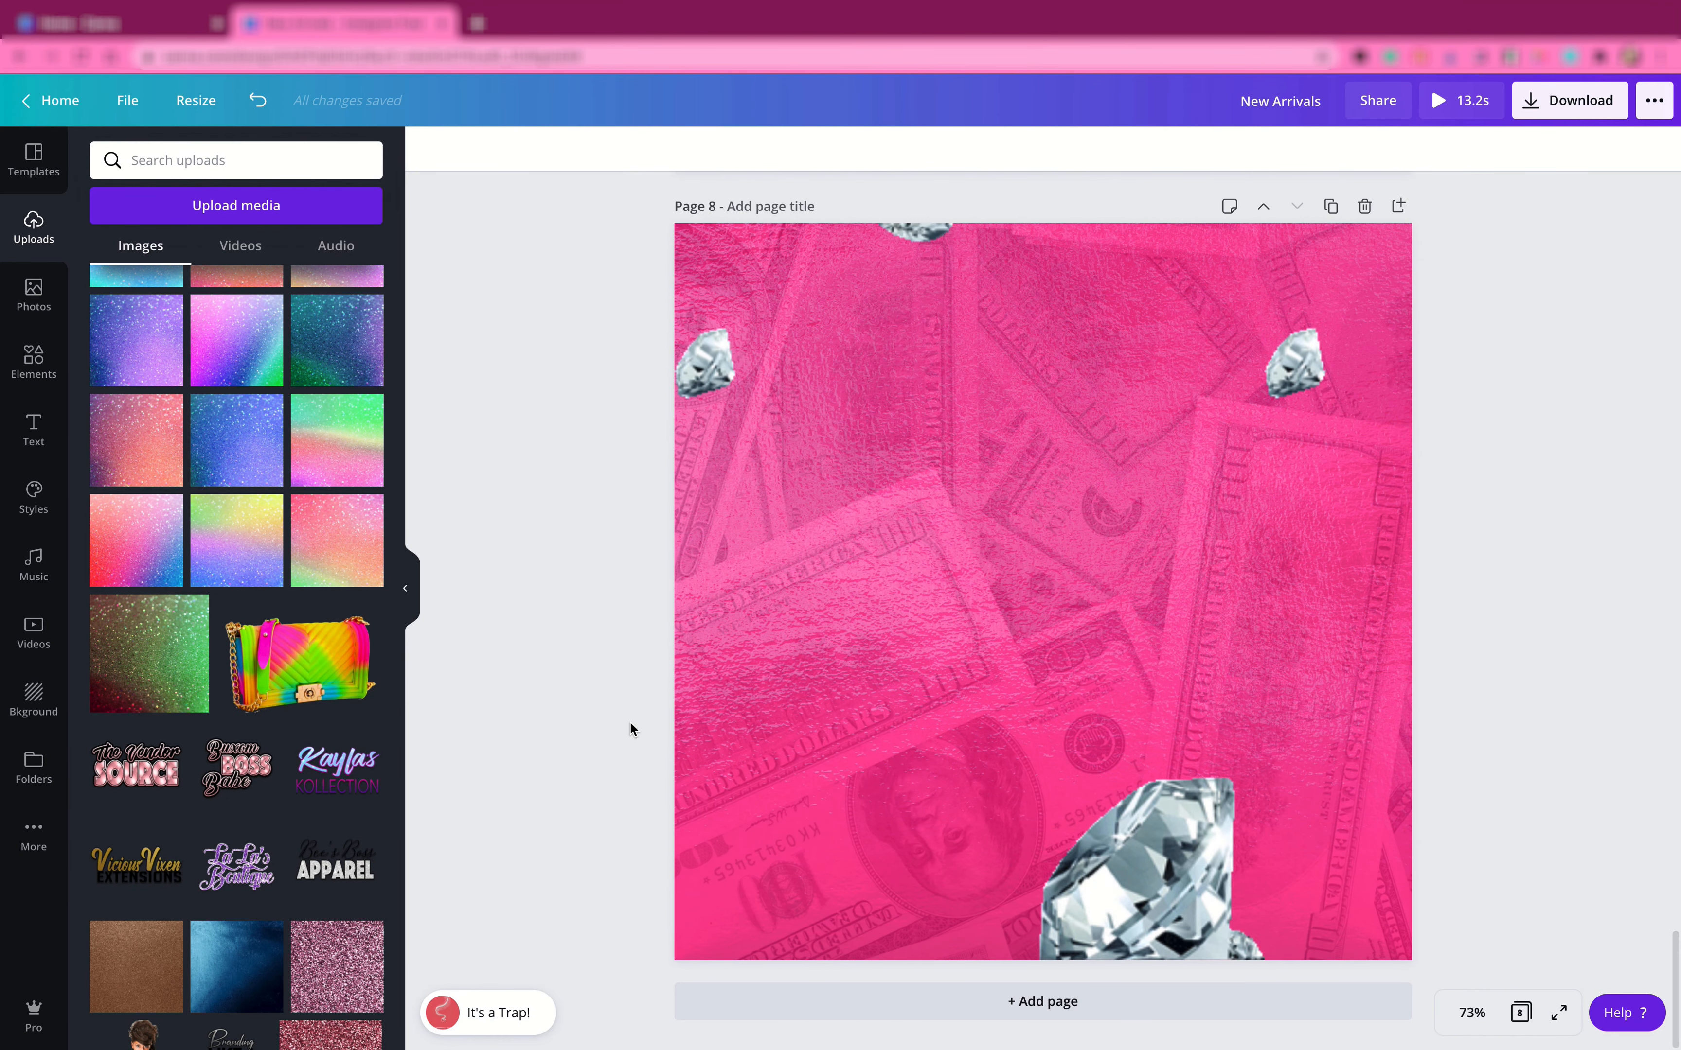
scroll(767, 582, "up", 3)
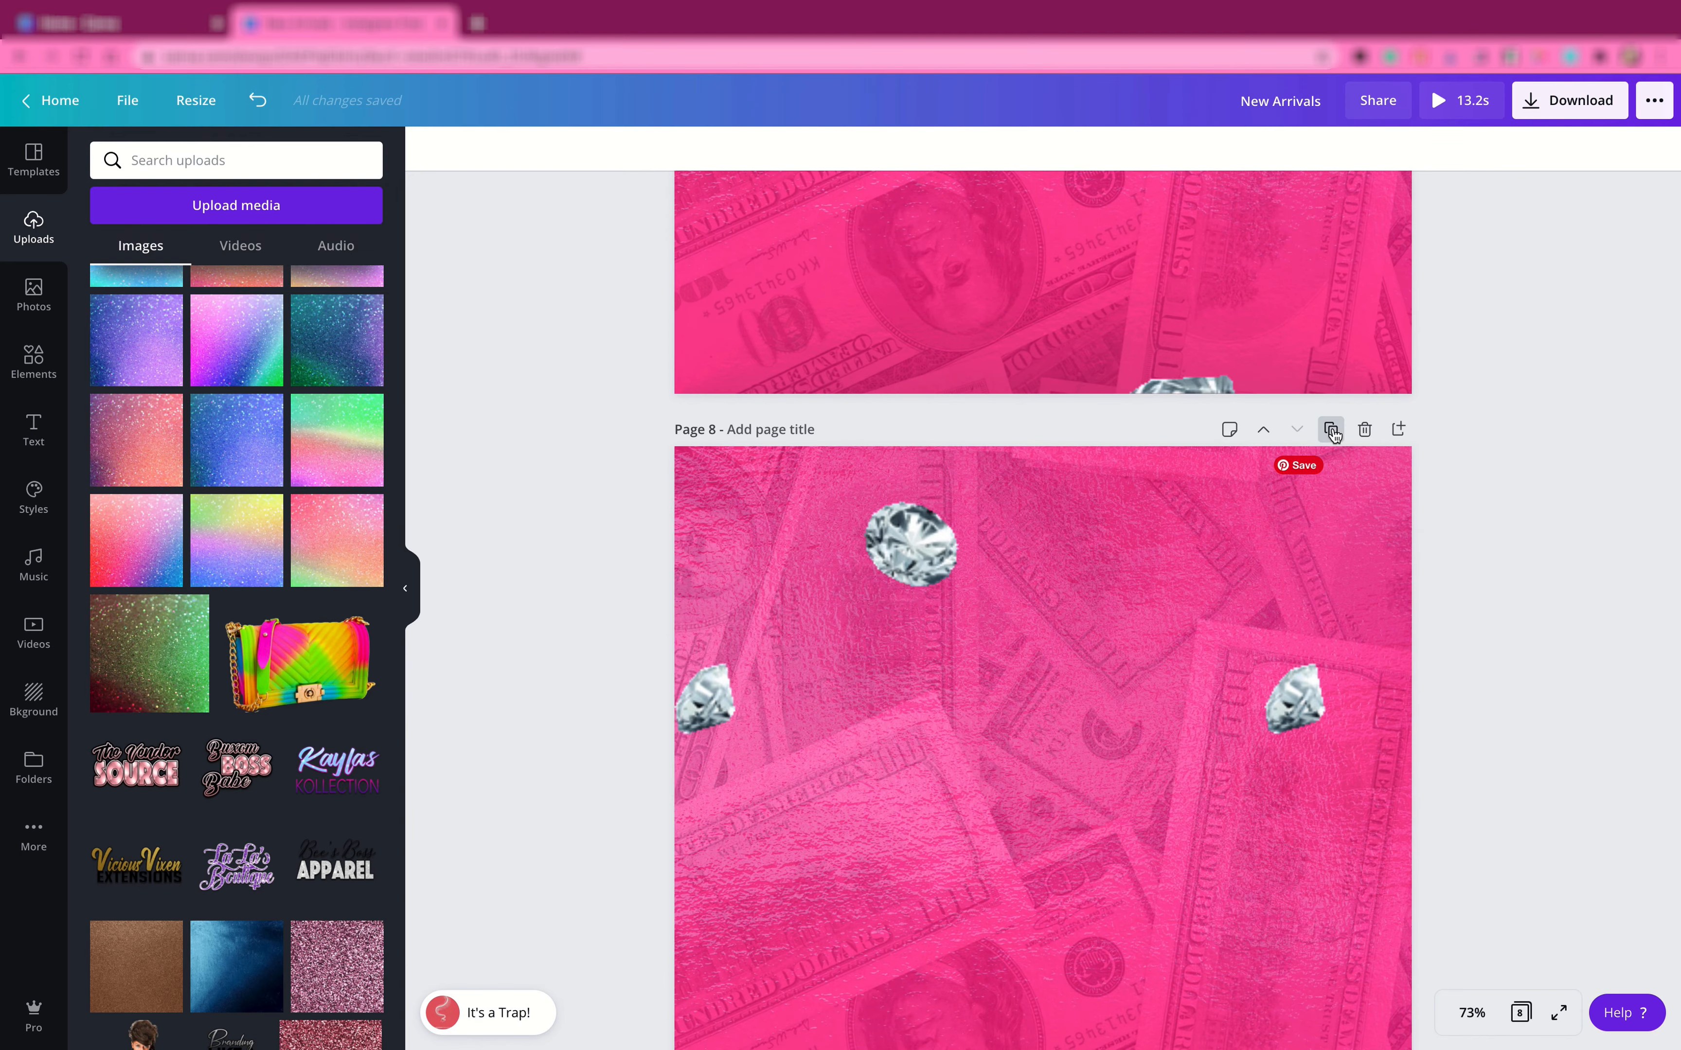
left_click(1330, 431)
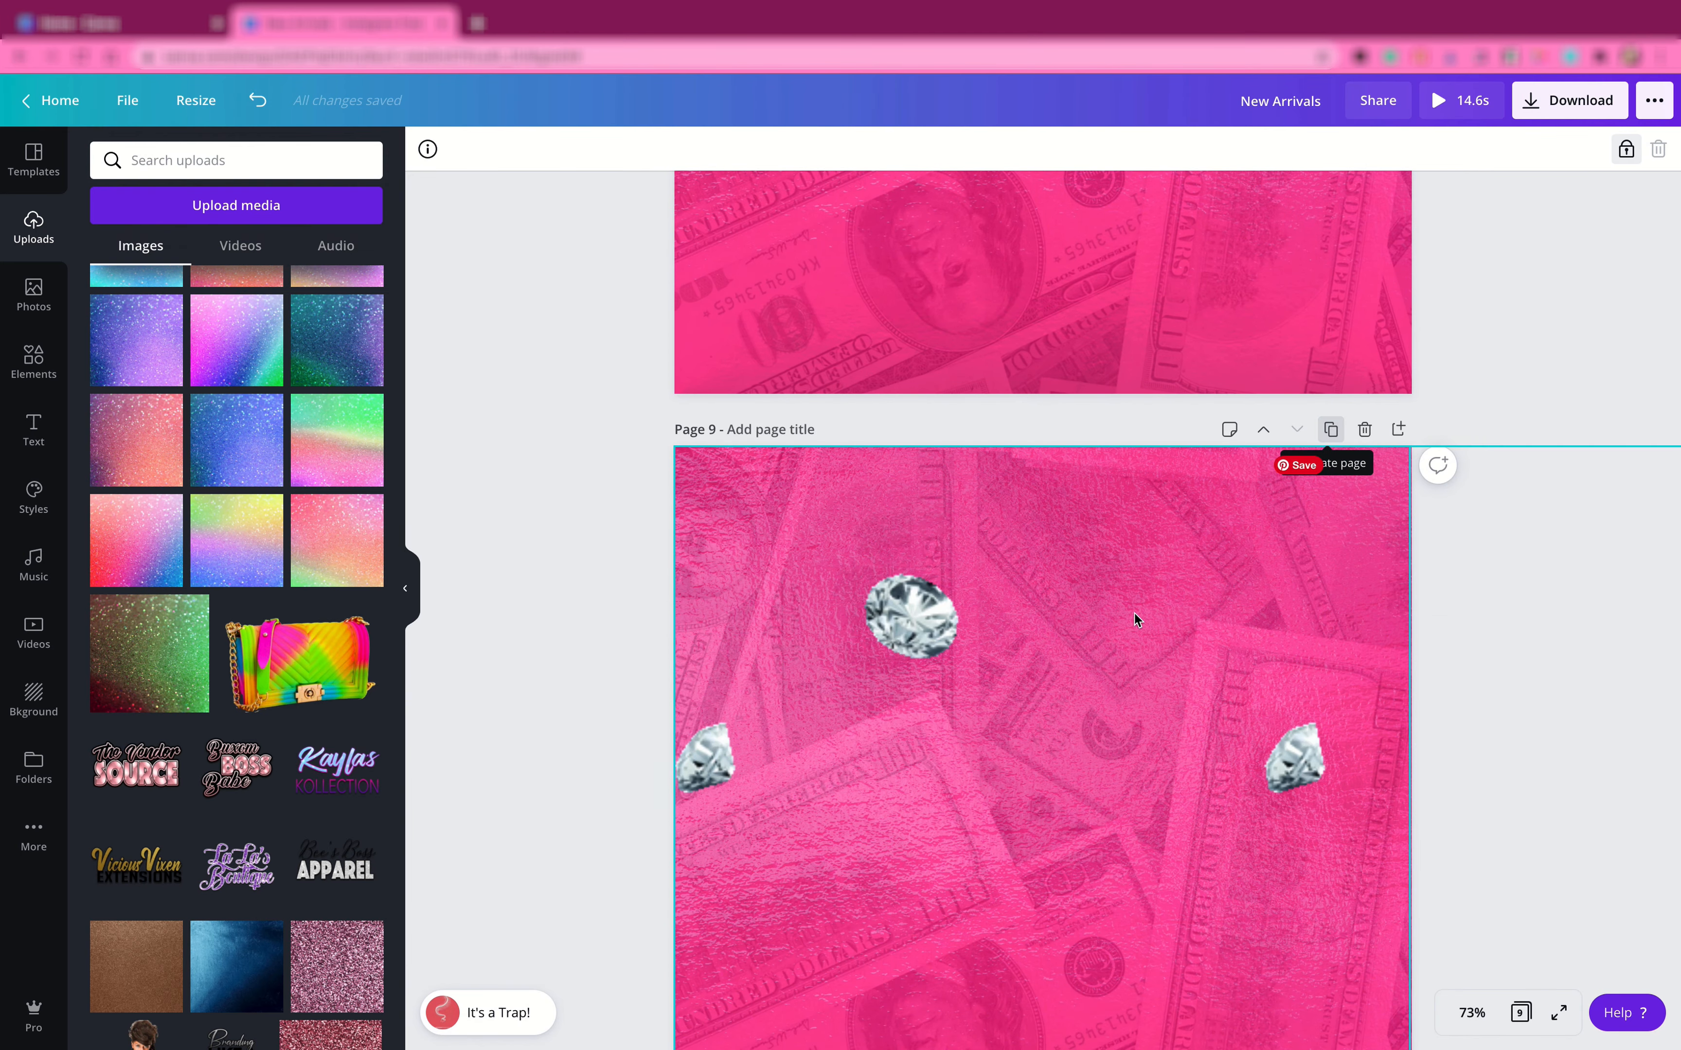
- Add a heading reading "new arrivals" to page 8
scroll(1135, 614, "up", 5)
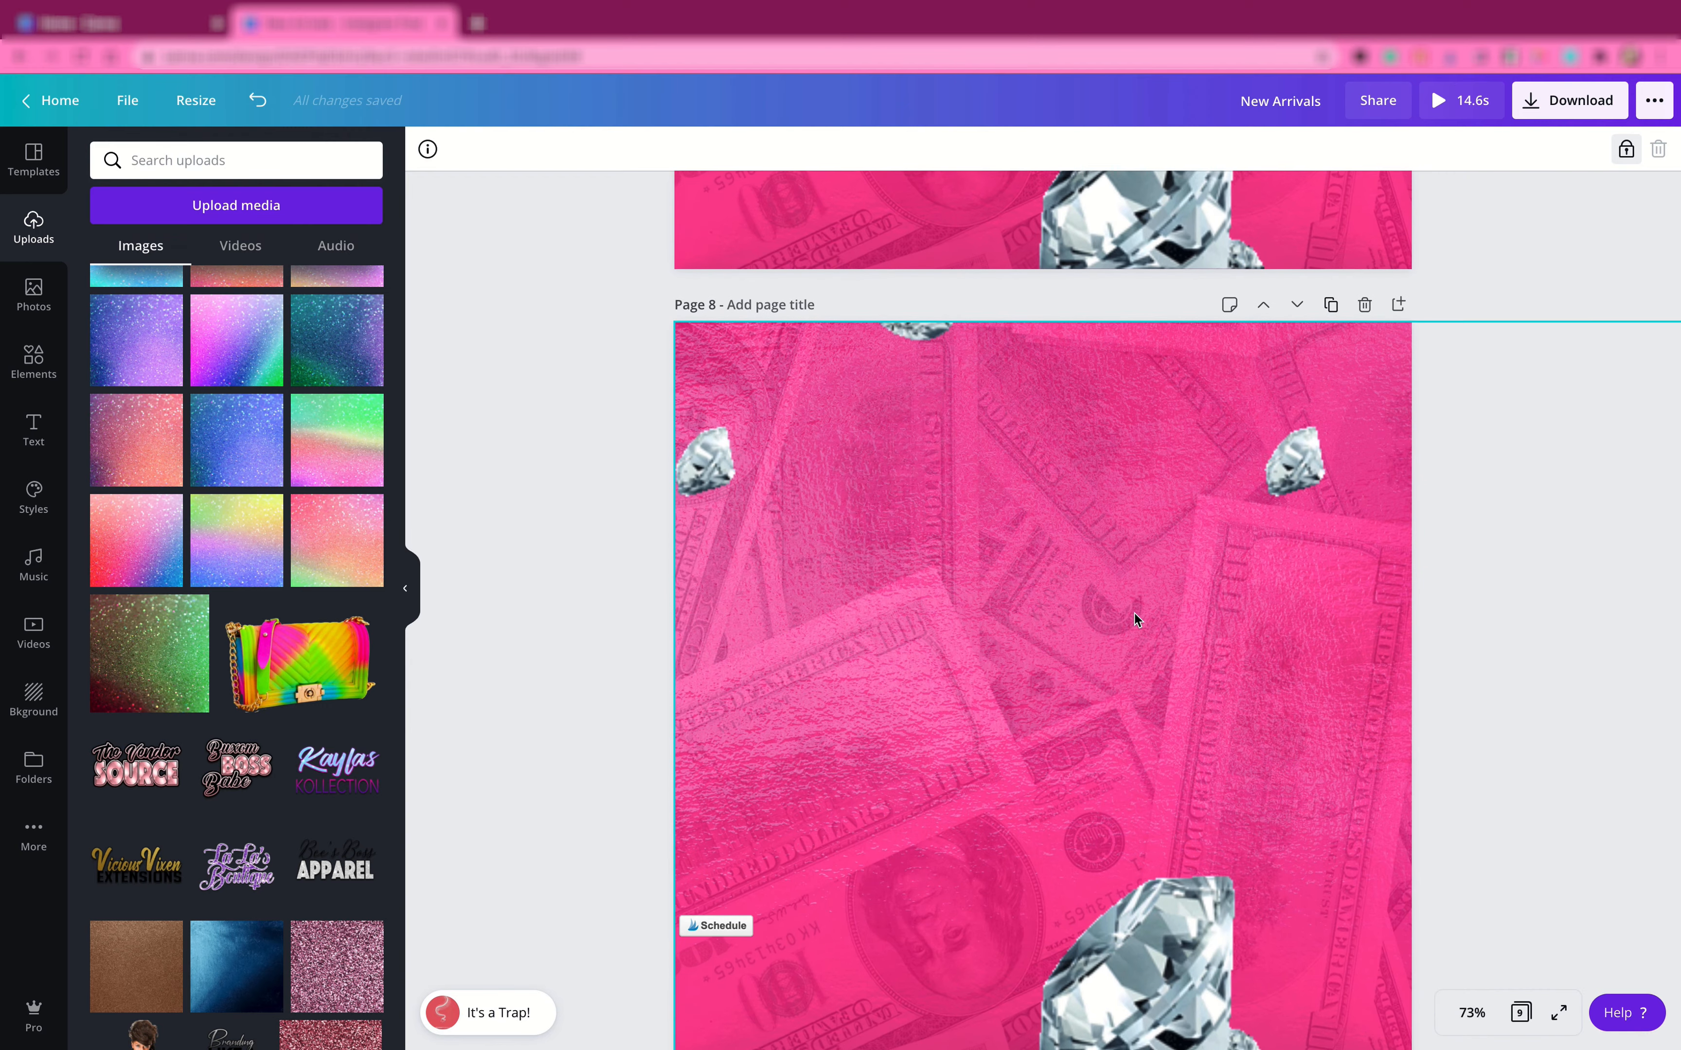
scroll(1135, 613, "down", 1)
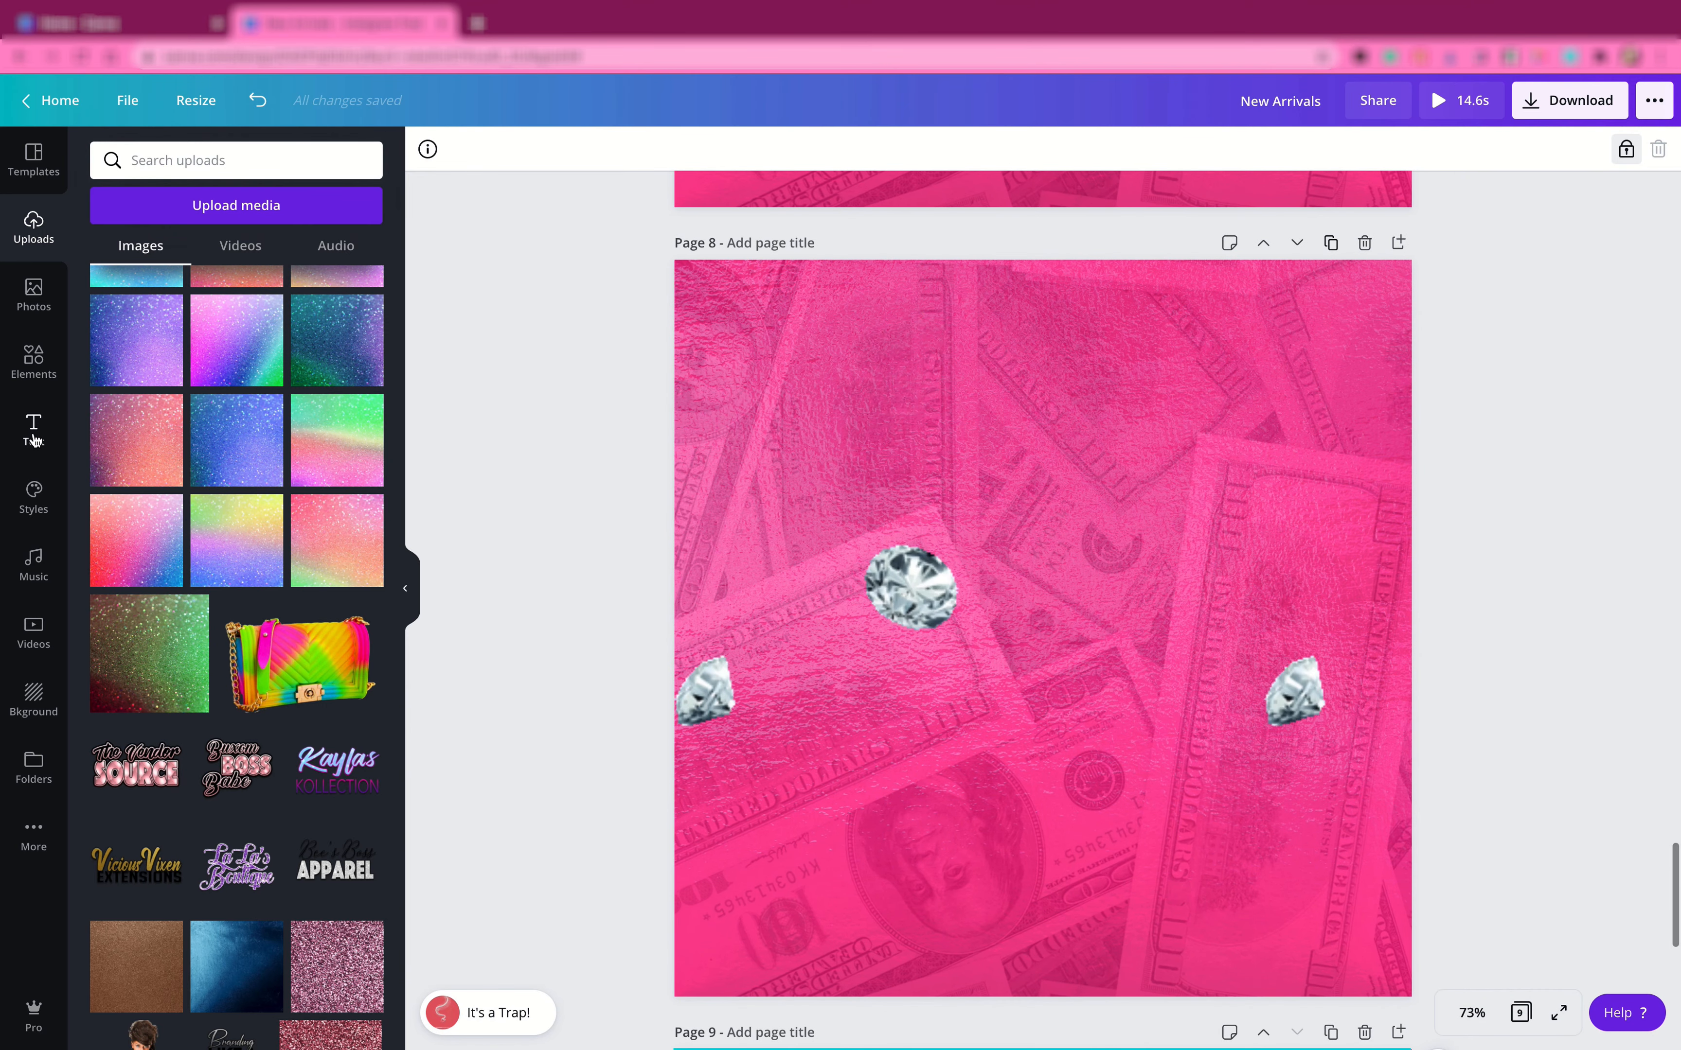
left_click(33, 435)
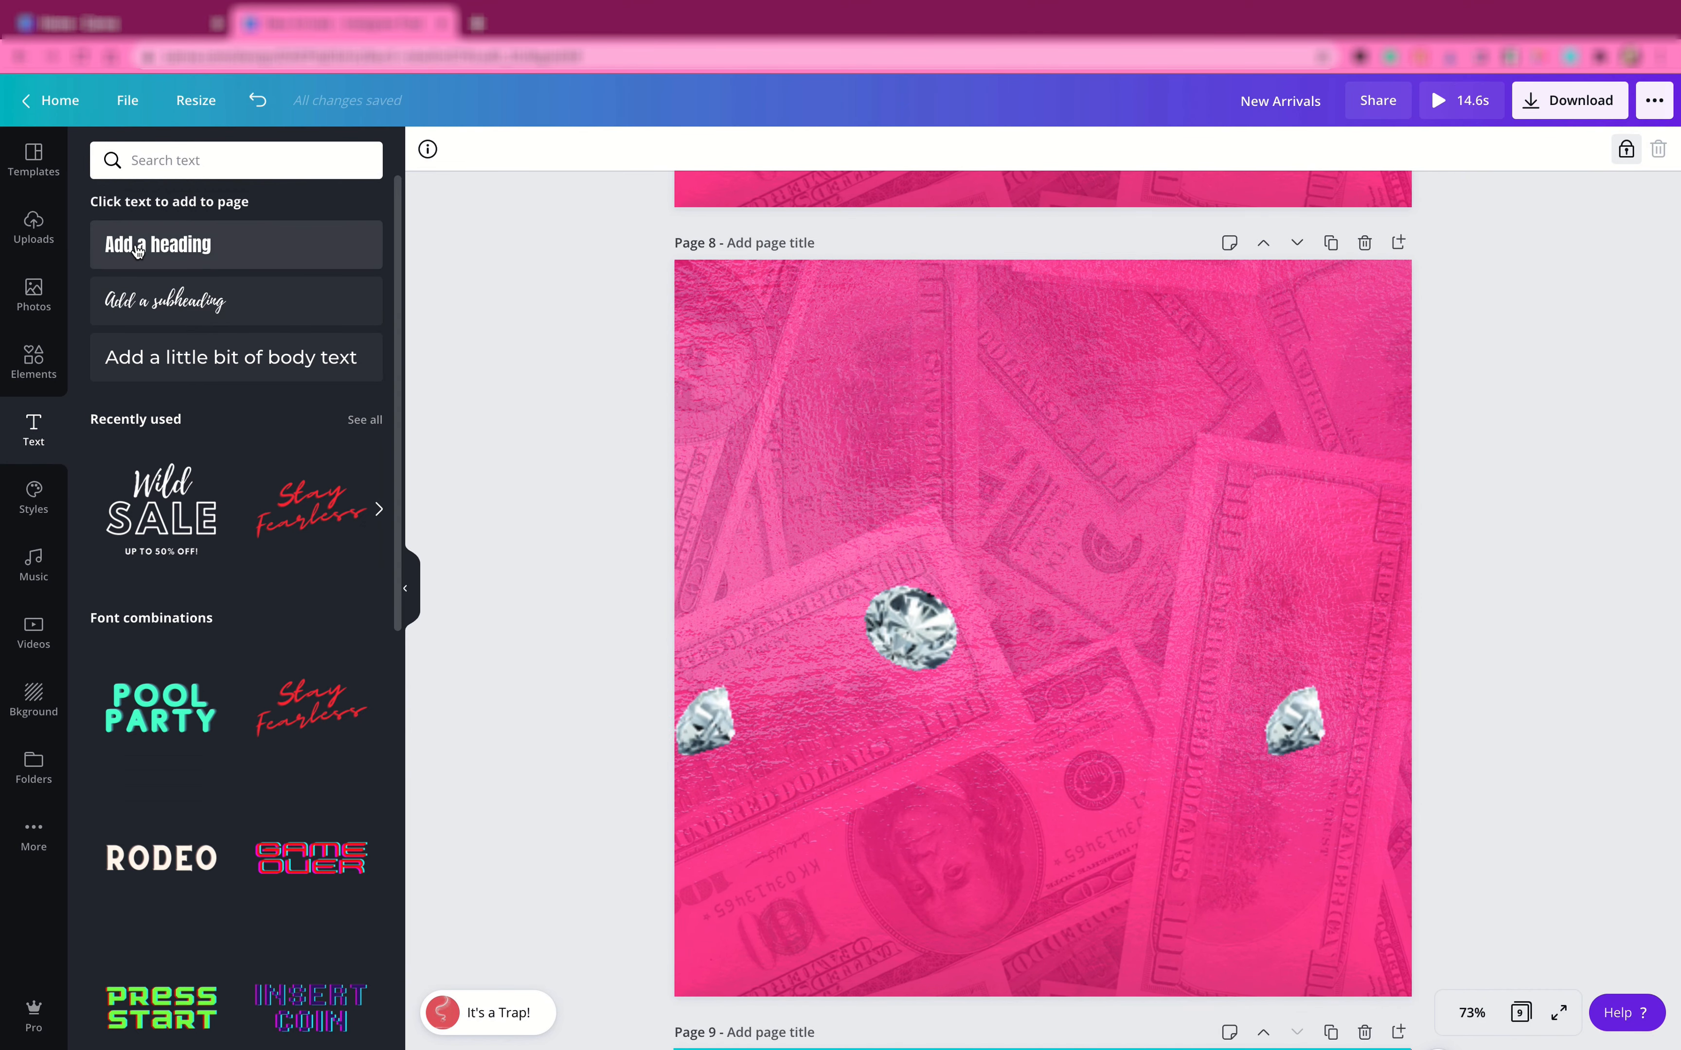
left_click(137, 248)
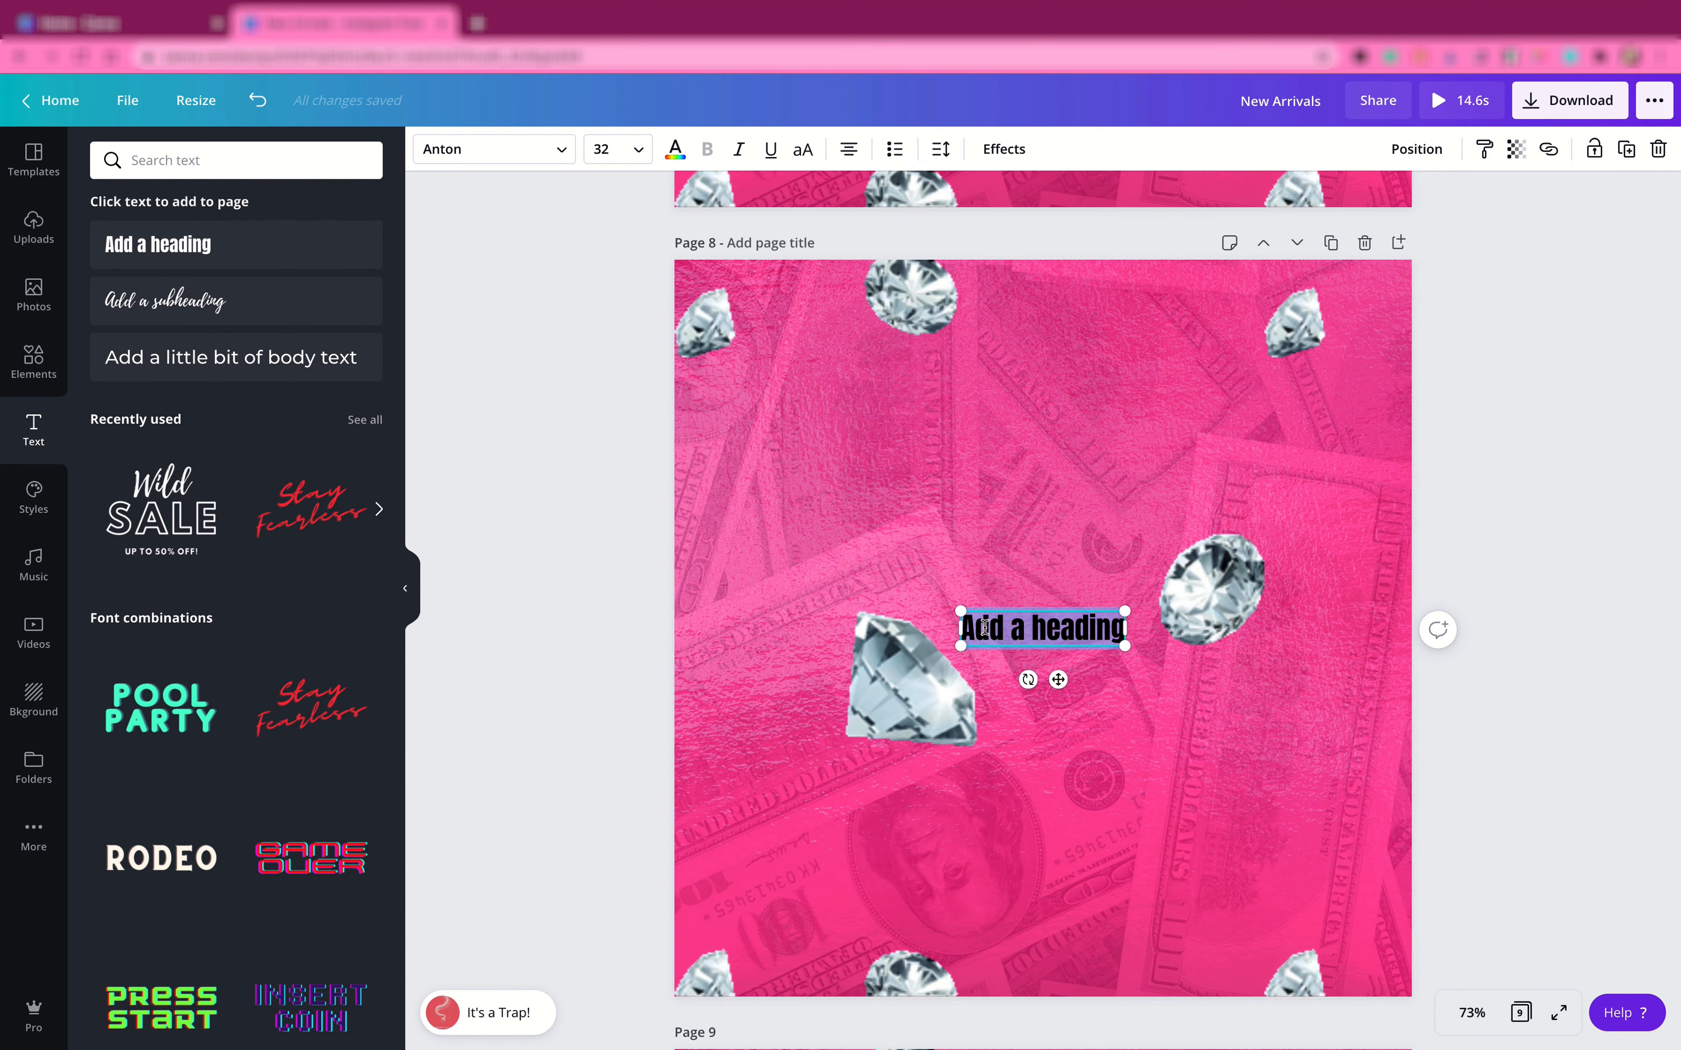
type("arrivals")
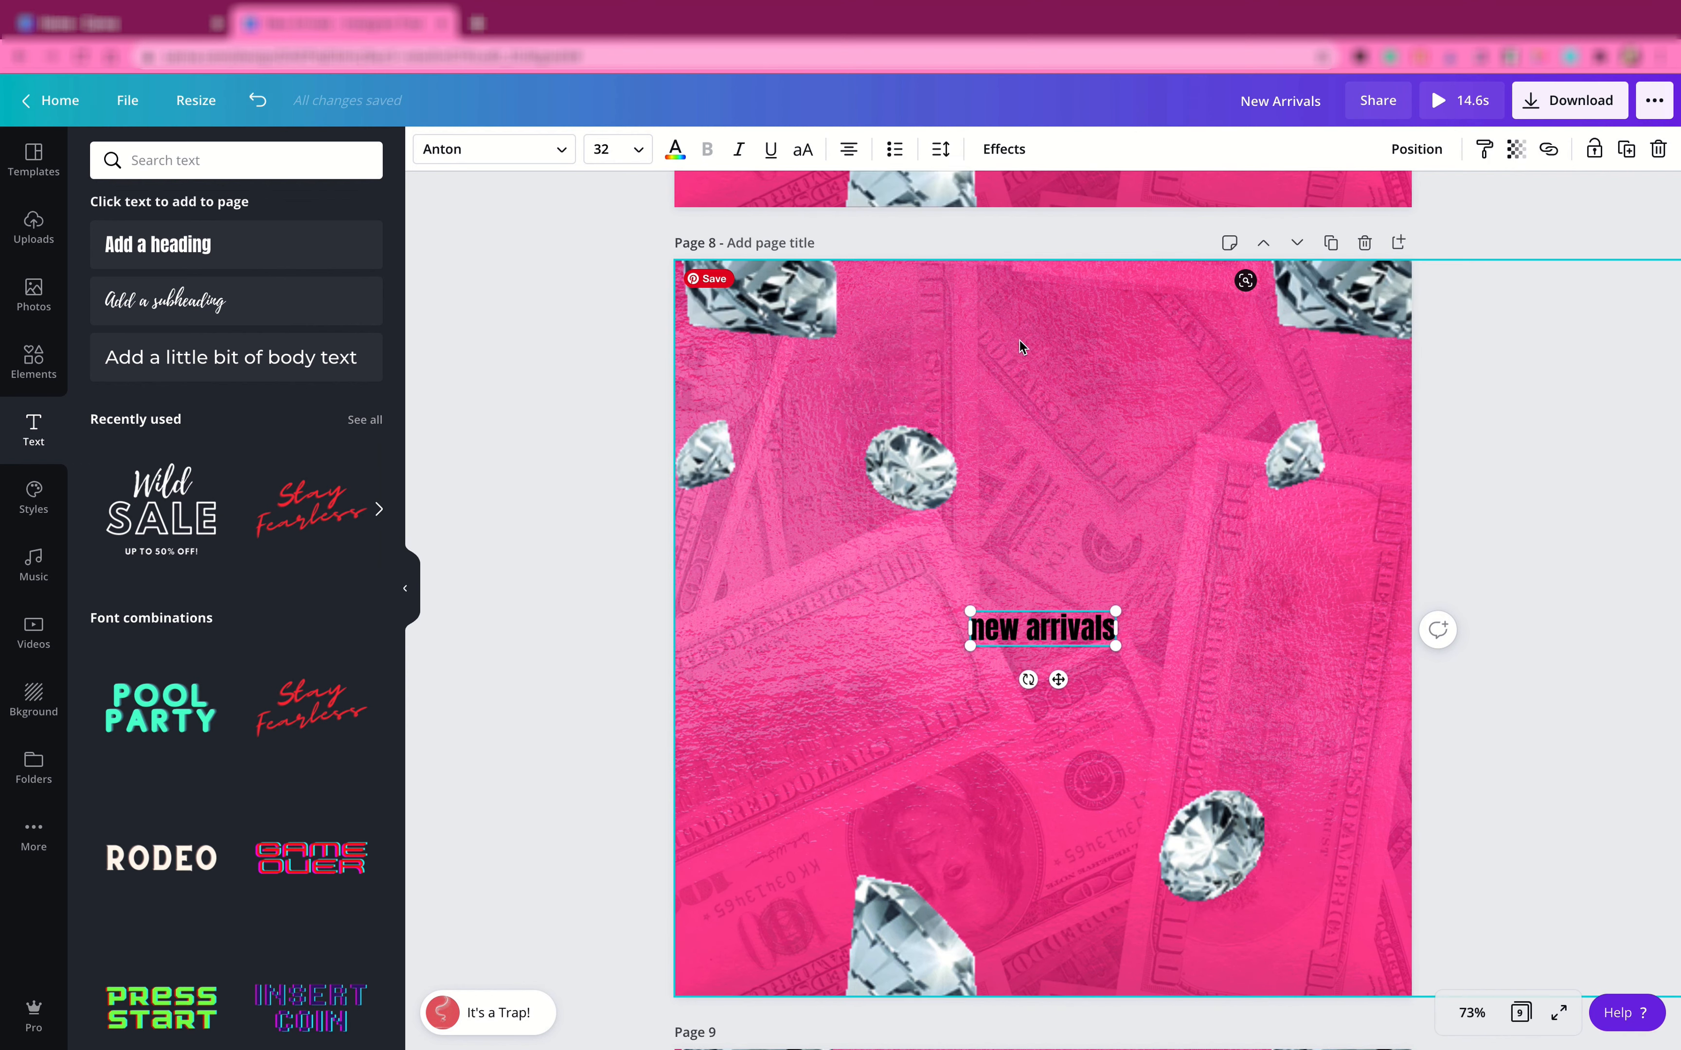
- Make the new arrivals heading on page 8 uppercase and enlarge it to span the full page width, about size 152
left_click(802, 155)
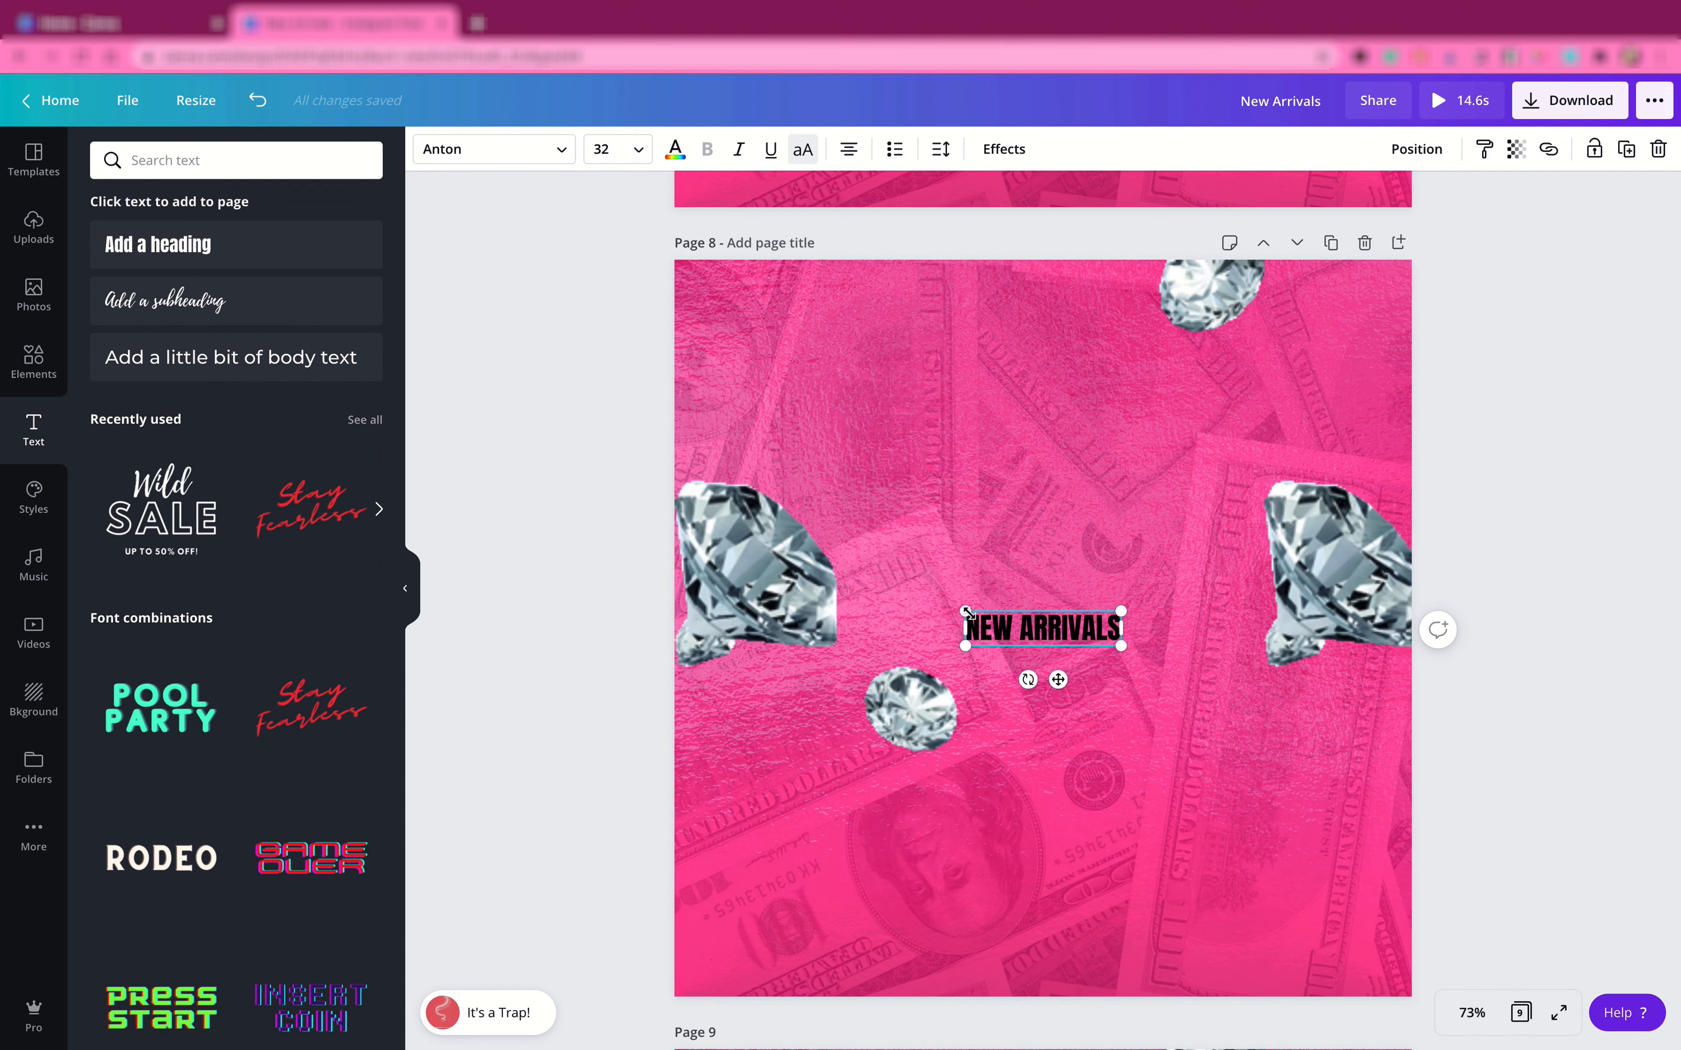
left_click_drag(723, 473, 694, 457)
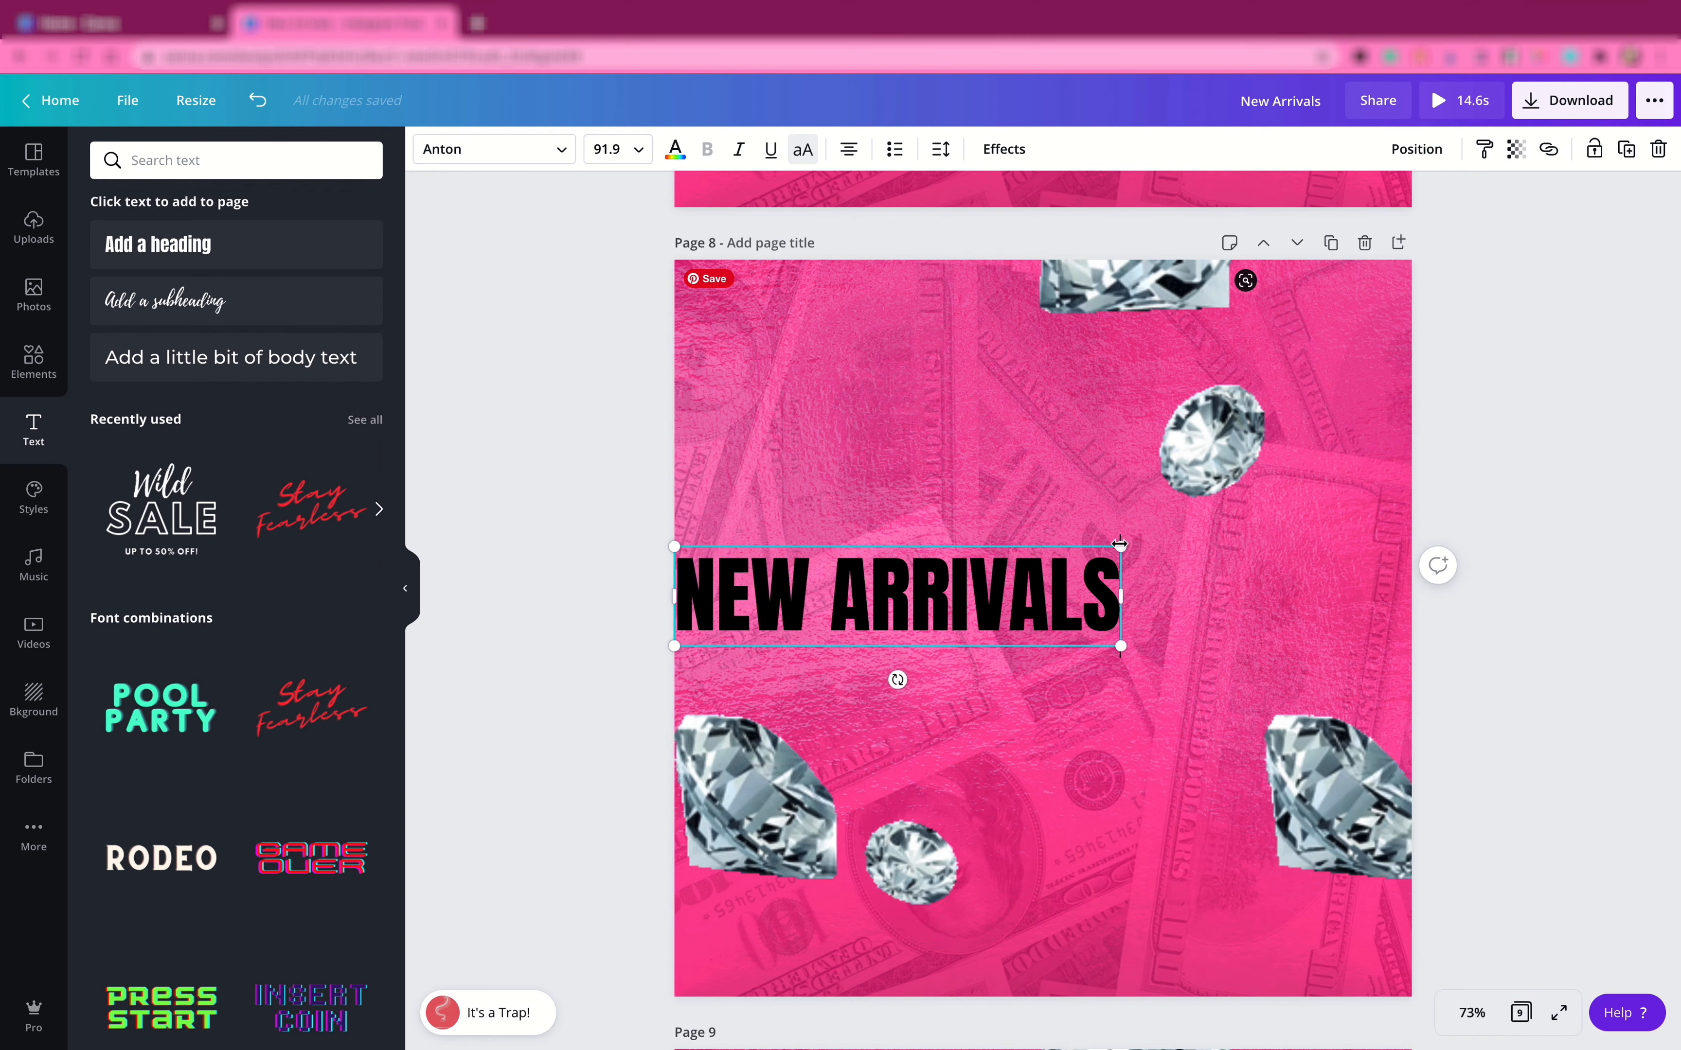
left_click_drag(1177, 536, 1404, 490)
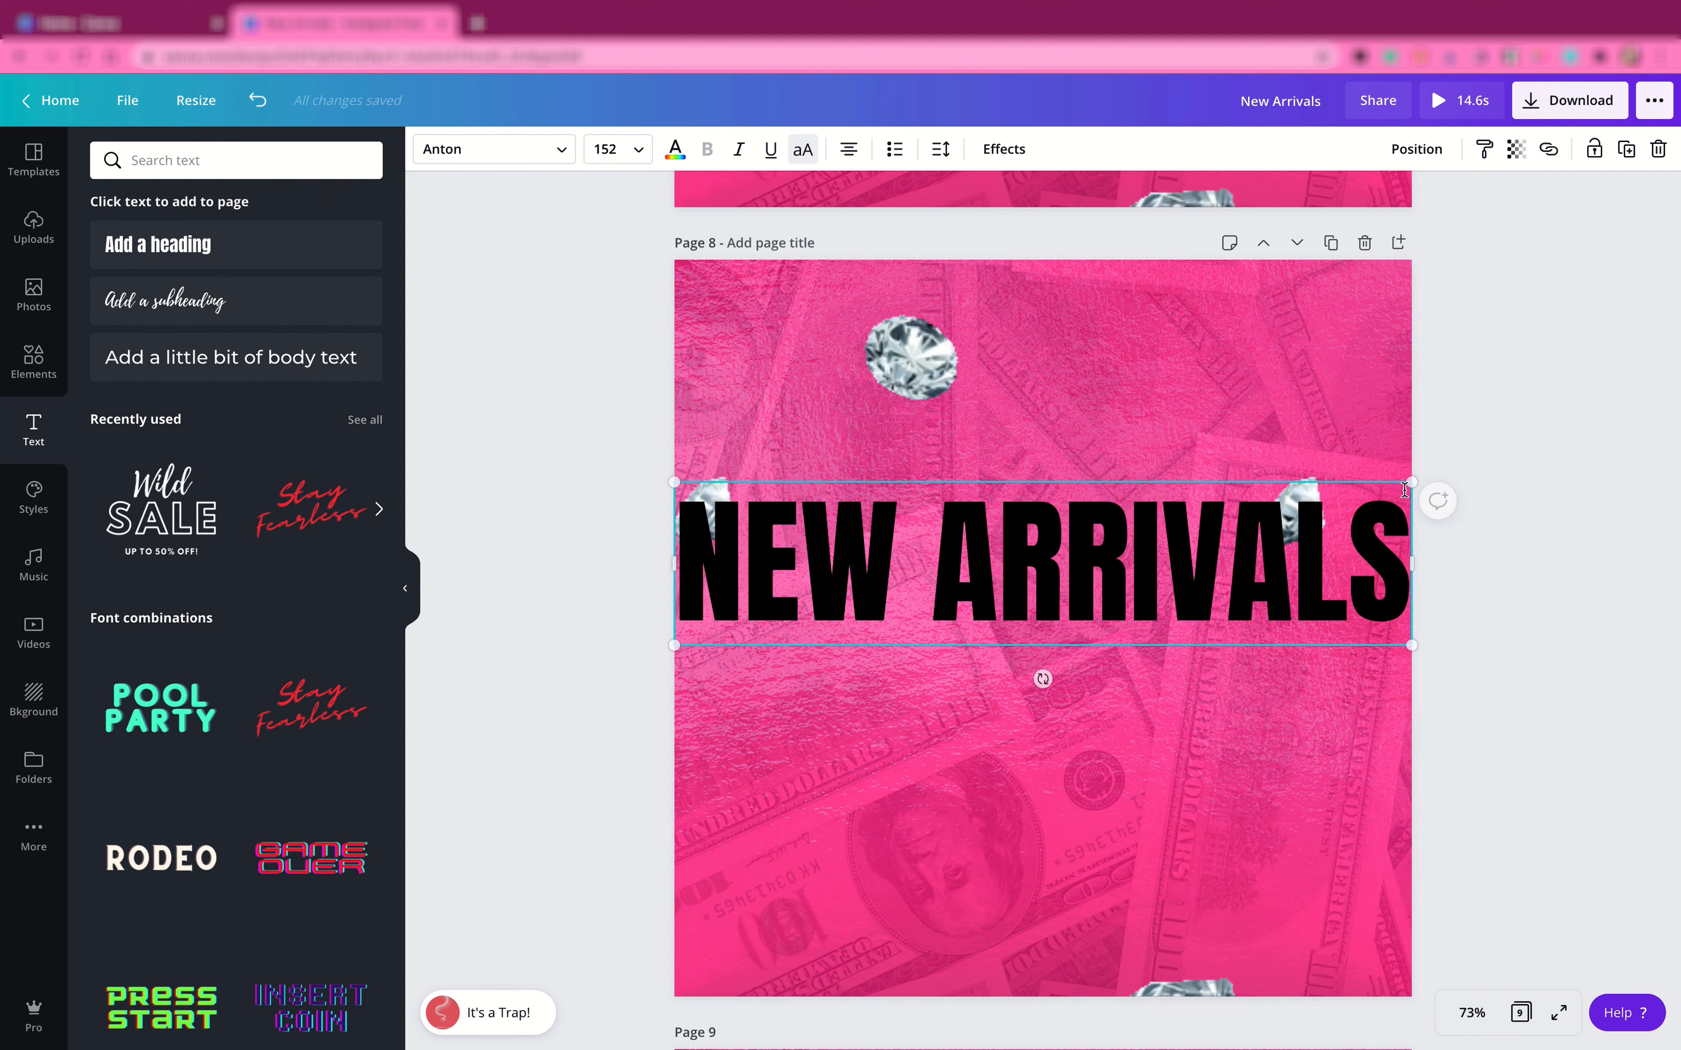
- Apply the Shadow effect to the NEW ARRIVALS heading and move it up near the top of page 8
left_click(1000, 150)
left_click(241, 238)
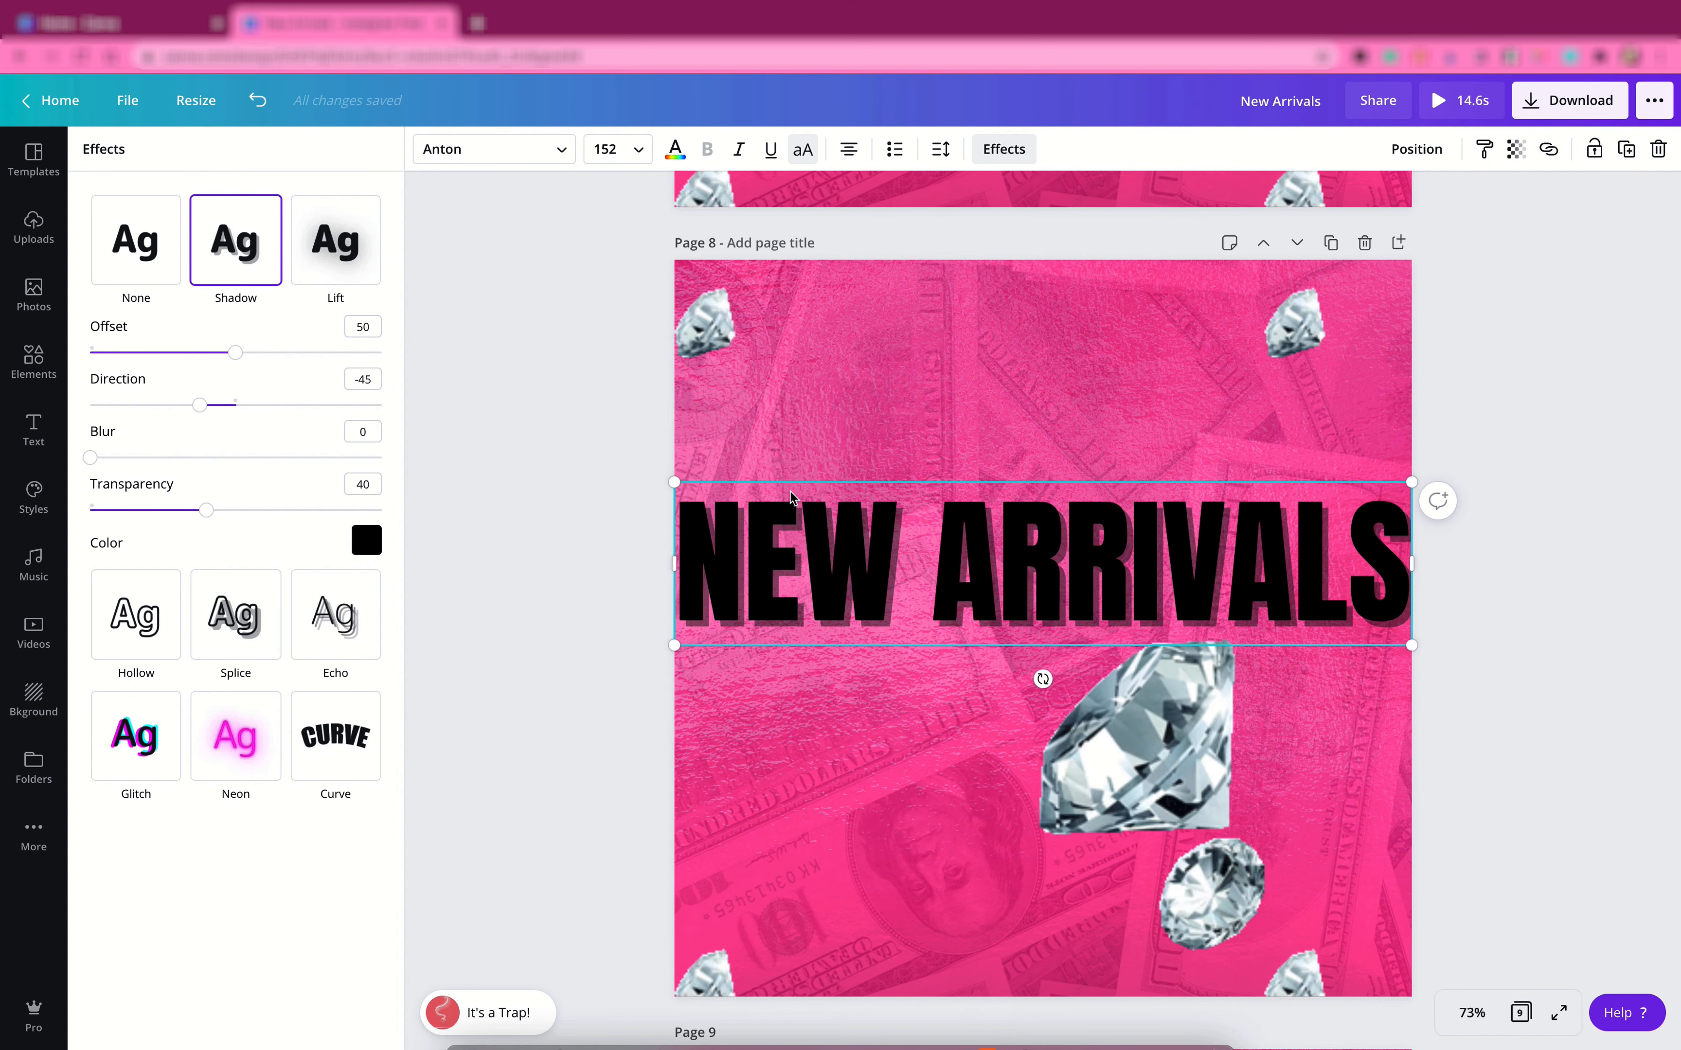
left_click(799, 538)
left_click_drag(806, 424, 804, 360)
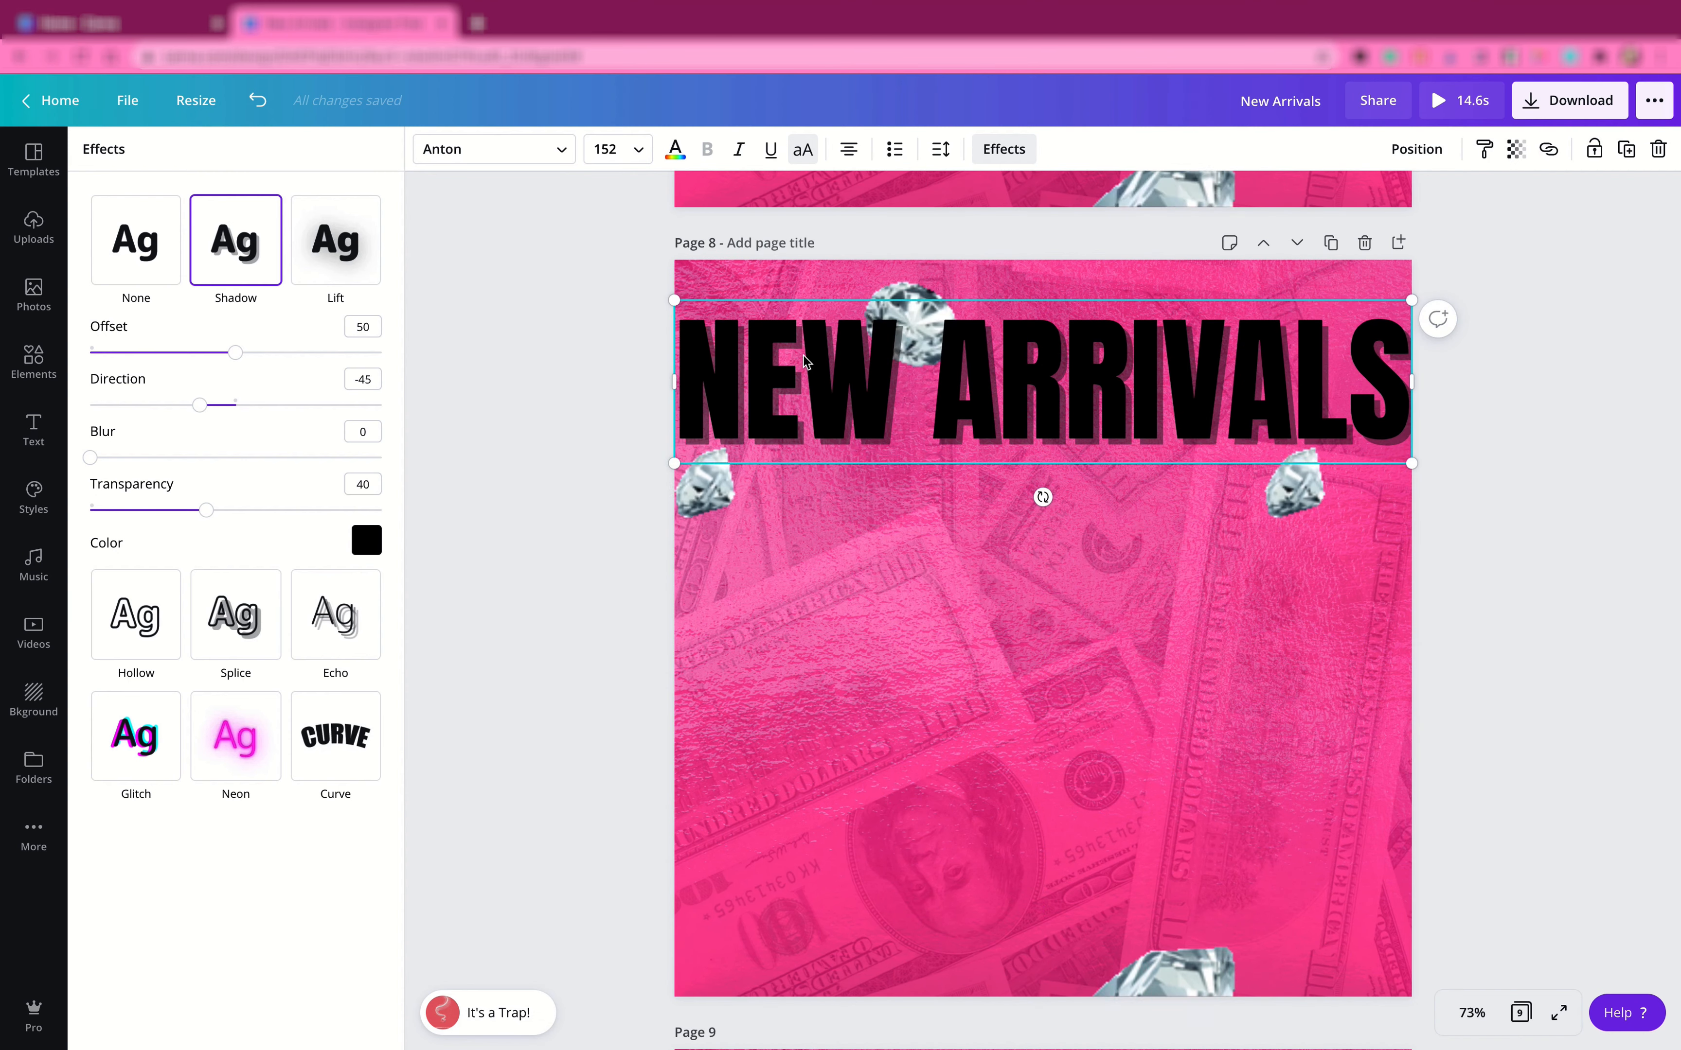
- Duplicate the NEW ARRIVALS text three times and stack the copies evenly below the original, filling page 8 with four lines
key("ctrl+d")
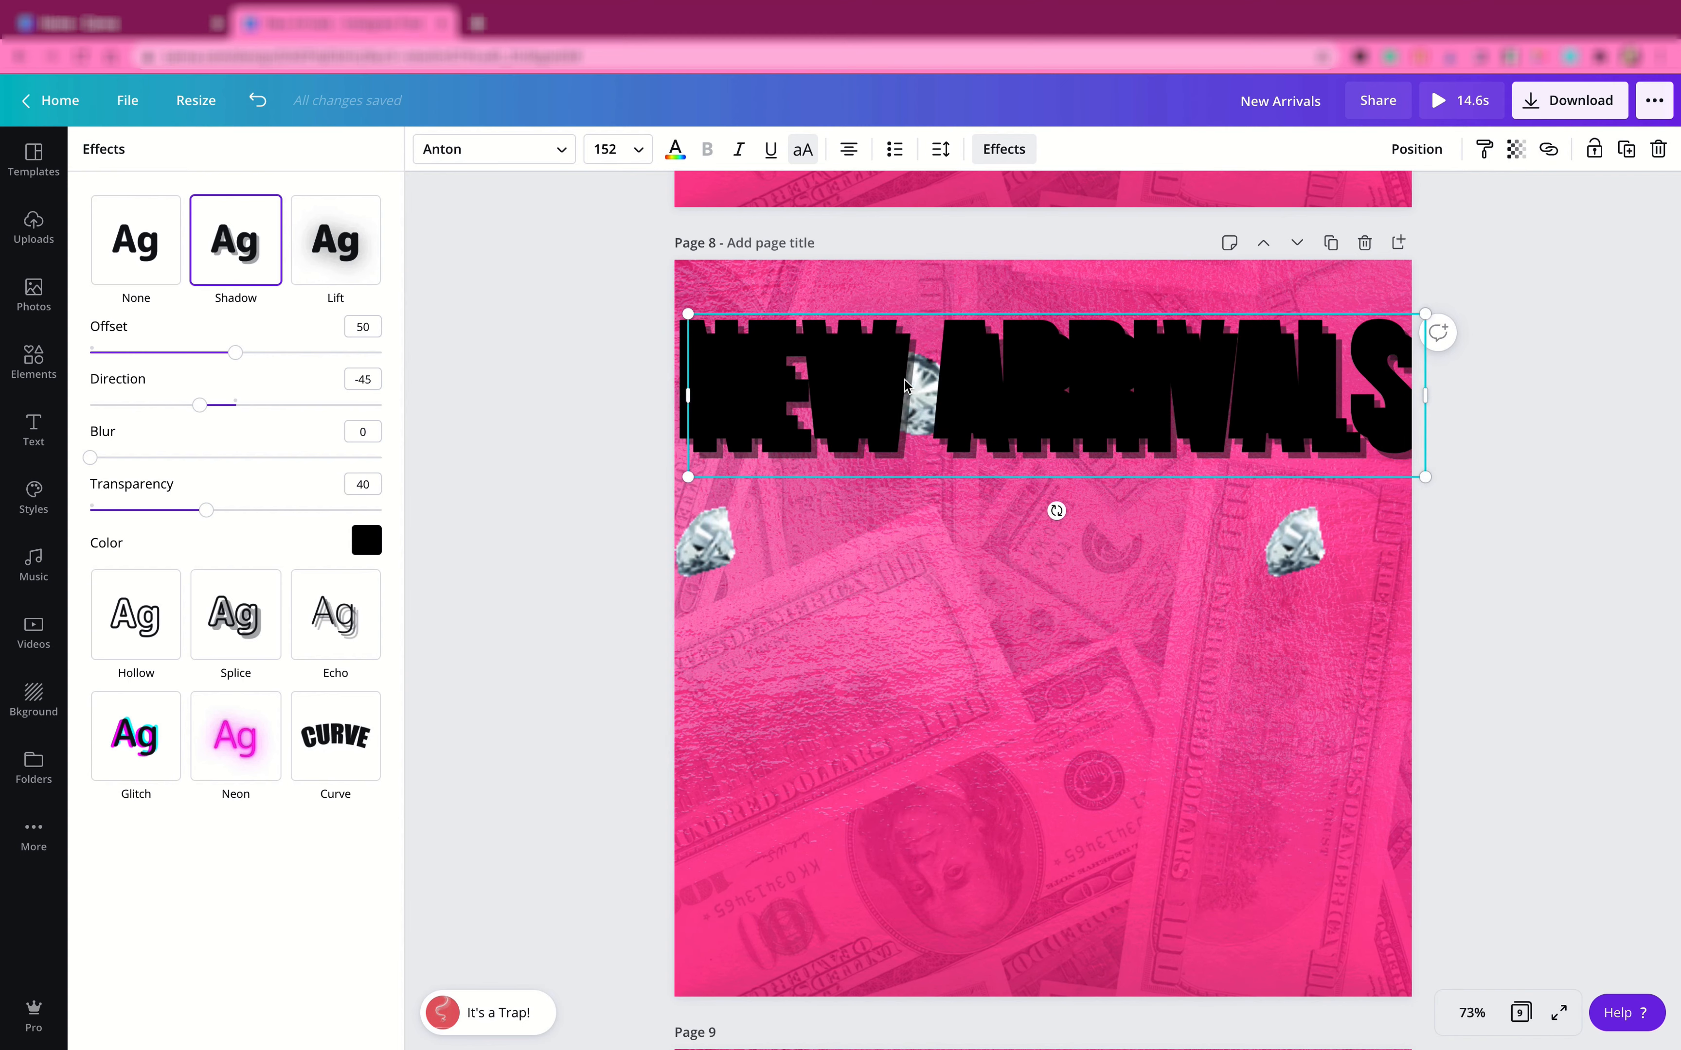
left_click_drag(874, 455, 894, 535)
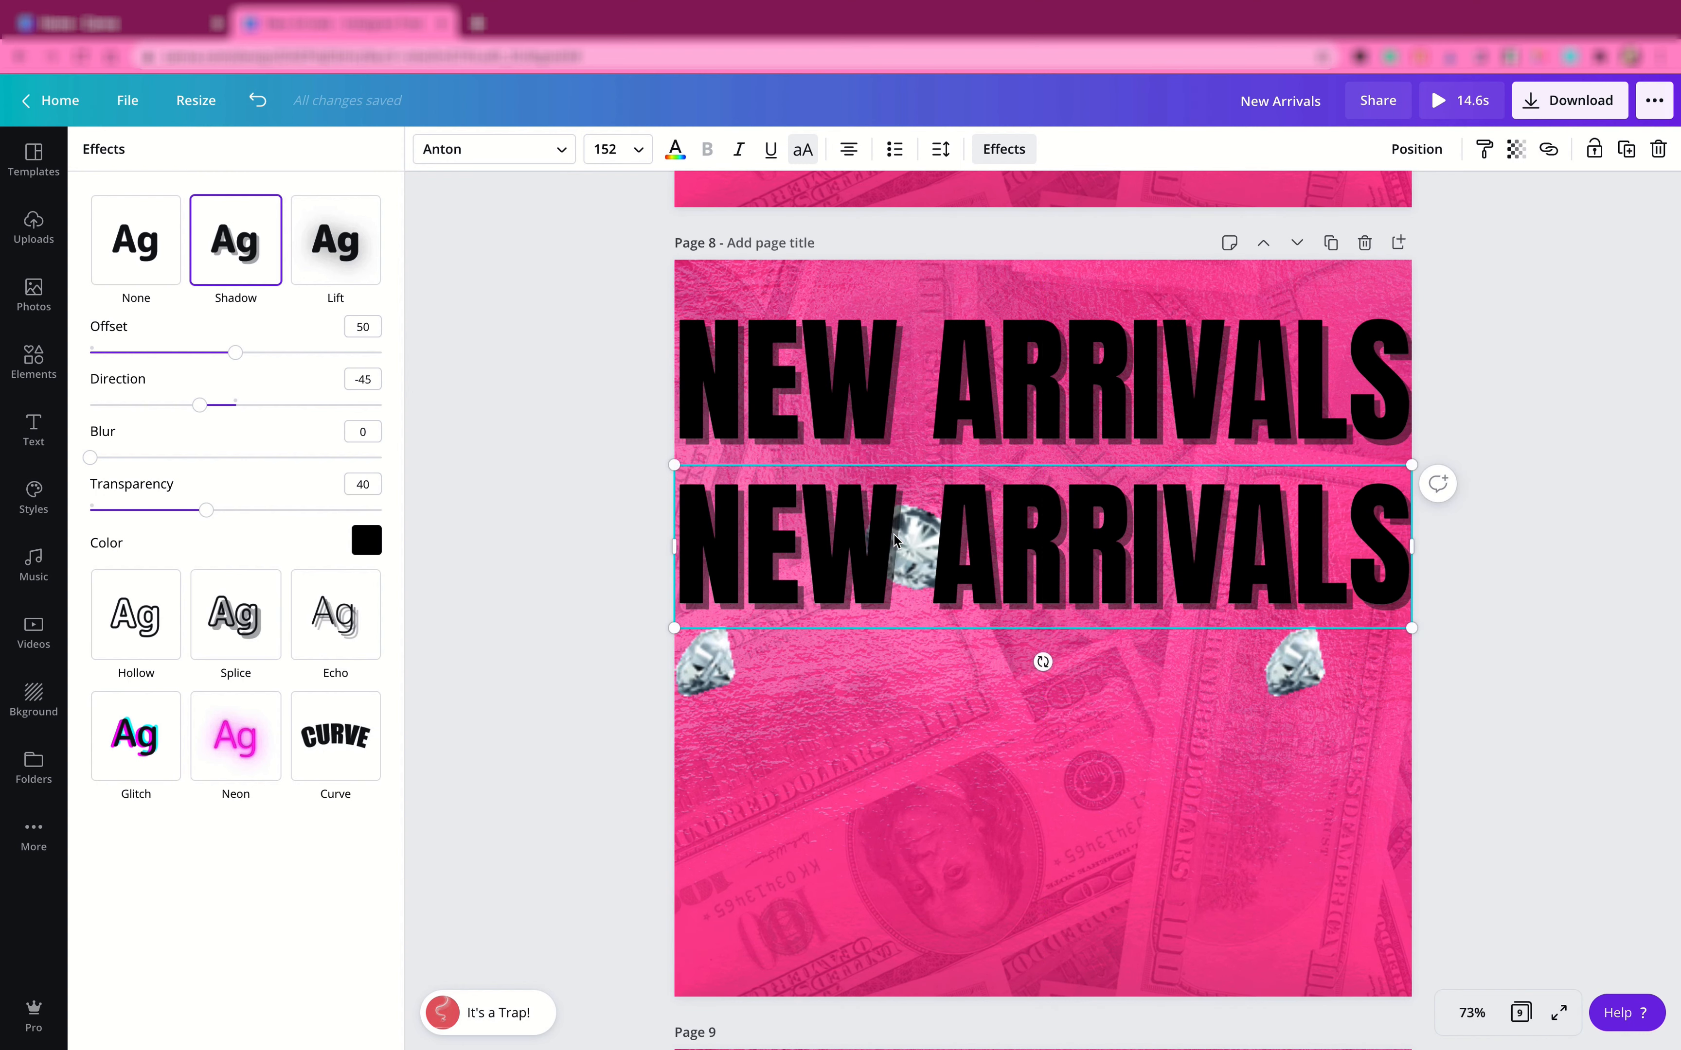
key("ctrl+d")
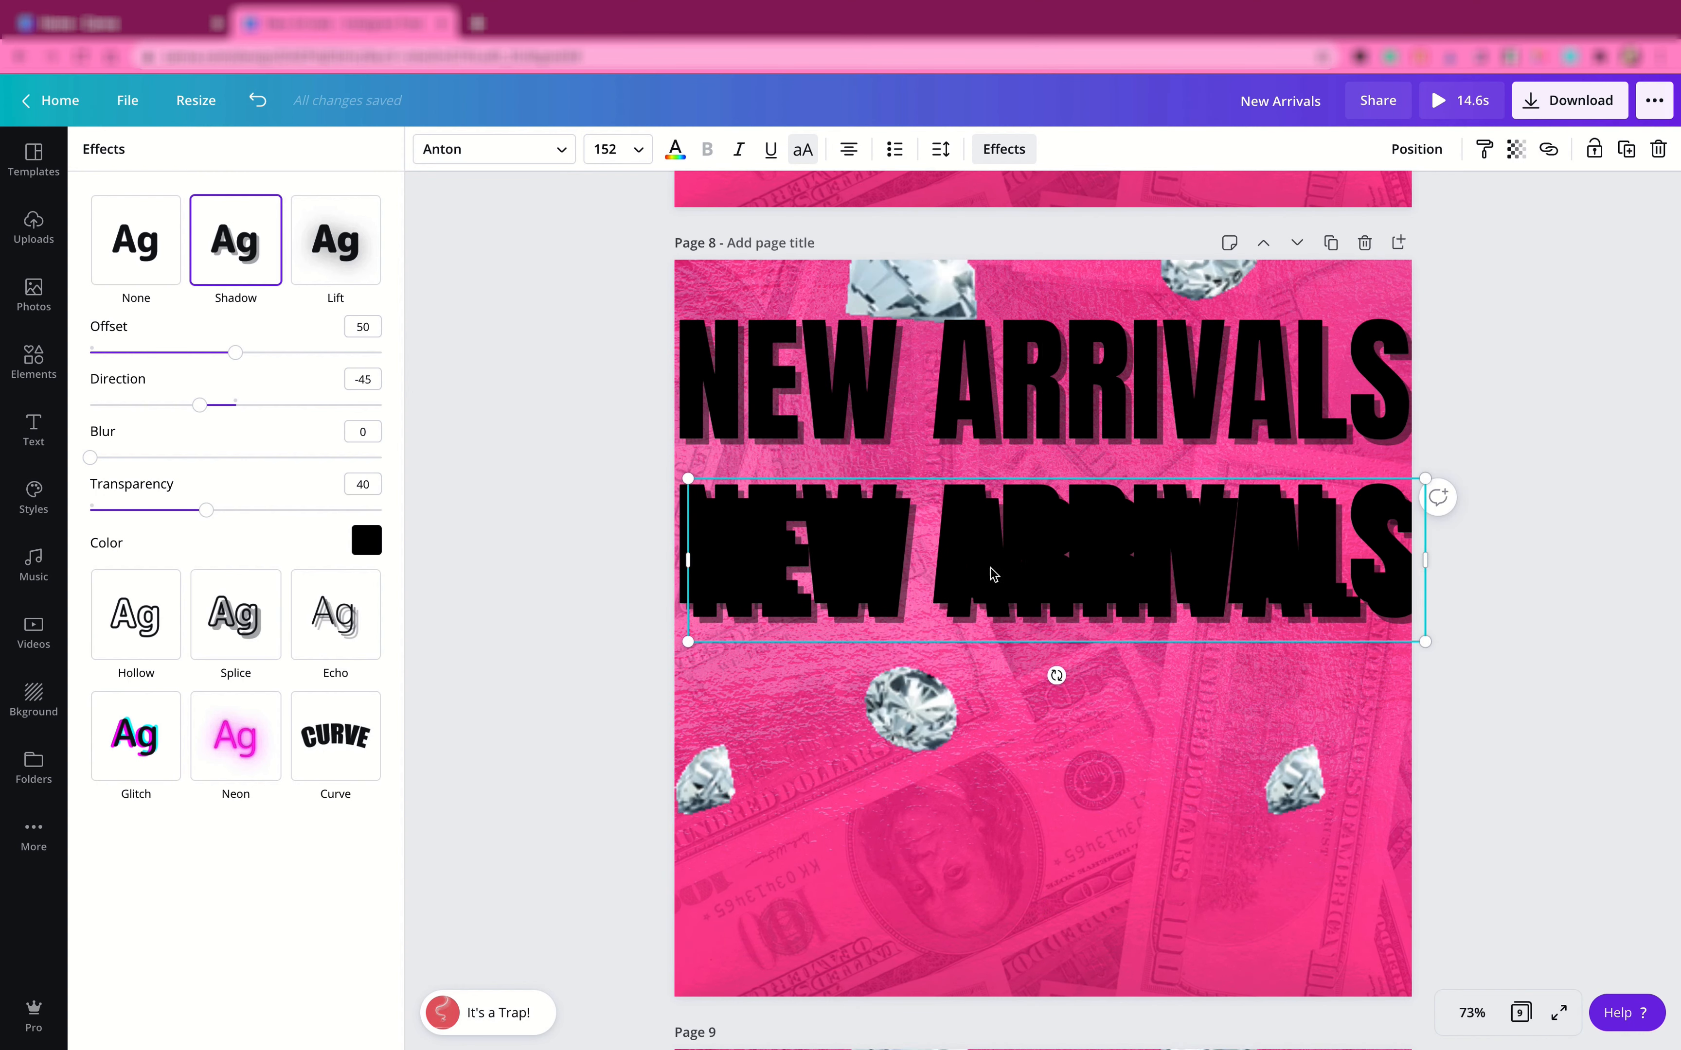
left_click_drag(1000, 590, 983, 743)
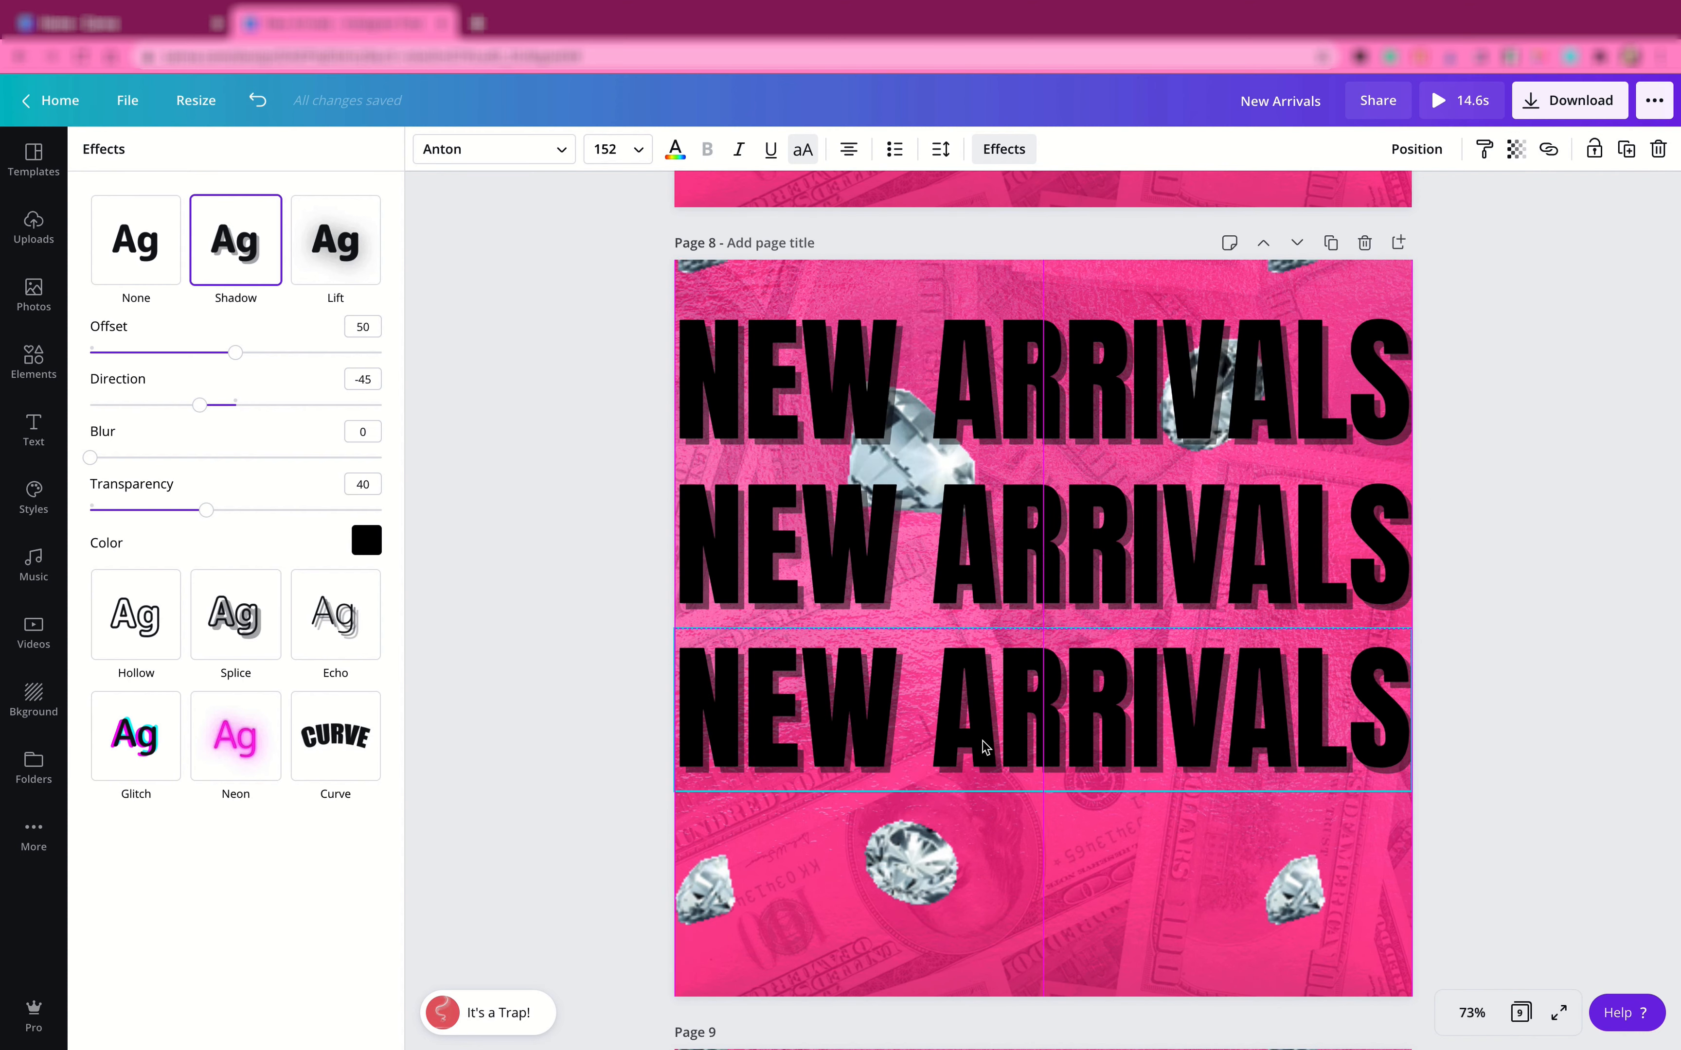
key("ctrl+d")
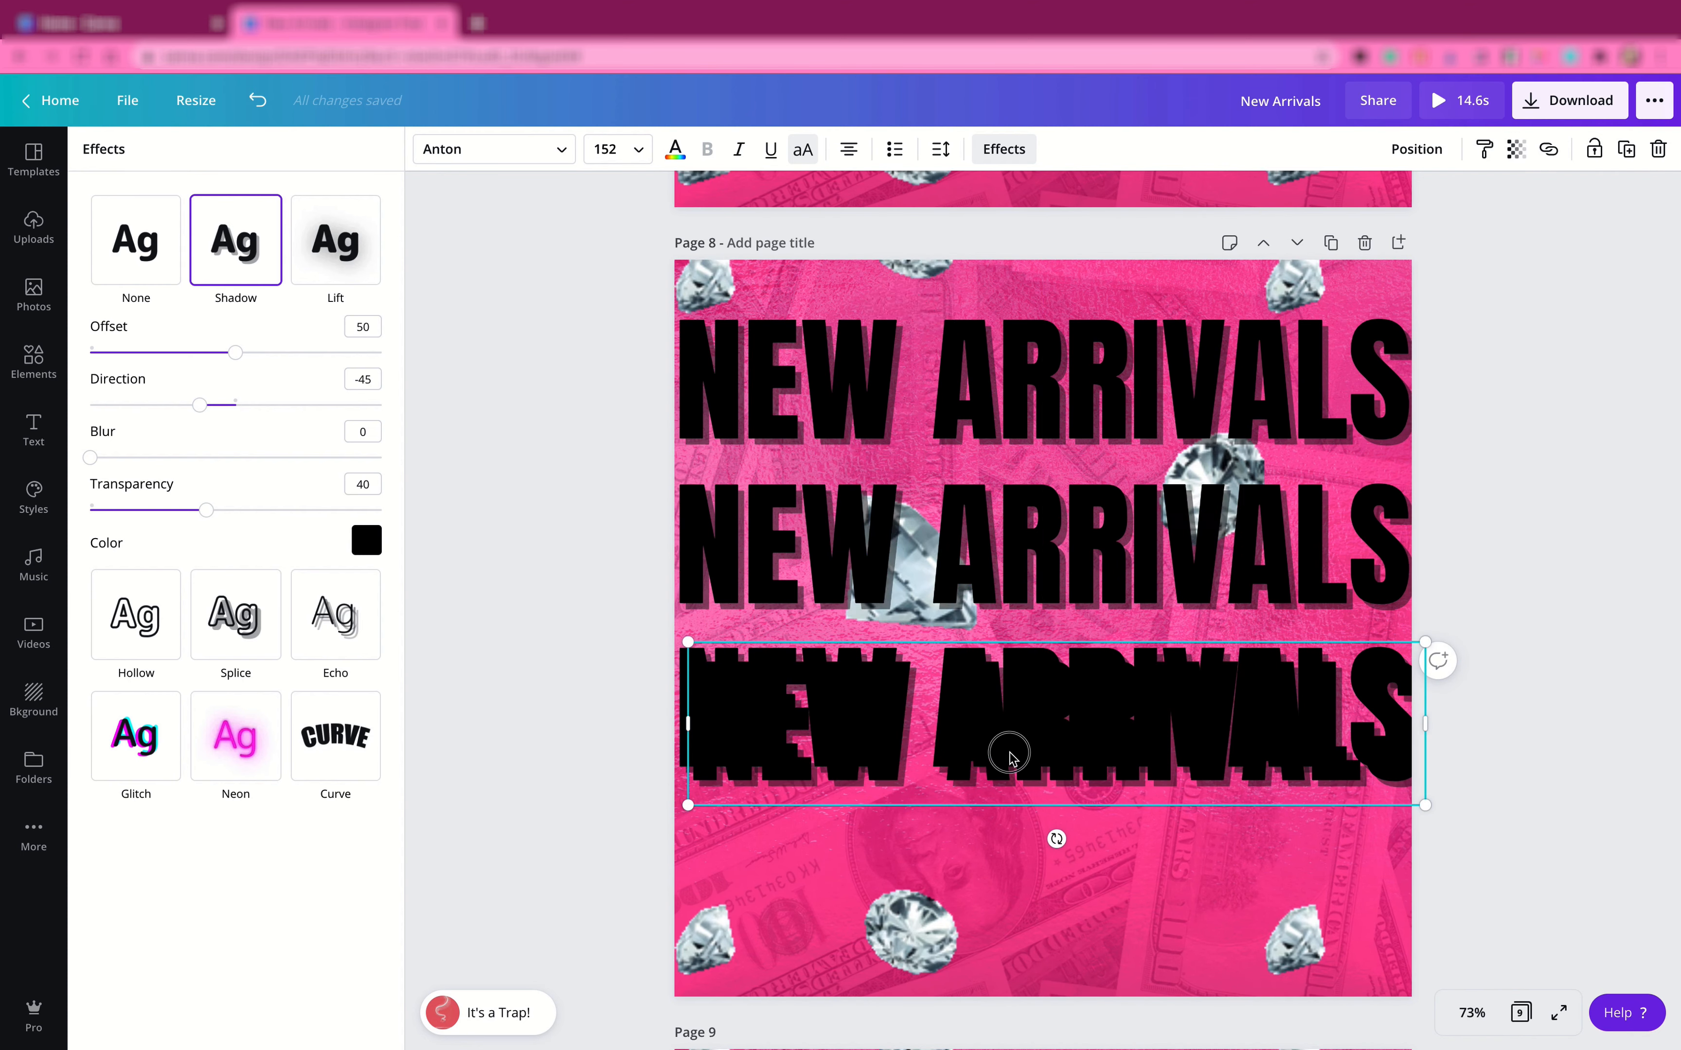
left_click_drag(1007, 840, 1000, 888)
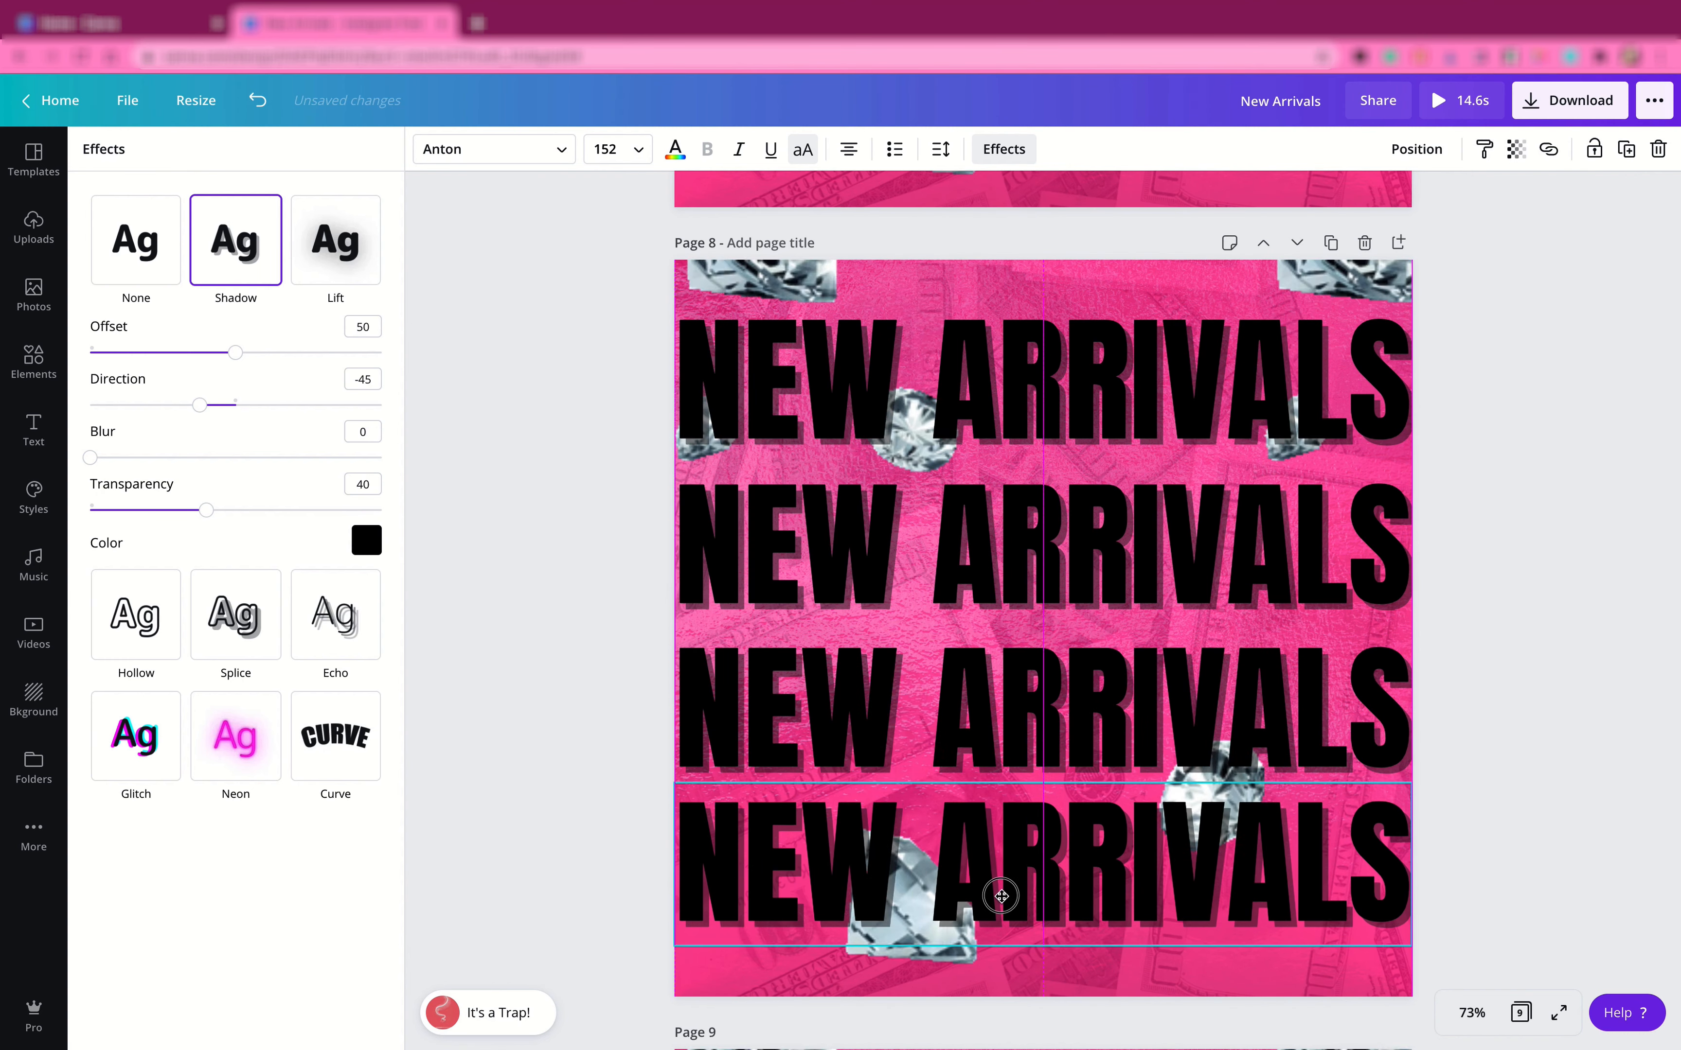
left_click_drag(1001, 896, 1001, 898)
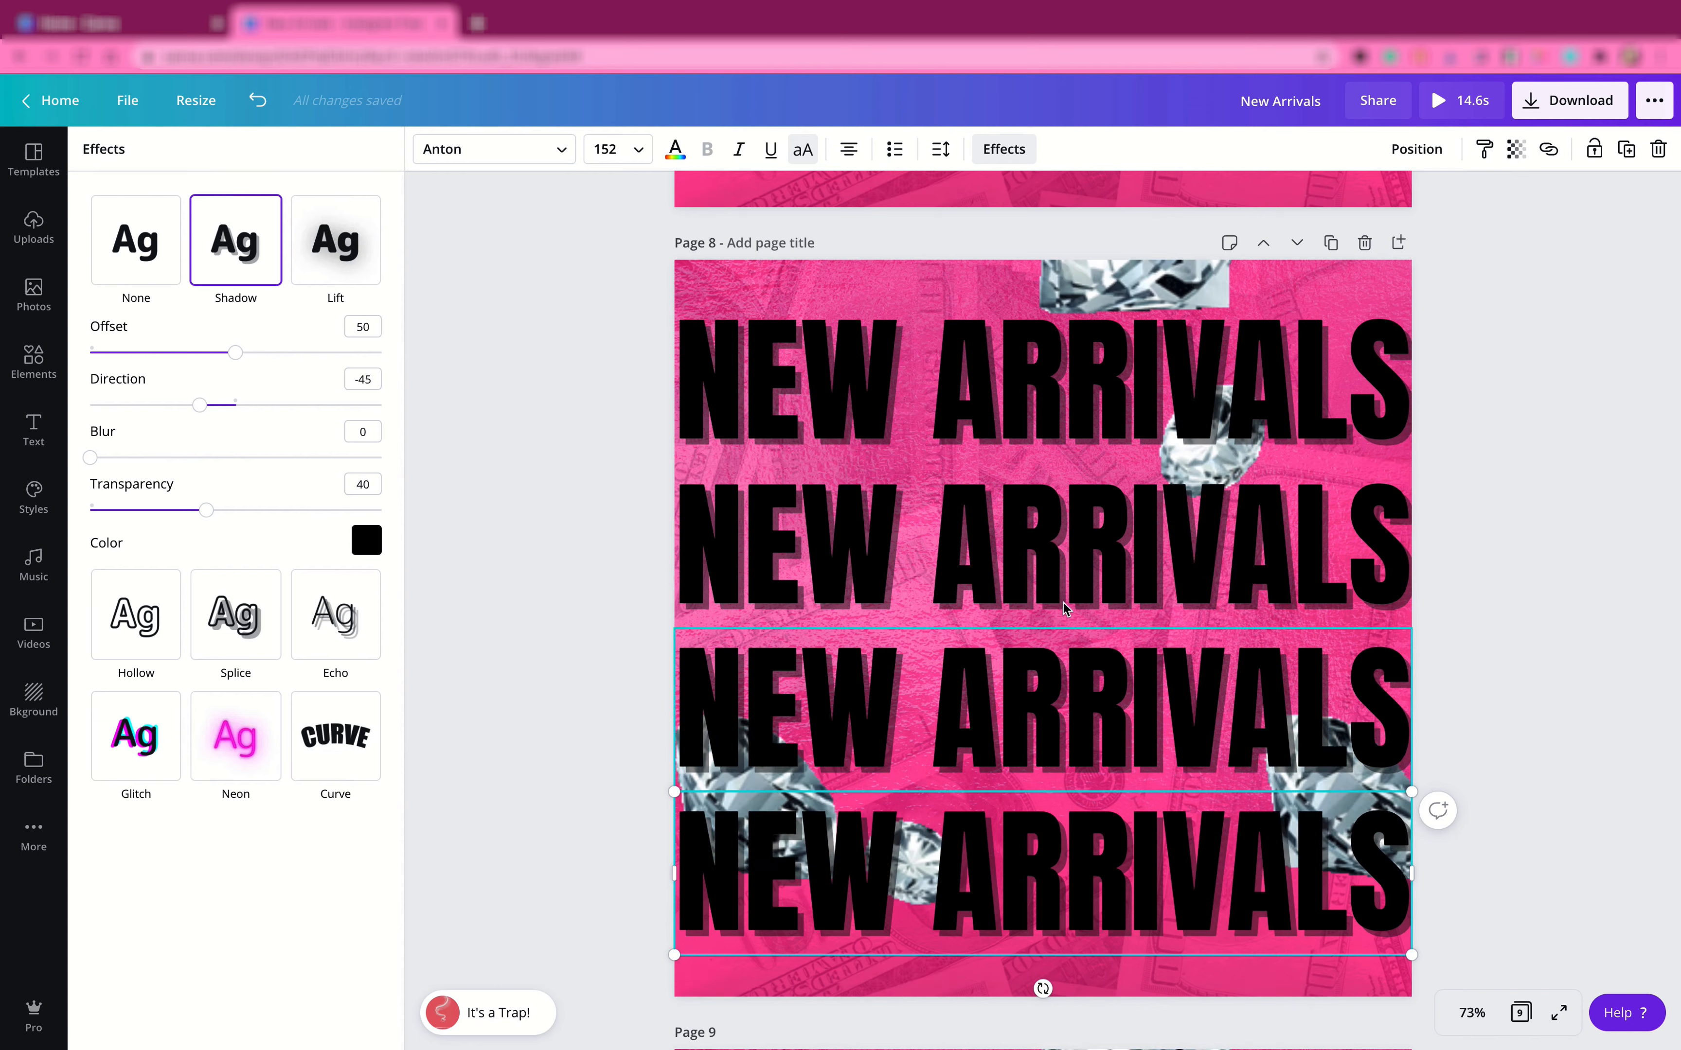
left_click(1060, 397, "shift")
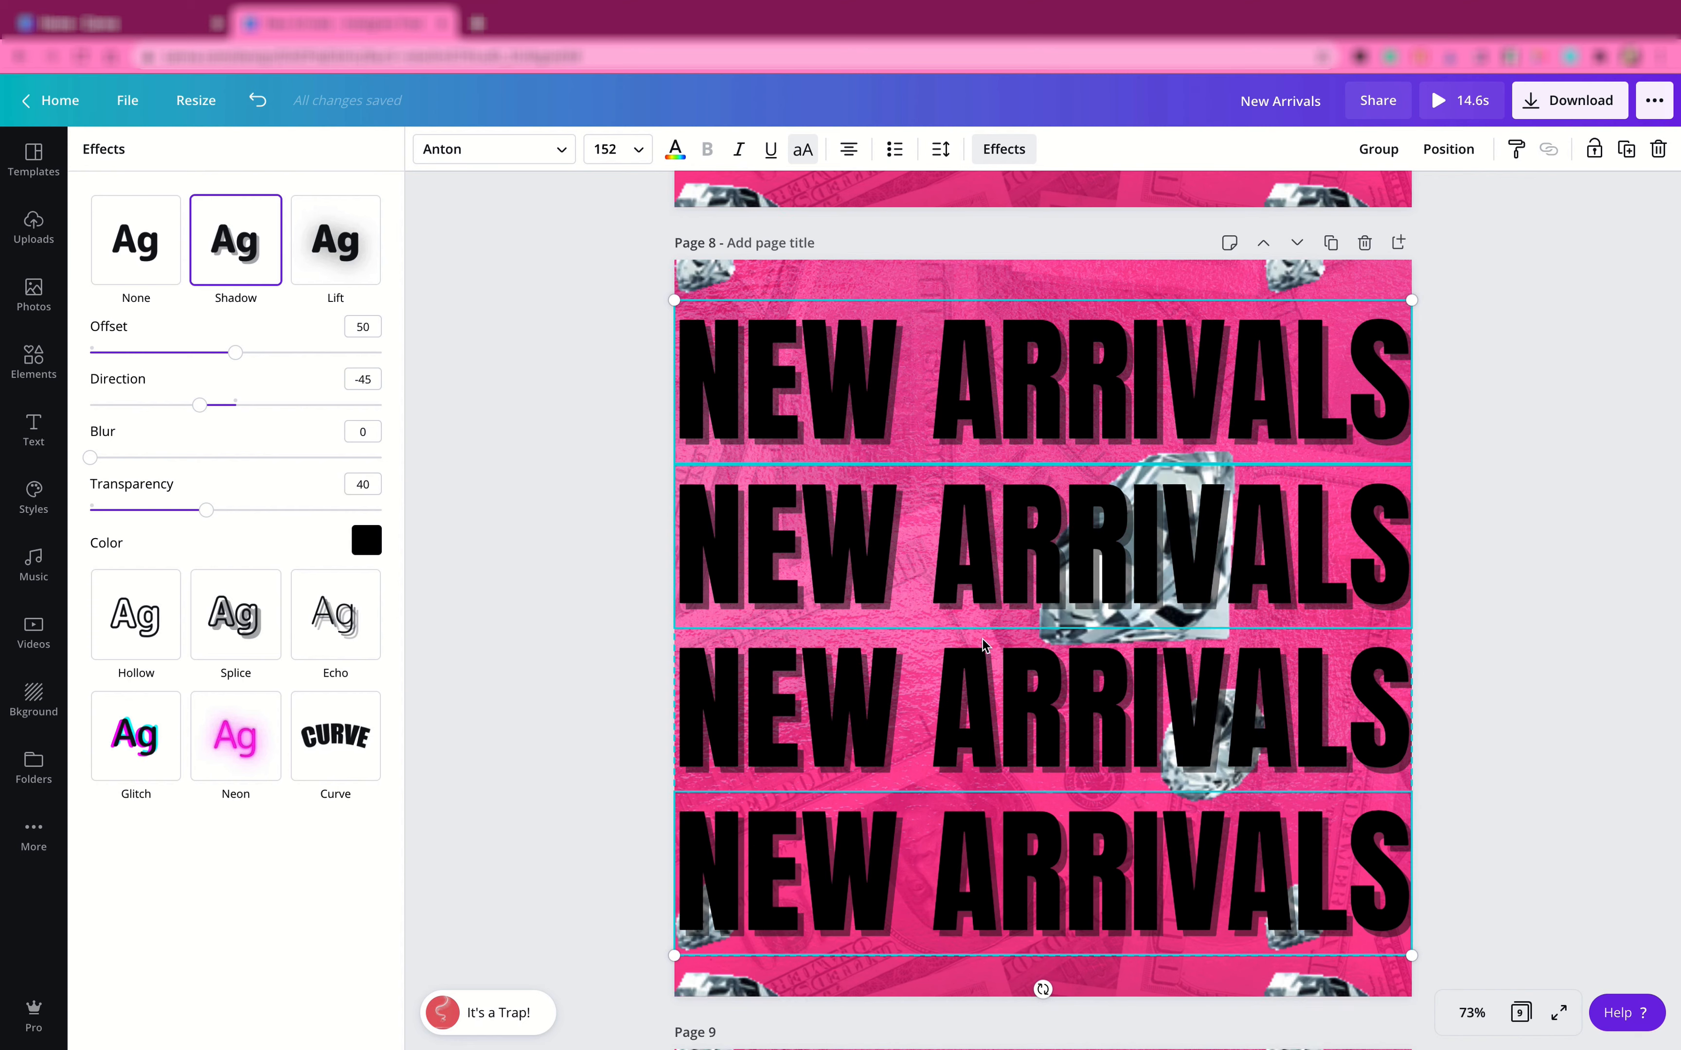
left_click(937, 848, "shift")
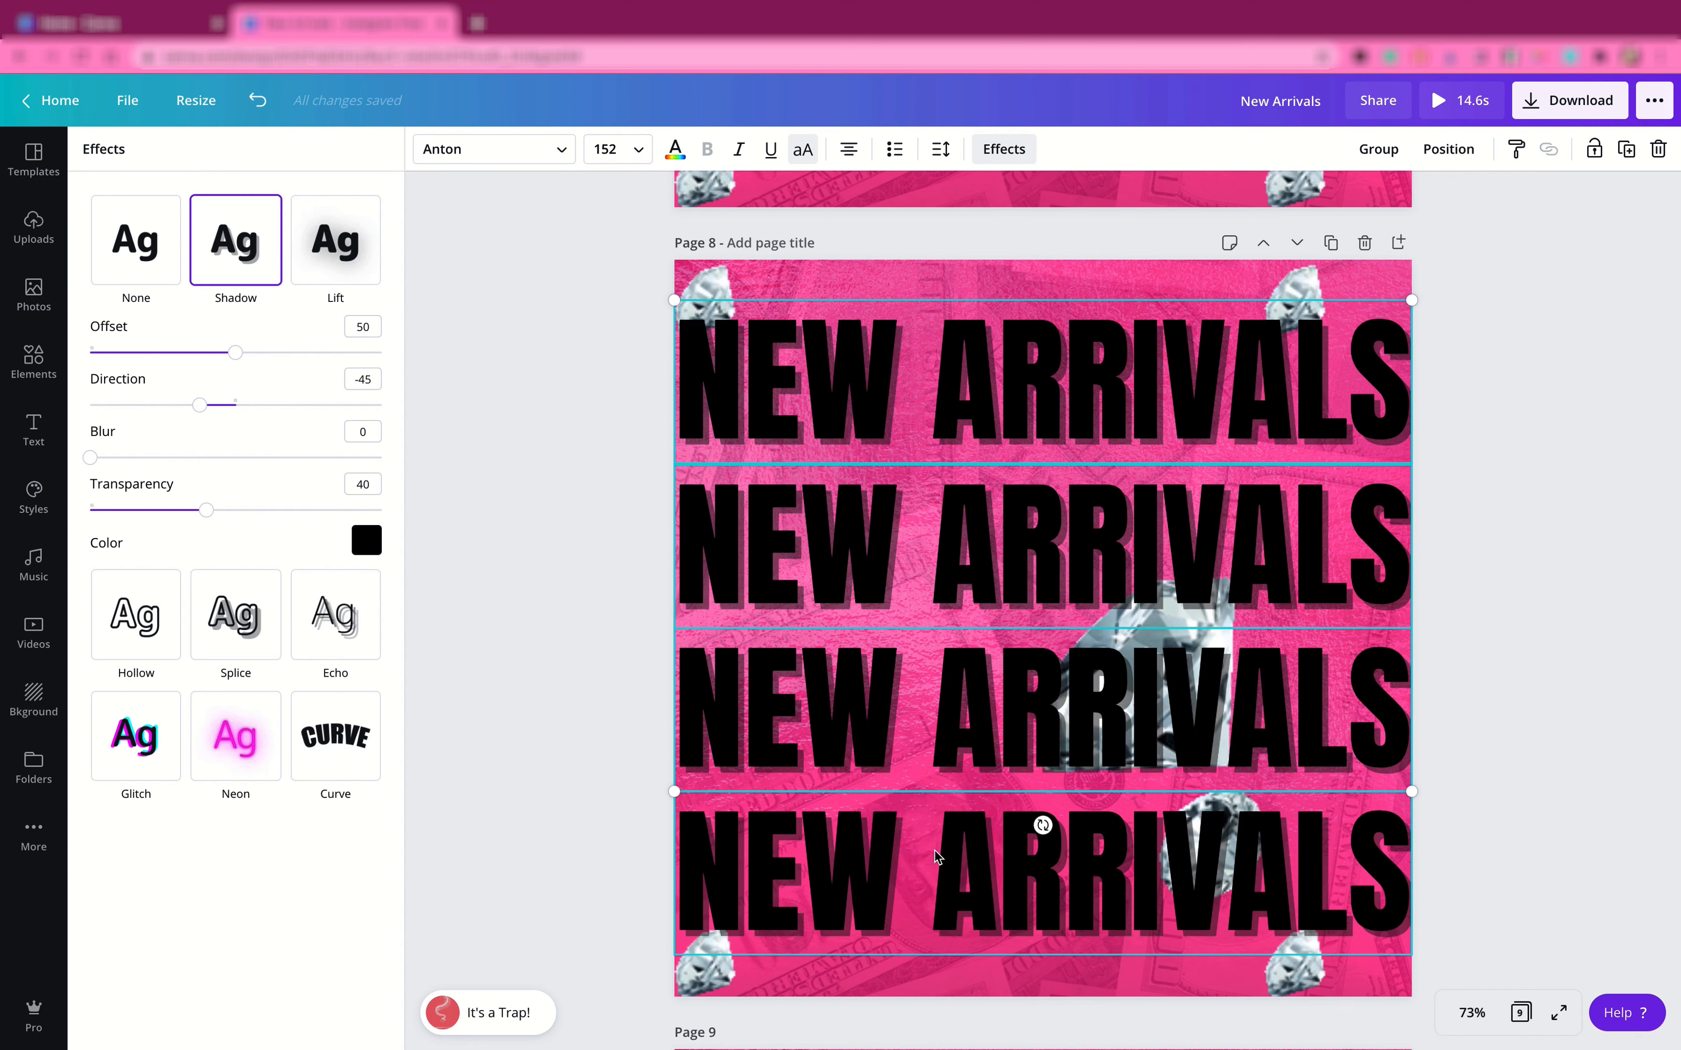
left_click(1379, 150)
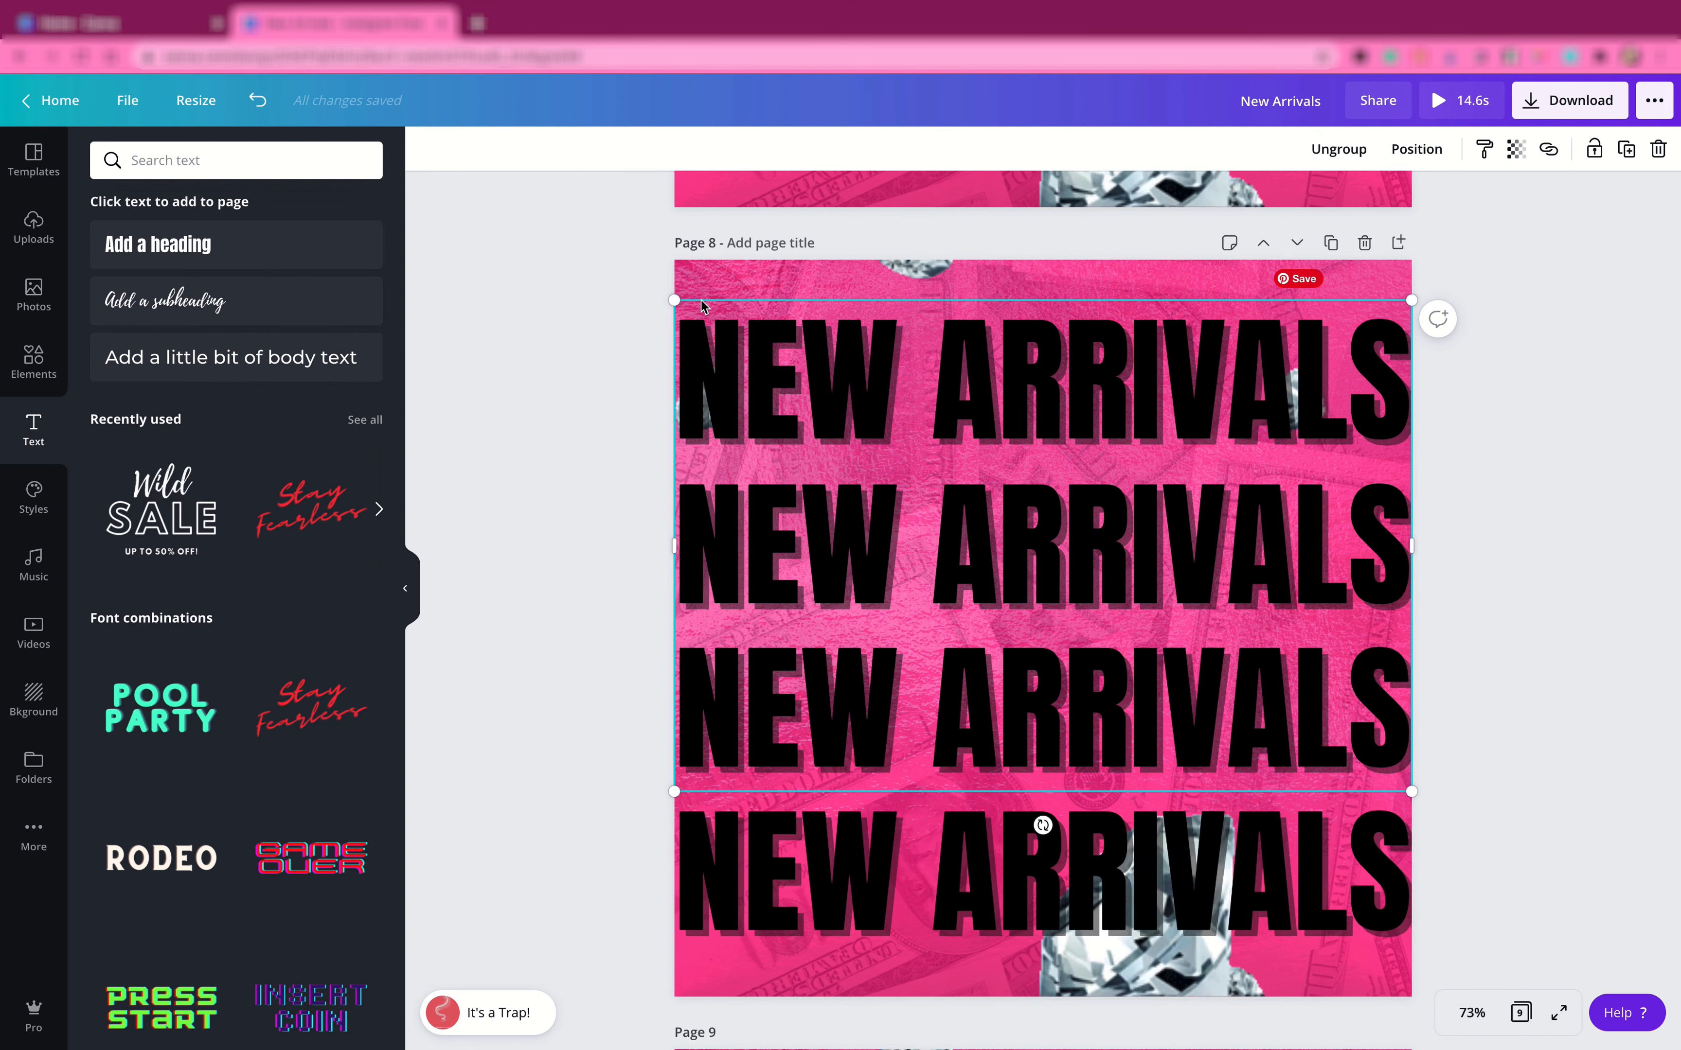
left_click(275, 107)
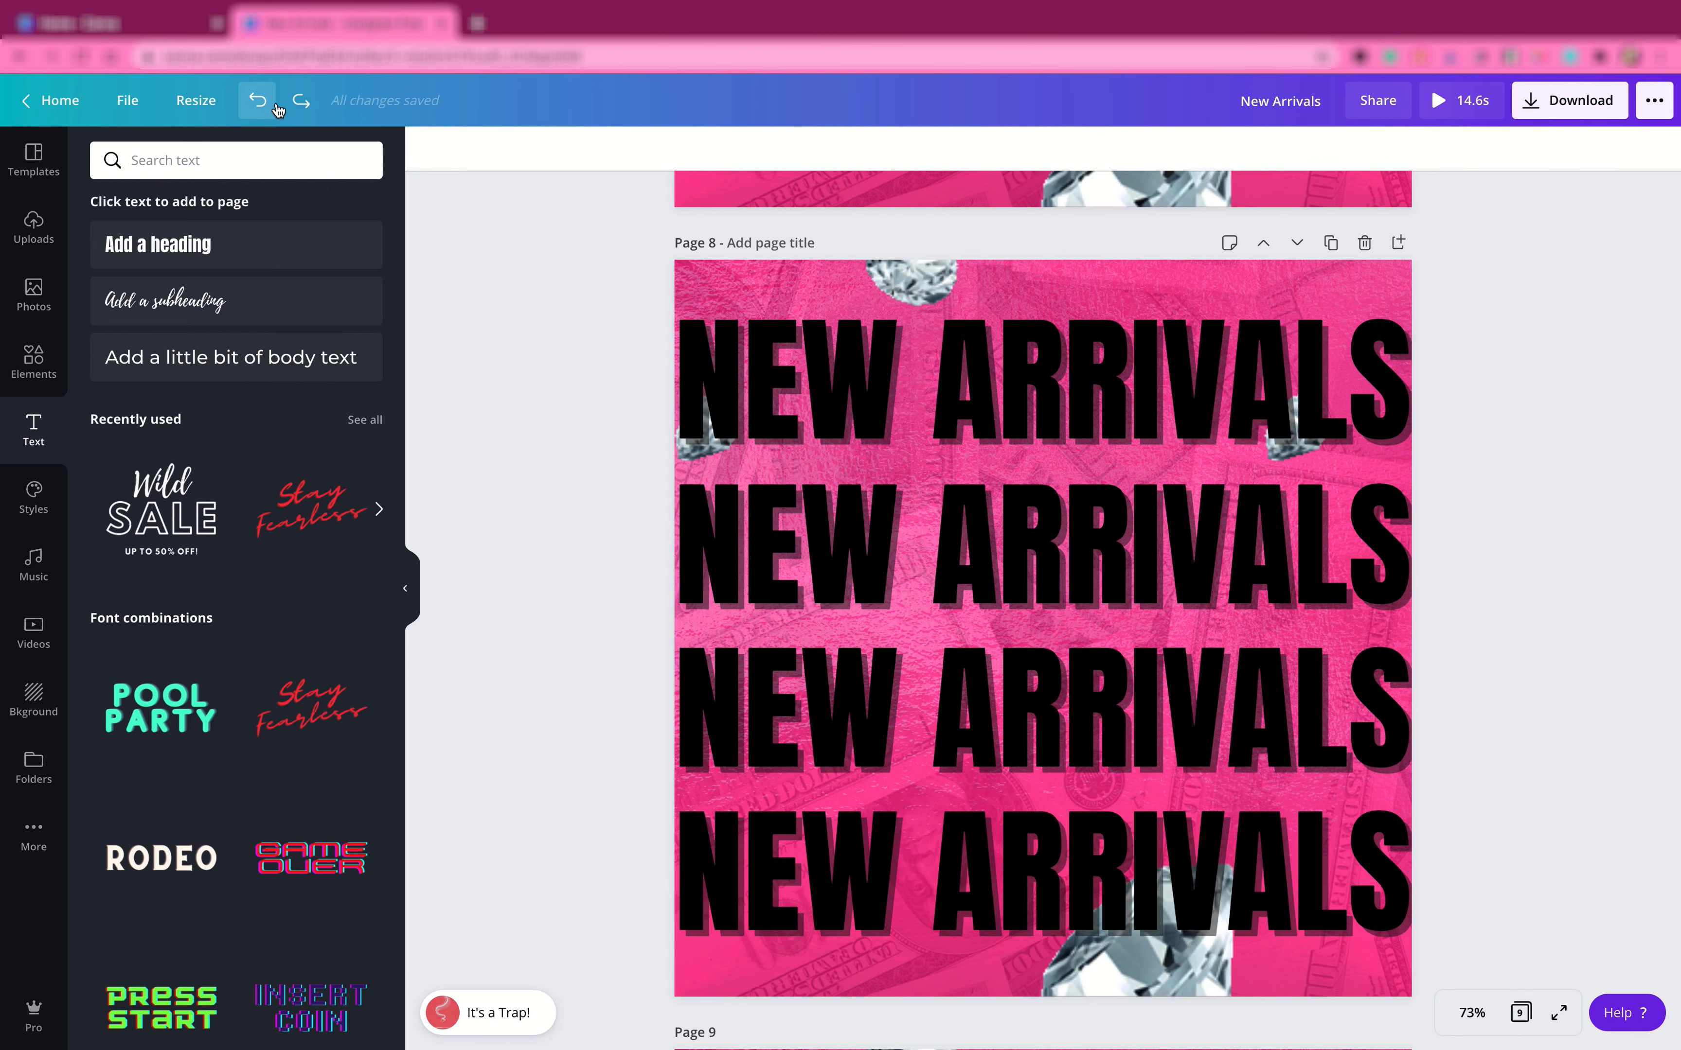
- Send the four NEW ARRIVALS lines backward behind the diamonds as one group, and ungroup them
left_click(774, 360)
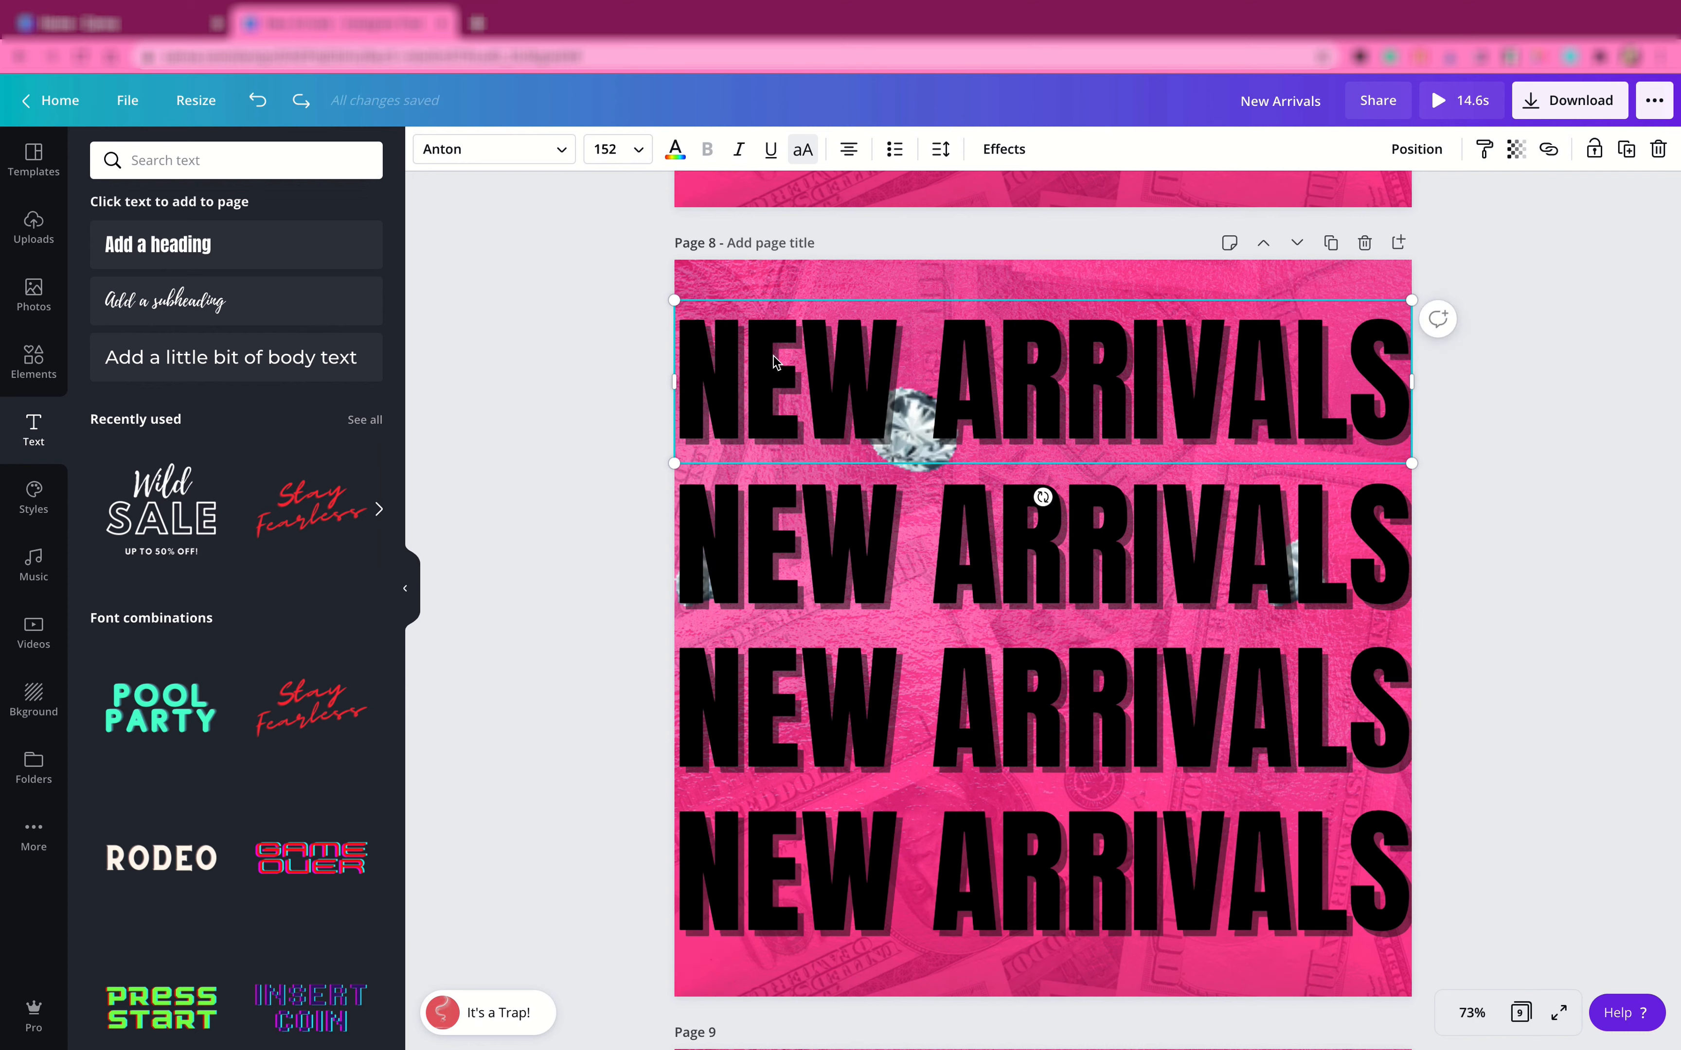
left_click(797, 575, "shift")
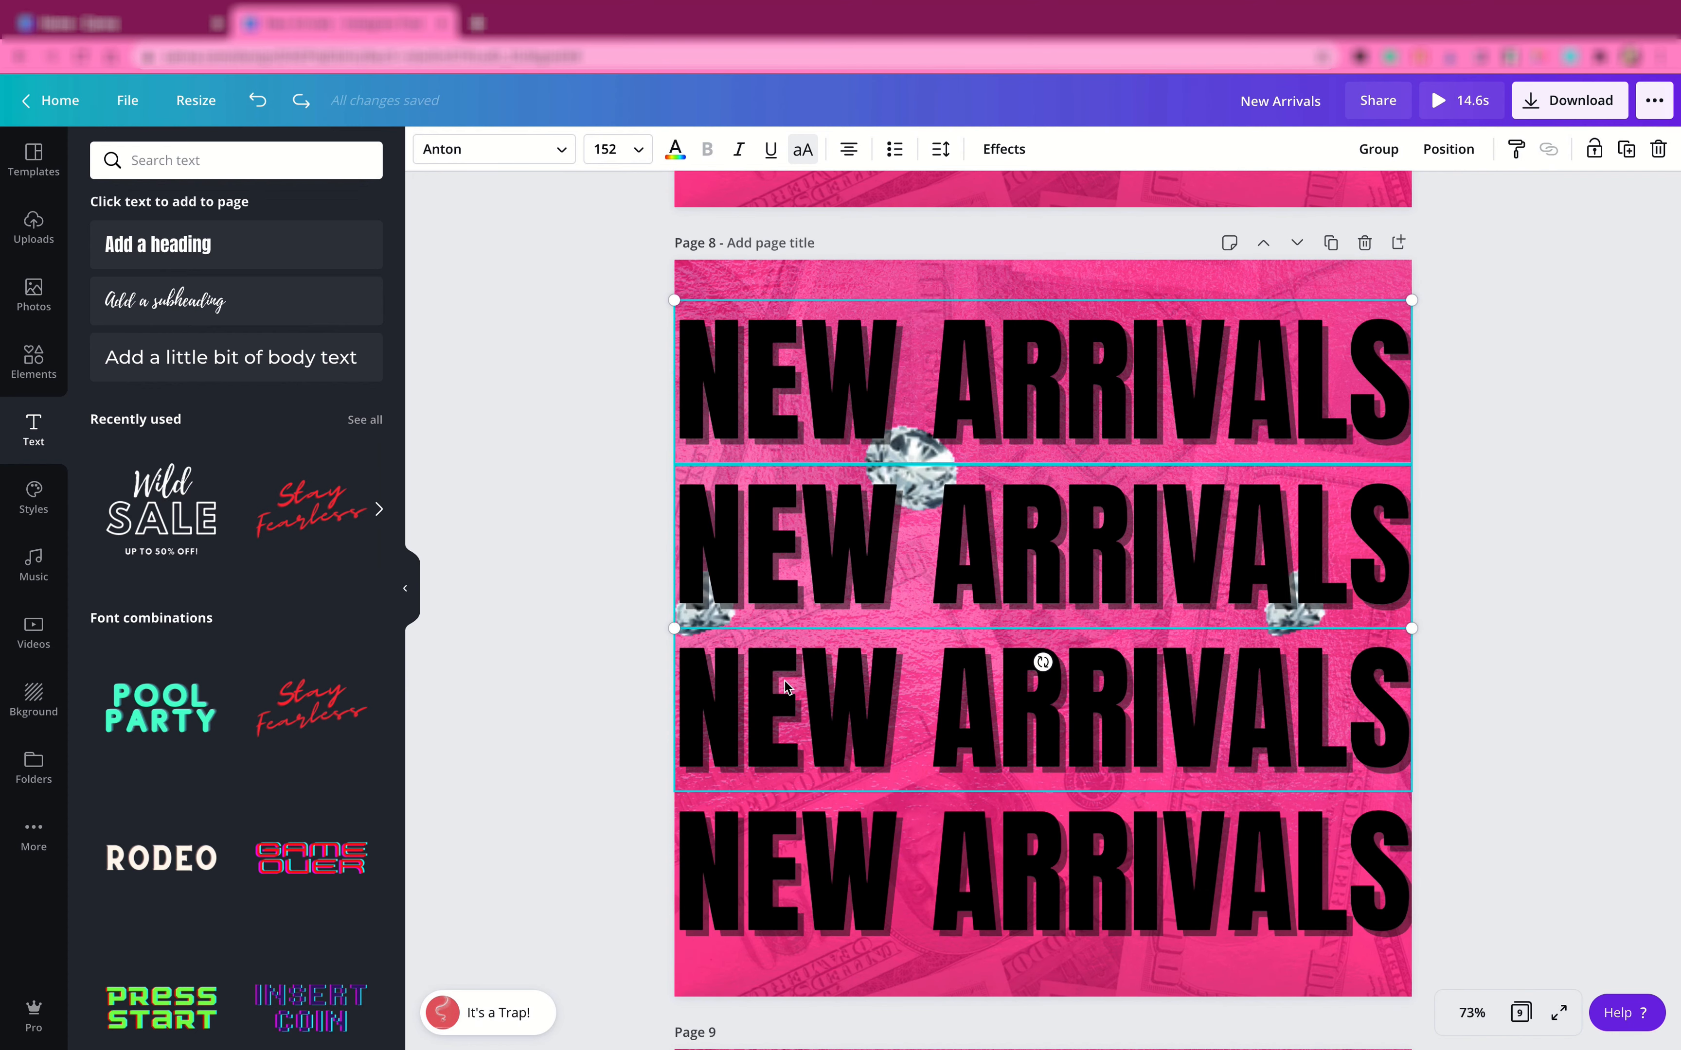
left_click(790, 807, "shift")
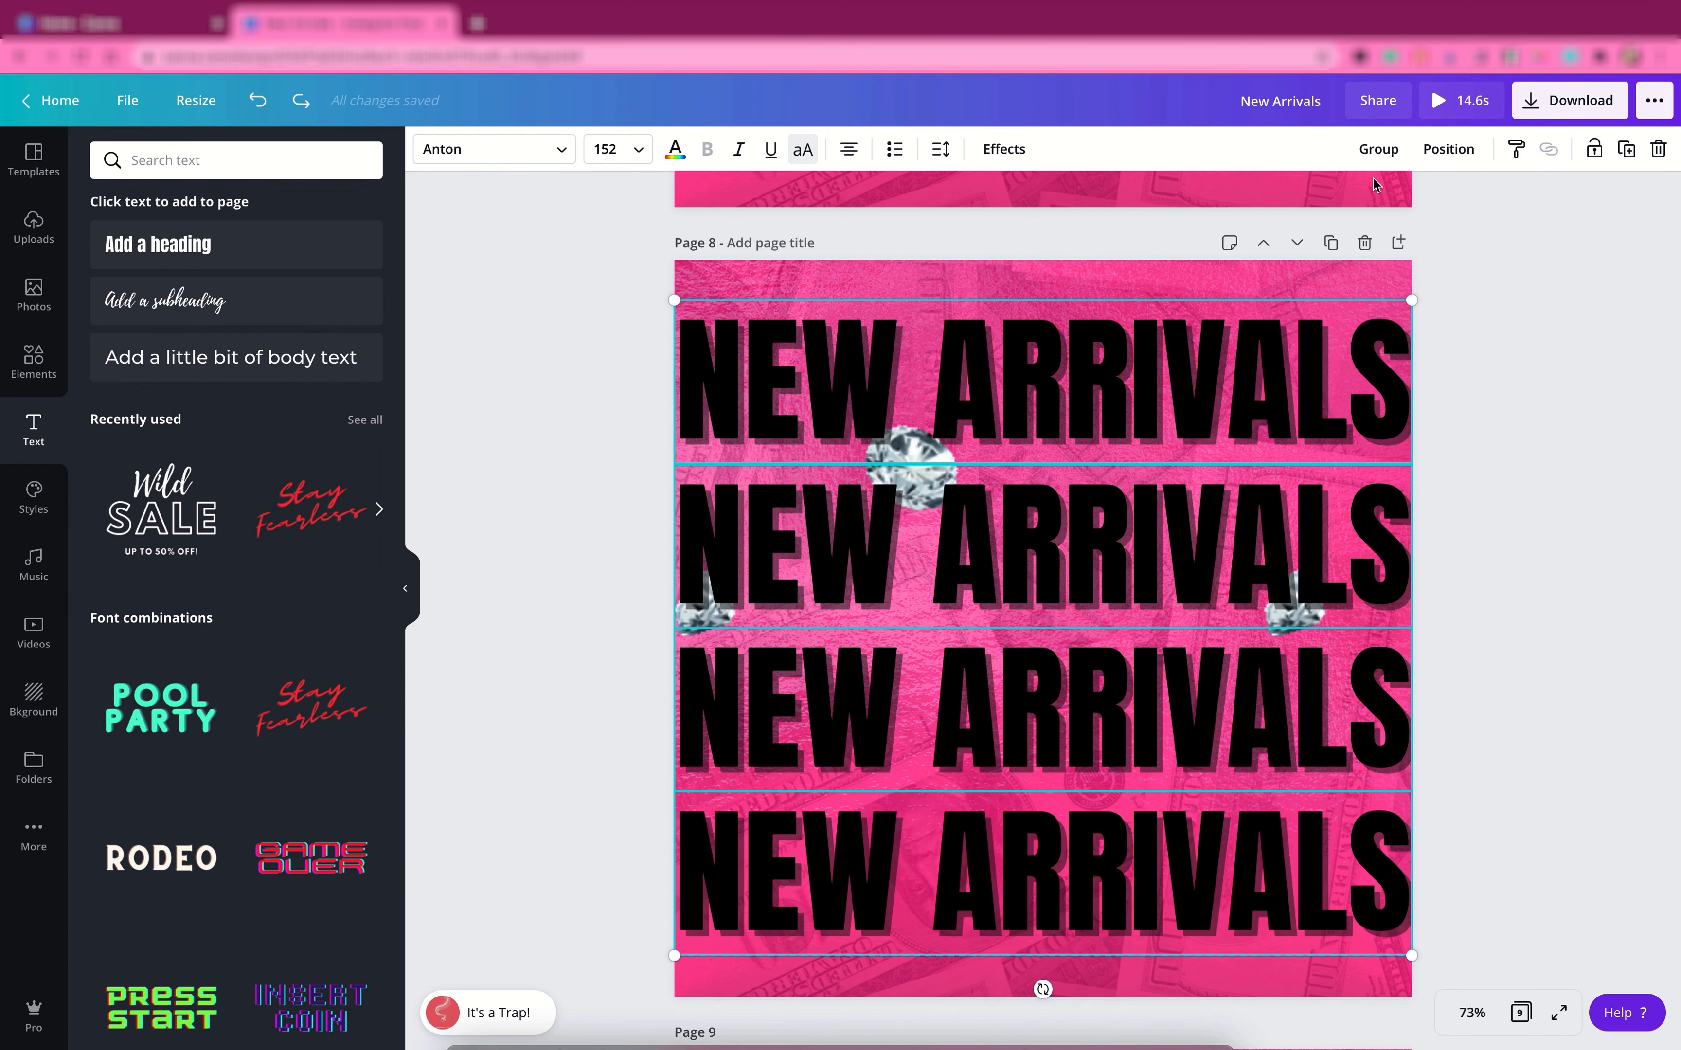
left_click(1376, 150)
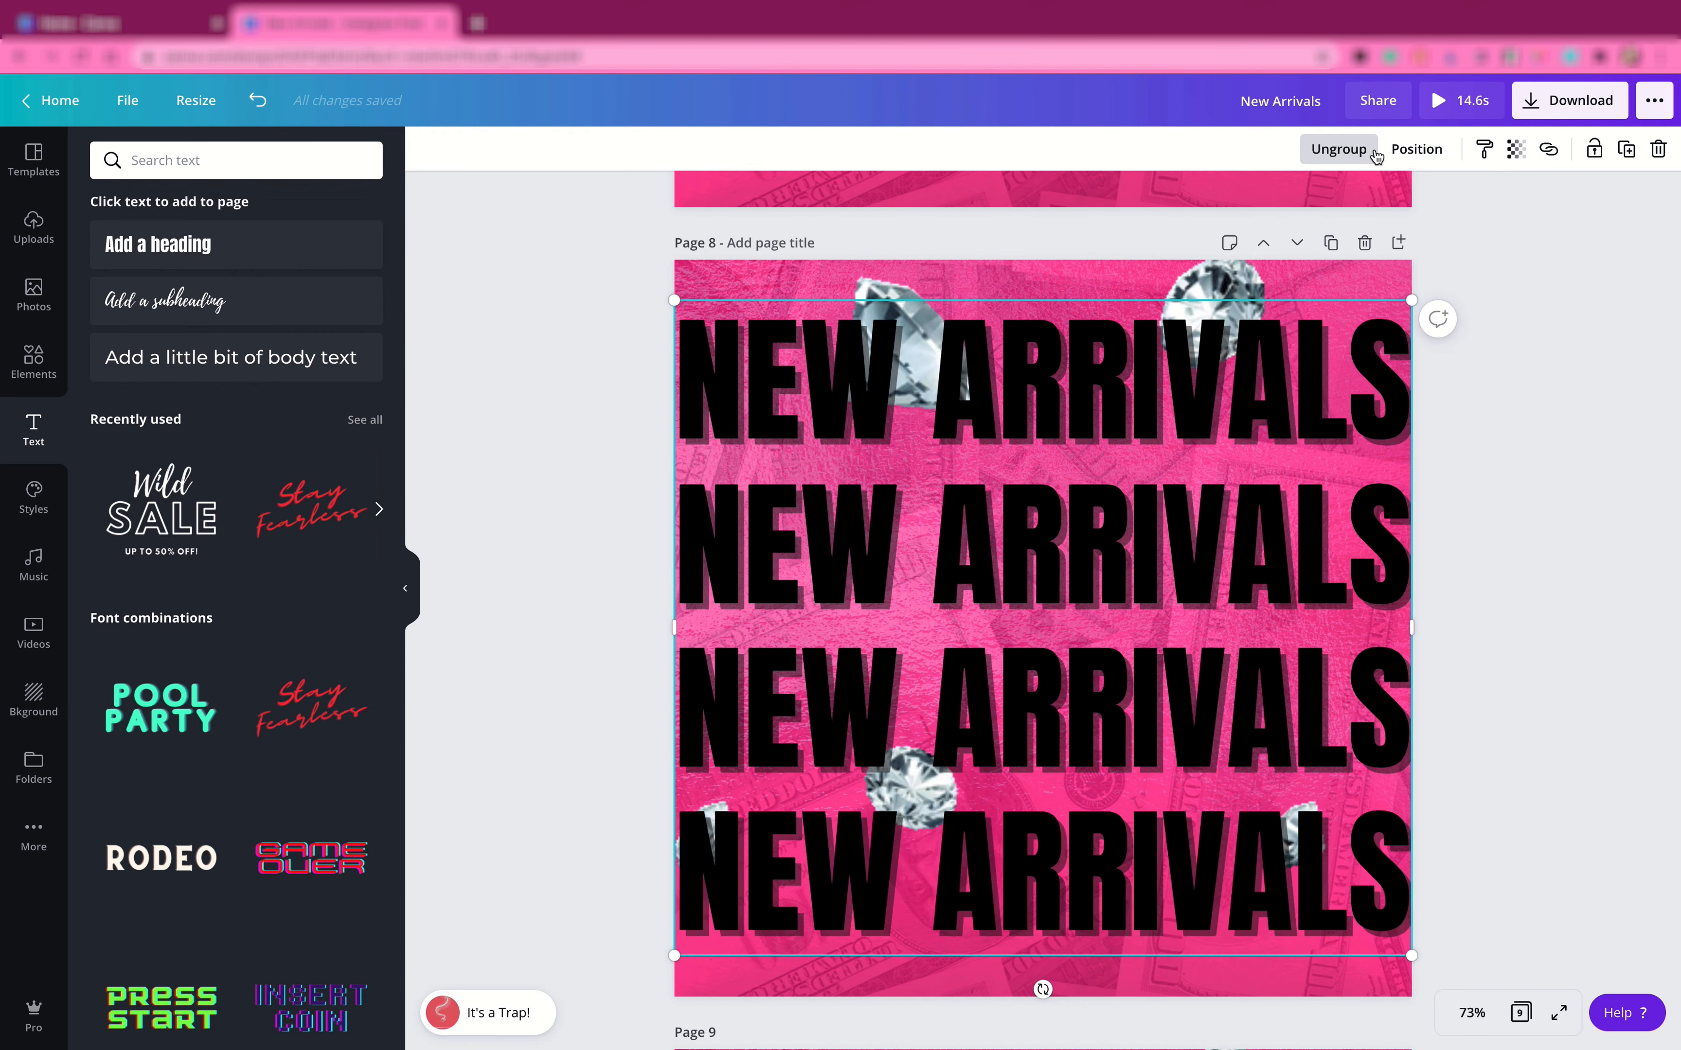
left_click(1412, 152)
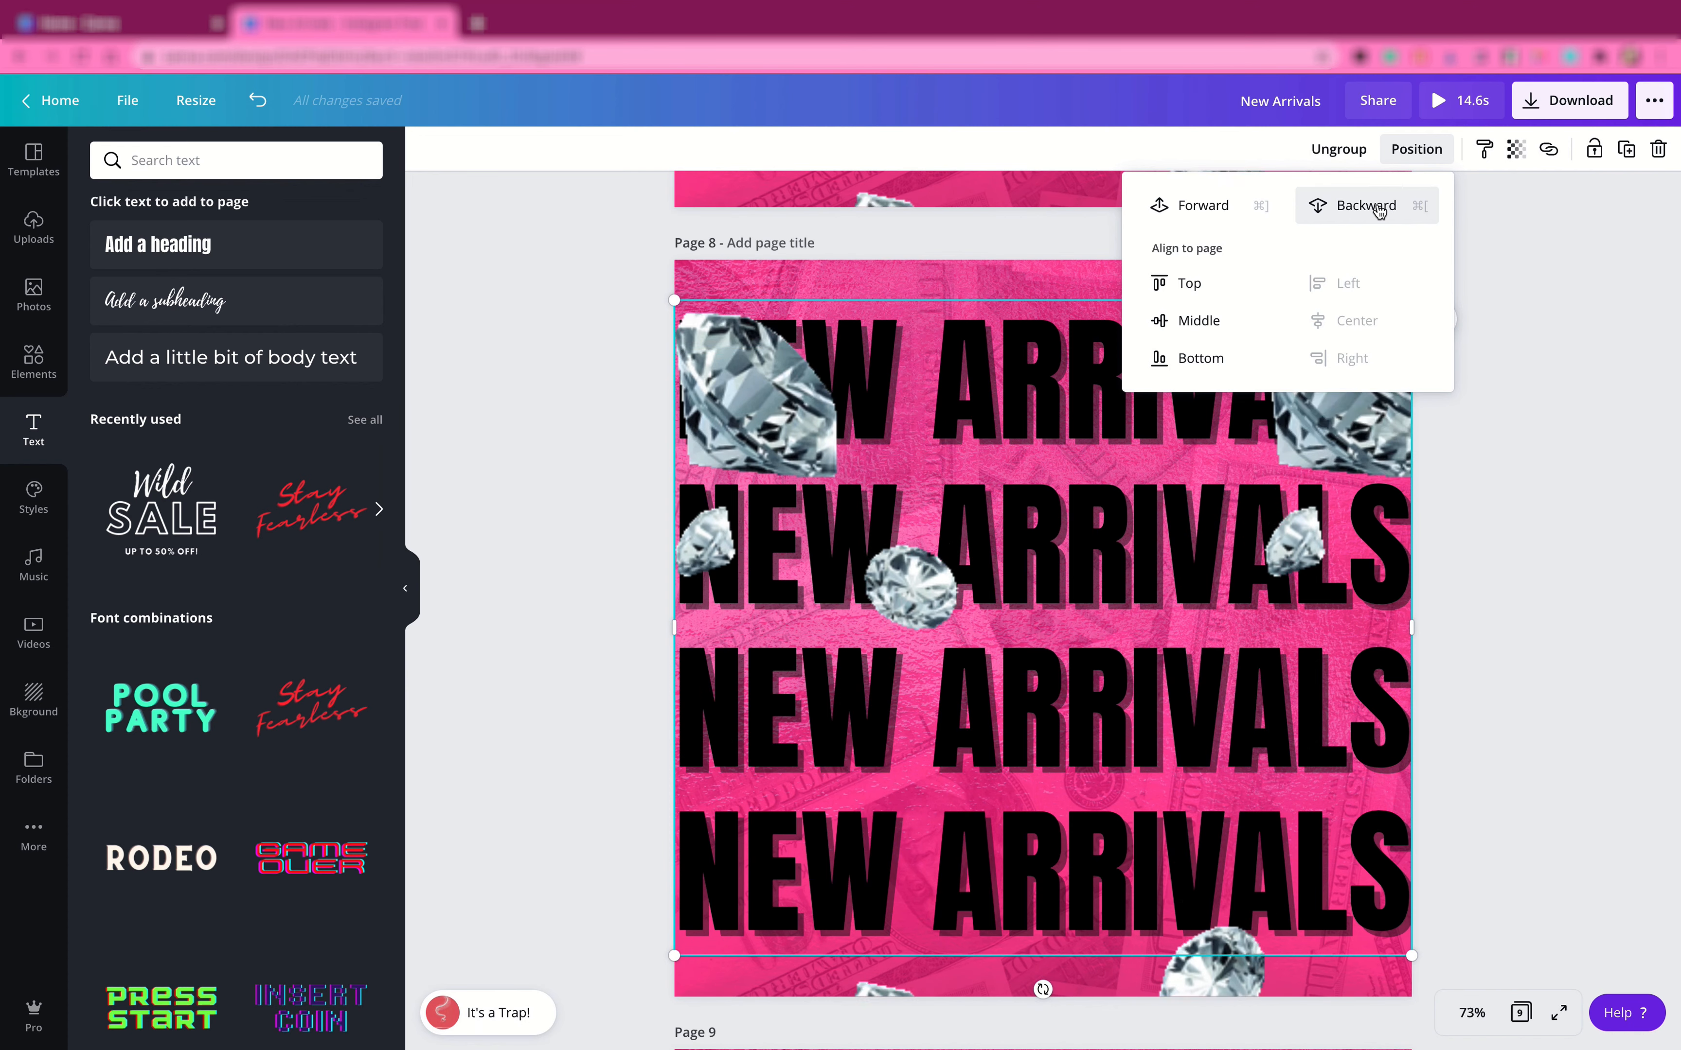
left_click(1326, 149)
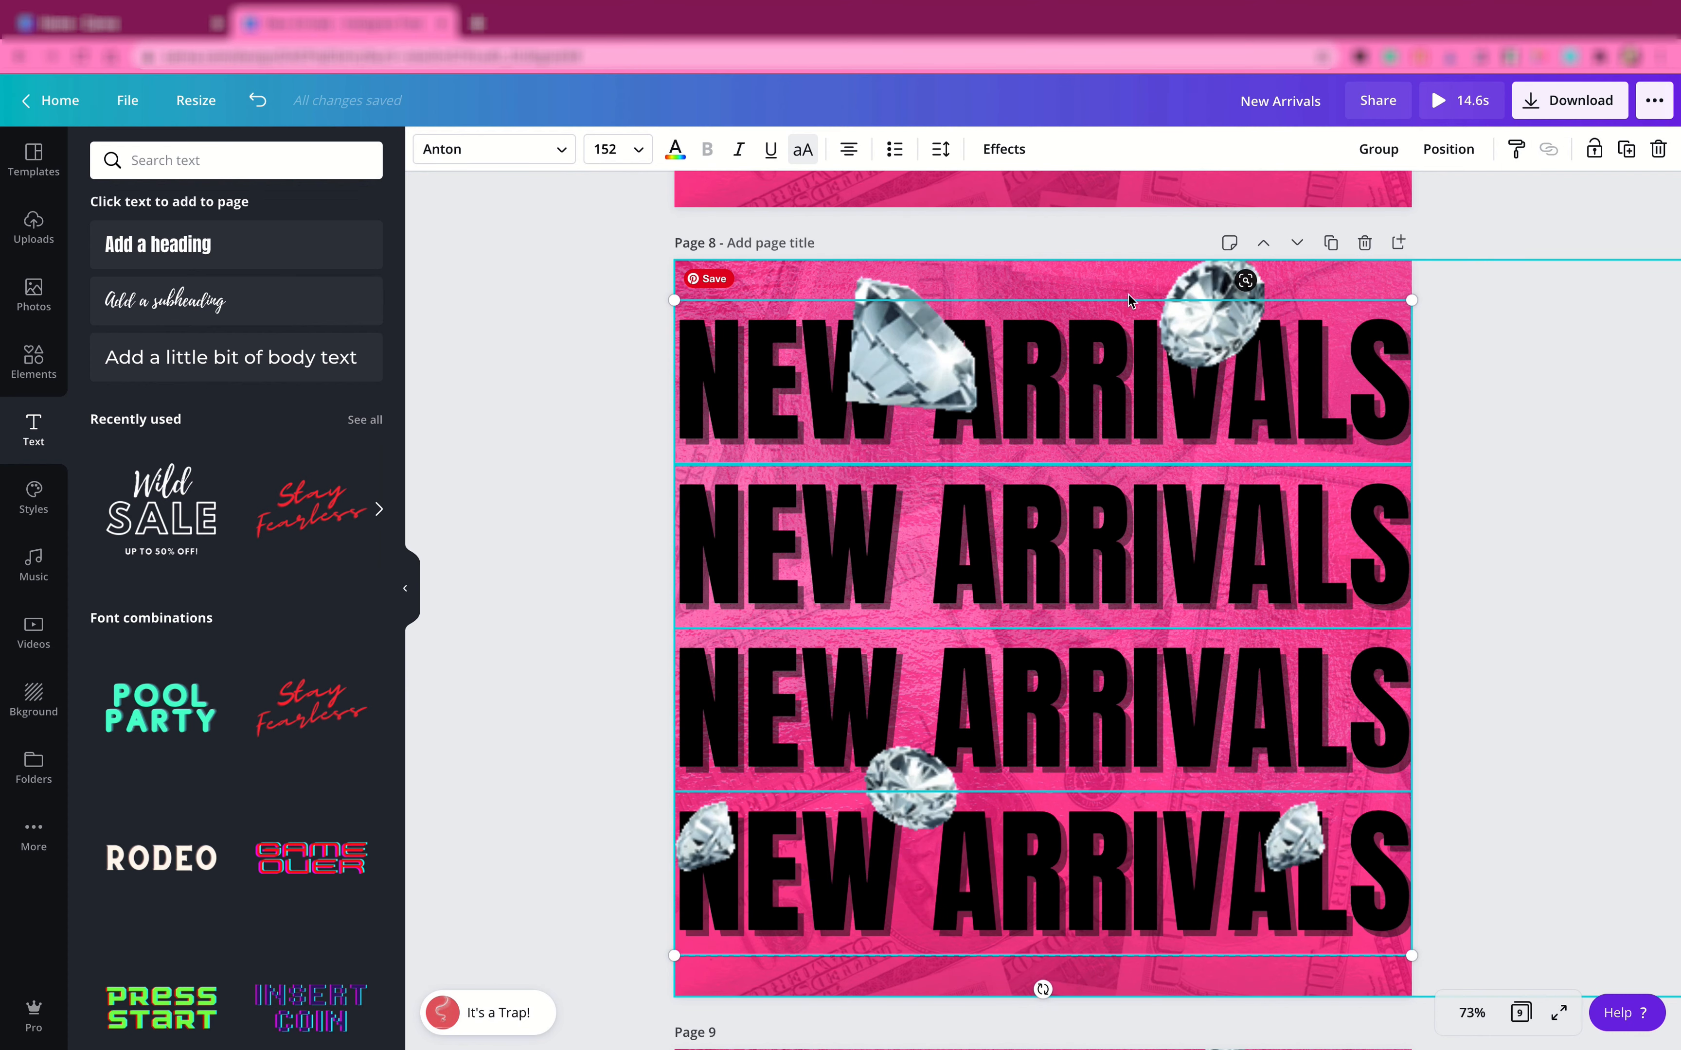
left_click(1045, 279)
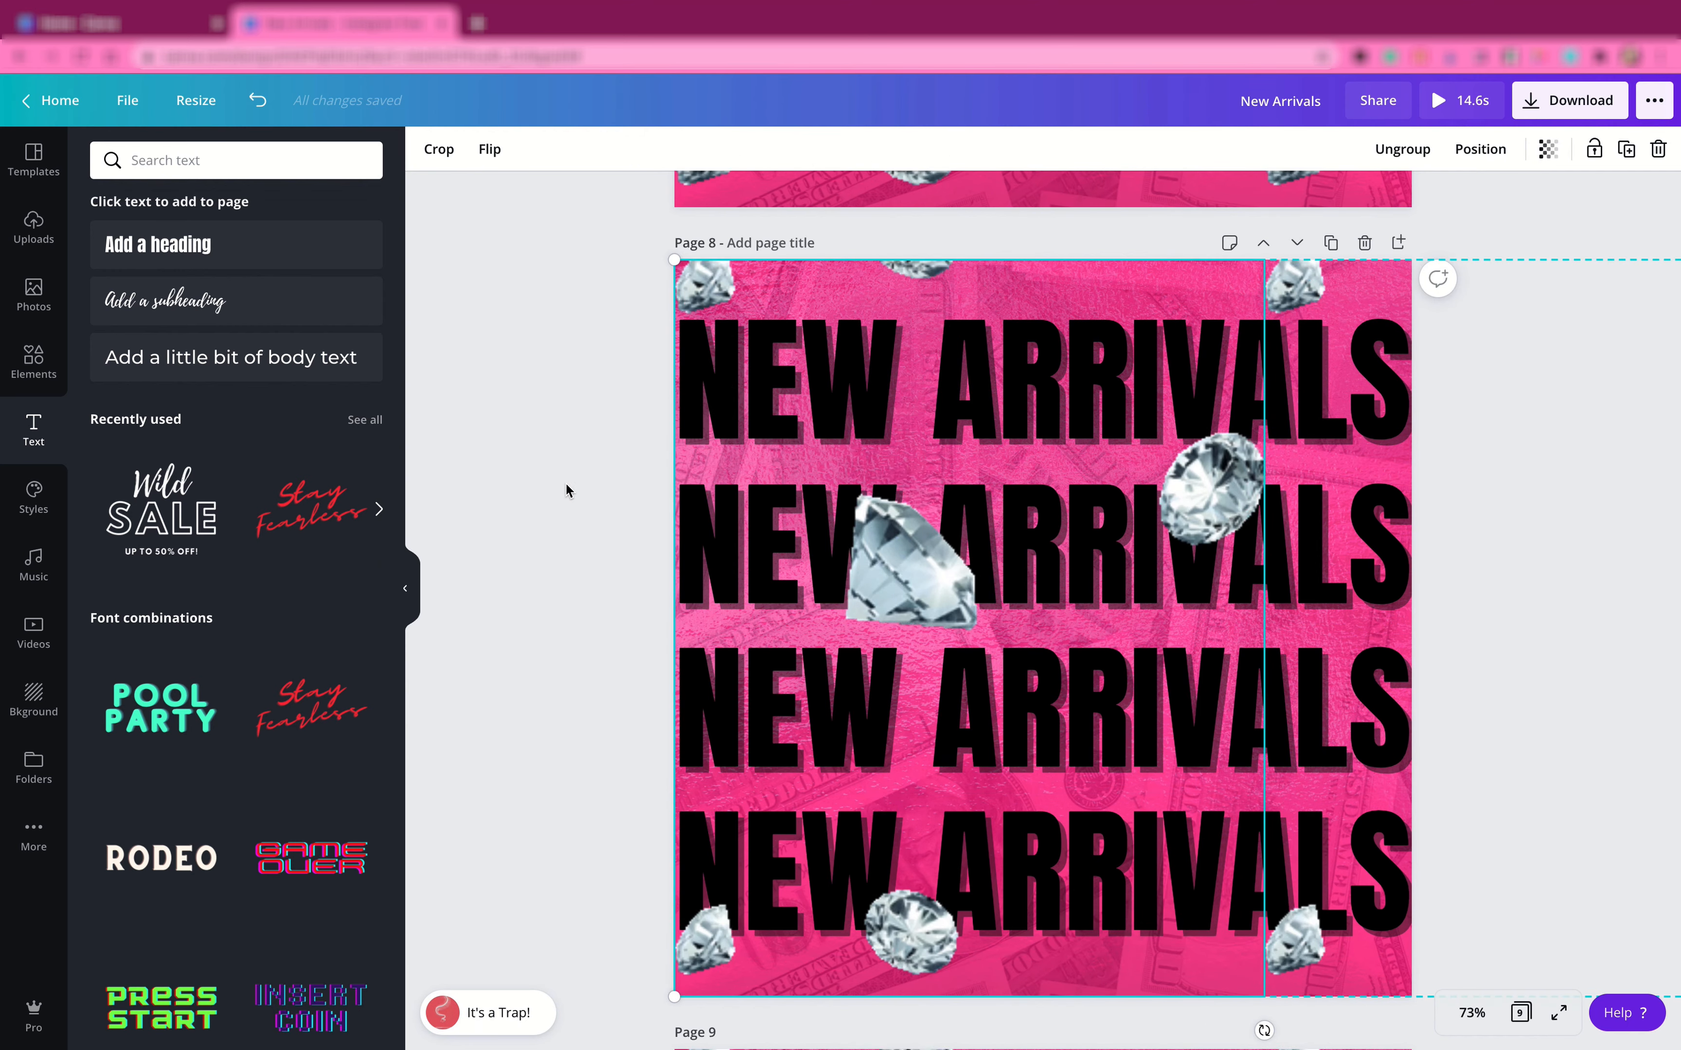
left_click(549, 498)
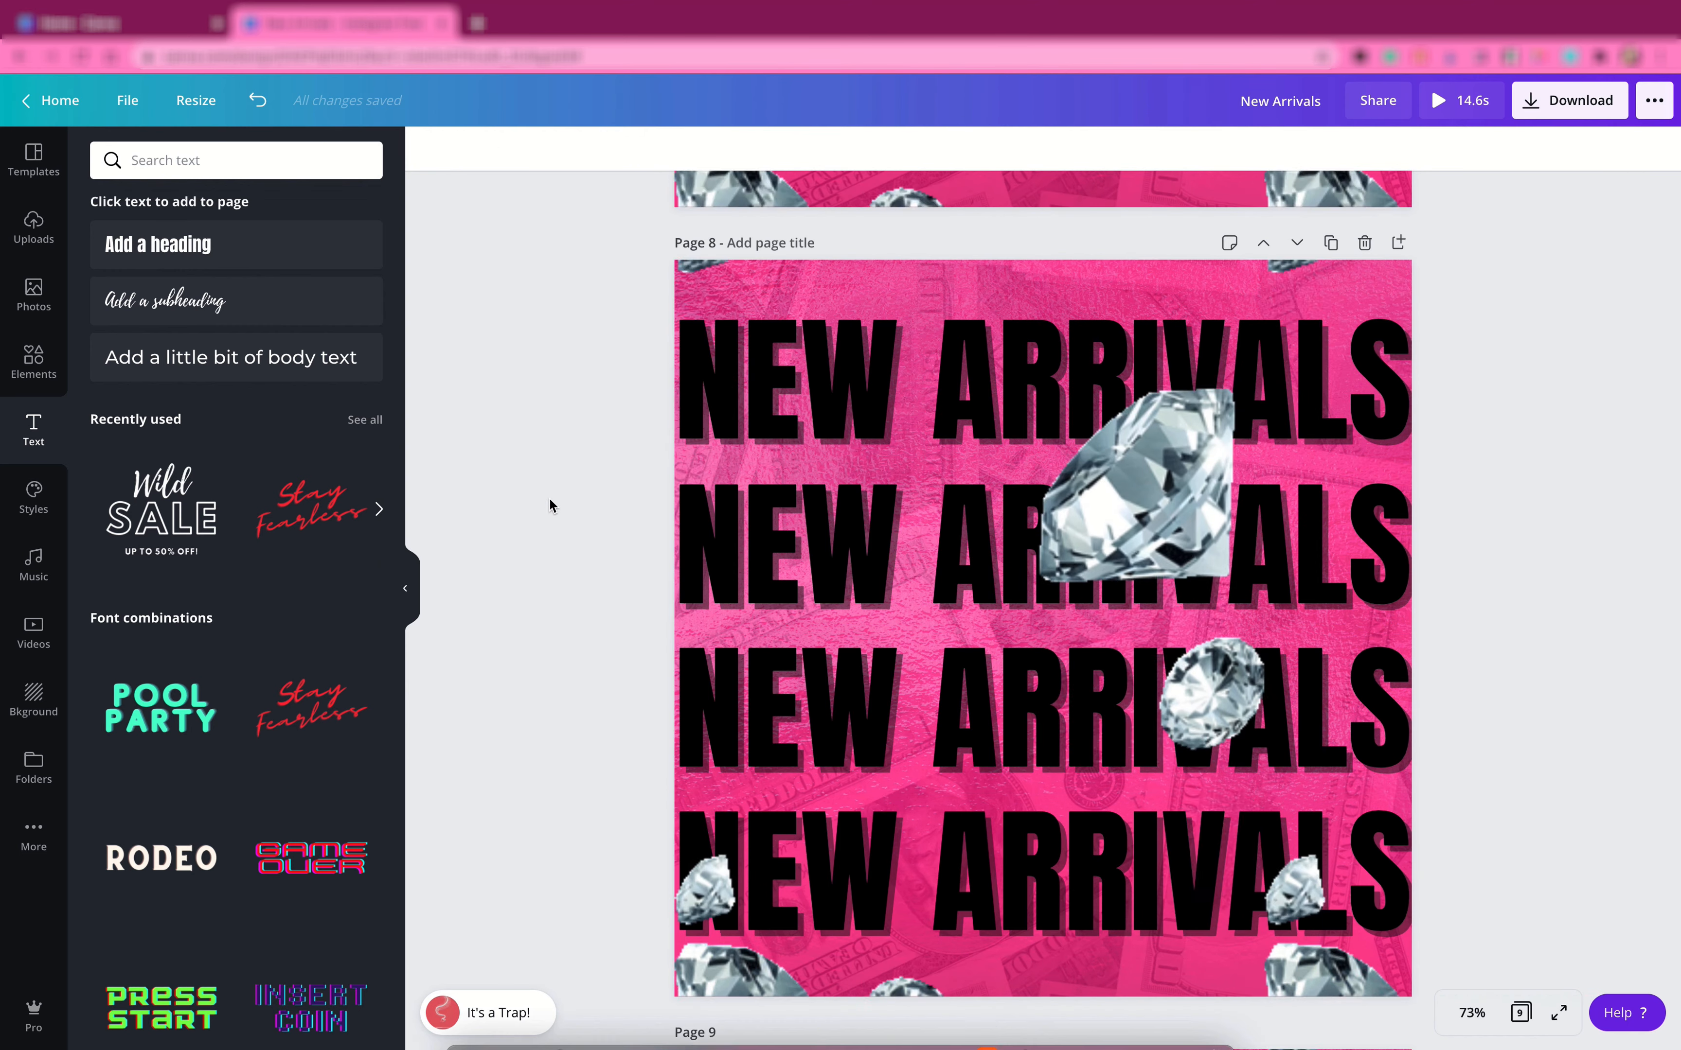
left_click(678, 426)
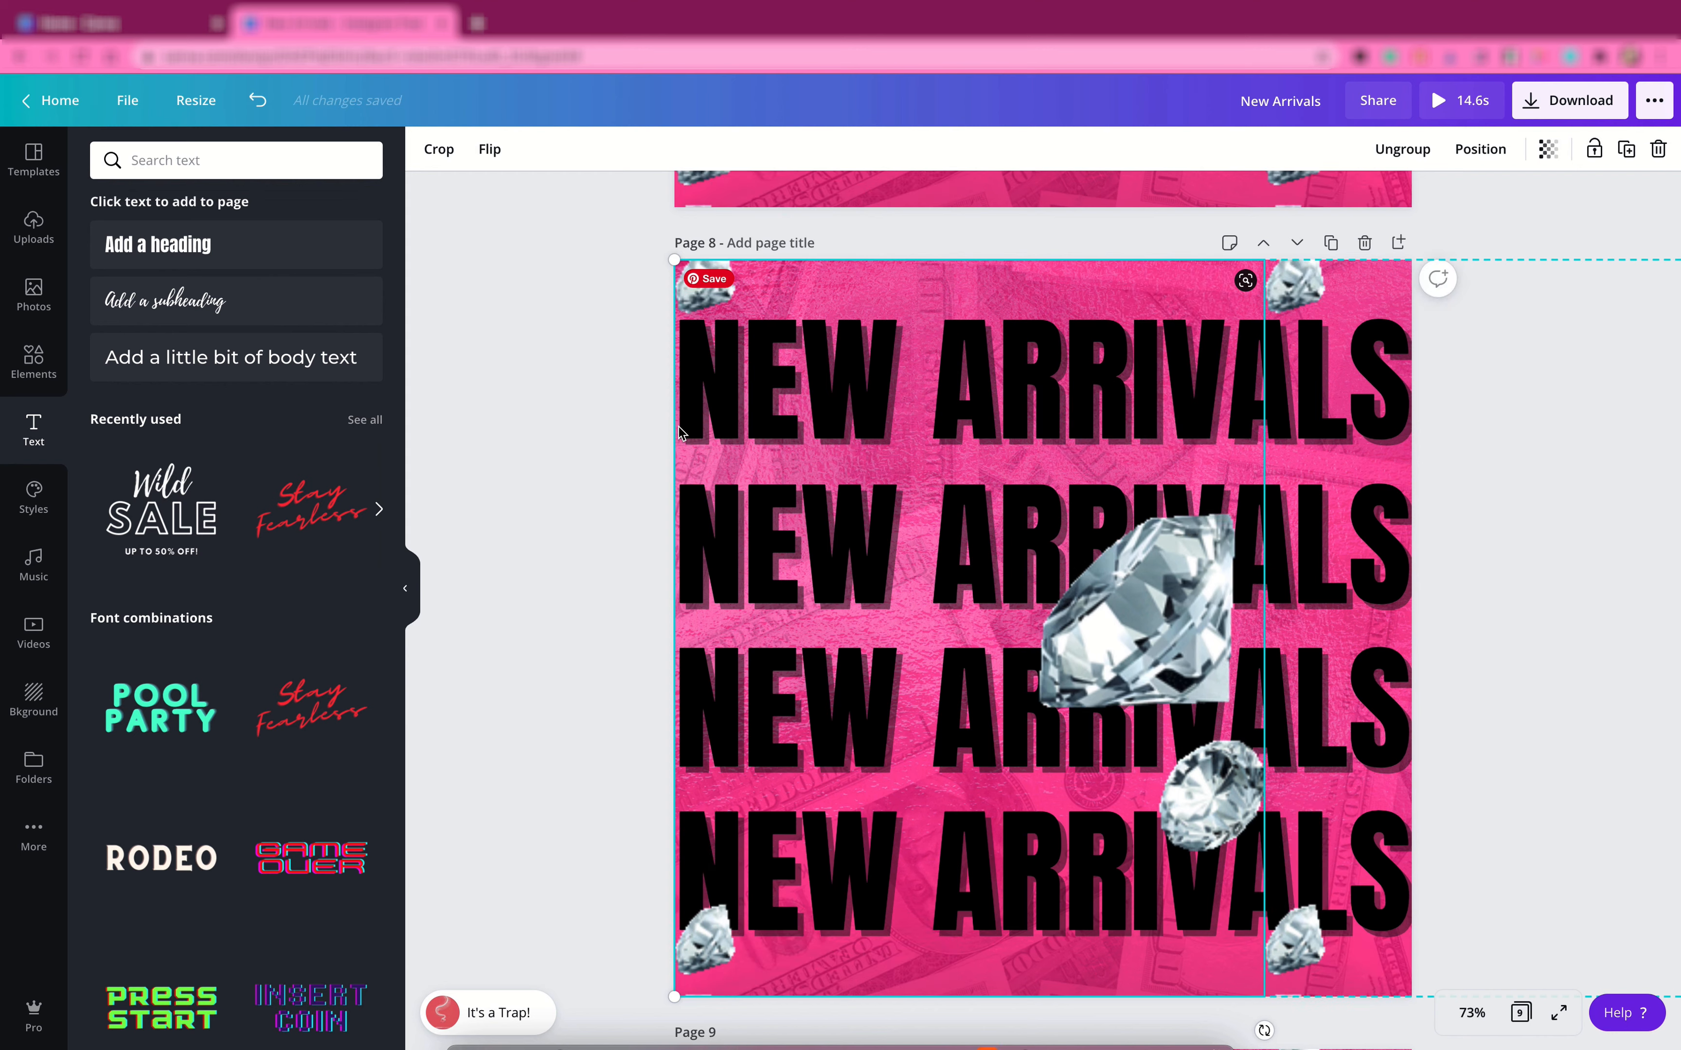
left_click(629, 398)
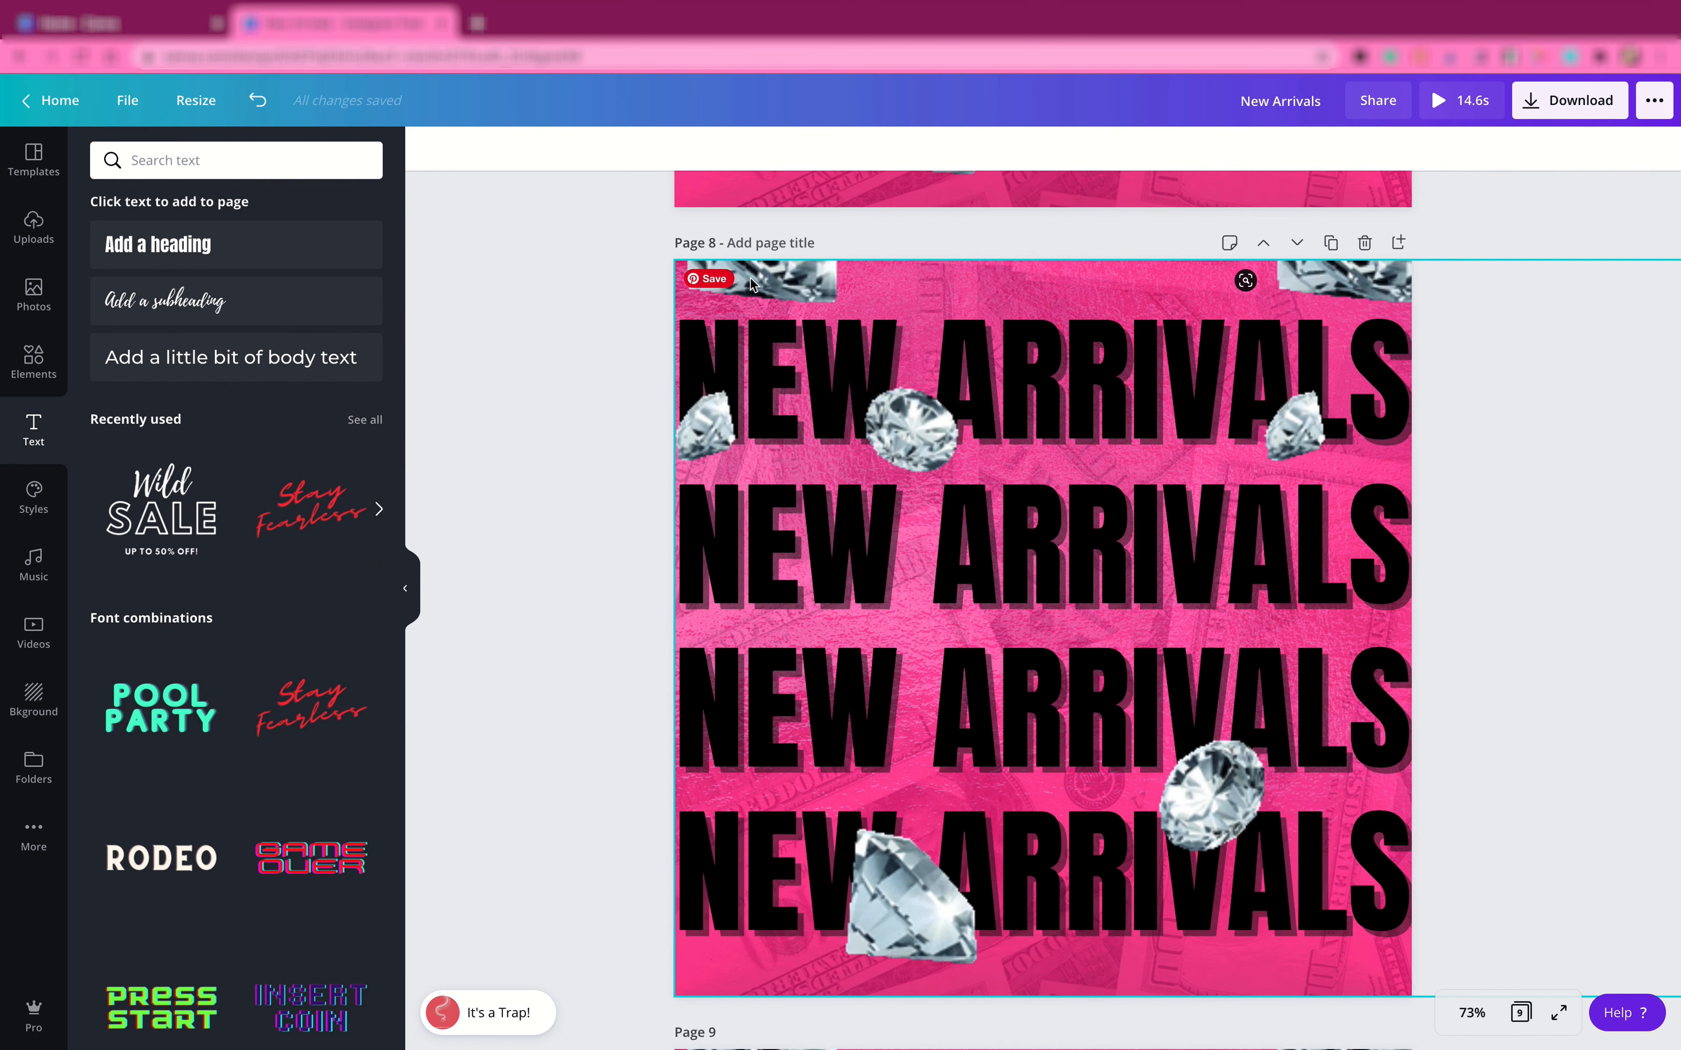
- Shift the diamond group to the right on page 8 and select the locked background behind it
left_click(753, 270)
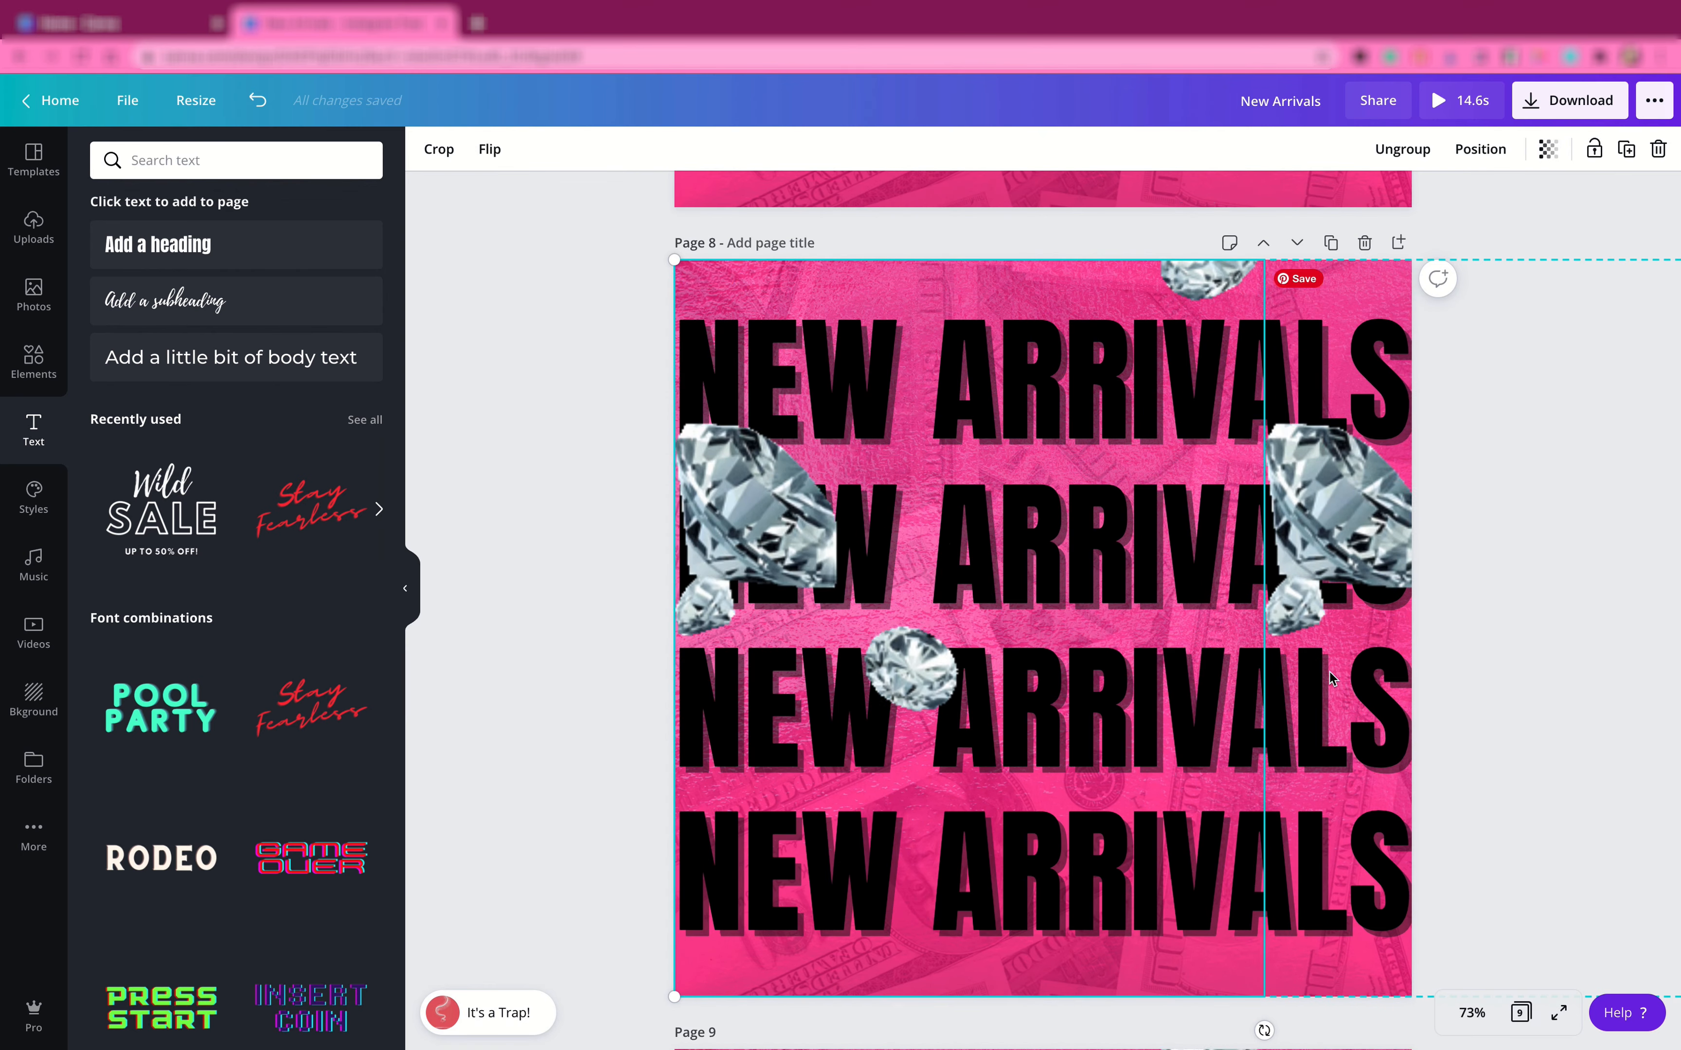
left_click_drag(1138, 684, 1286, 681)
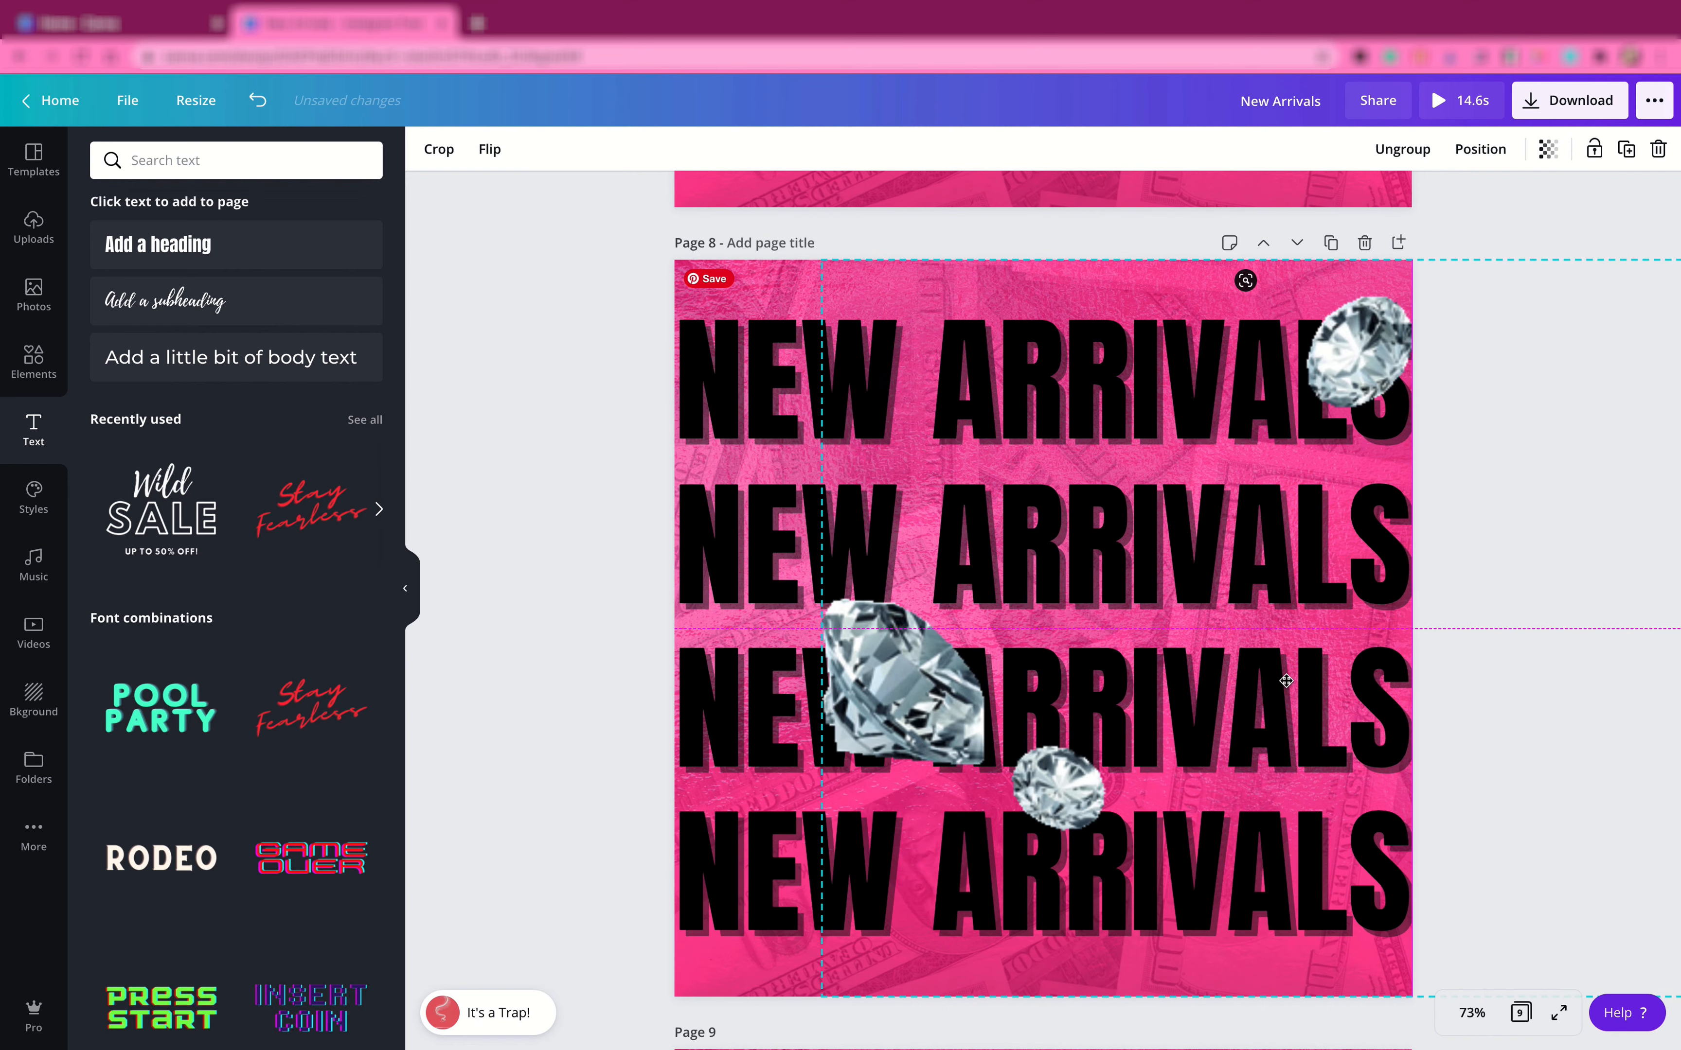
left_click(726, 974)
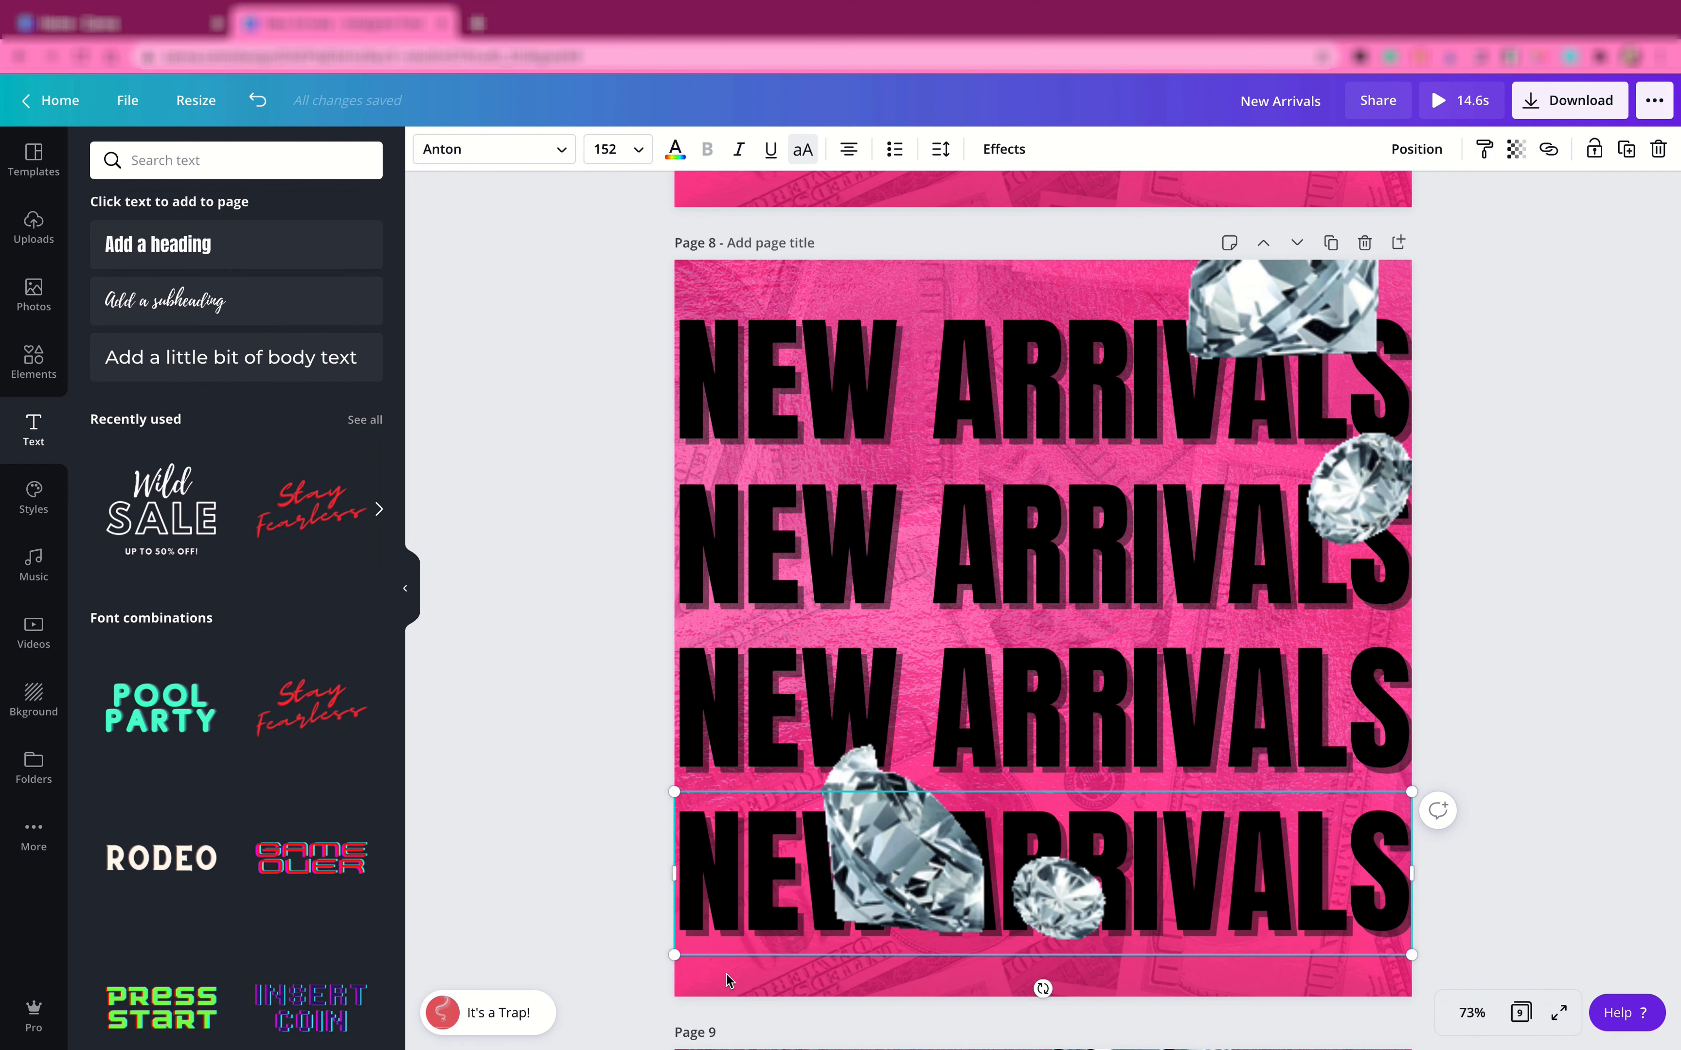
left_click(721, 984)
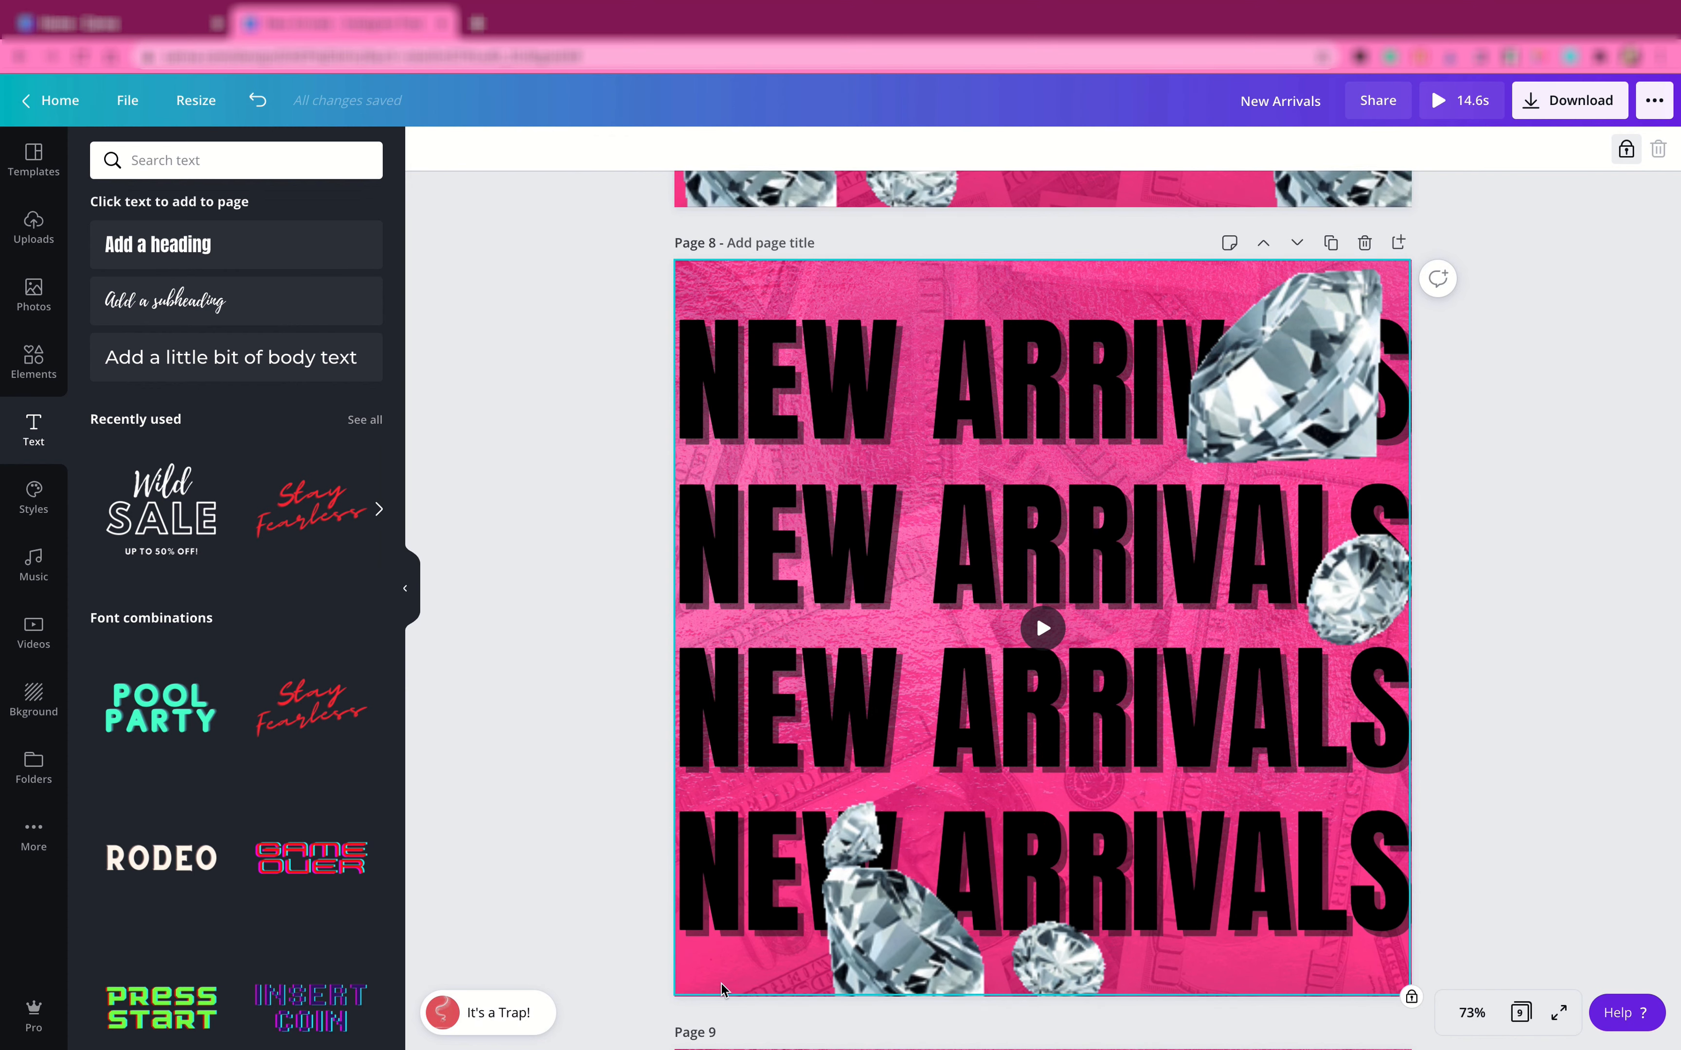
left_click(577, 979)
scroll(577, 973, "down", 3)
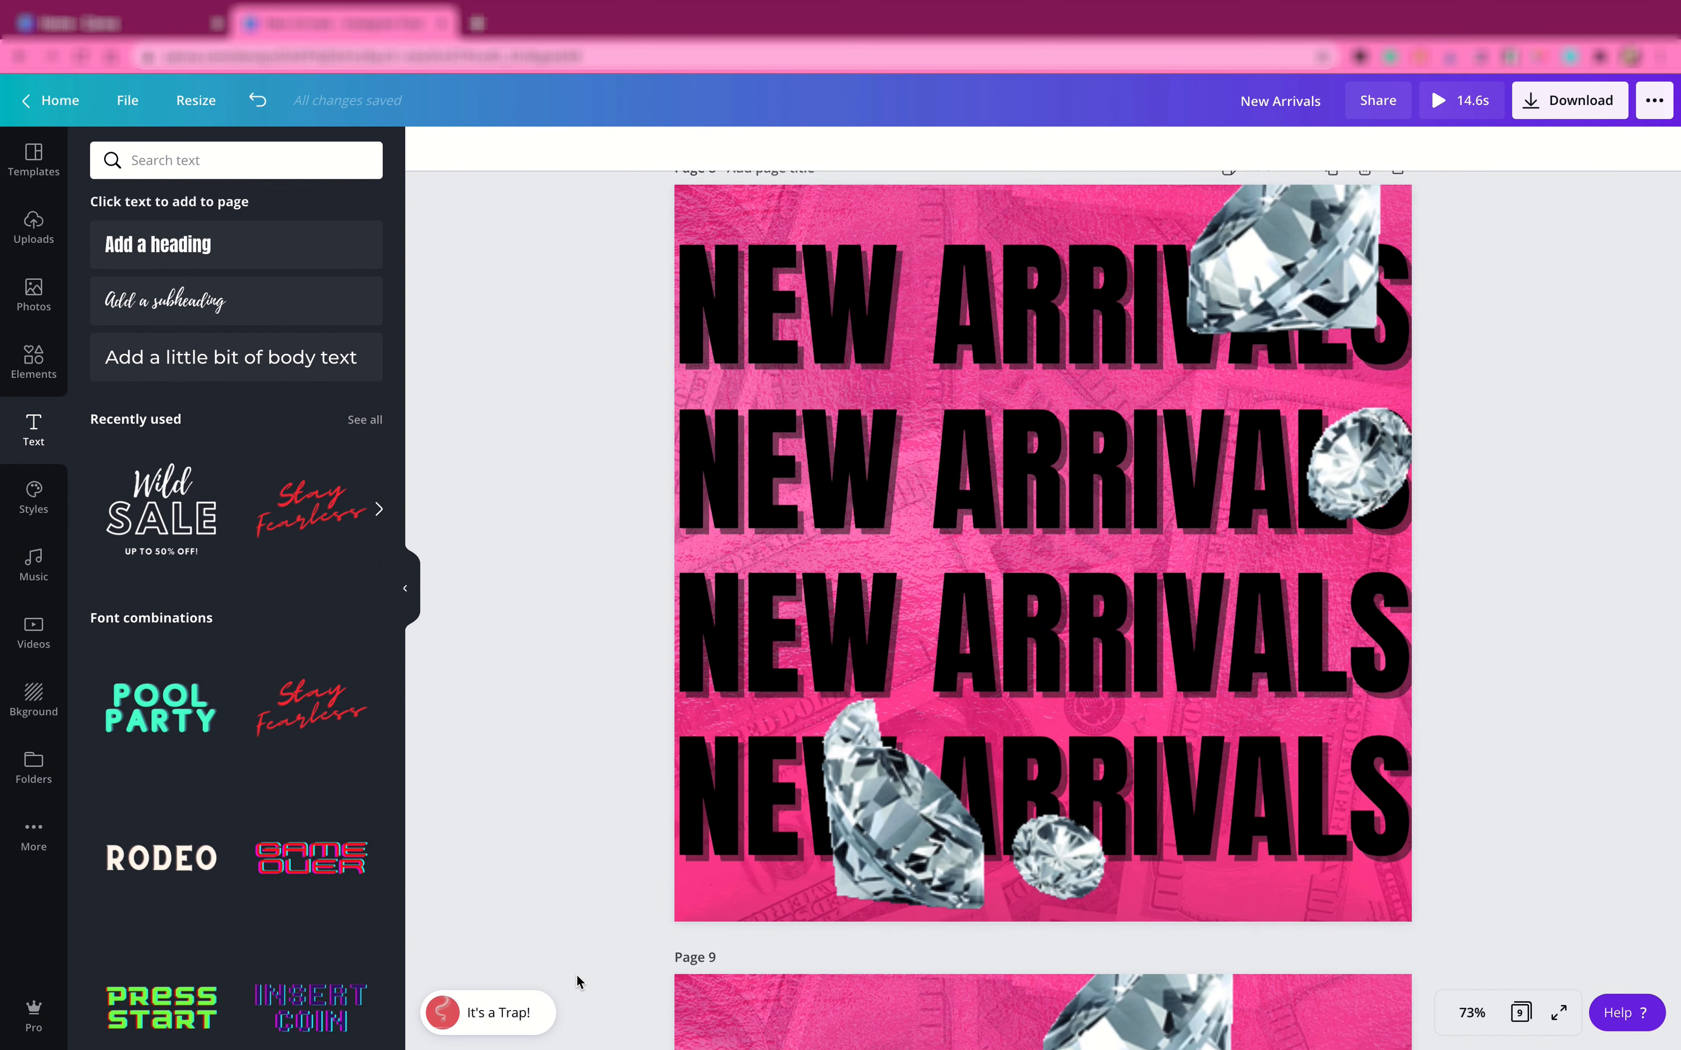
scroll(577, 973, "up", 5)
scroll(574, 971, "down", 2)
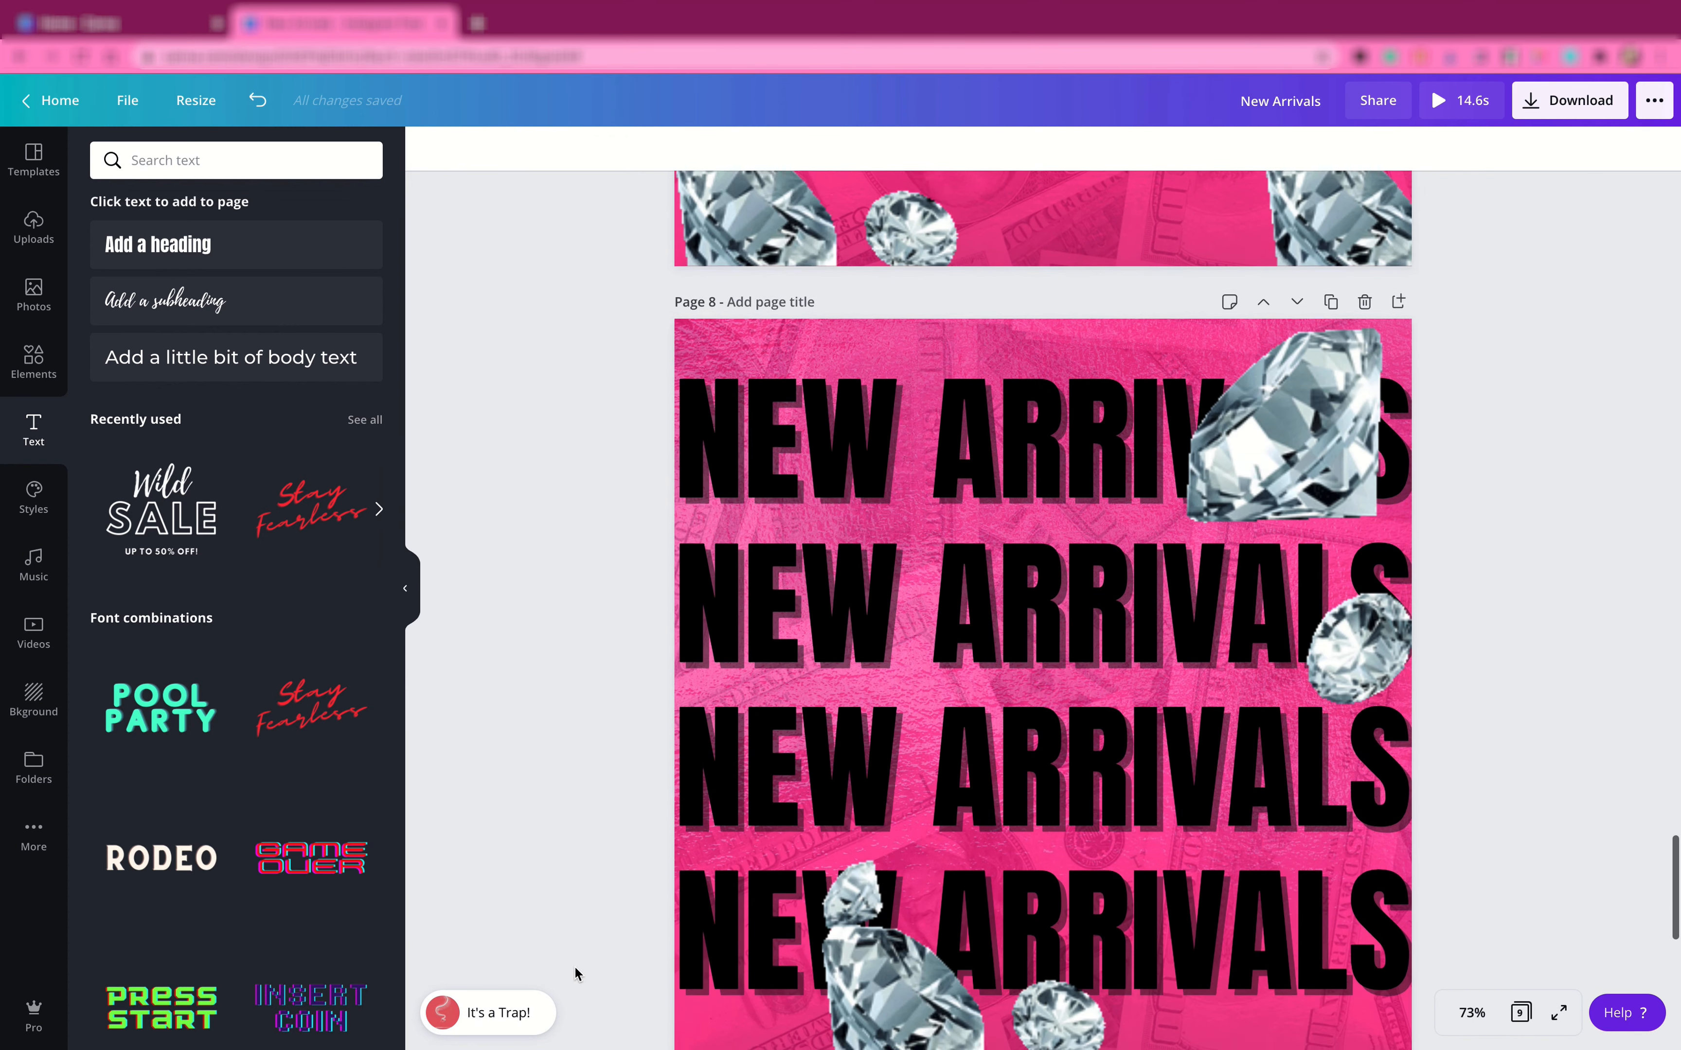
left_click(698, 1013)
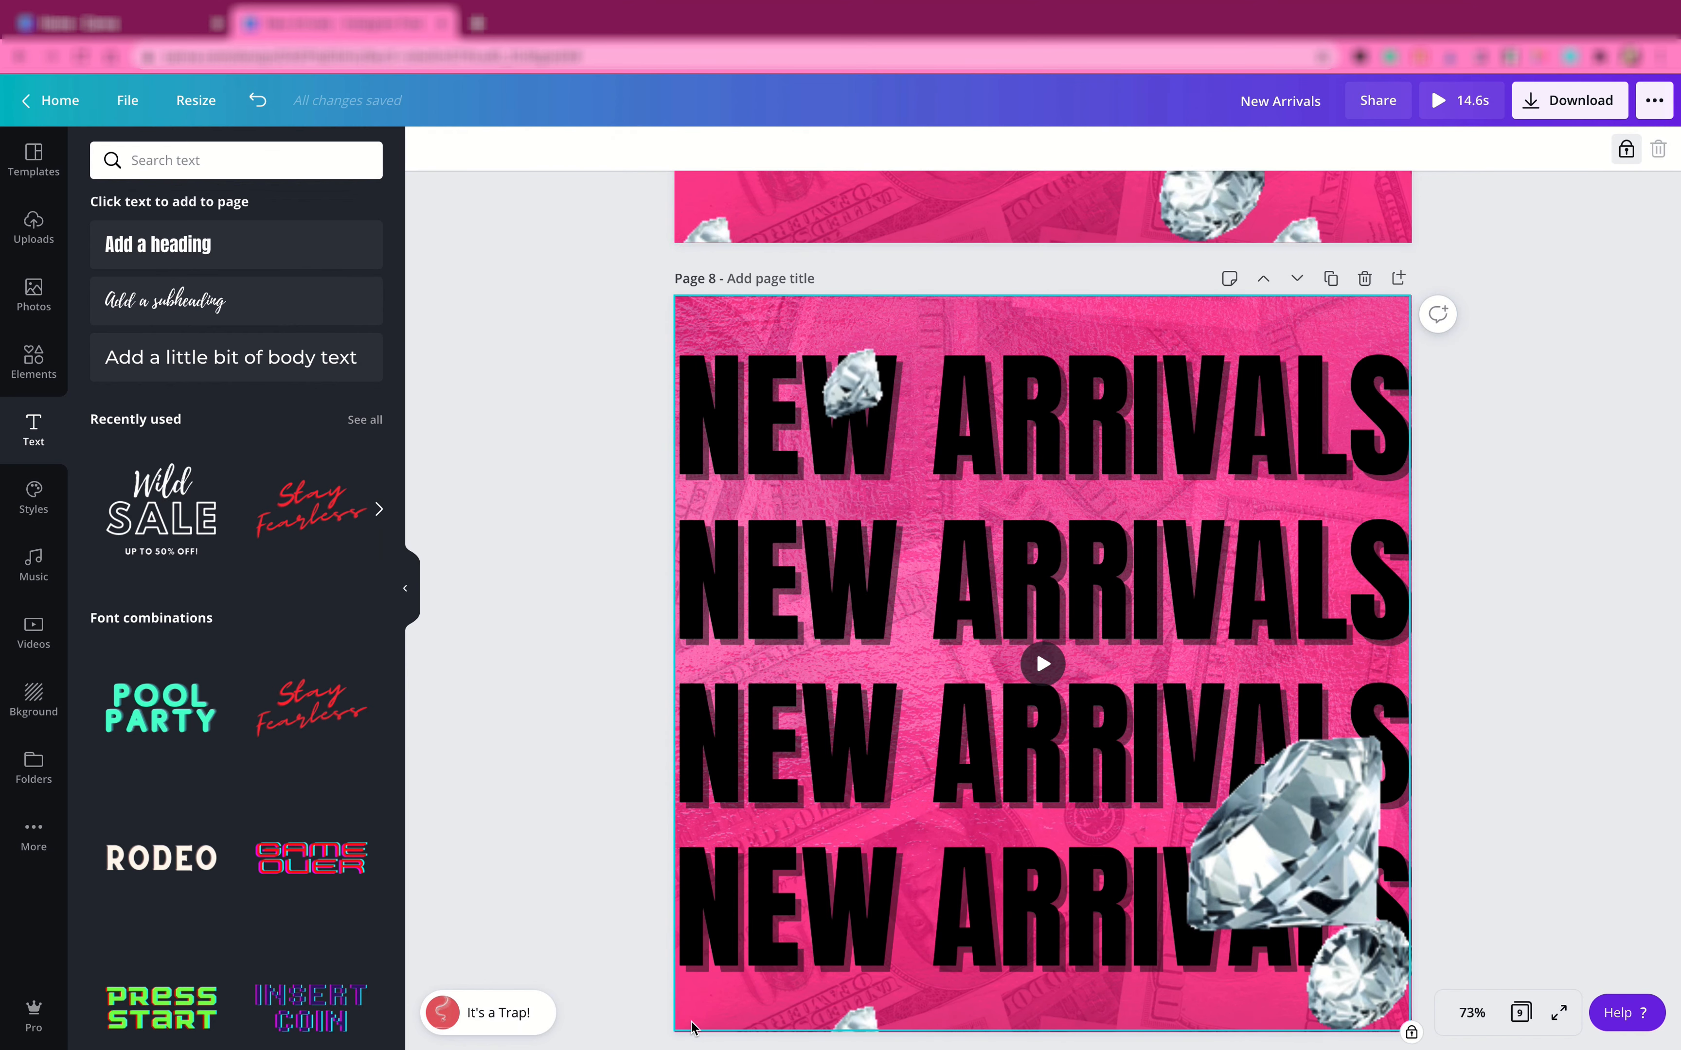
- Move the diamond group back so it lines up with the left edge of page 8
left_click(1104, 806)
left_click_drag(1105, 806, 979, 803)
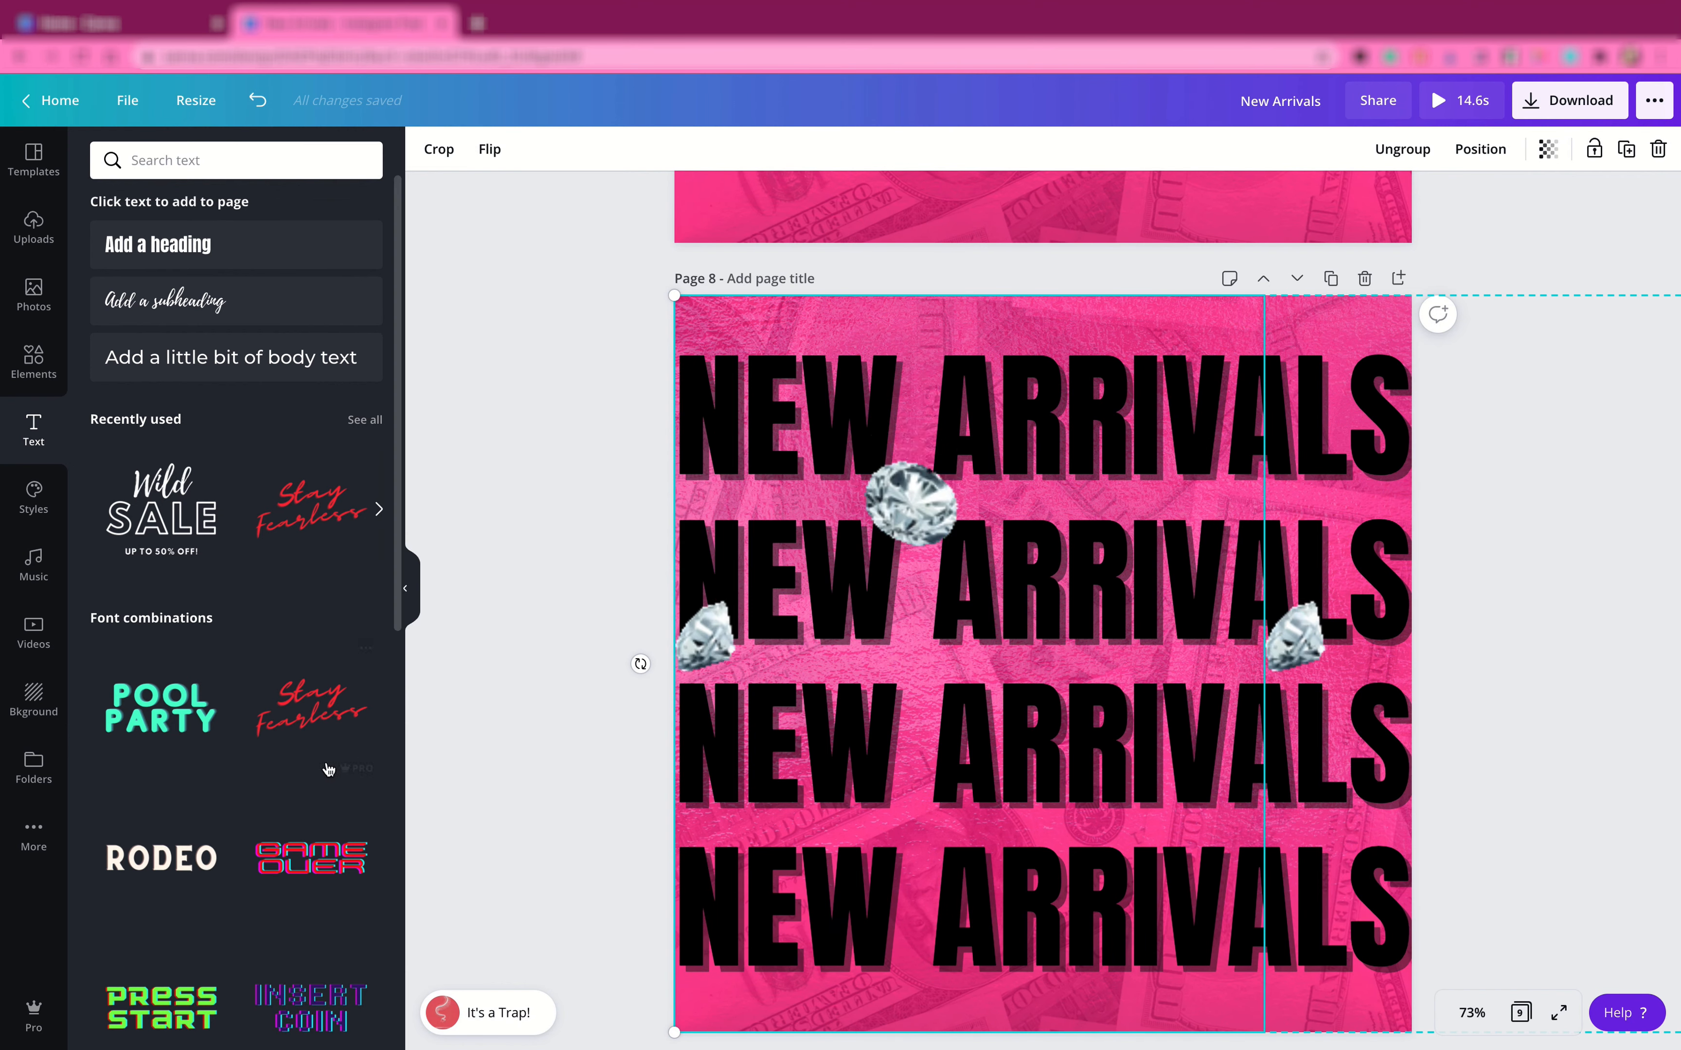
left_click(513, 715)
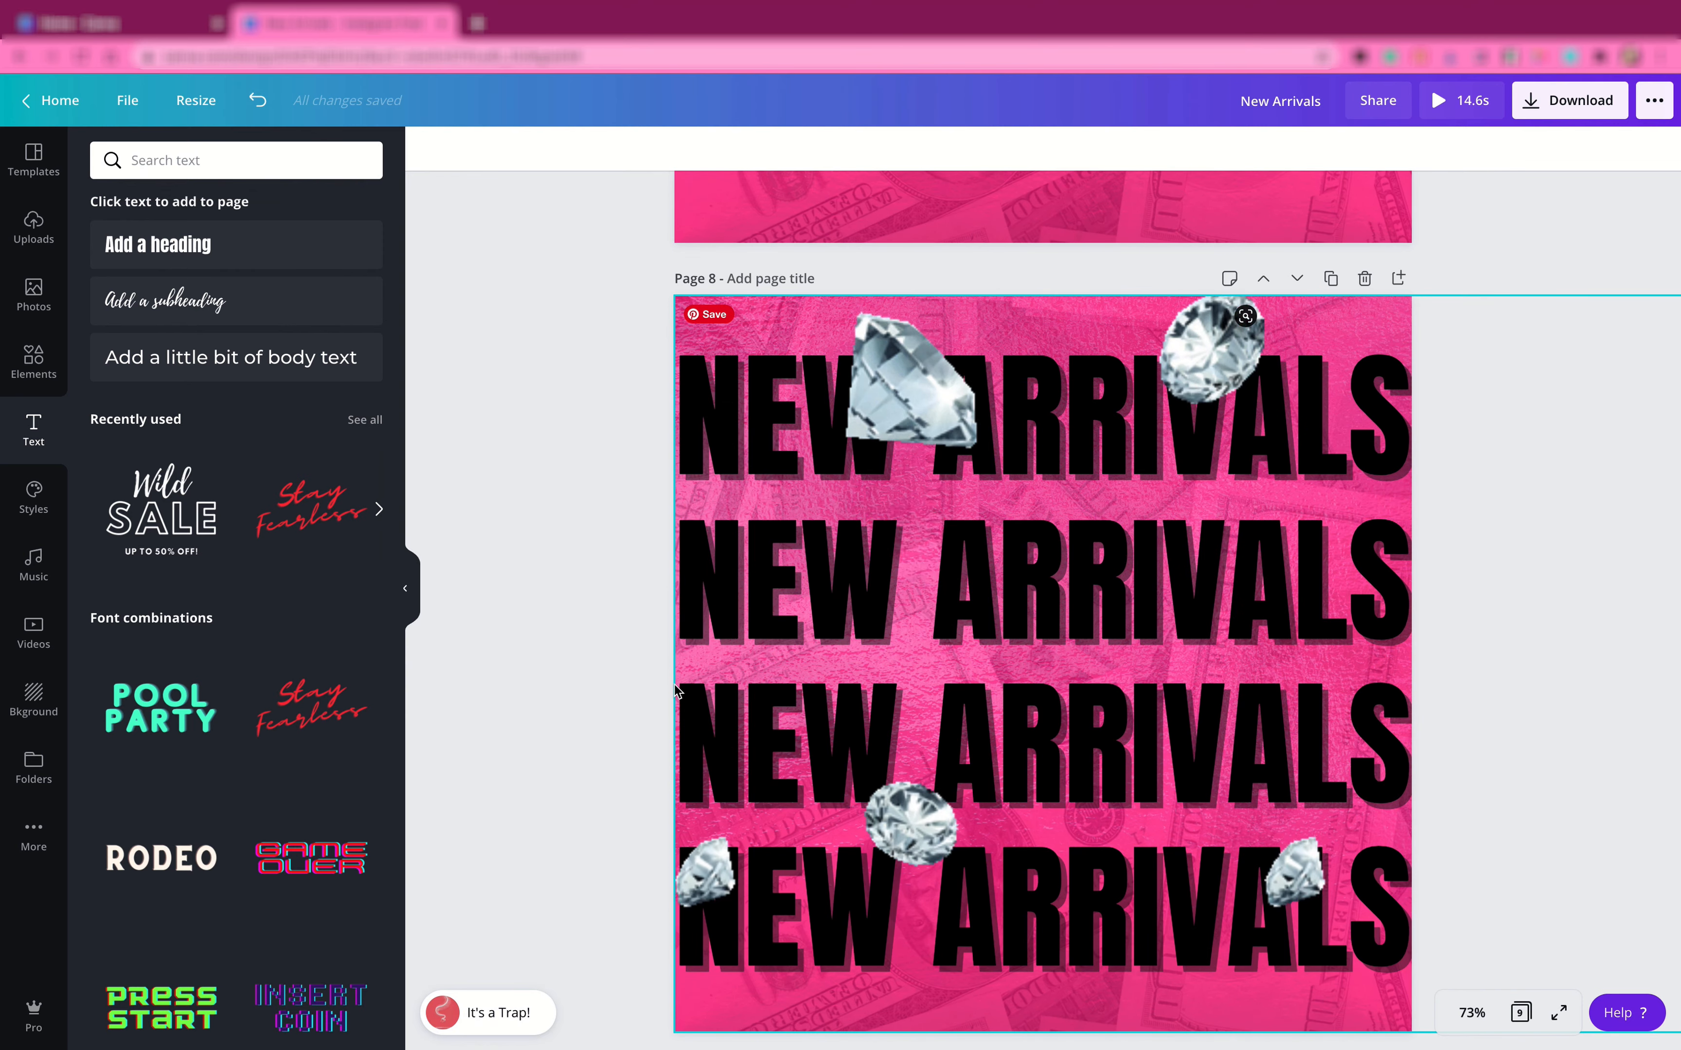
- Duplicate page 9, the text-free pink money page with falling diamonds, and return to the original page 9
scroll(675, 684, "up", 2)
scroll(675, 684, "down", 3)
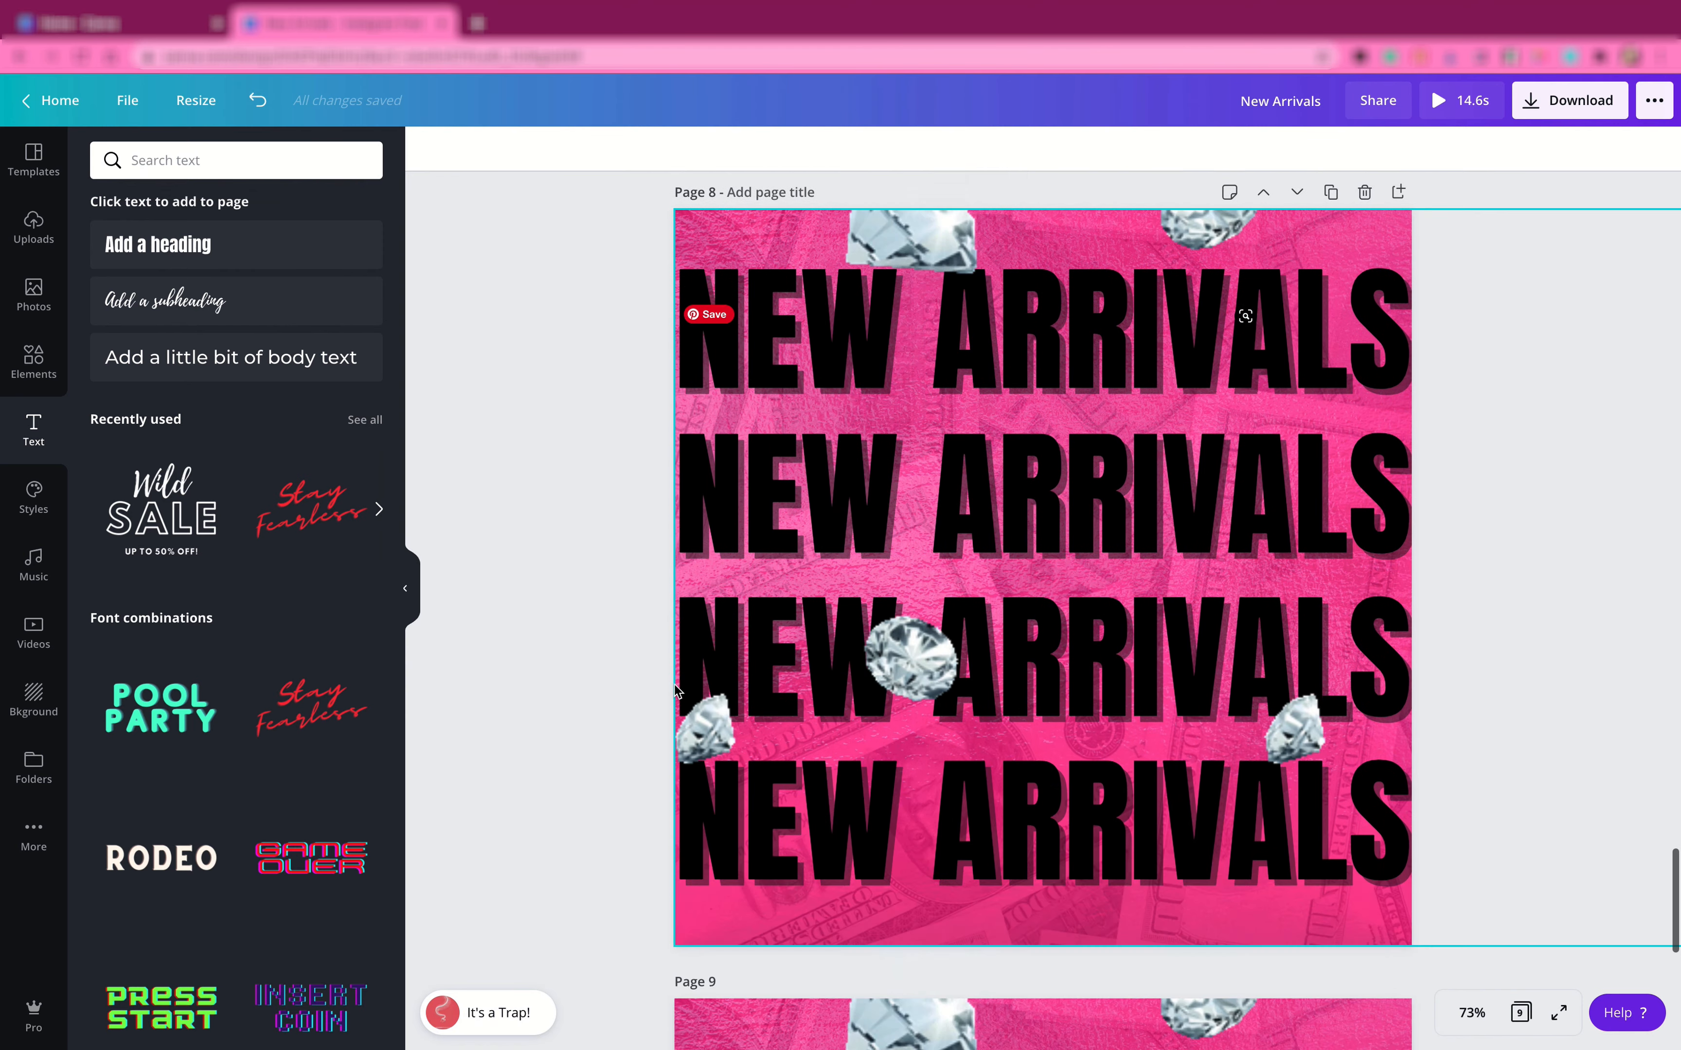
scroll(675, 684, "down", 10)
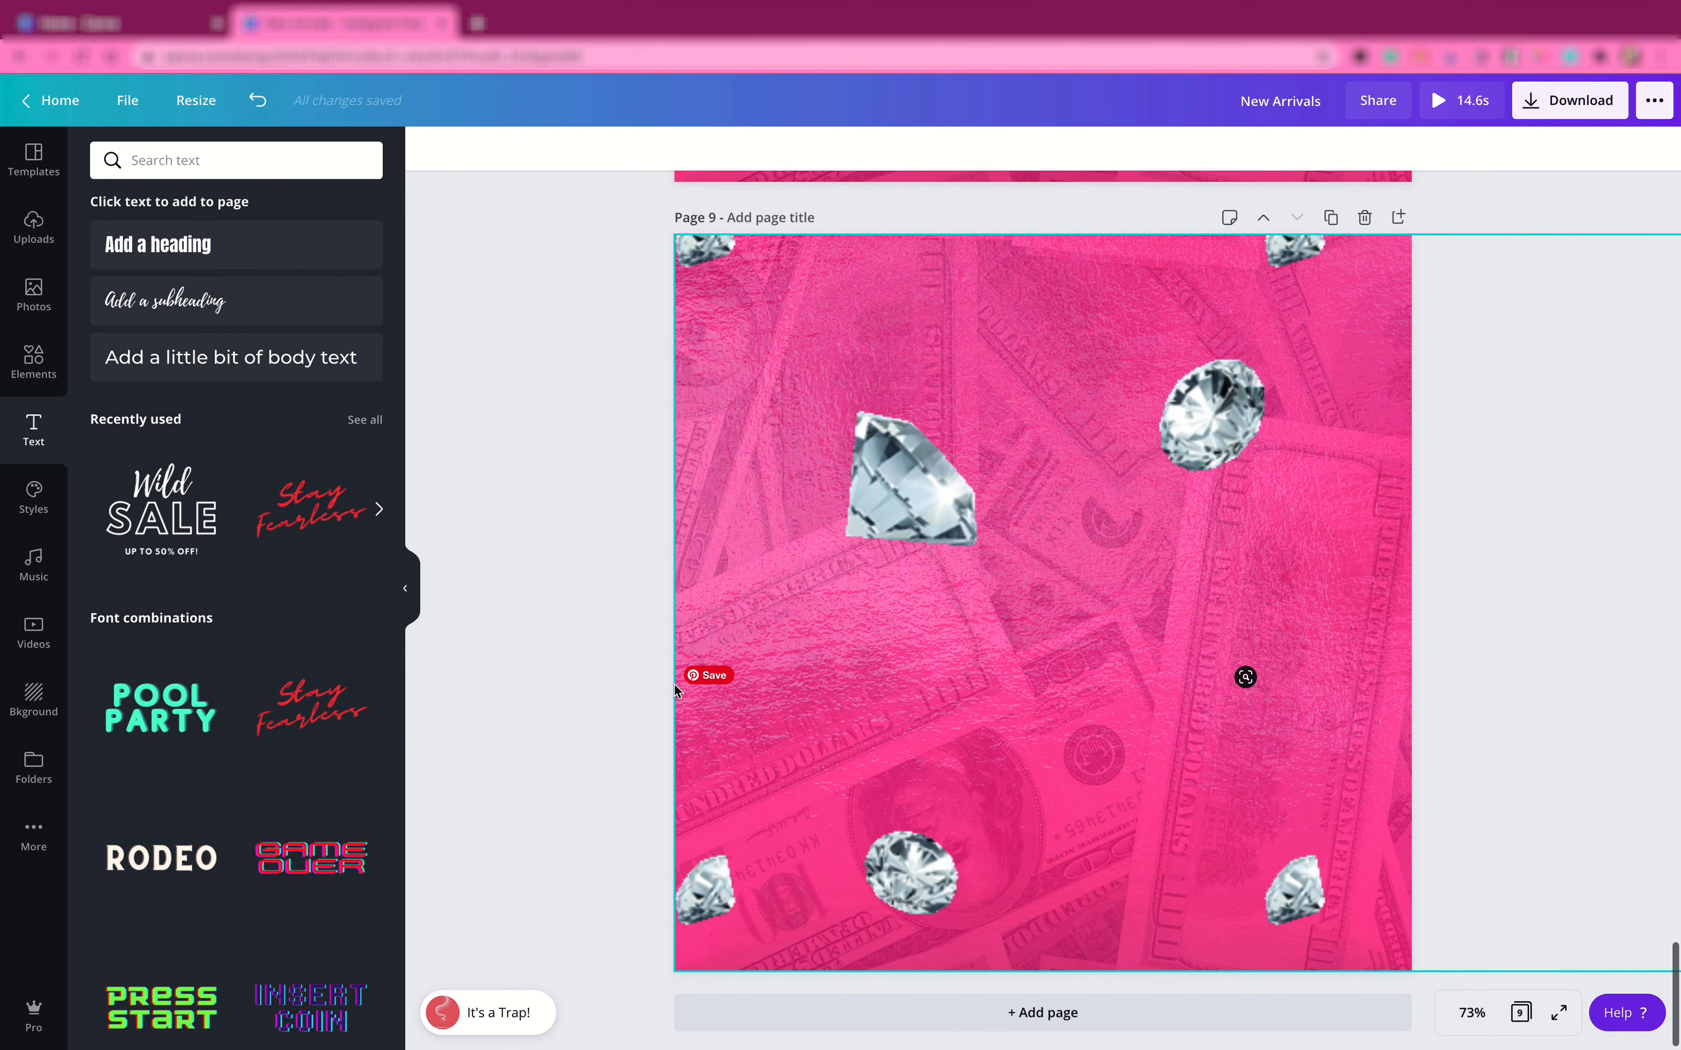
scroll(675, 687, "up", 1)
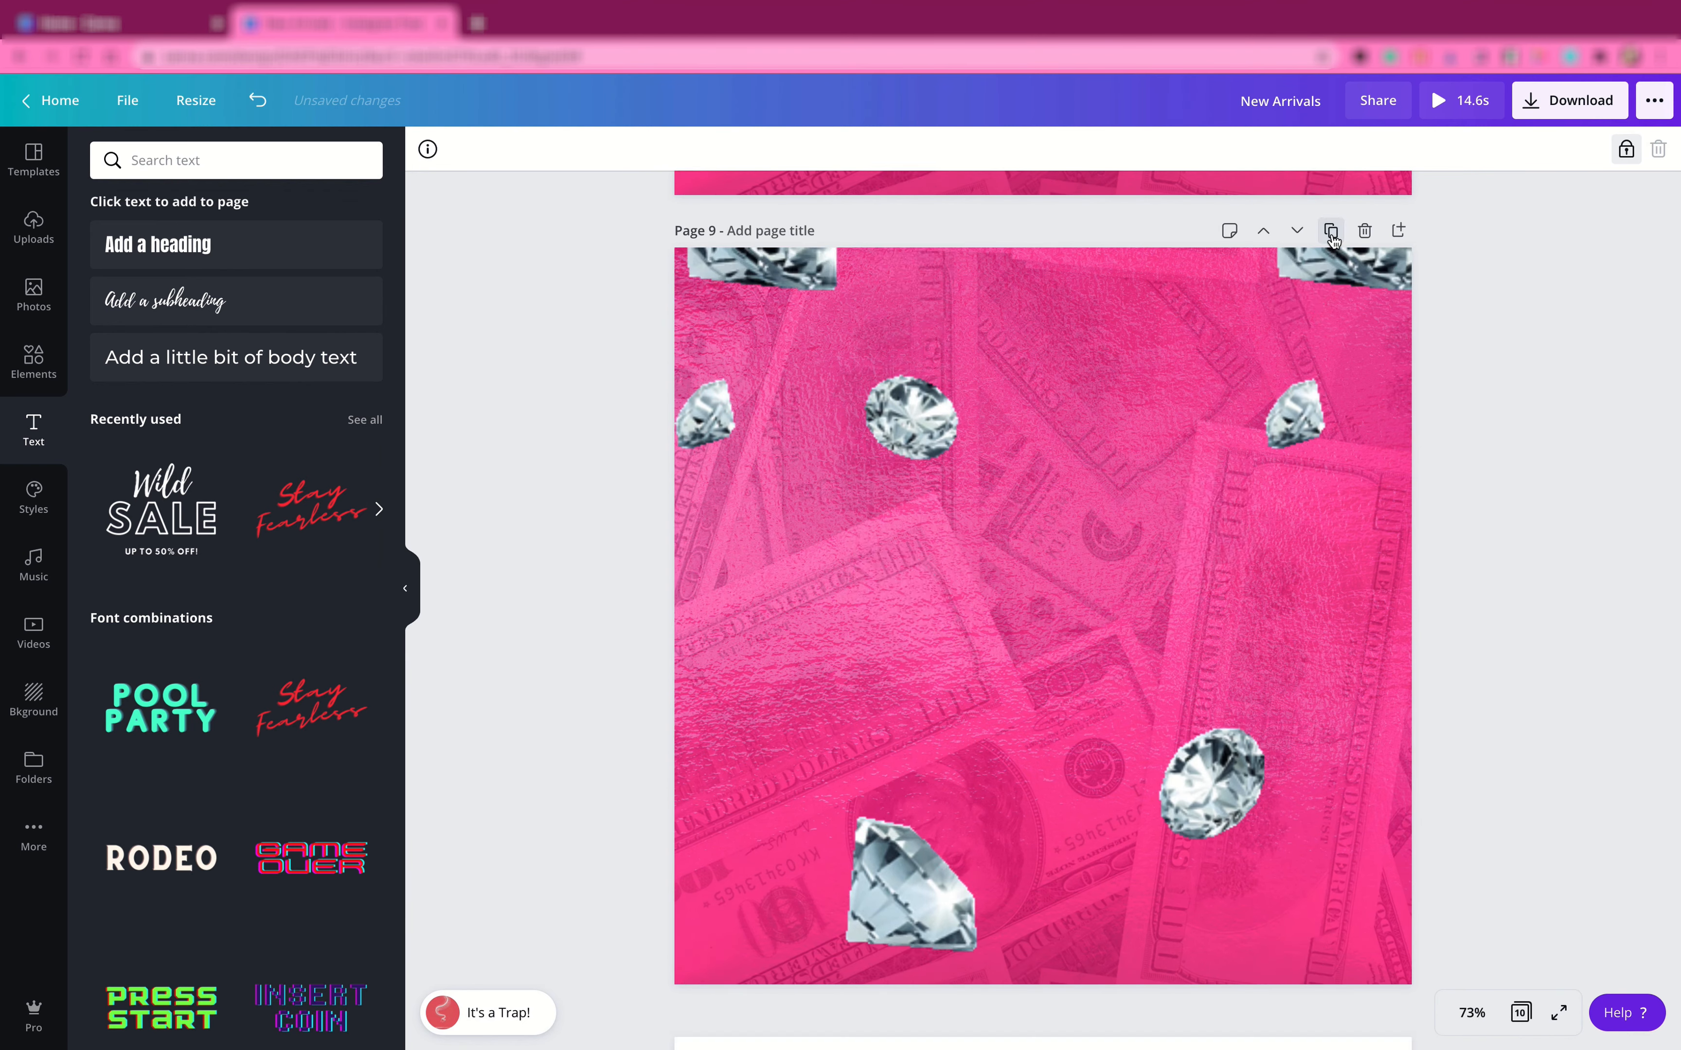
left_click(1330, 233)
scroll(1075, 438, "up", 5)
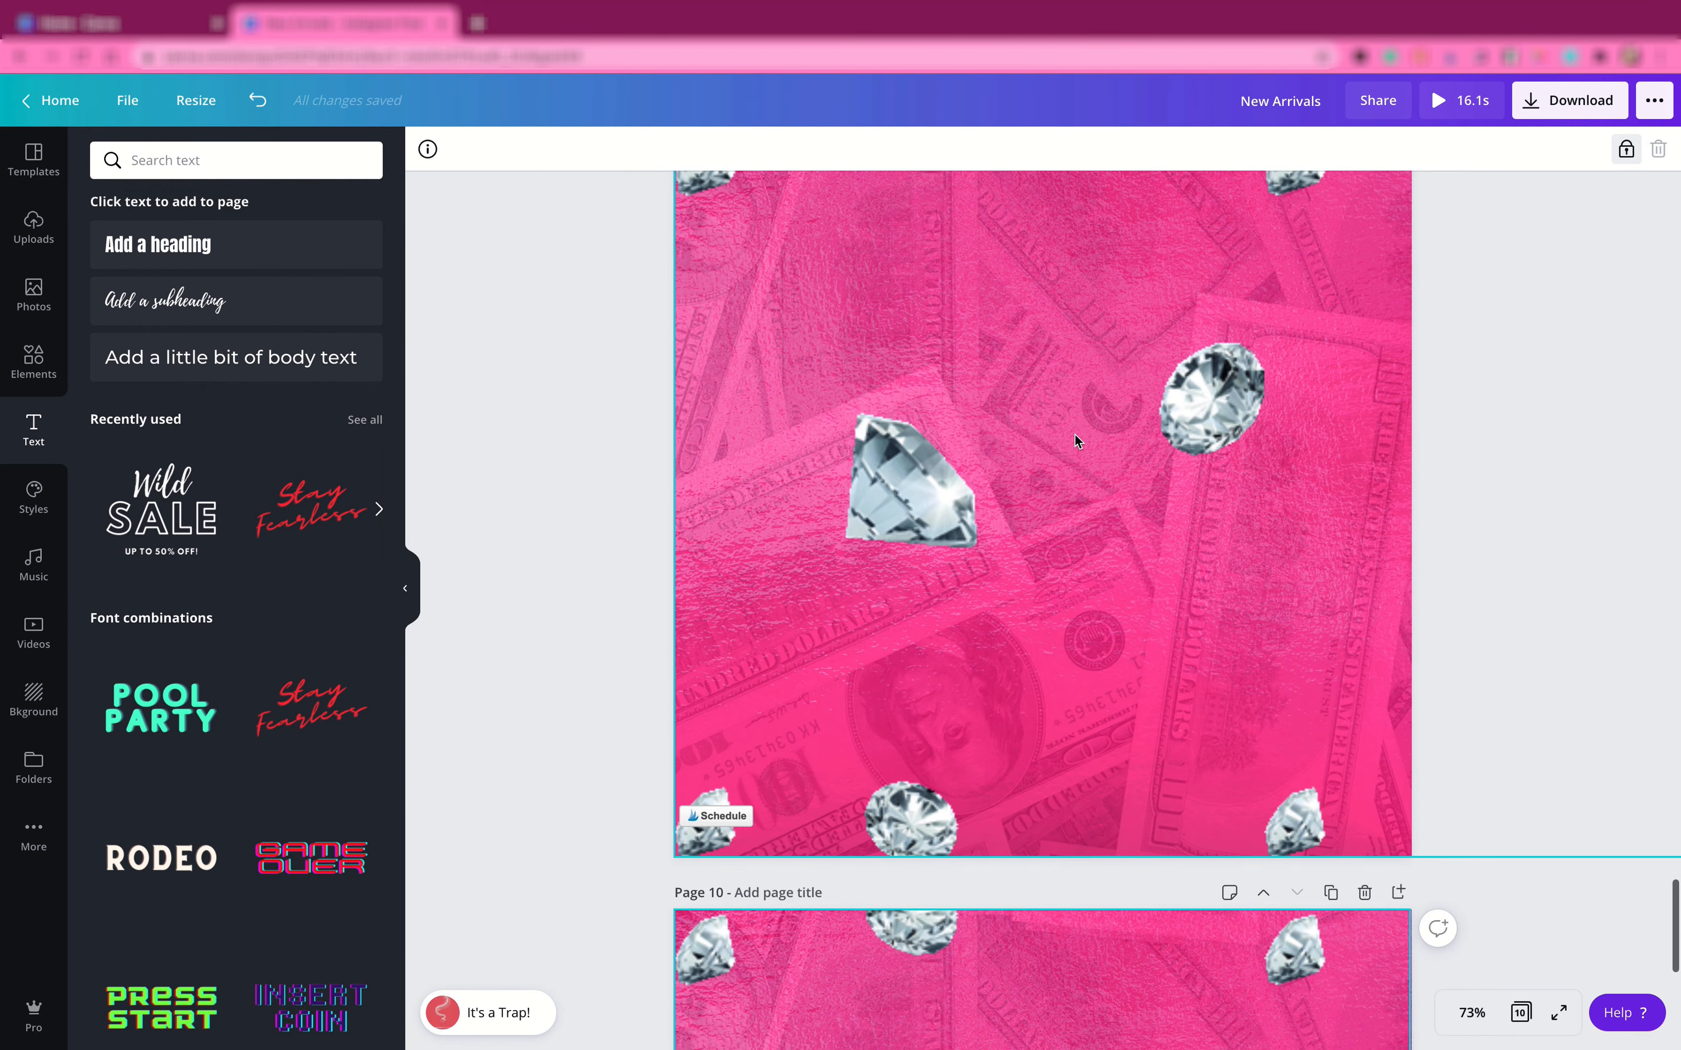
scroll(1075, 434, "up", 2)
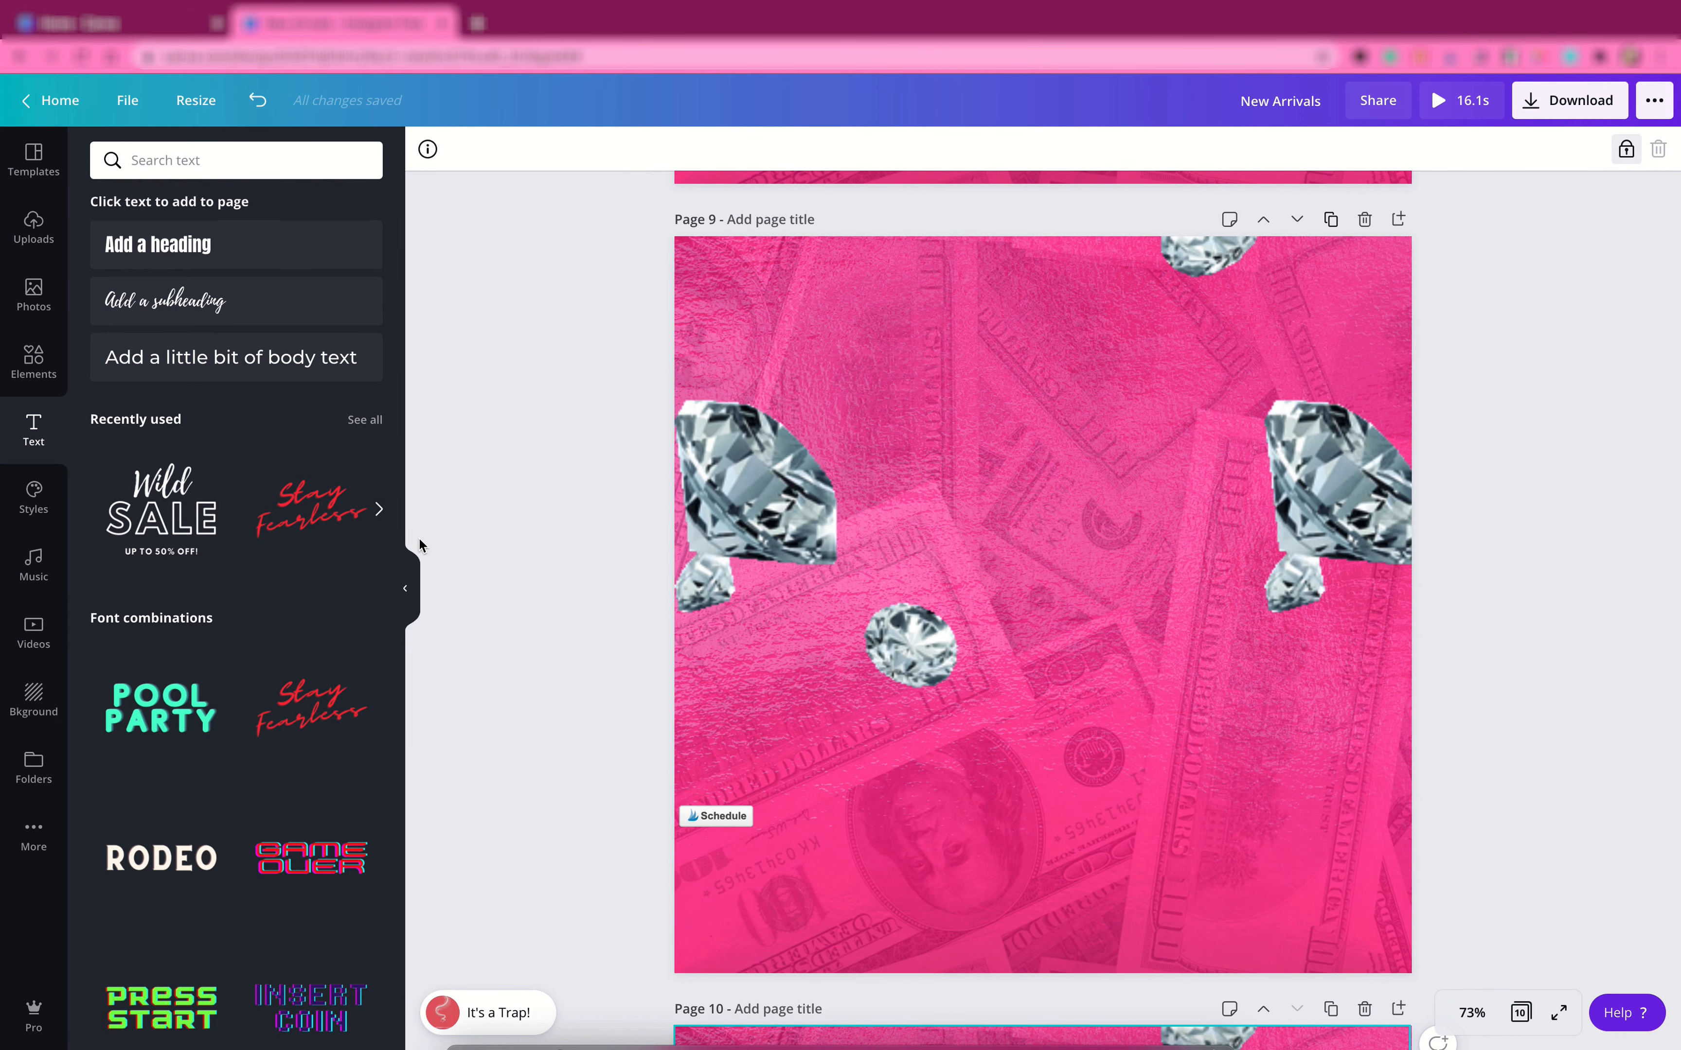
- Add a heading reading "Shop now" to page 9, switch it to uppercase and colour it white
left_click(179, 255)
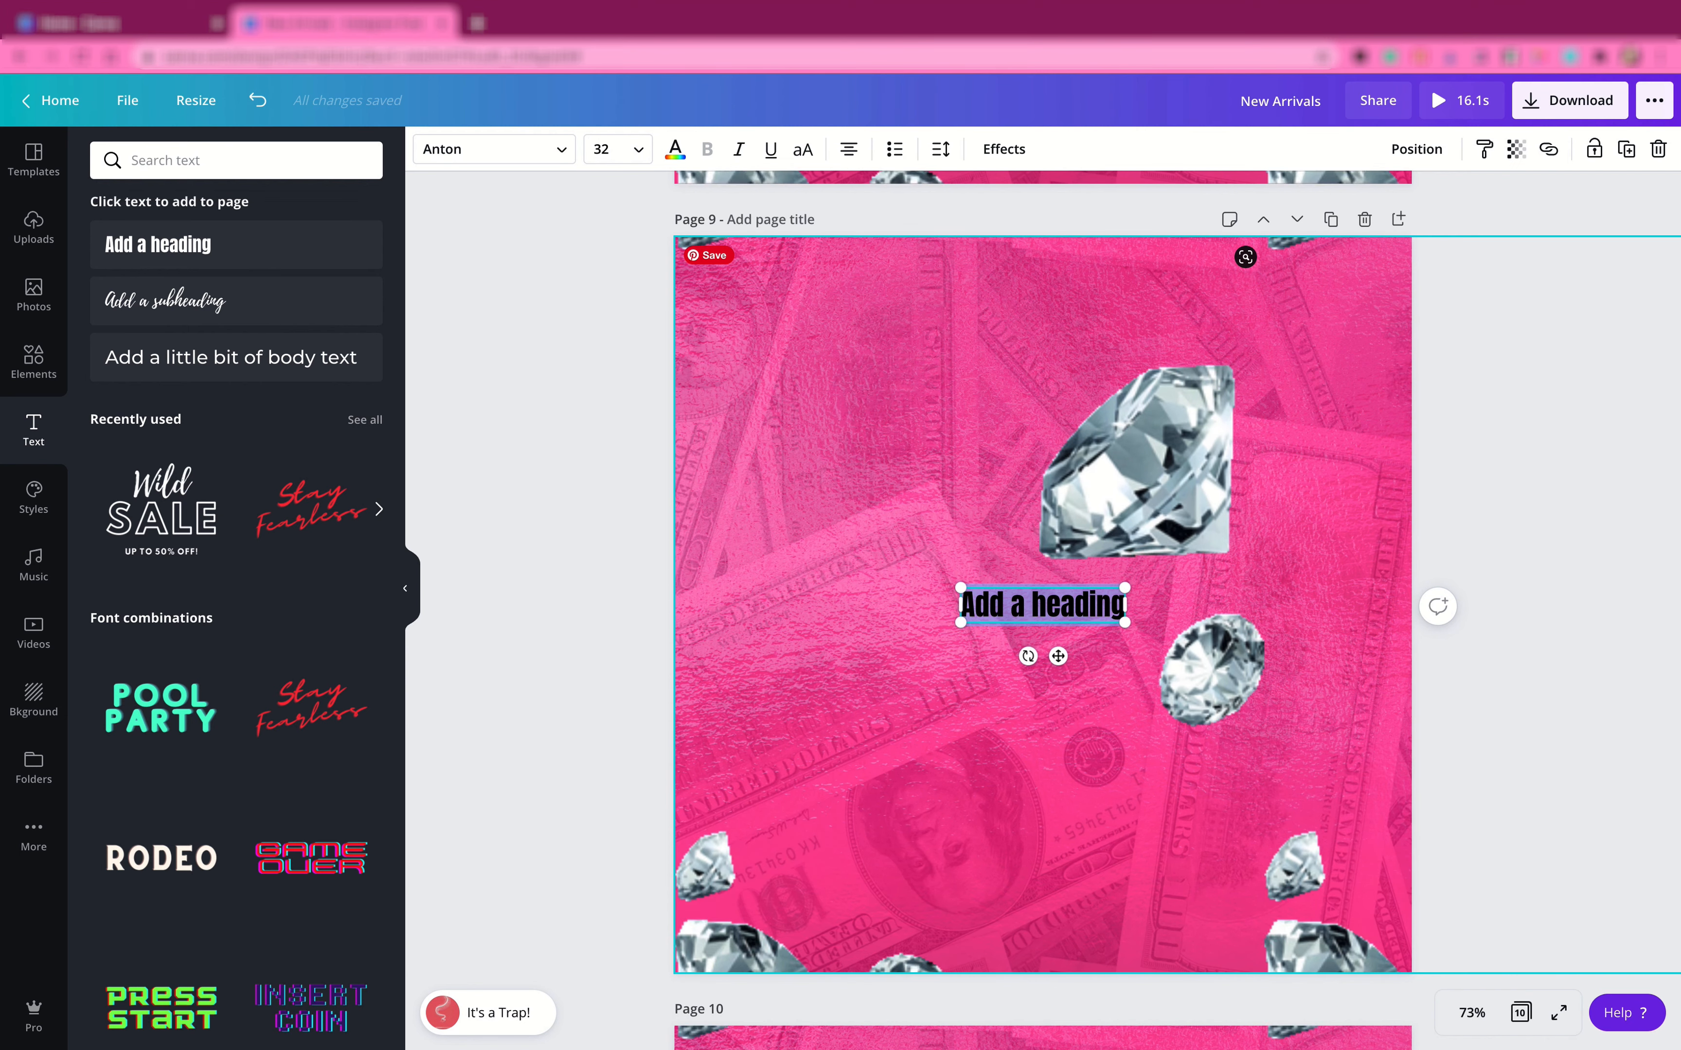
type("Shop now")
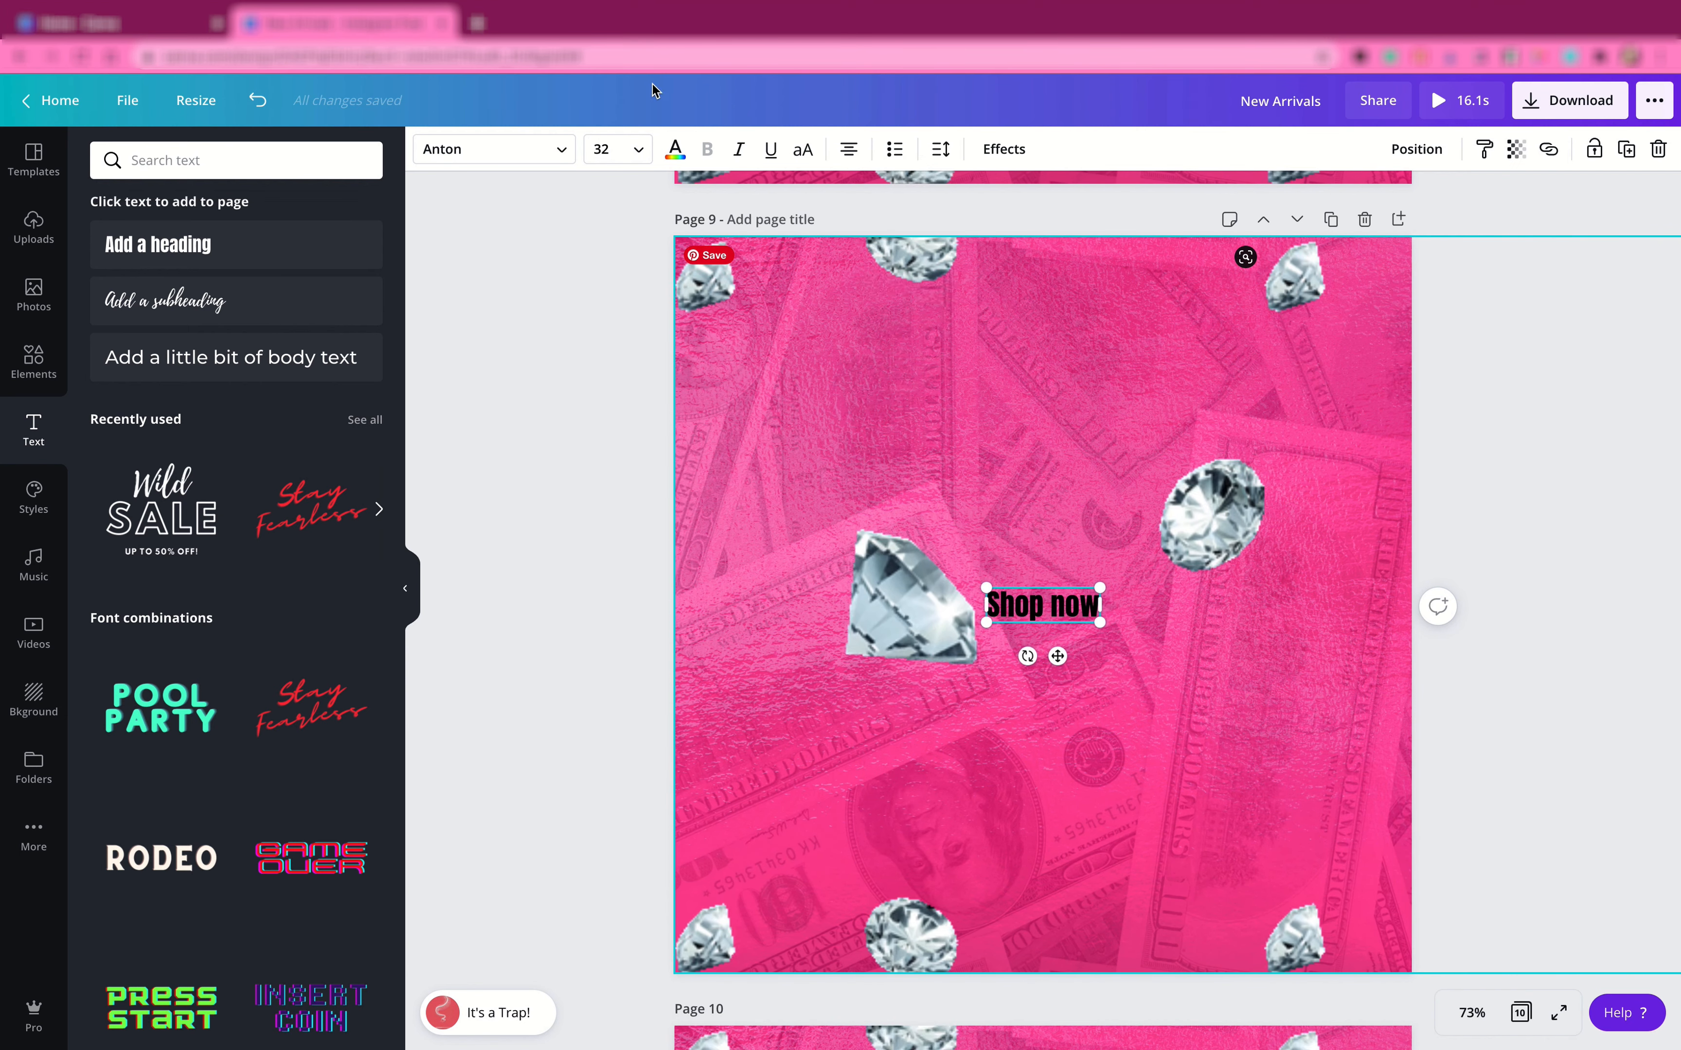
left_click(803, 149)
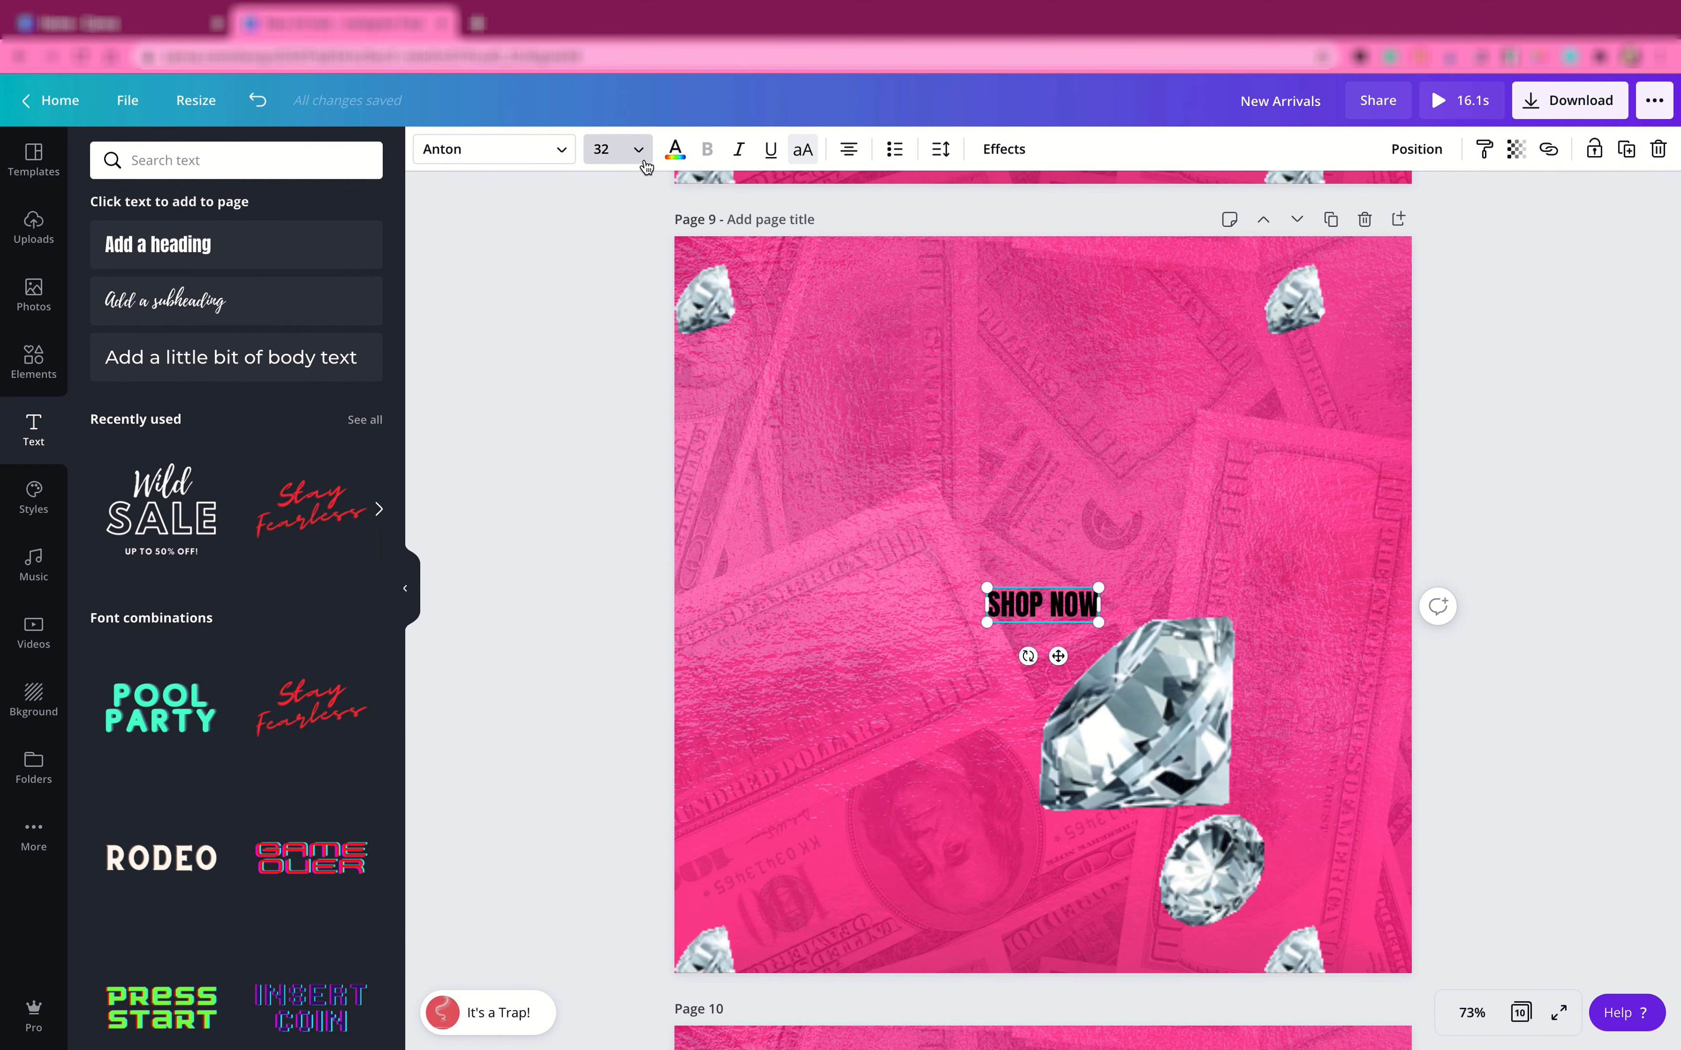
left_click(671, 152)
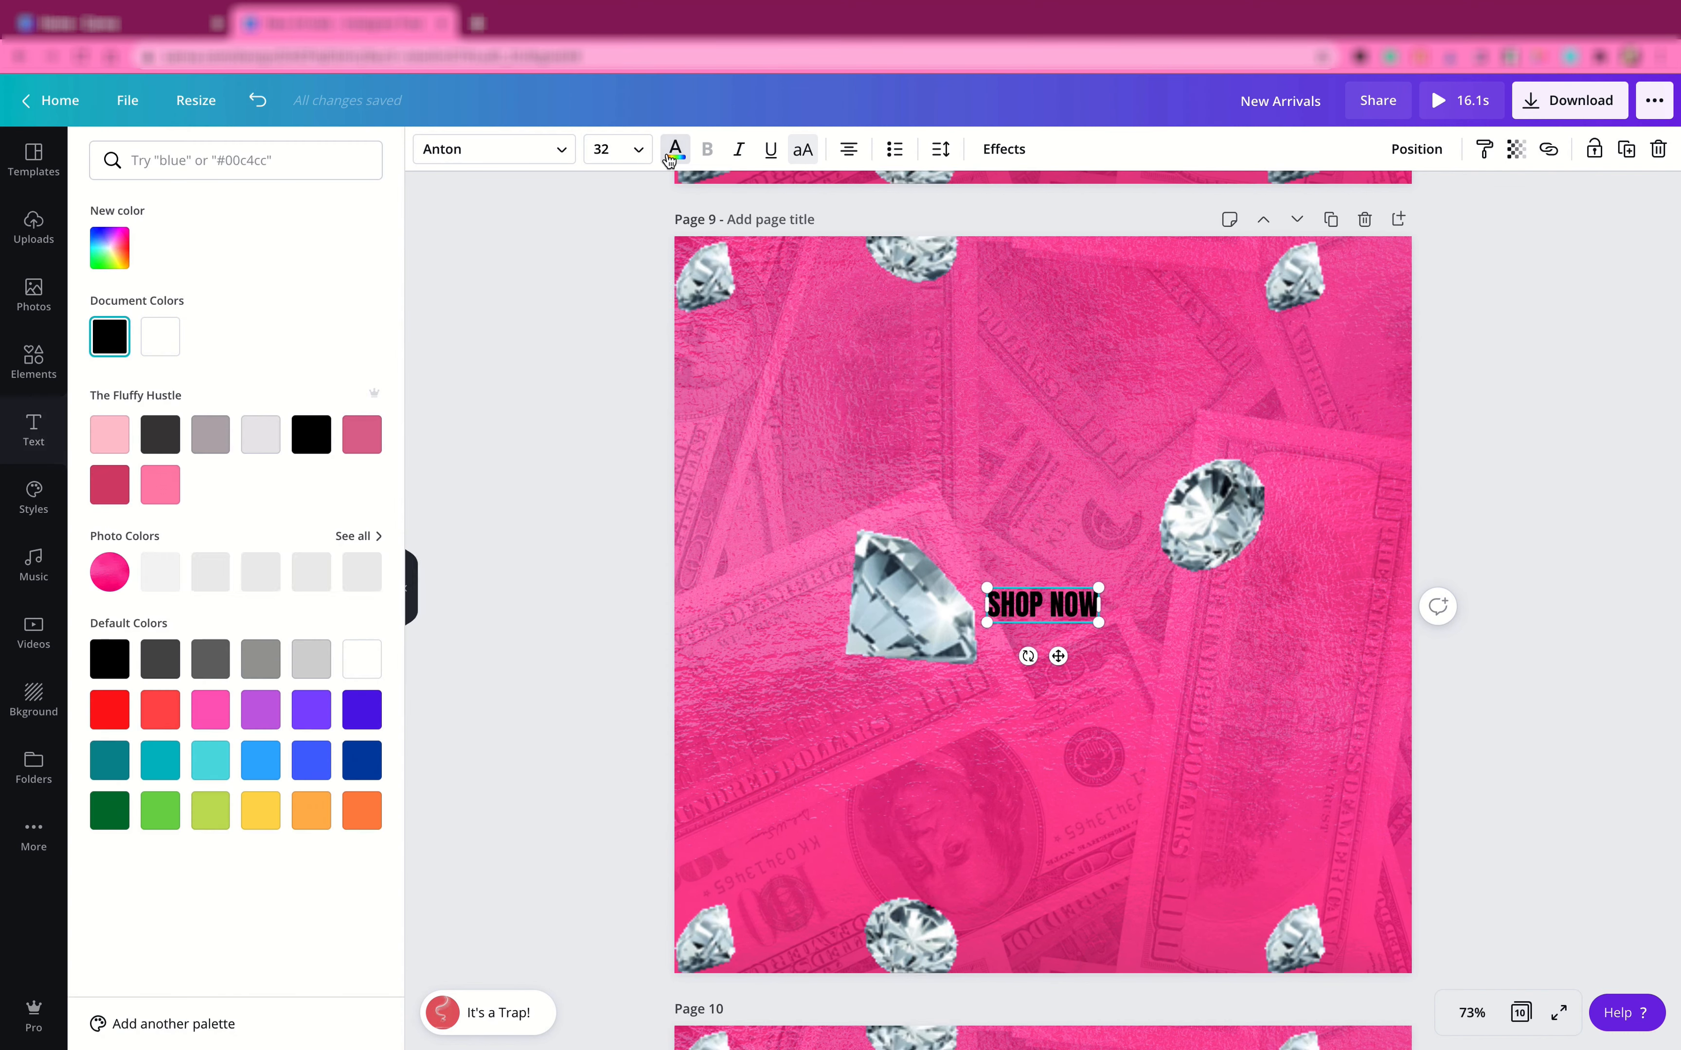
left_click(169, 340)
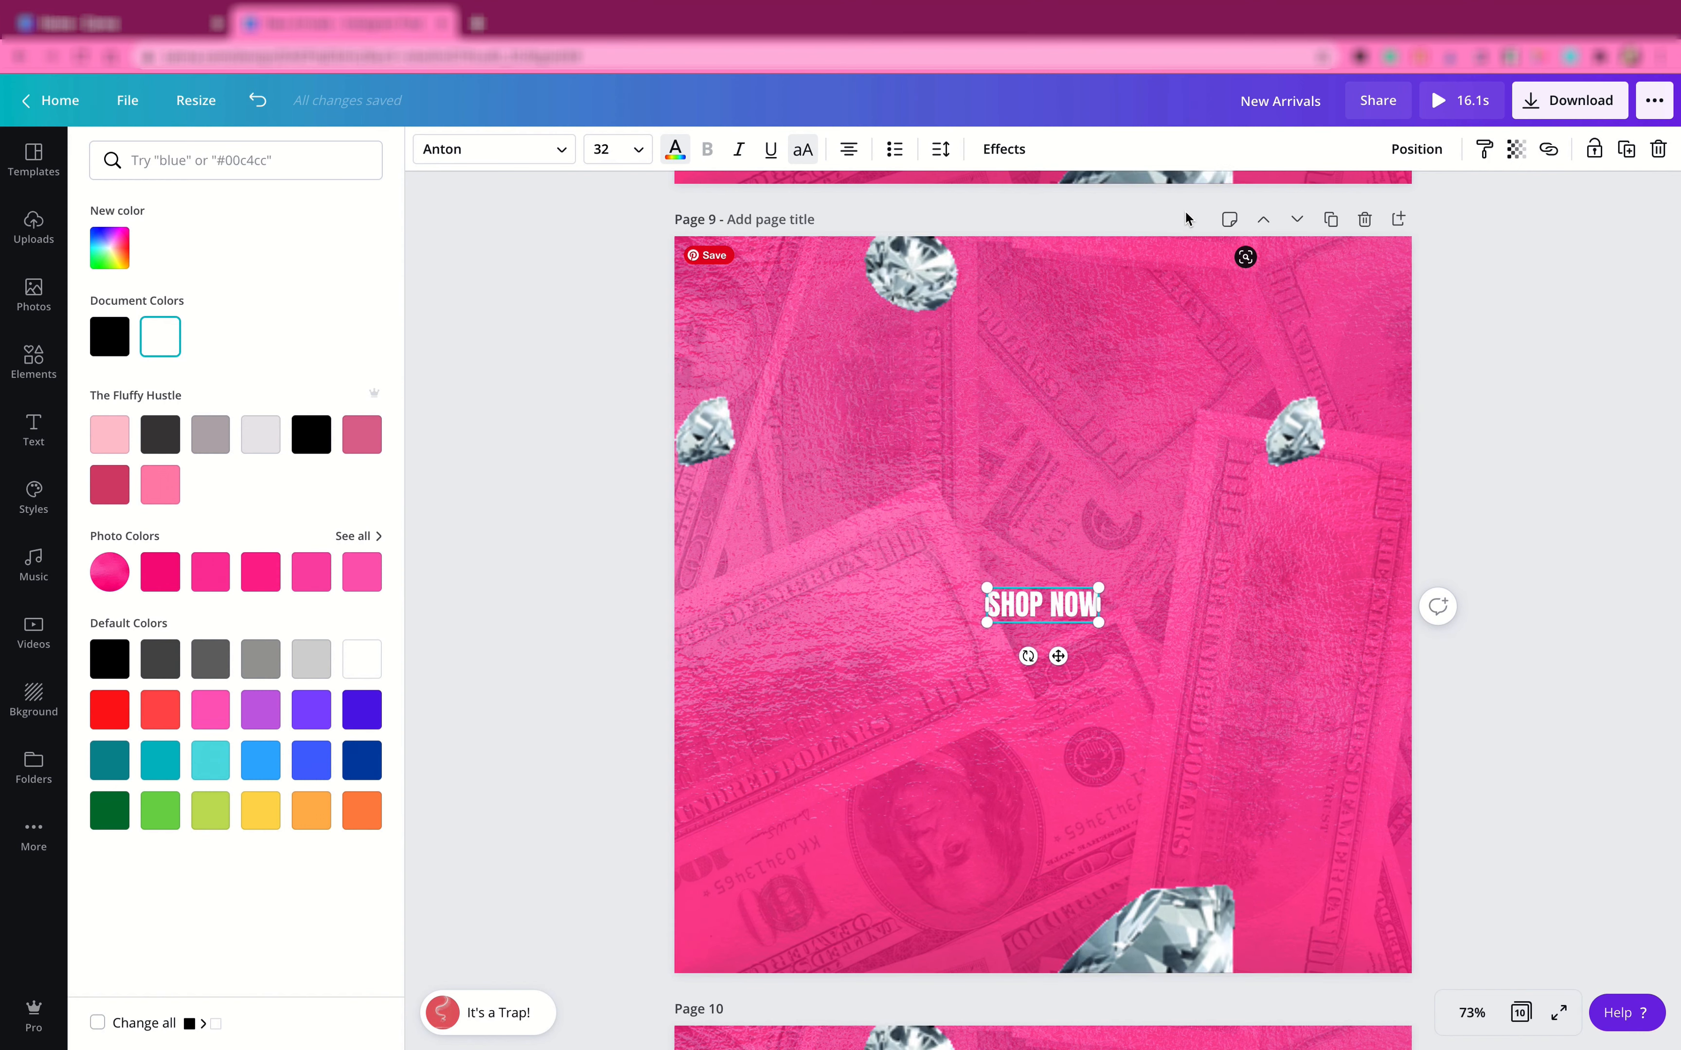
- Apply the Shadow effect to the SHOP NOW heading and enlarge it to span the page width, about size 208
left_click(1004, 151)
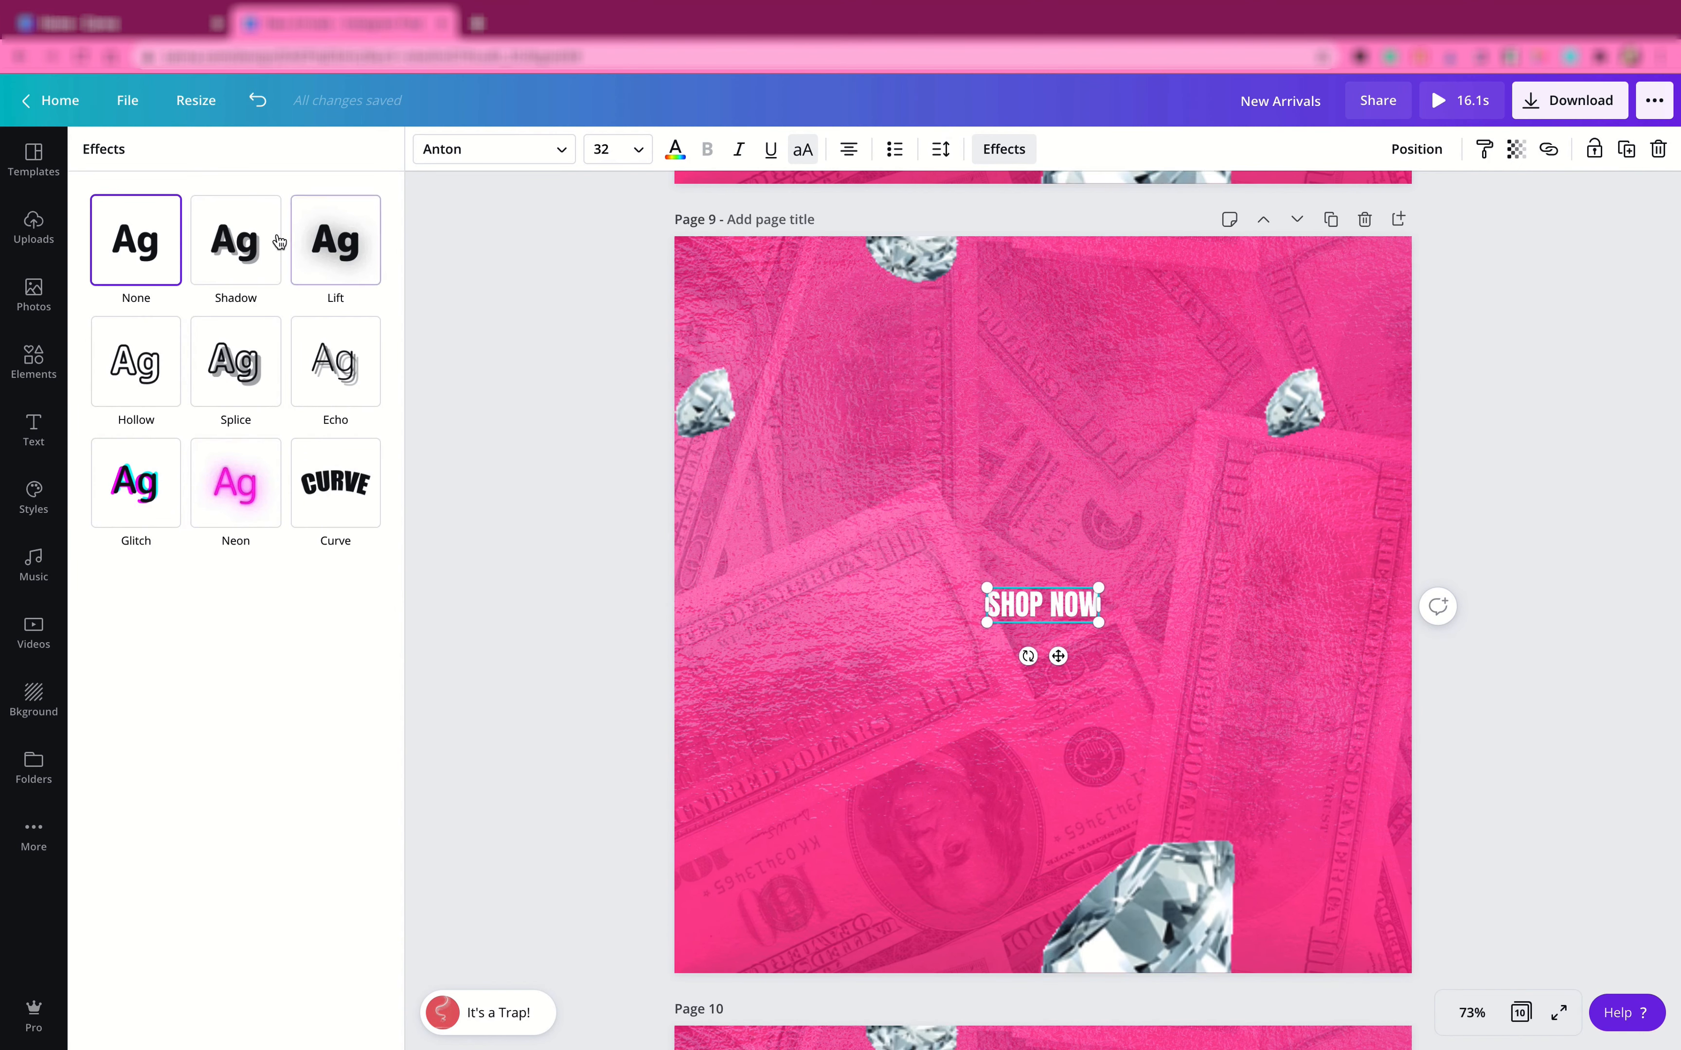
left_click(220, 262)
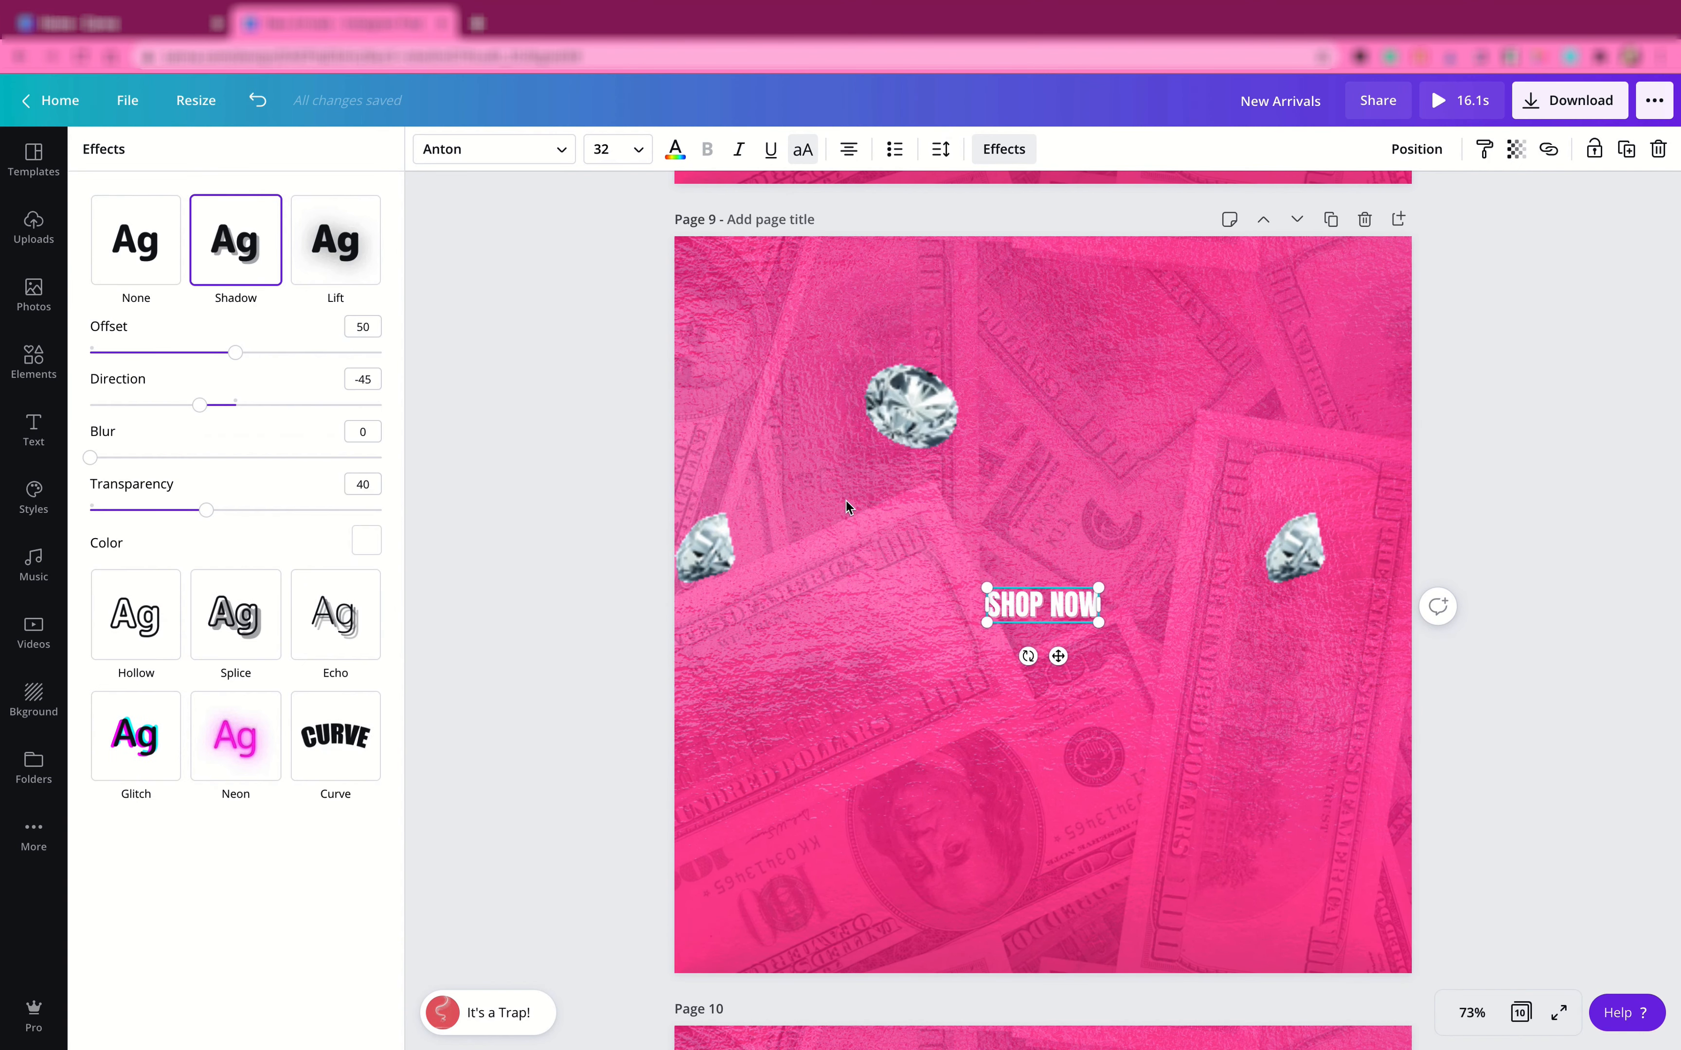
left_click_drag(986, 588, 681, 472)
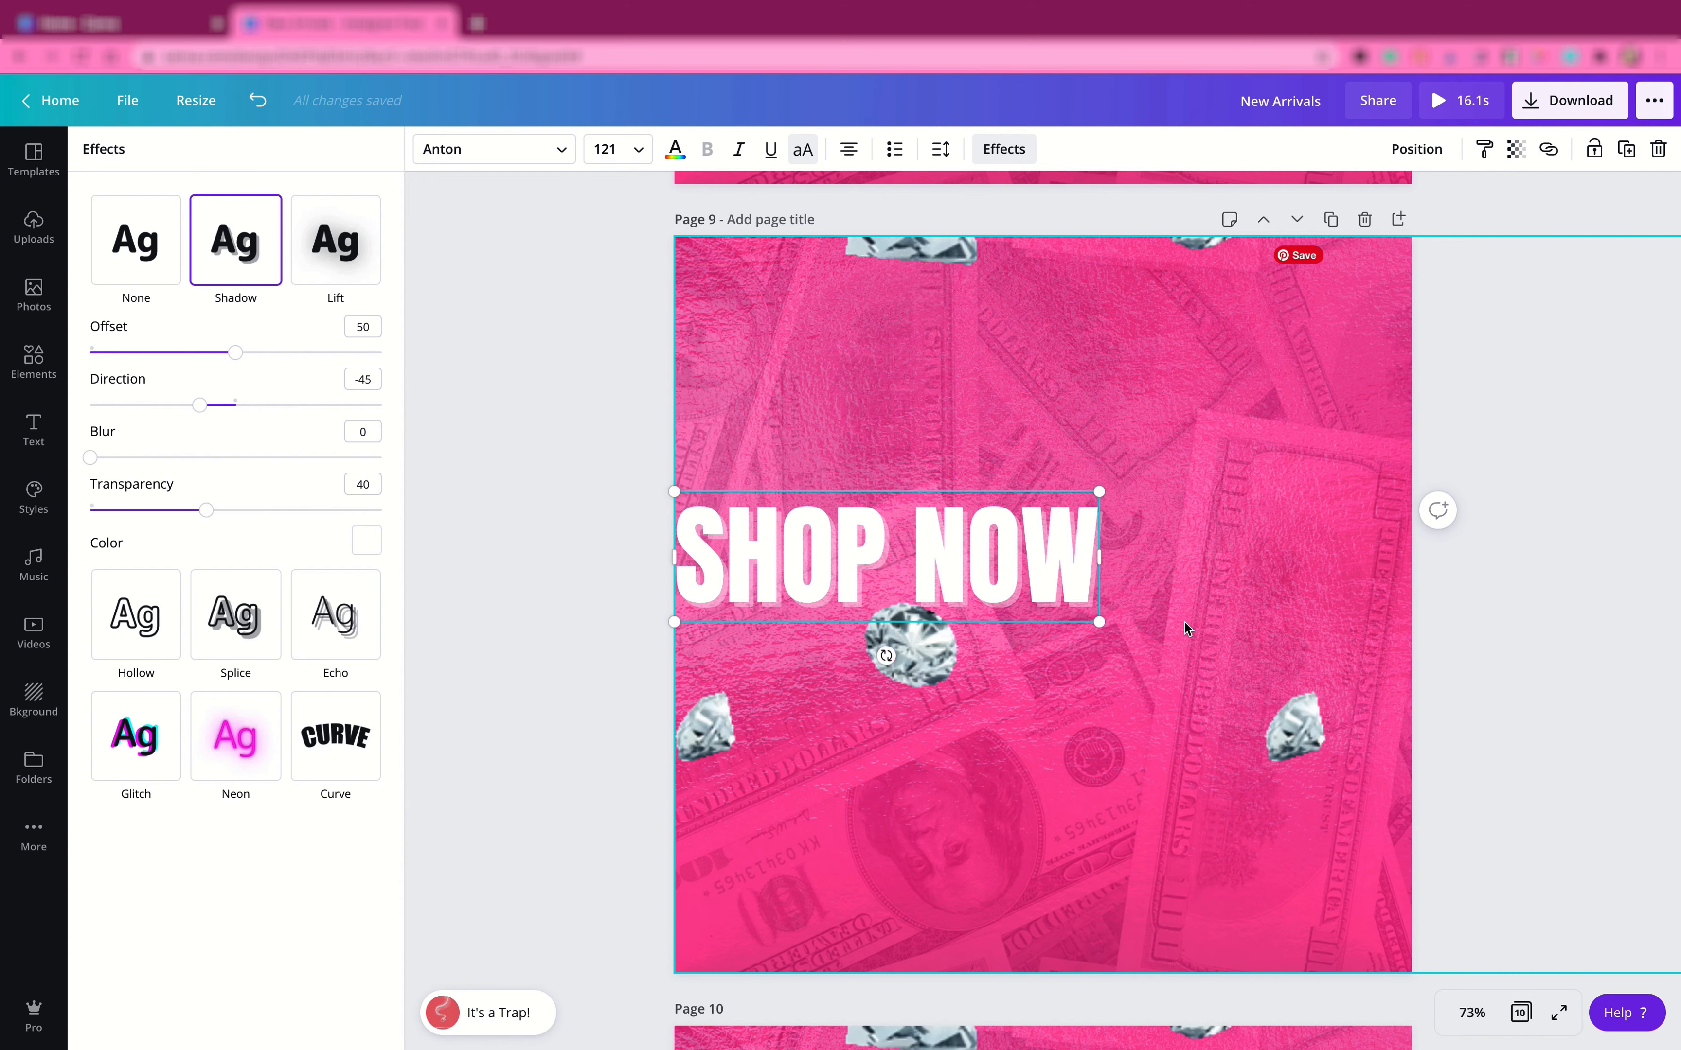
left_click_drag(1099, 622, 1400, 724)
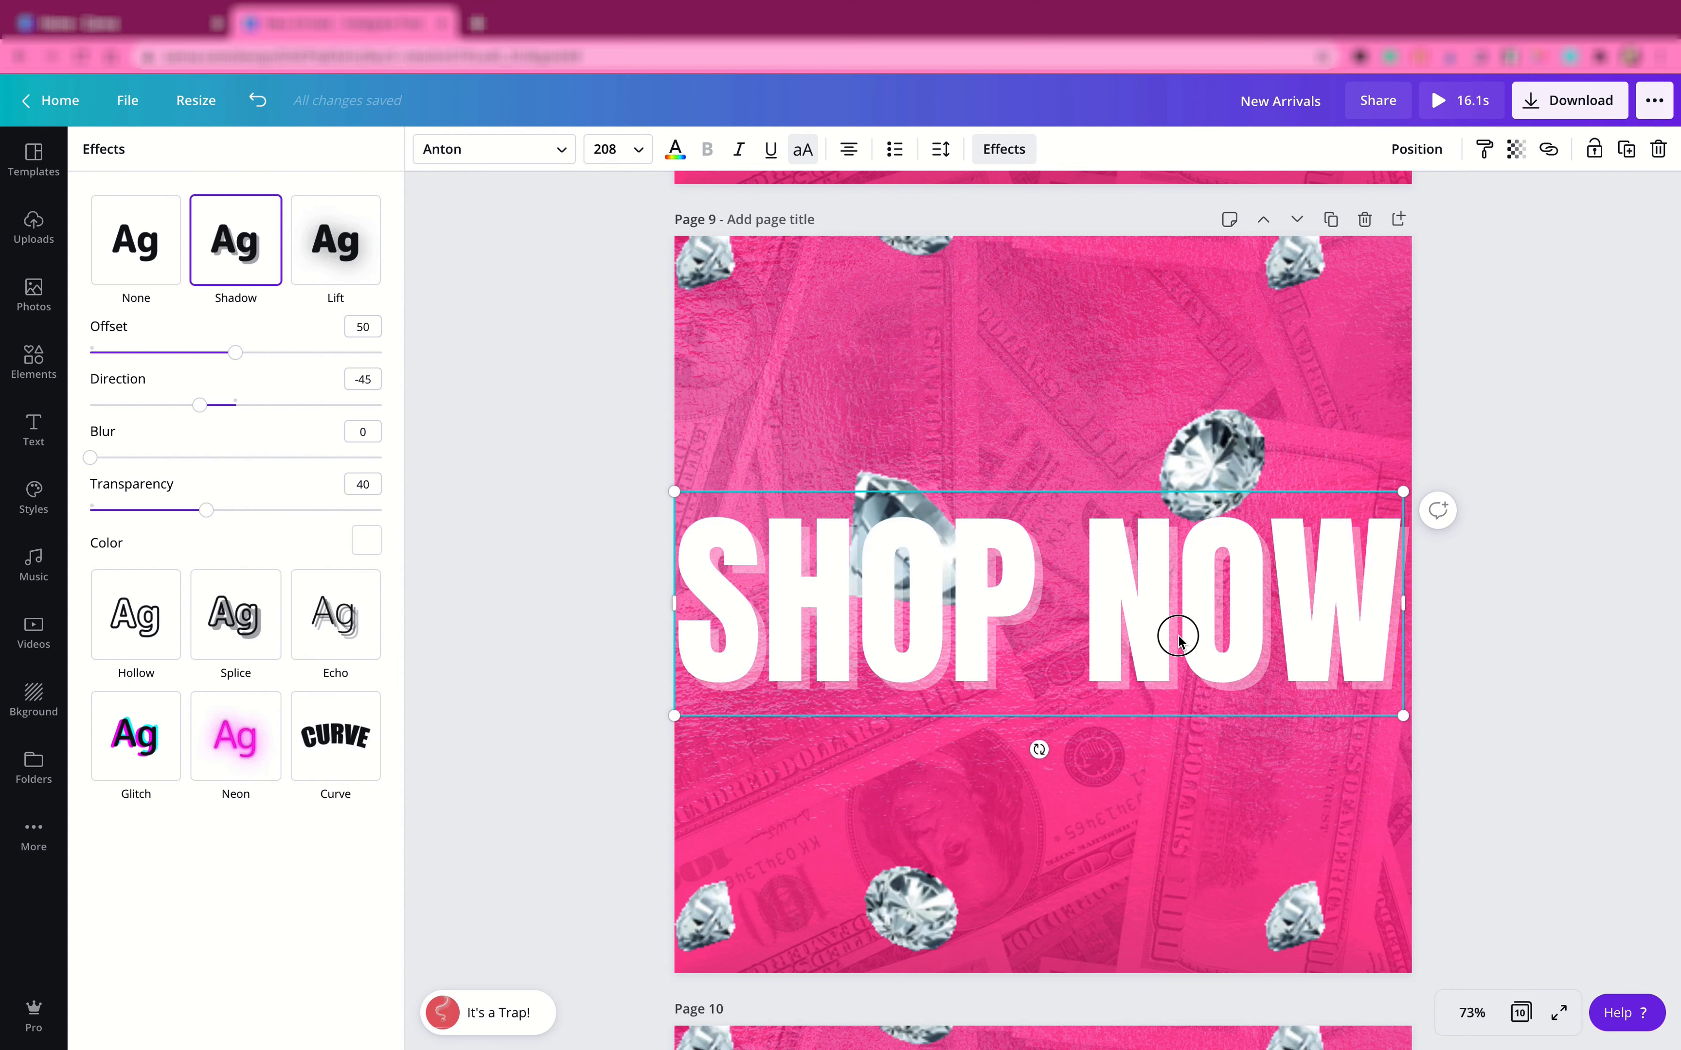
- Move SHOP NOW to the top of page 9, then duplicate it twice and stack the copies below it
left_click_drag(1178, 637, 1173, 386)
key("super+d")
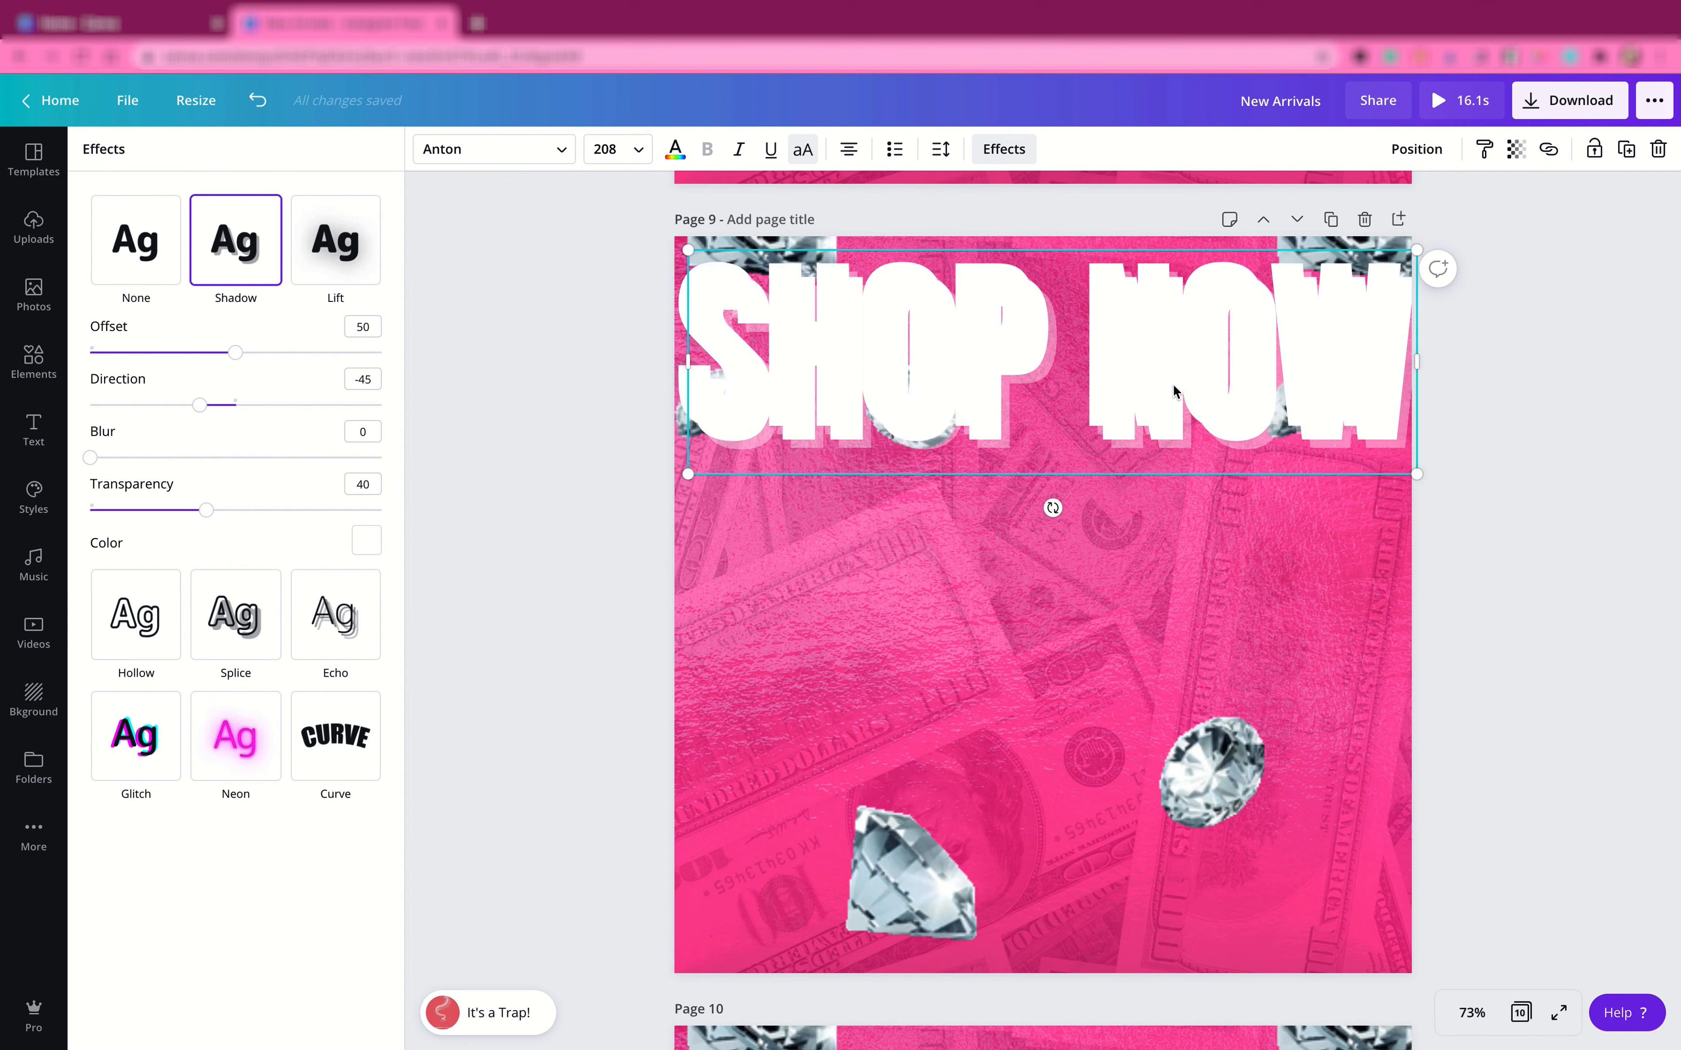
left_click_drag(1222, 447, 1209, 626)
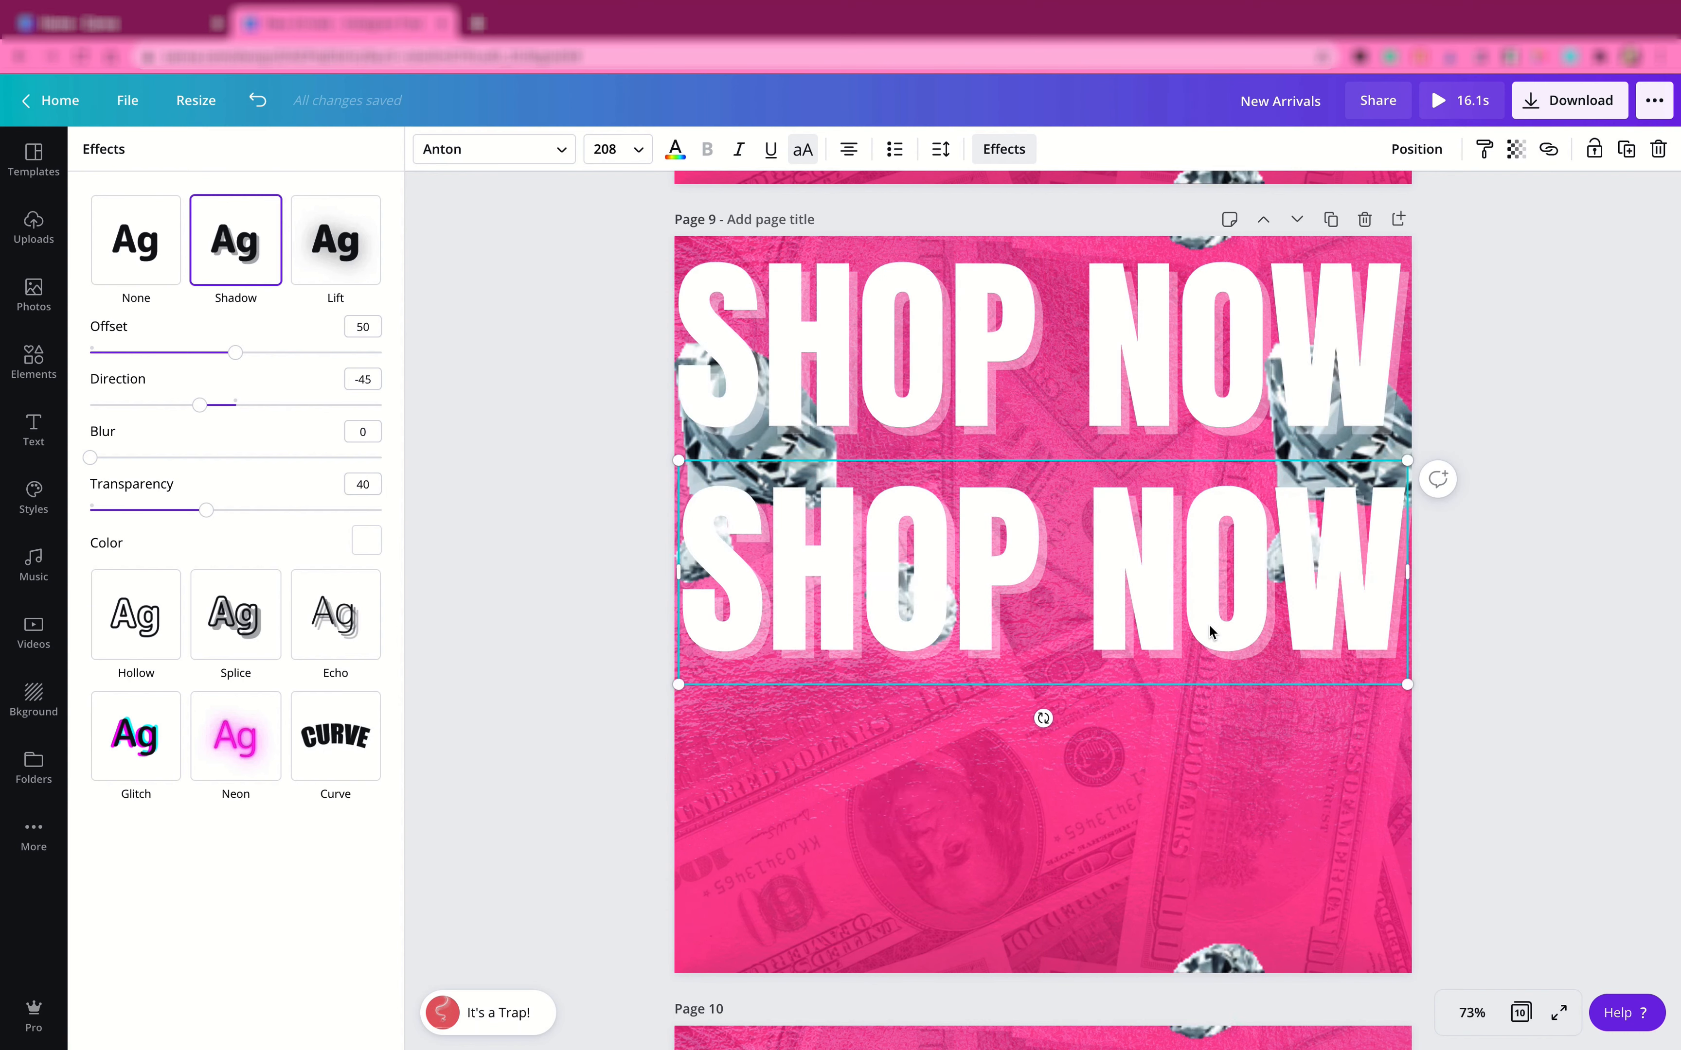
key("super+d")
left_click_drag(1187, 643, 1163, 833)
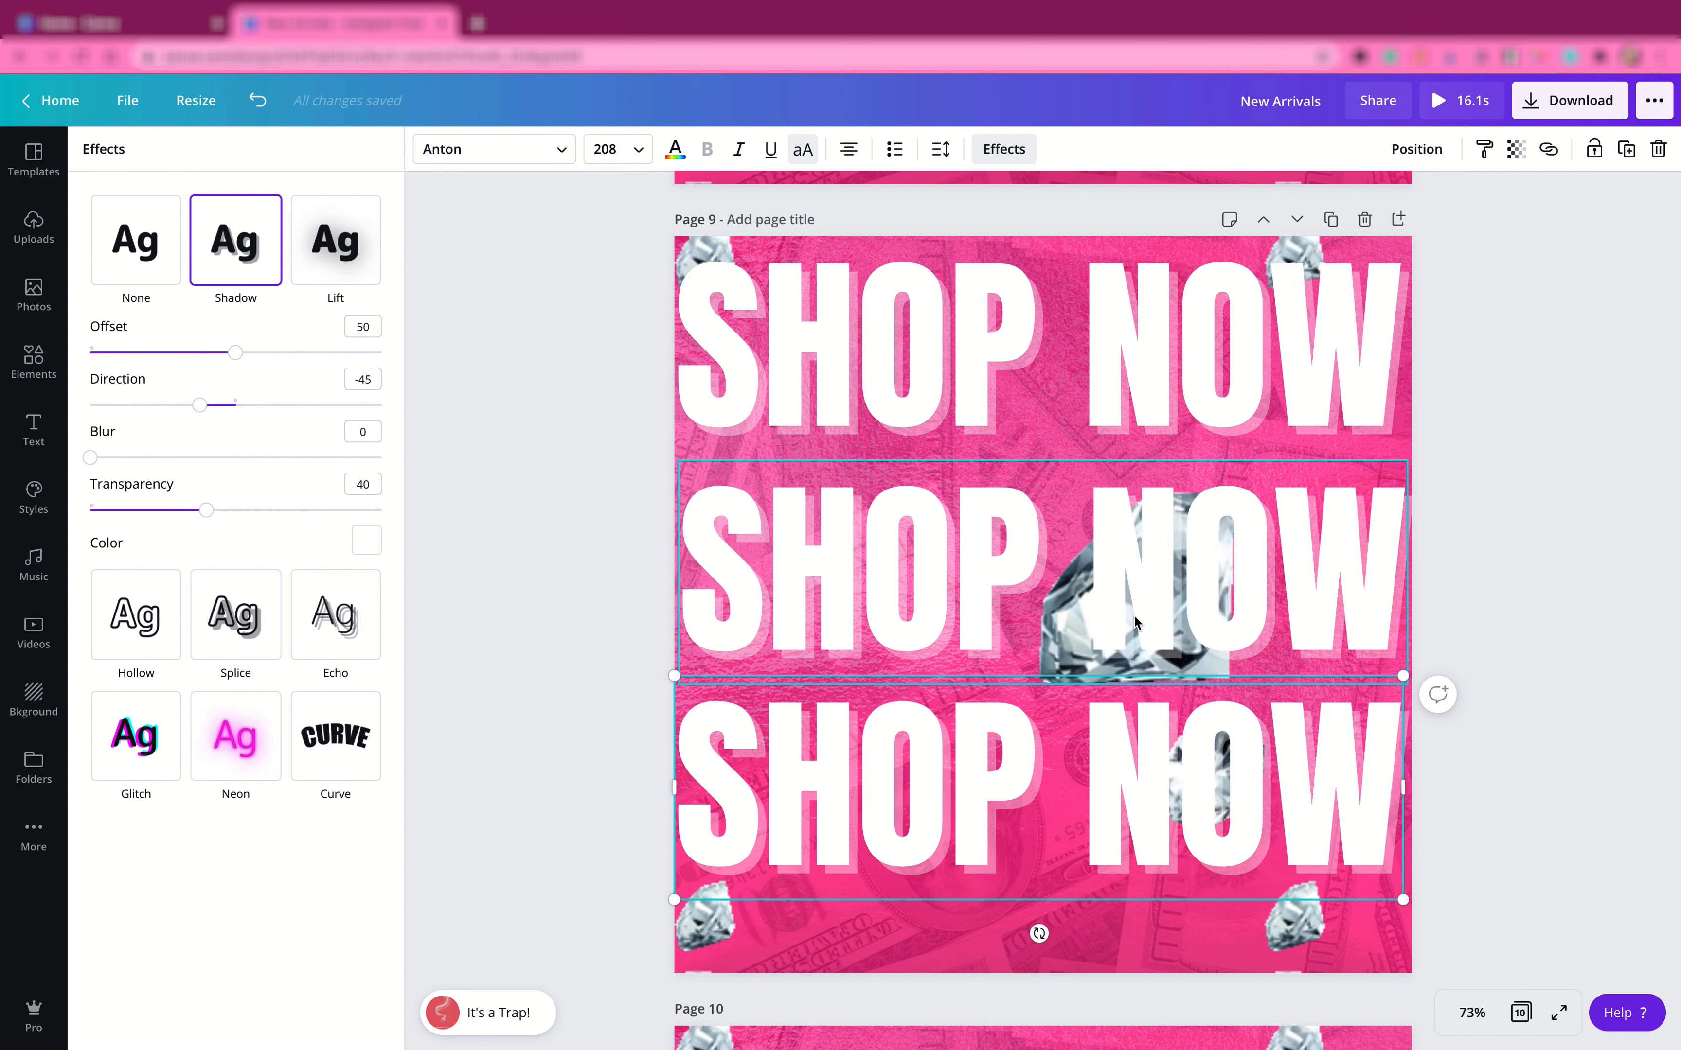
- Group the three SHOP NOW lines, rotate the group to about -39° and enlarge it beyond the page edges
left_click(1100, 362)
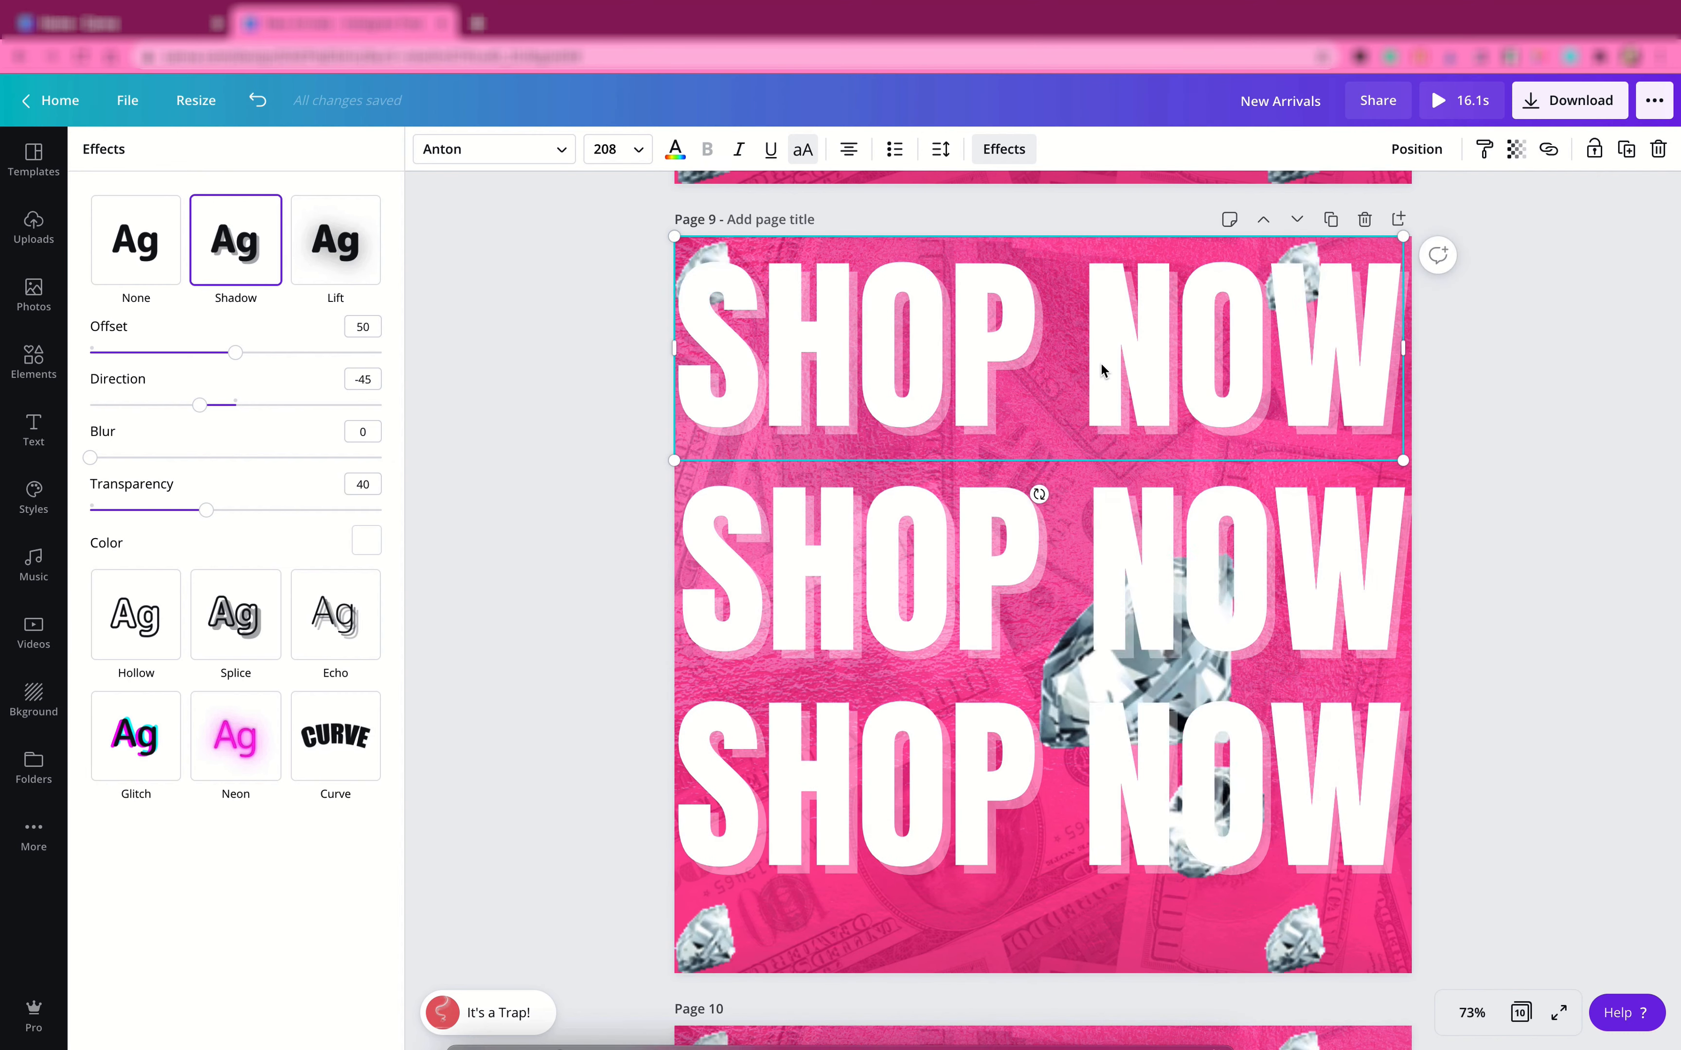
left_click(991, 806, "shift")
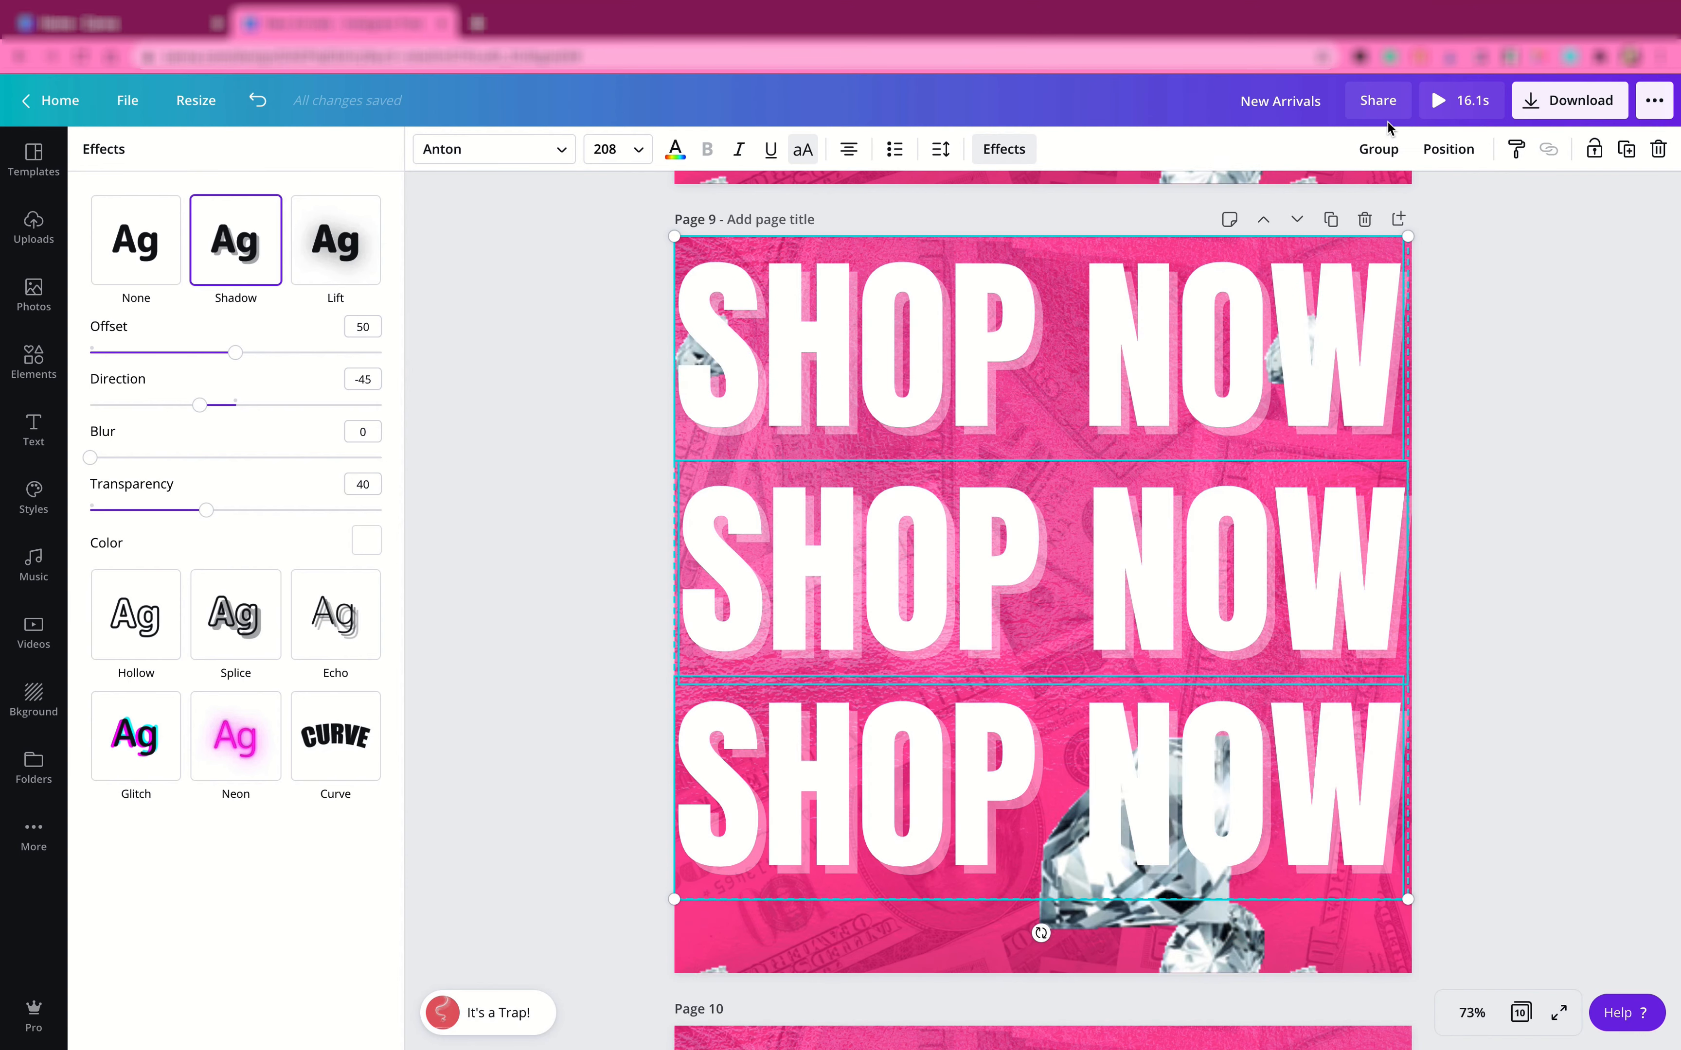
left_click(1375, 149)
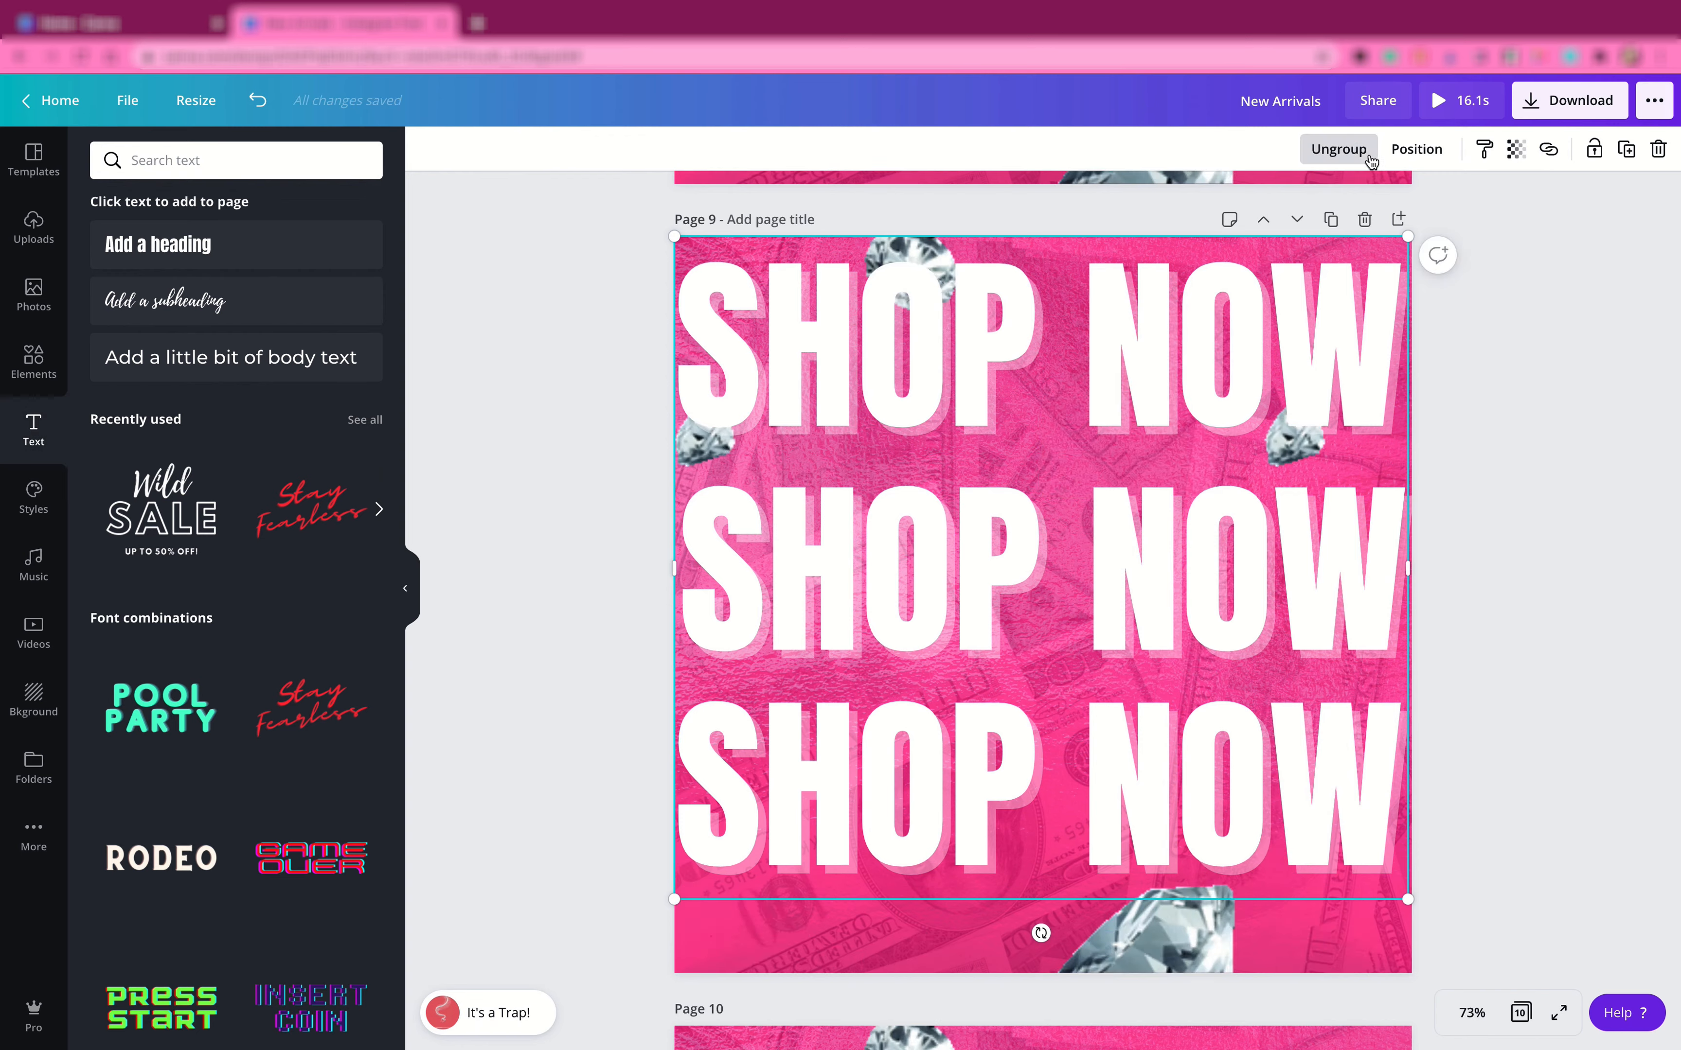
left_click_drag(1138, 899, 1202, 776)
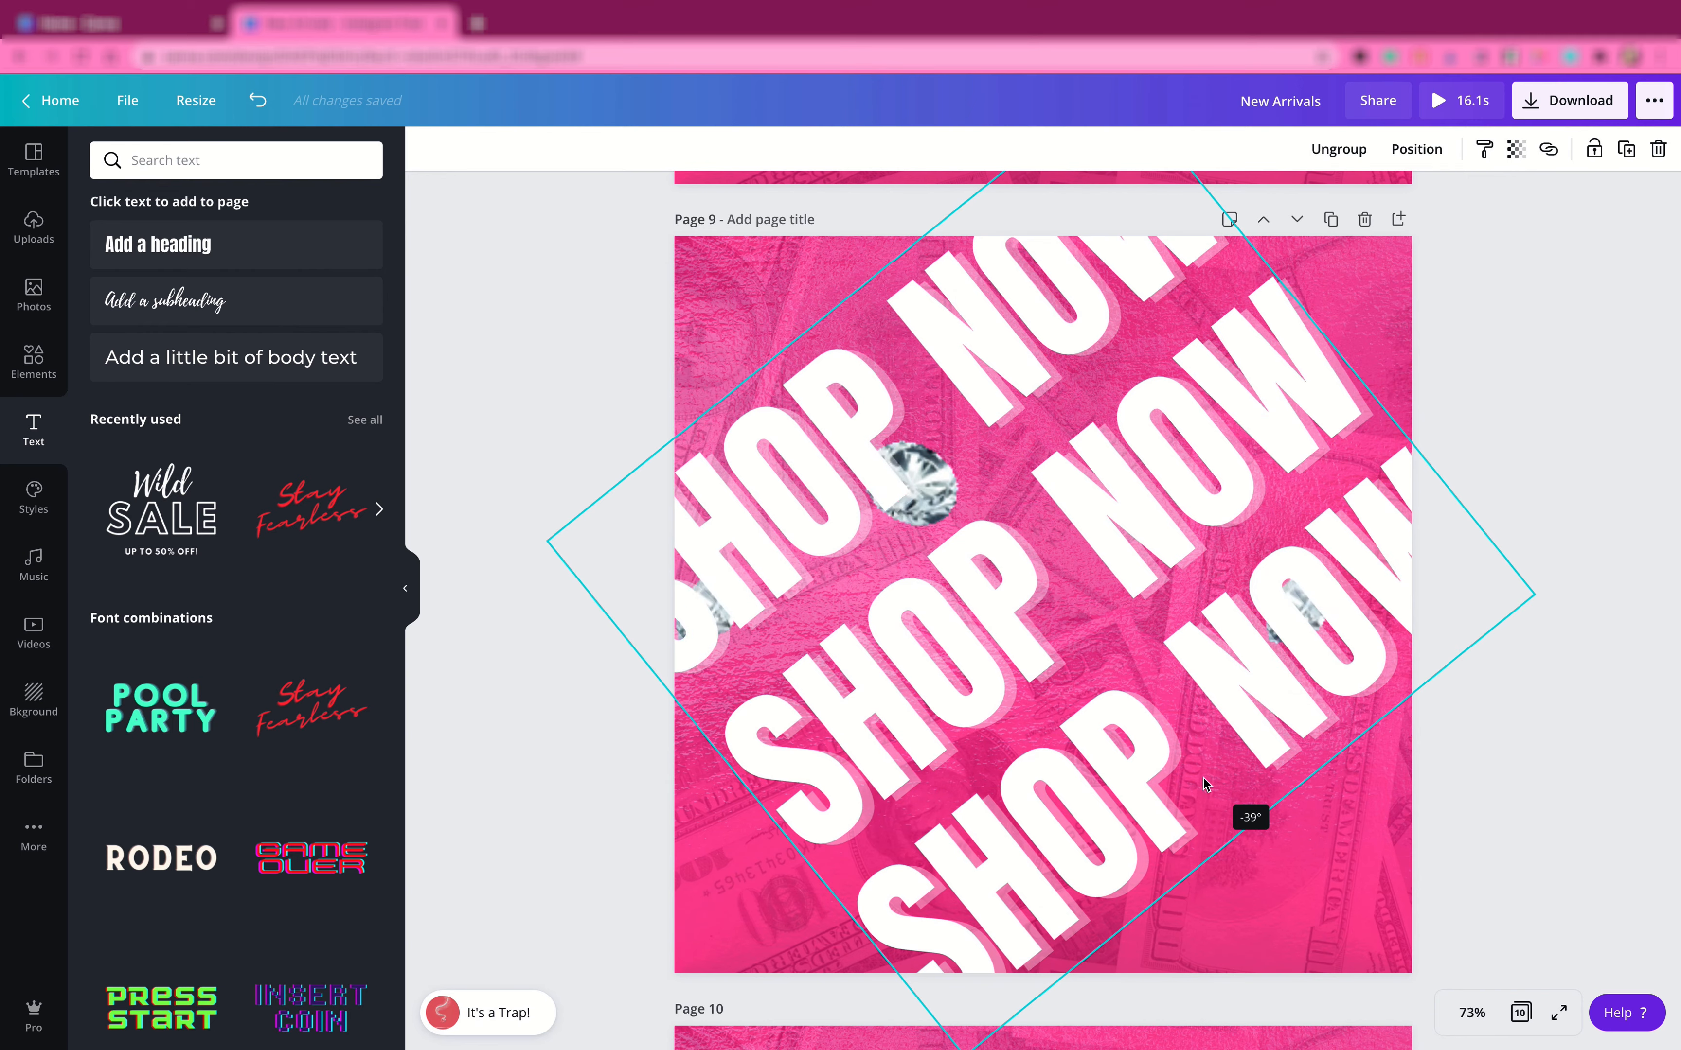
left_click_drag(480, 525, 355, 520)
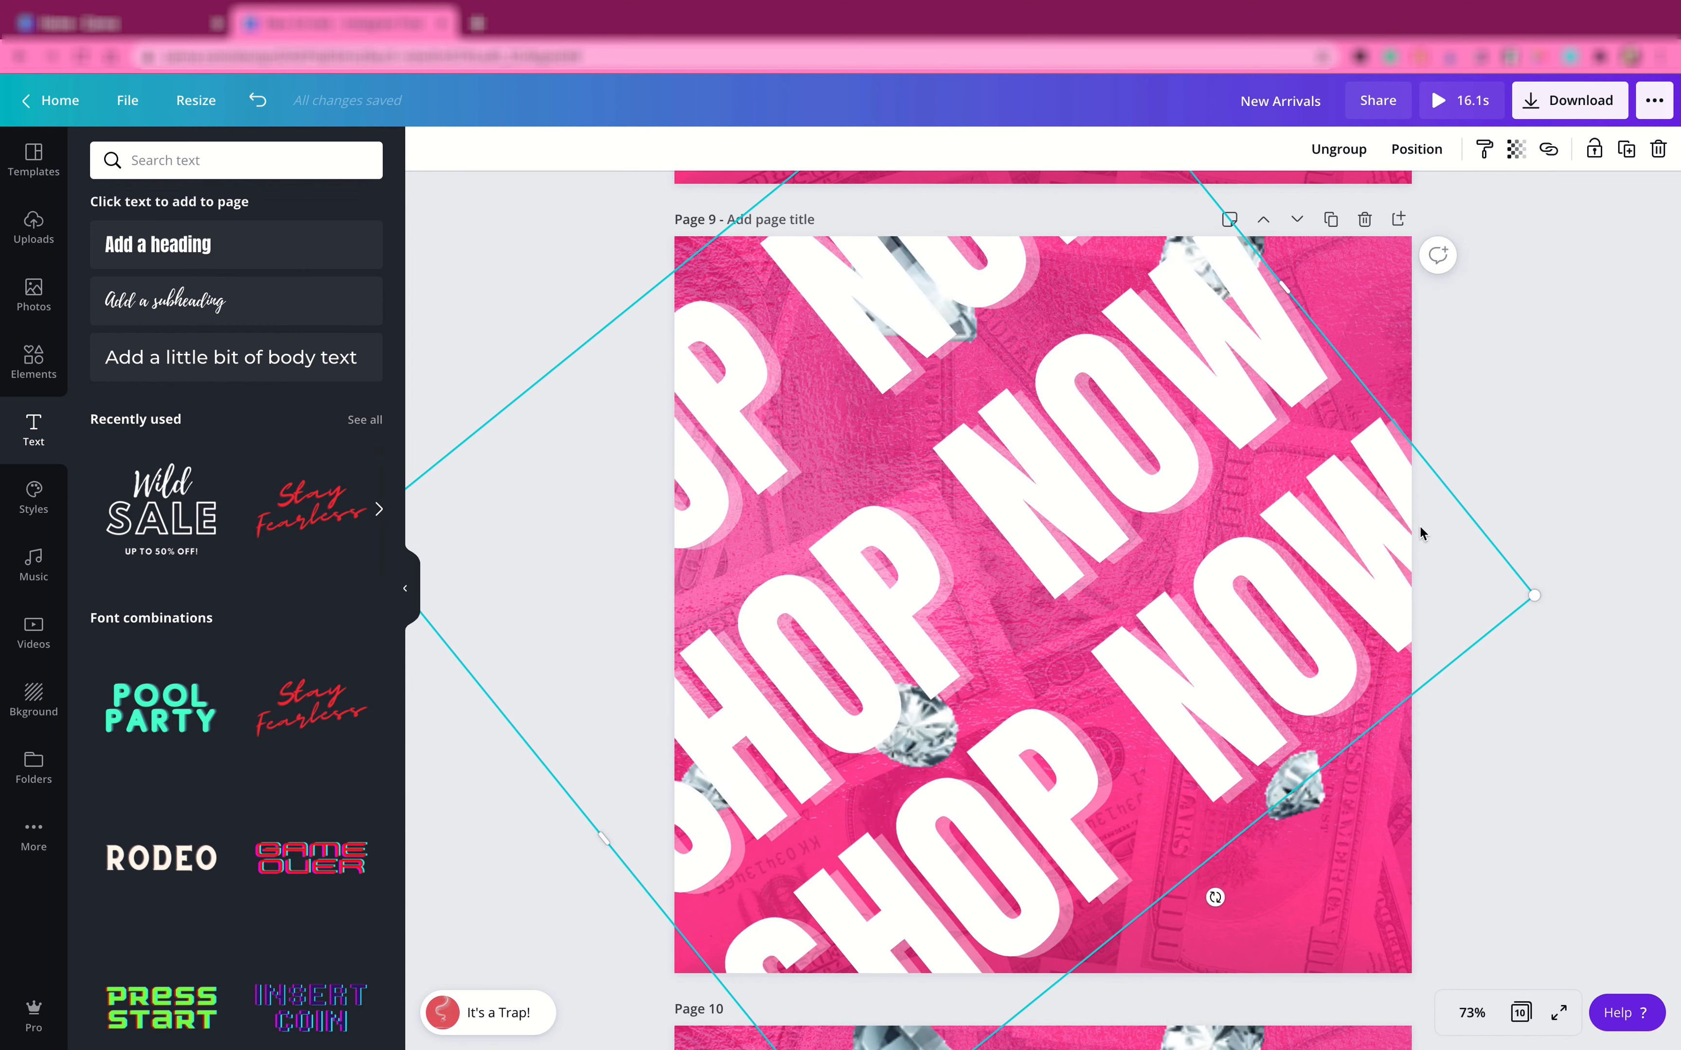
left_click_drag(1649, 612, 1670, 619)
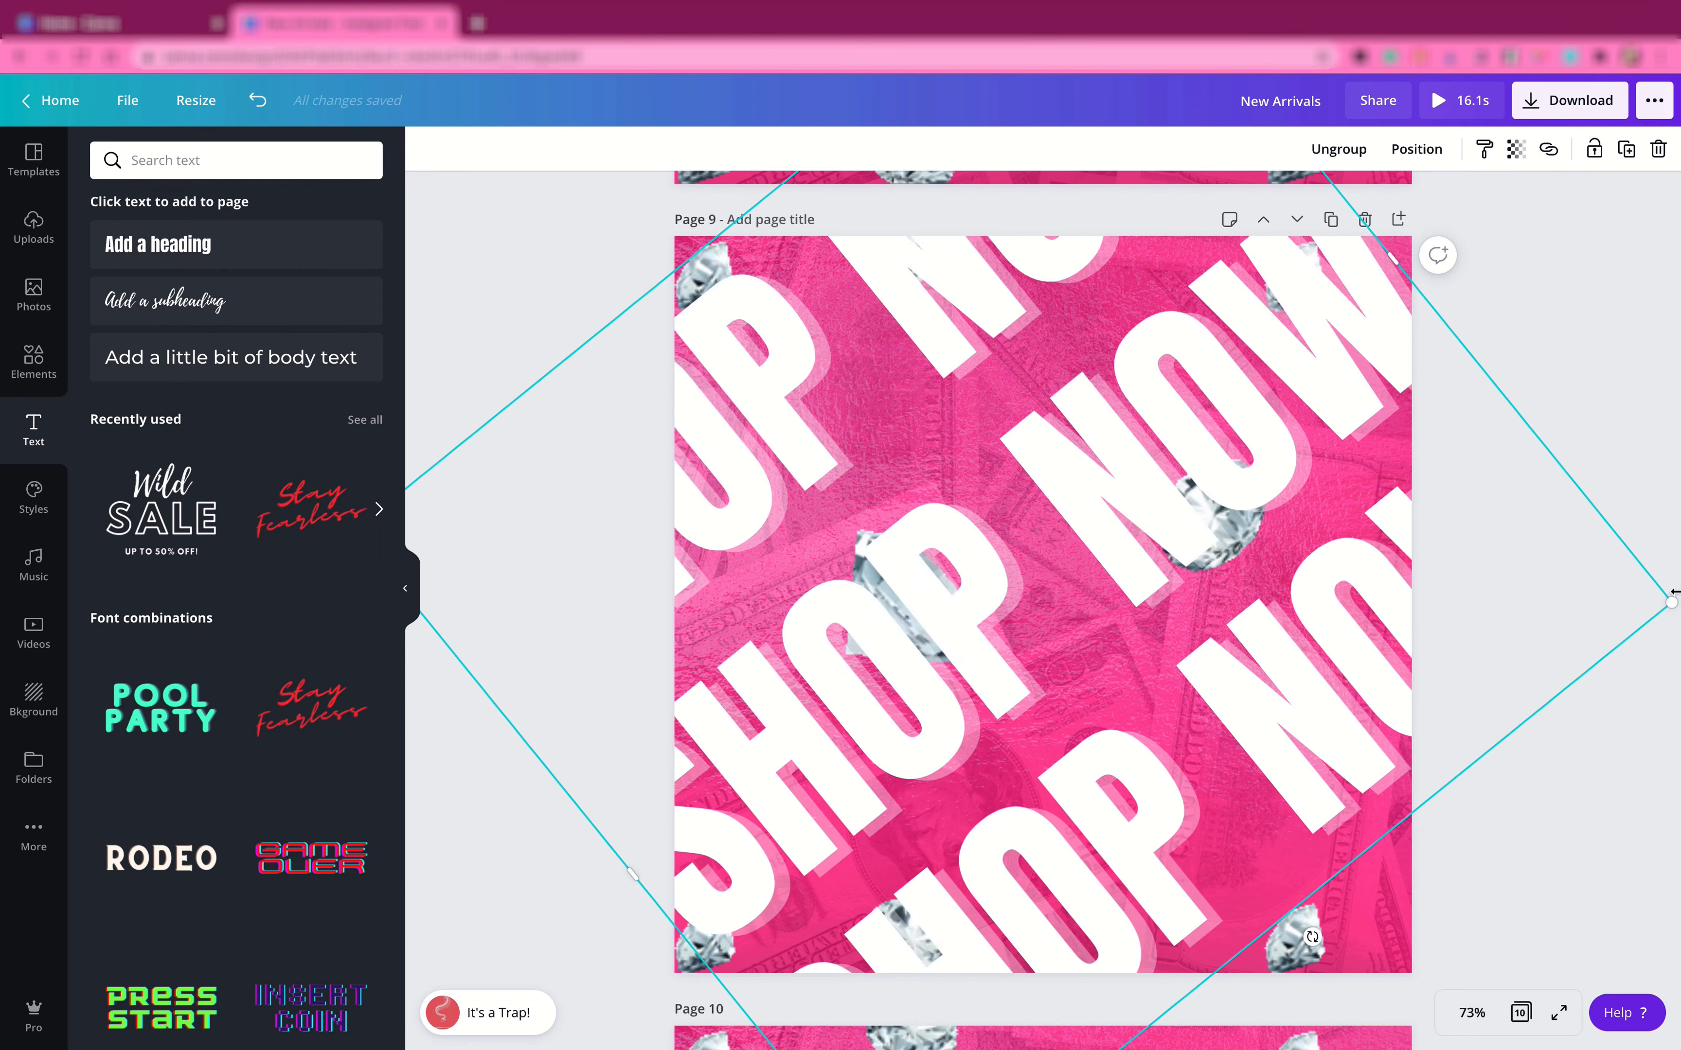
- Send the slanted SHOP NOW group on page 9 backward behind the diamonds, using page 4 as reference, and ungroup it
scroll(1578, 498, "up", 15)
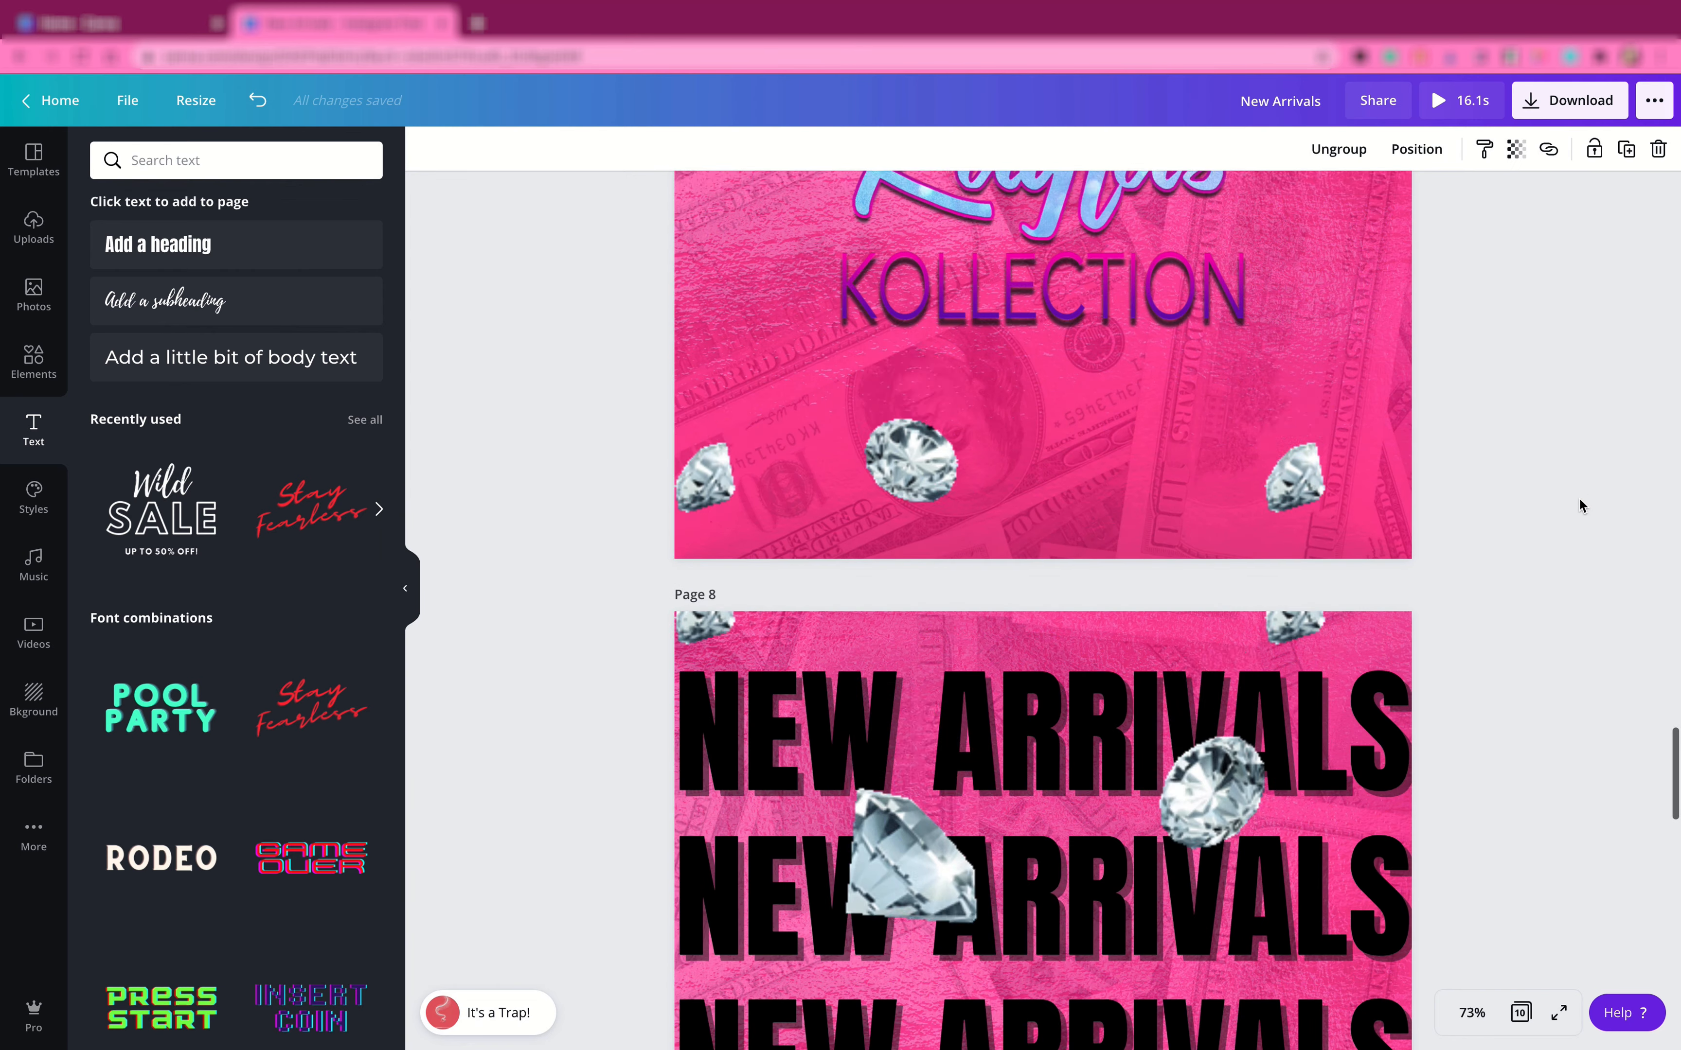
scroll(1579, 498, "up", 15)
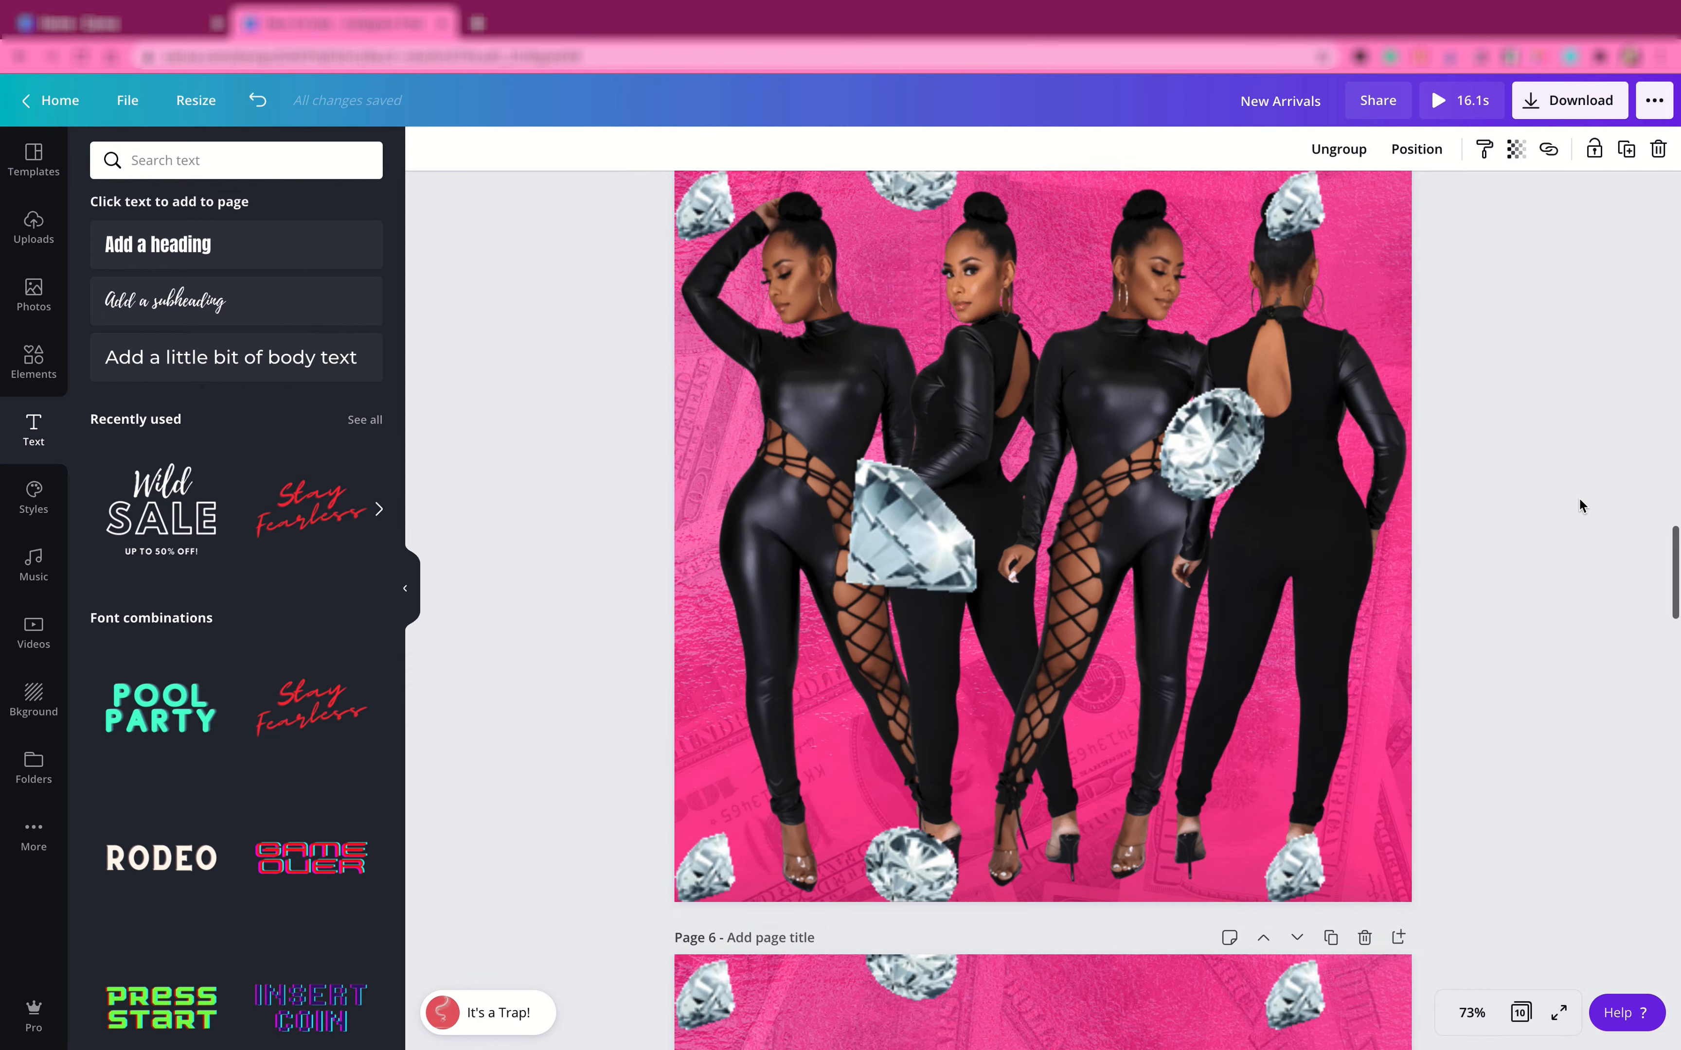
scroll(1579, 498, "up", 8)
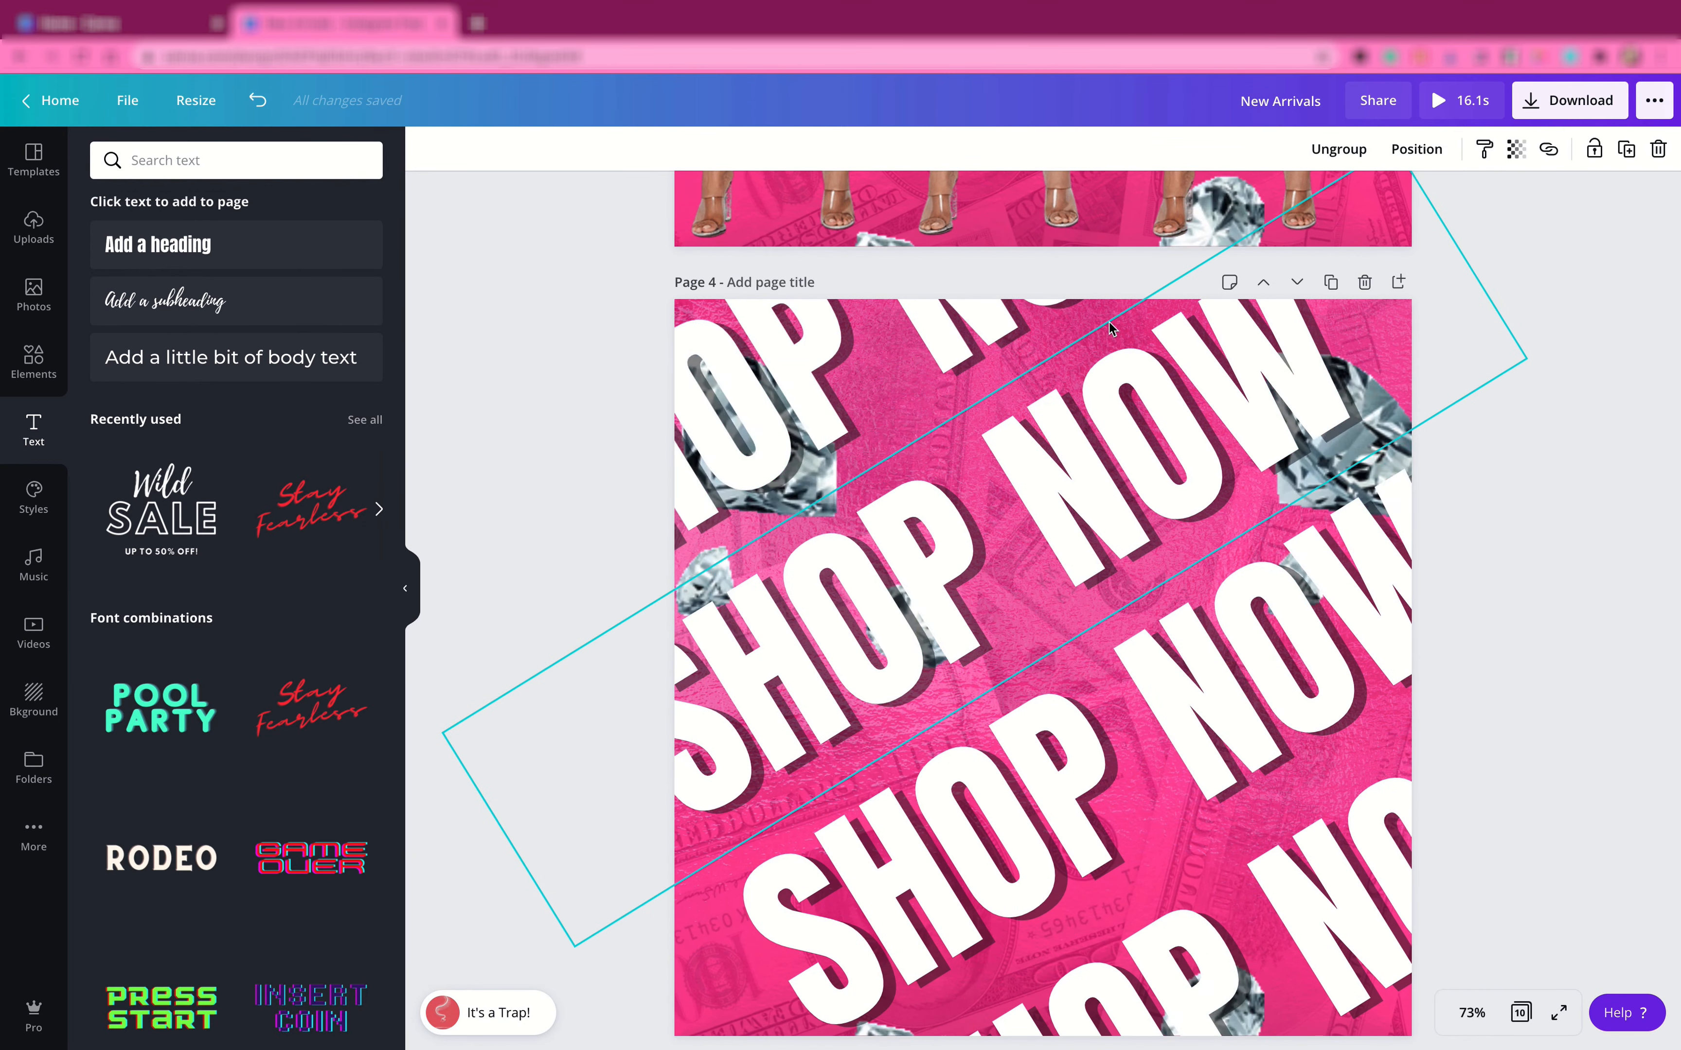
scroll(1109, 325, "down", 20)
scroll(1109, 321, "down", 20)
scroll(1110, 327, "up", 8)
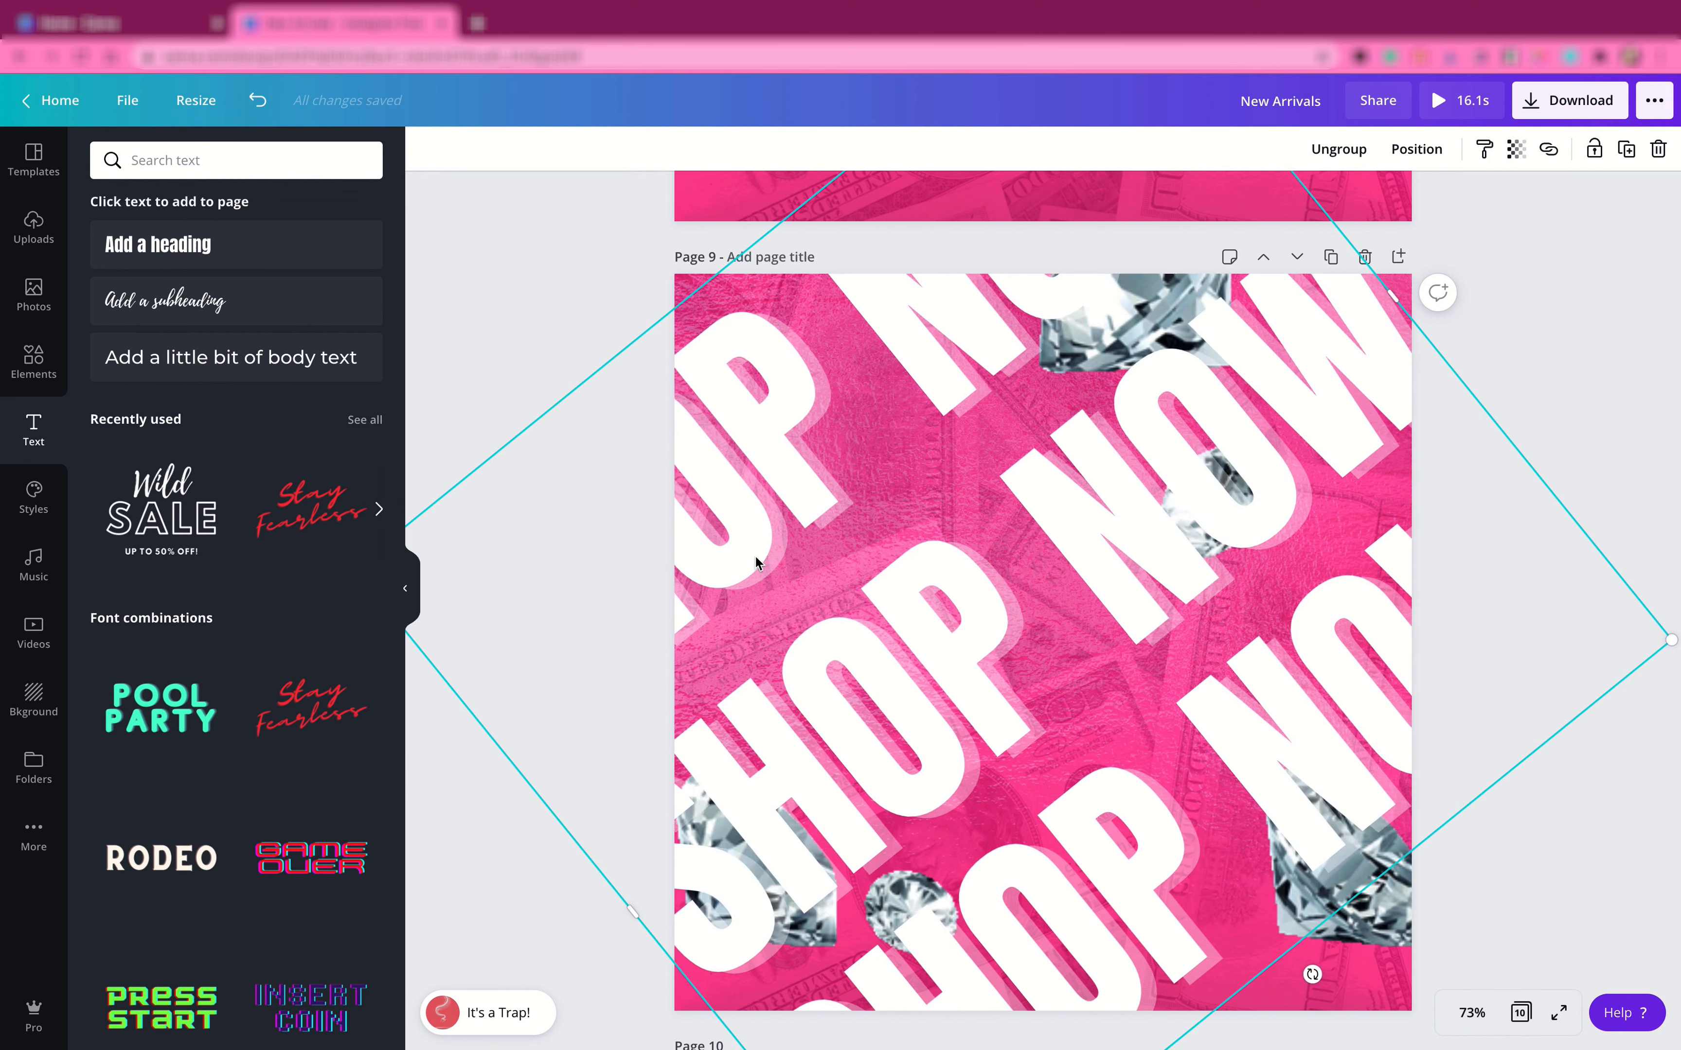
left_click(620, 318)
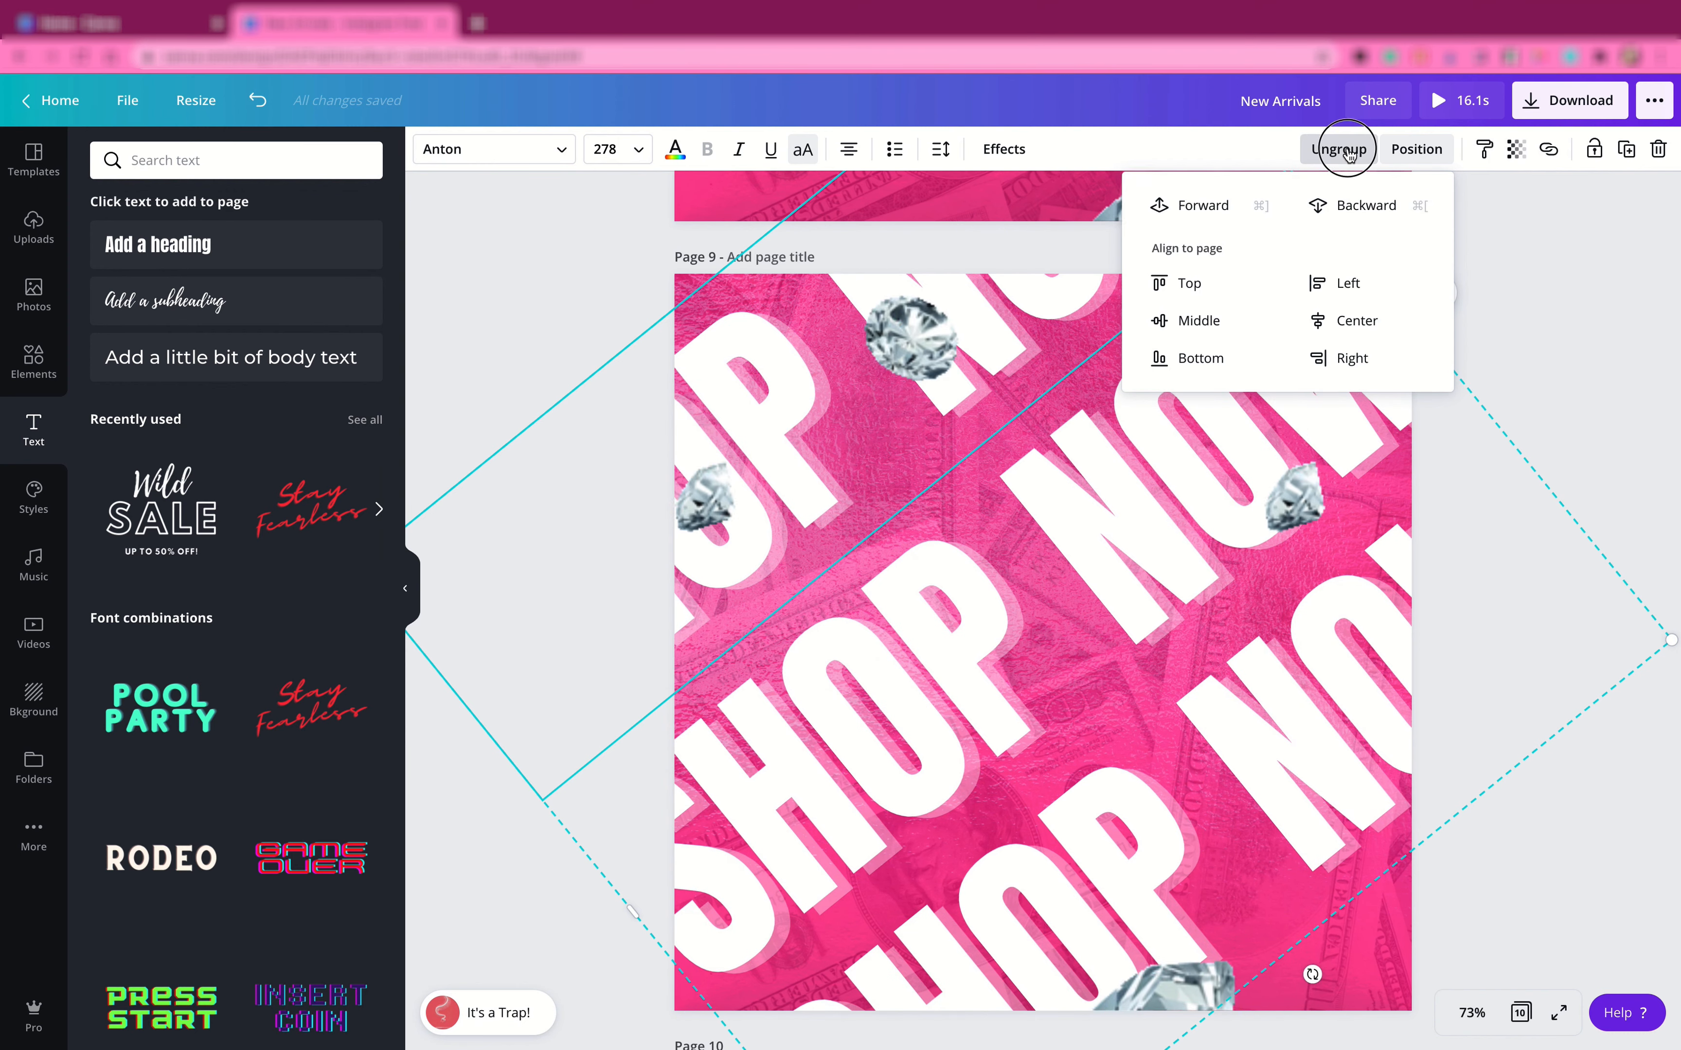
left_click(1502, 270)
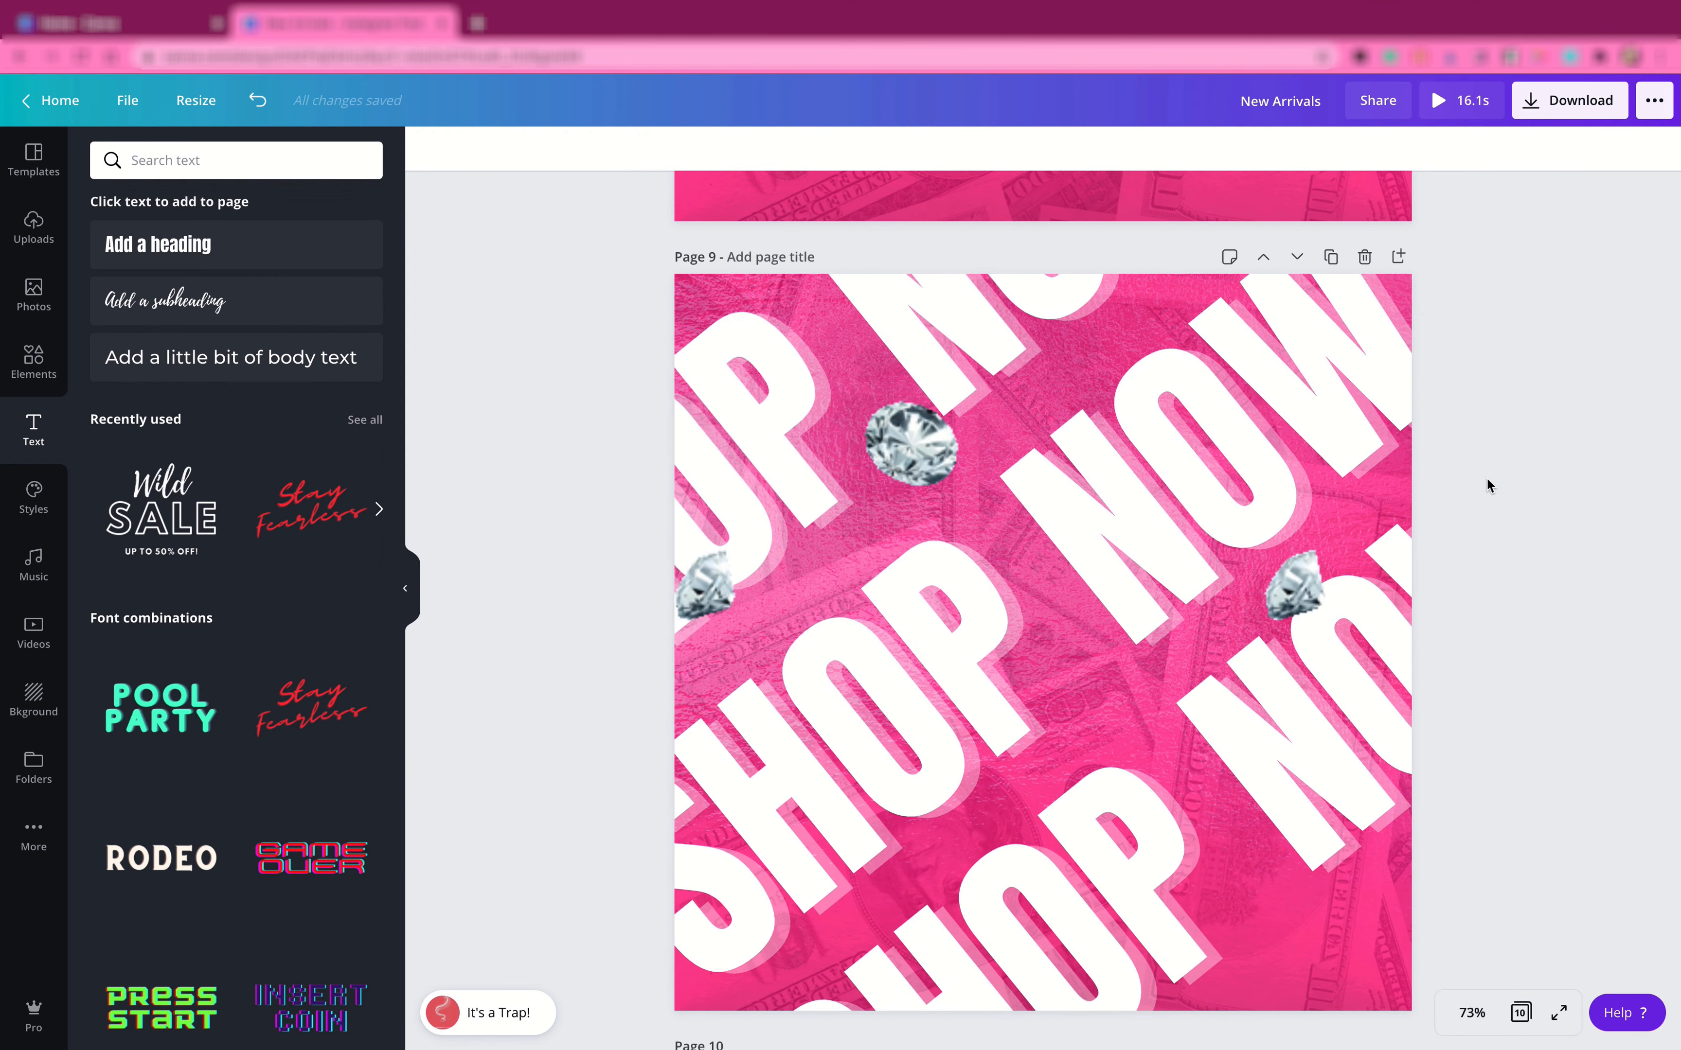
- Duplicate page 10, the text-free diamond page after the SHOP NOW page, and go back to it
scroll(1505, 419, "up", 1)
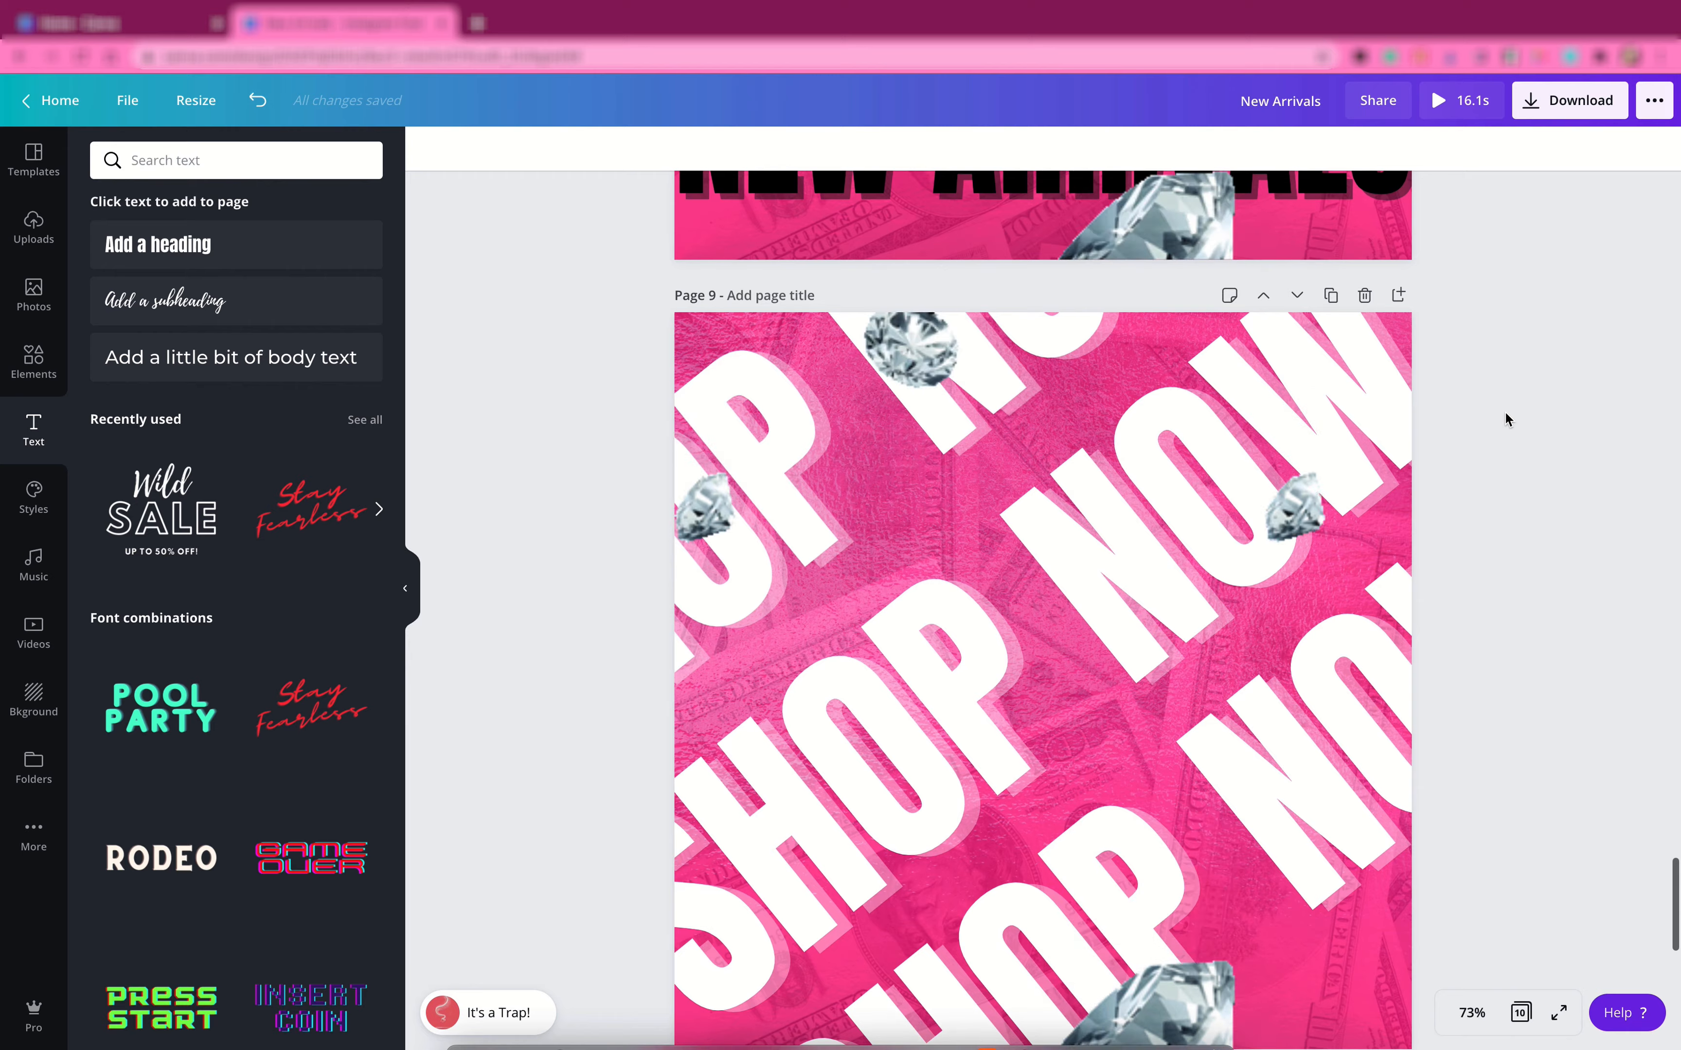
scroll(1505, 418, "up", 10)
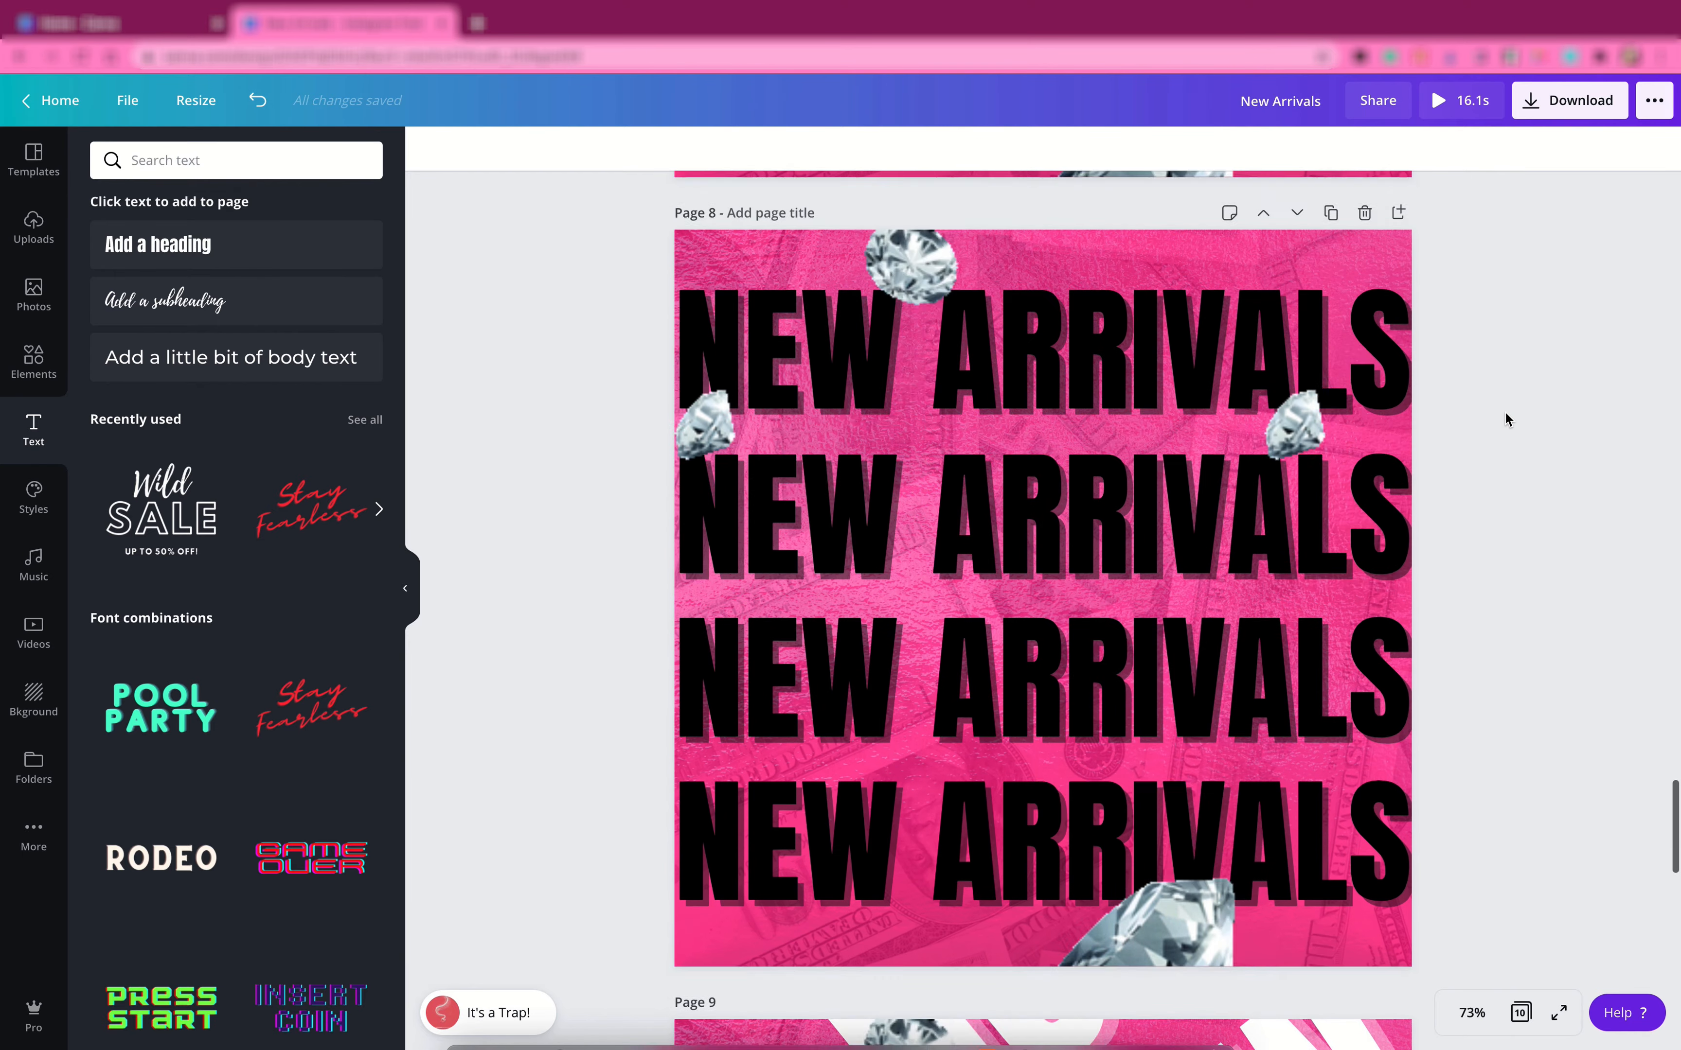
scroll(1506, 419, "down", 1)
scroll(1505, 419, "down", 18)
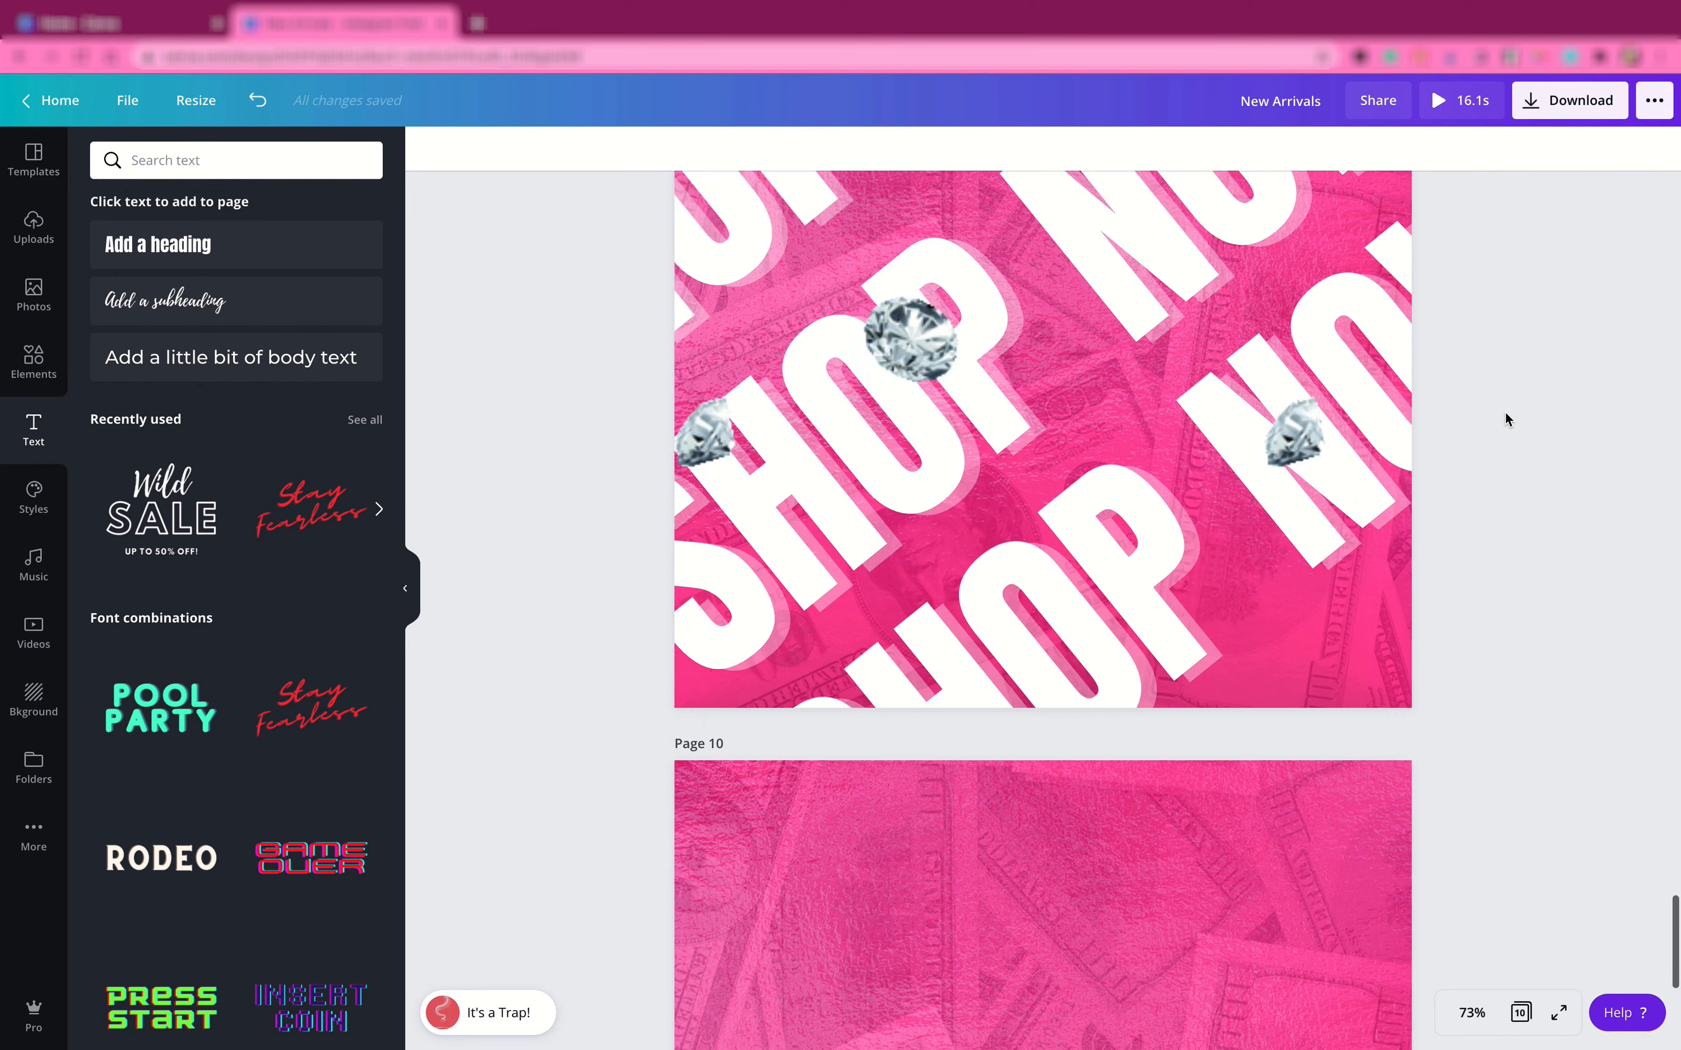
scroll(1505, 418, "down", 6)
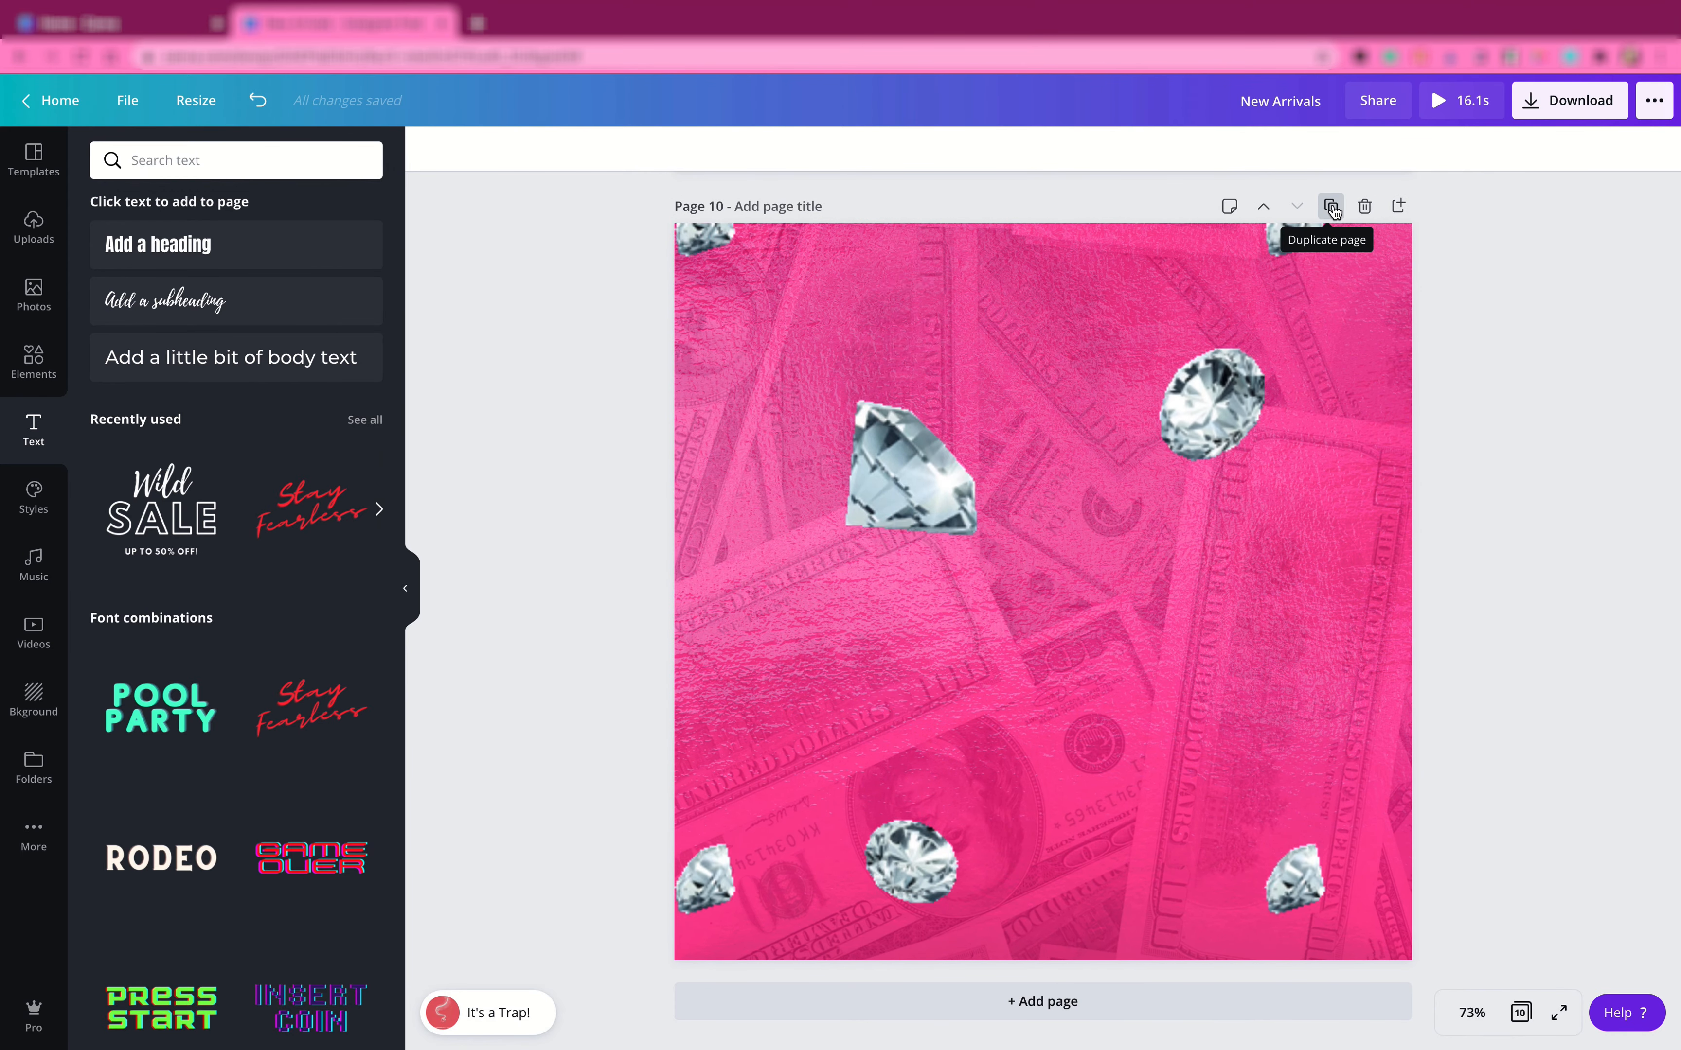
left_click(1330, 207)
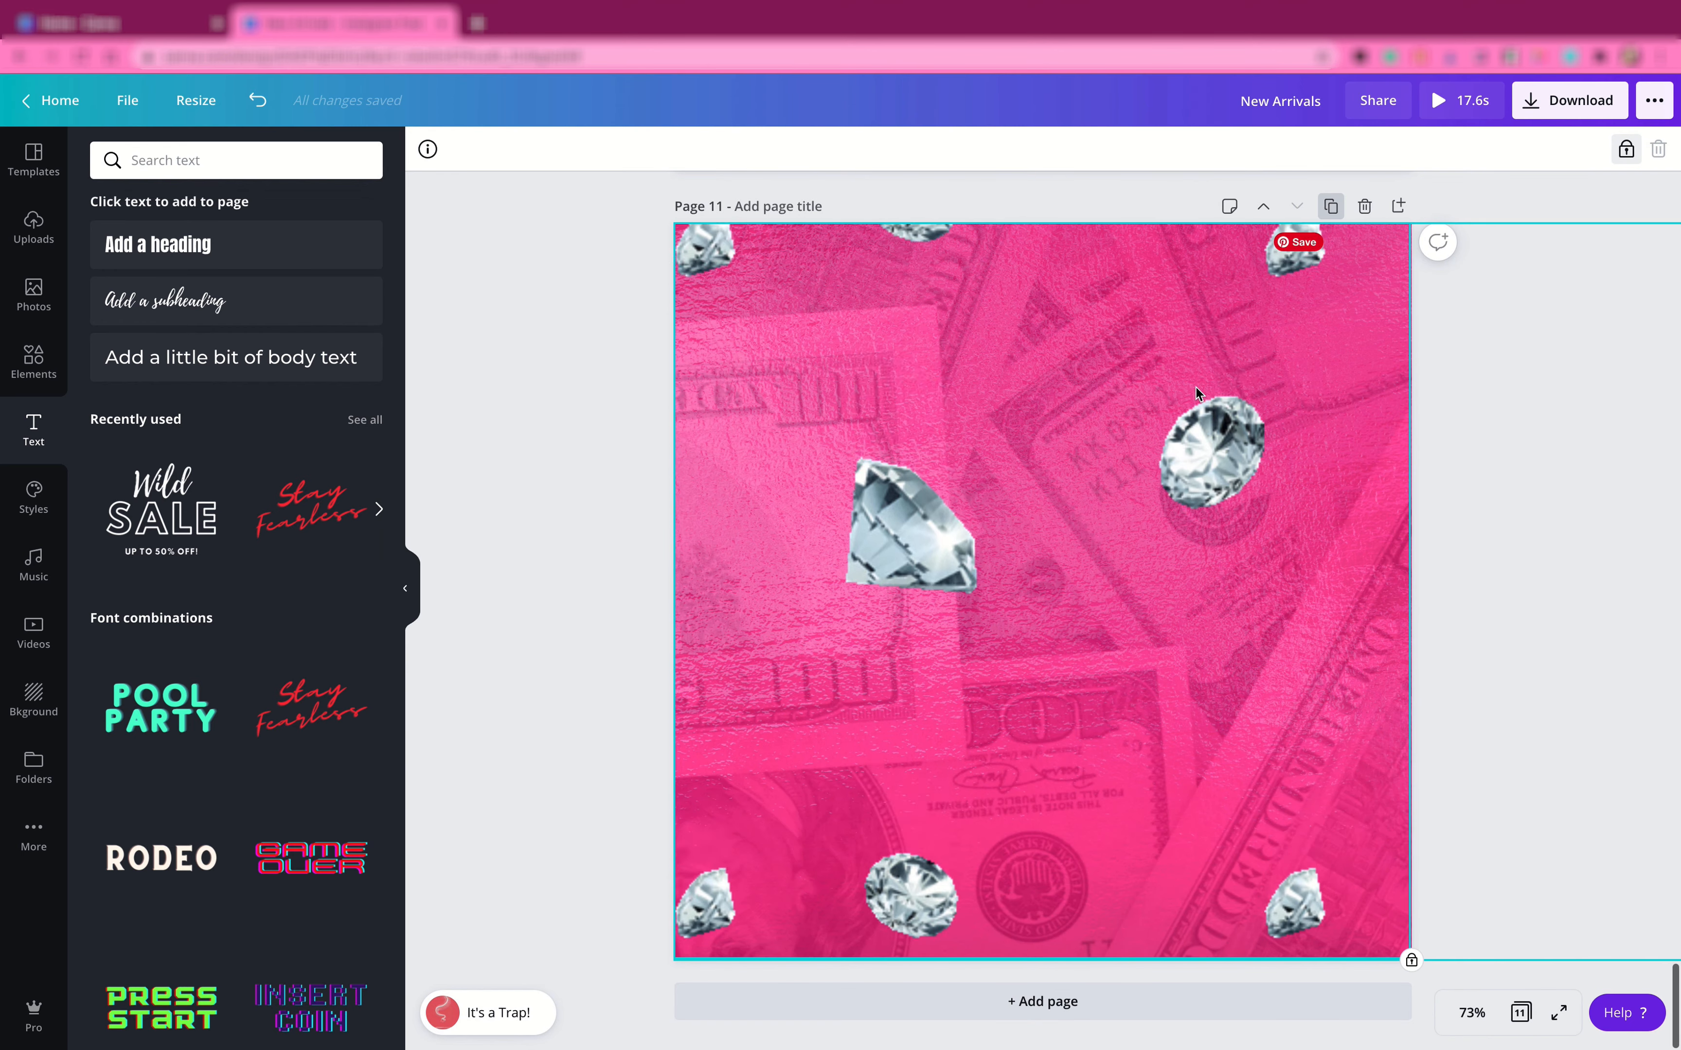
scroll(1196, 388, "up", 15)
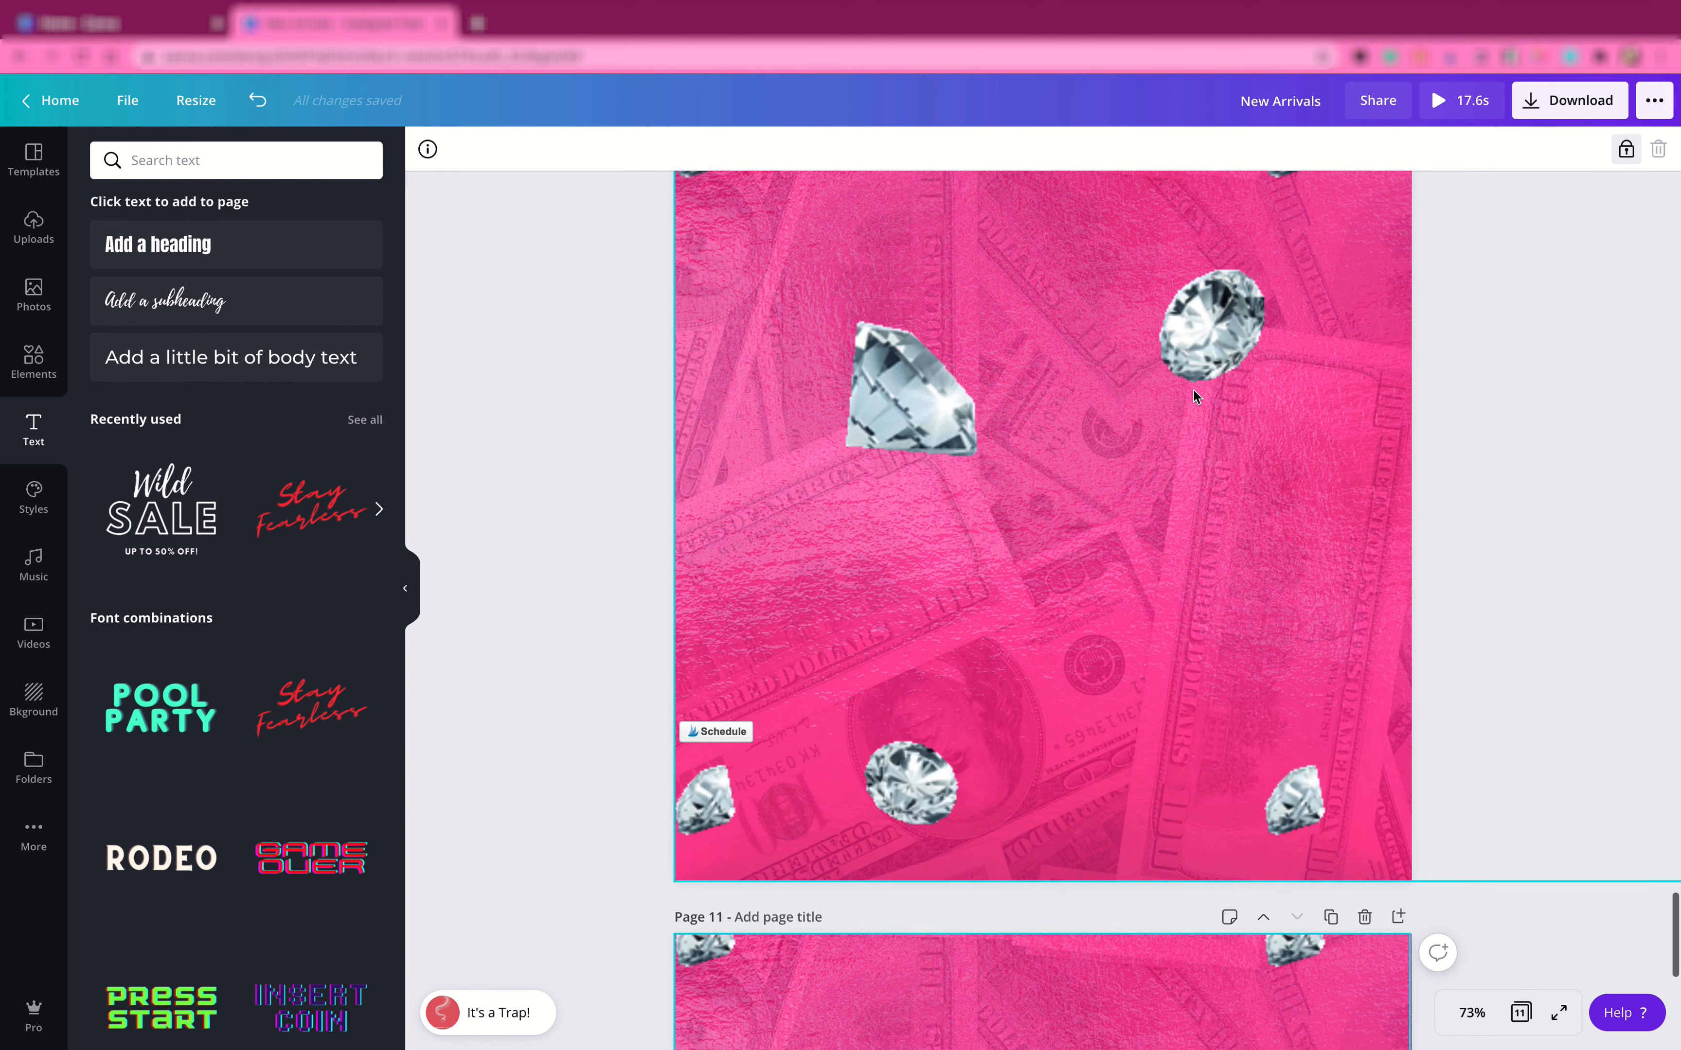
- Add the uploaded photo of the black-jumpsuit model with her arm raised to page 10 and remove its background
scroll(1194, 390, "up", 2)
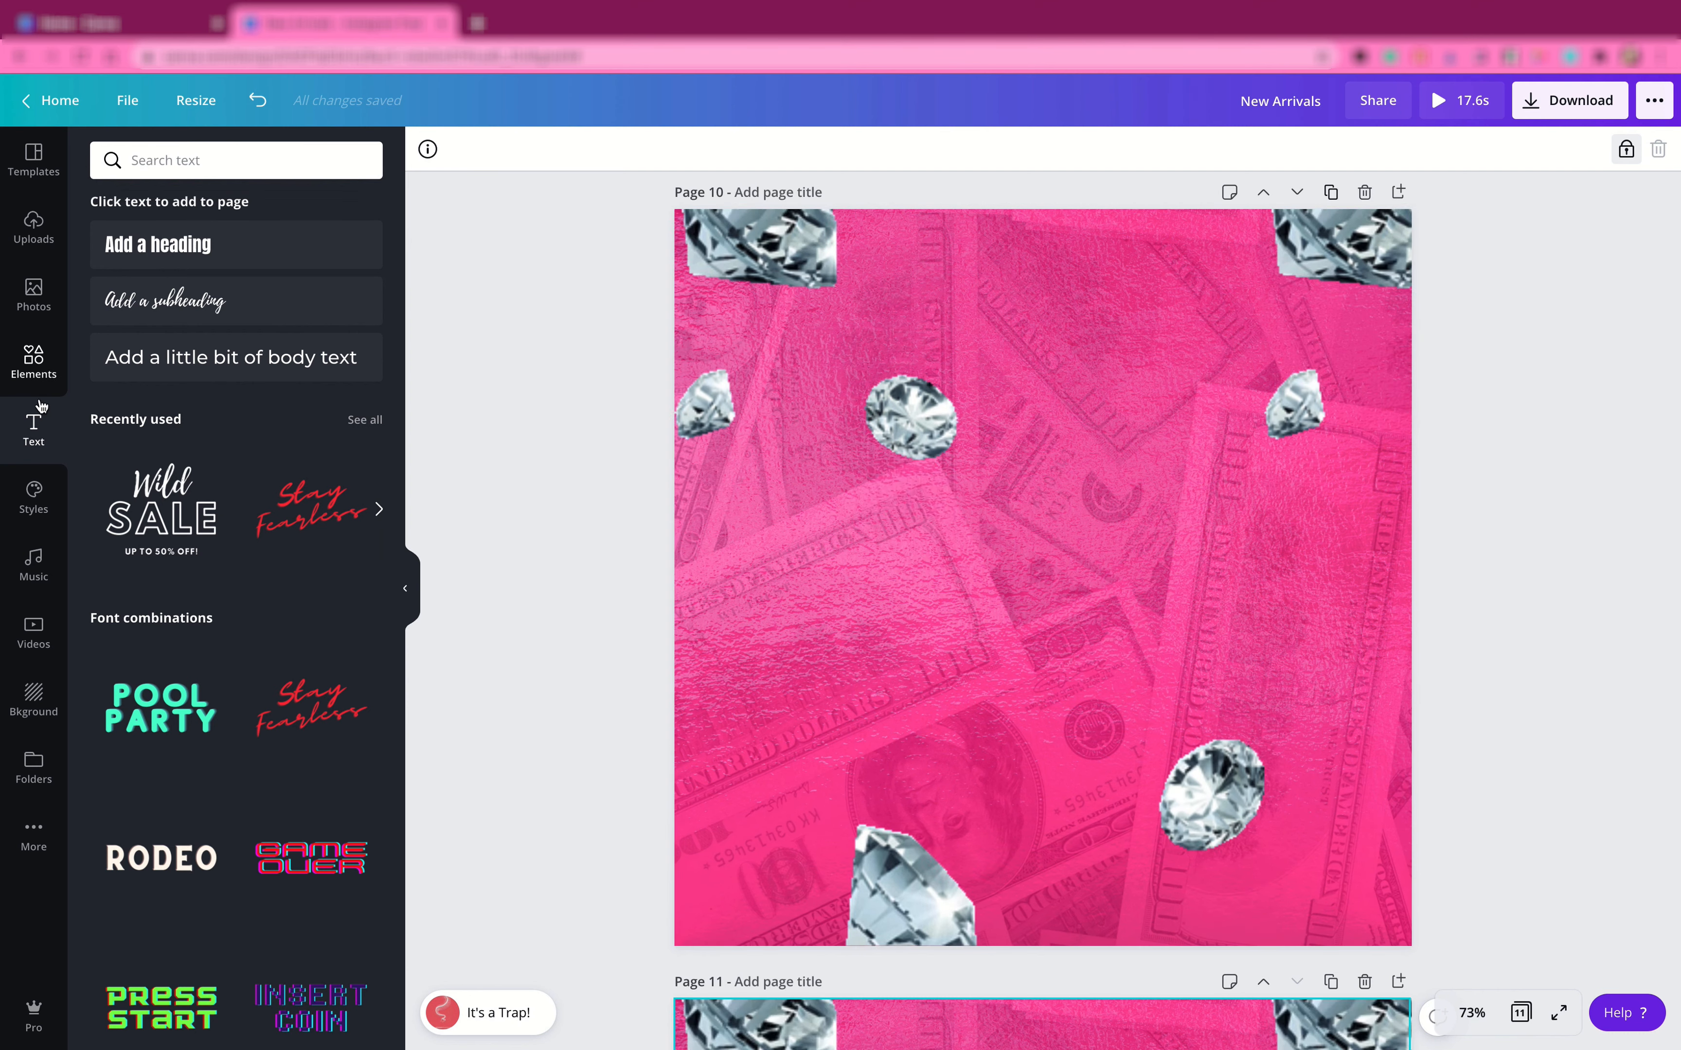
left_click(29, 238)
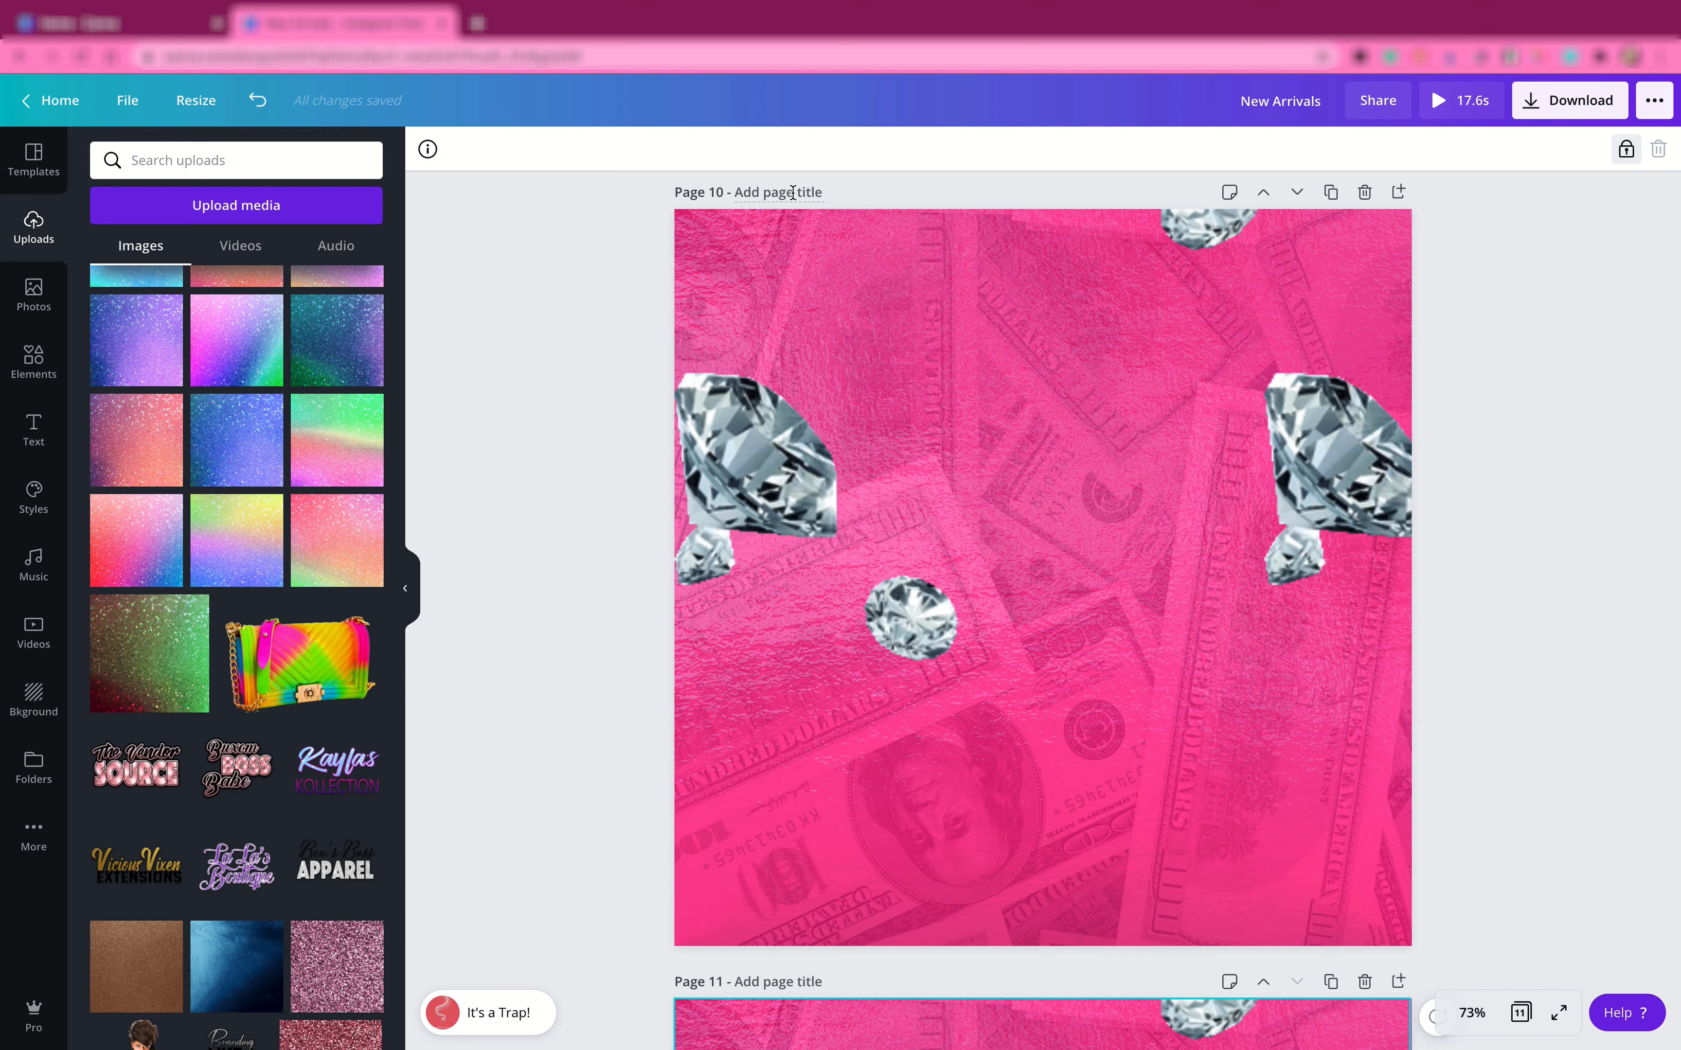
scroll(324, 488, "up", 15)
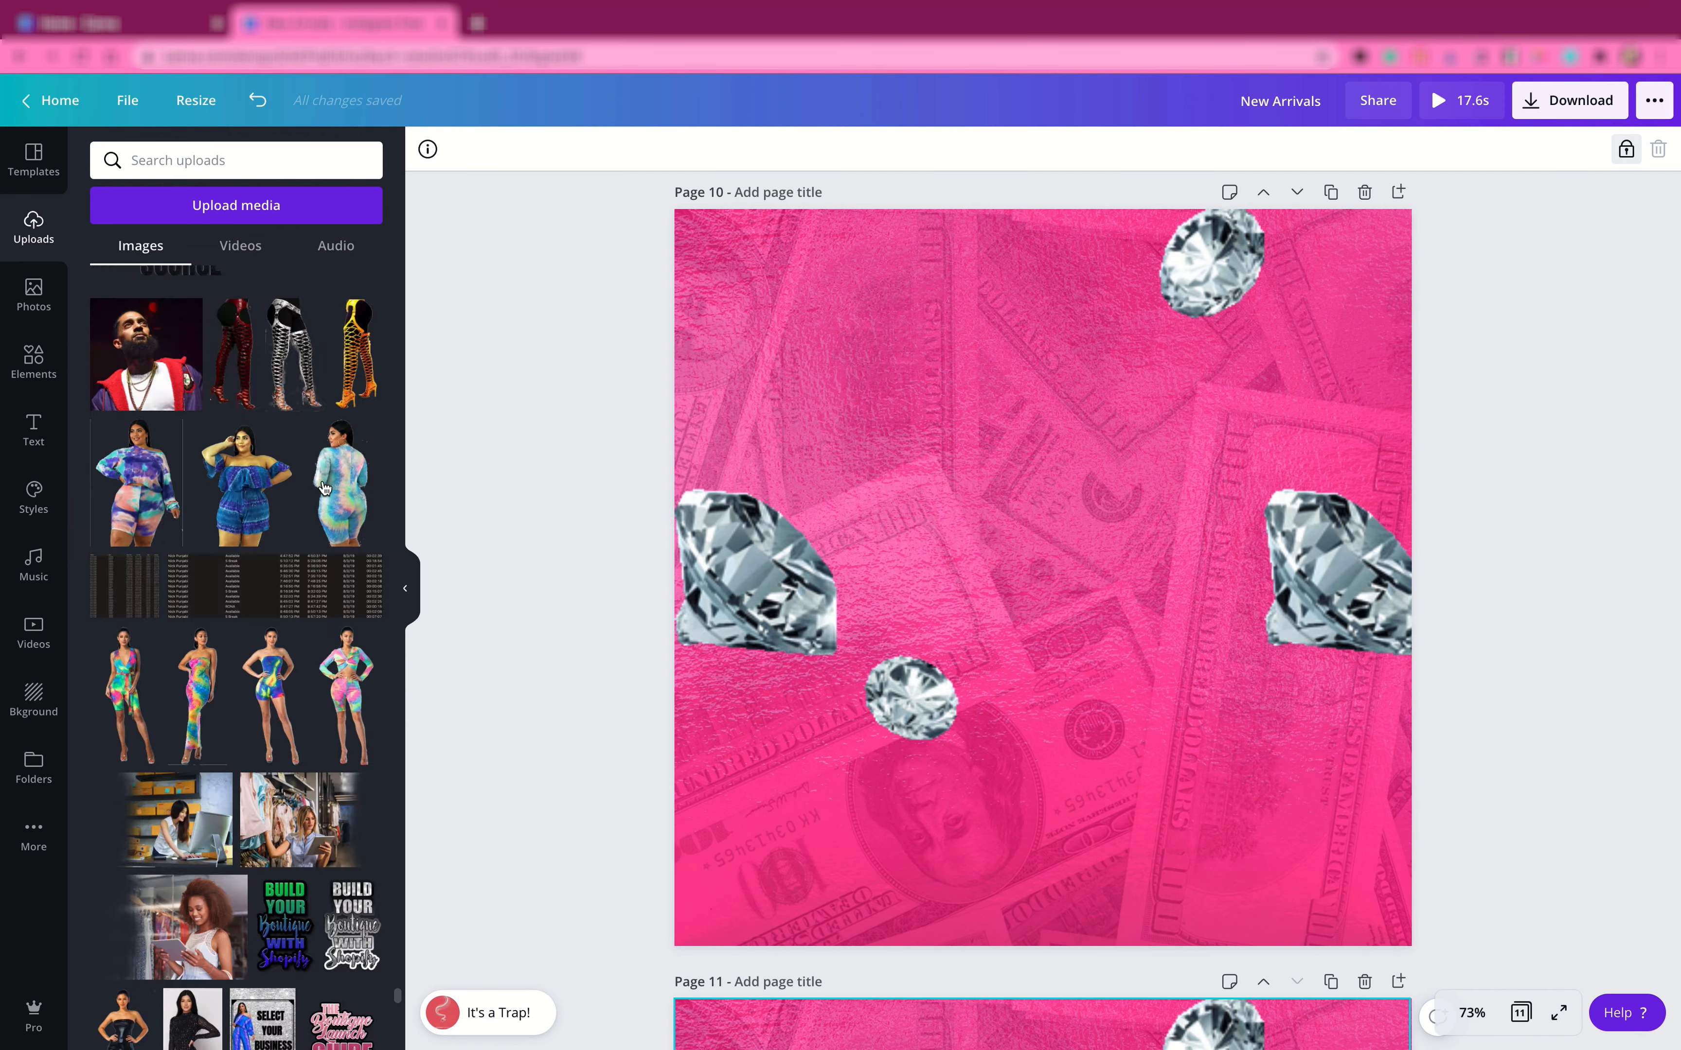
scroll(324, 488, "up", 20)
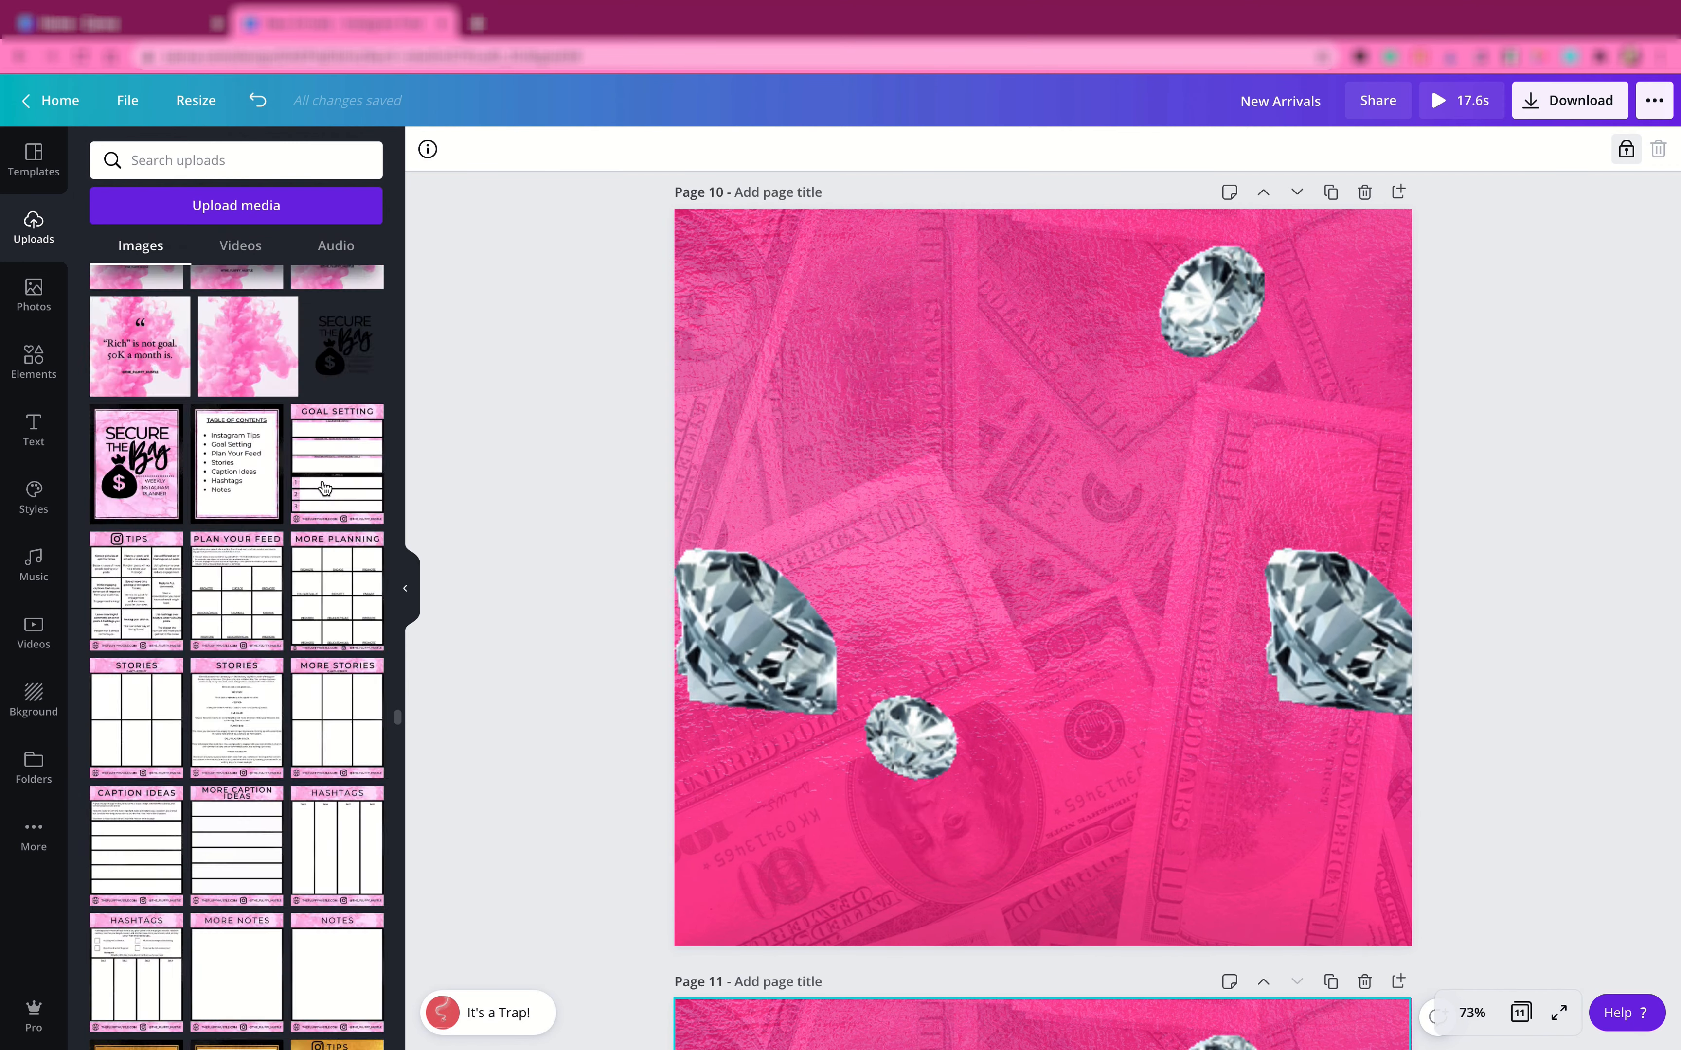
scroll(325, 488, "up", 20)
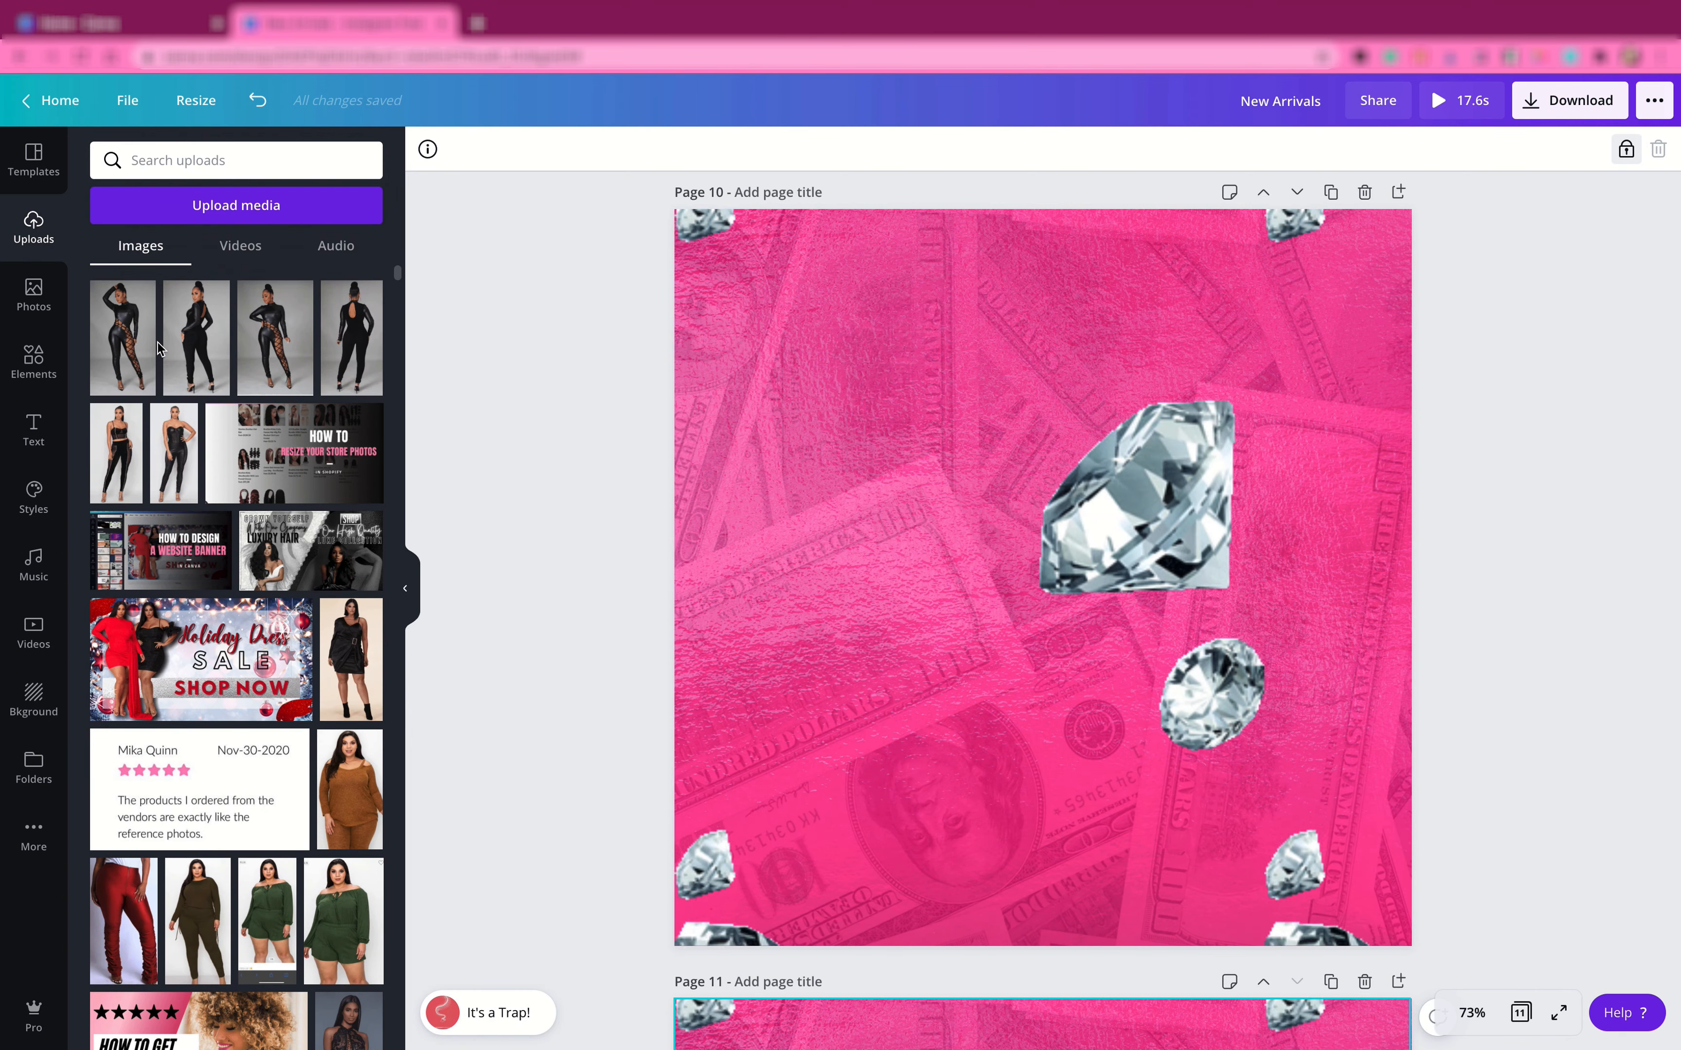
left_click(117, 345)
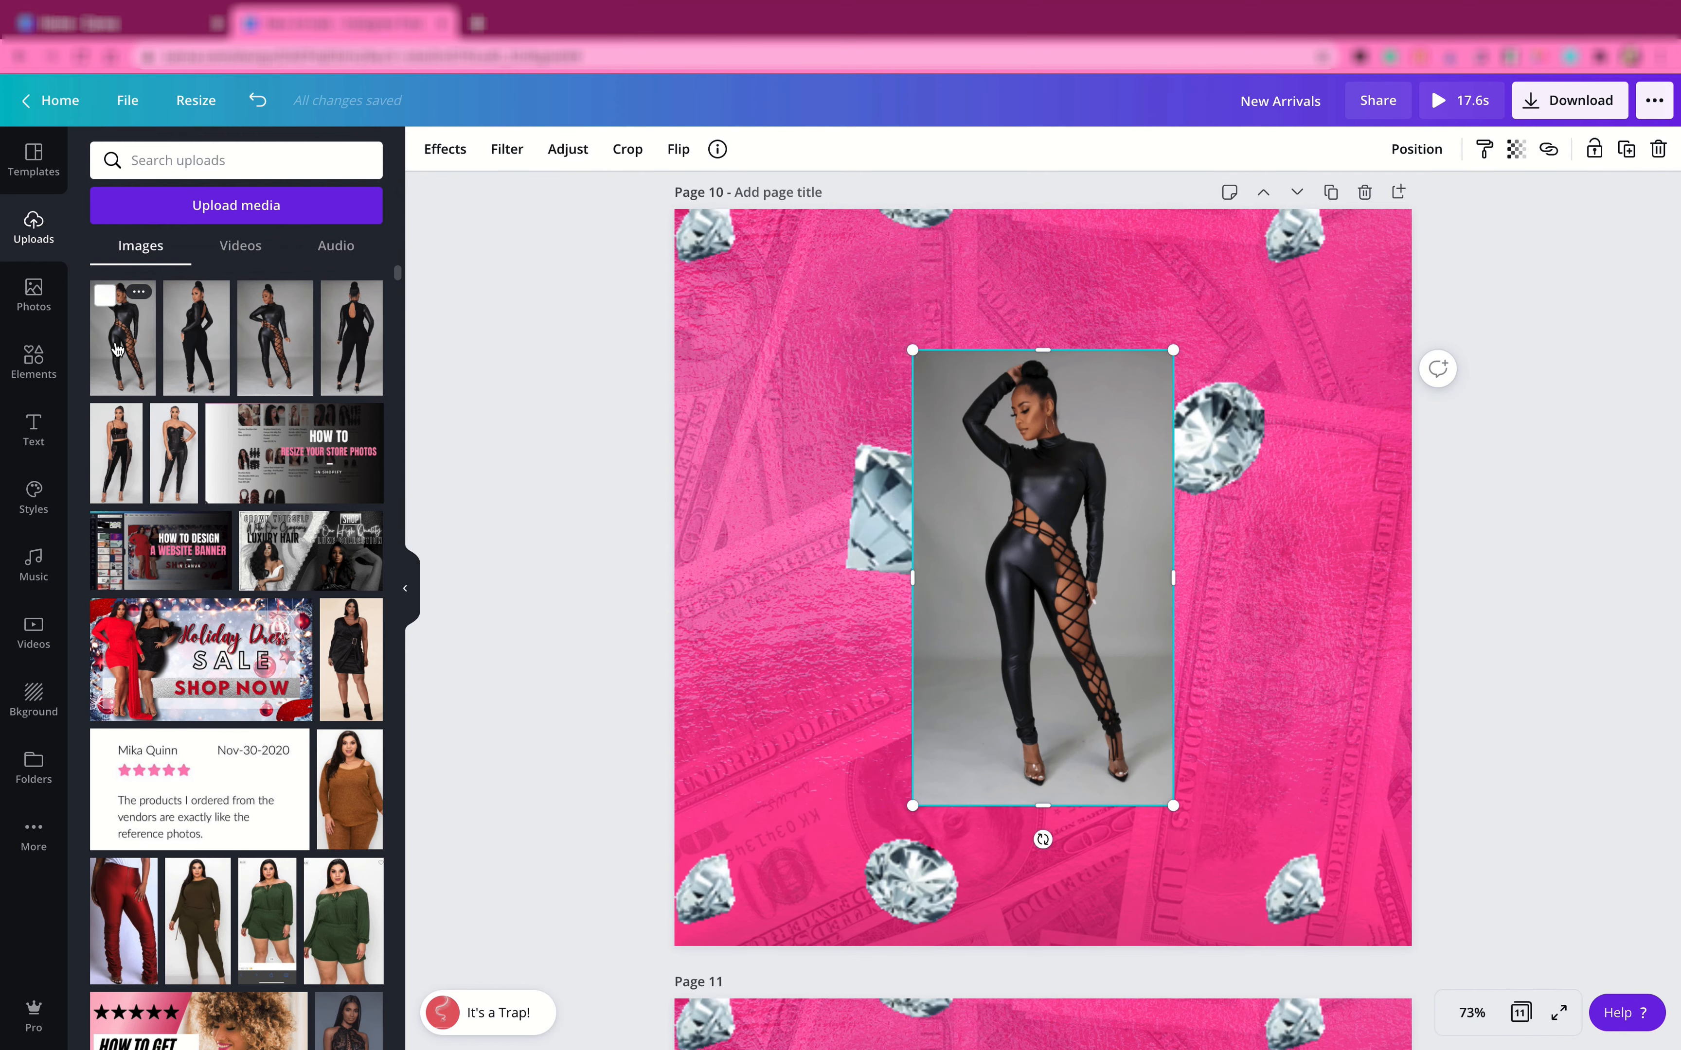
left_click(443, 150)
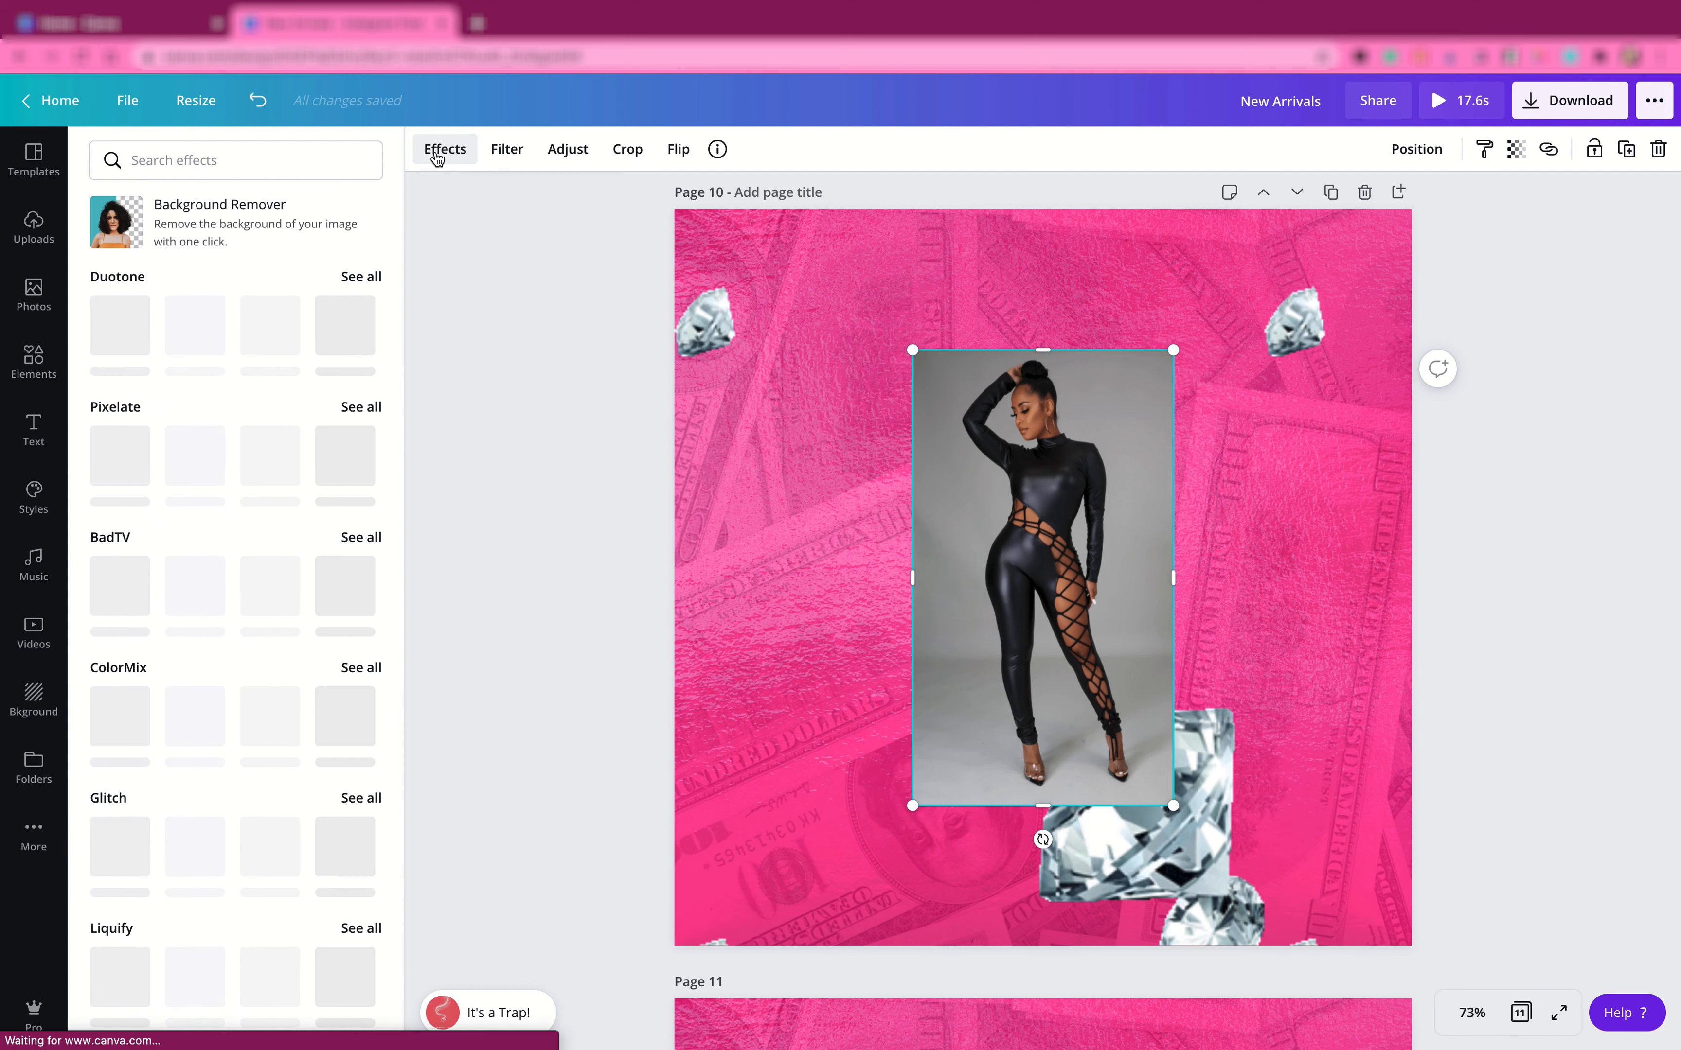
left_click(300, 220)
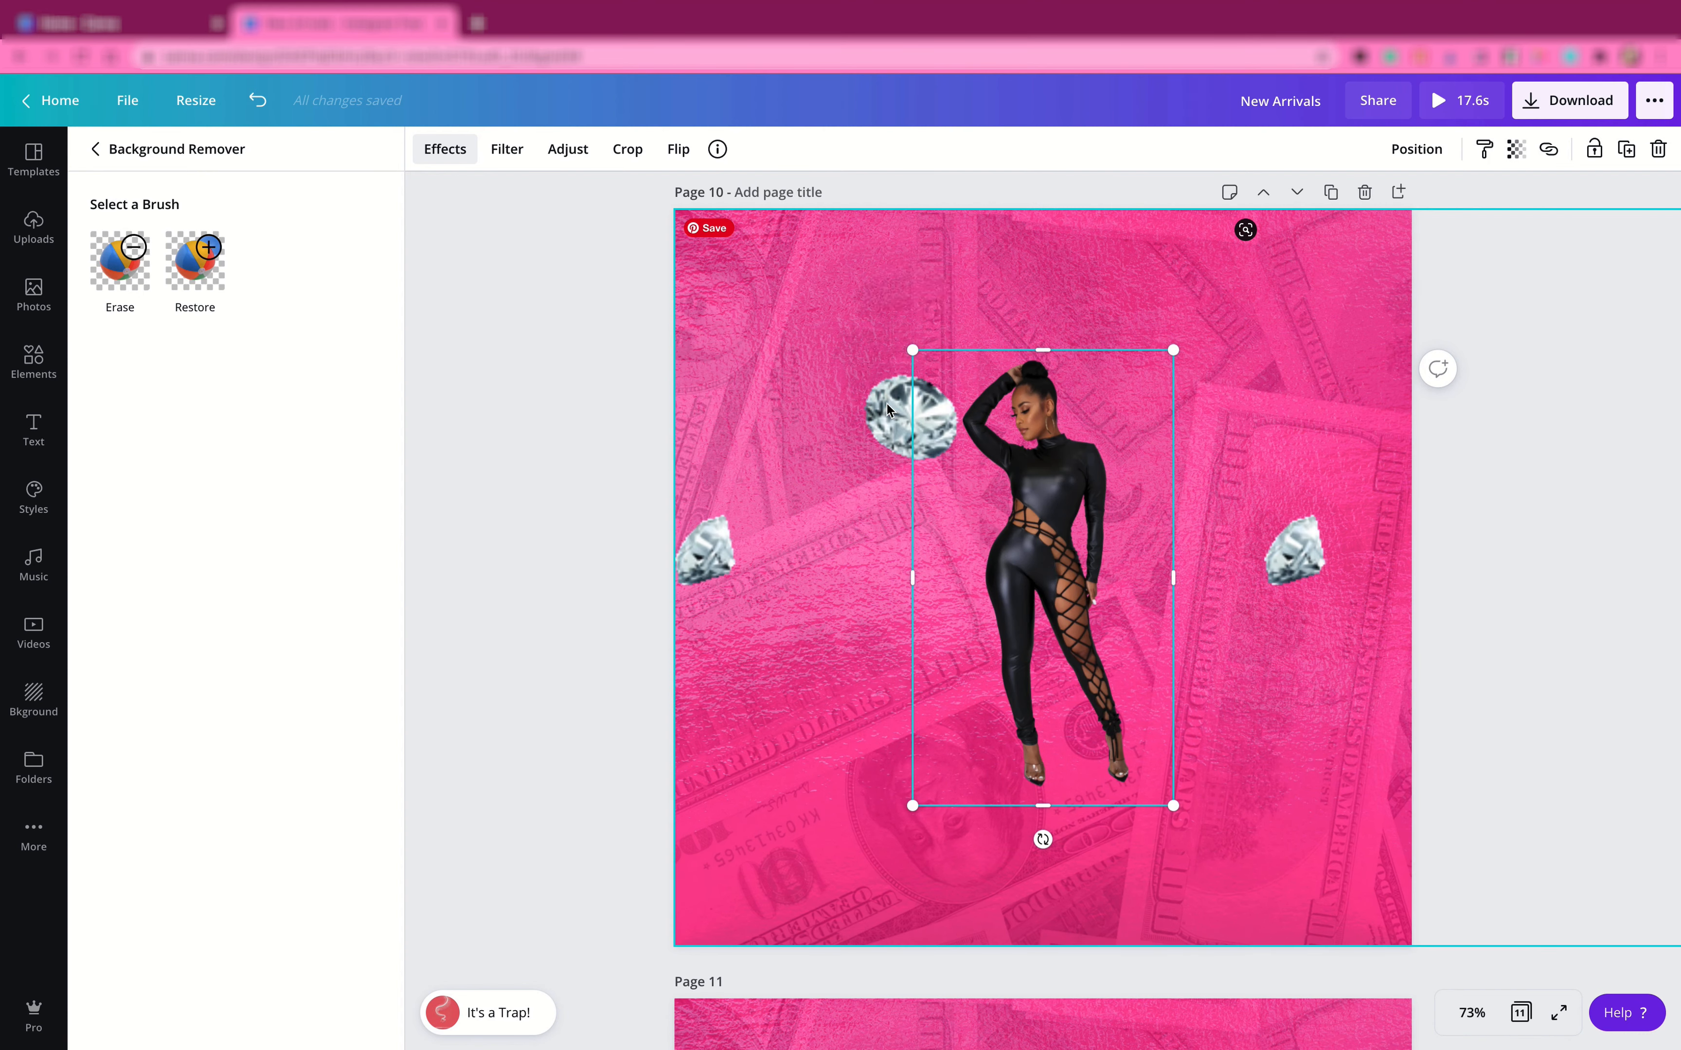
- Place the raised-arm model cutout at the left edge of page 10 and enlarge it to nearly full page height
left_click_drag(1023, 513, 750, 373)
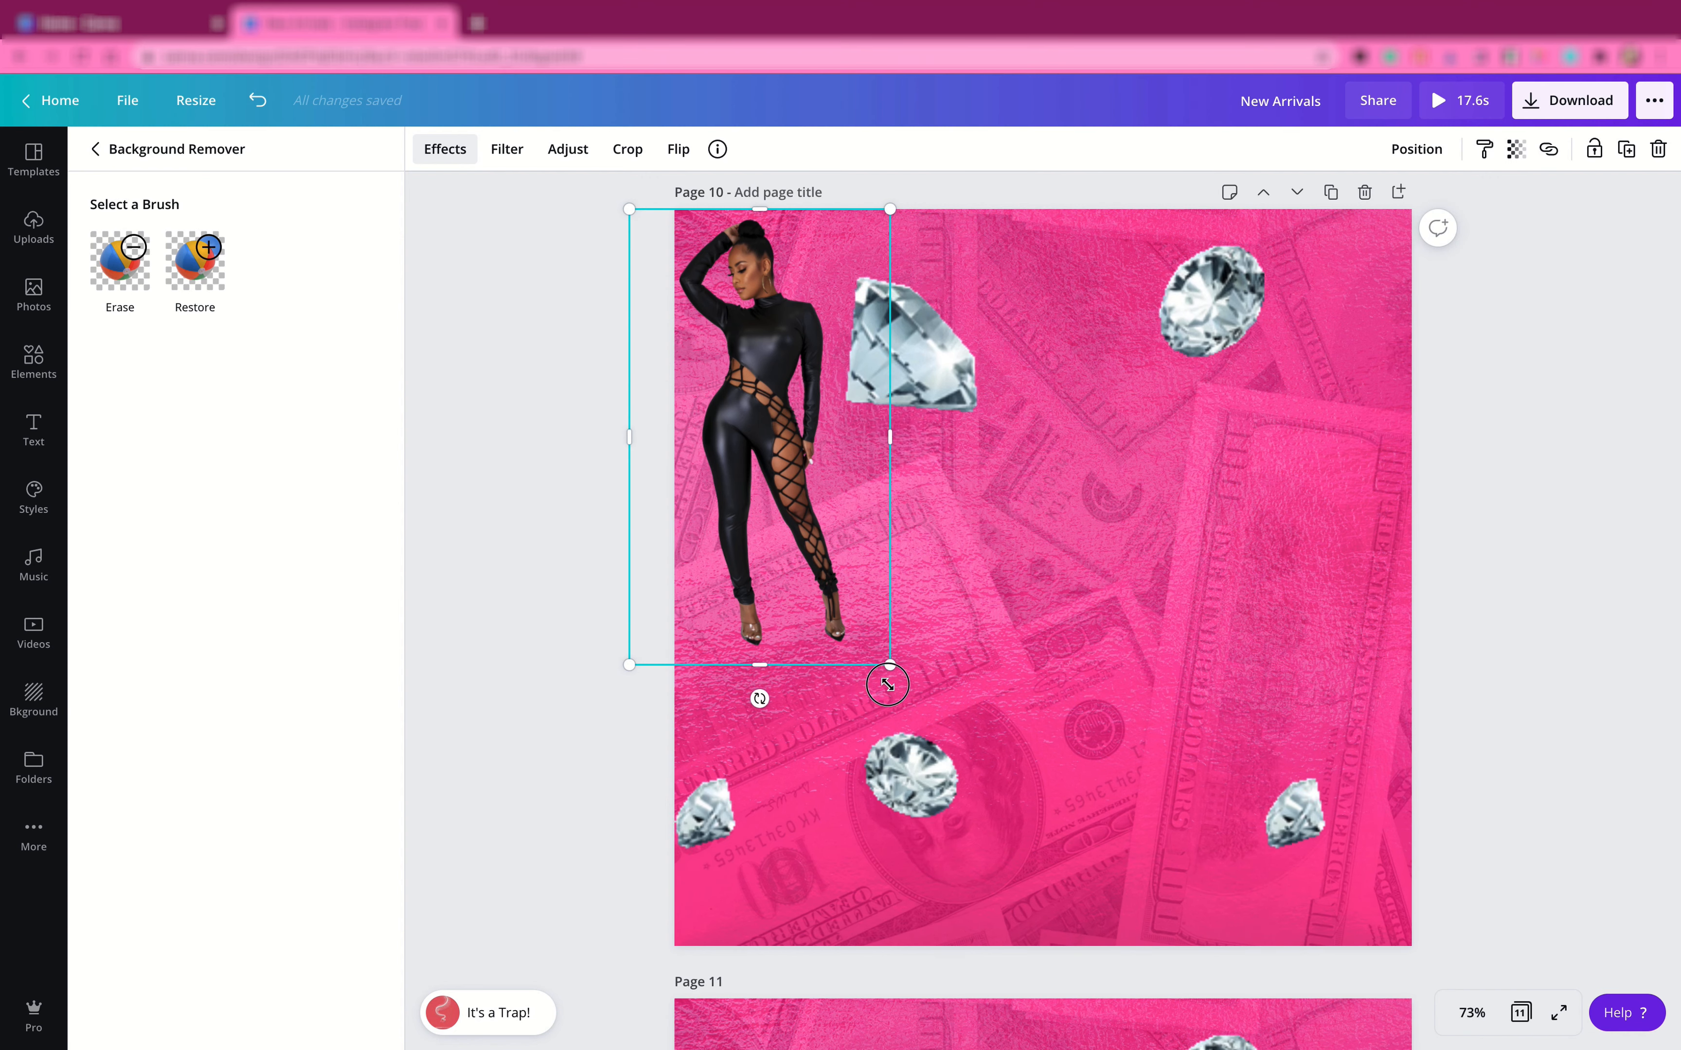
left_click_drag(888, 684, 1062, 963)
mouse_move(818, 715)
left_mouse_down()
mouse_move(792, 713)
mouse_move(806, 713)
left_mouse_up()
left_click(531, 665)
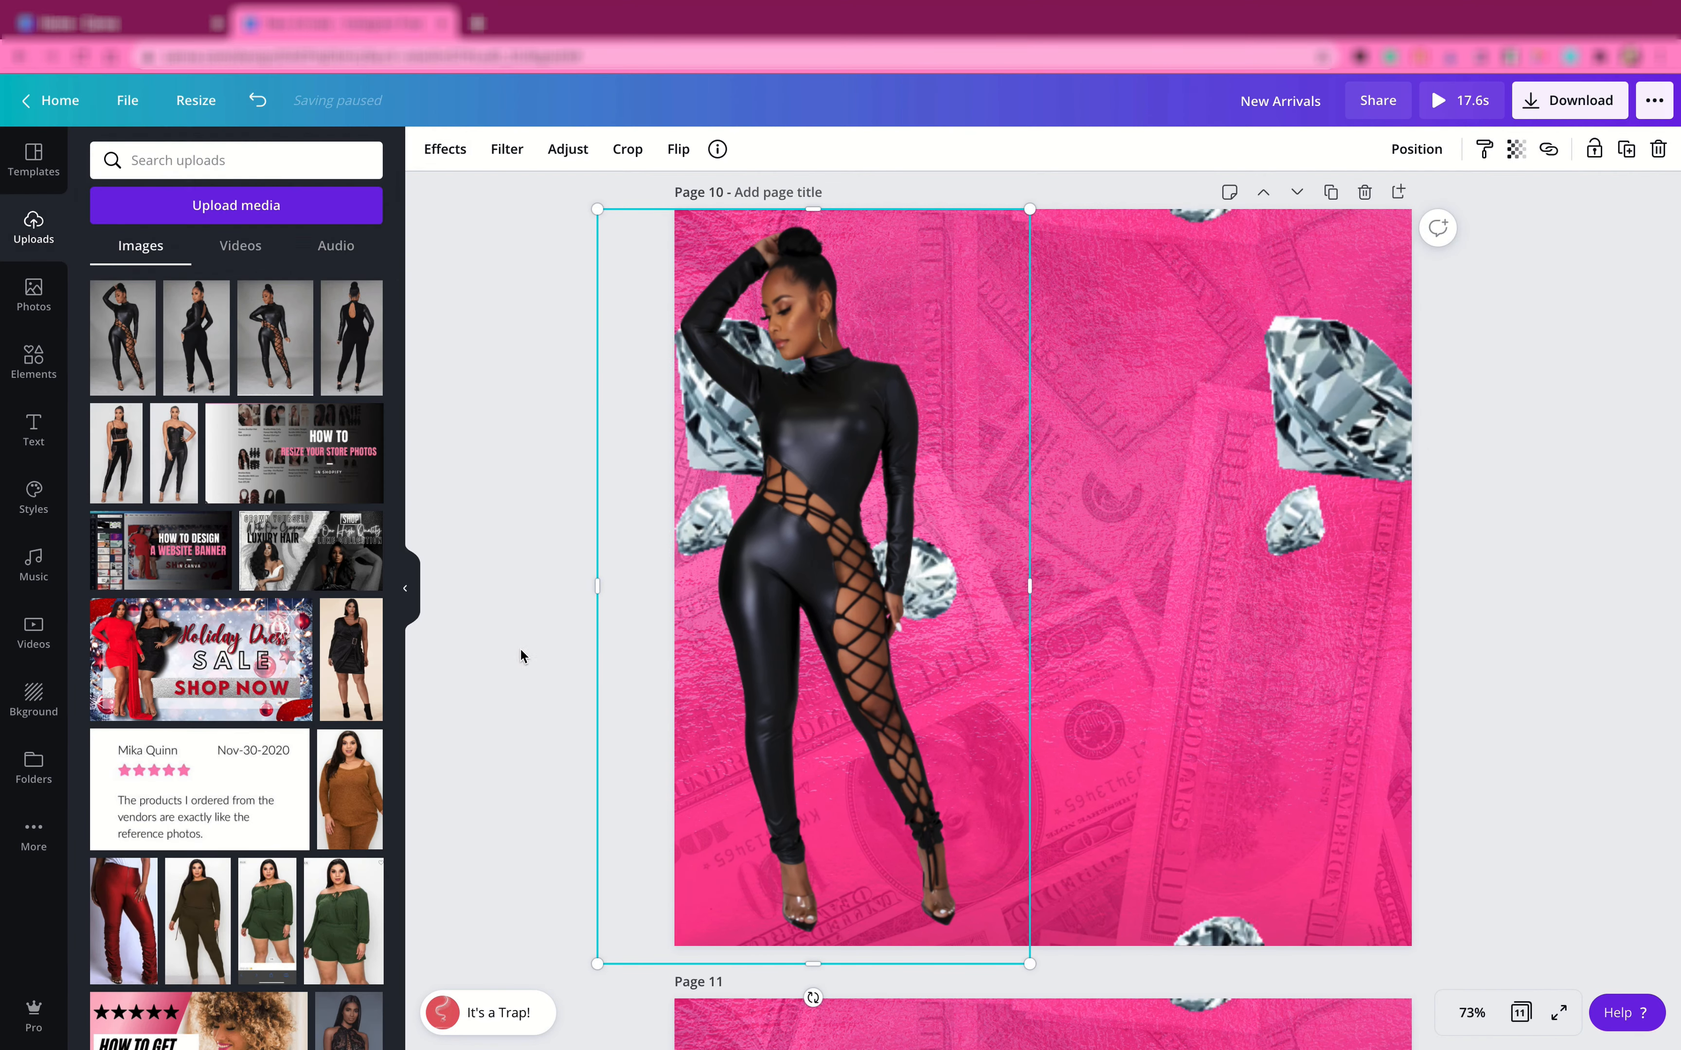
- Add the uploaded photo of the model looking back over her shoulder to page 10 and remove its background
left_click(206, 342)
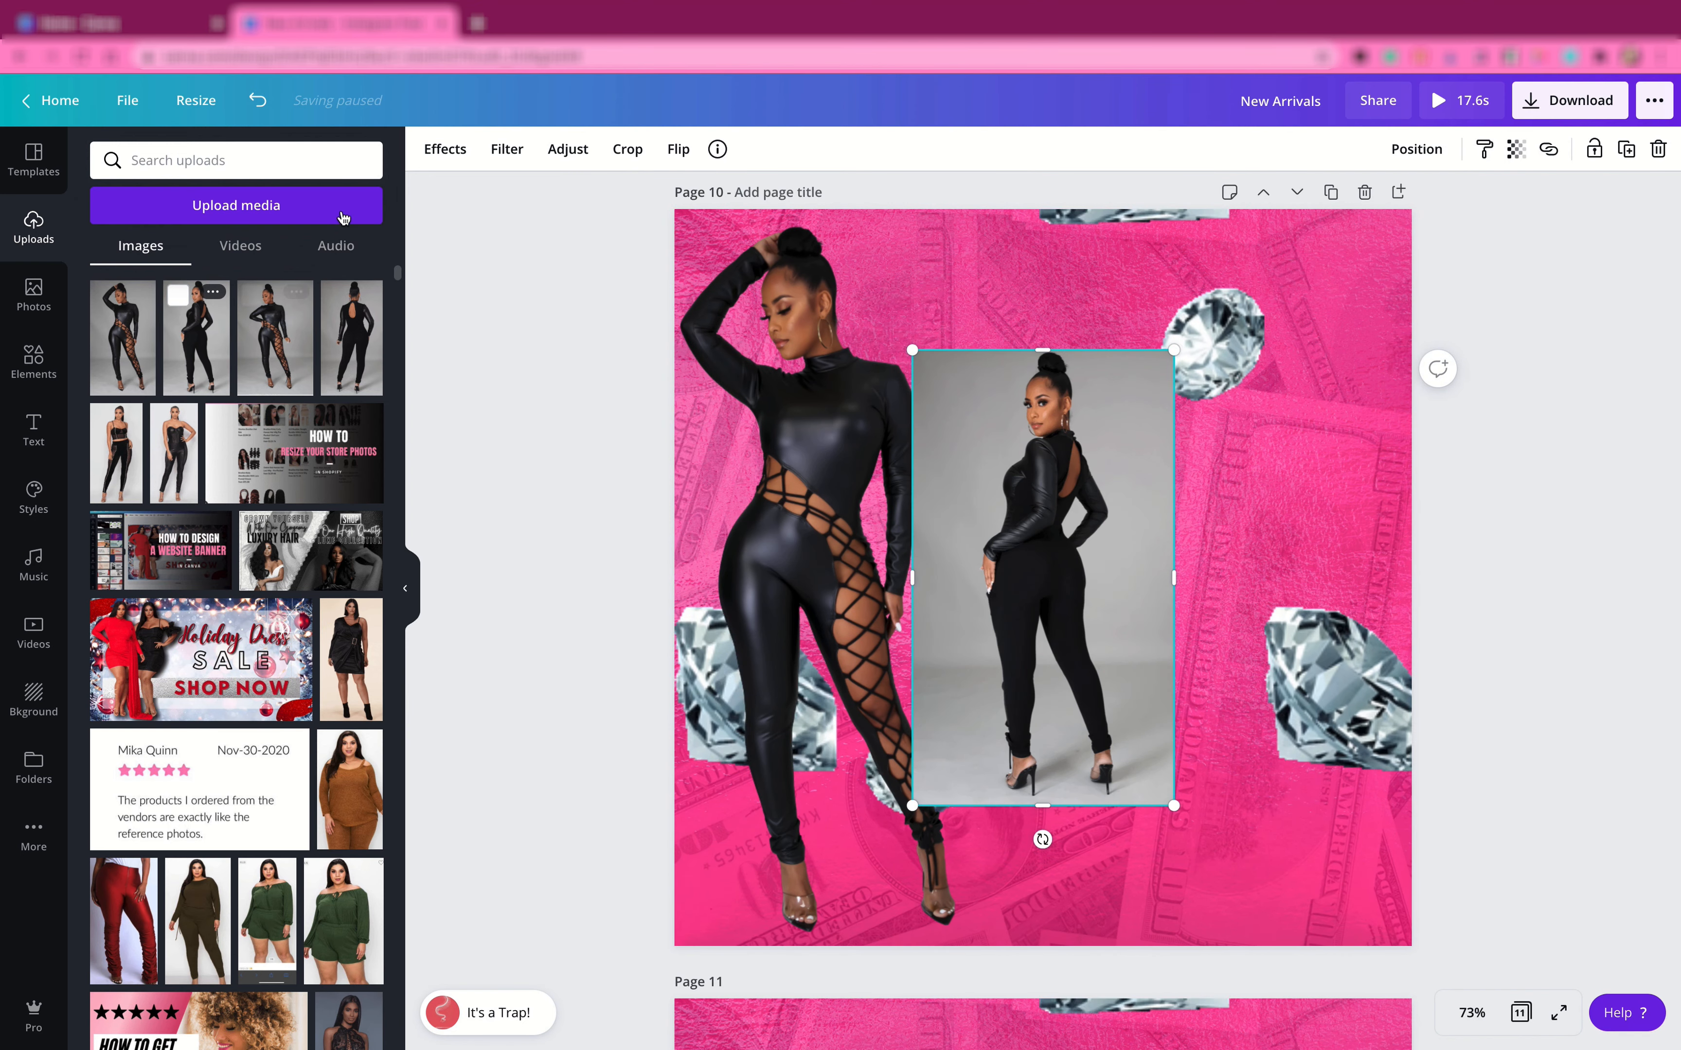
left_click(432, 154)
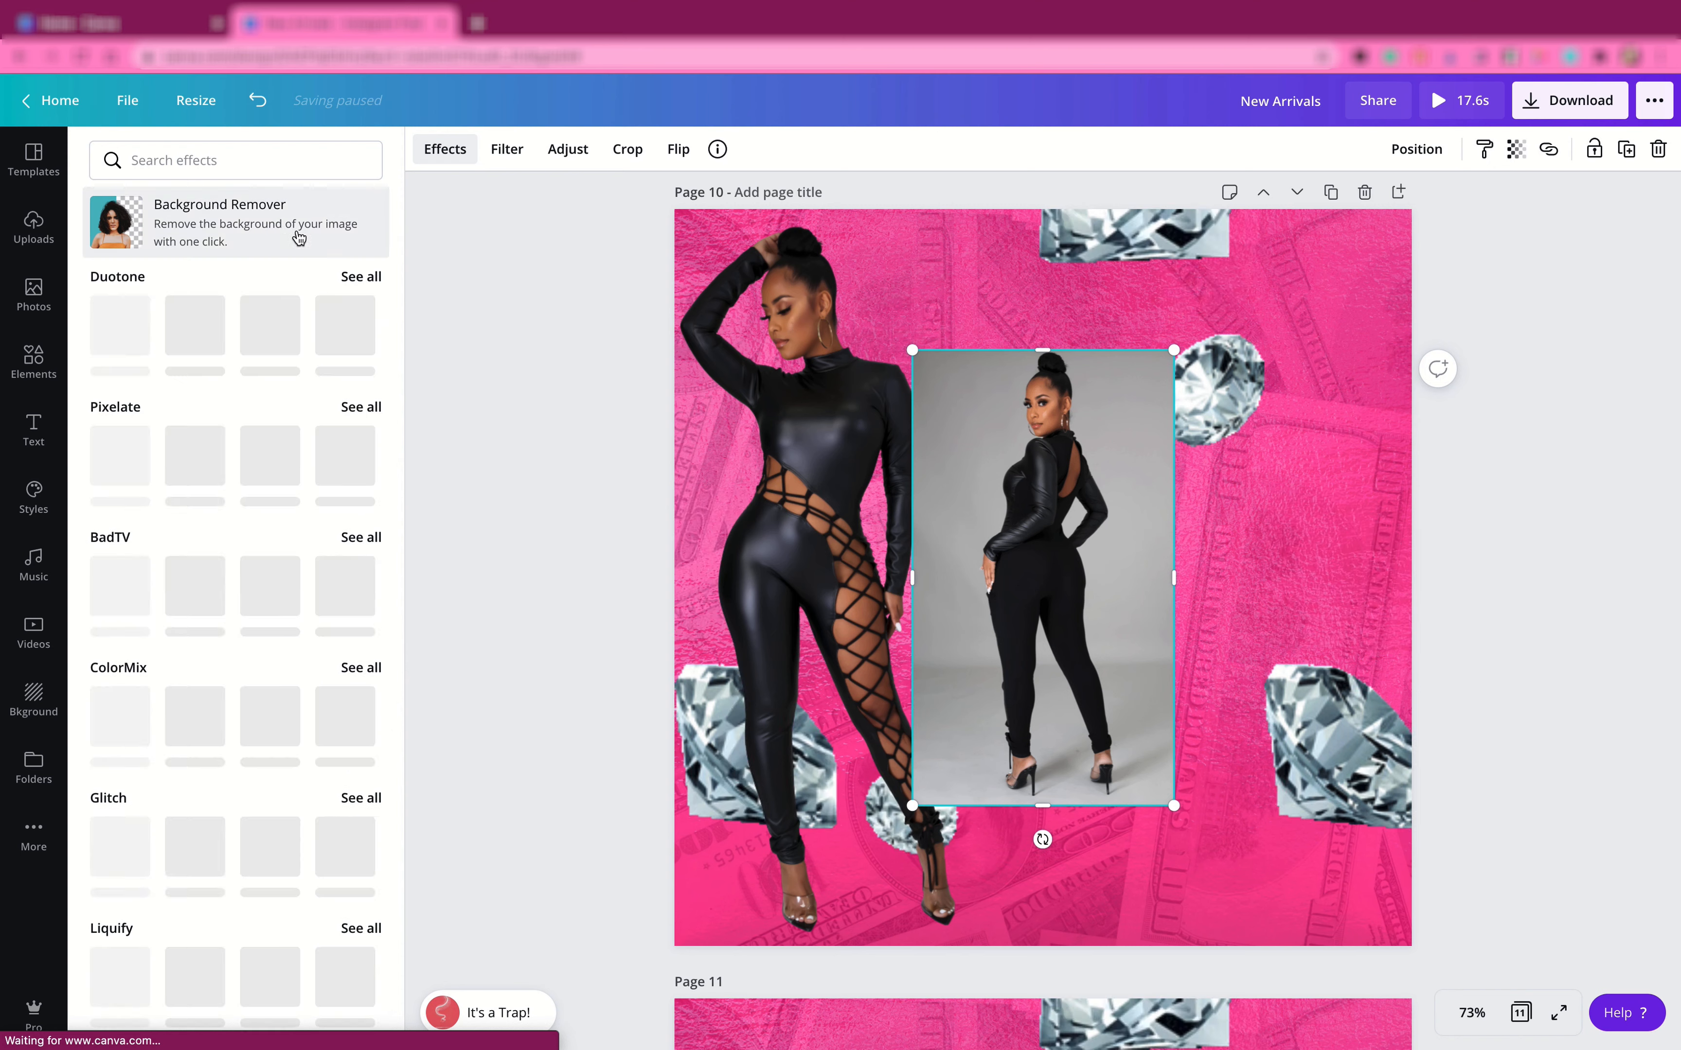
left_click(268, 219)
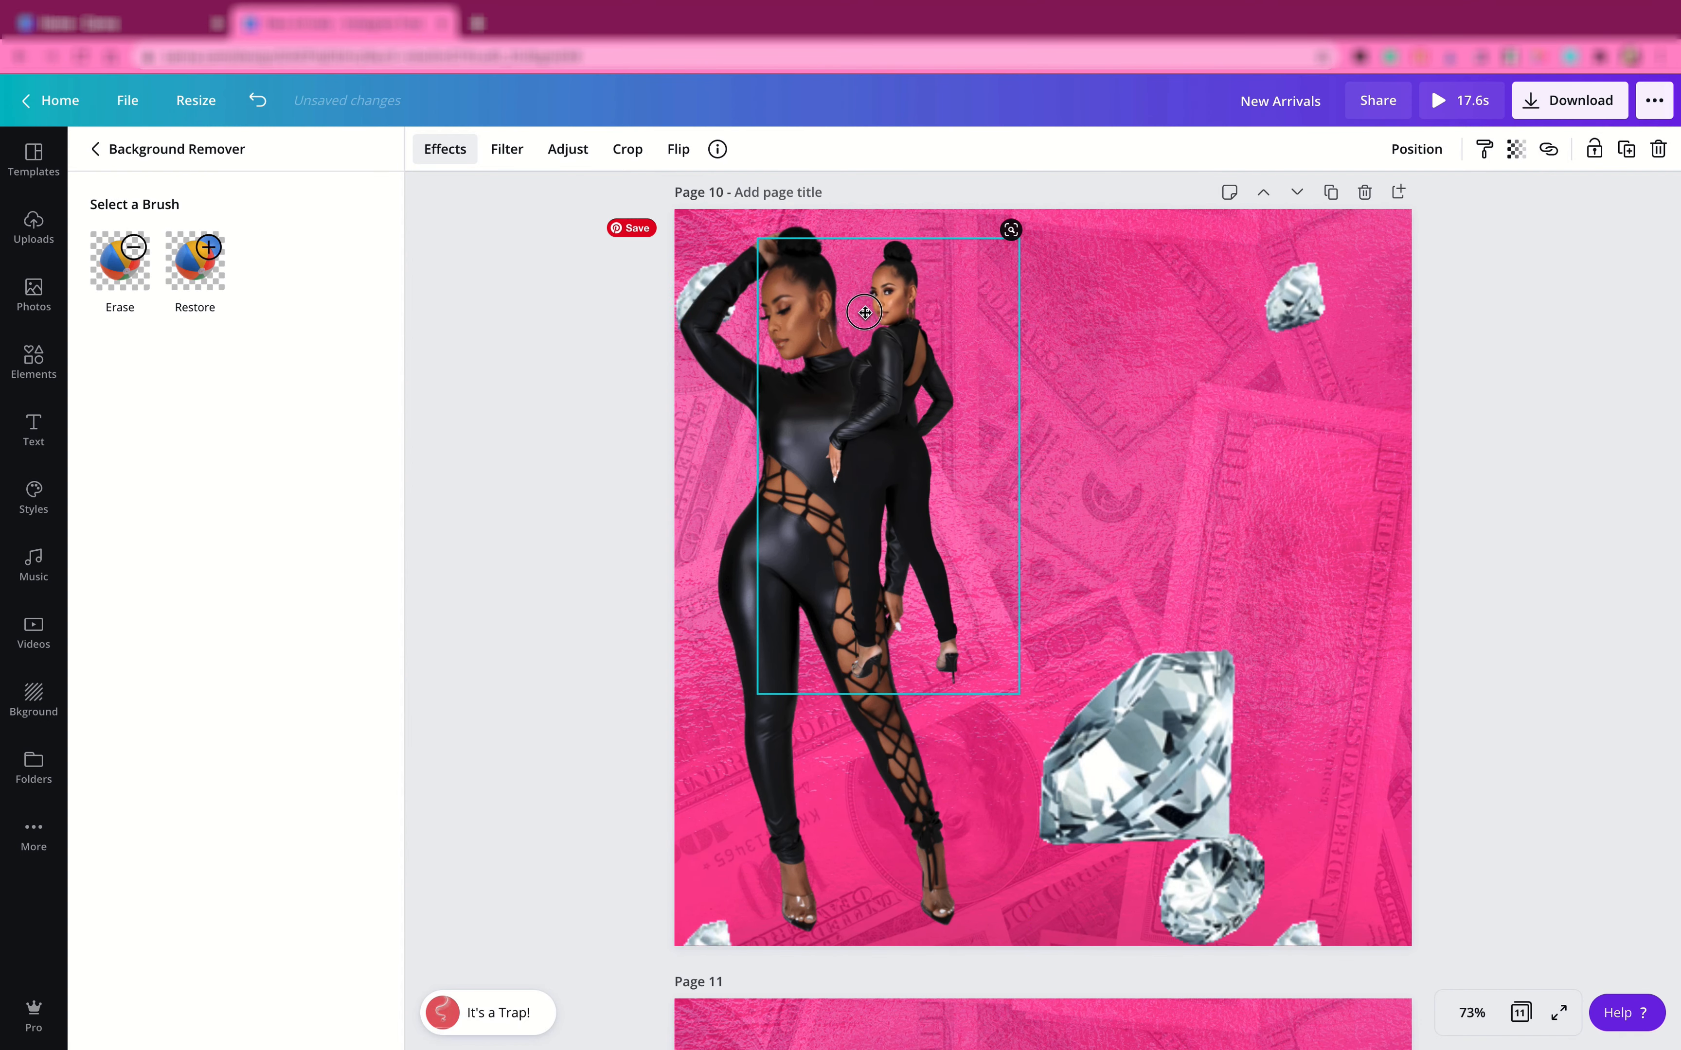
- Enlarge the over-the-shoulder cutout to match the first model and place it just right of her, slightly overlapping
left_click_drag(866, 298, 867, 301)
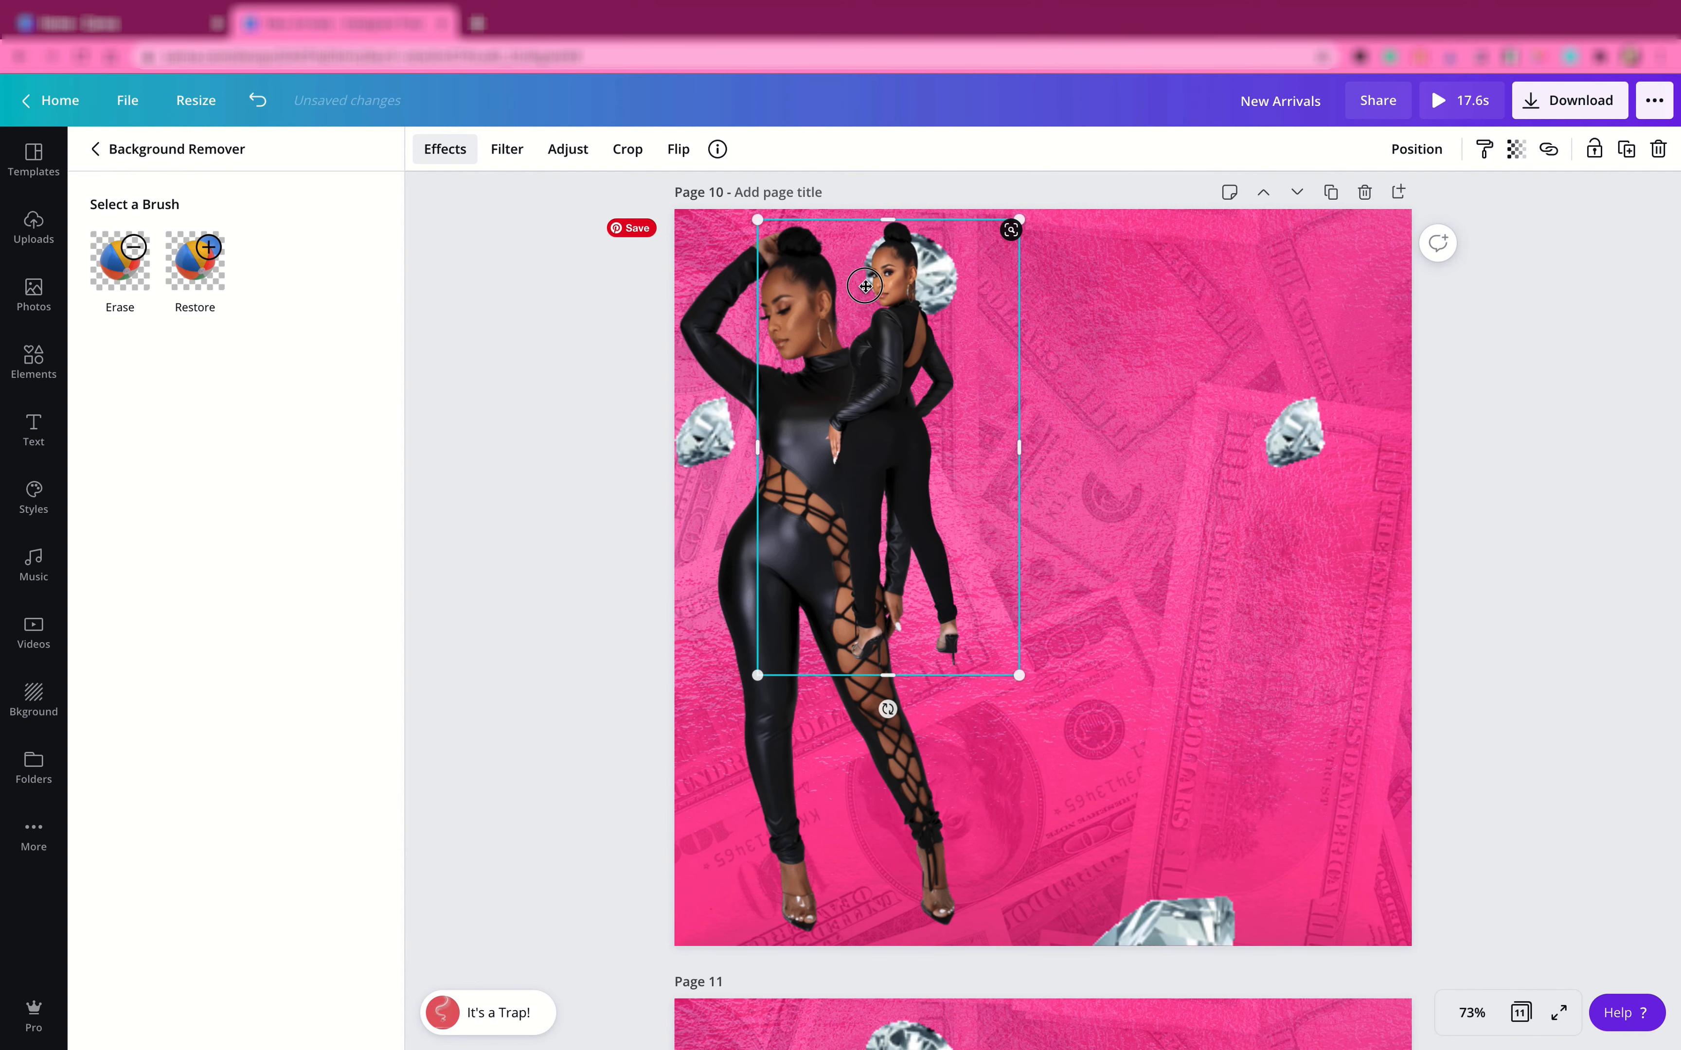
left_click_drag(1016, 665, 1053, 715)
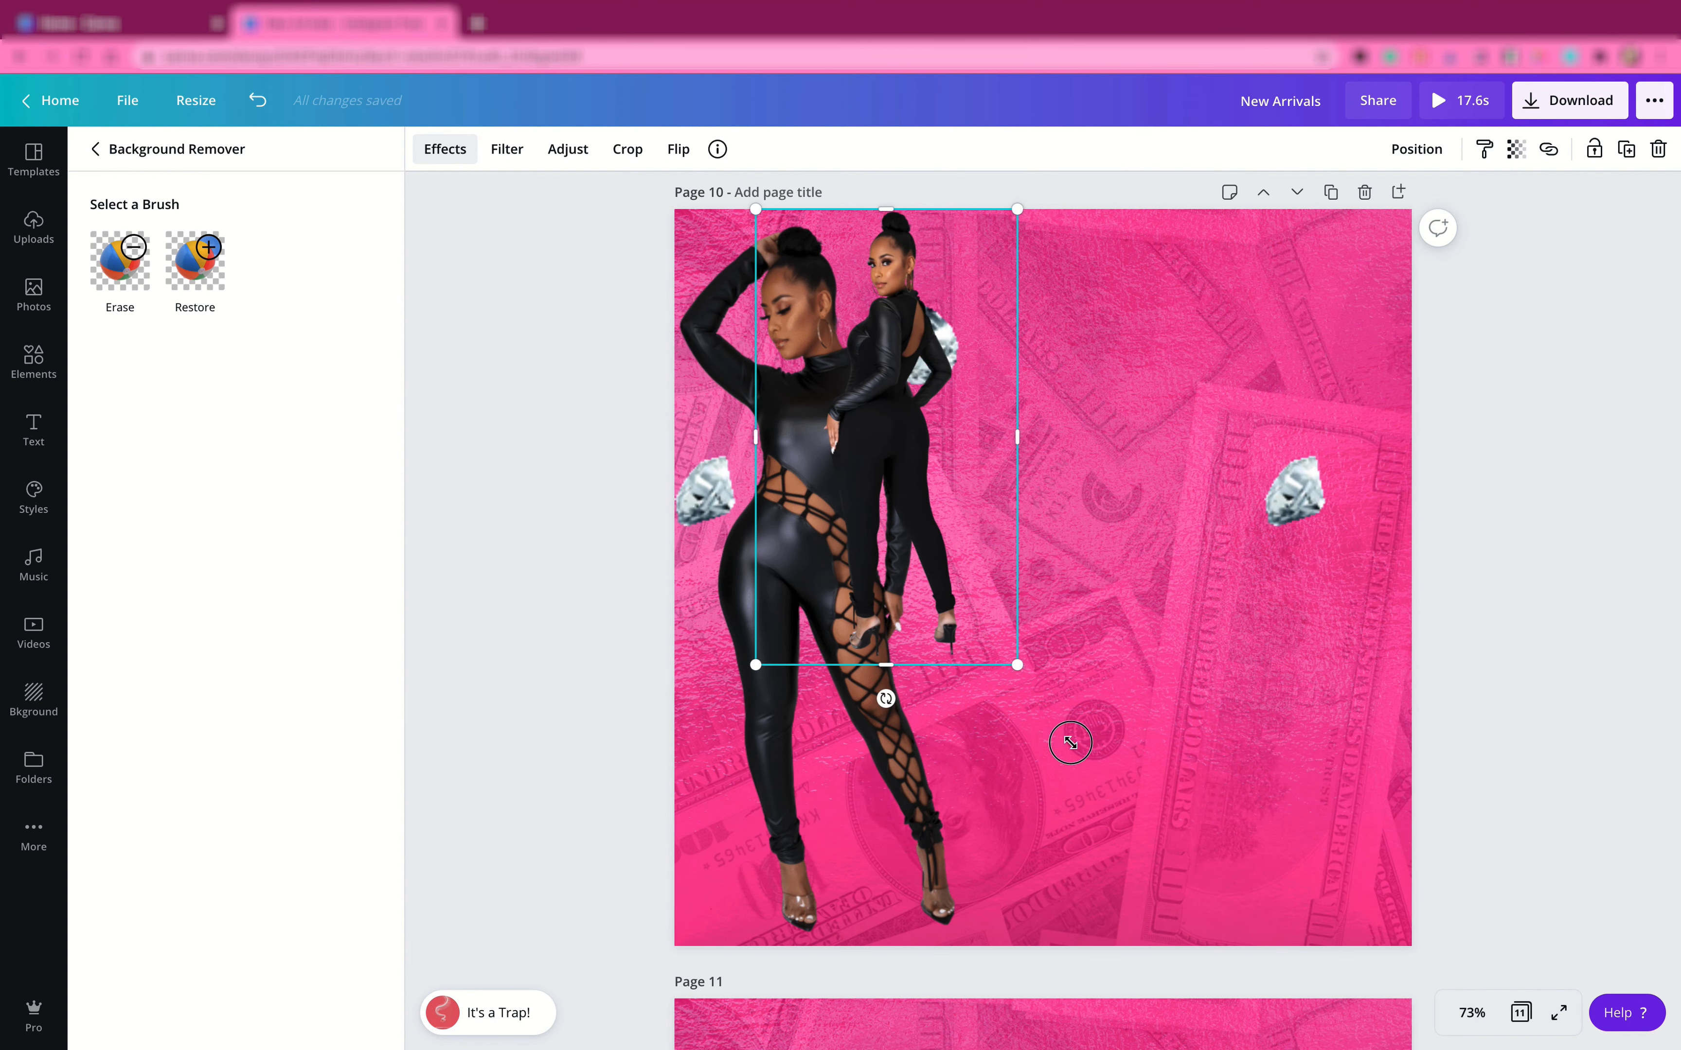
left_click_drag(1155, 866, 1179, 915)
left_click_drag(971, 629, 969, 623)
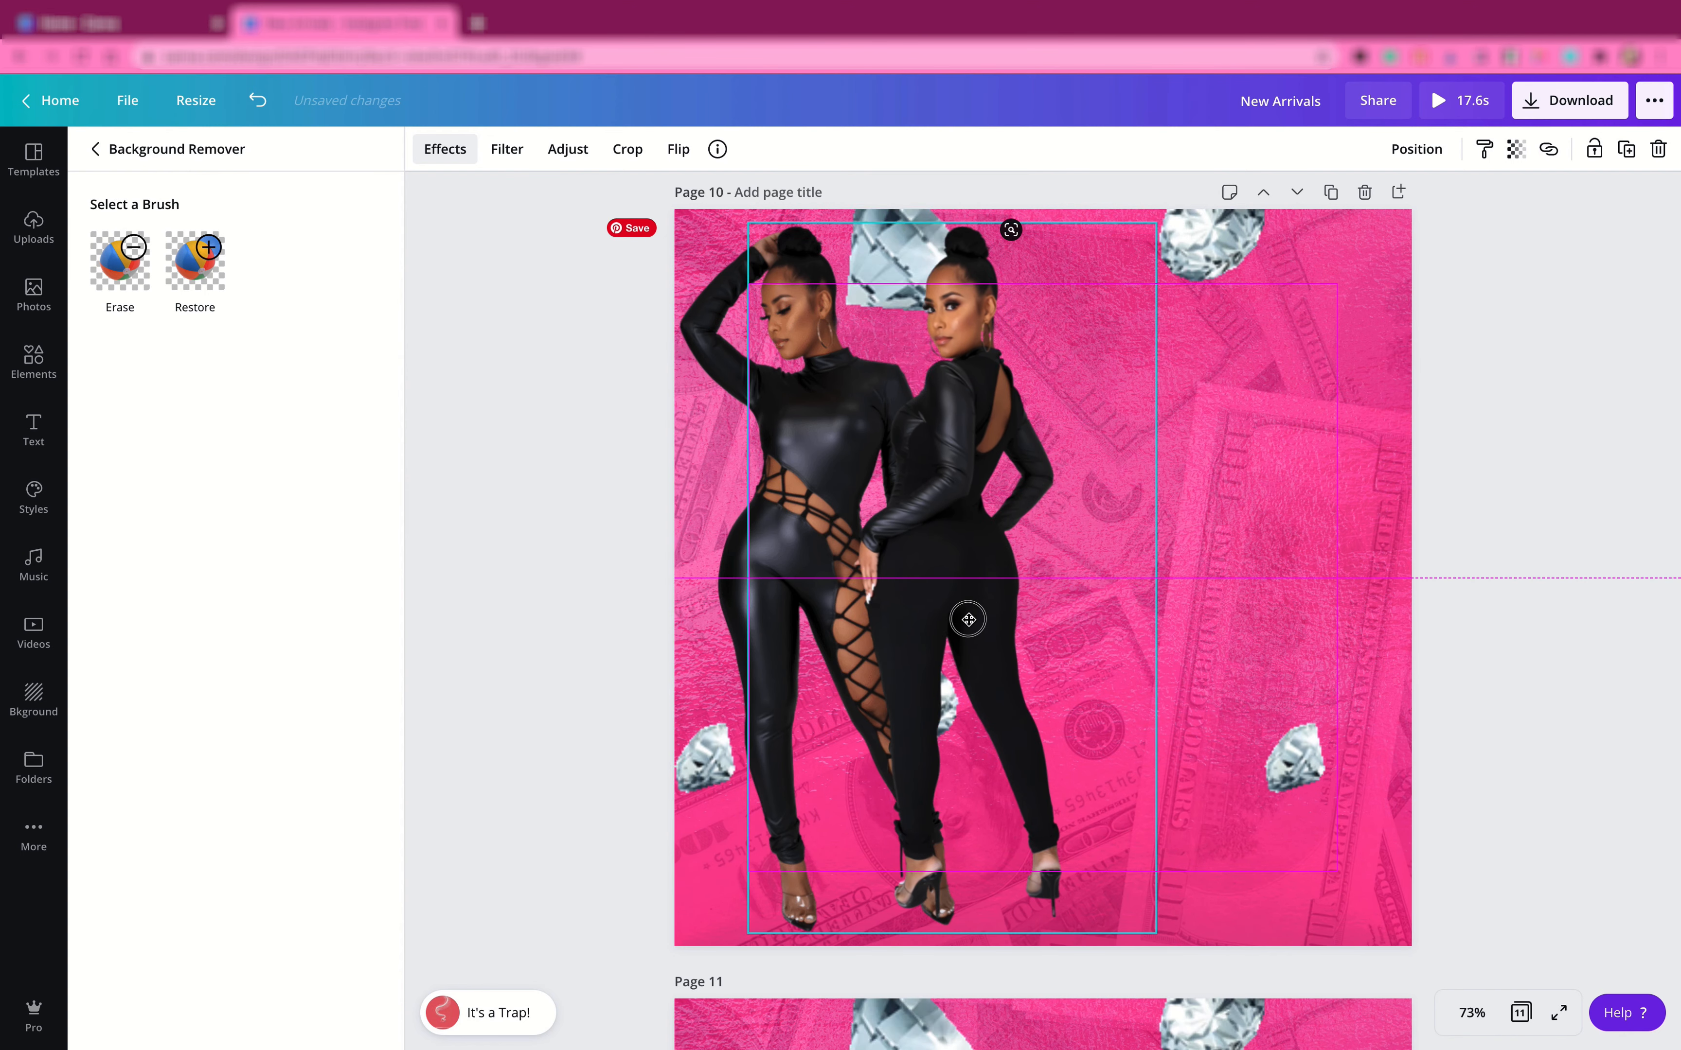
left_click_drag(968, 619, 974, 619)
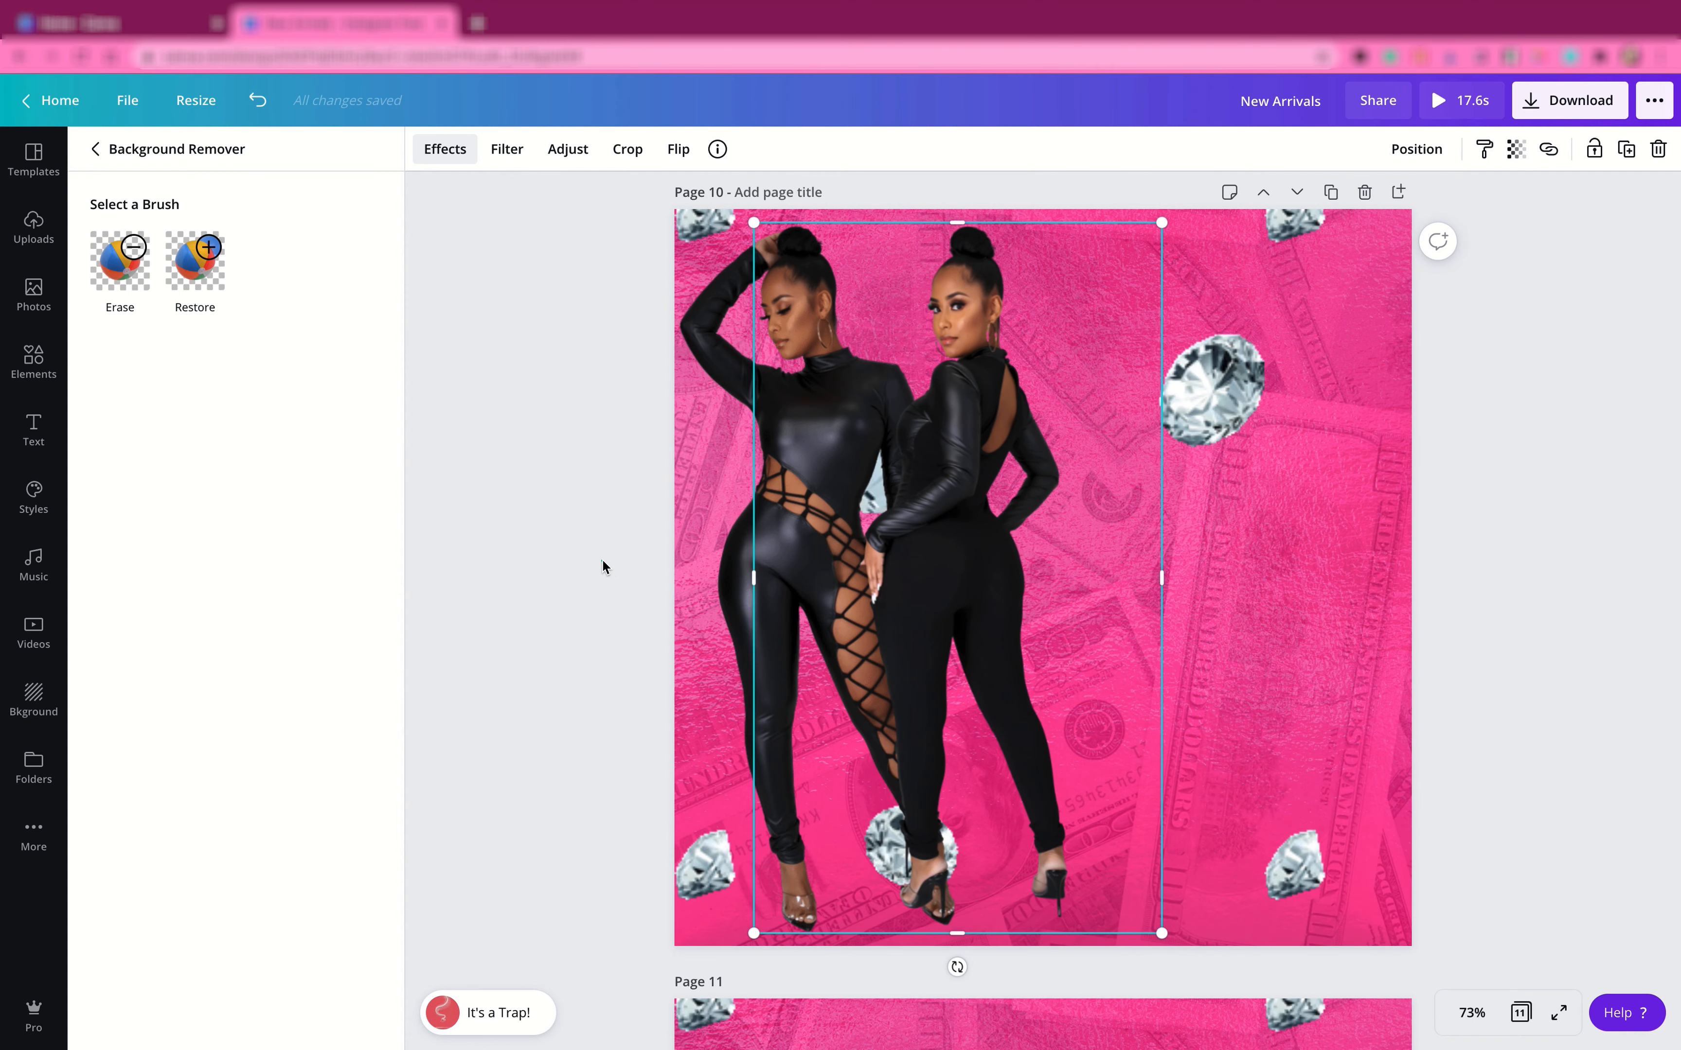
- Add the uploaded photo of the model with a hand on her hip, remove its background and flip it horizontally
left_click(33, 225)
left_click(278, 339)
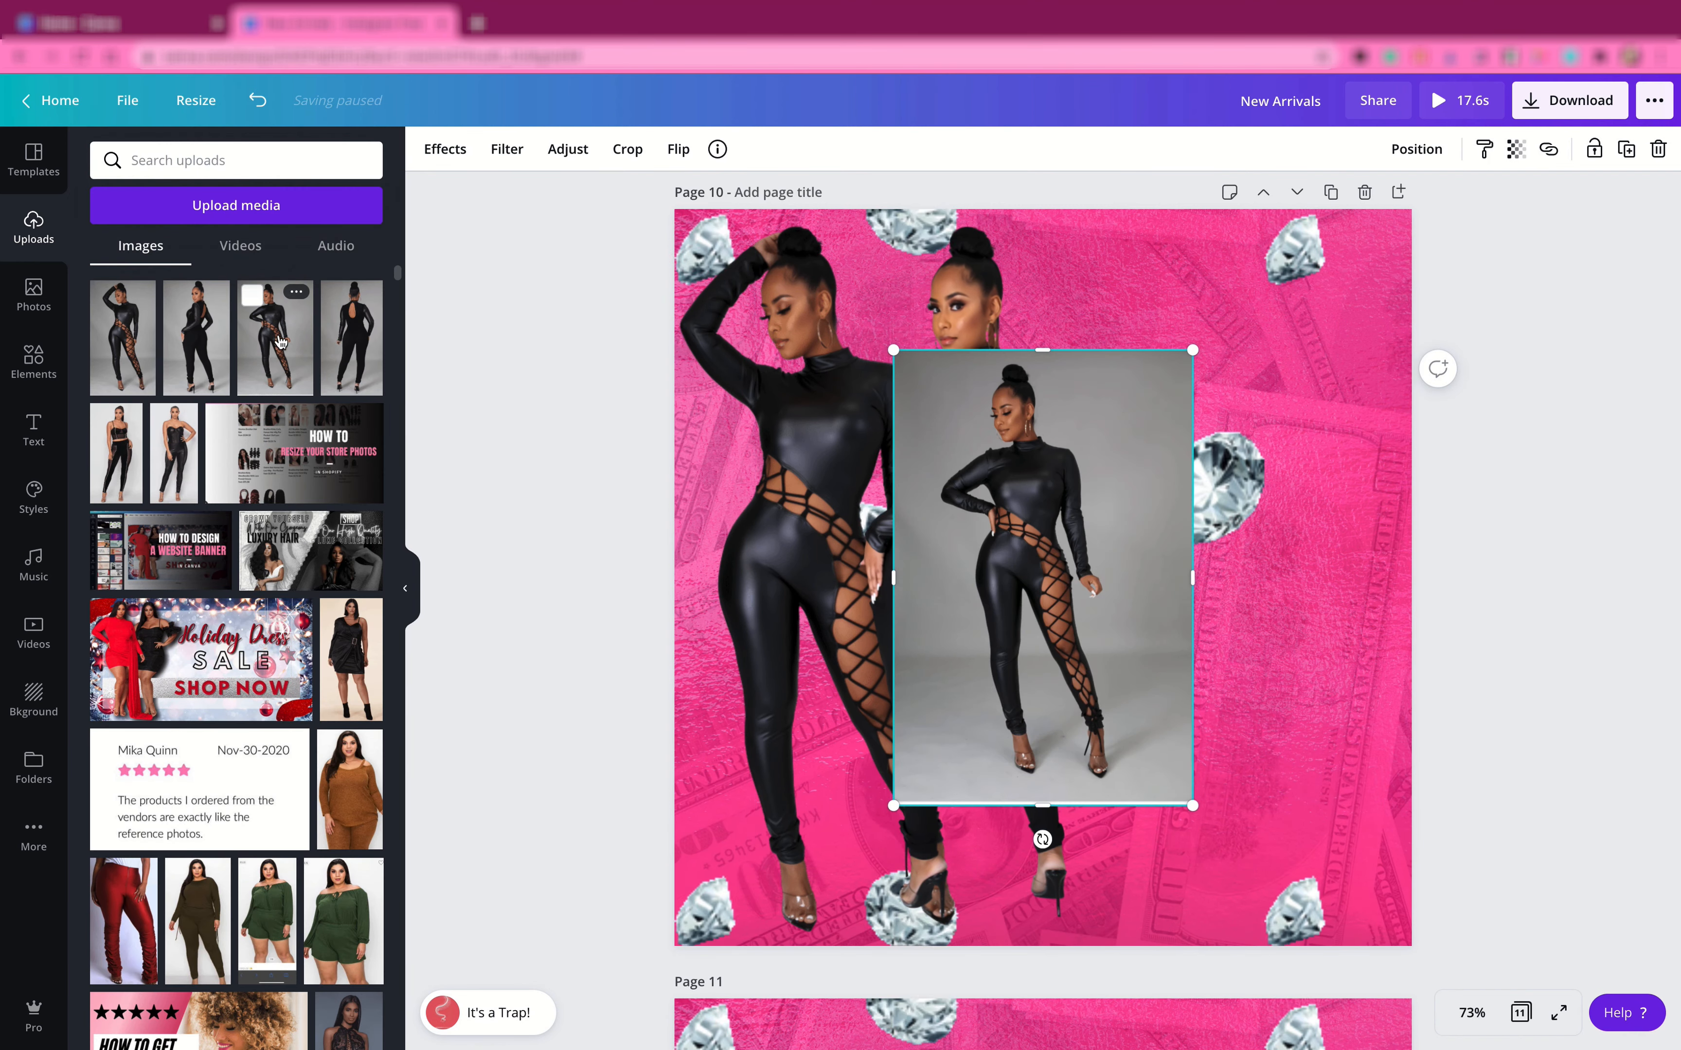
left_click(444, 149)
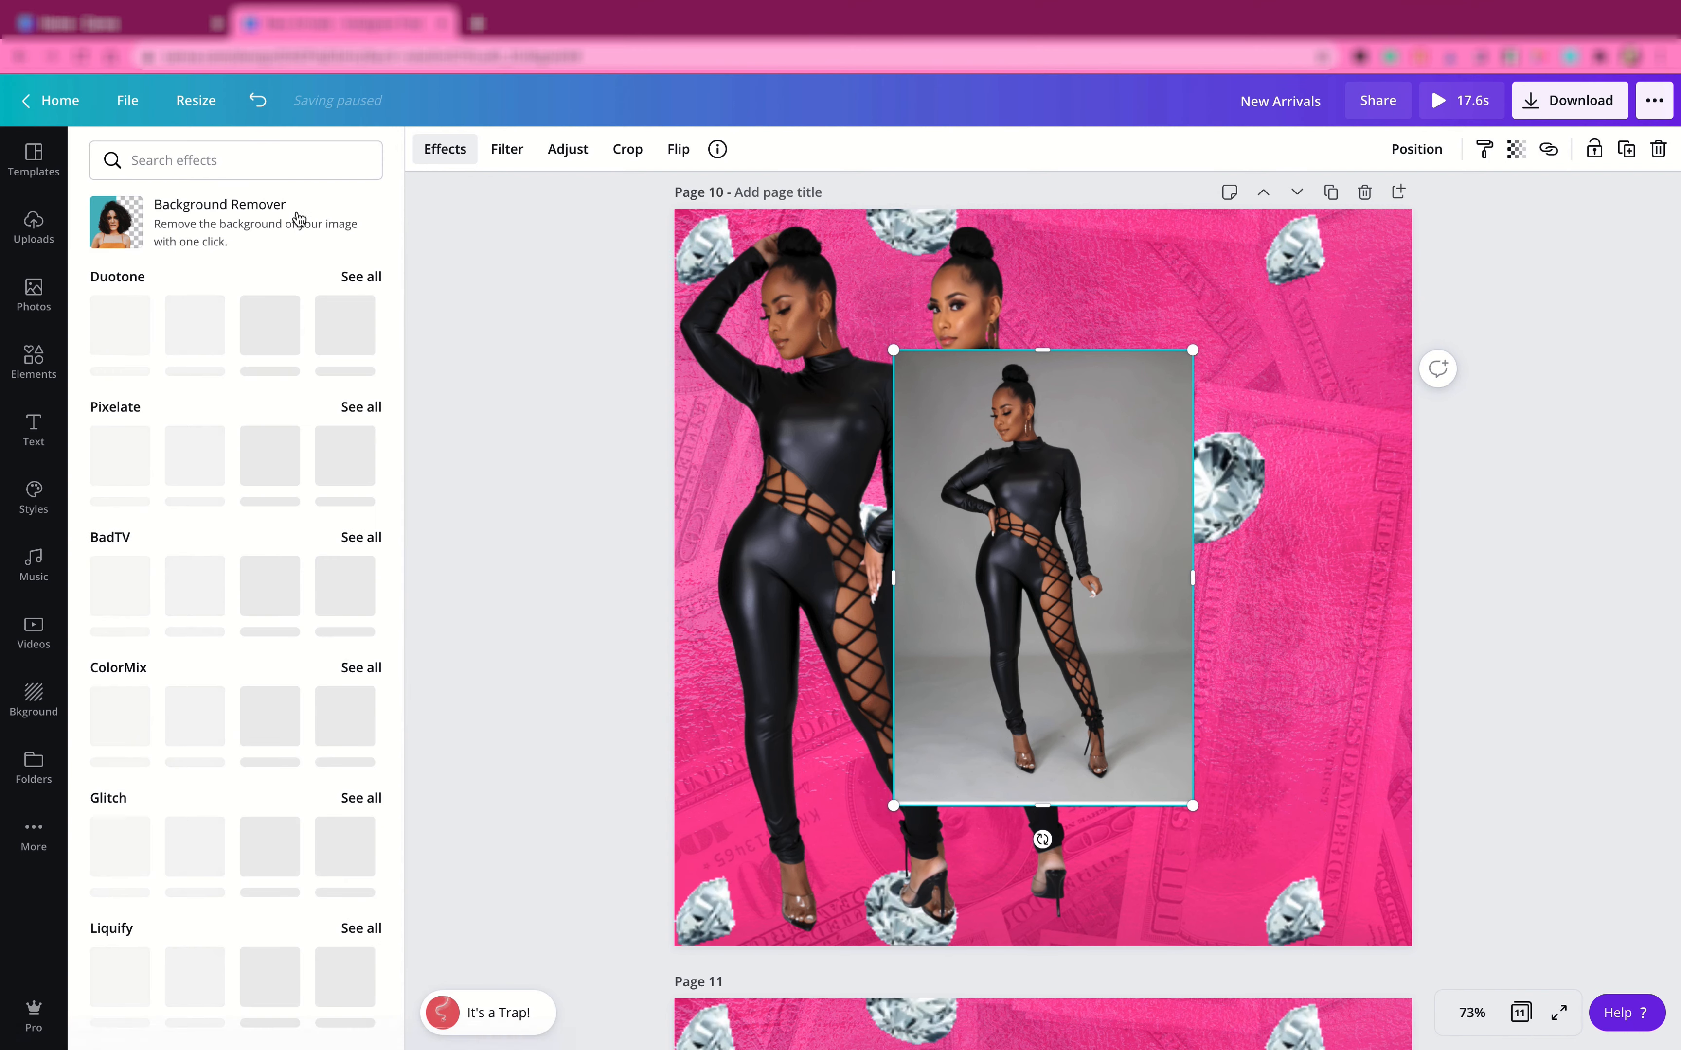
left_click(292, 224)
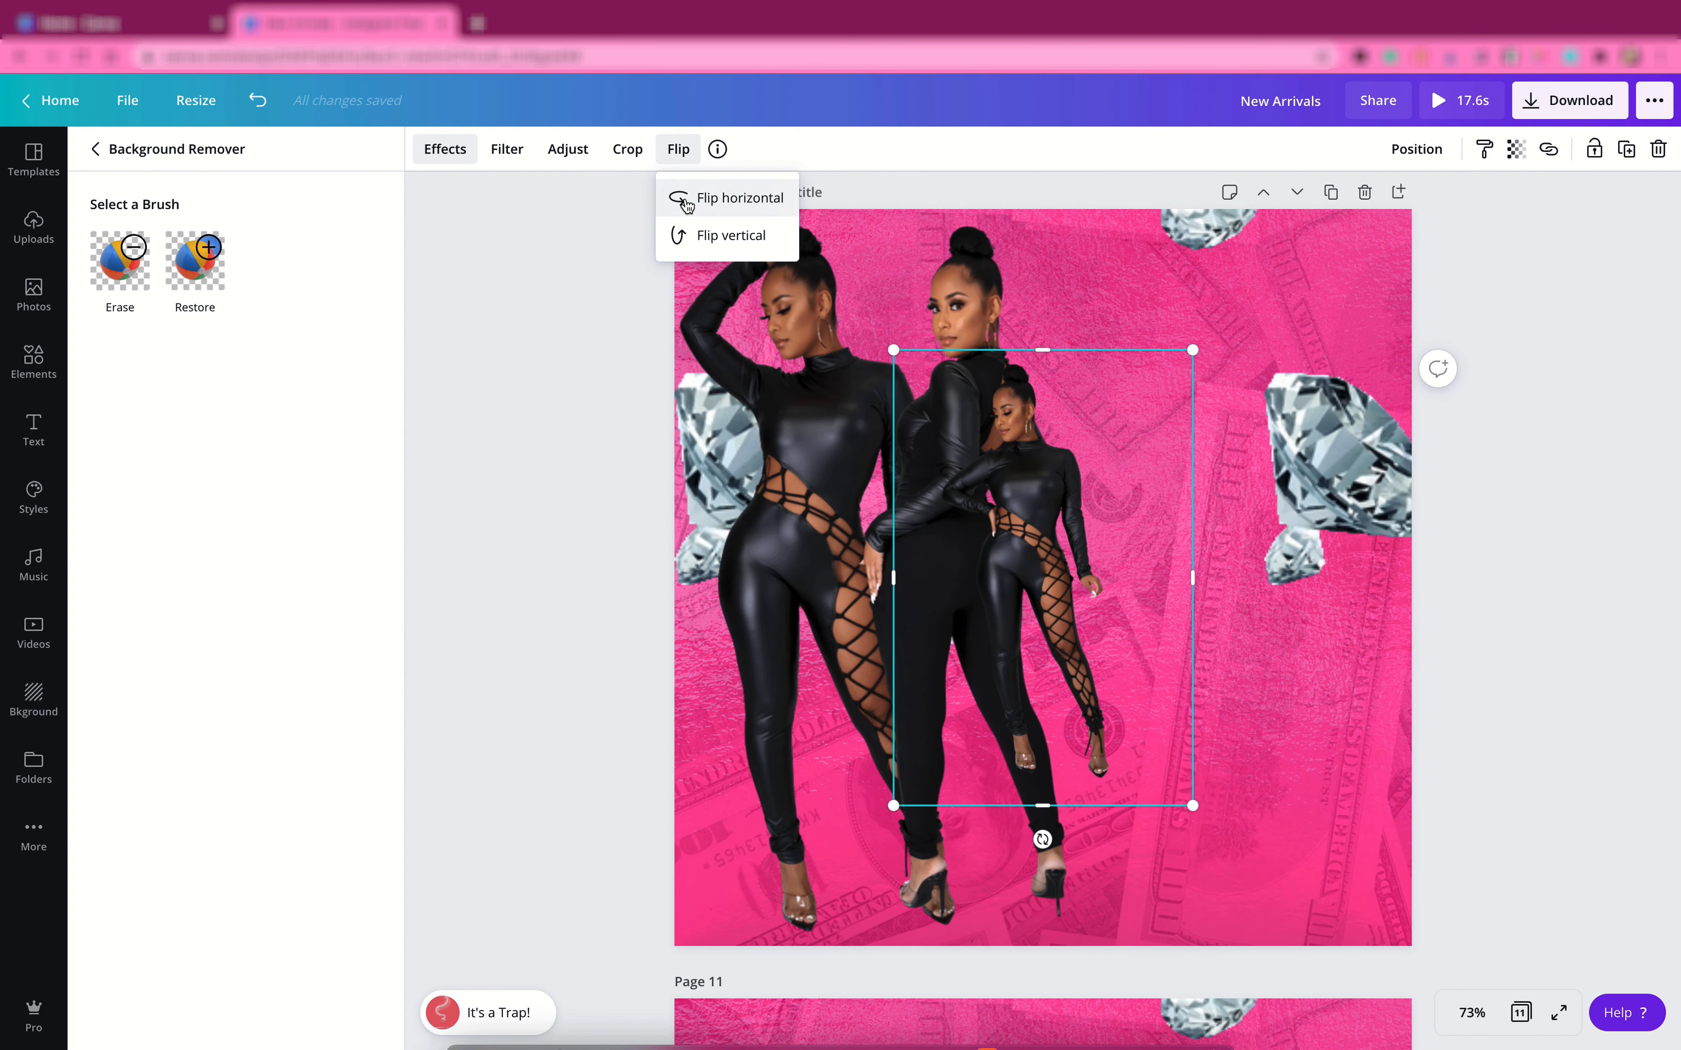
left_click(582, 394)
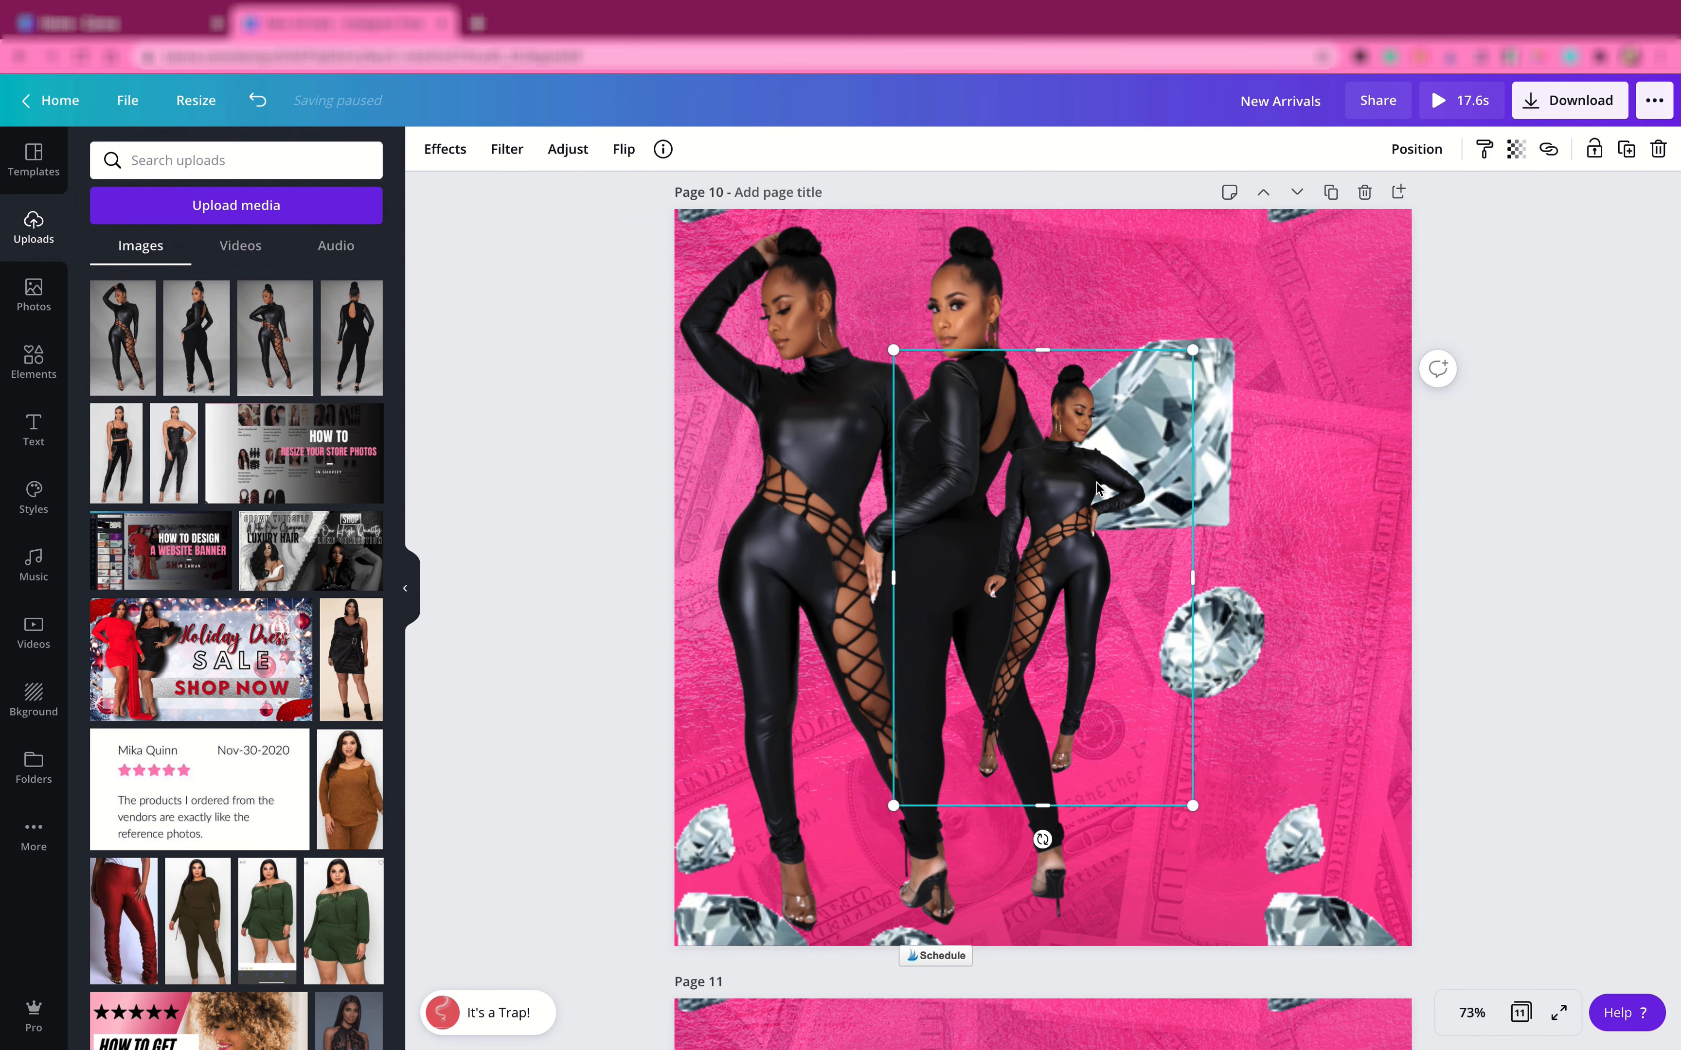
- Enlarge the flipped hand-on-hip cutout to match the other models and place it right of the second one
left_click(1091, 397)
mouse_move(1094, 340)
left_mouse_down()
mouse_move(1094, 269)
mouse_move(1067, 325)
left_mouse_up()
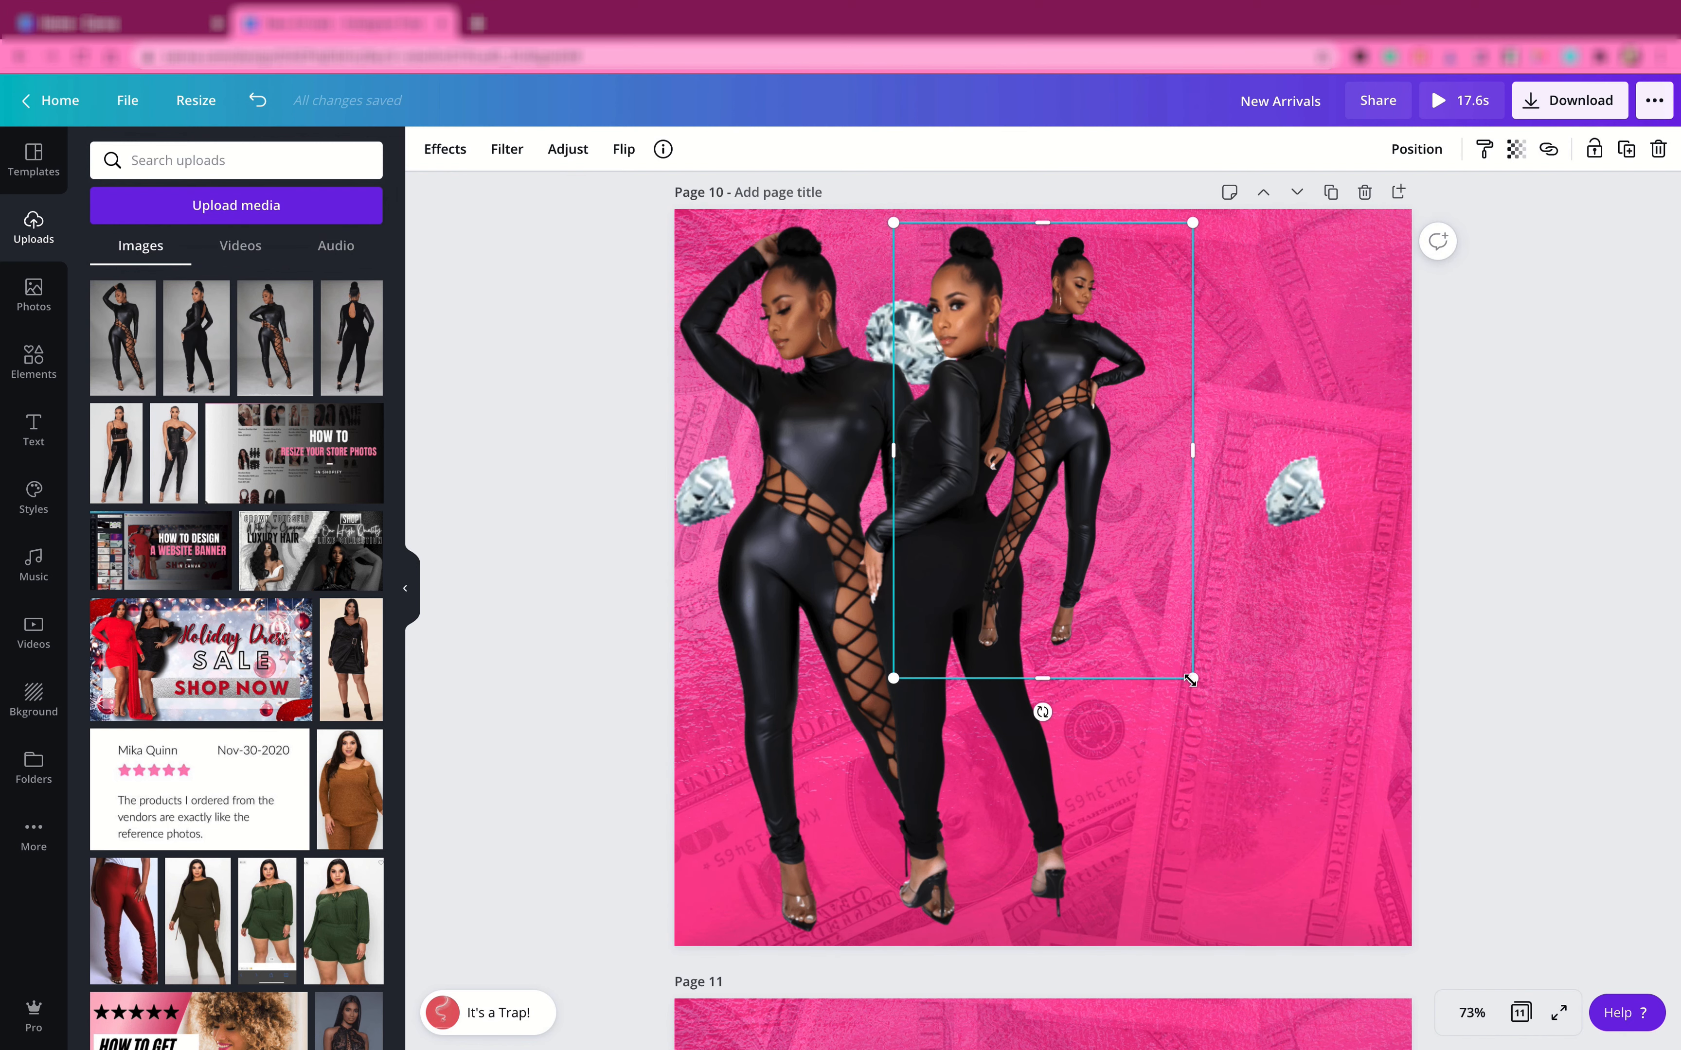
left_click_drag(1283, 826, 1381, 962)
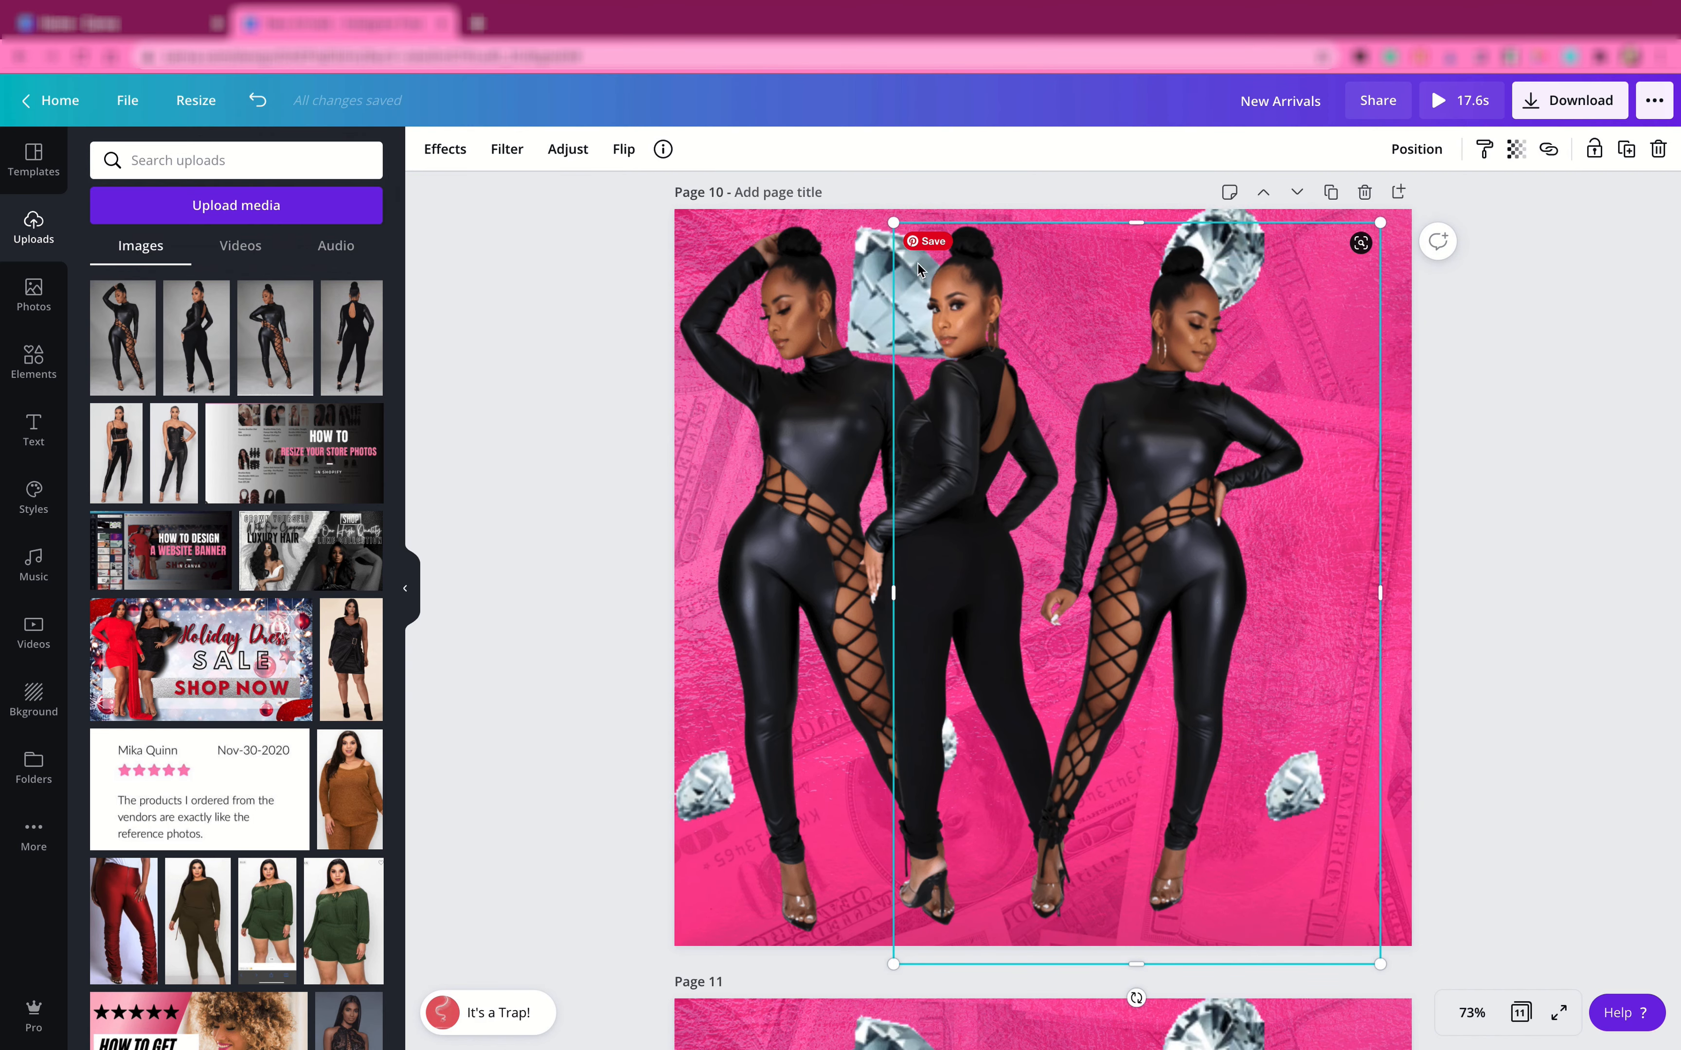
left_click_drag(889, 215, 886, 214)
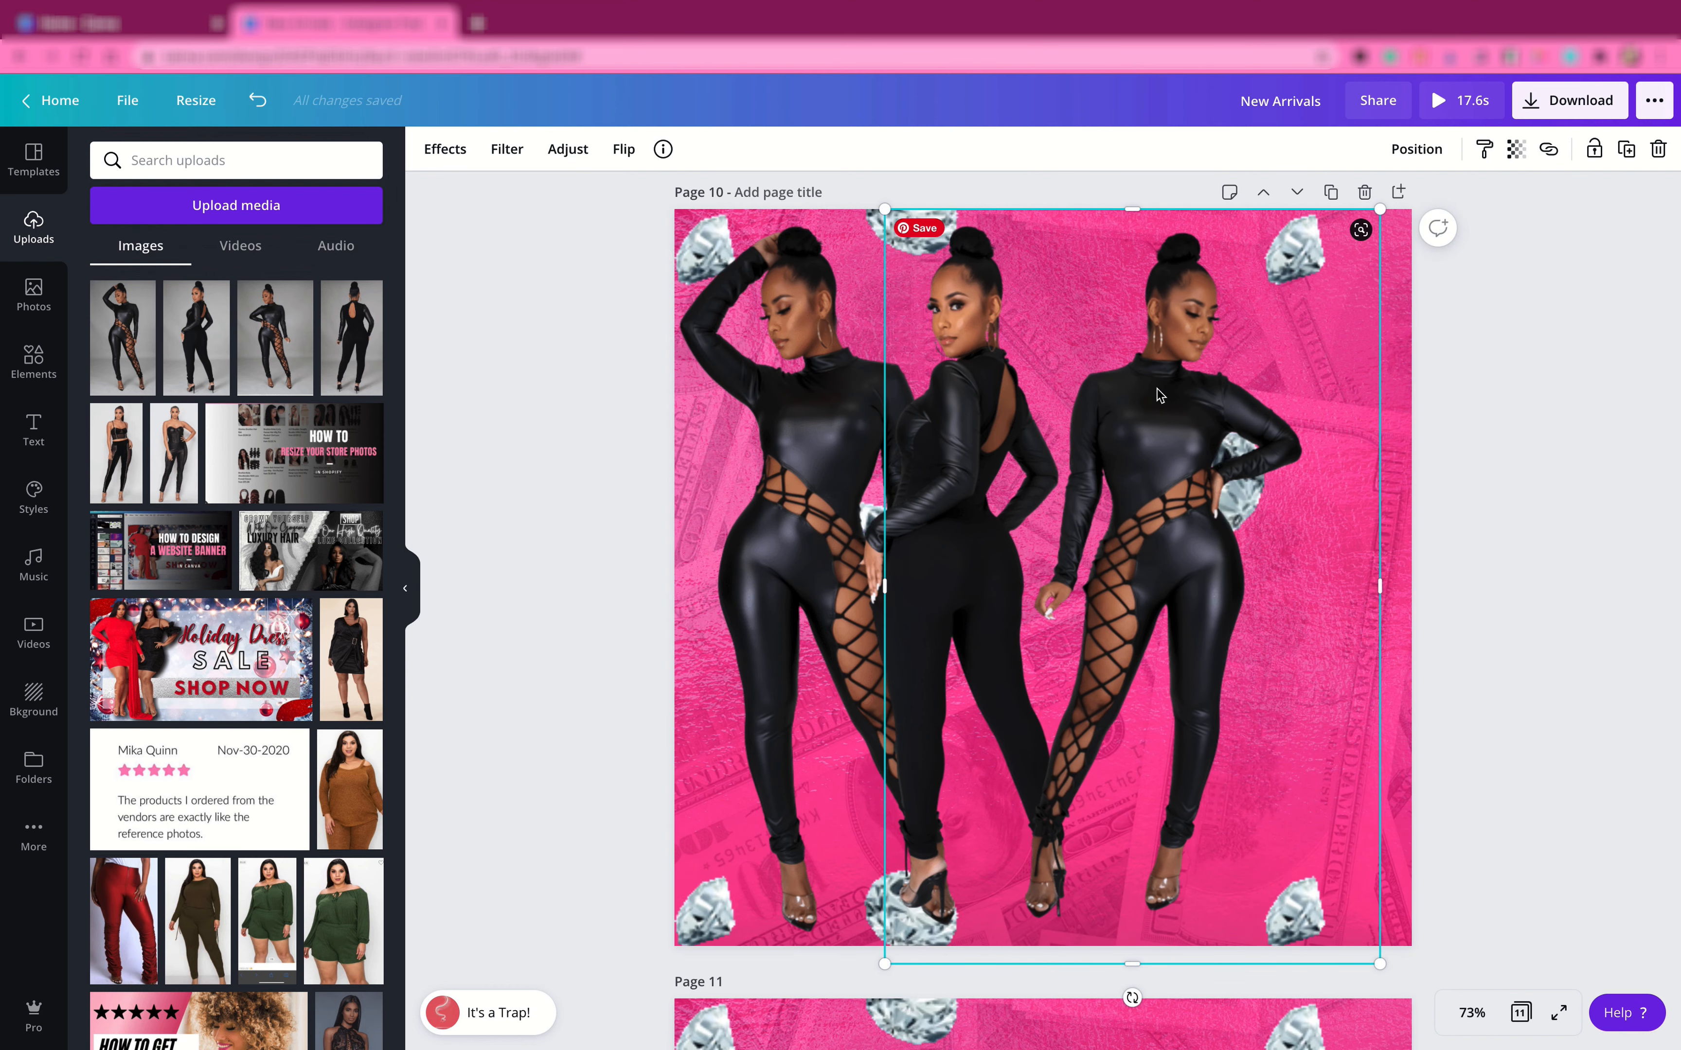
left_click(1139, 462)
left_click_drag(1119, 462, 1112, 462)
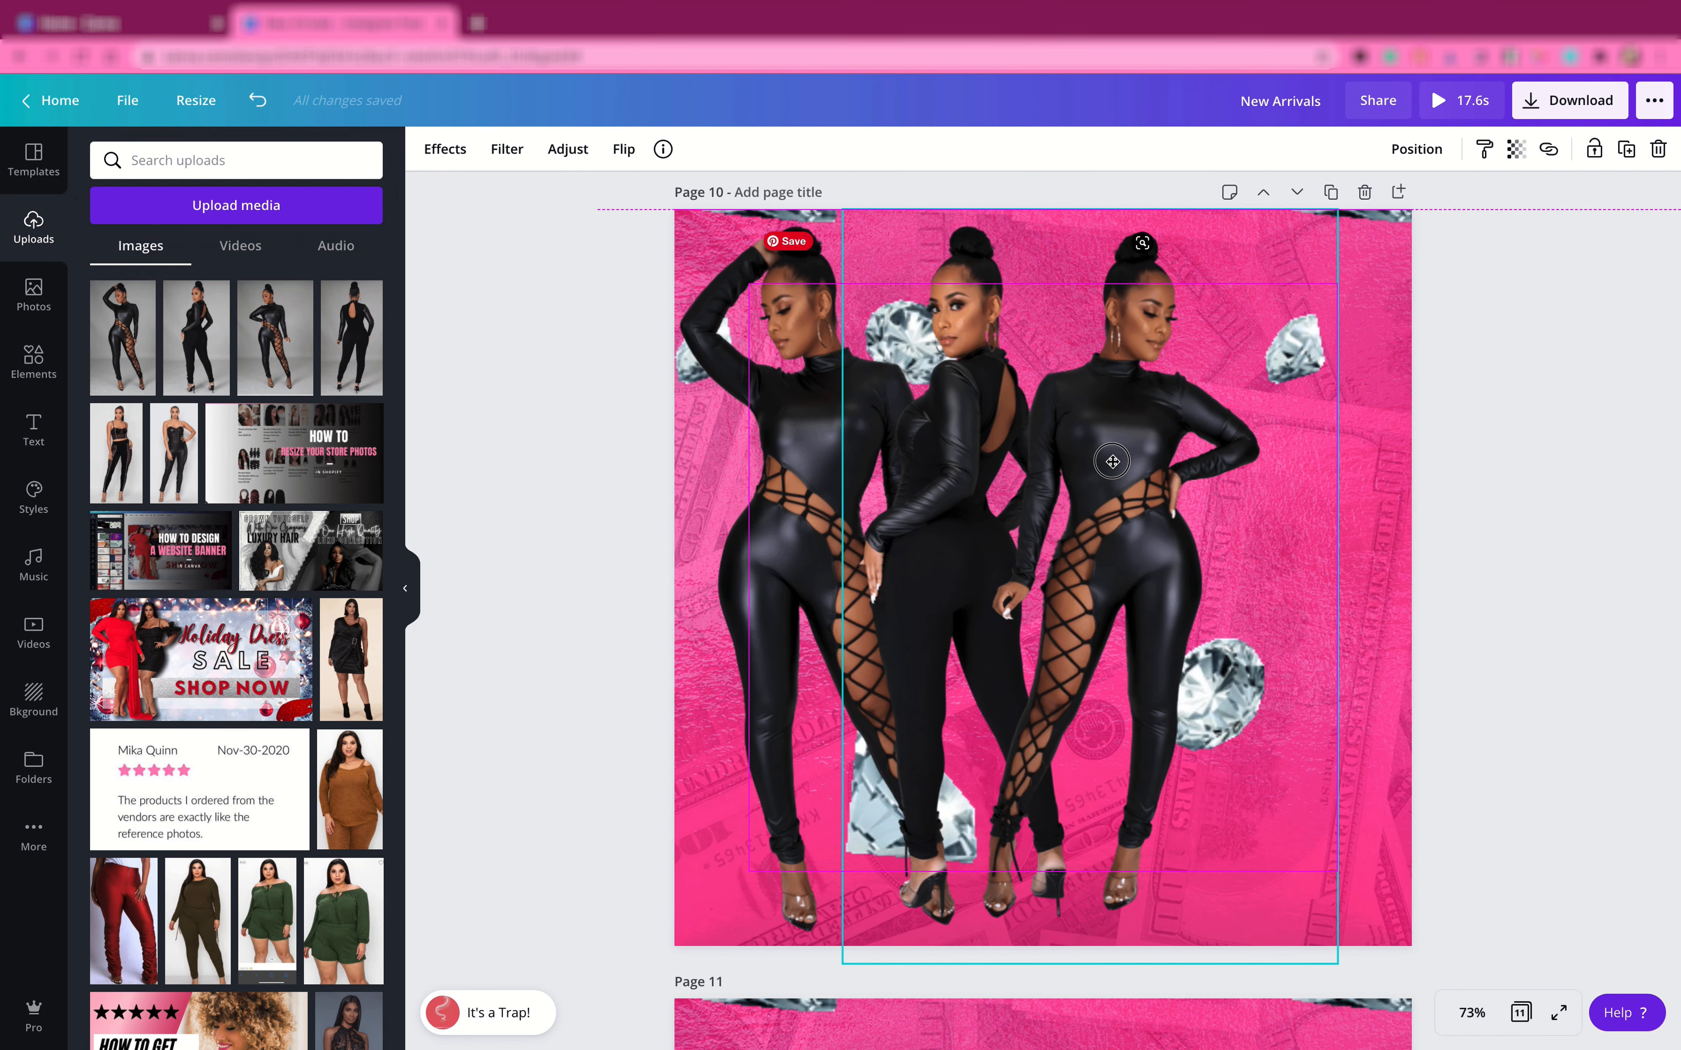
left_click_drag(1112, 462, 1112, 462)
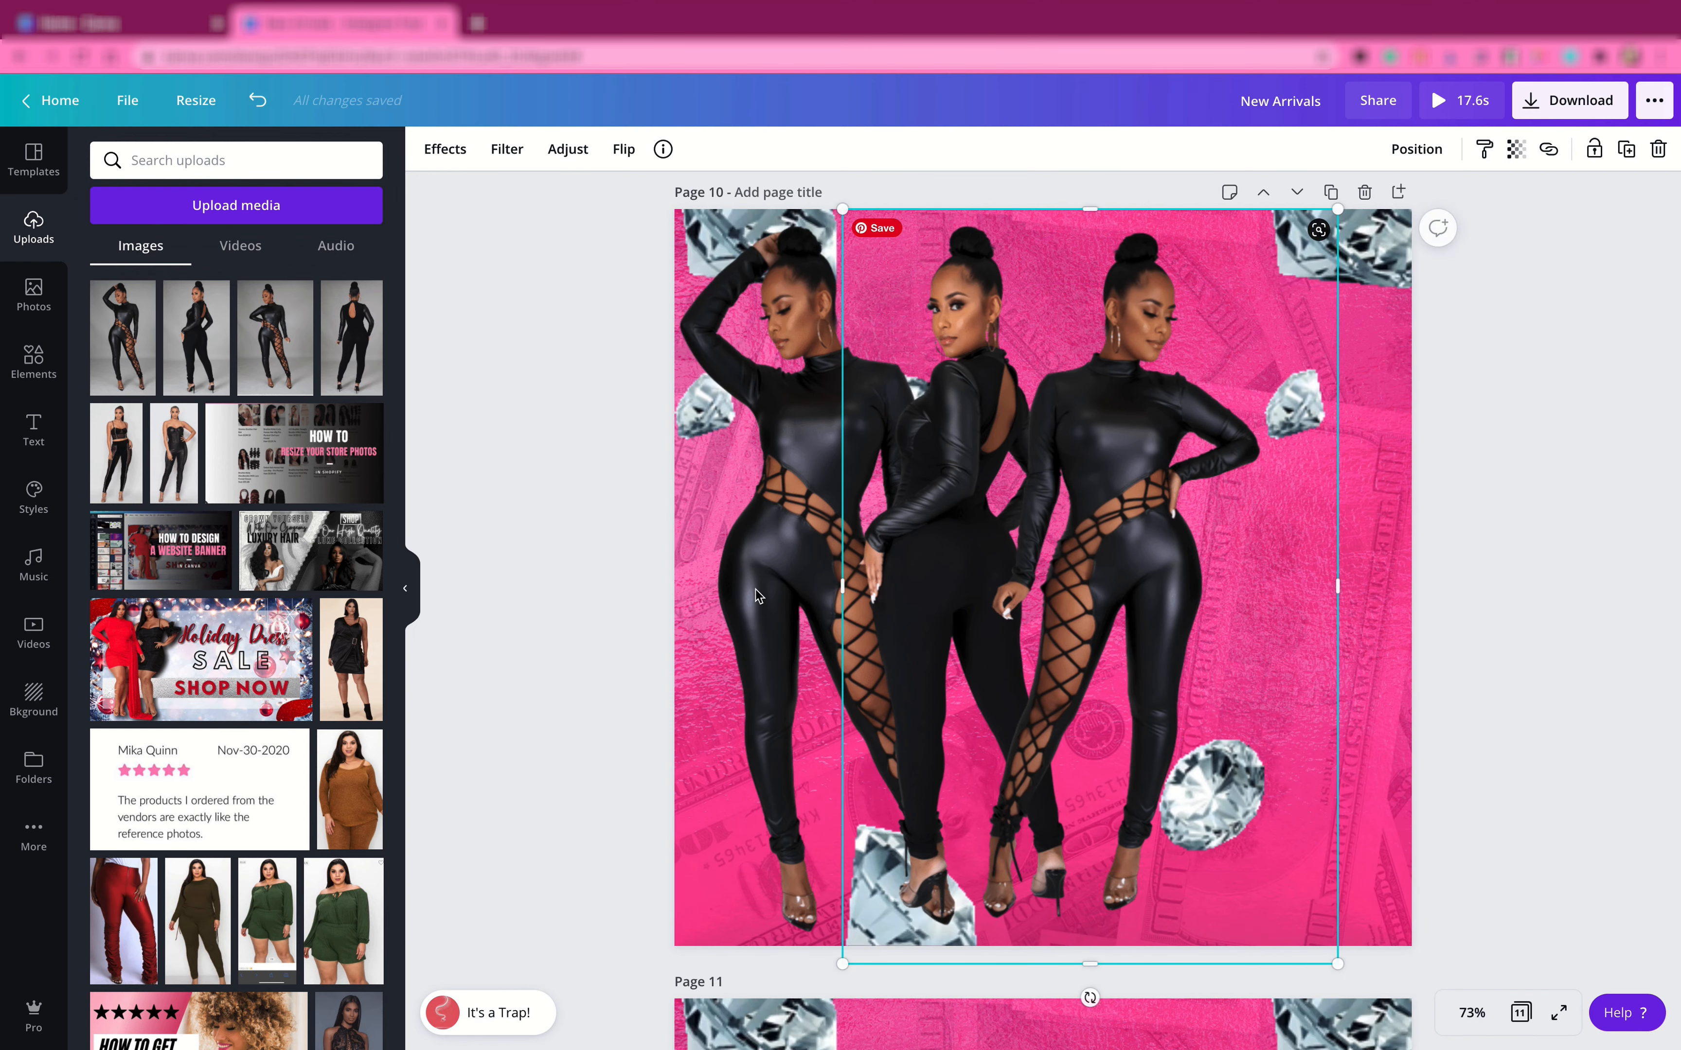
- Add the uploaded back-view photo of the model to page 10 and remove its background
left_click(610, 700)
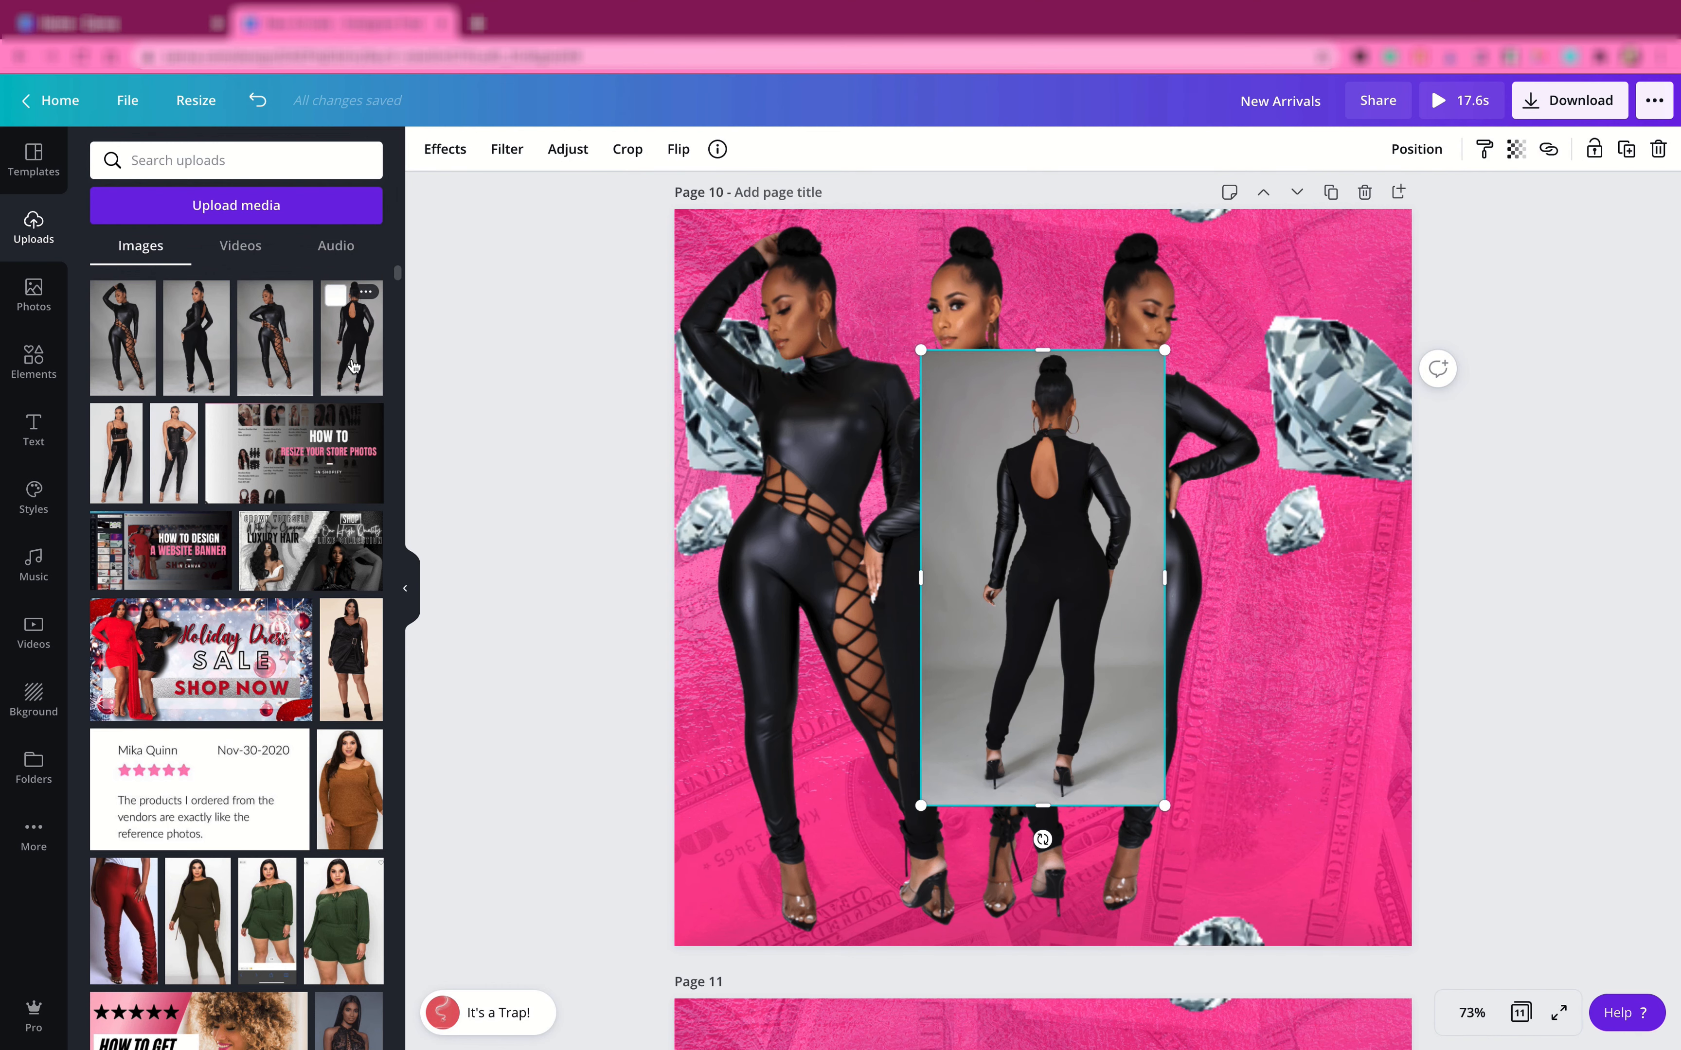
left_click(437, 150)
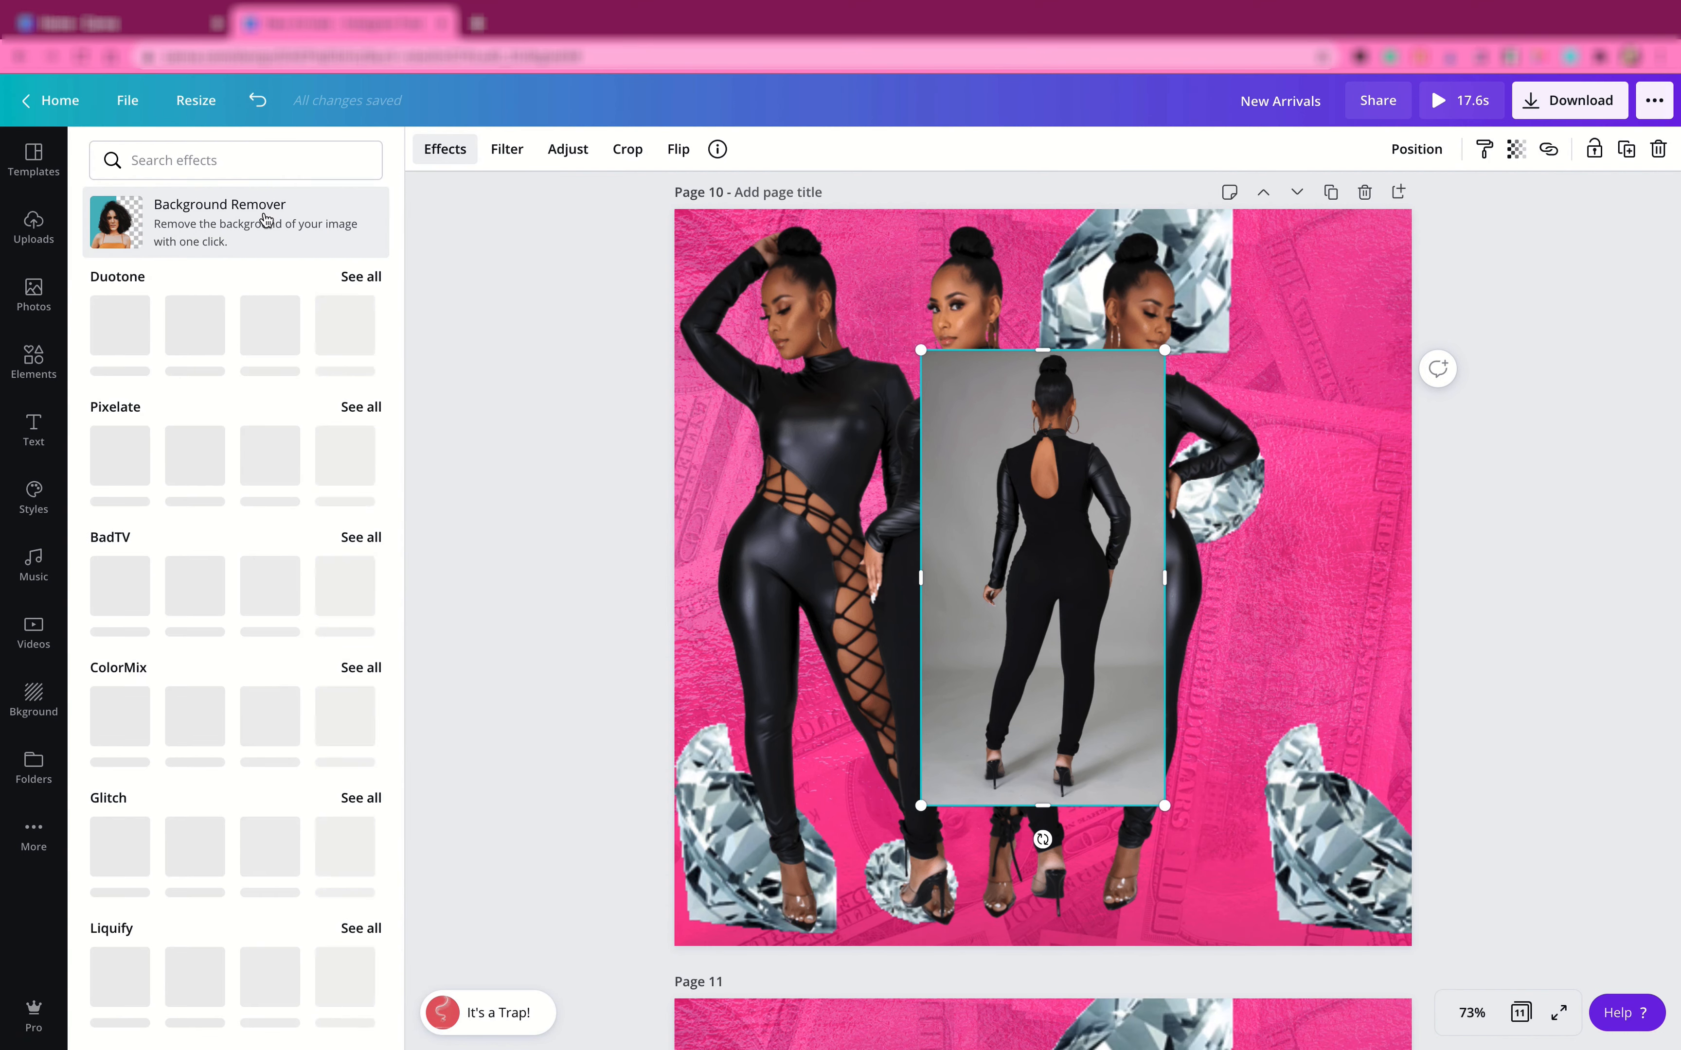
left_click(266, 214)
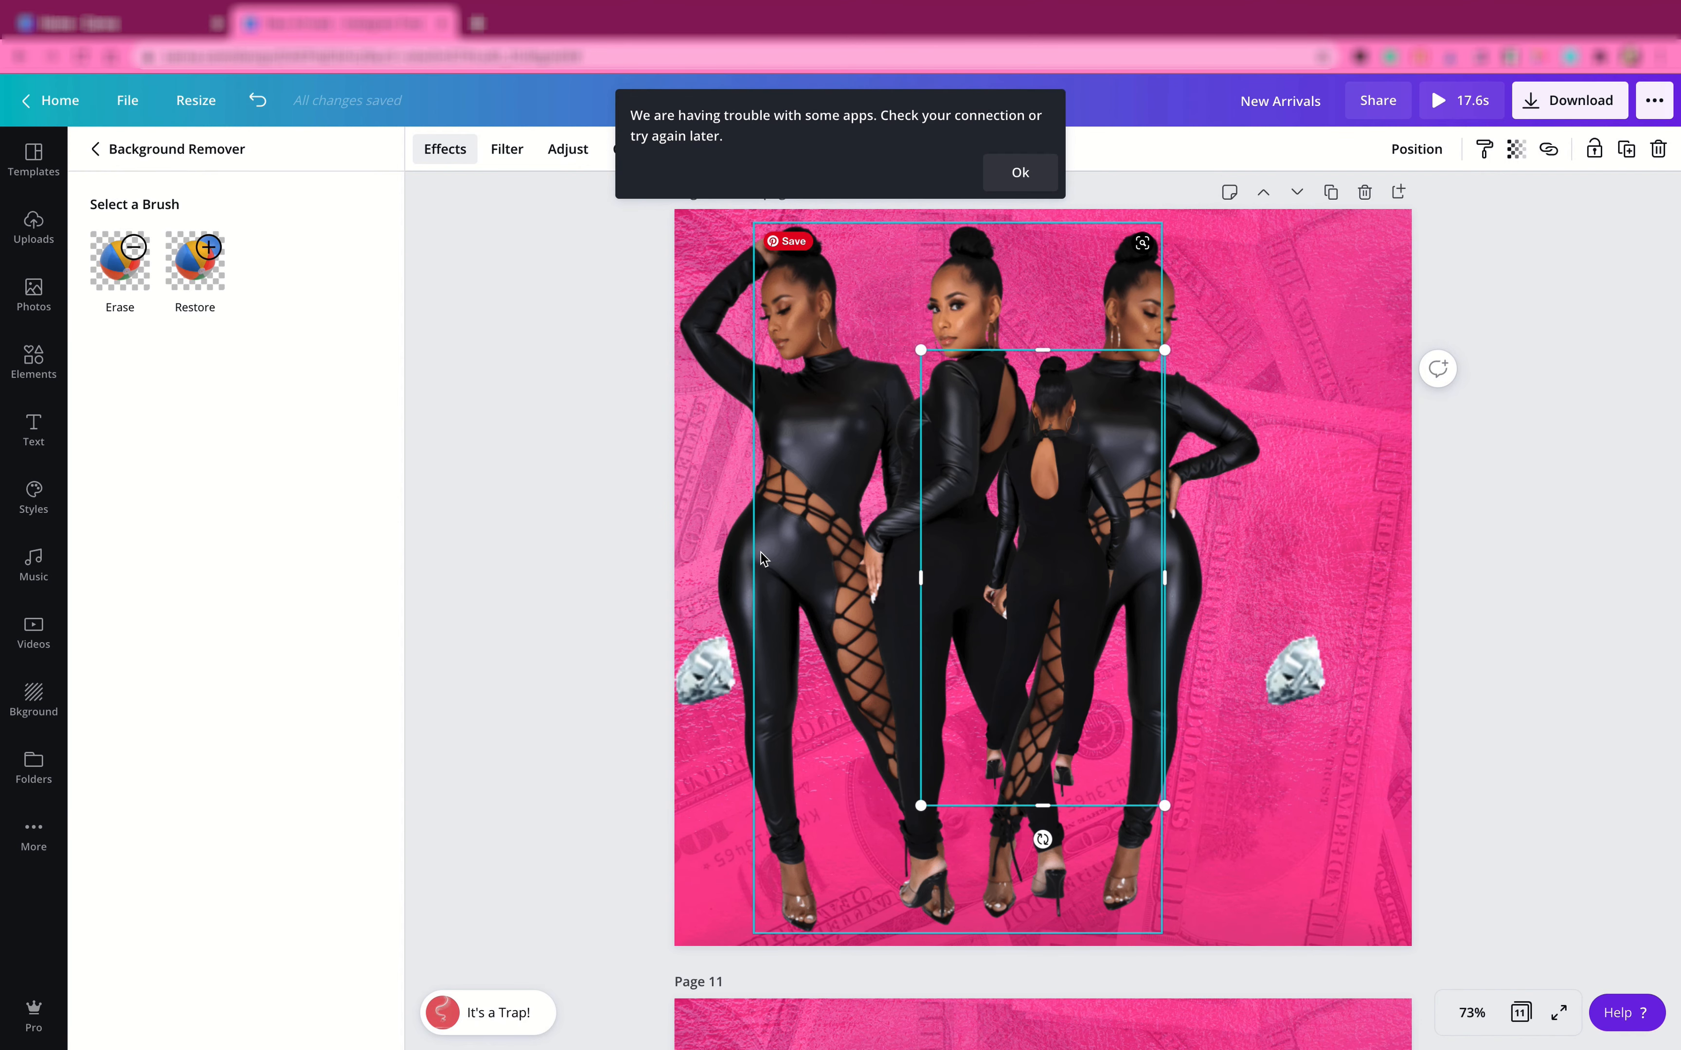
left_click(1020, 171)
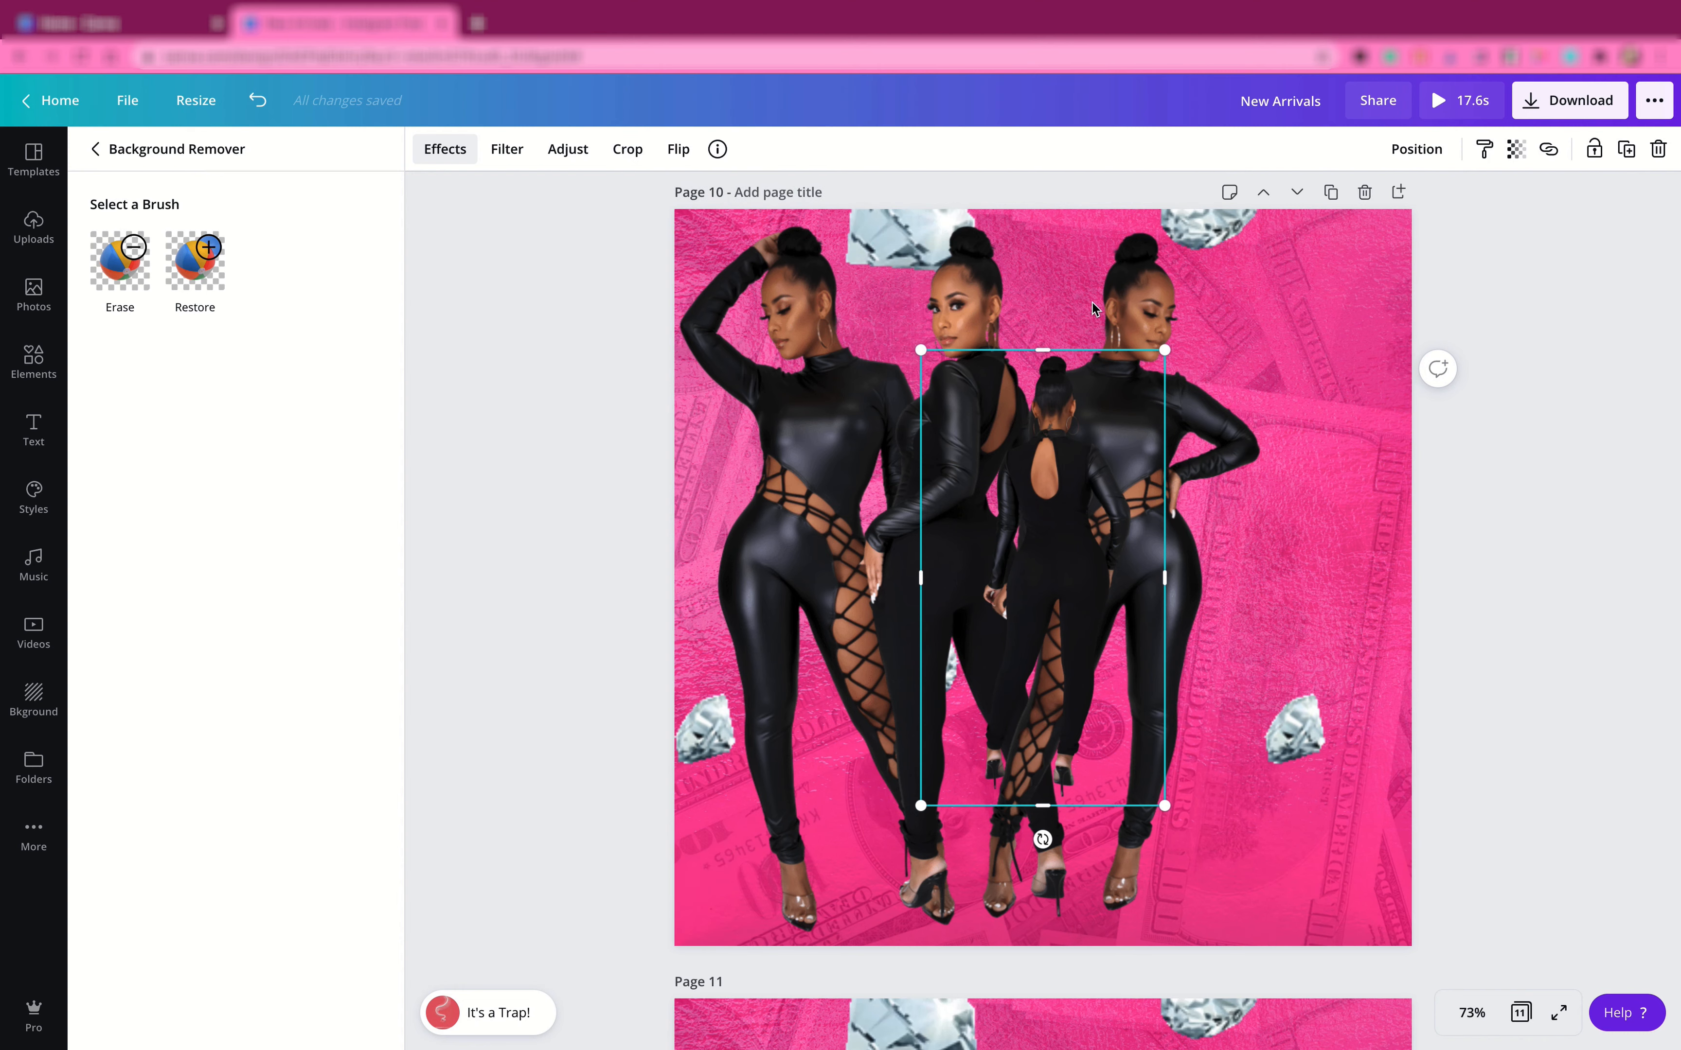
- Enlarge the back-view cutout to match the other models and place it at the right end of the row
left_click_drag(1234, 292, 1288, 253)
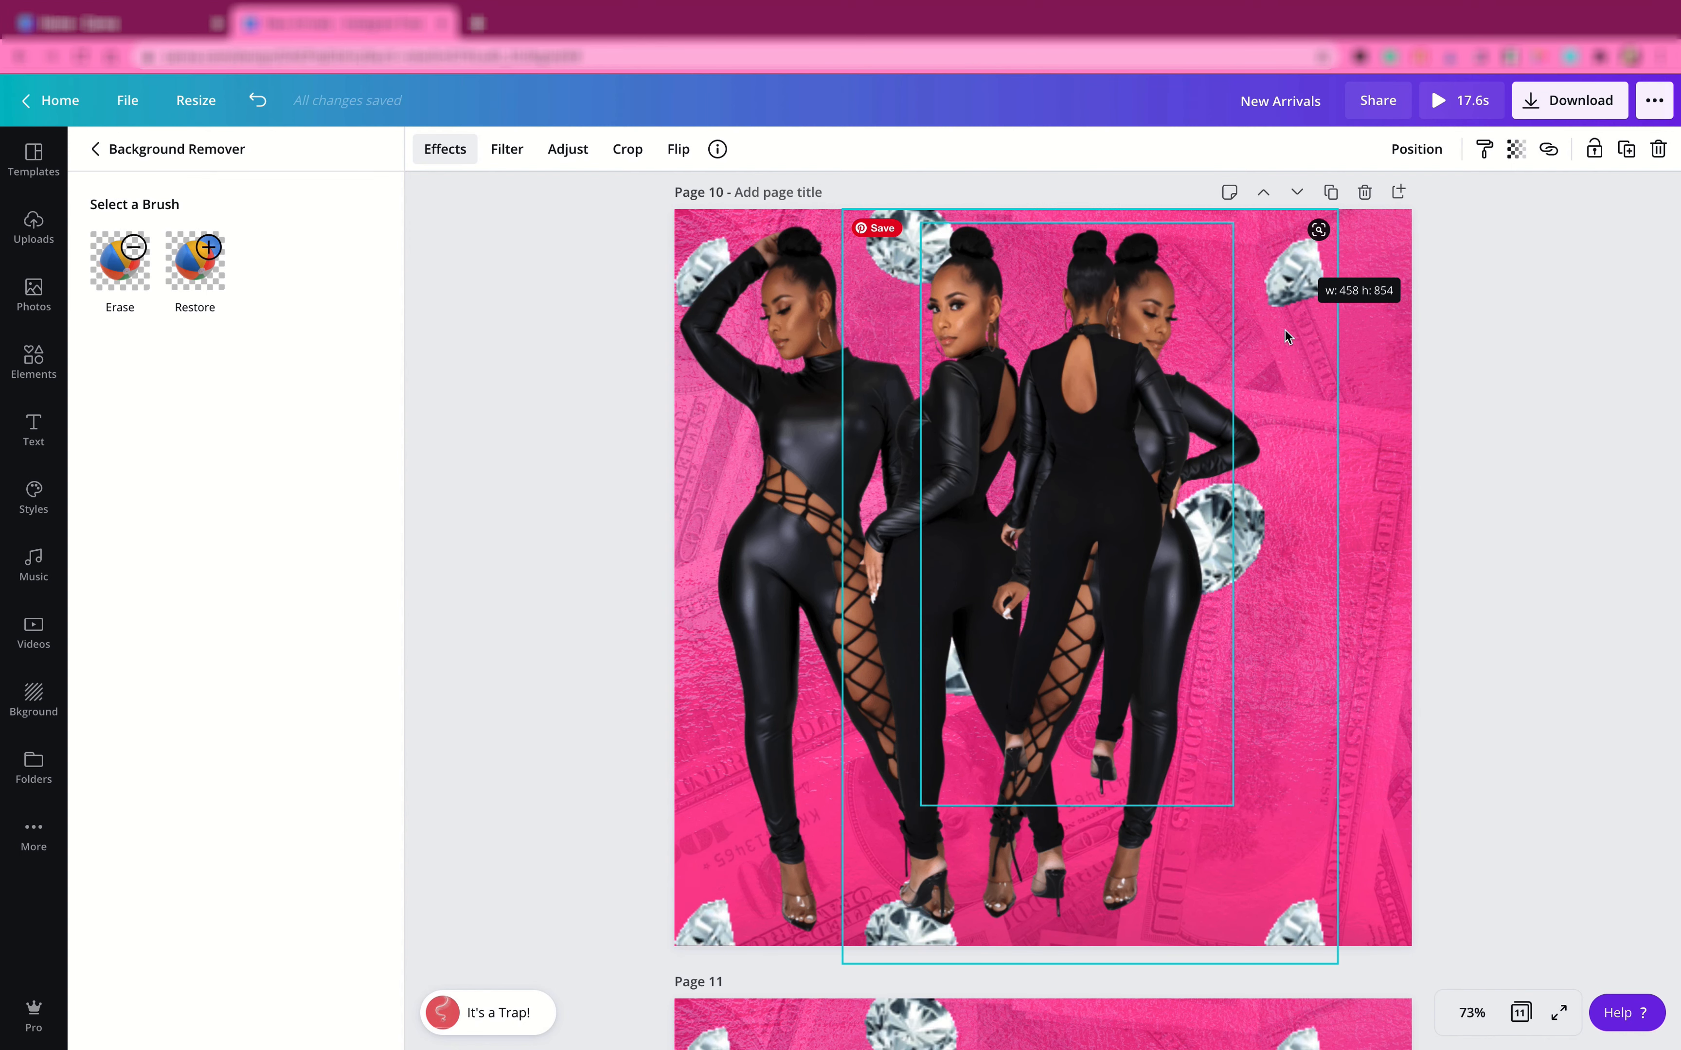
left_click_drag(1285, 856, 1317, 897)
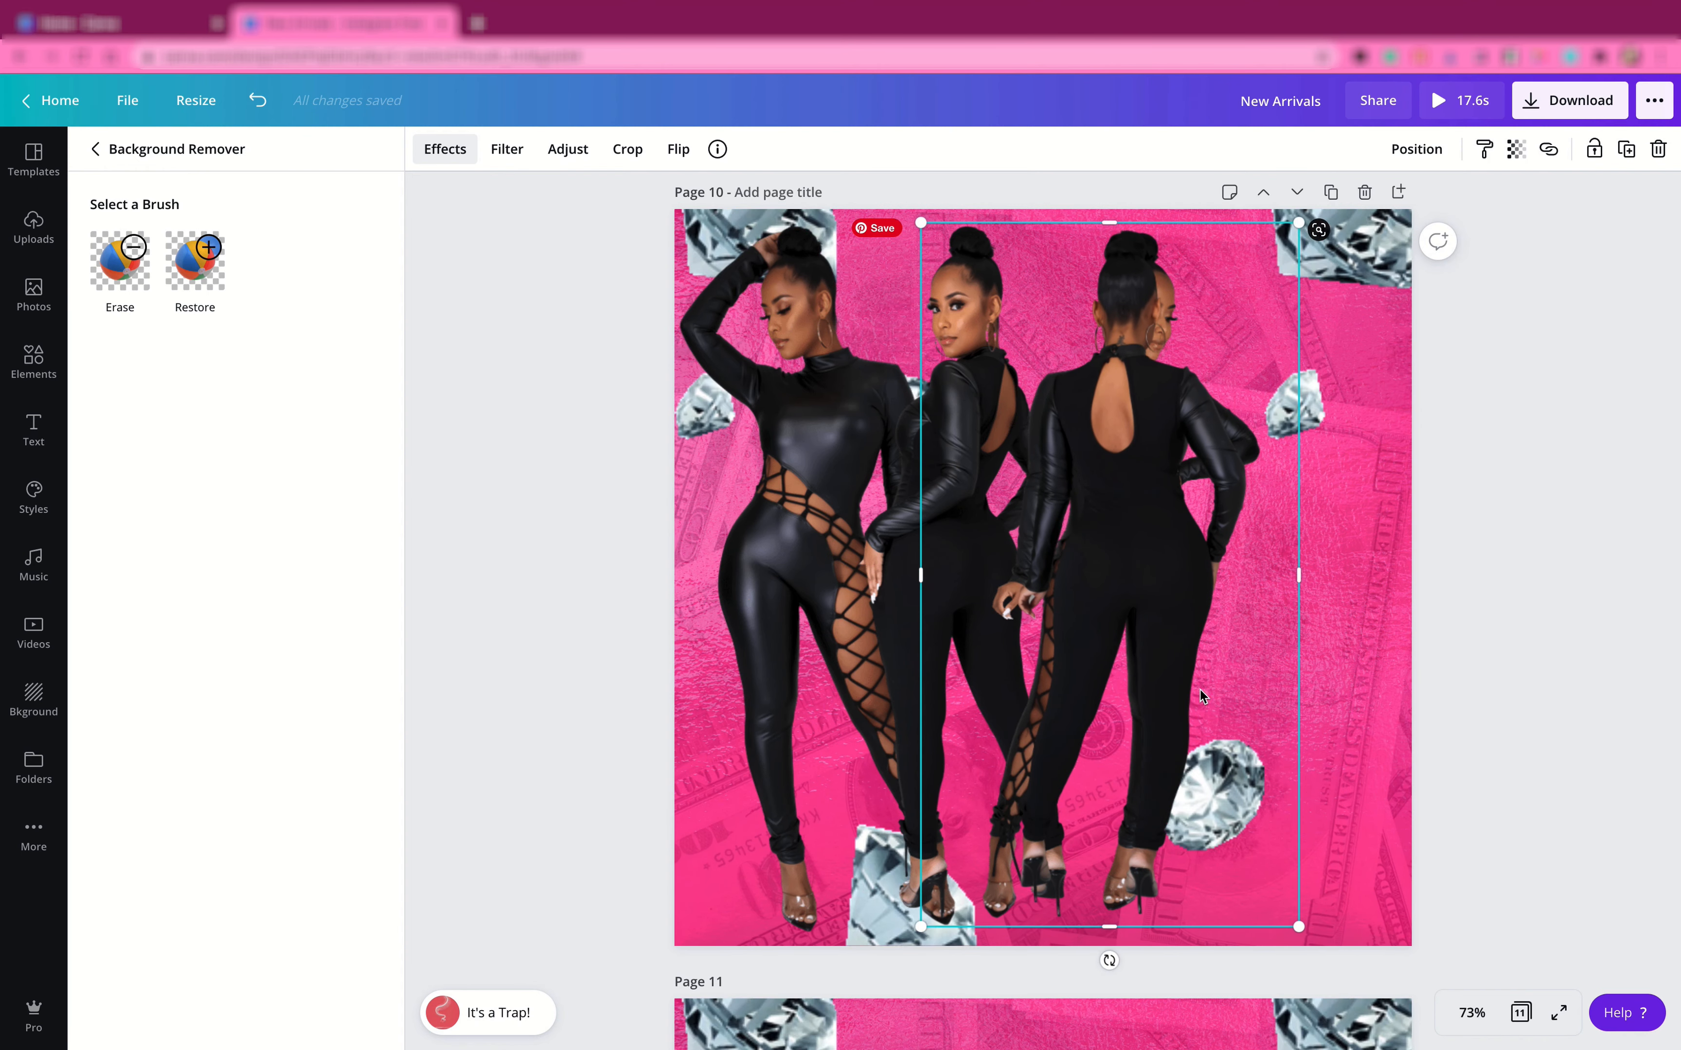
left_click_drag(1212, 609, 1248, 613)
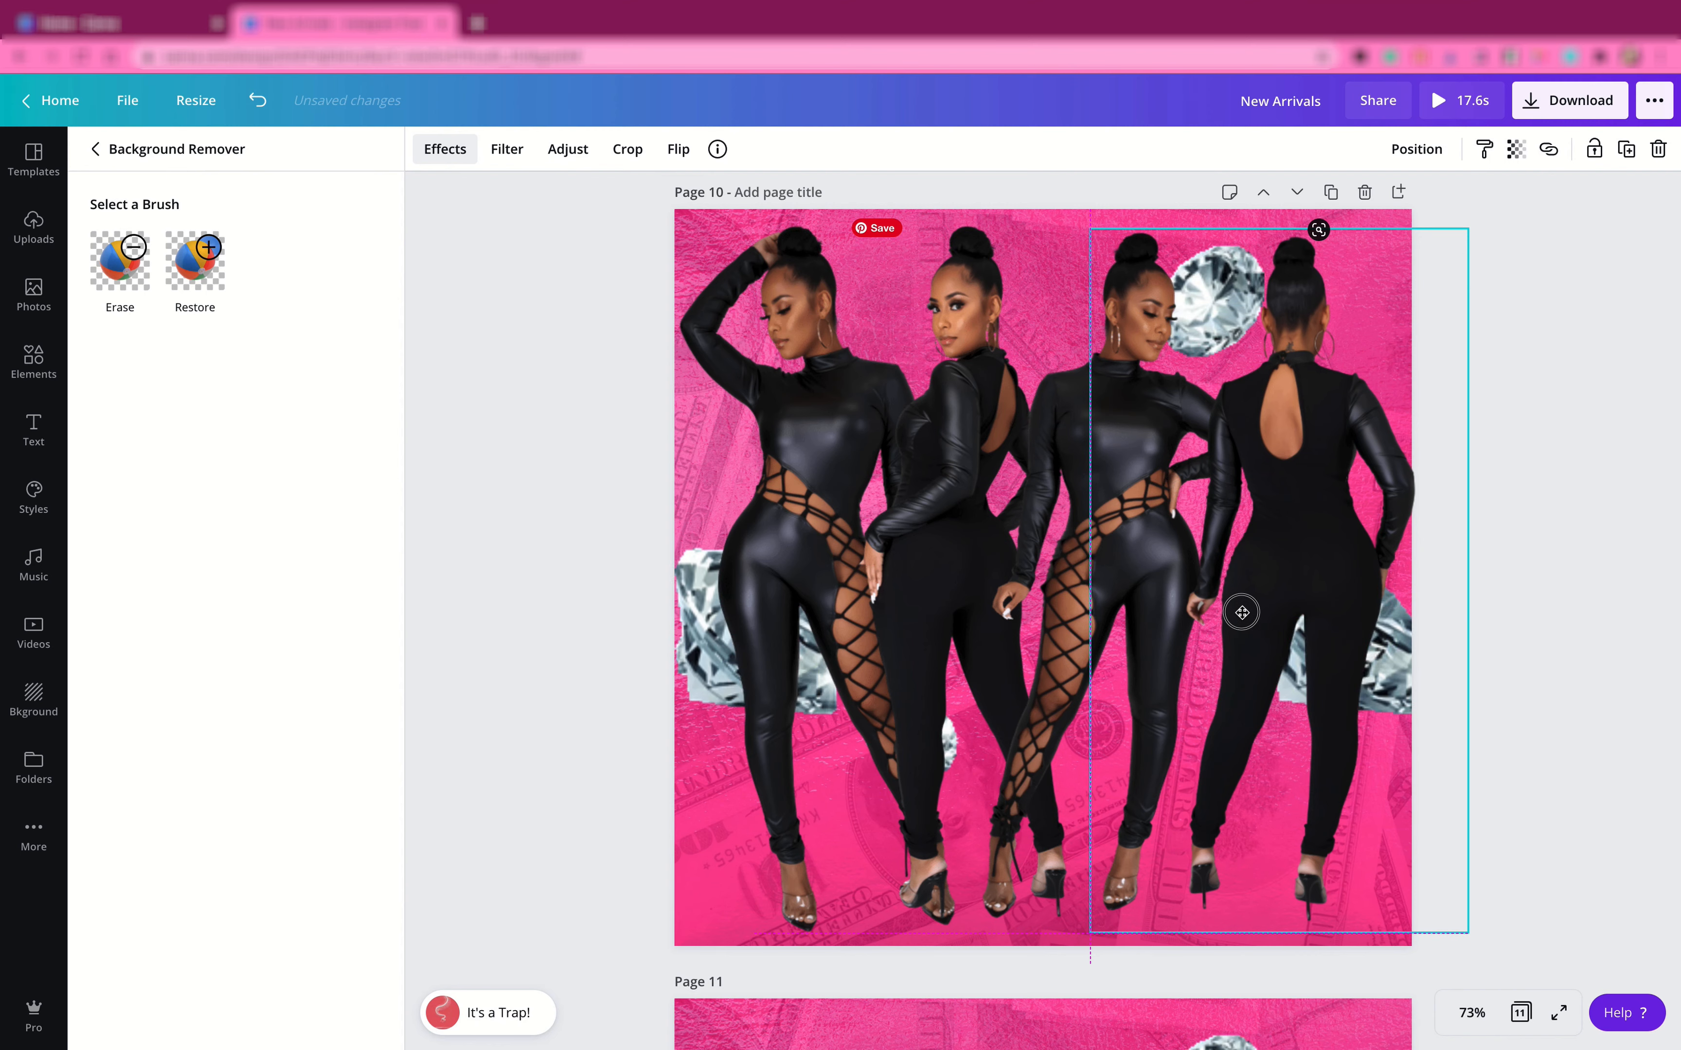
key("ctrl+z")
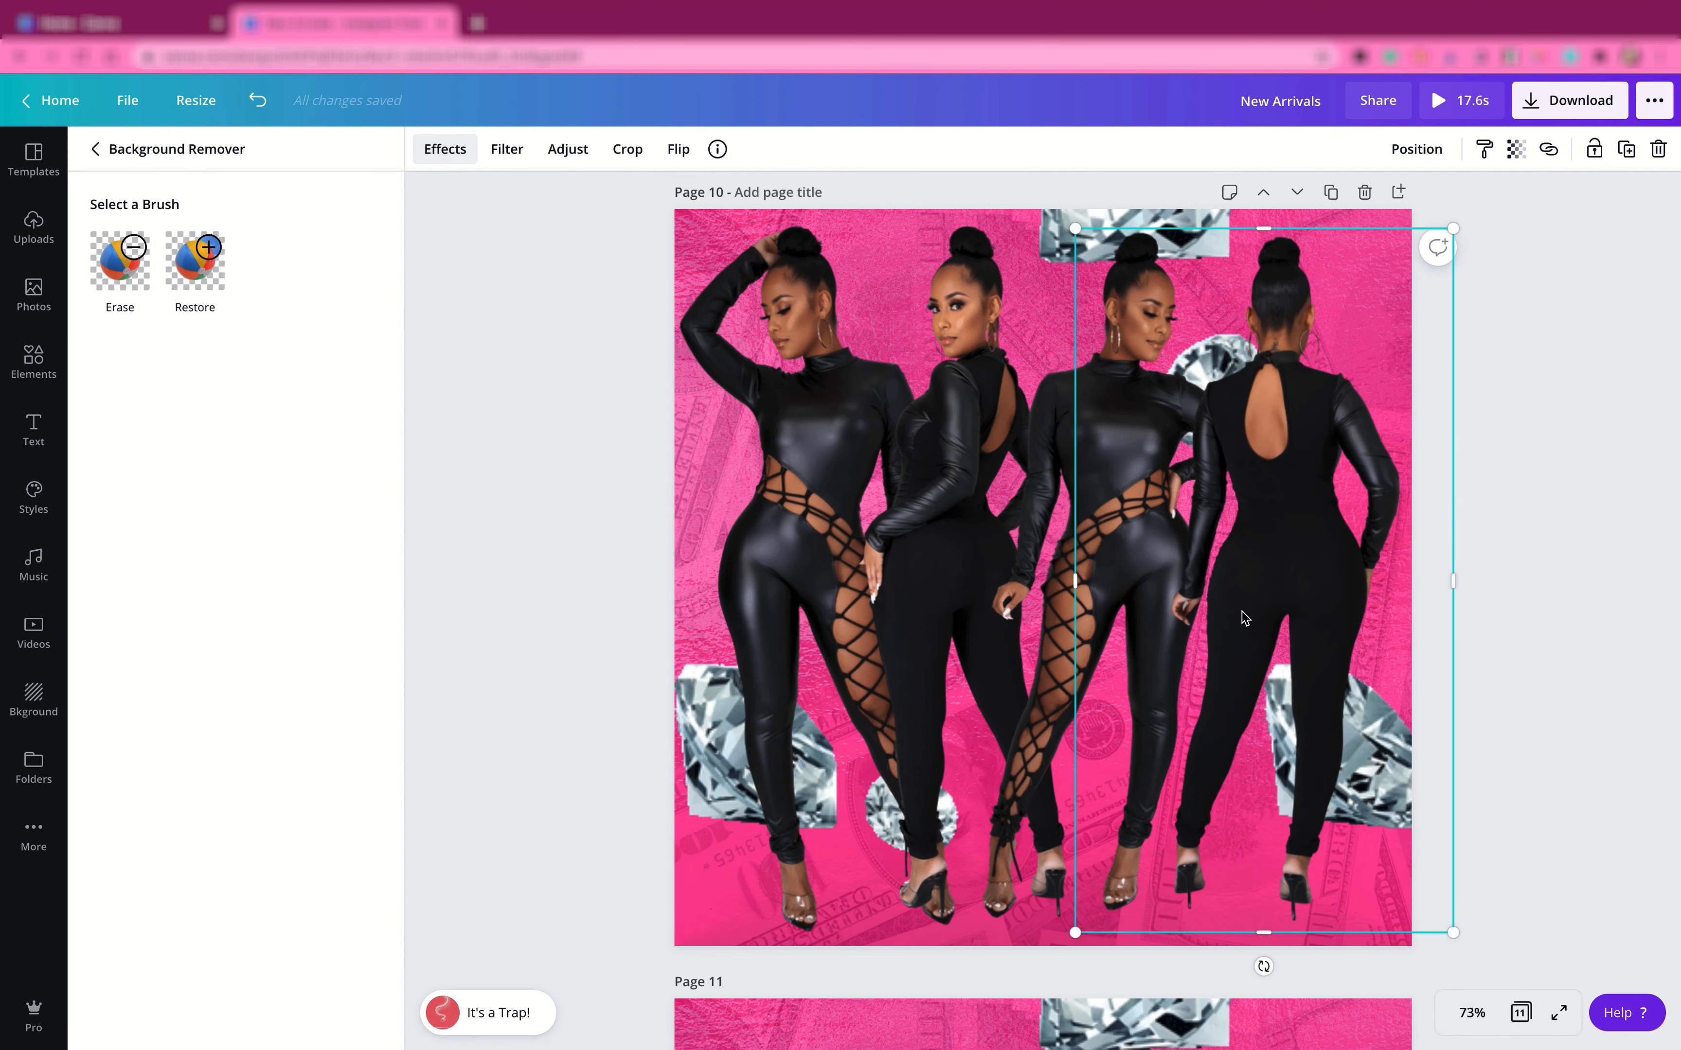
key("Escape")
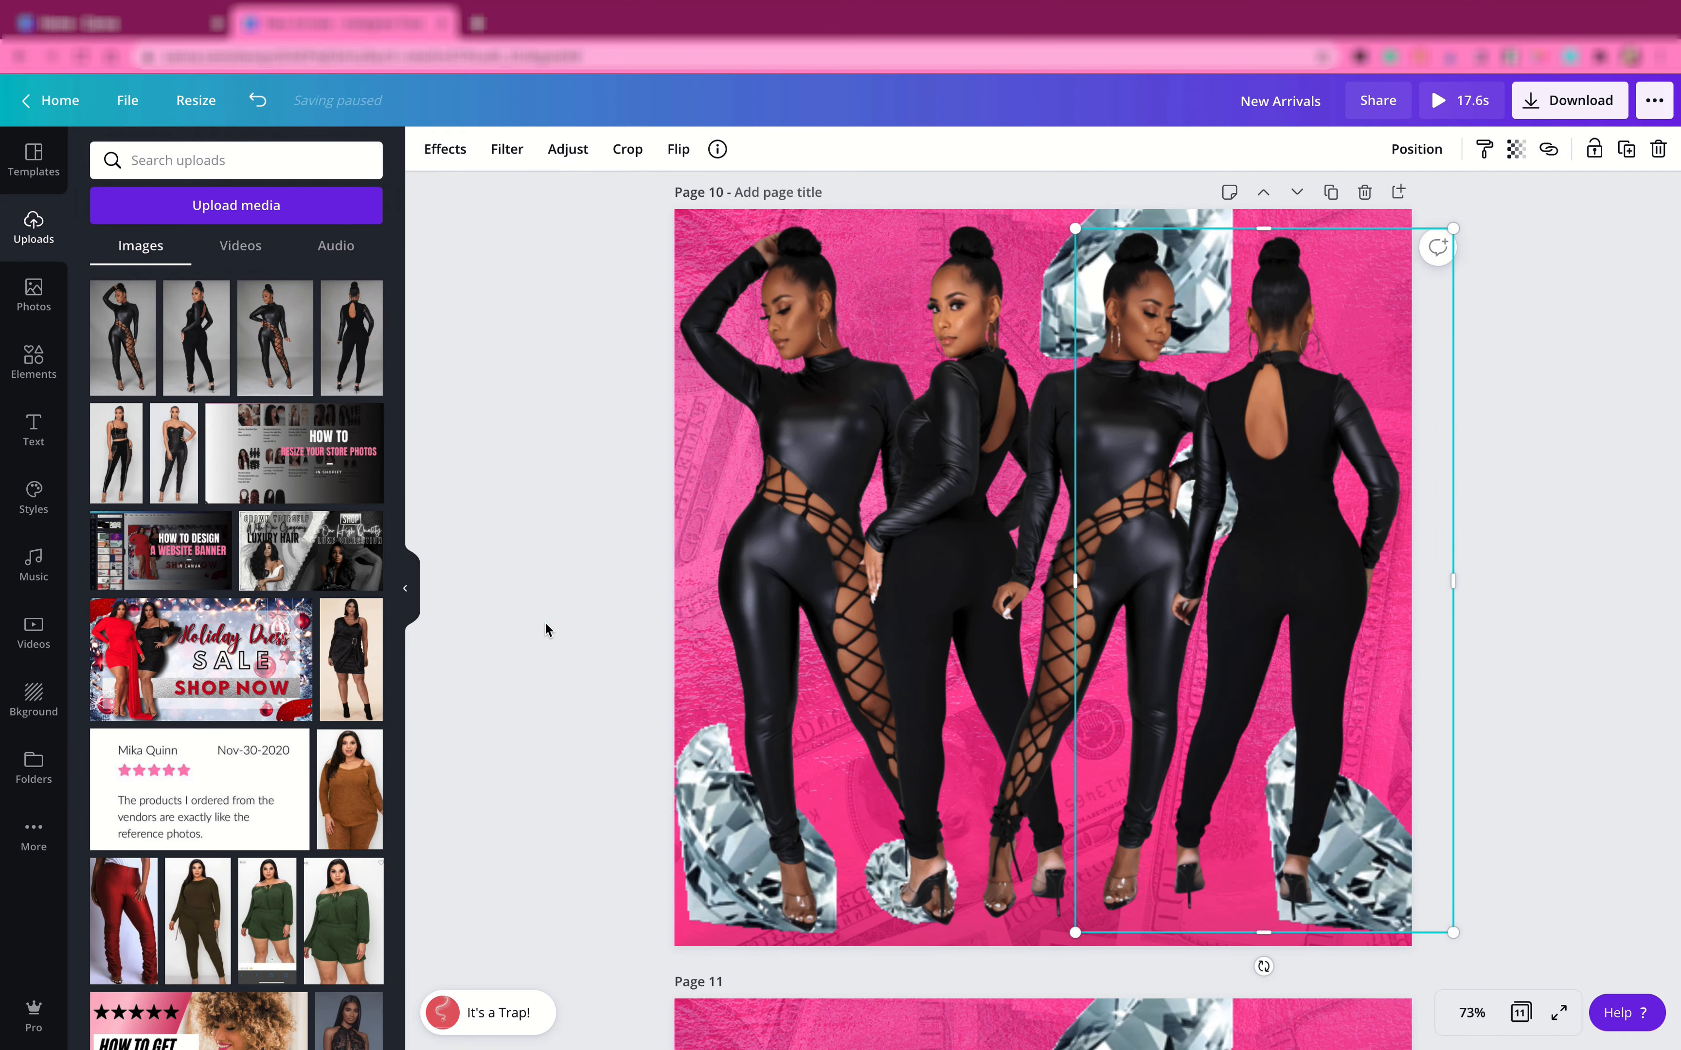
- Group the four model cutouts on page 10 to send them one layer backward, behind the diamonds, and ungroup them again
left_click(792, 496)
left_click(735, 496)
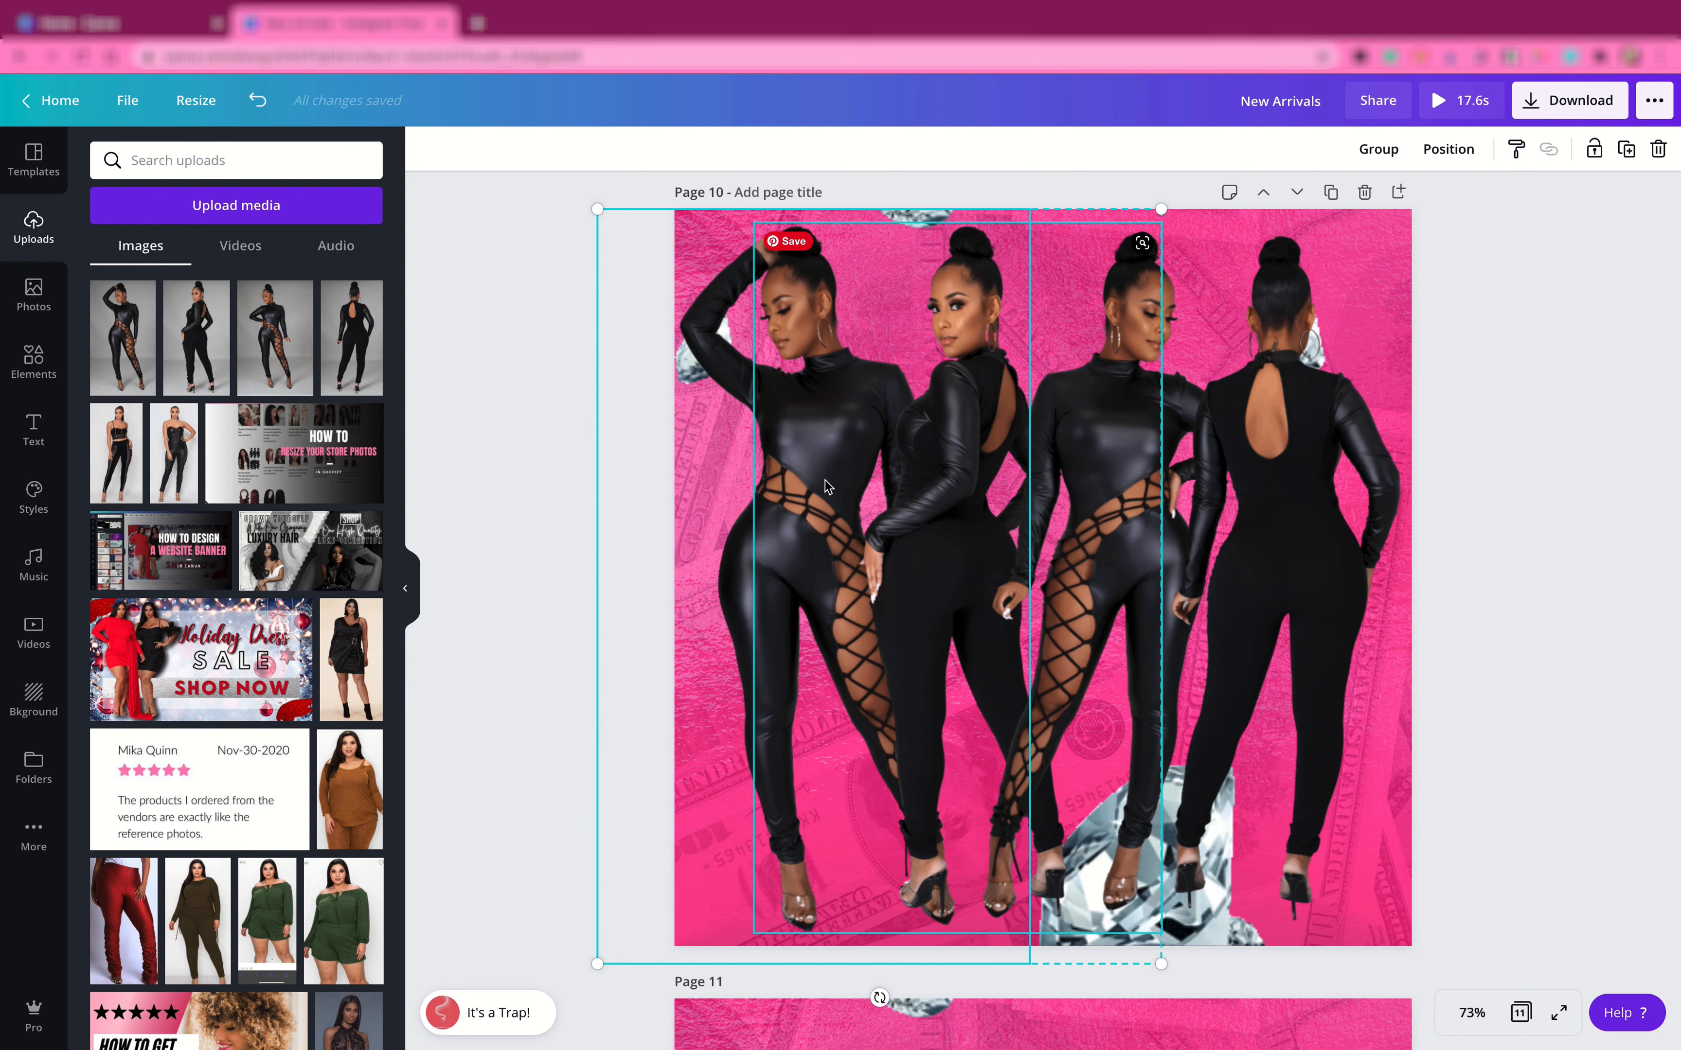
left_click(1177, 436, "shift")
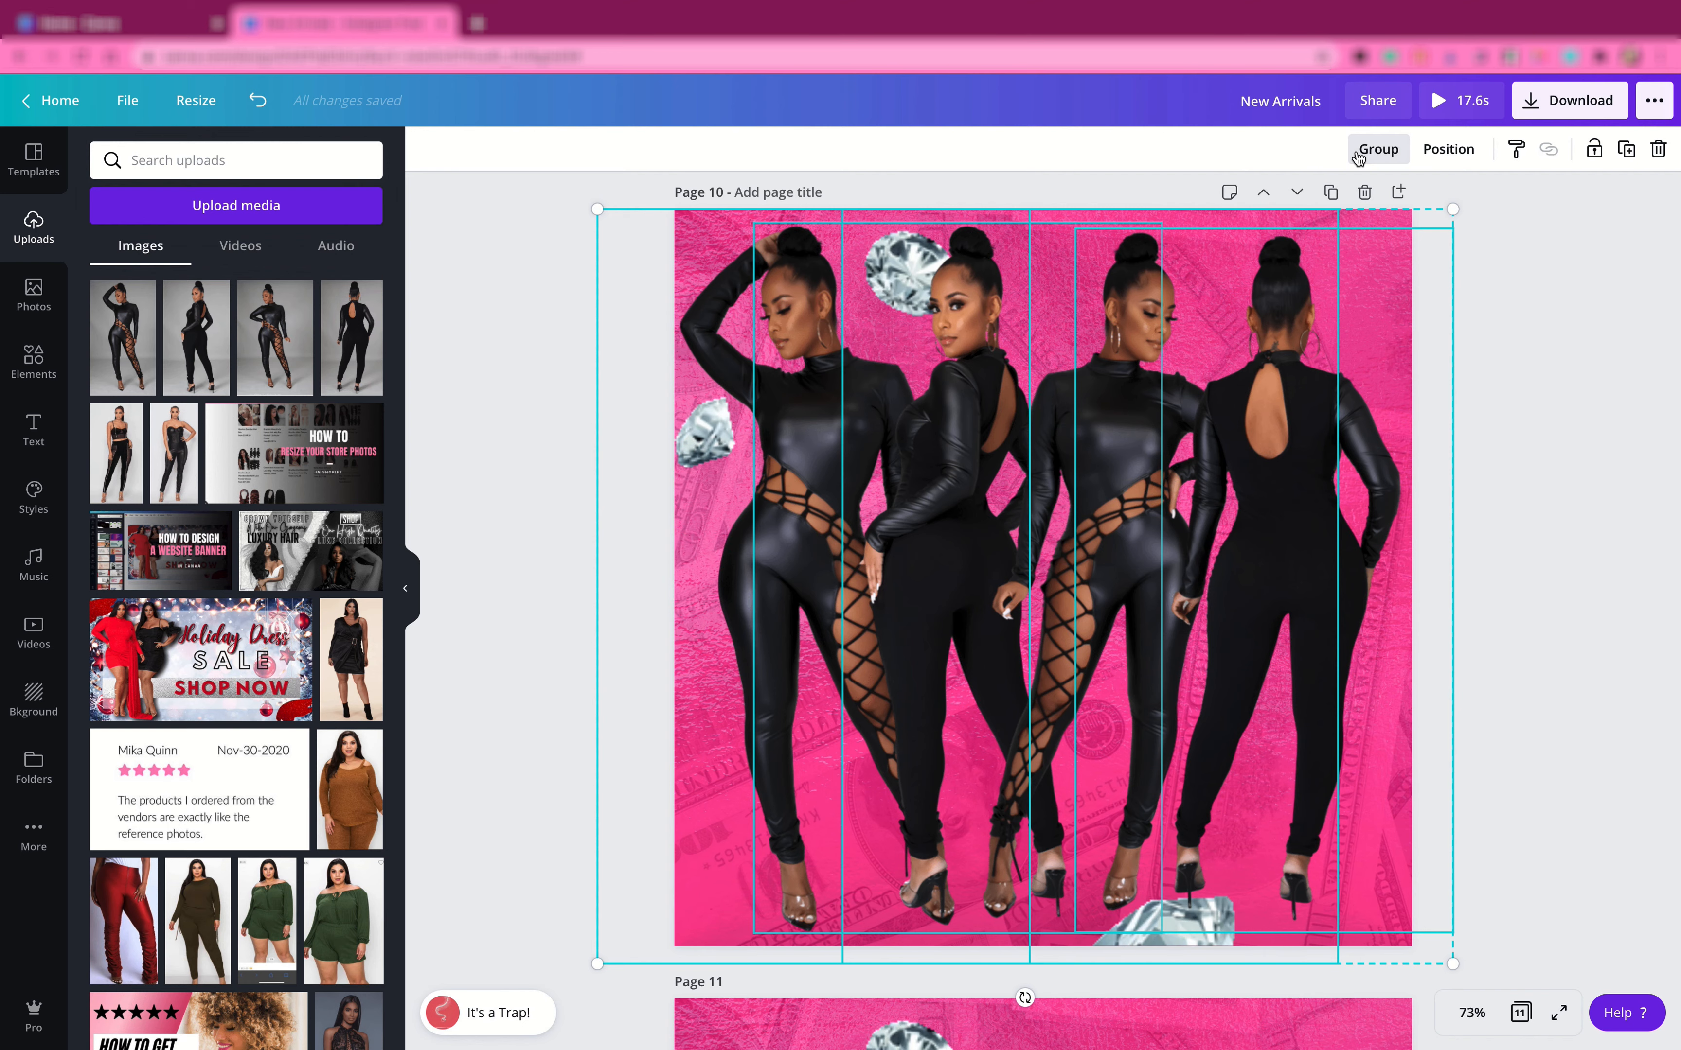
left_click(1411, 151)
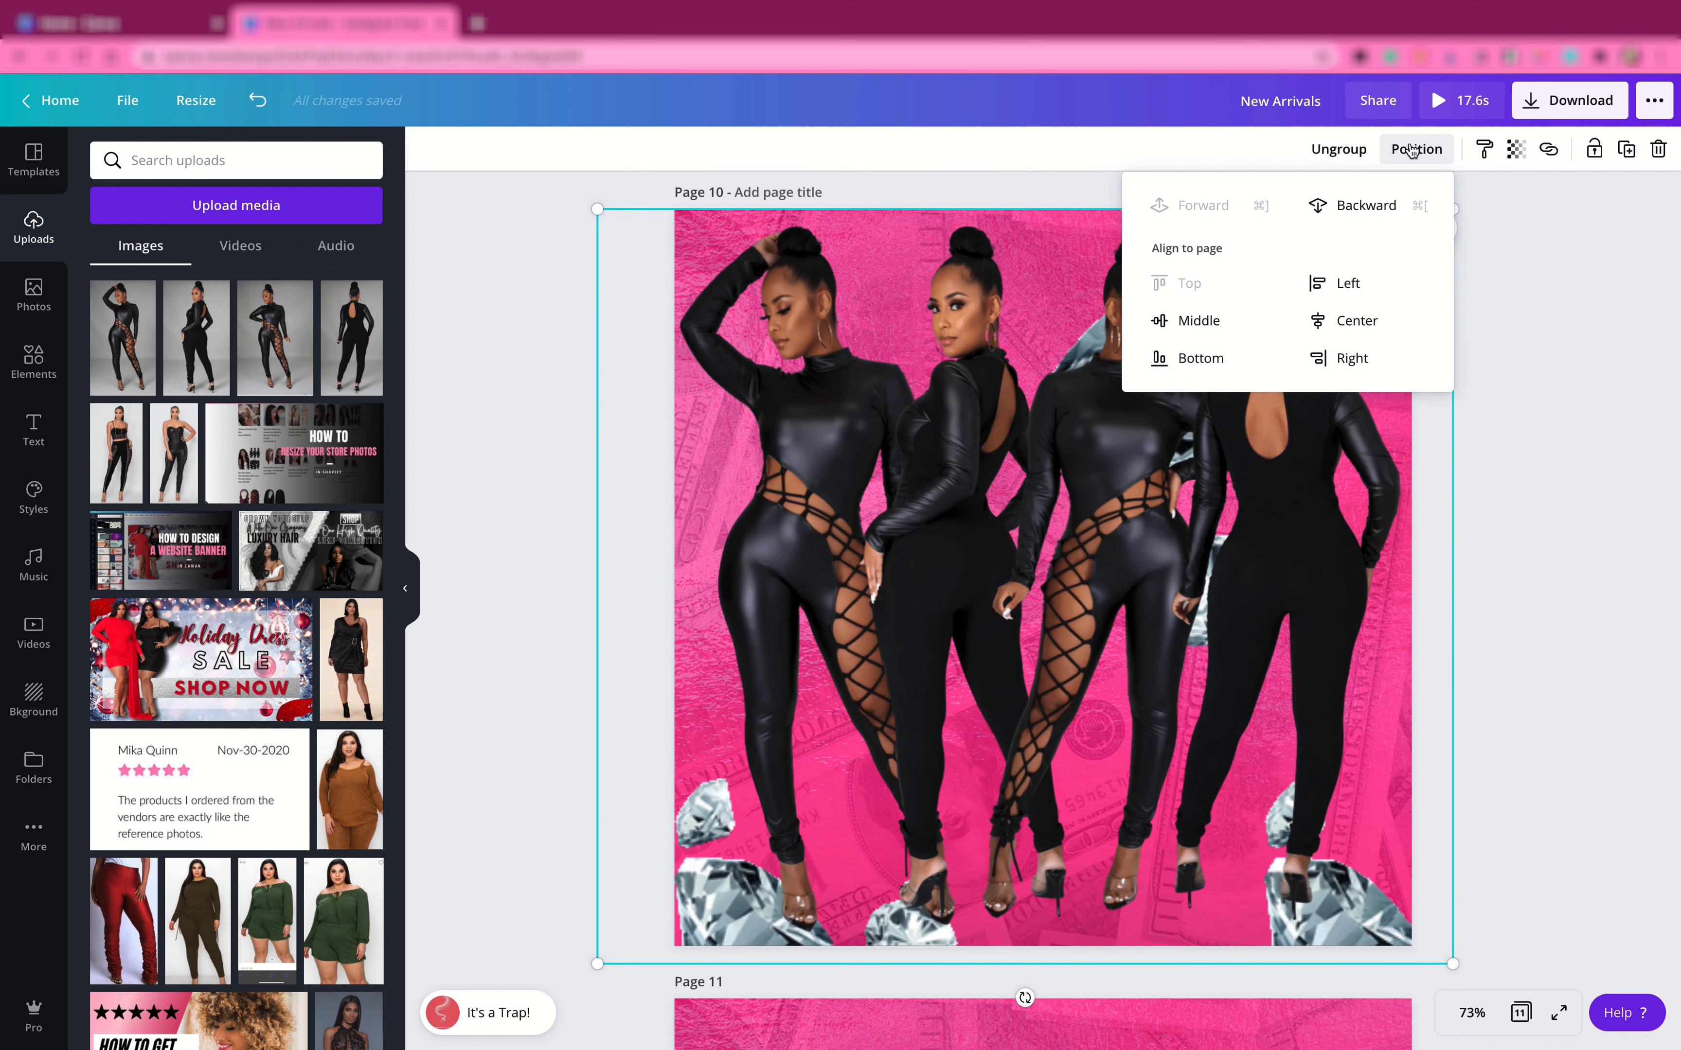
left_click(1365, 206)
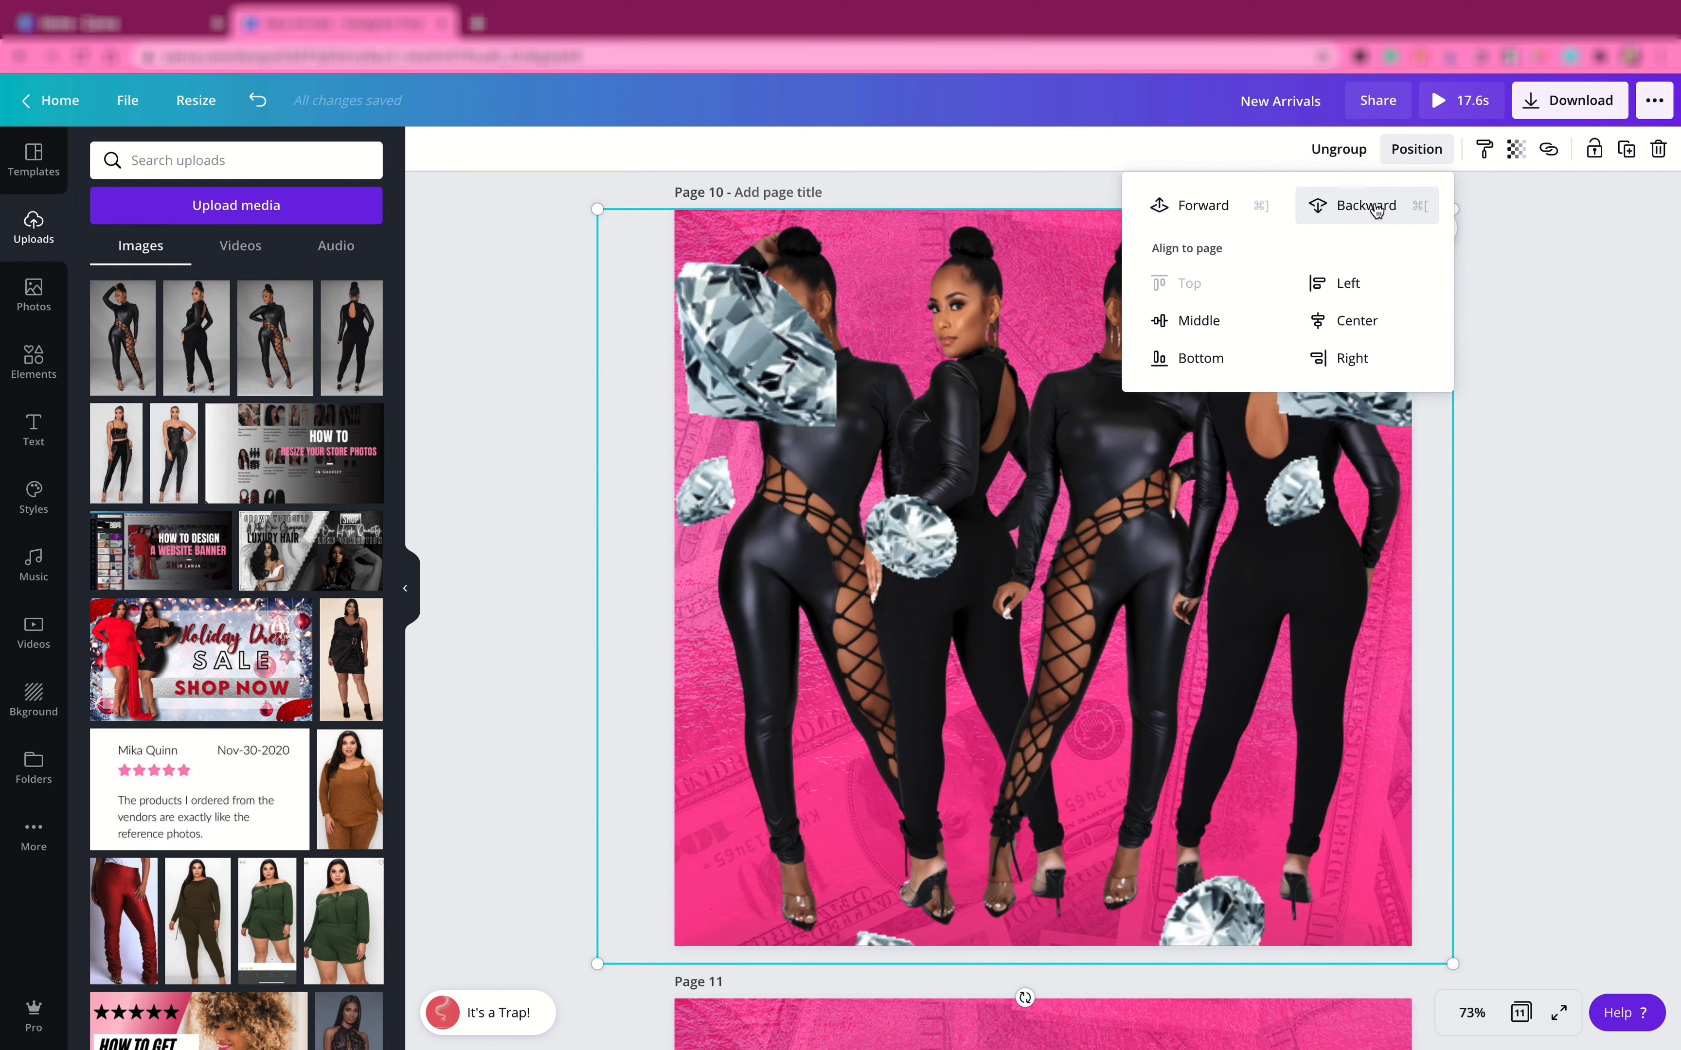
left_click(1342, 159)
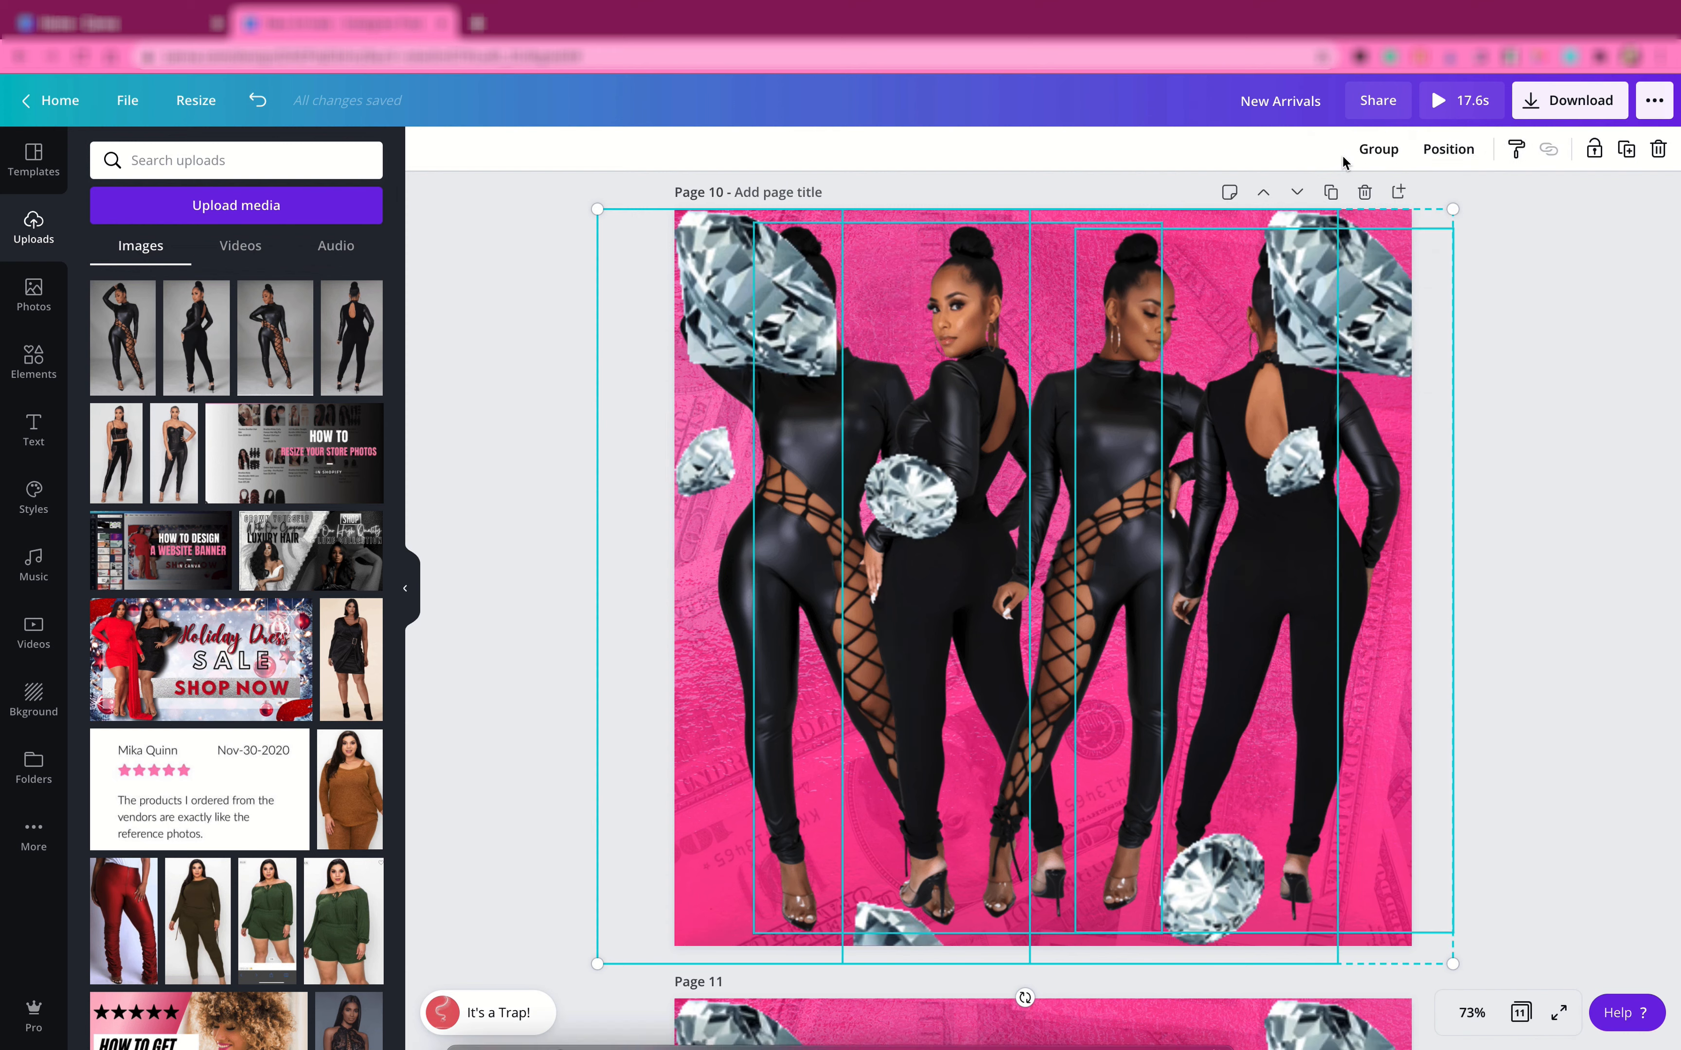
left_click(574, 509)
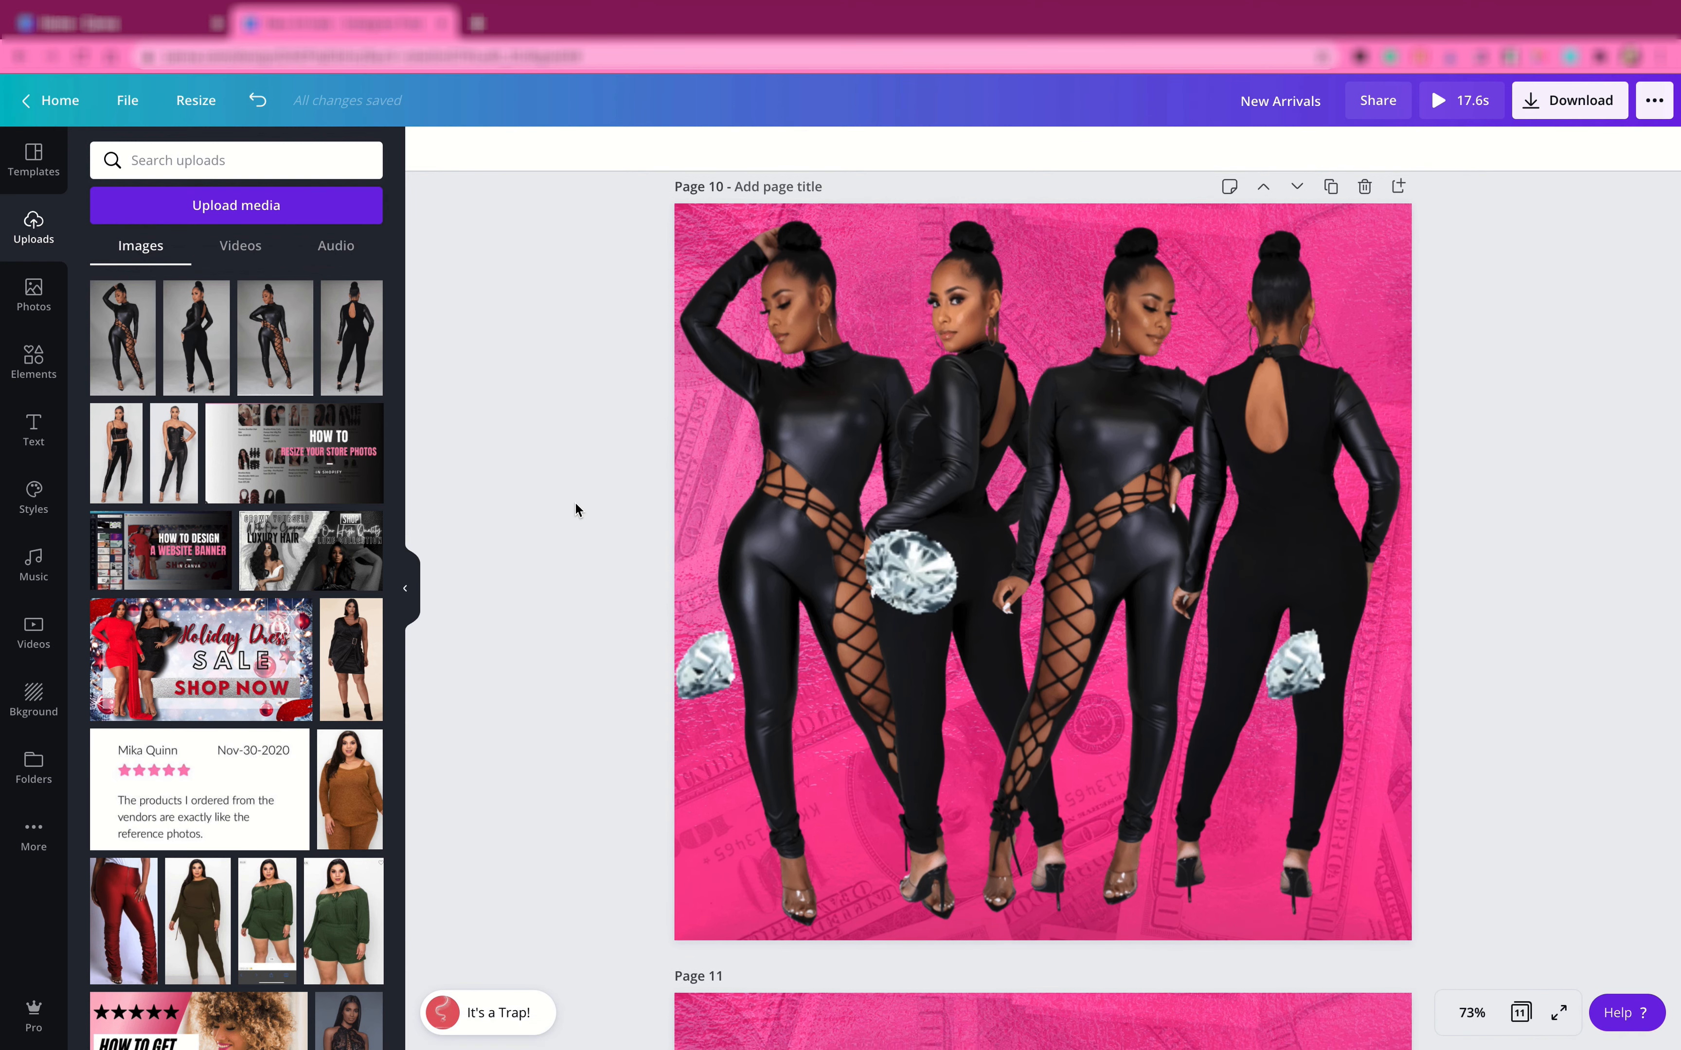
- Review the design's pages from the logo intro through the finished model pages and on to page 11
scroll(575, 510, "down", 5)
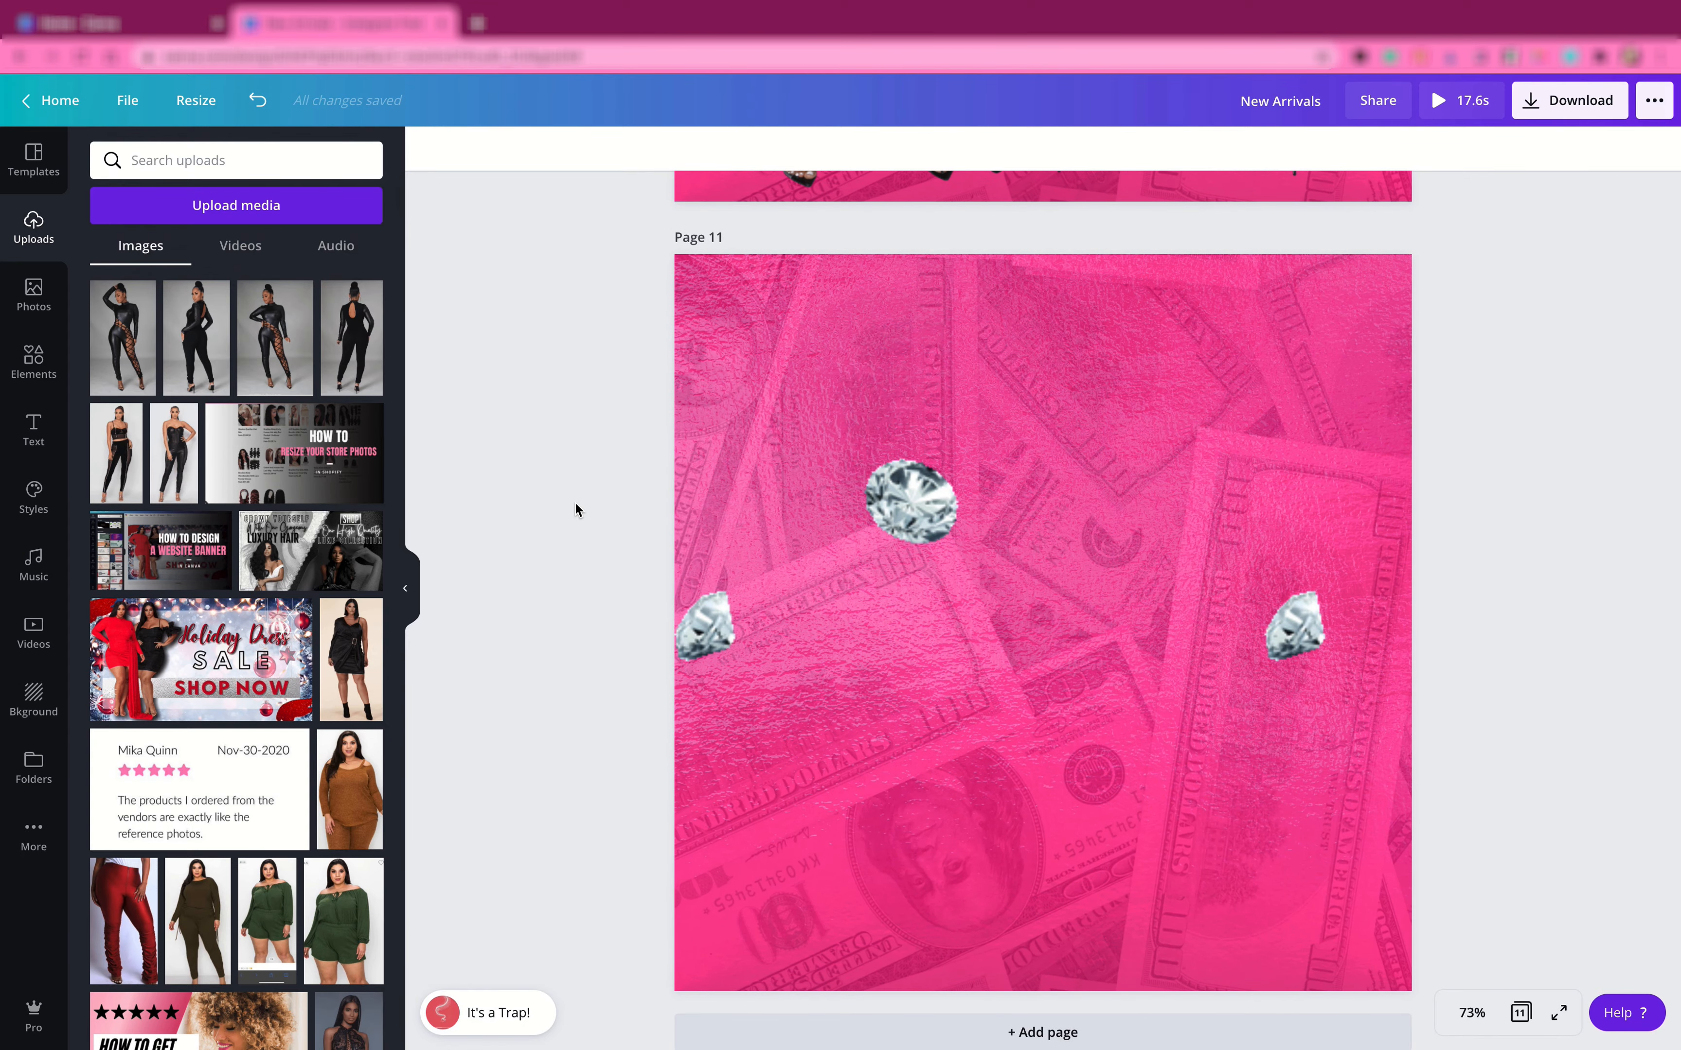
scroll(574, 504, "up", 10)
scroll(575, 504, "up", 15)
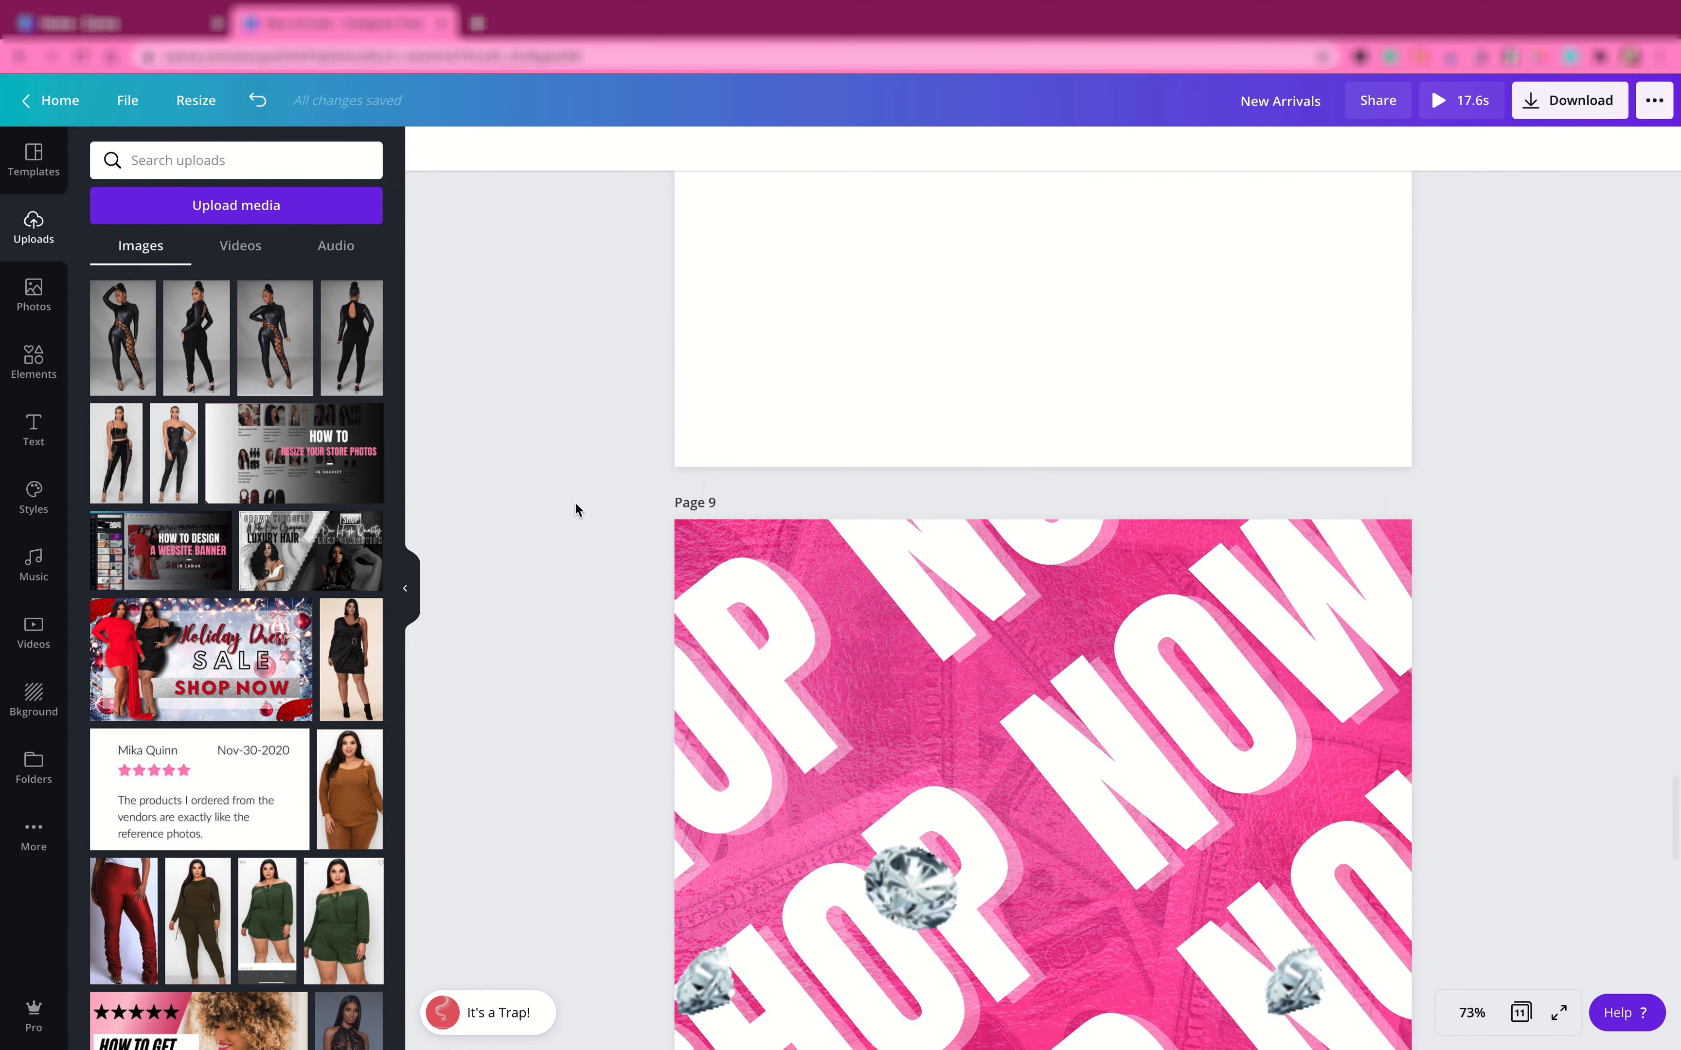
scroll(575, 509, "up", 12)
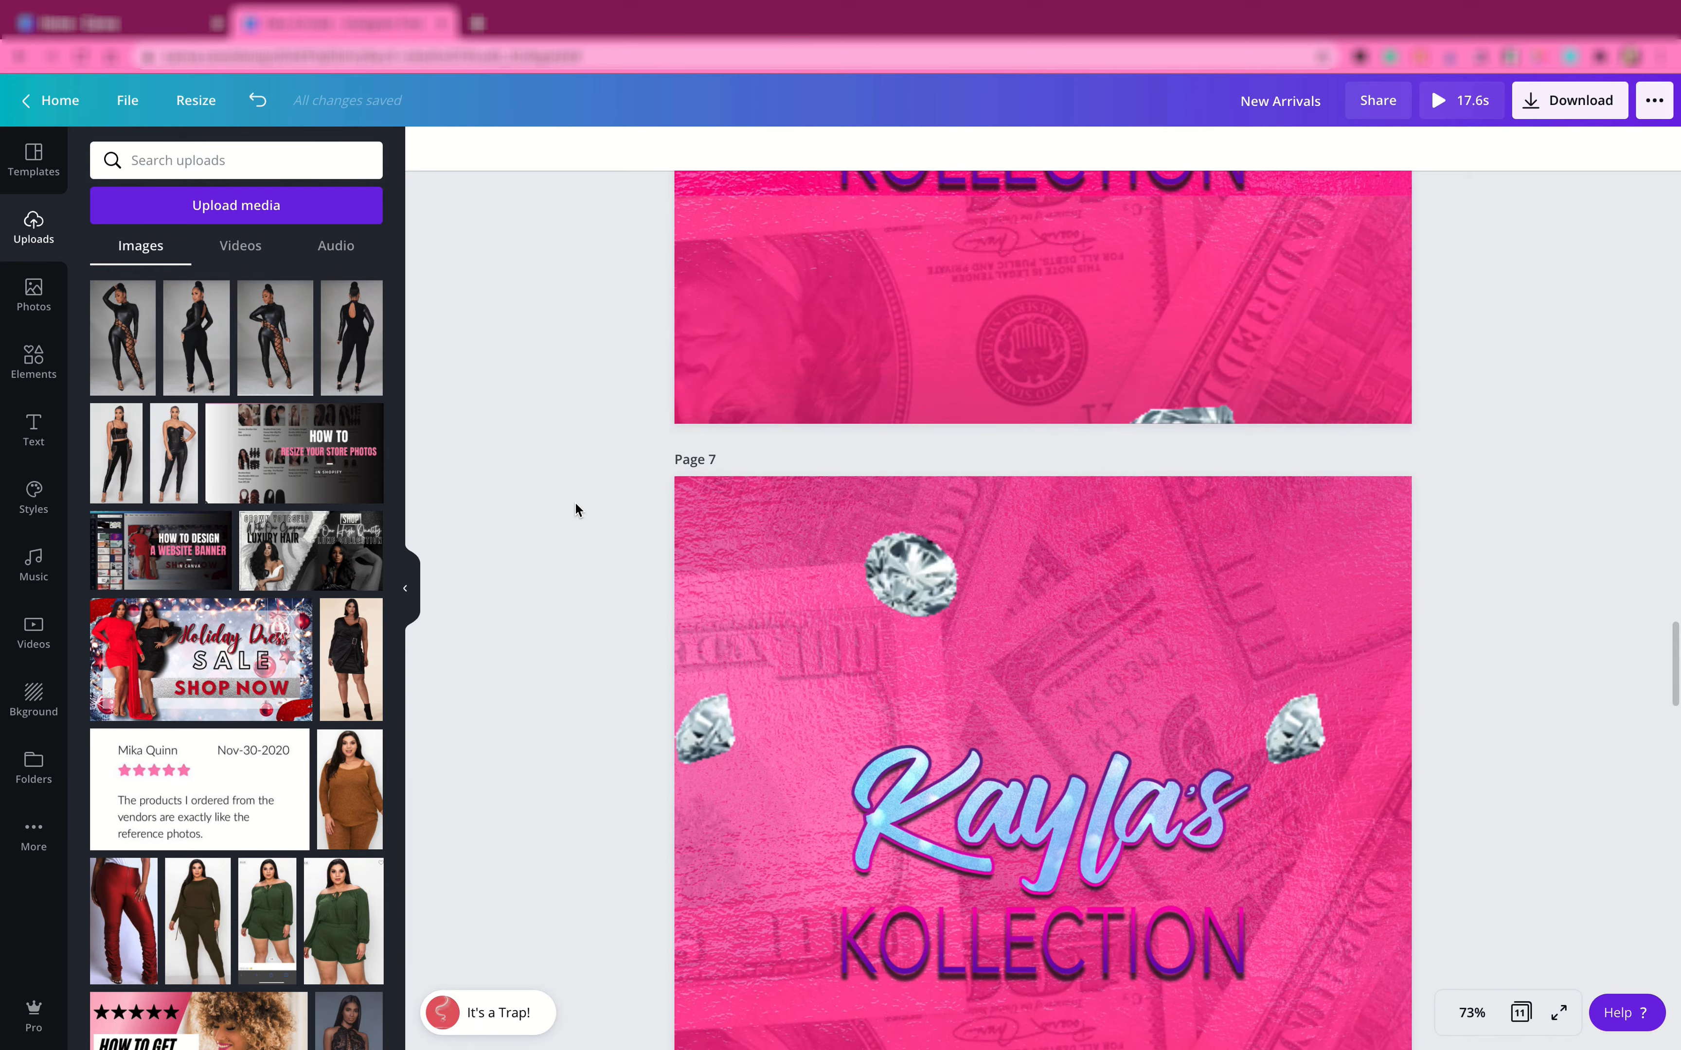
scroll(575, 509, "up", 12)
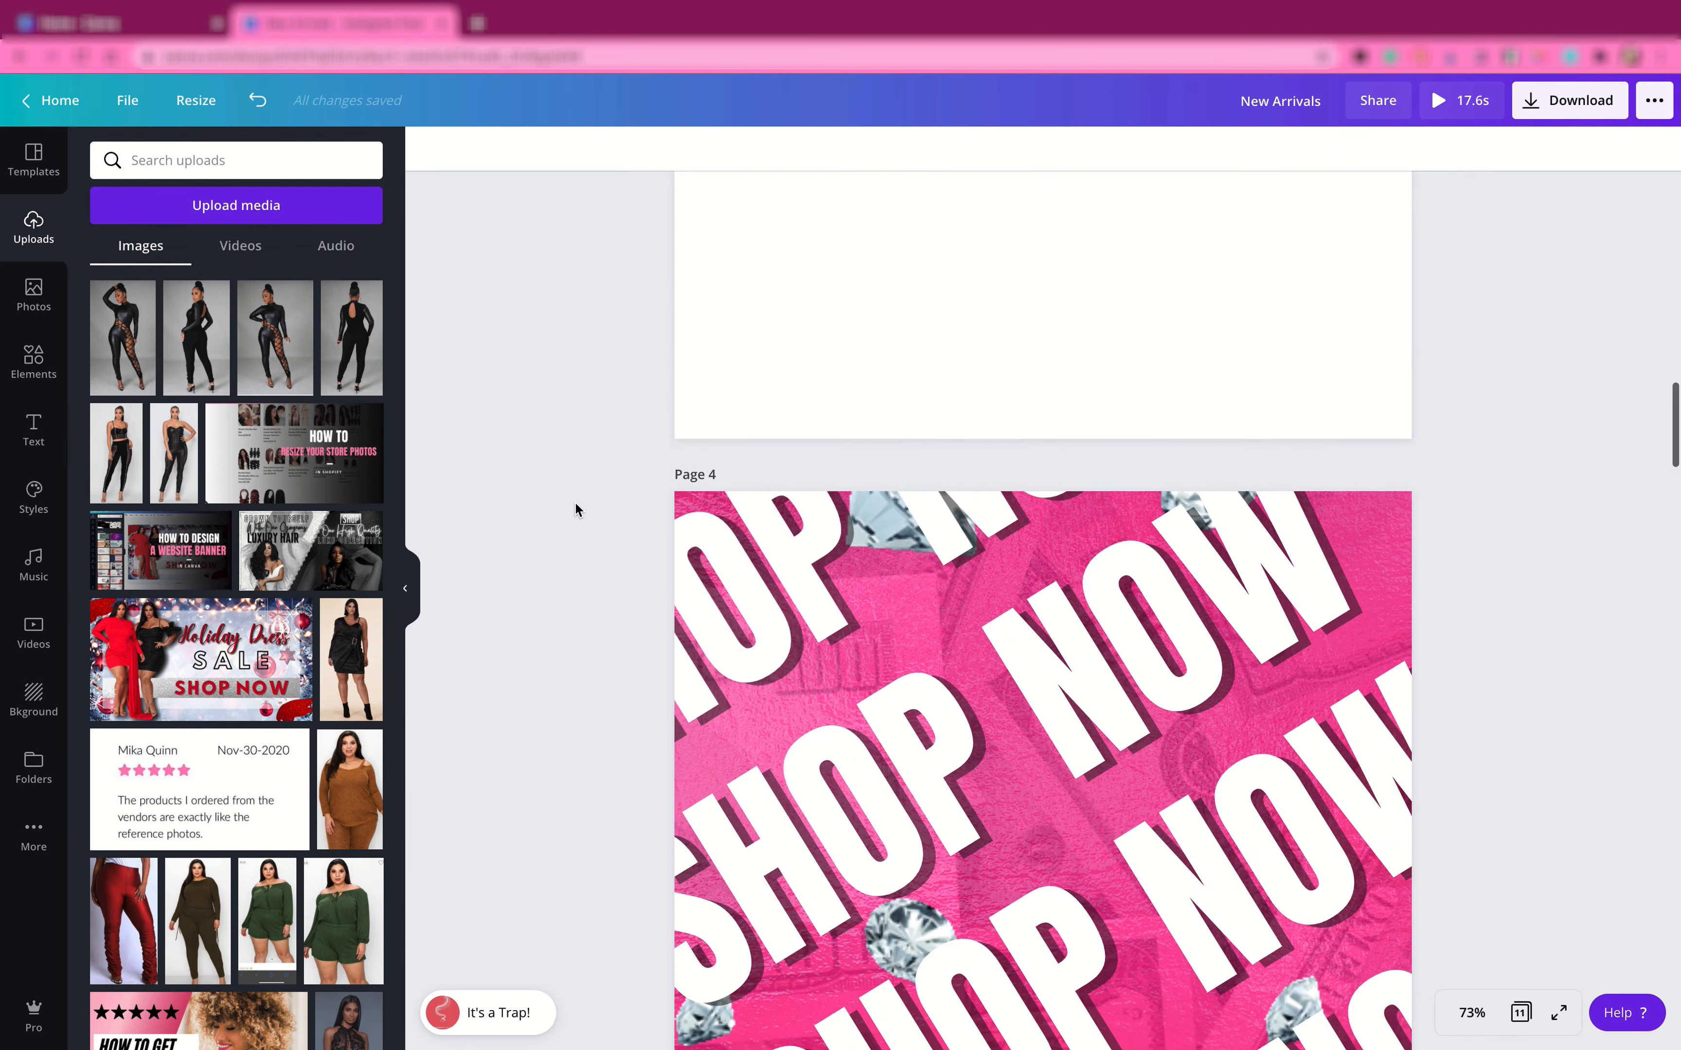
scroll(574, 509, "up", 12)
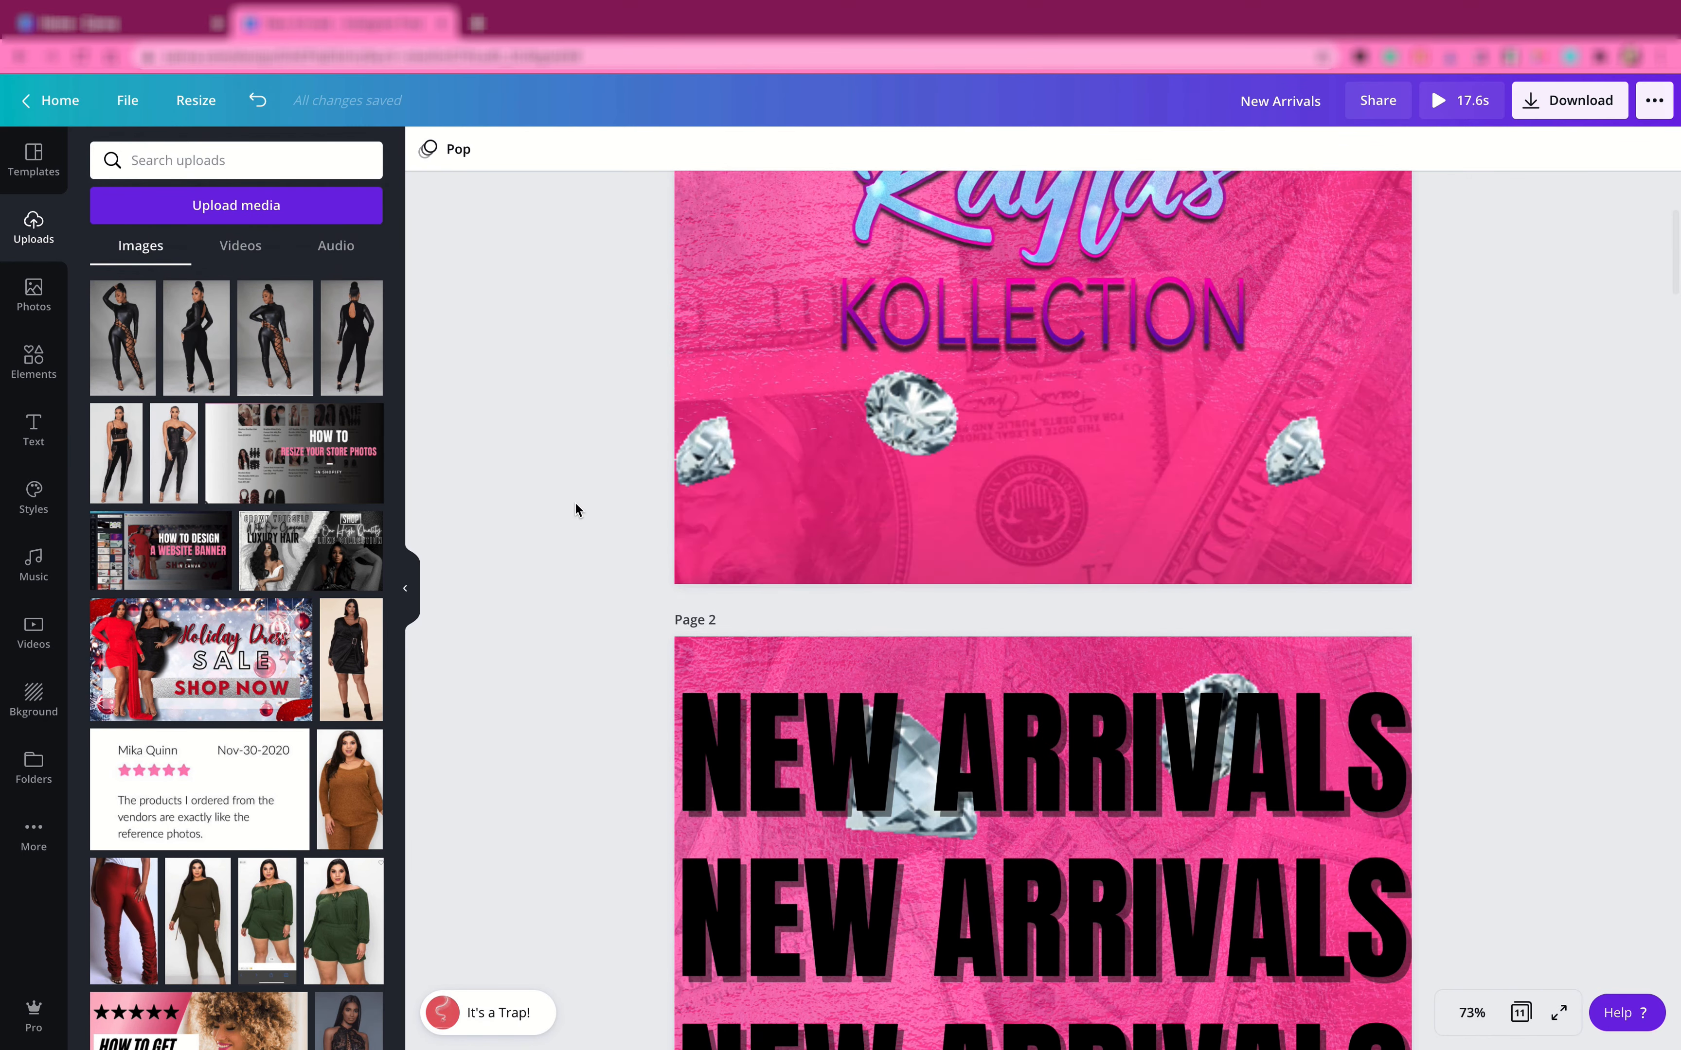
scroll(575, 509, "down", 12)
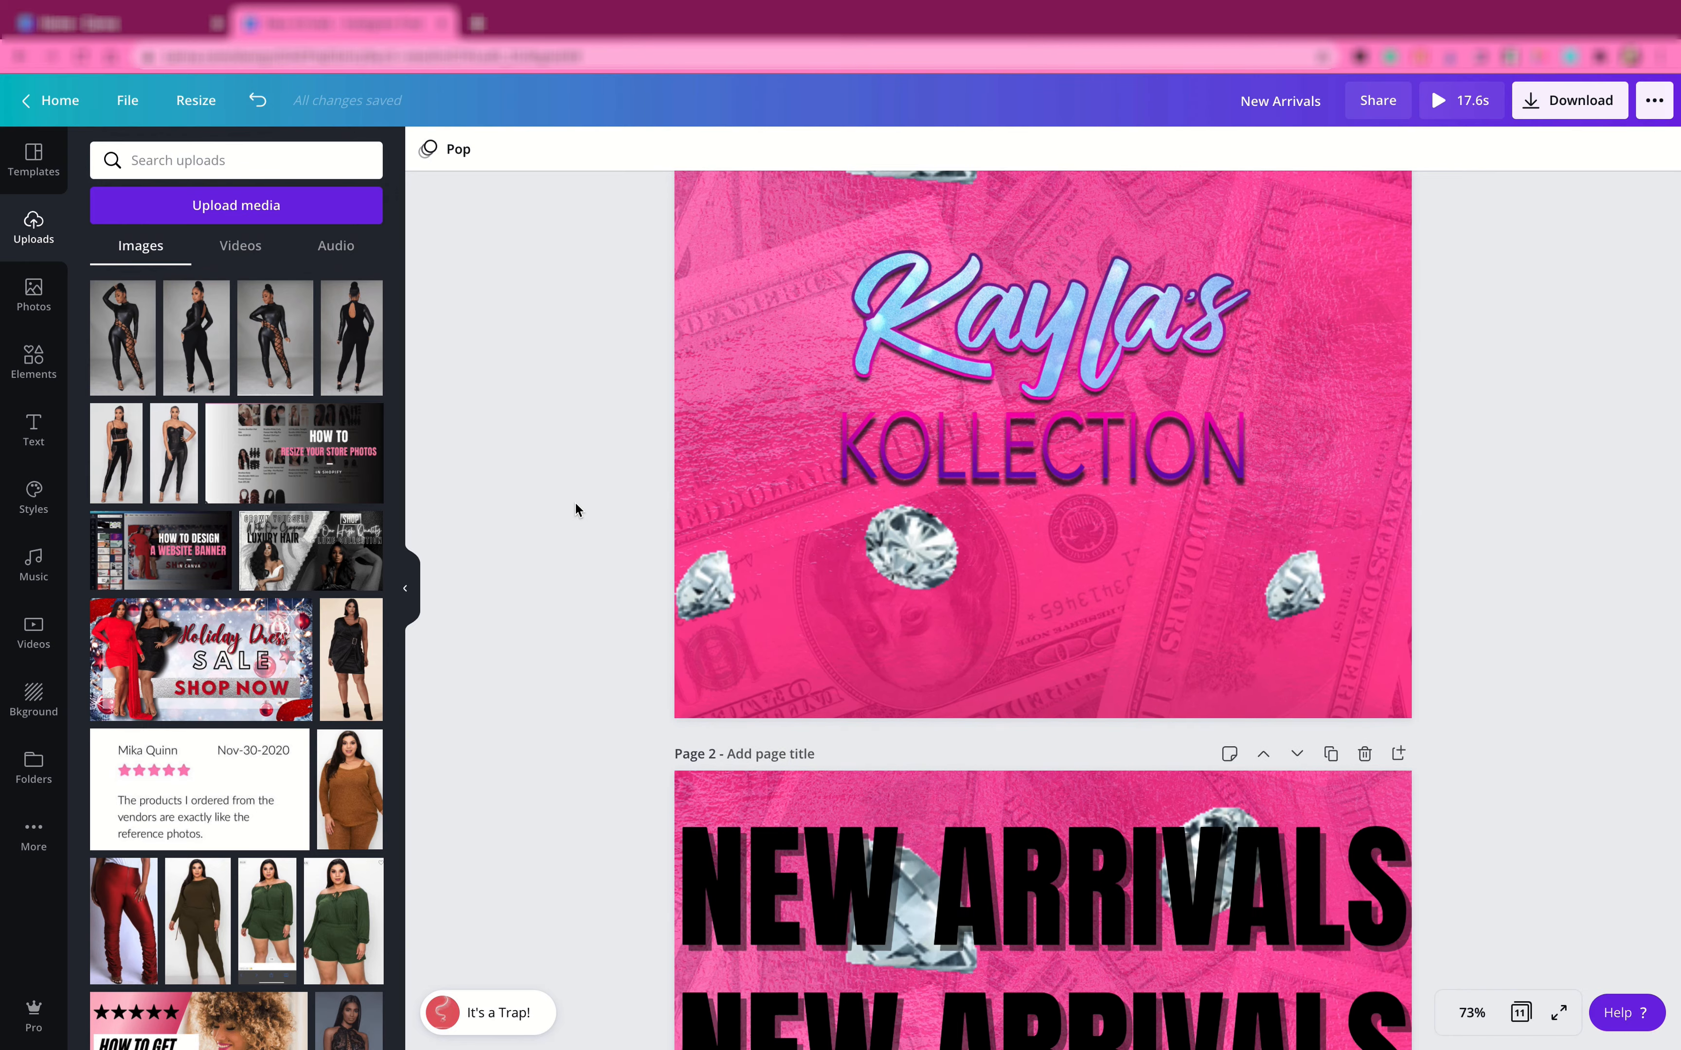
scroll(575, 509, "down", 8)
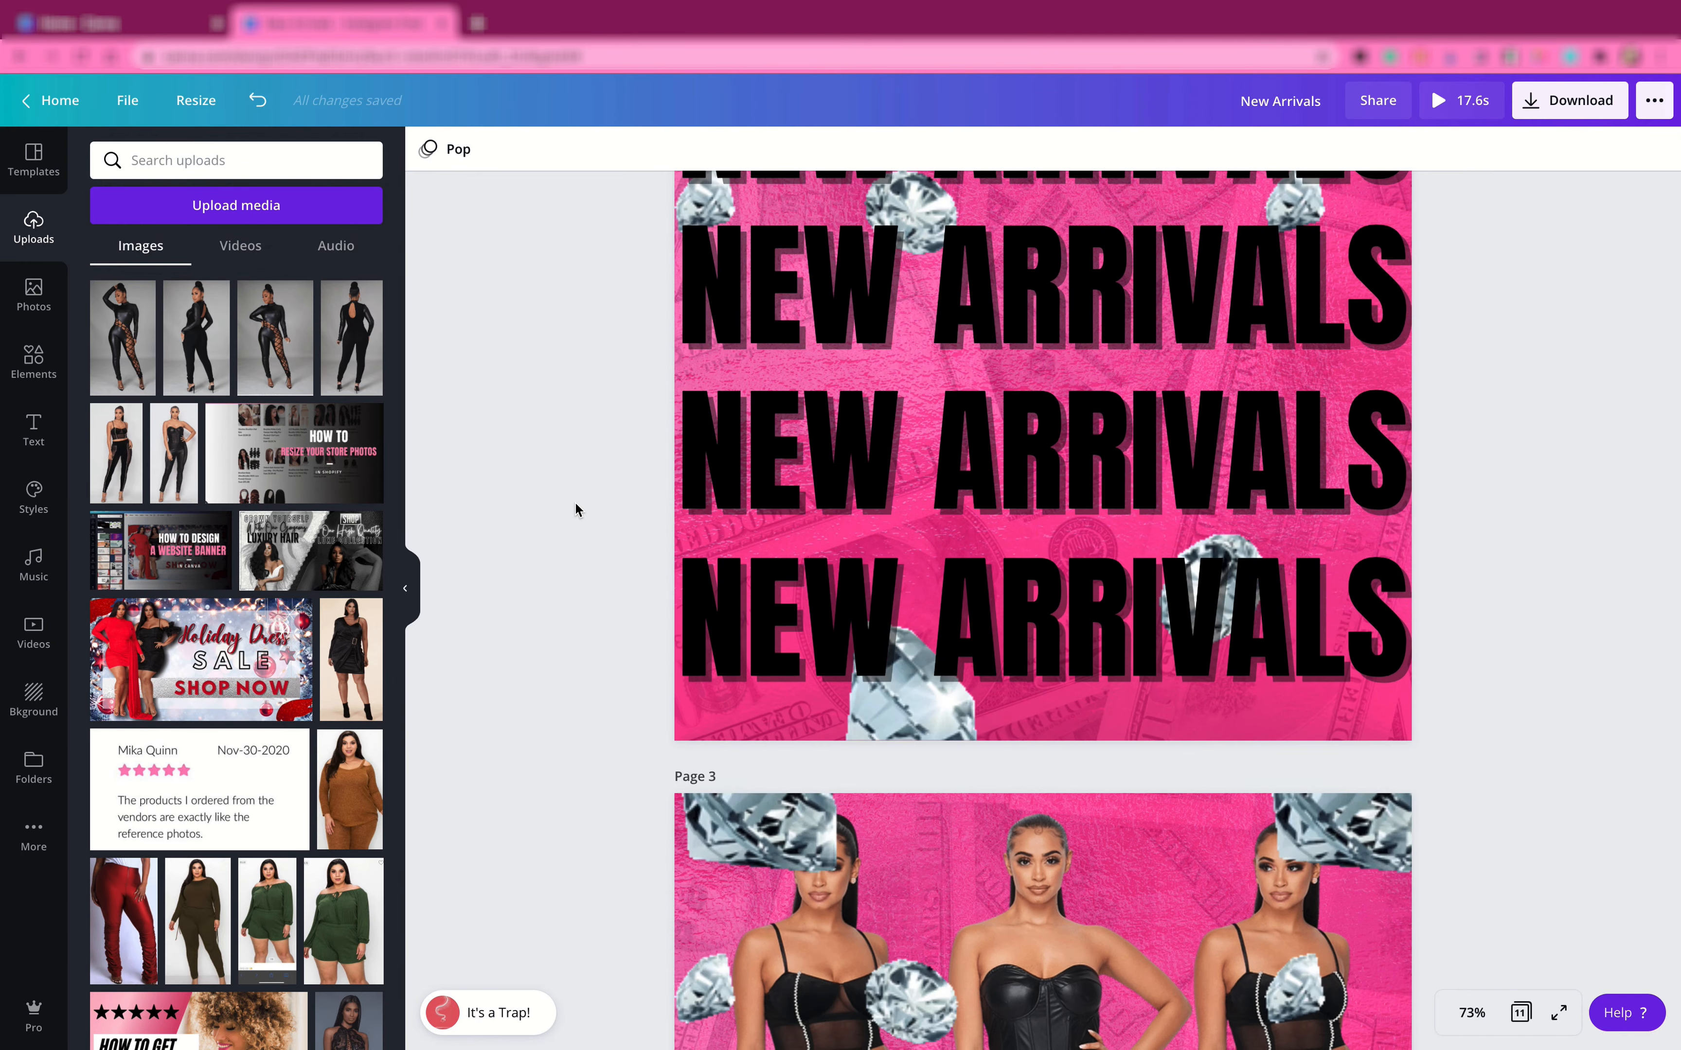
scroll(575, 509, "down", 10)
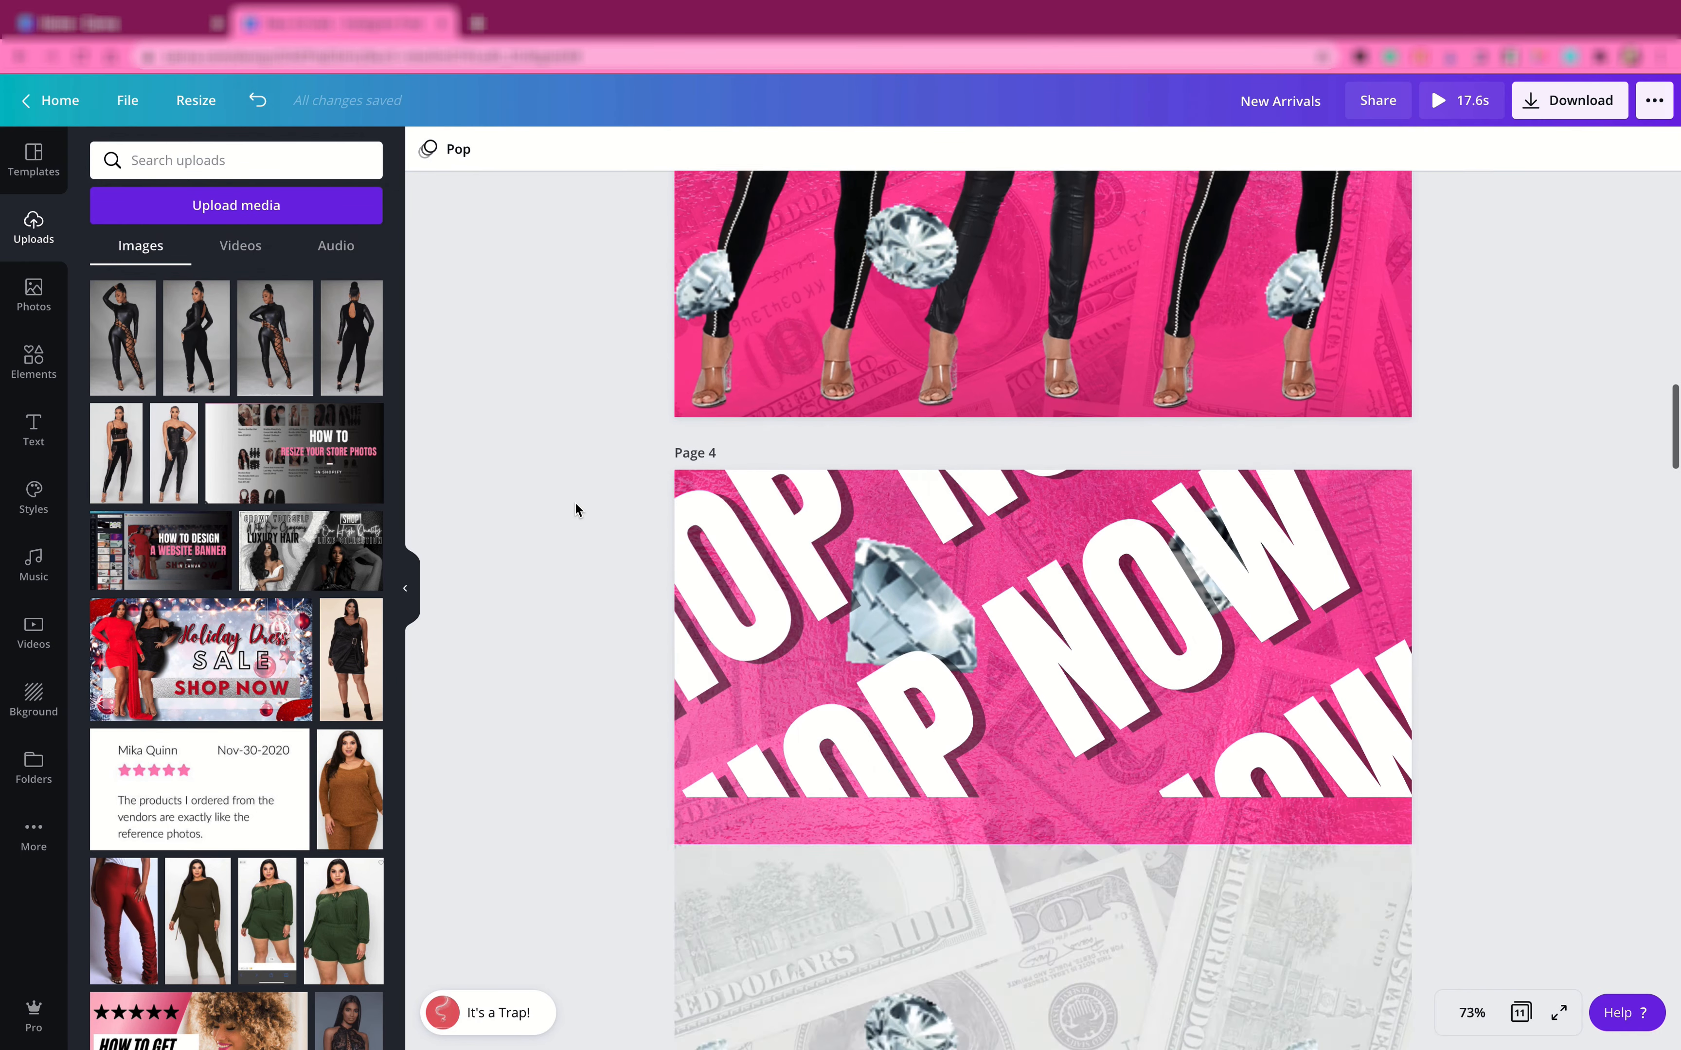
scroll(575, 509, "down", 10)
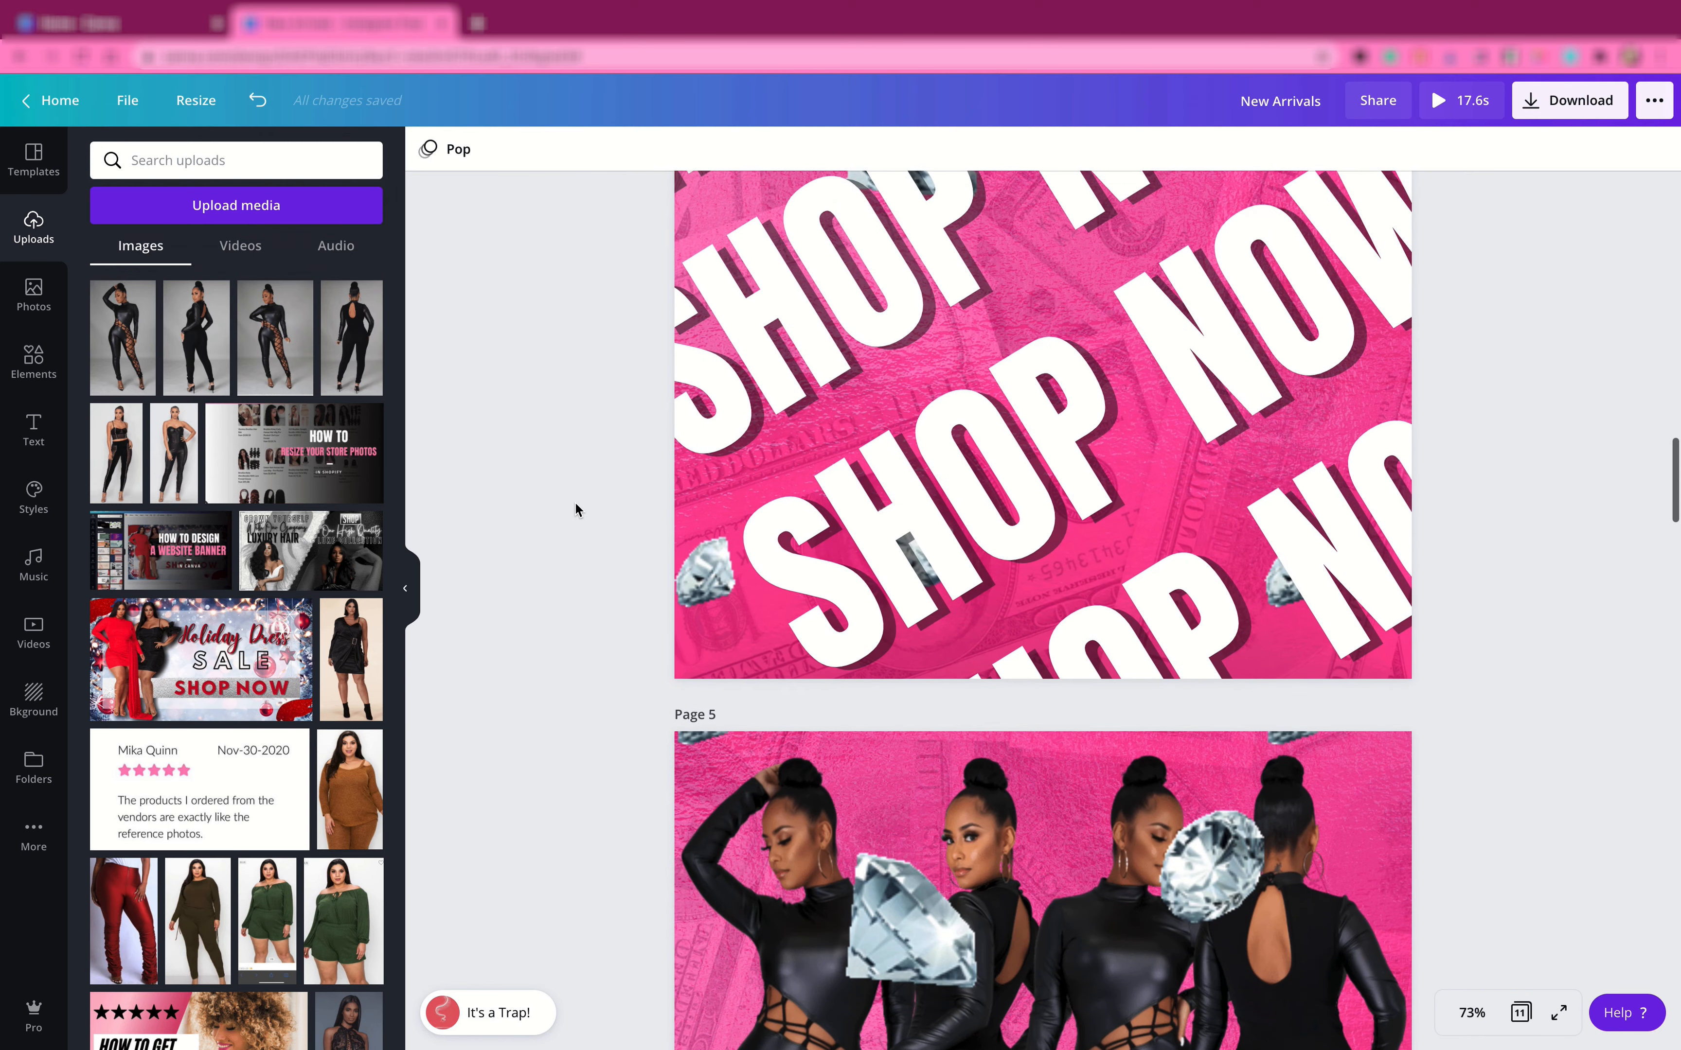
scroll(575, 510, "down", 10)
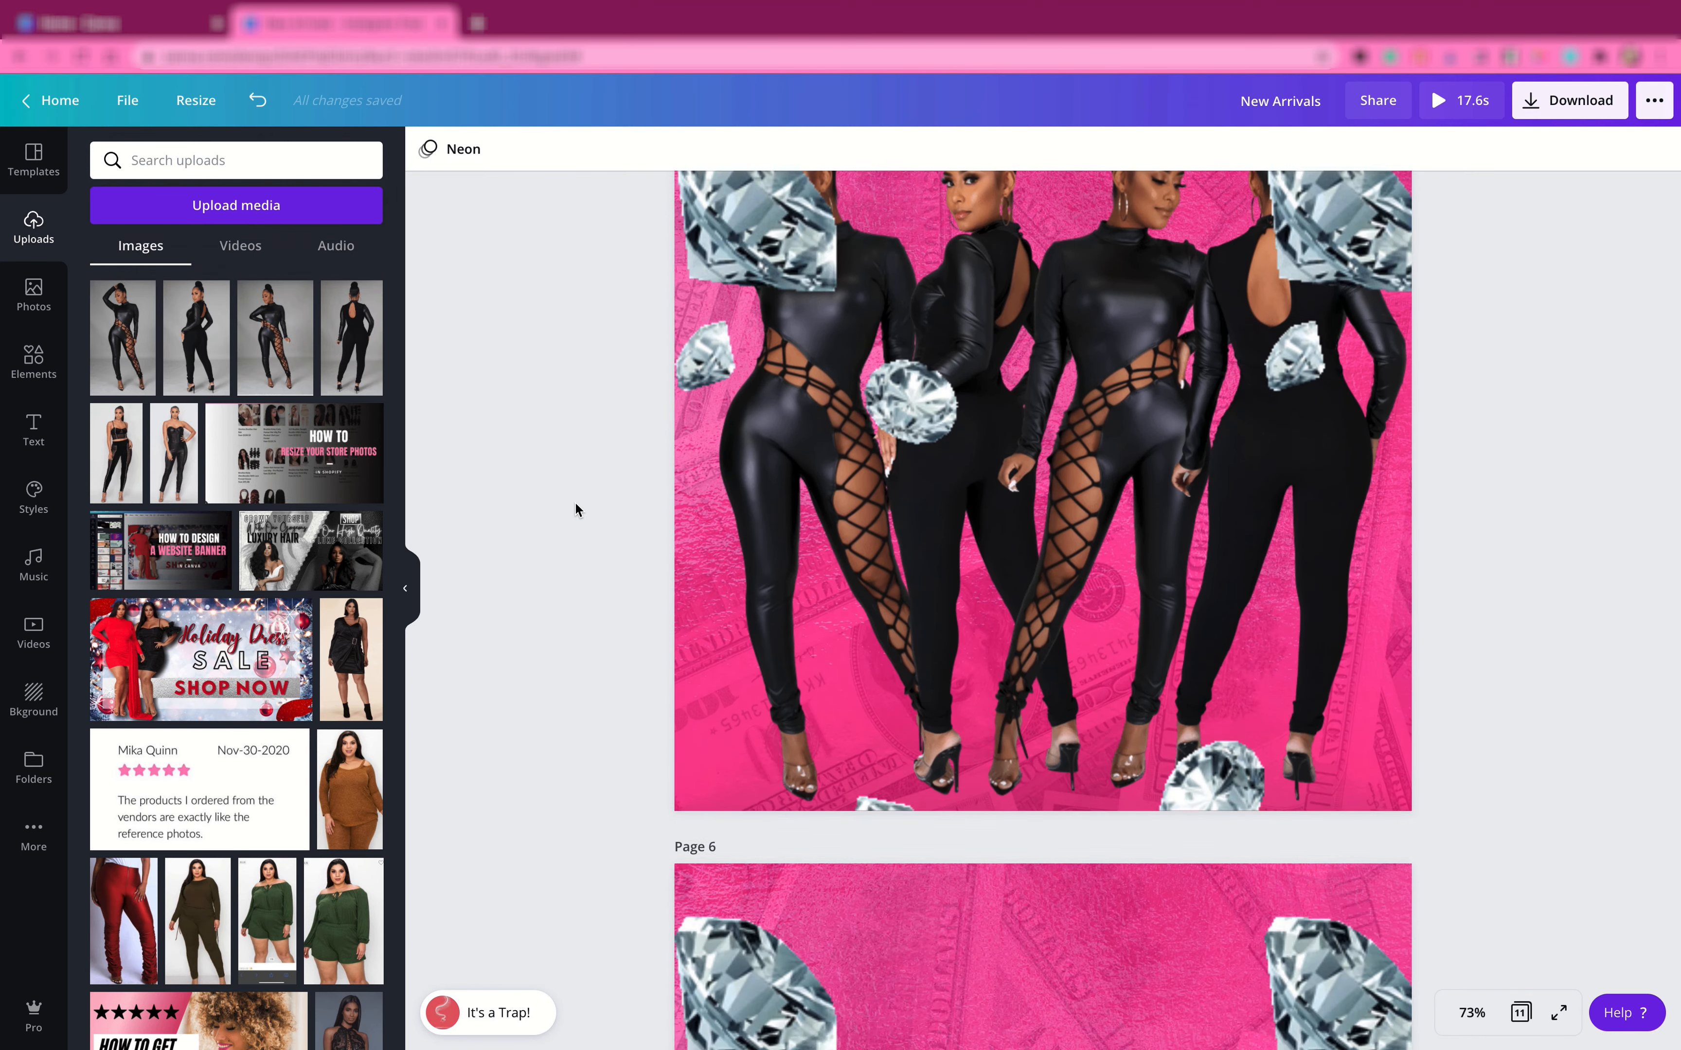
scroll(575, 510, "down", 10)
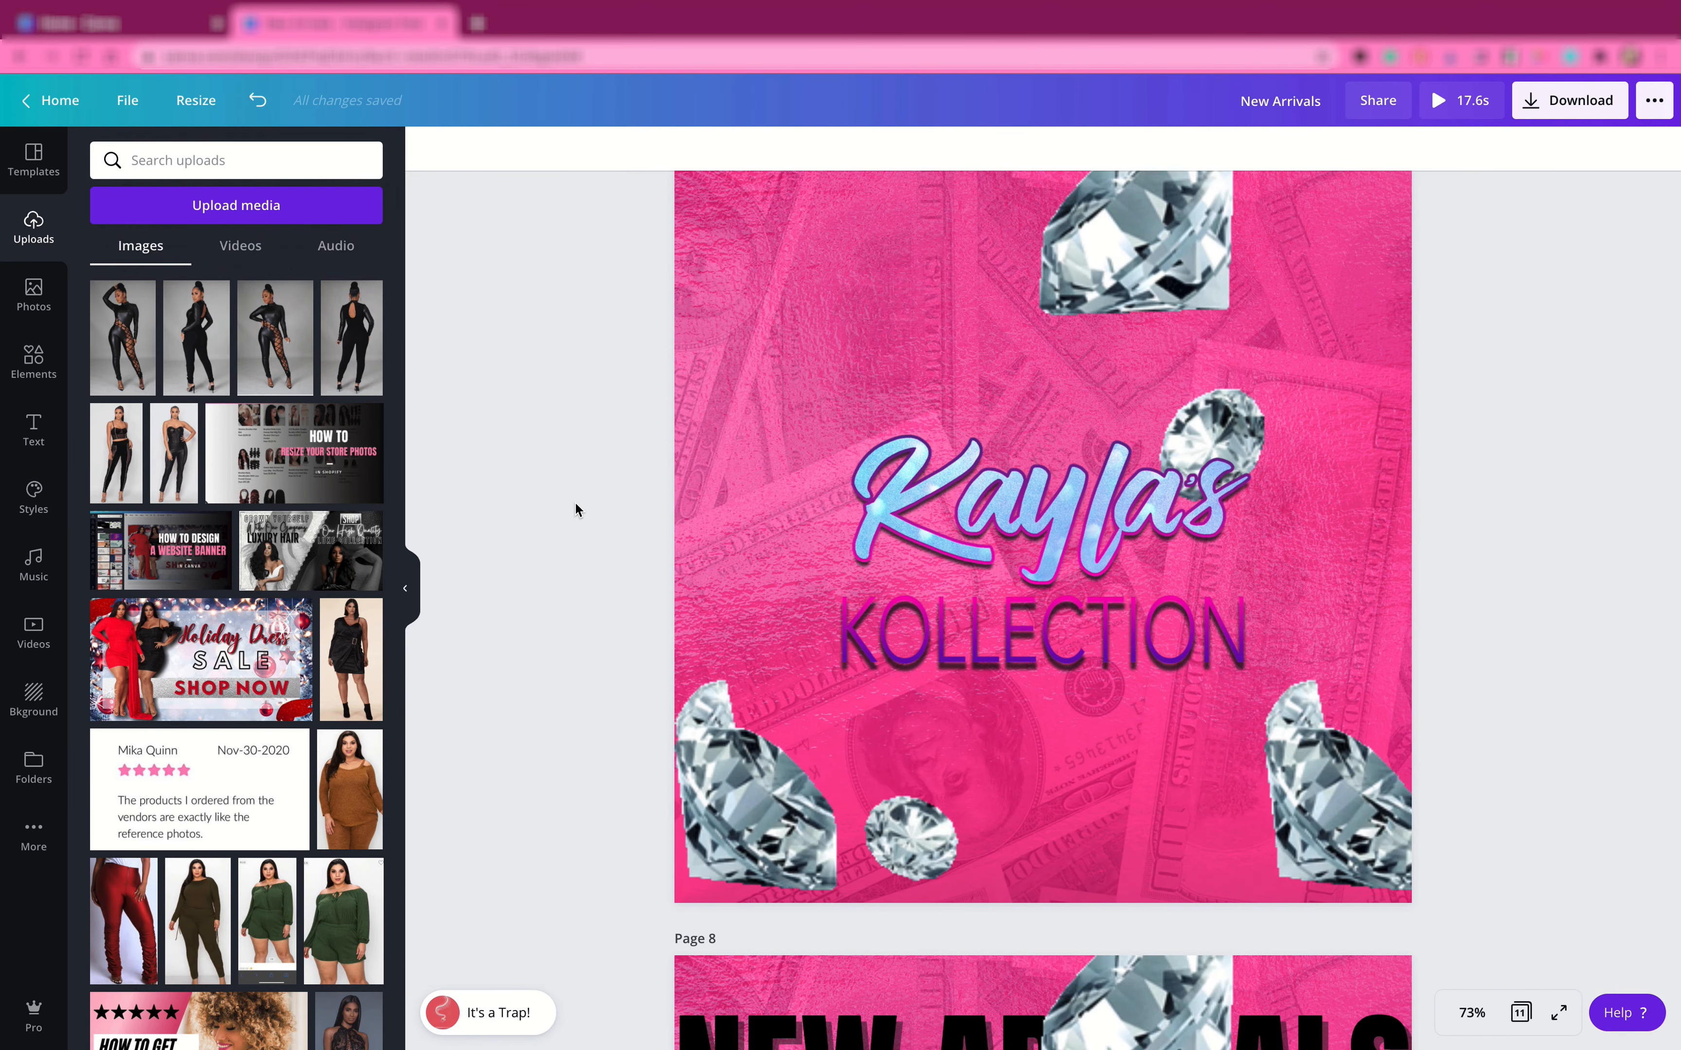
scroll(575, 509, "down", 10)
scroll(575, 509, "down", 12)
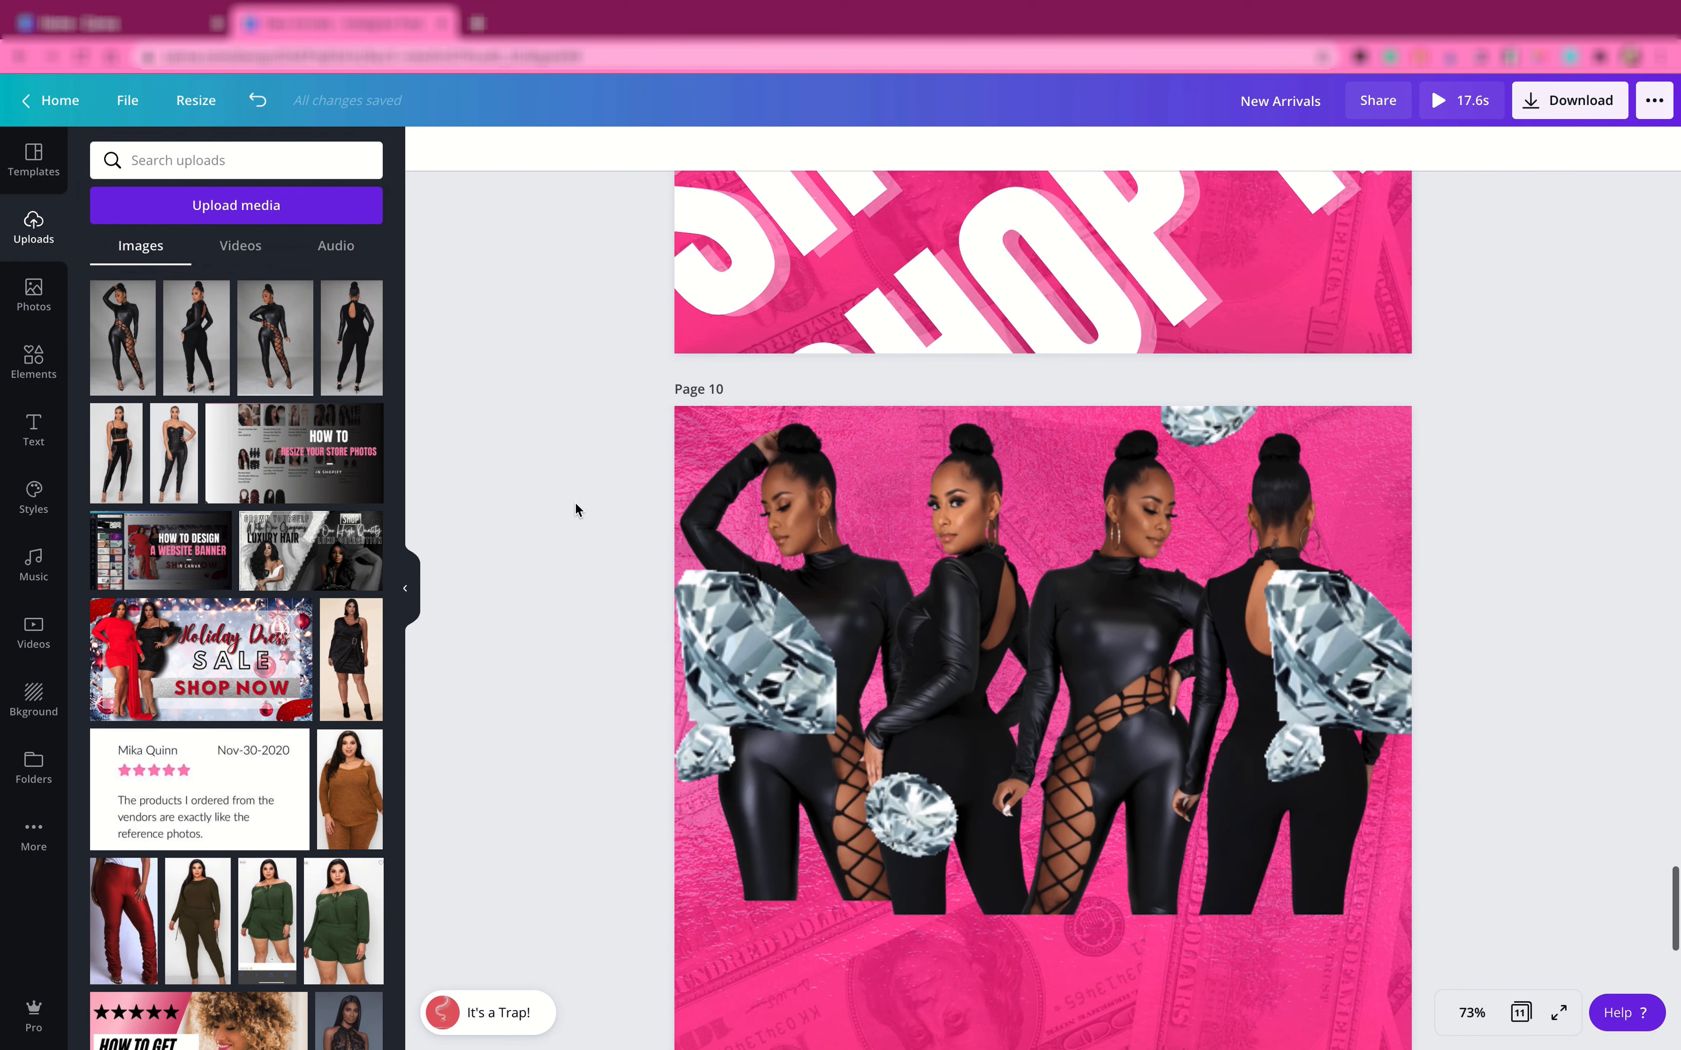
scroll(574, 510, "down", 10)
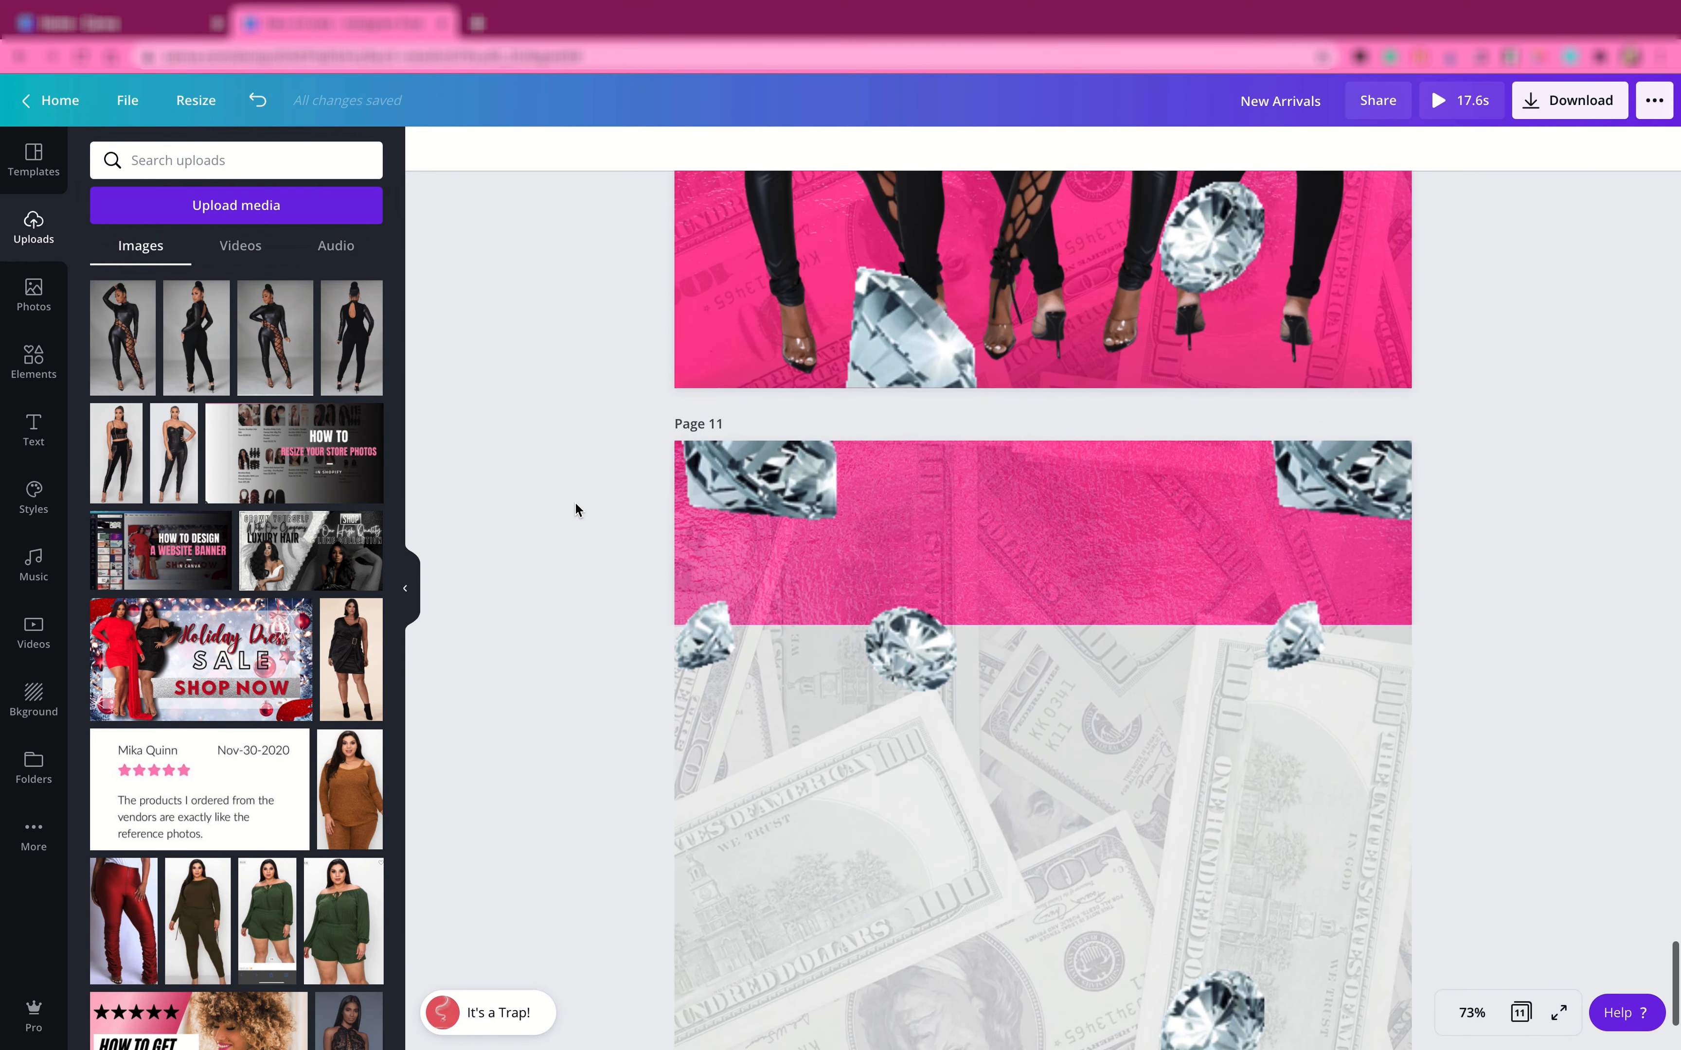
scroll(575, 509, "down", 4)
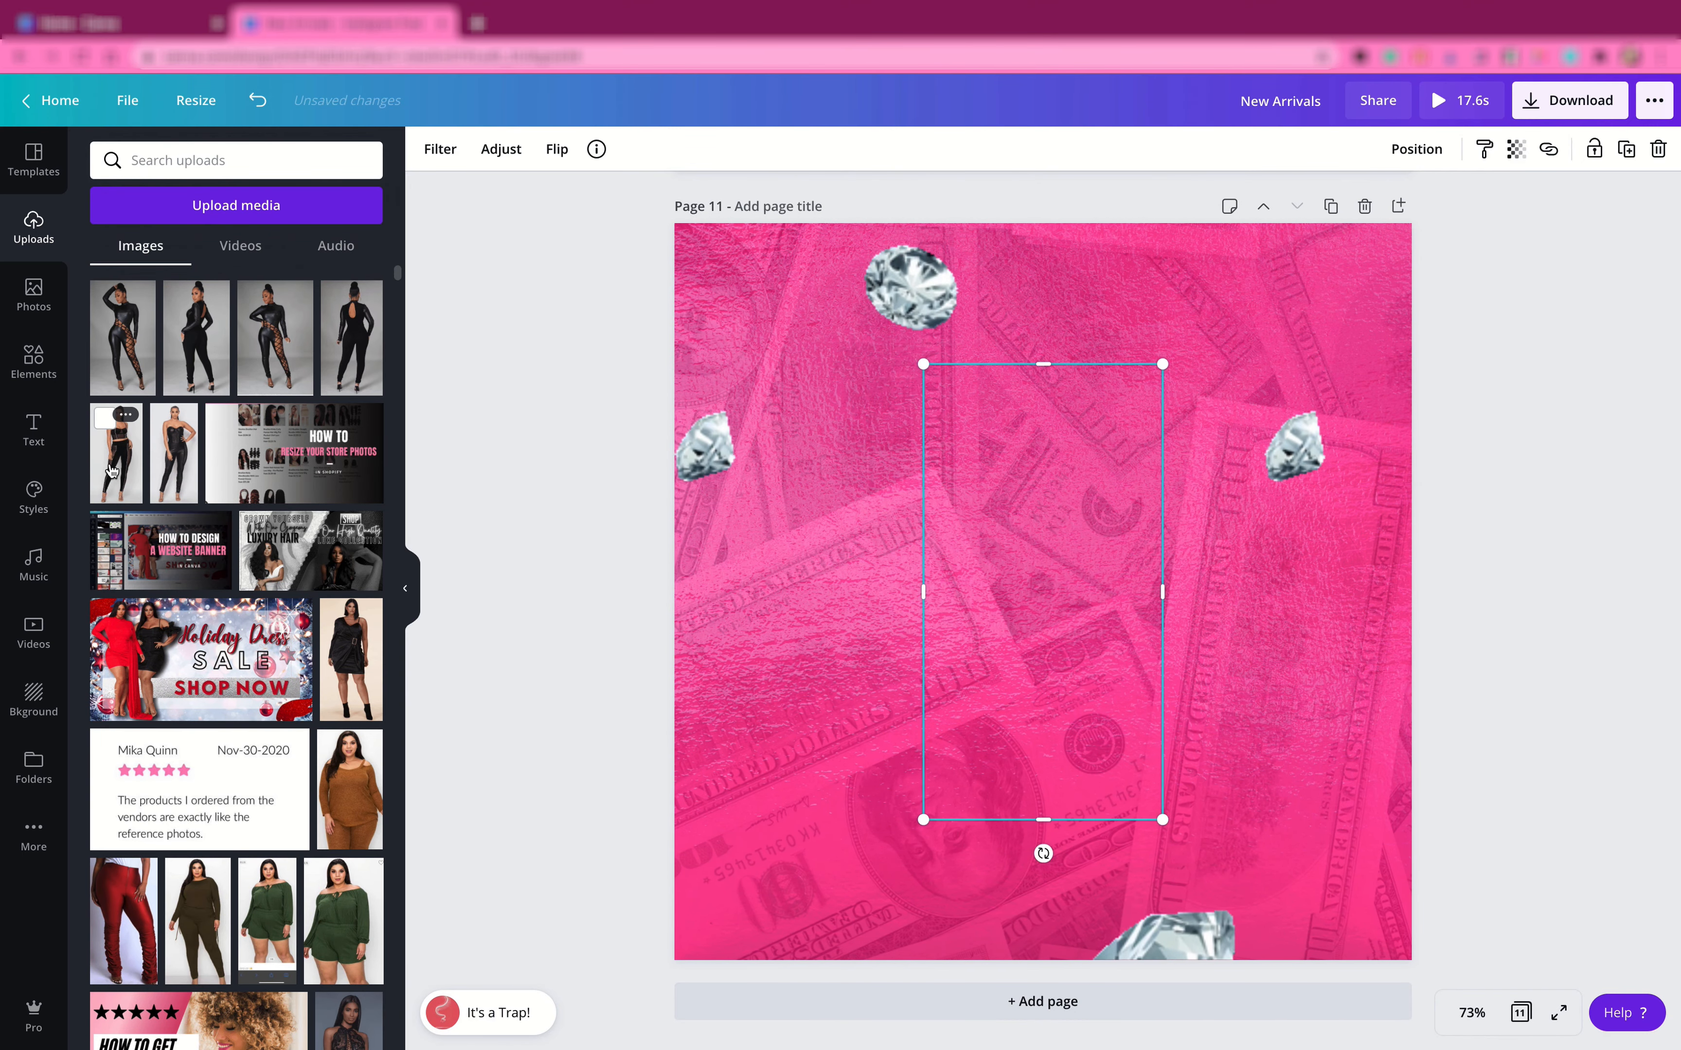
- Add the uploaded photo of the model in the strappy crop top and mesh-panel pants to page 11 and remove its background
left_click(111, 471)
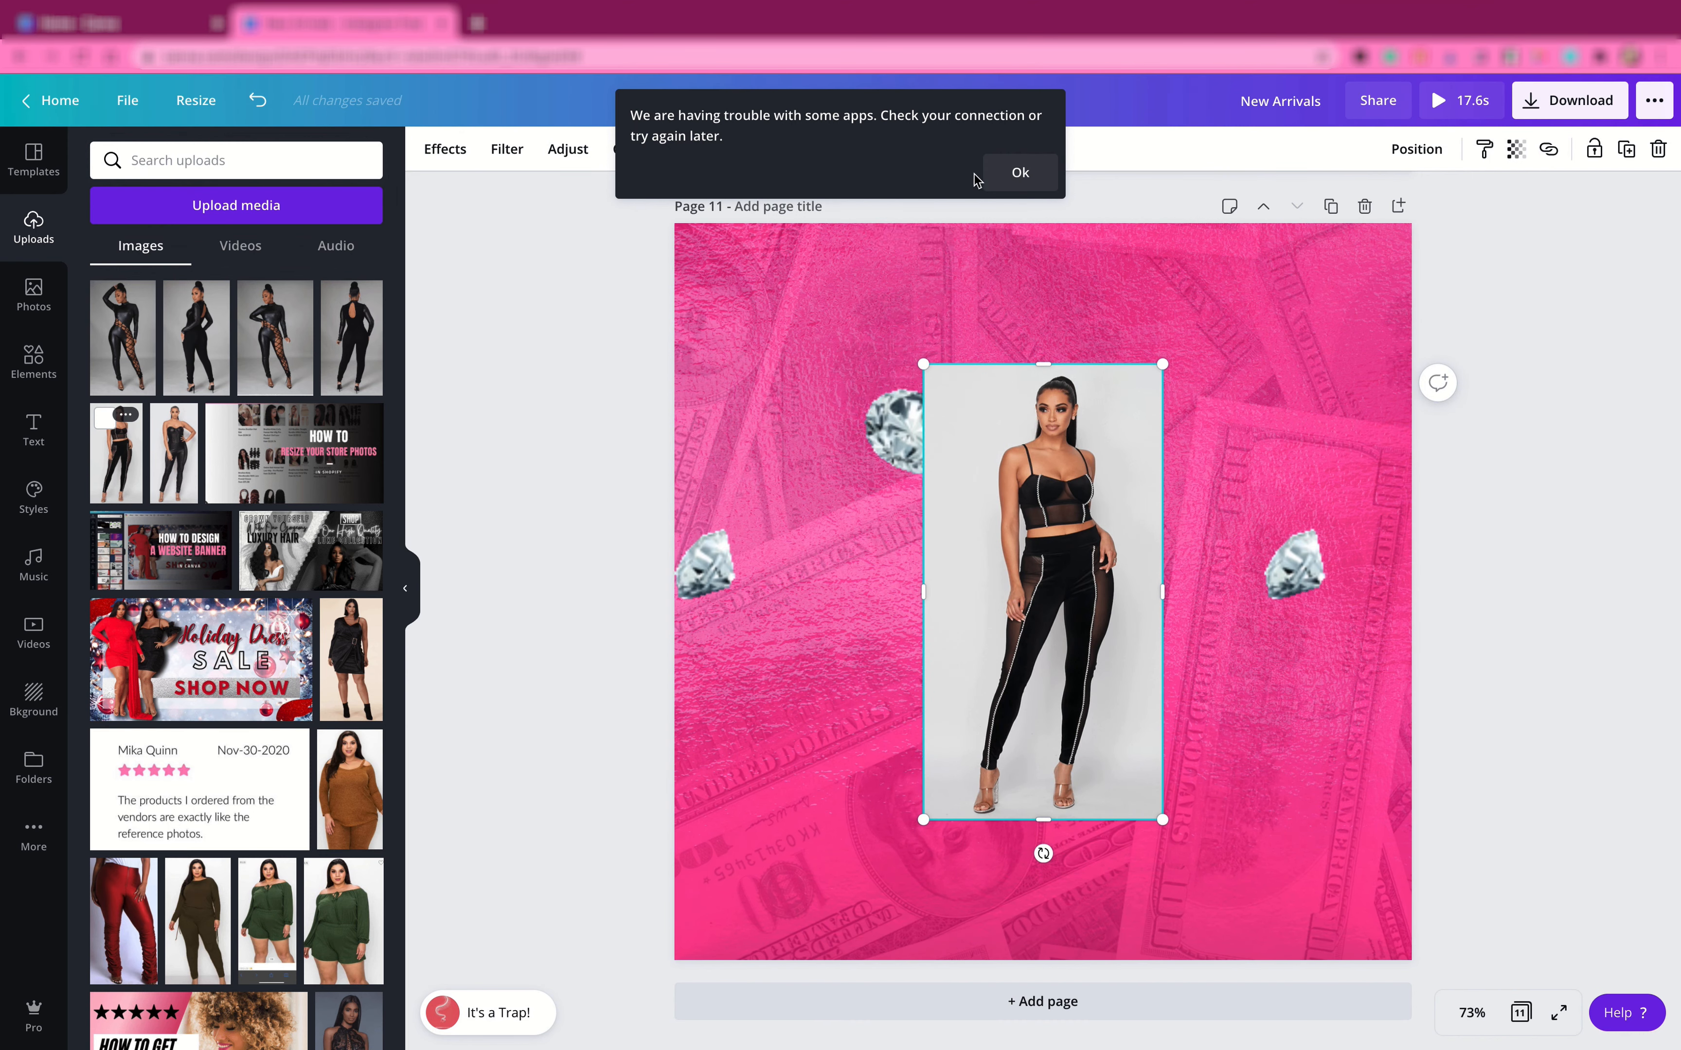
left_click(1004, 180)
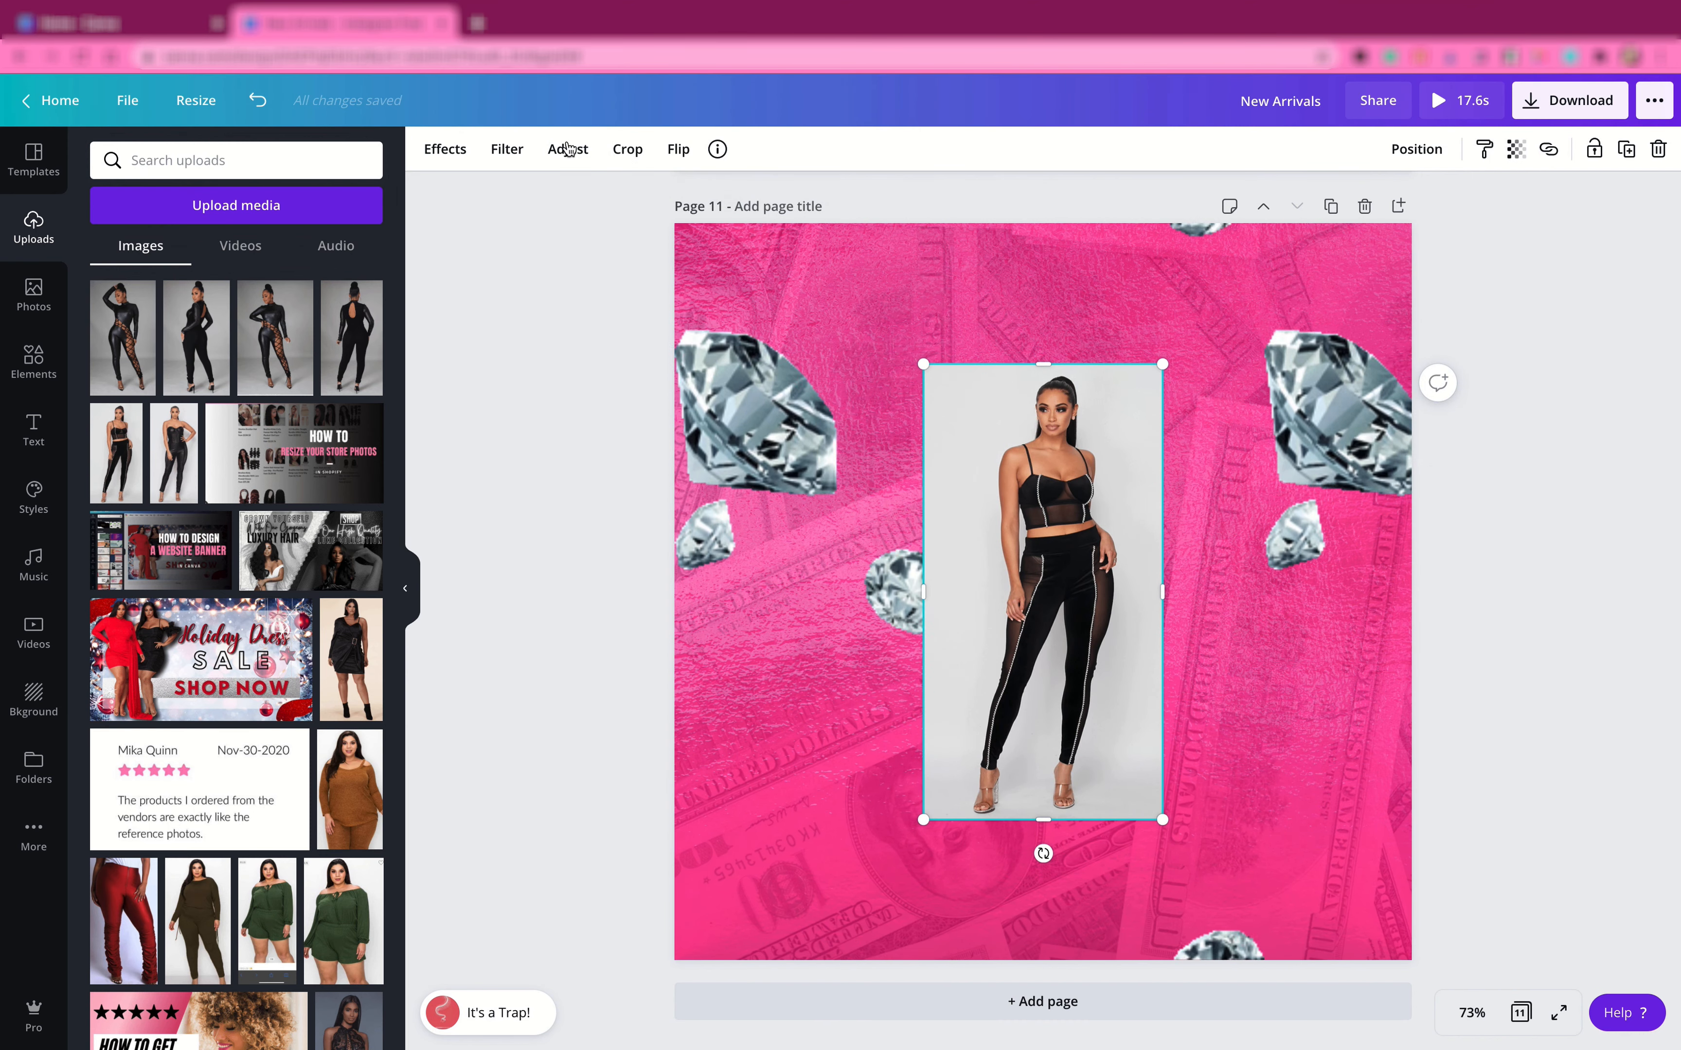
left_click(450, 154)
left_click(260, 228)
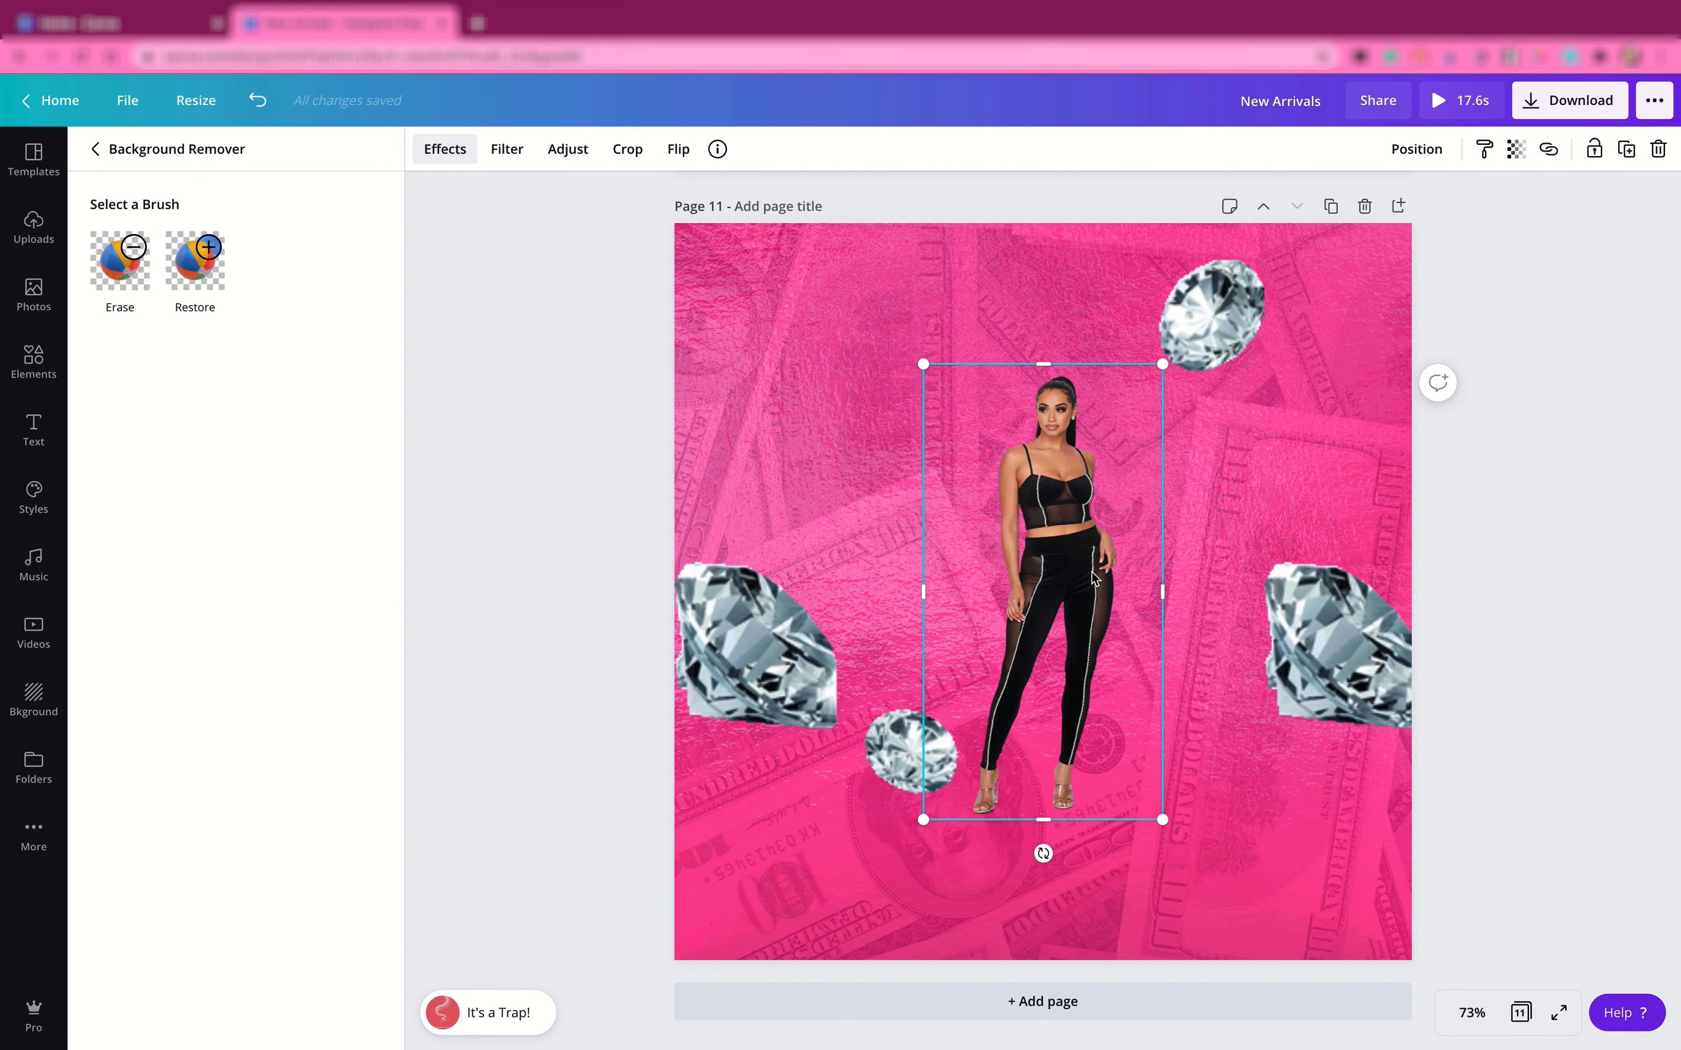
- Enlarge the crop-top model cutout to about 543 × 1,034 and place it along the right side of page 11
left_click_drag(1089, 574, 1312, 537)
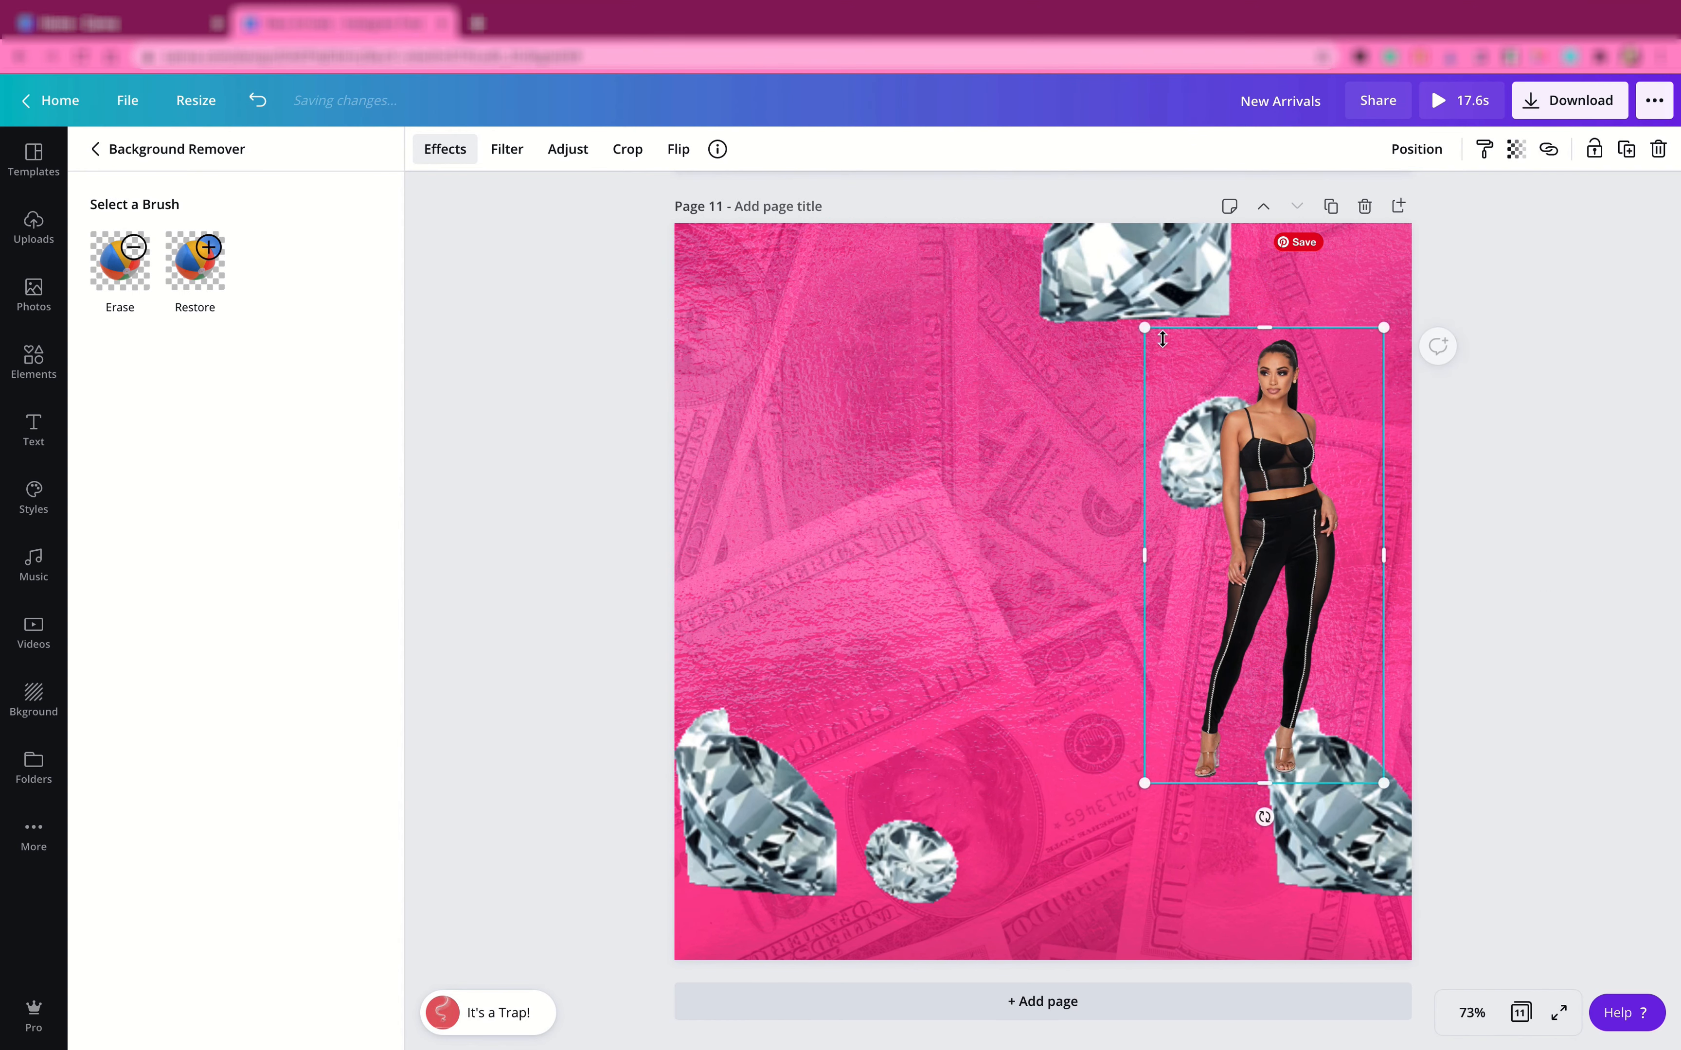
mouse_move(1040, 247)
left_mouse_down()
mouse_move(1024, 233)
mouse_move(1037, 251)
left_mouse_up()
left_click_drag(1268, 440, 1282, 477)
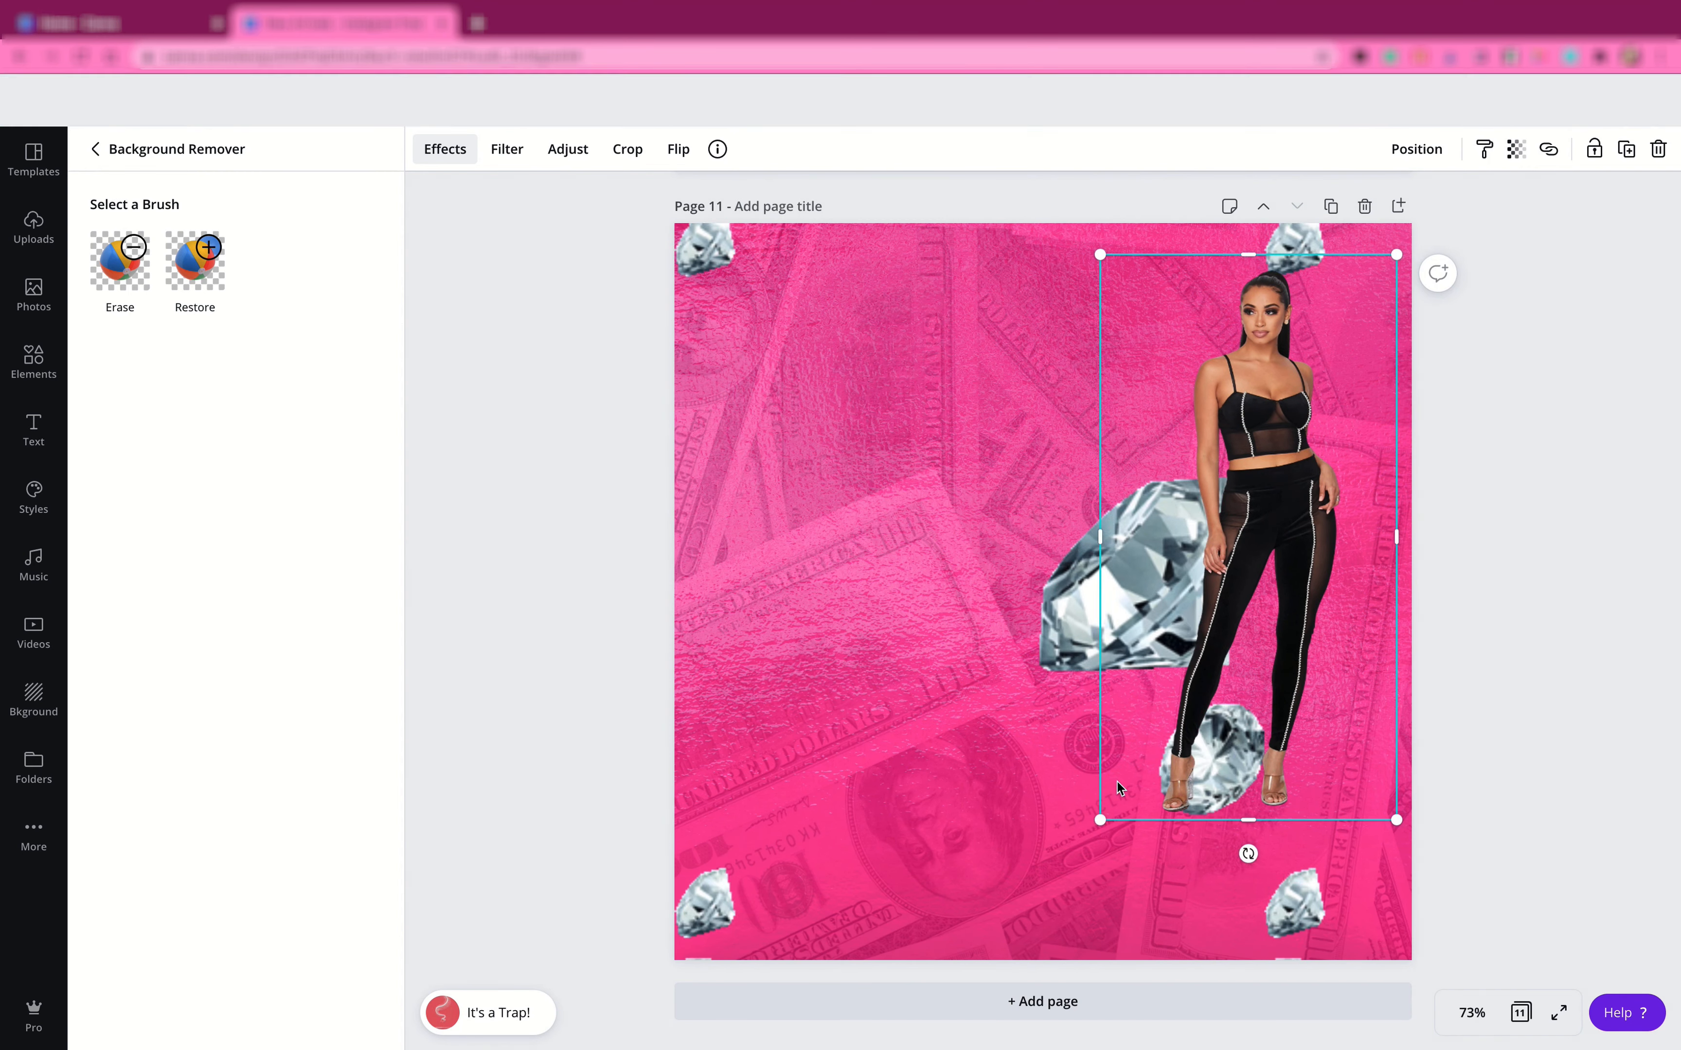
left_click_drag(1093, 823, 1015, 970)
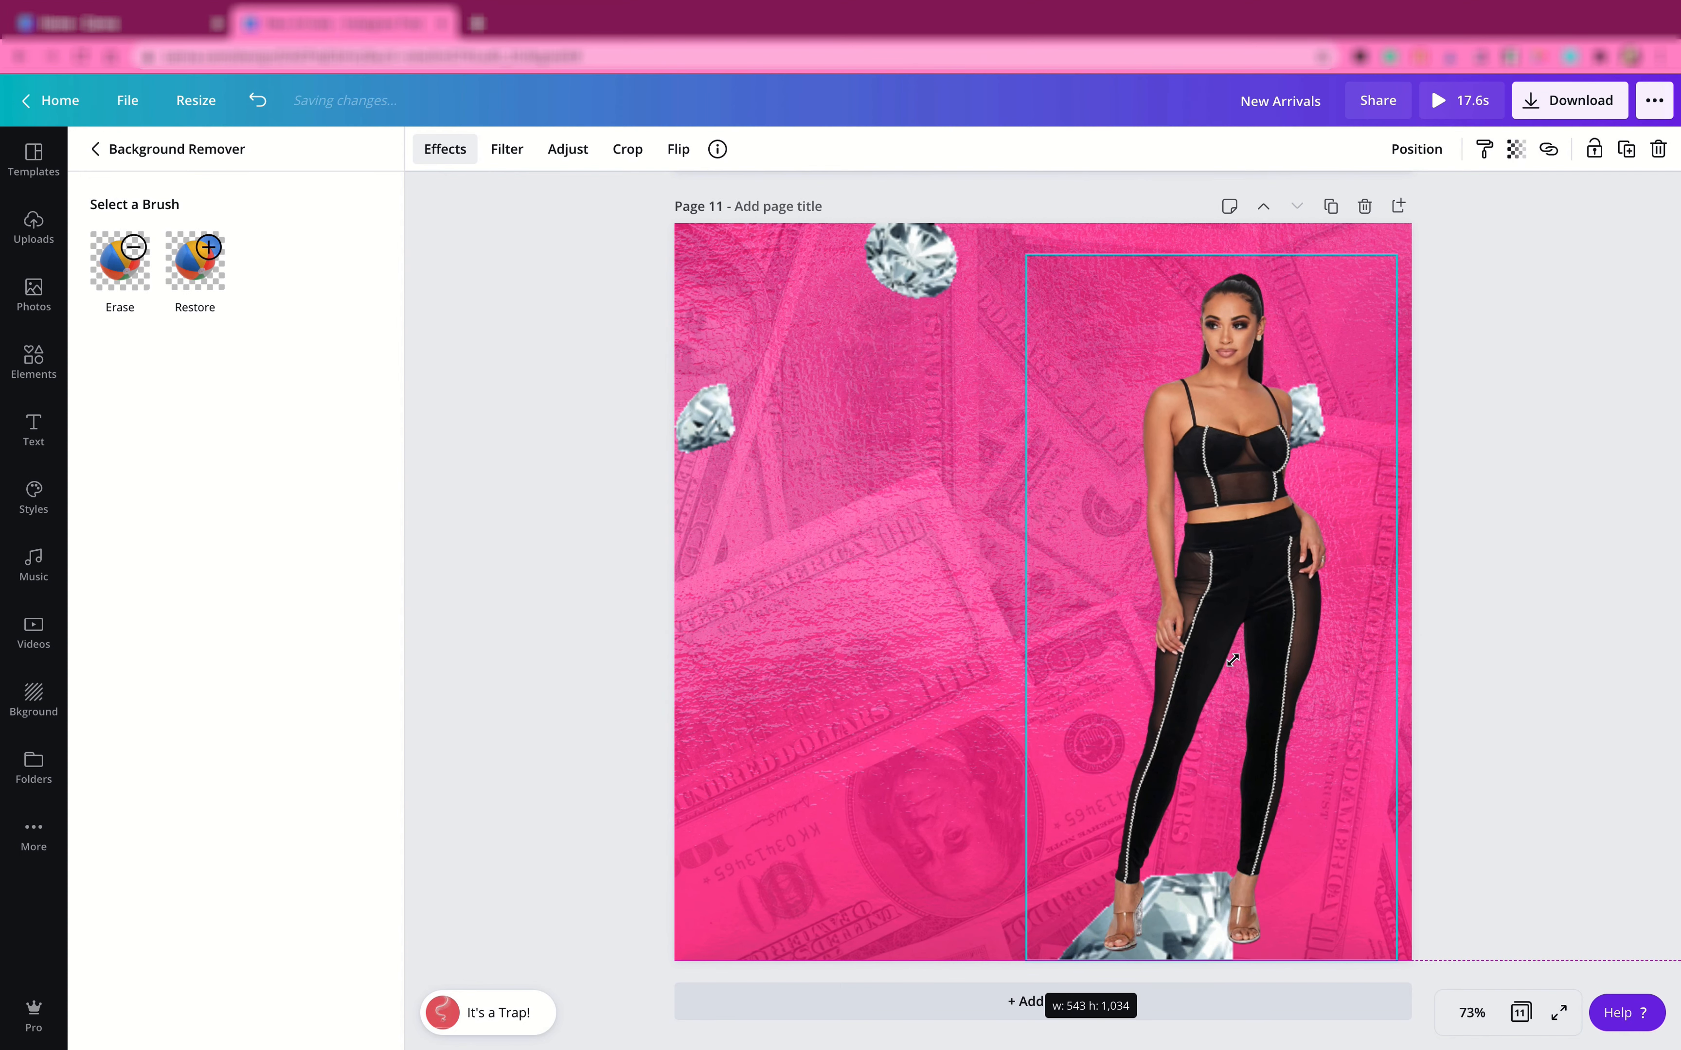
left_click_drag(1259, 637, 1310, 604)
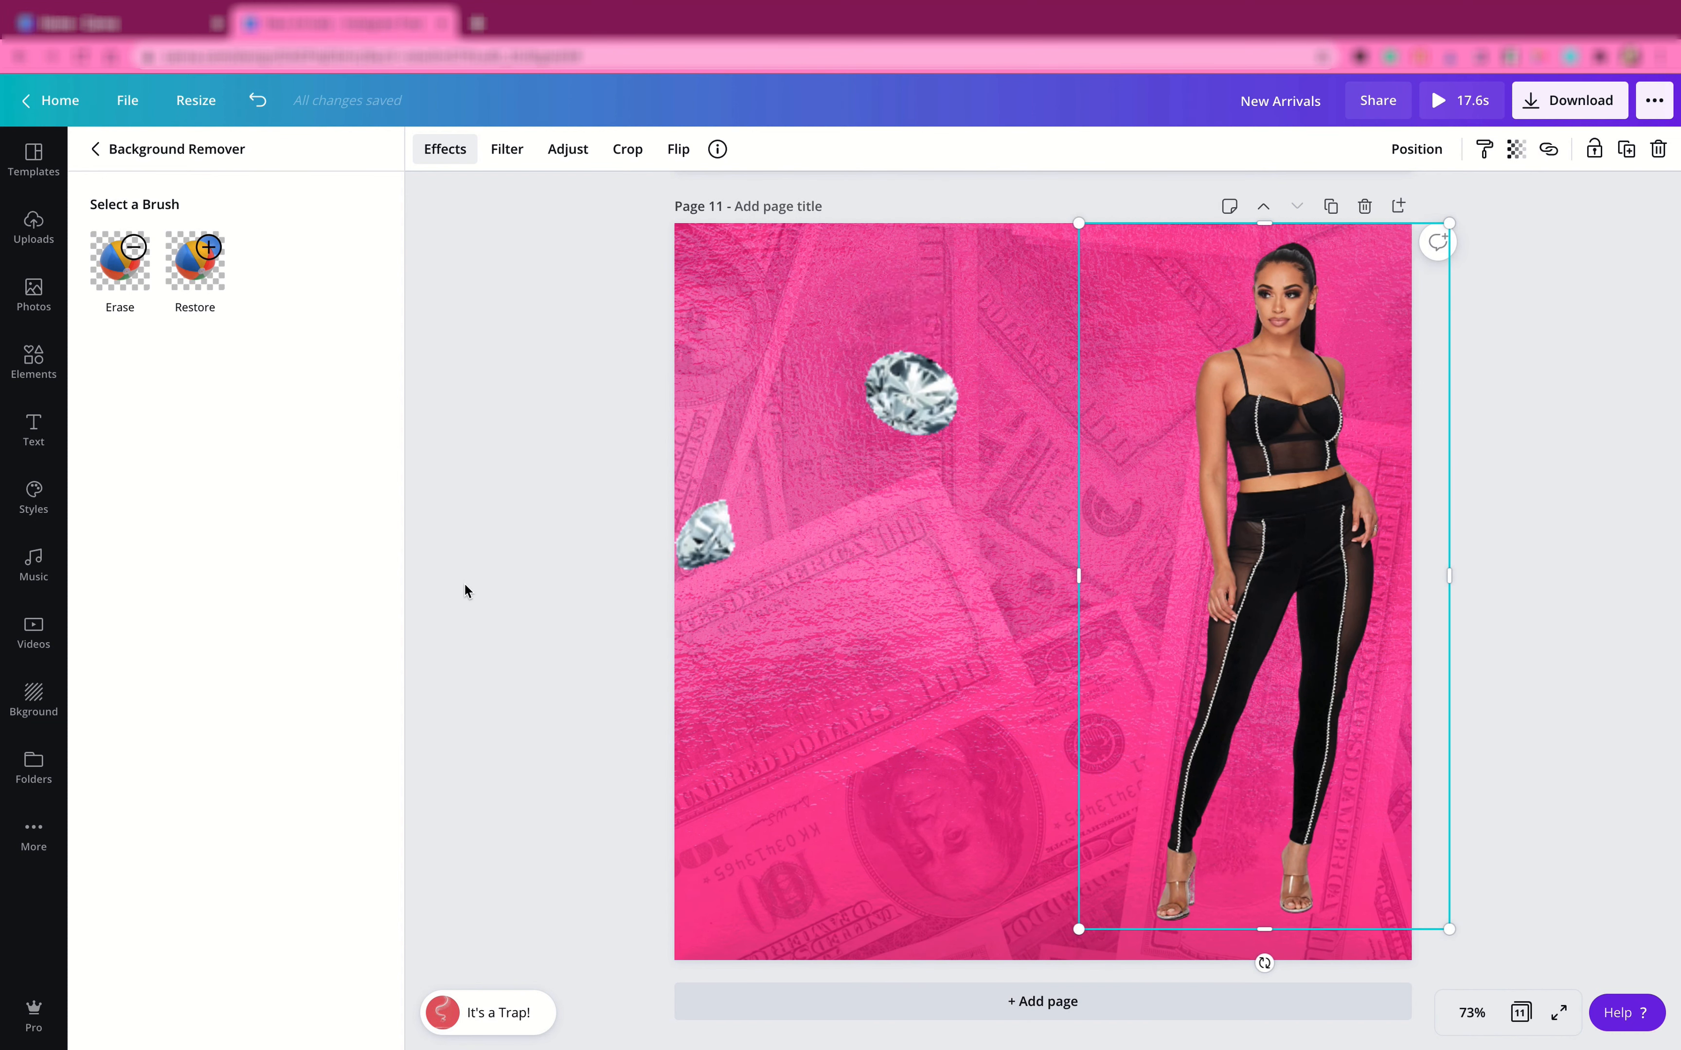
- Add the uploaded photo of the model in the strapless black leather outfit to page 11 and remove its background
left_click(489, 579)
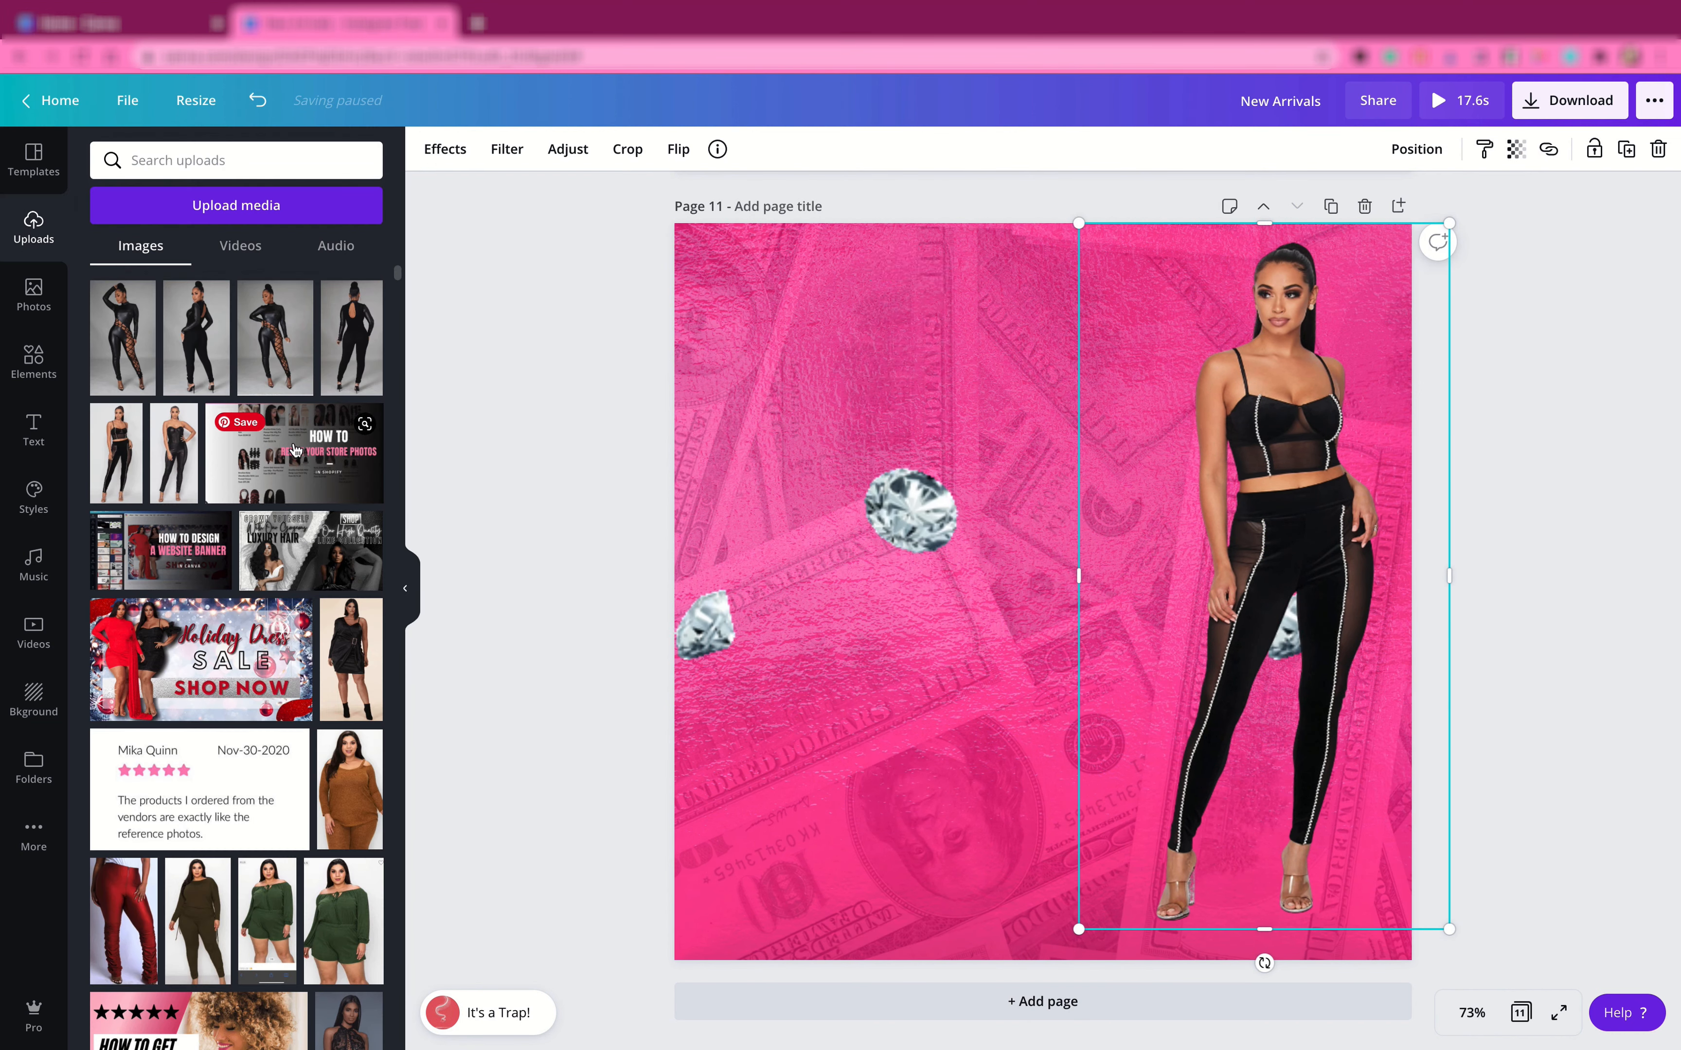
left_click(178, 458)
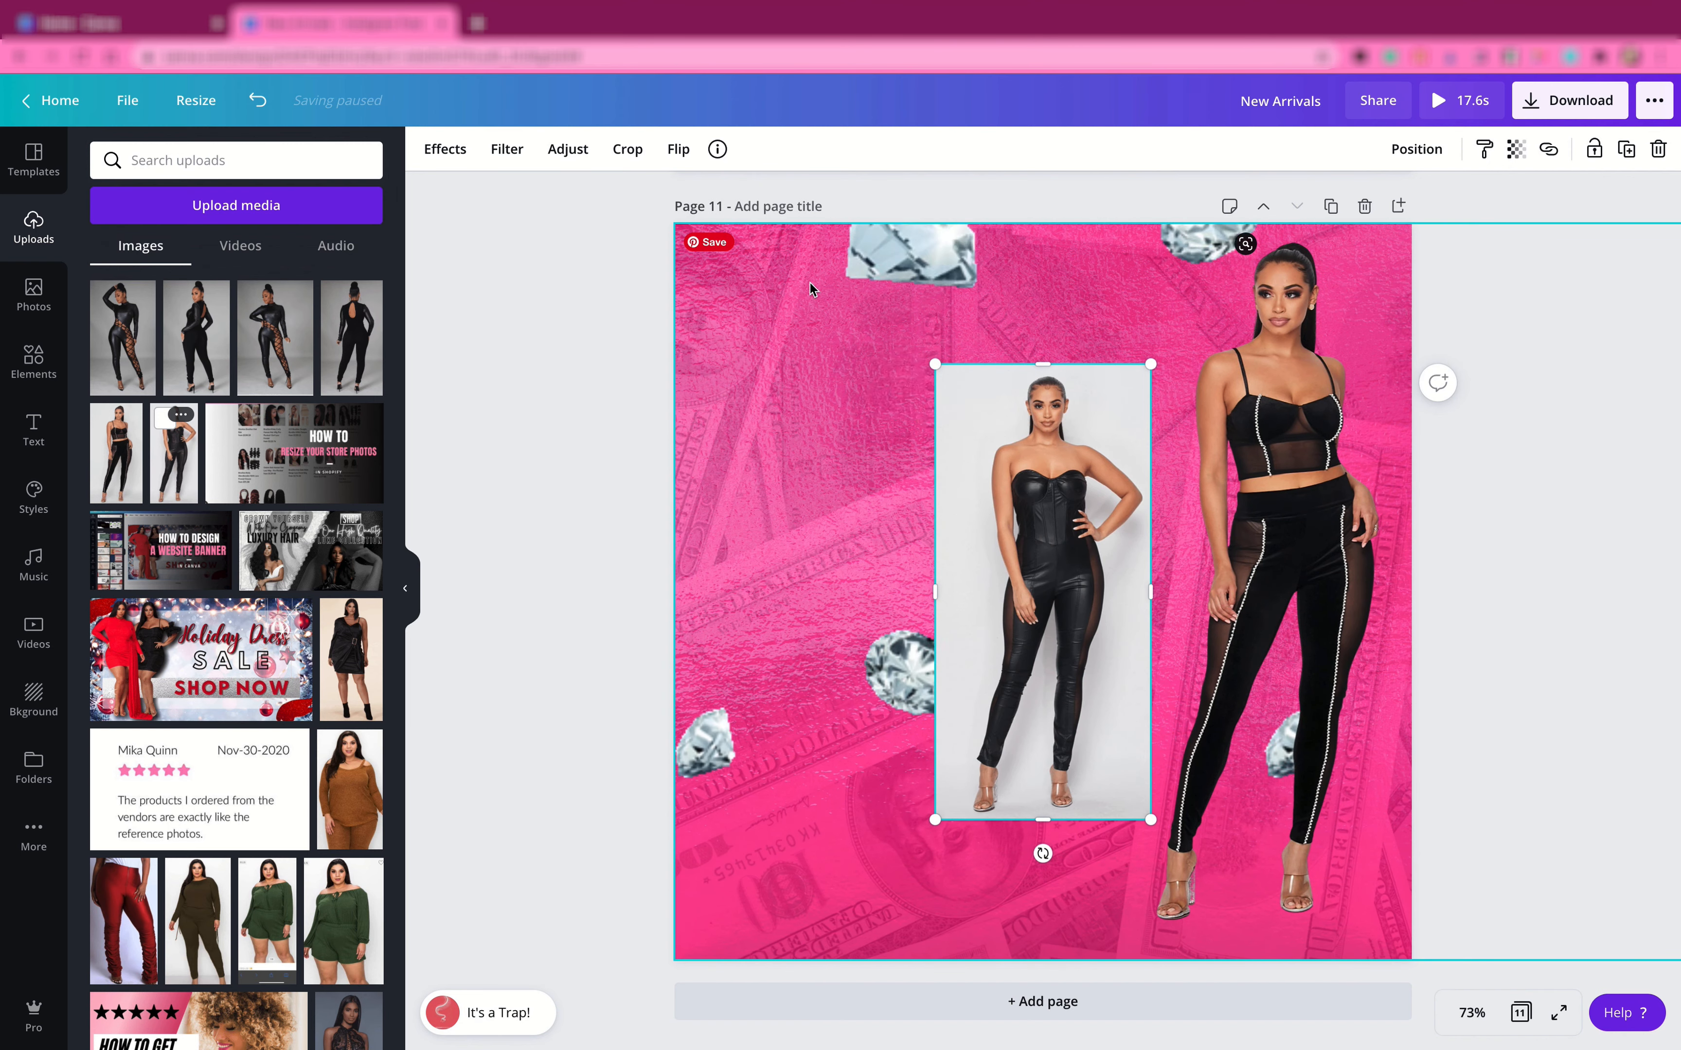
left_click(444, 148)
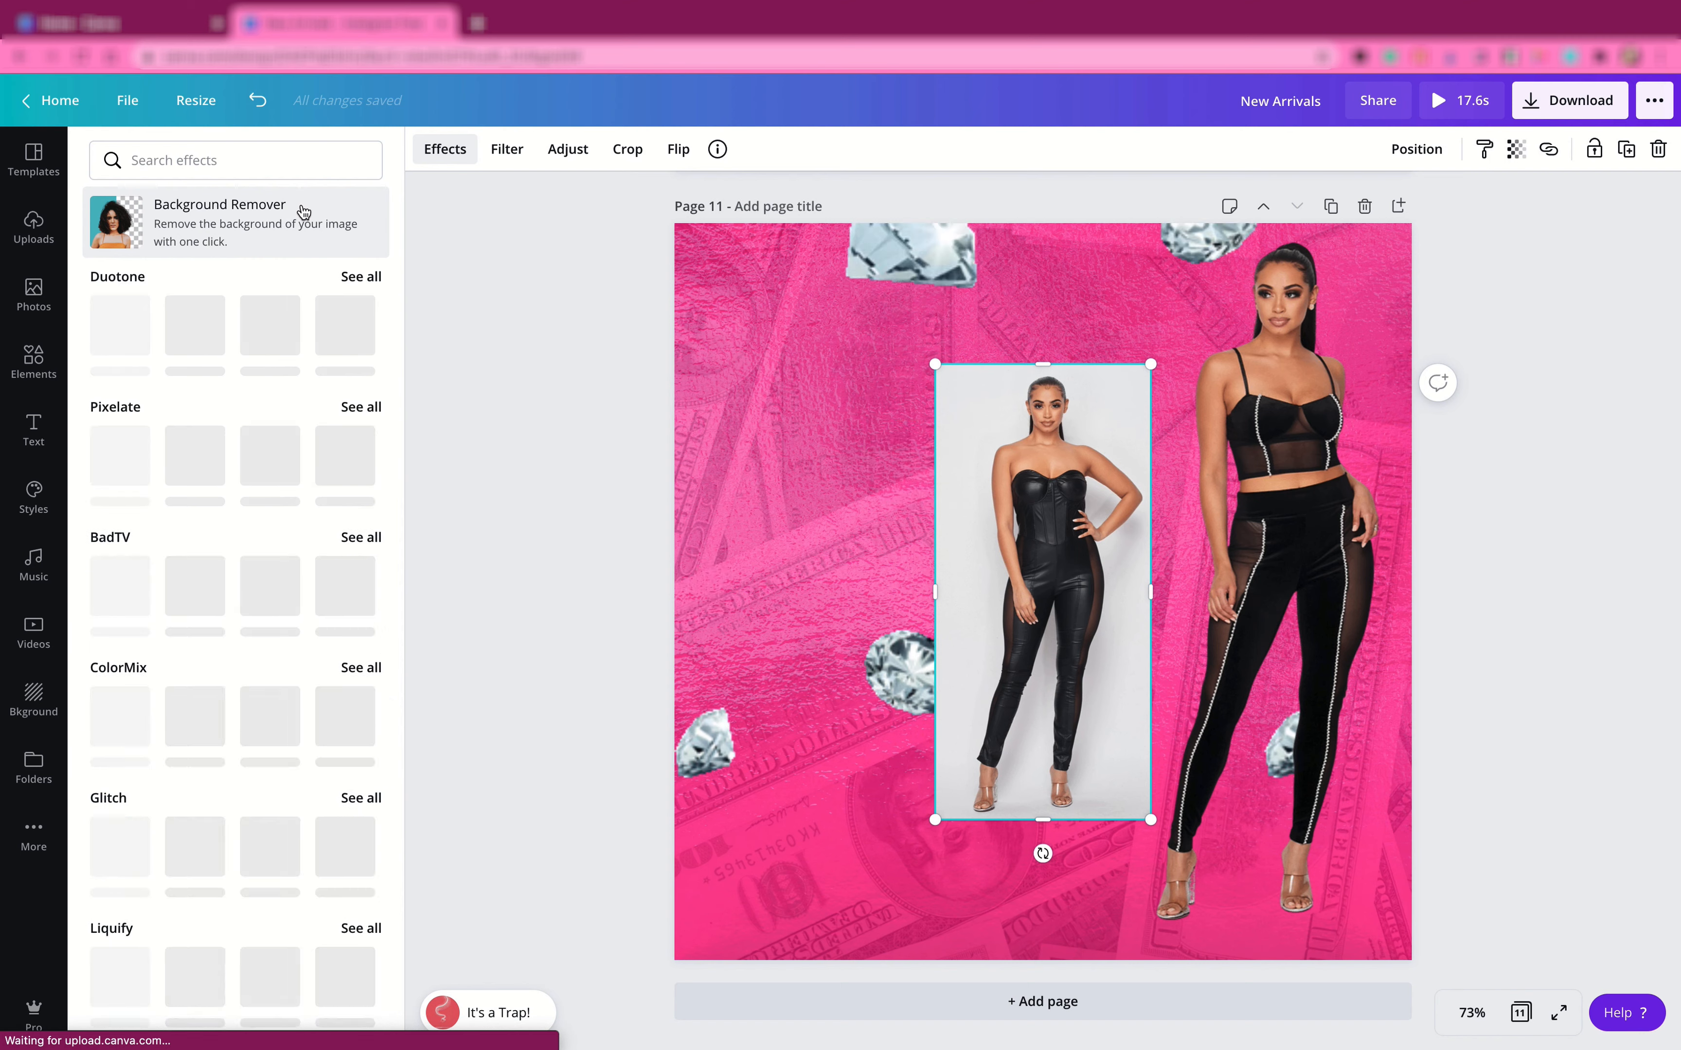
left_click(304, 211)
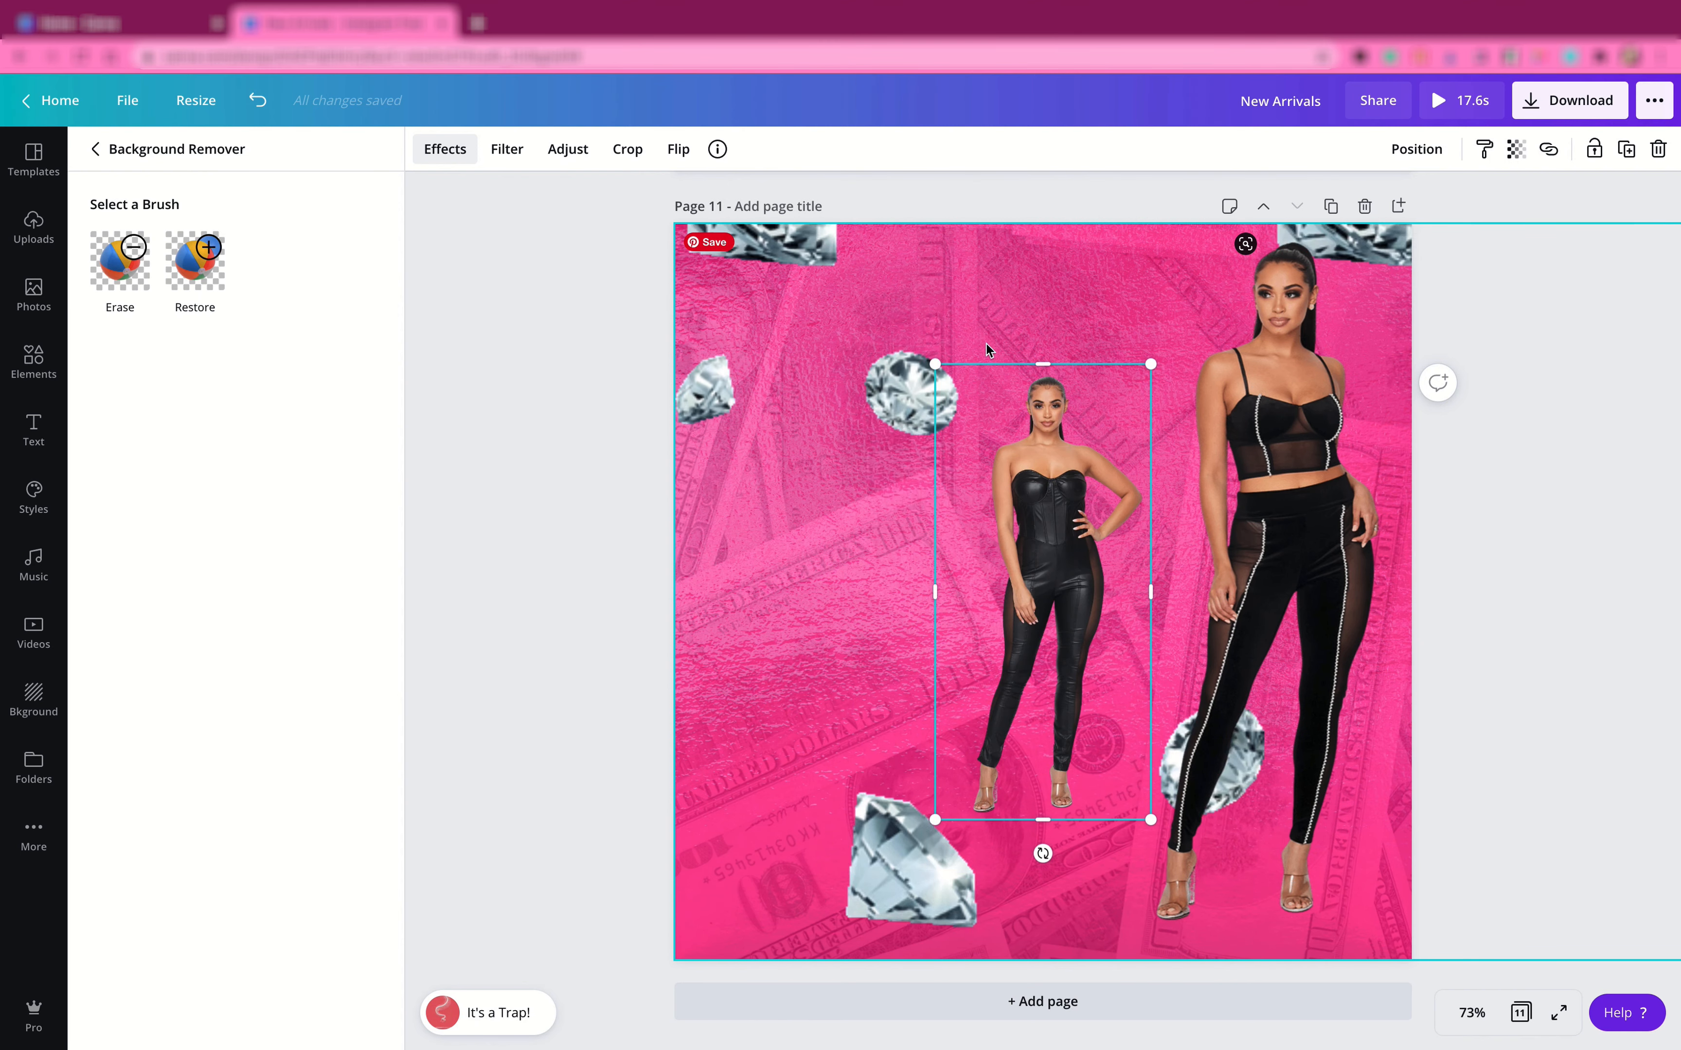
- Enlarge the strapless-outfit cutout to match the crop-top model's height and center it horizontally on page 11
left_click_drag(845, 306, 792, 273)
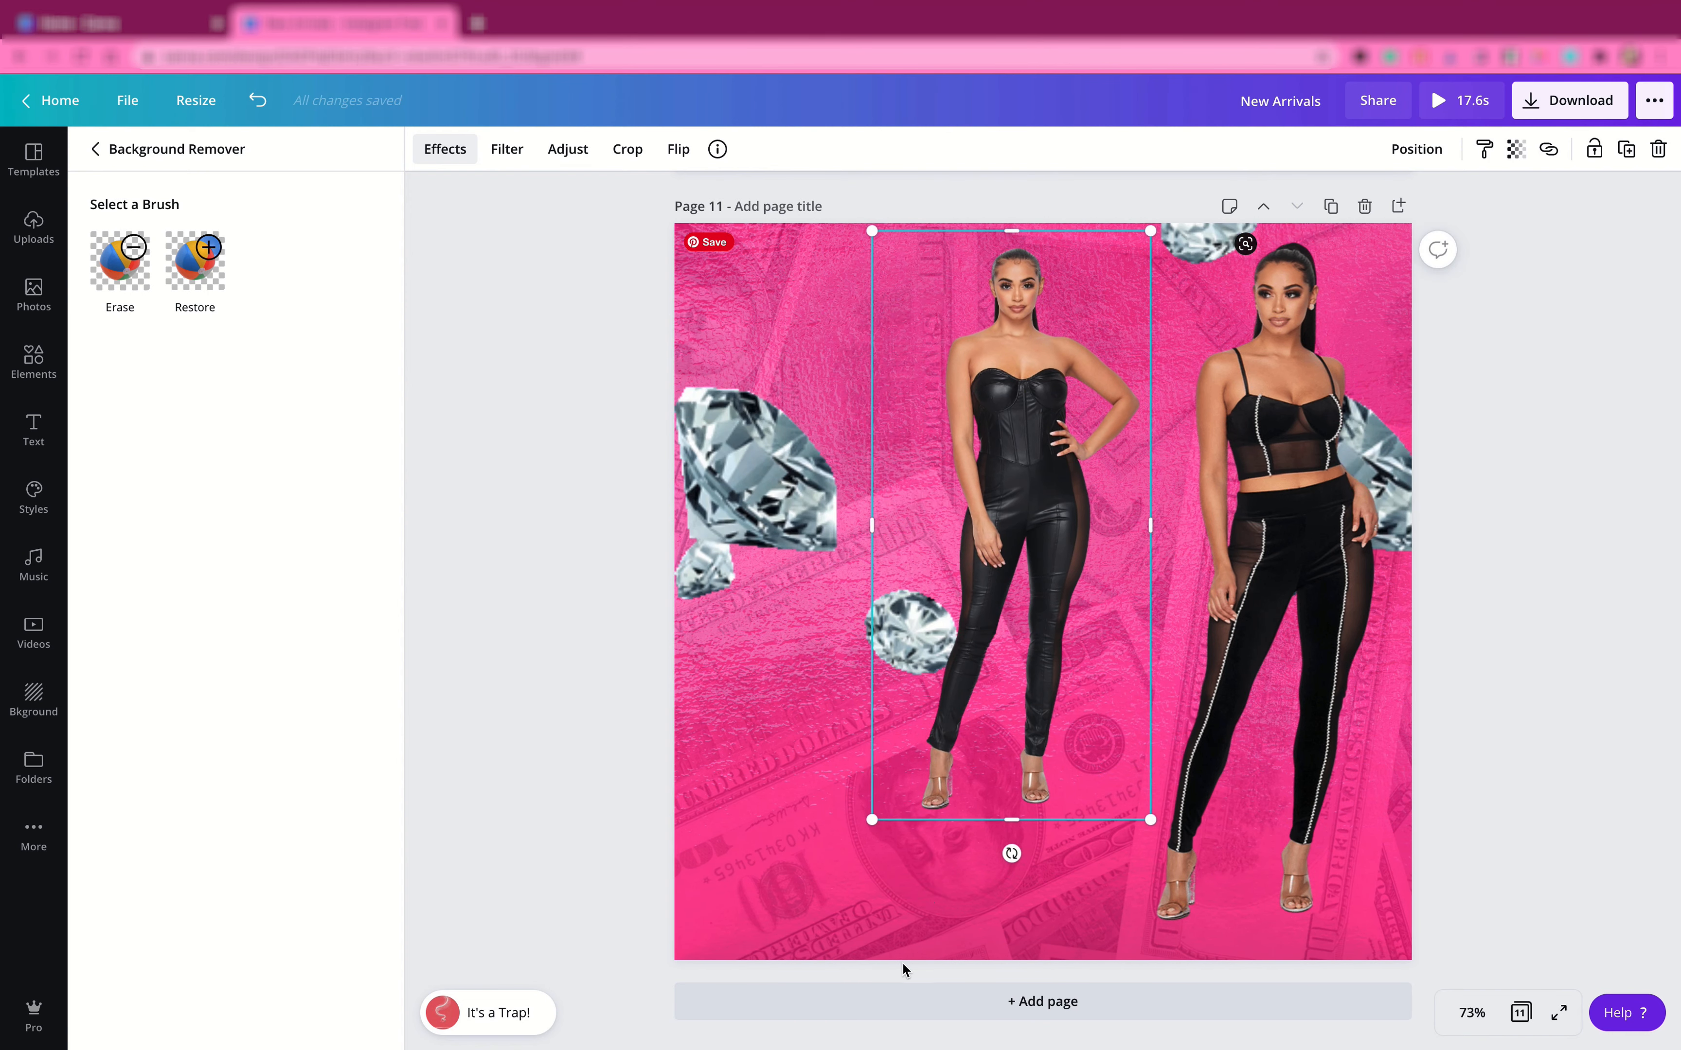
left_click_drag(855, 844, 803, 934)
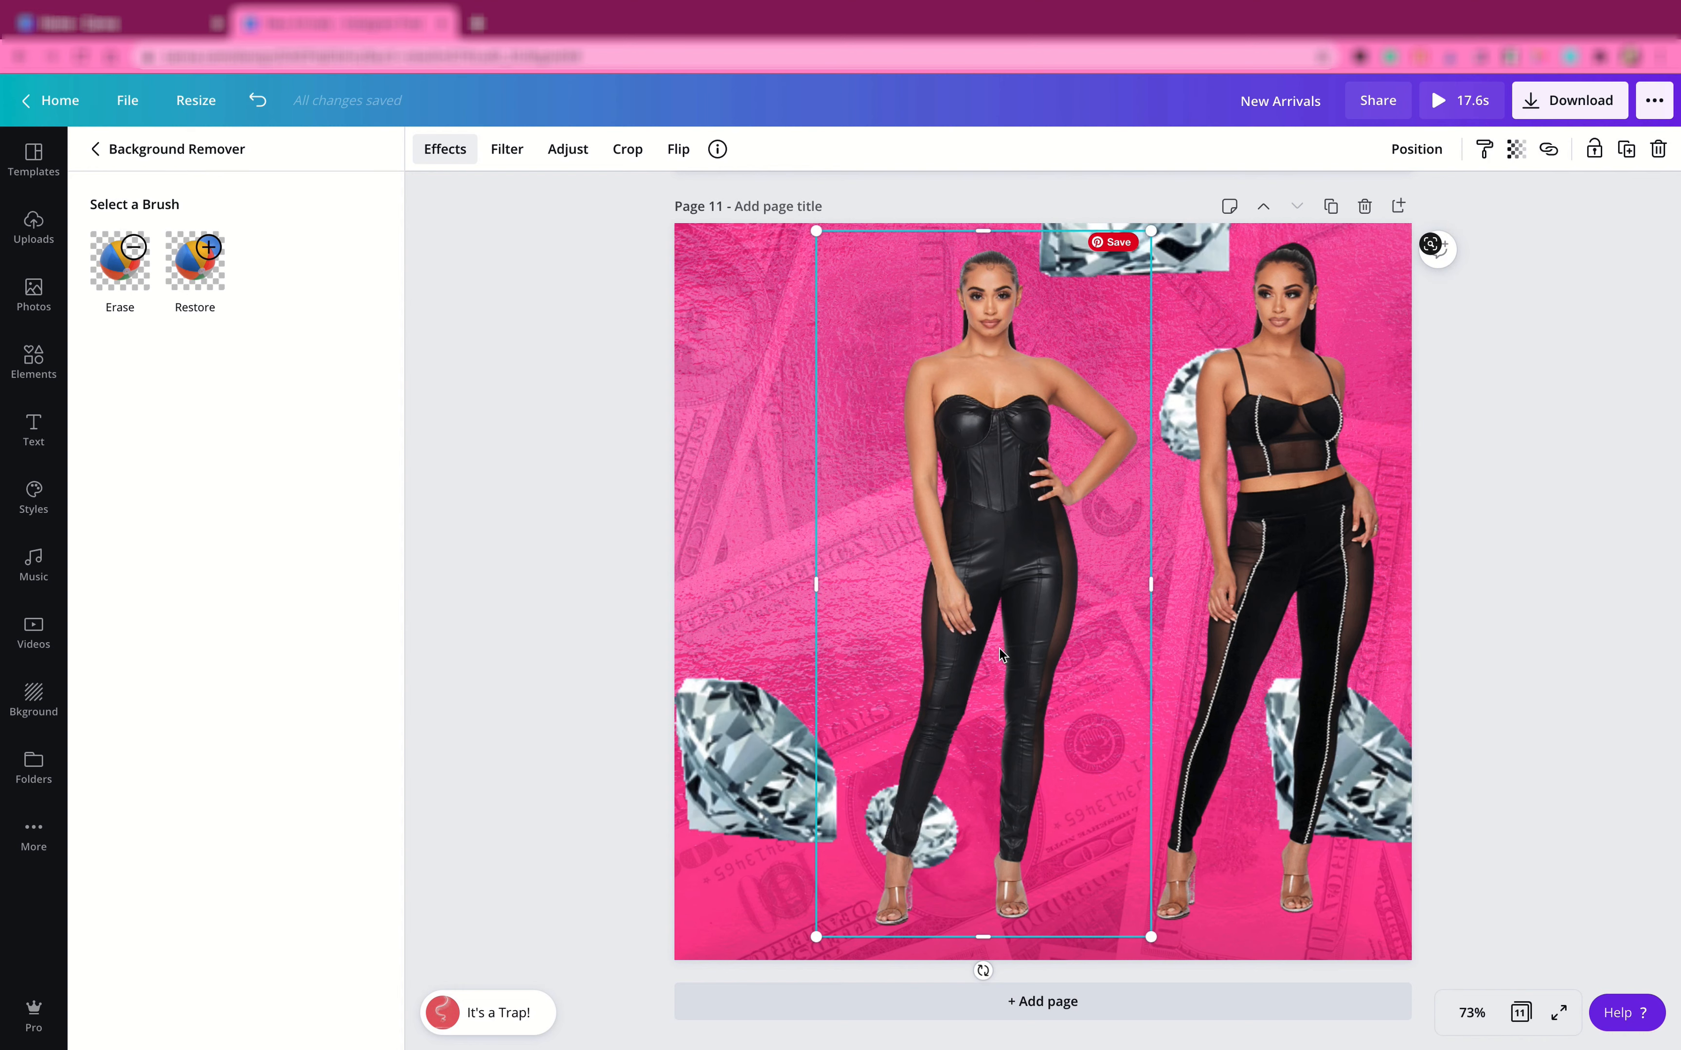
left_click_drag(999, 638, 1047, 644)
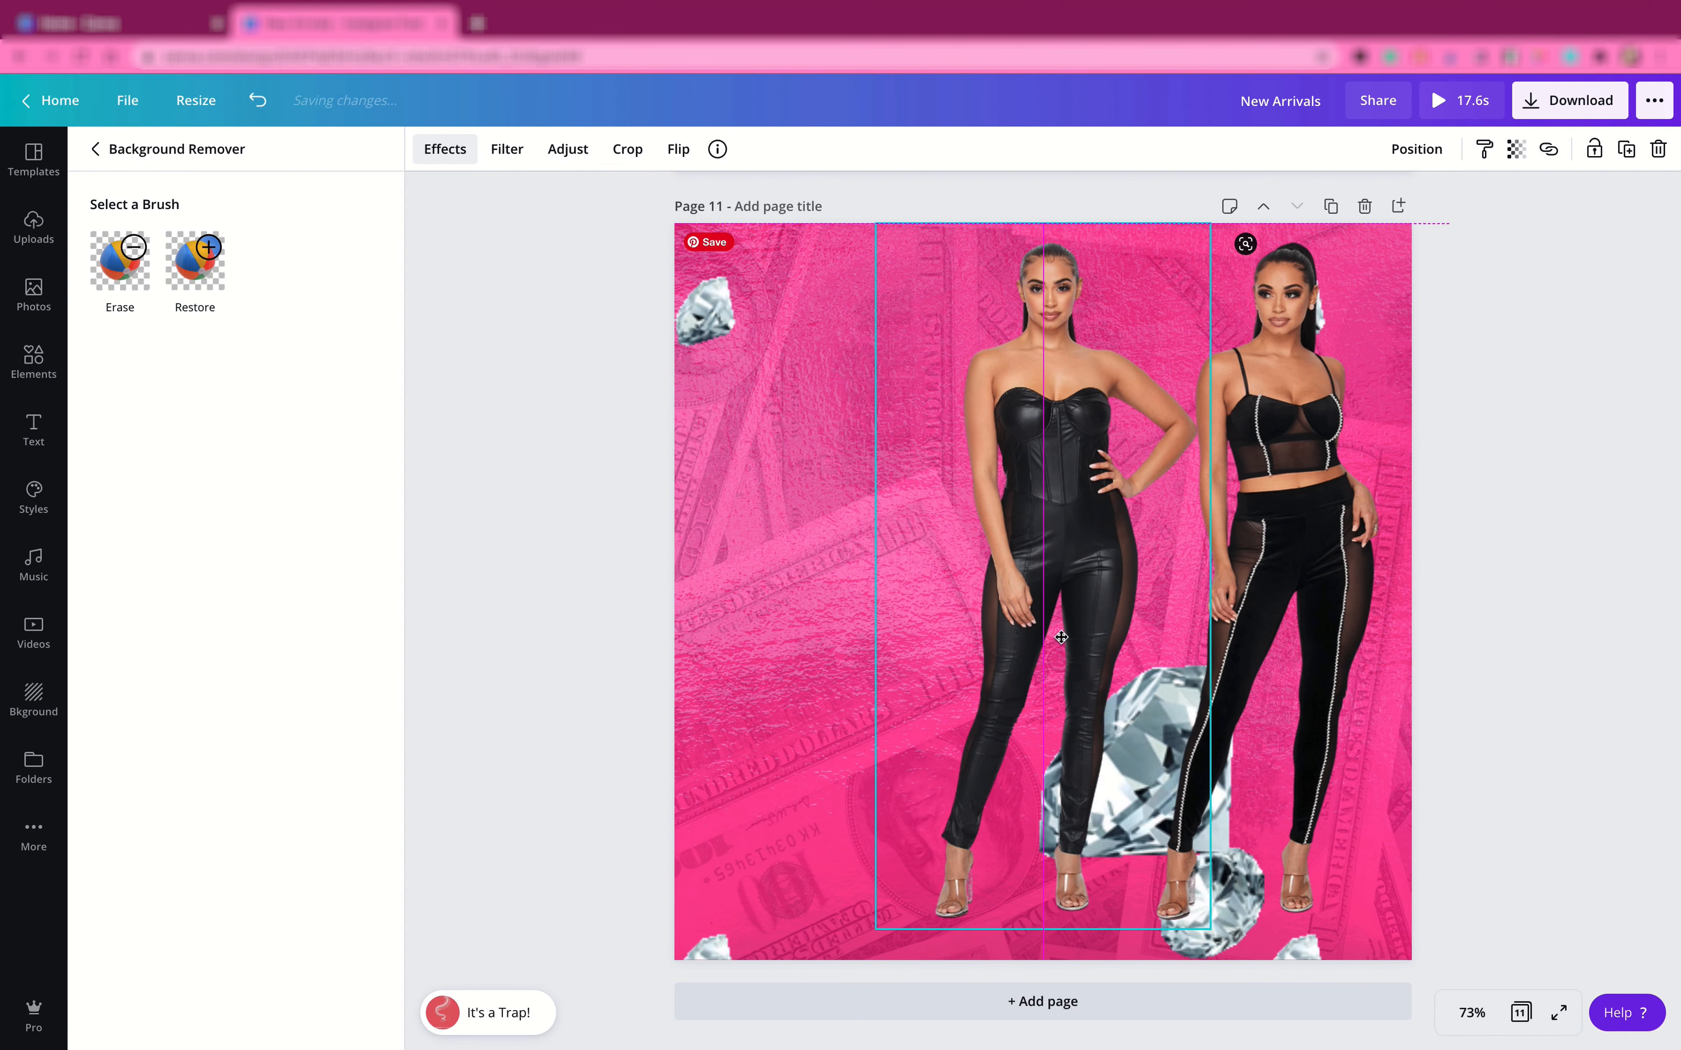
- Duplicate the crop-top model cutout on page 11 and place the copy along the page's left side, level with the other two
left_click(1314, 499)
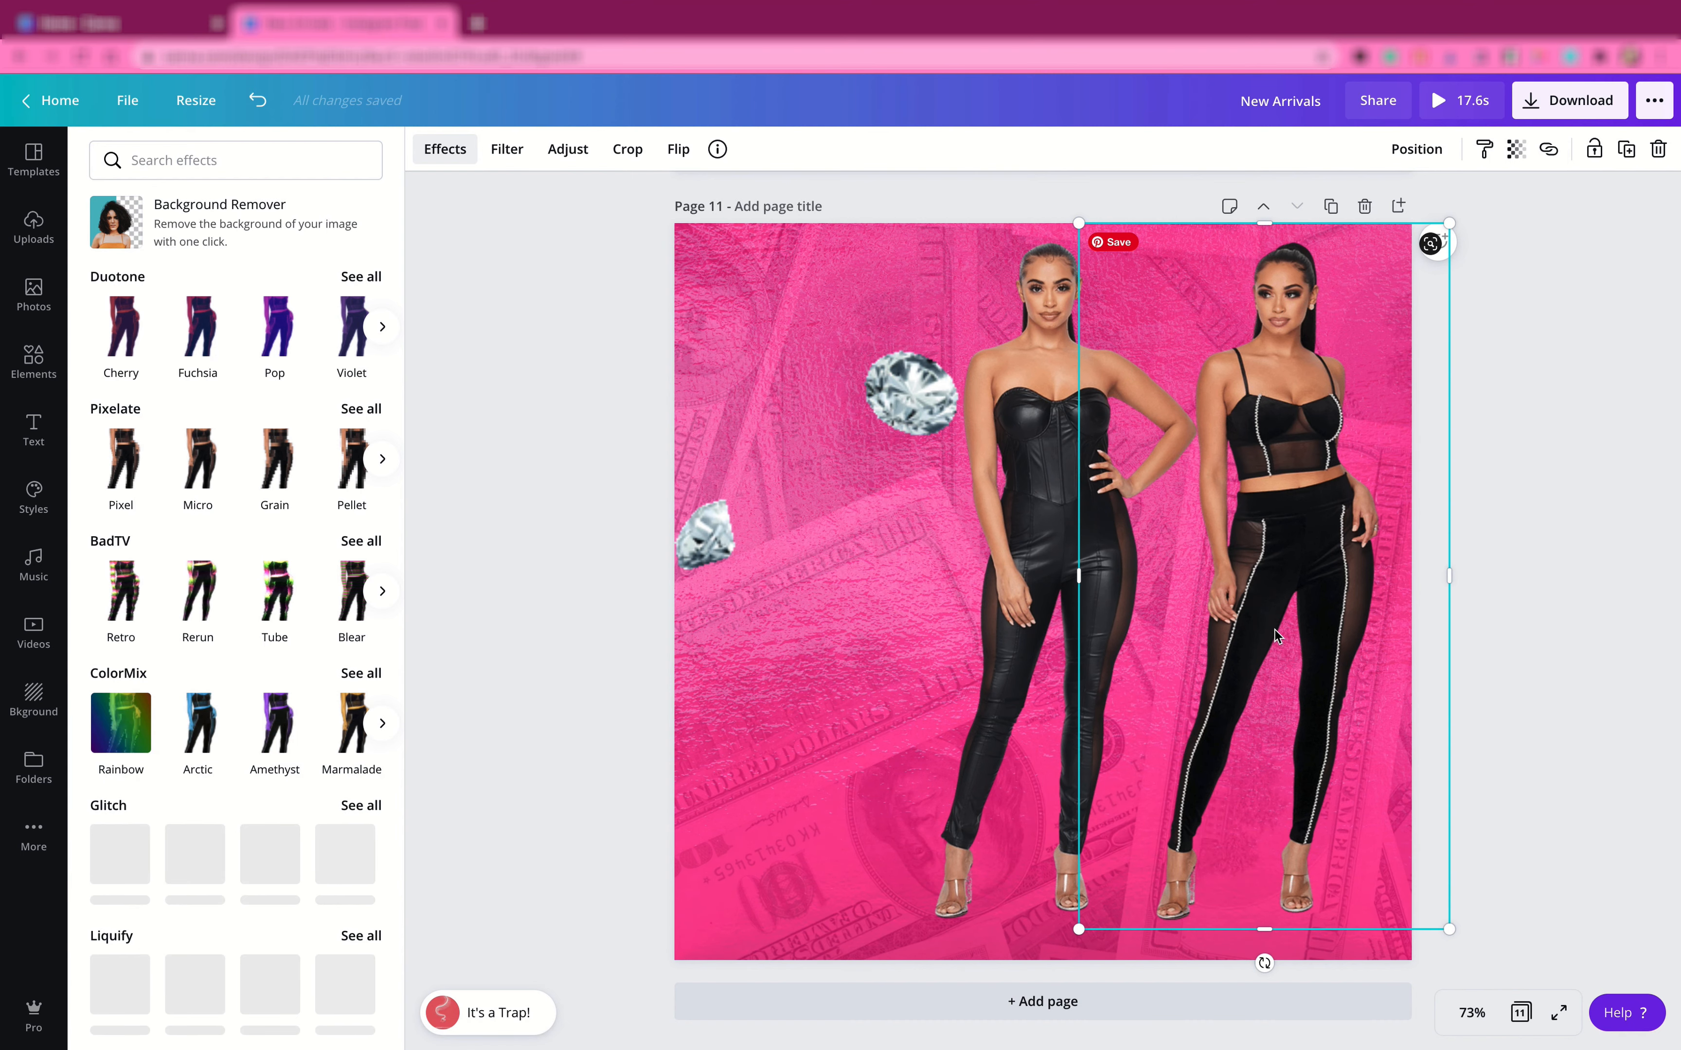
key("ctrl+d")
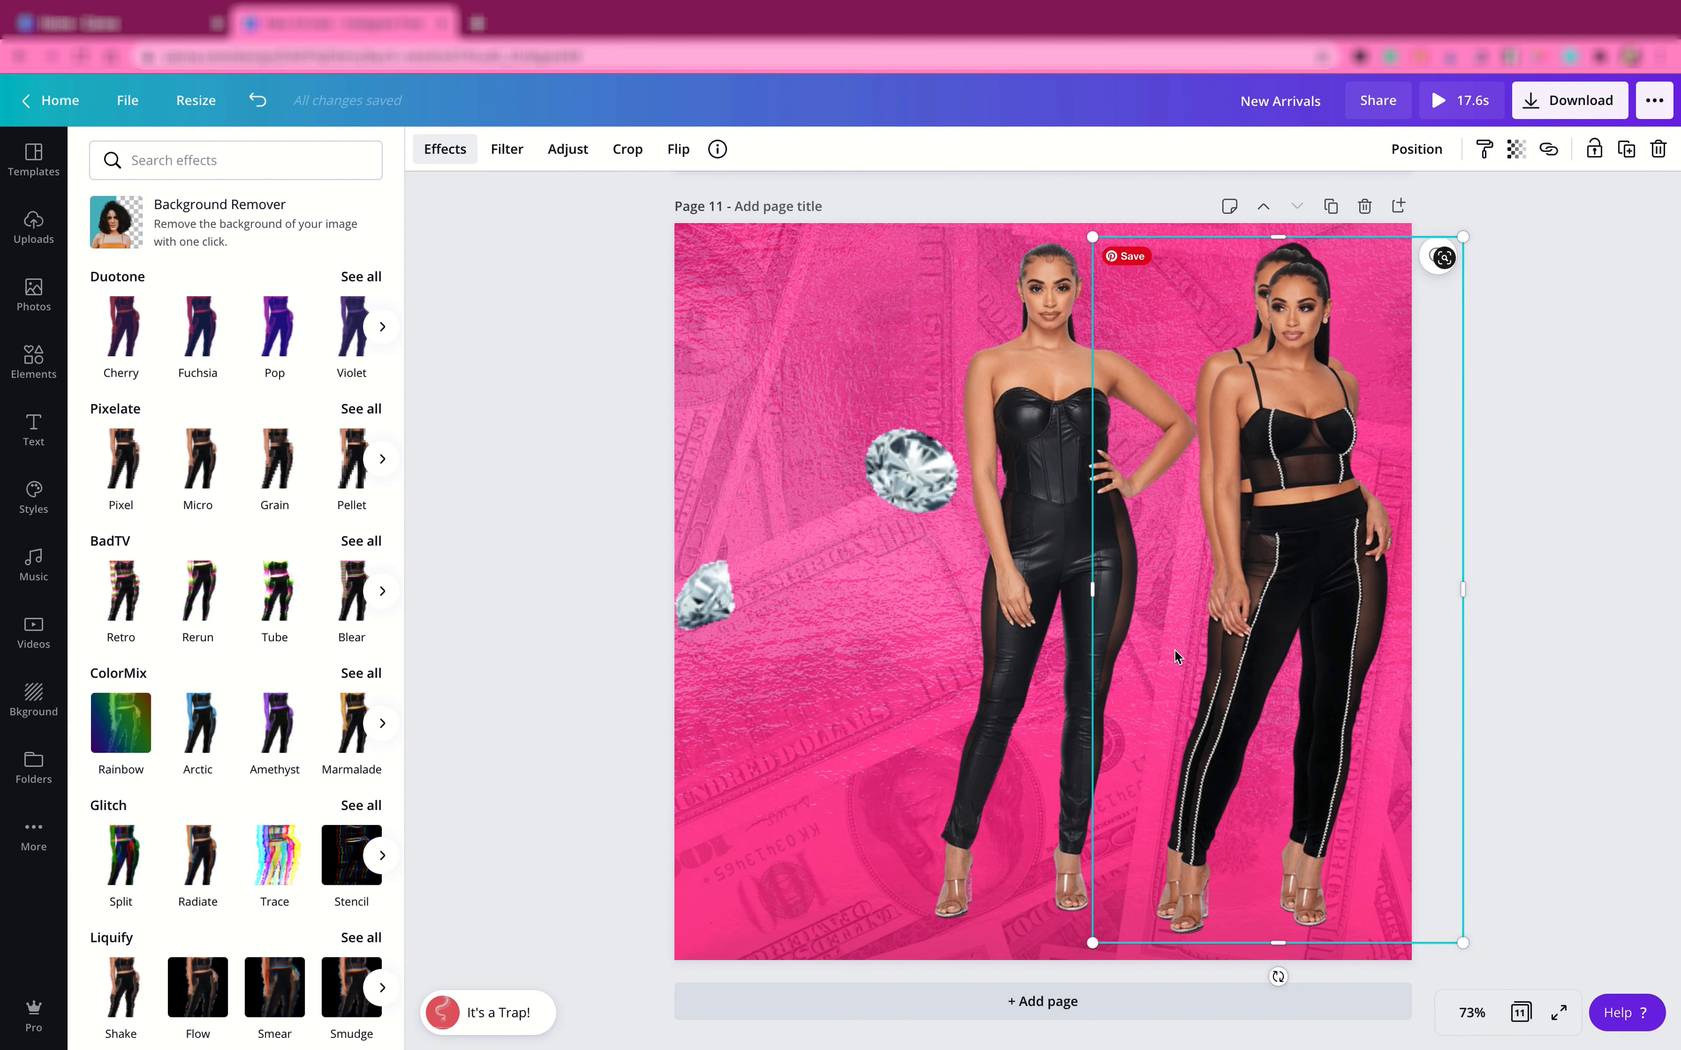
left_click_drag(1286, 634, 835, 618)
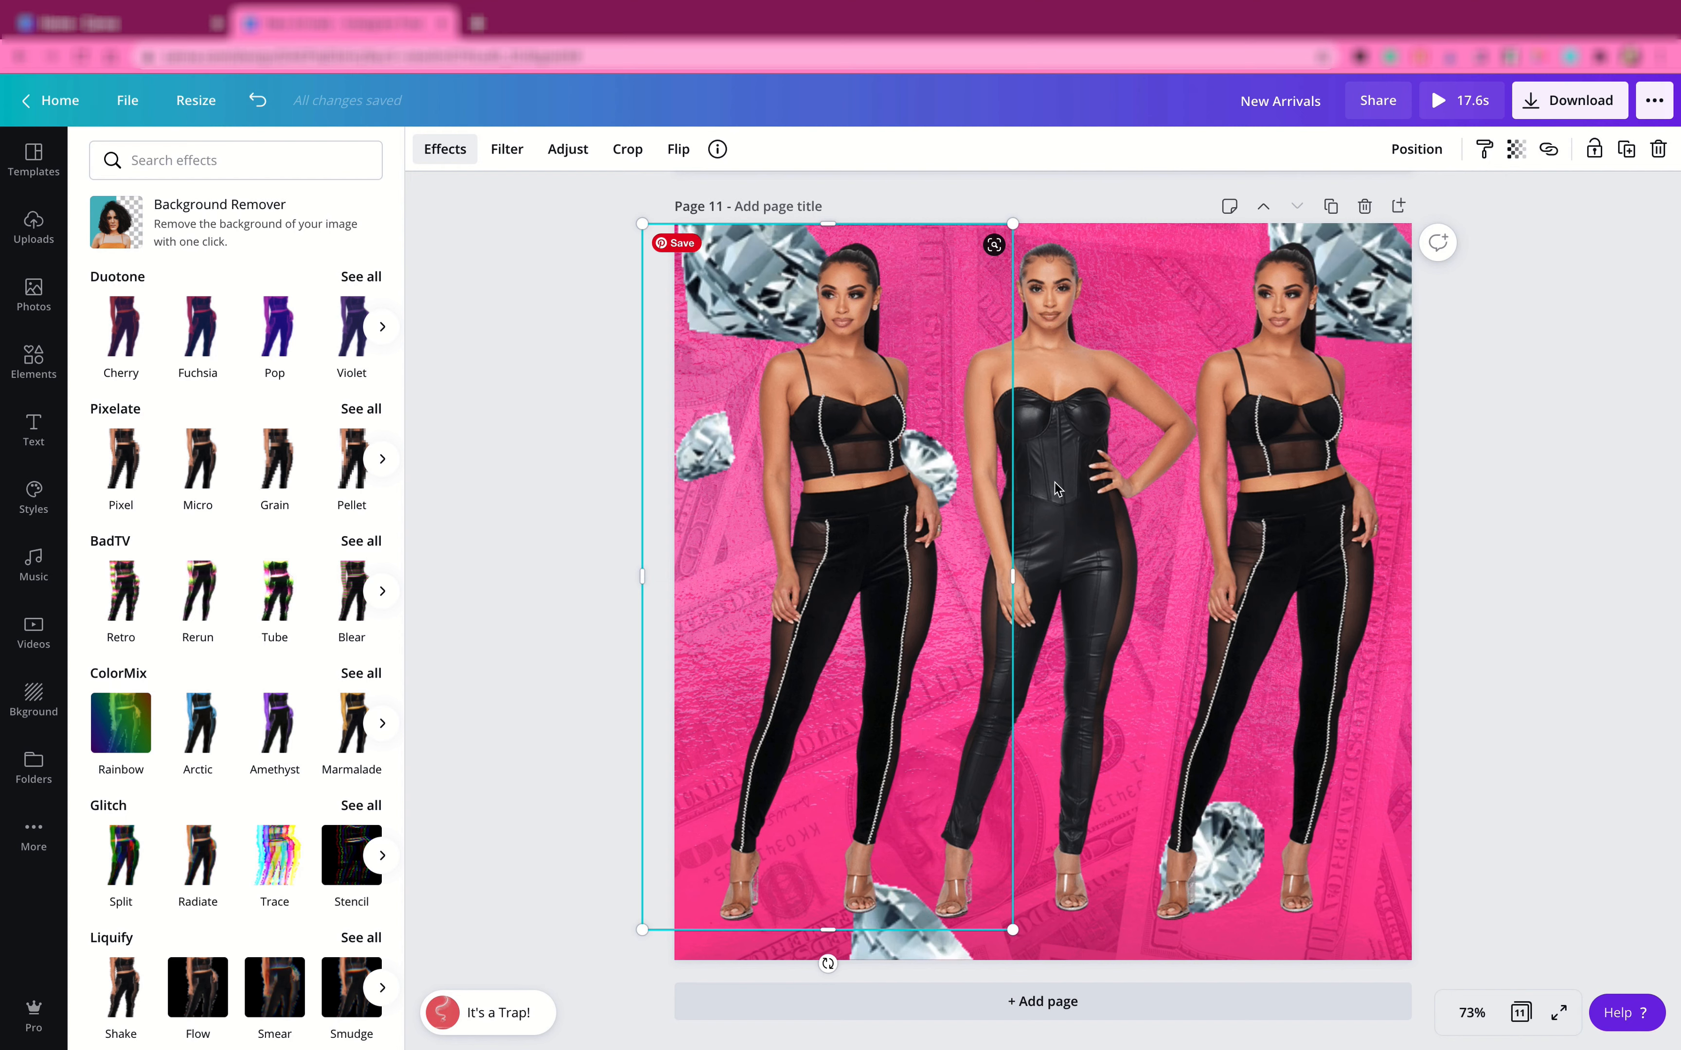
- Group the three model cutouts on page 11 to send them backward behind the falling diamonds, and ungroup them
left_click(1072, 481, "shift")
left_click(1256, 457, "shift")
left_click(1402, 154)
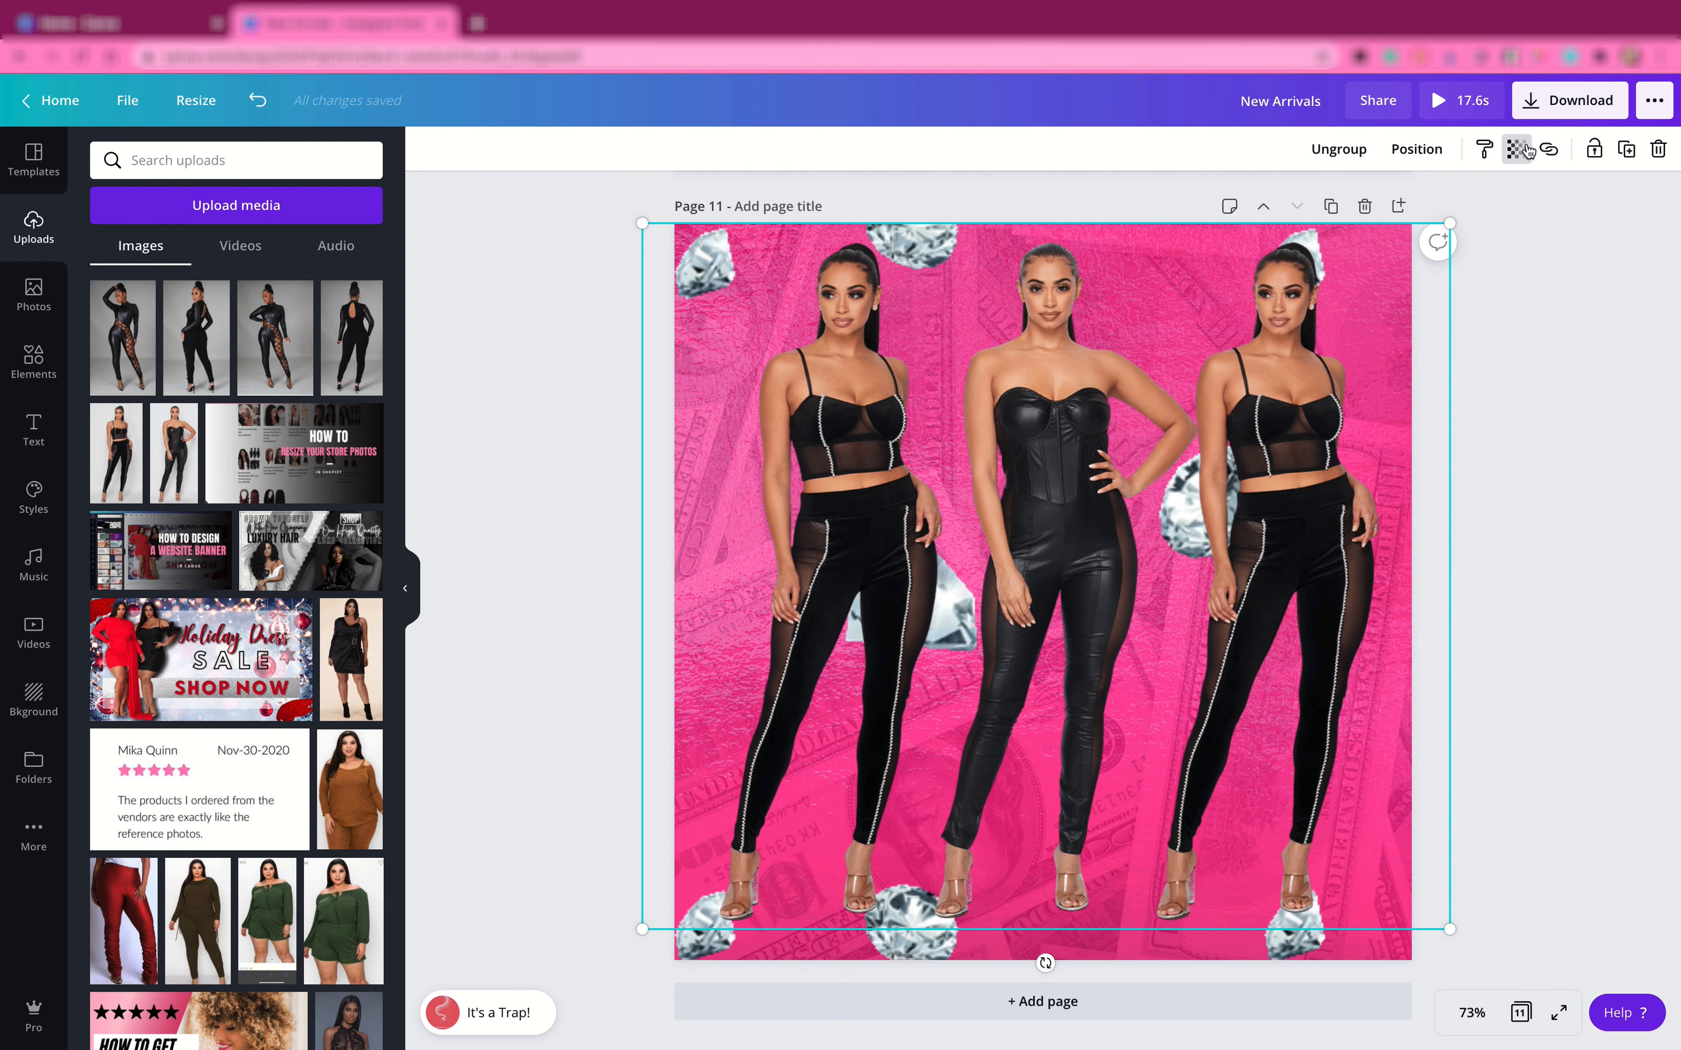
left_click(1413, 149)
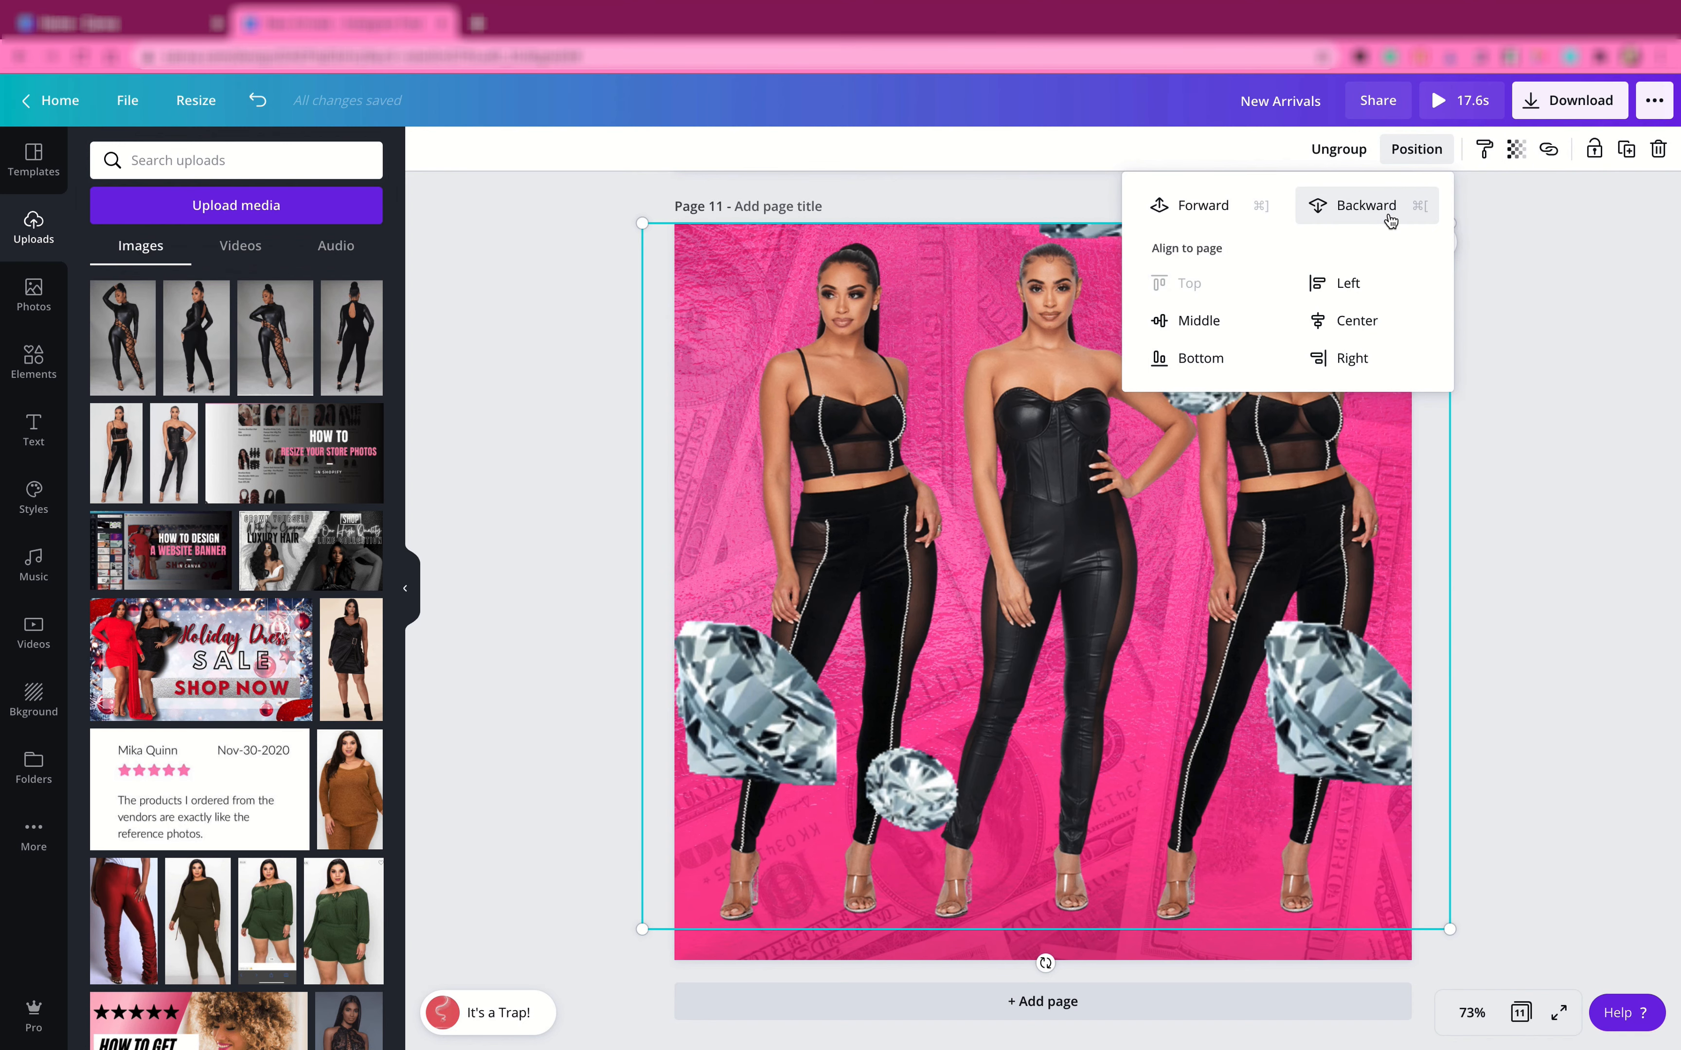
left_click(1312, 150)
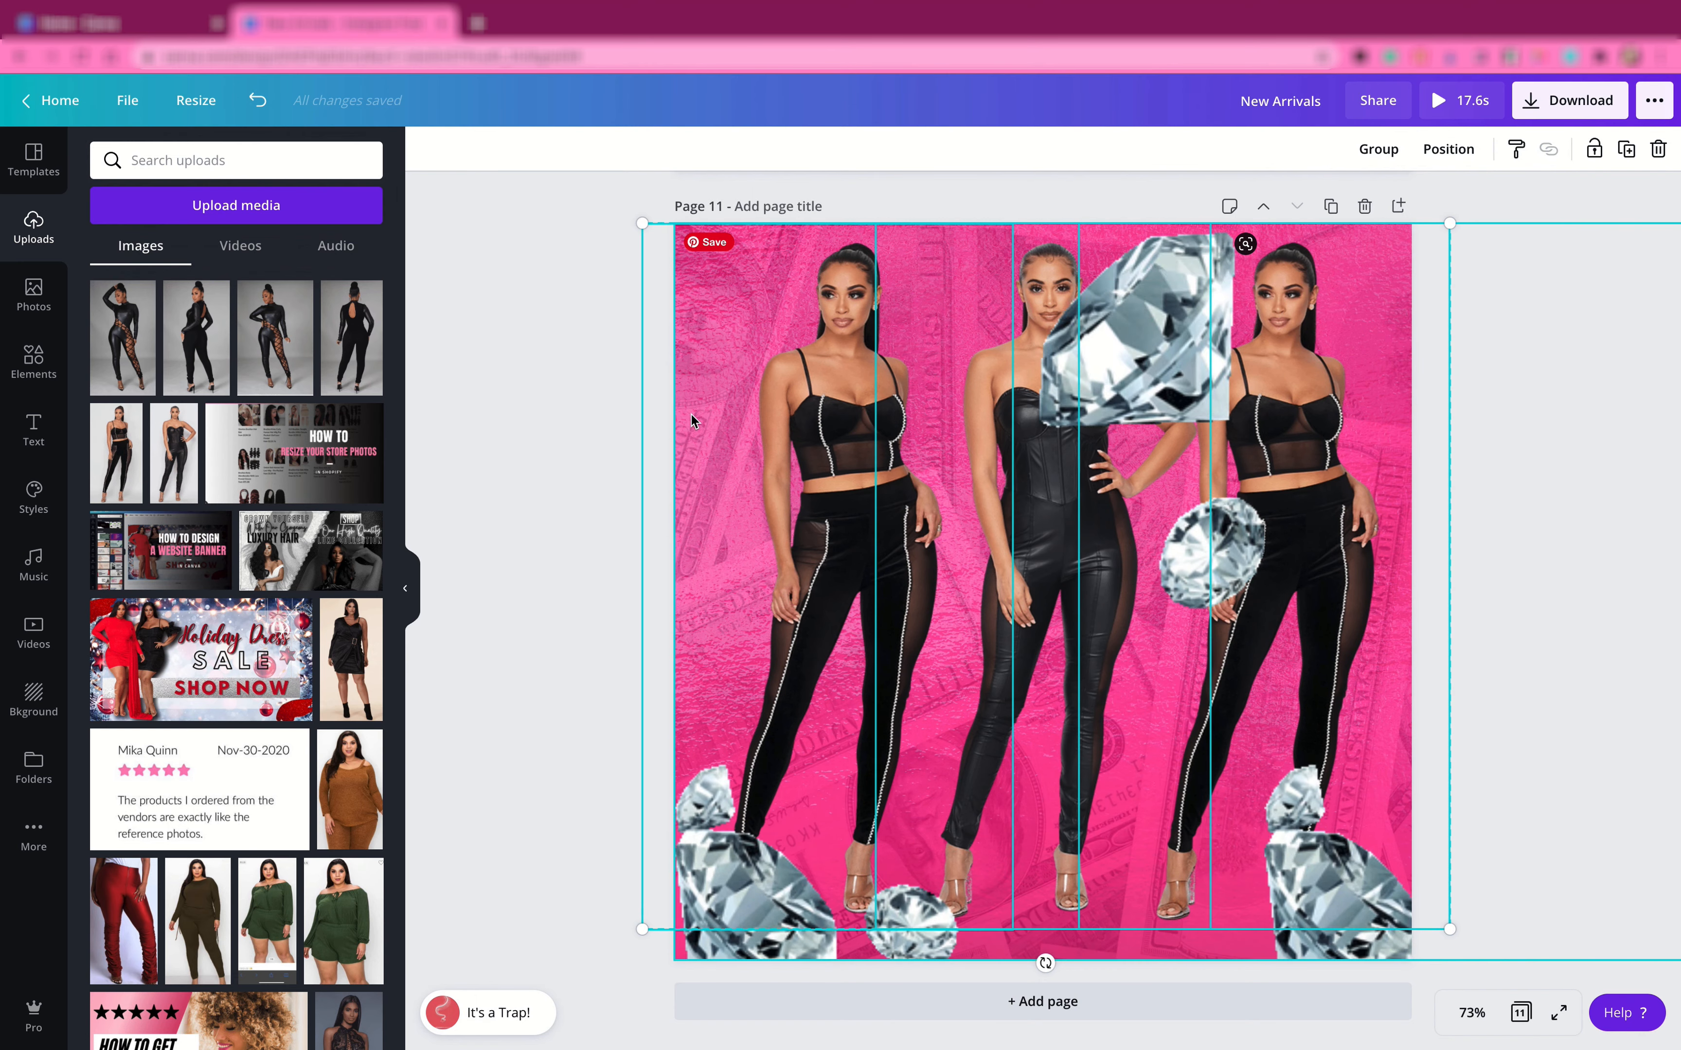
left_click(589, 474)
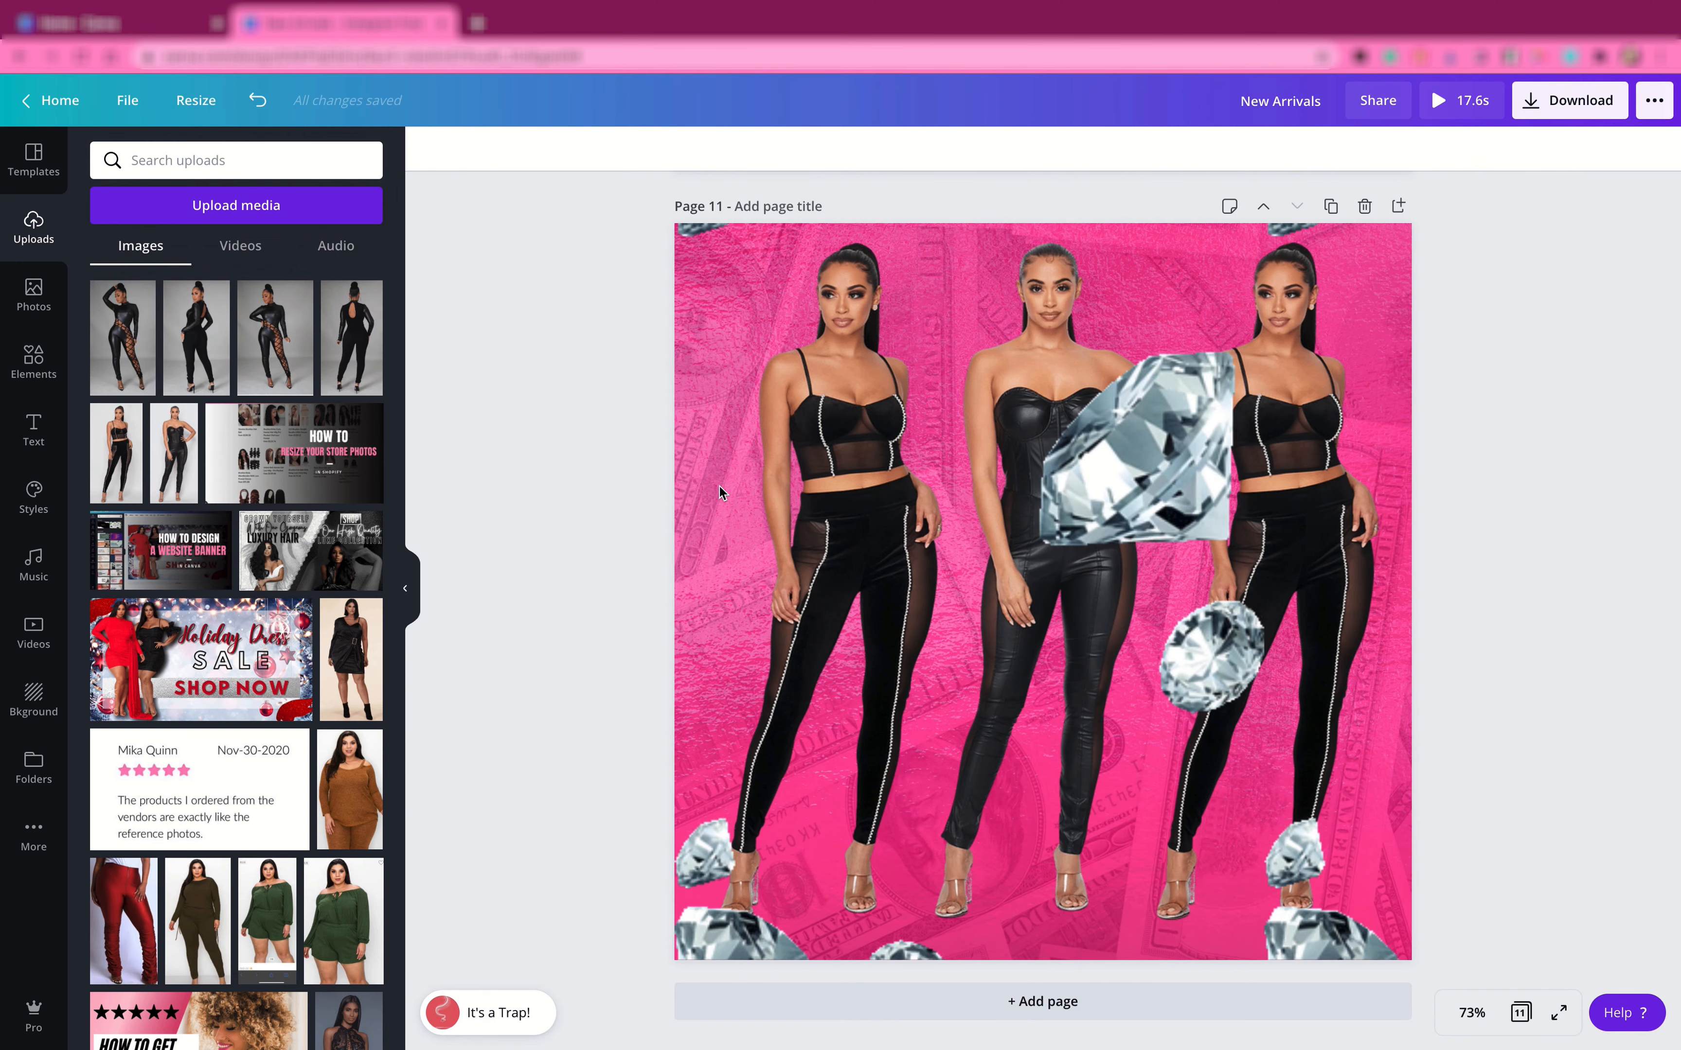
- Look back through the design from page 11 up to page 6, comparing the layering of diamonds and models
scroll(717, 645, "up", 3)
scroll(717, 645, "up", 10)
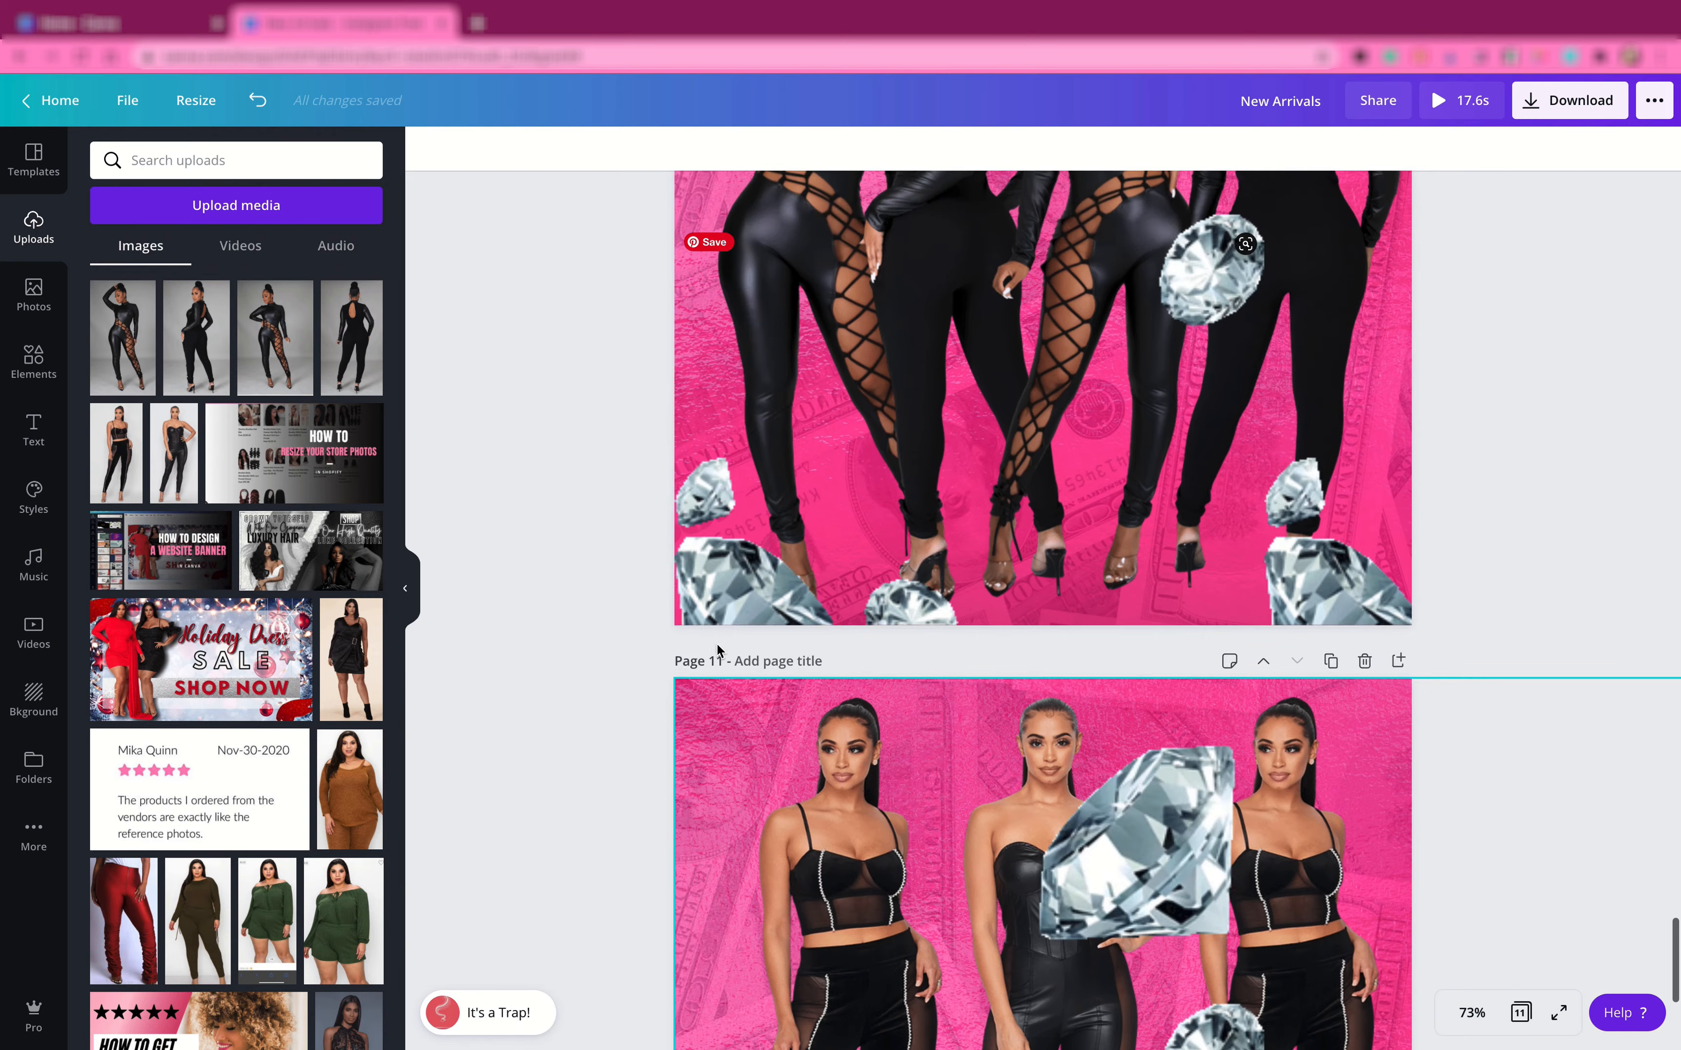
scroll(719, 651, "up", 20)
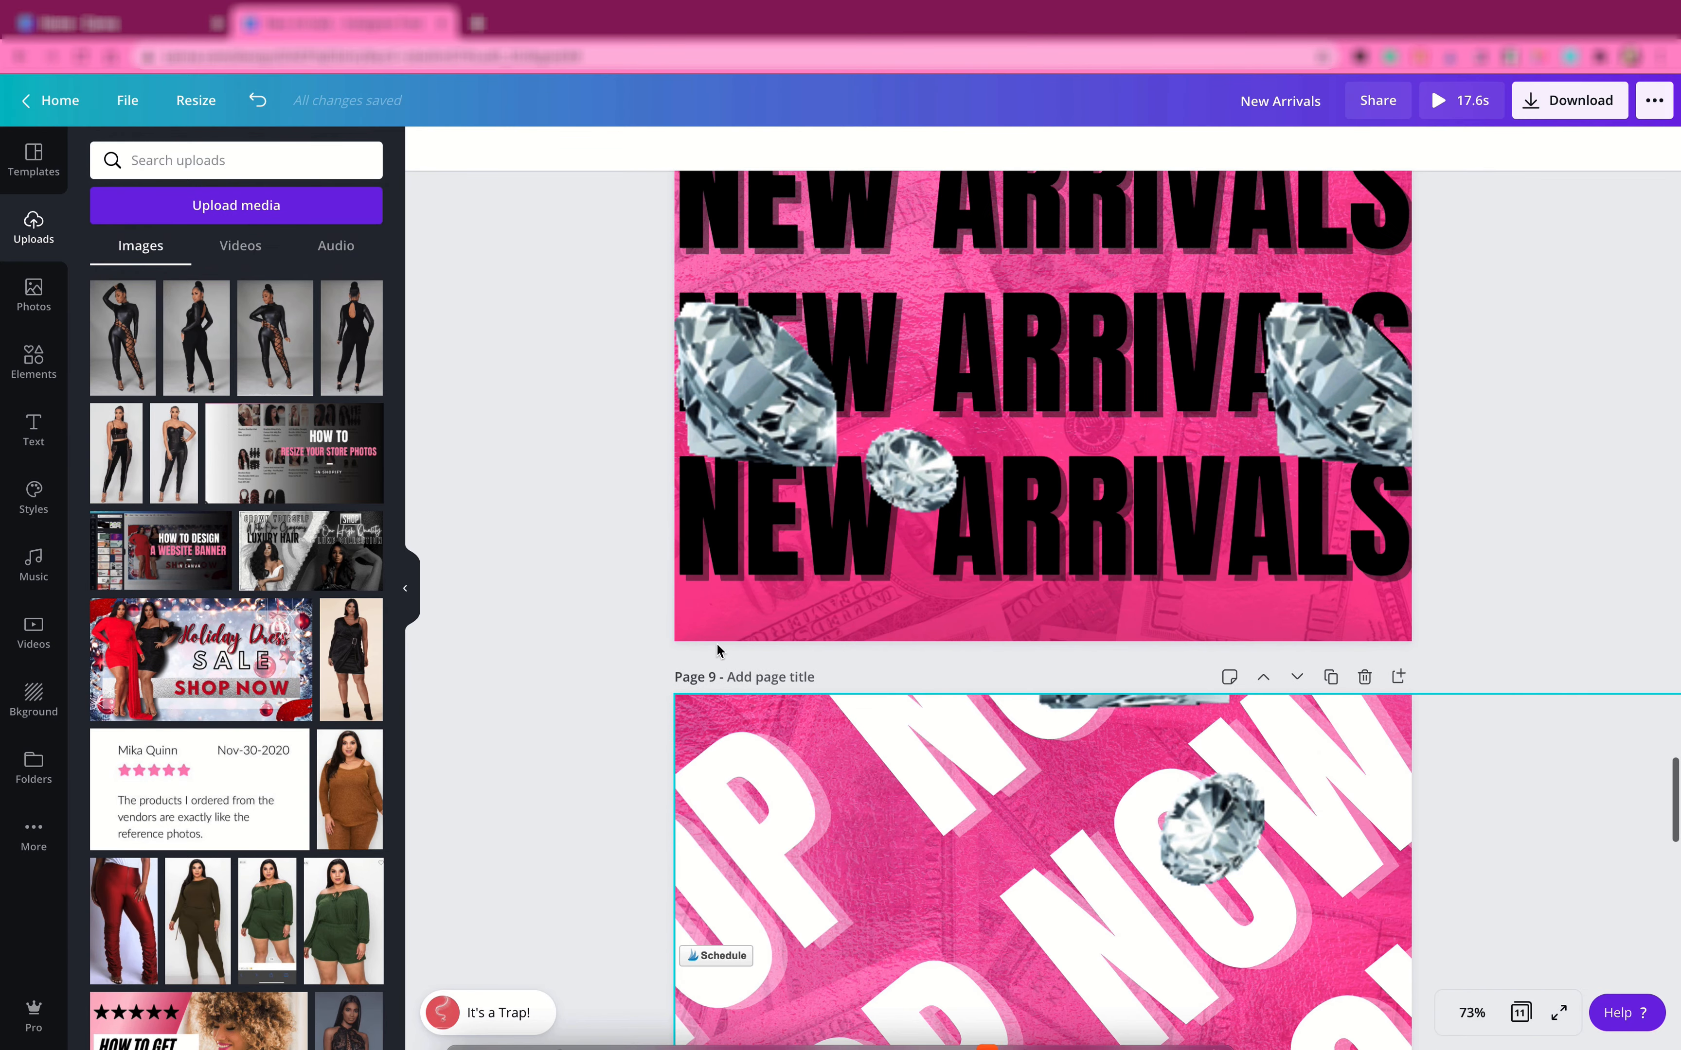
scroll(716, 647, "up", 20)
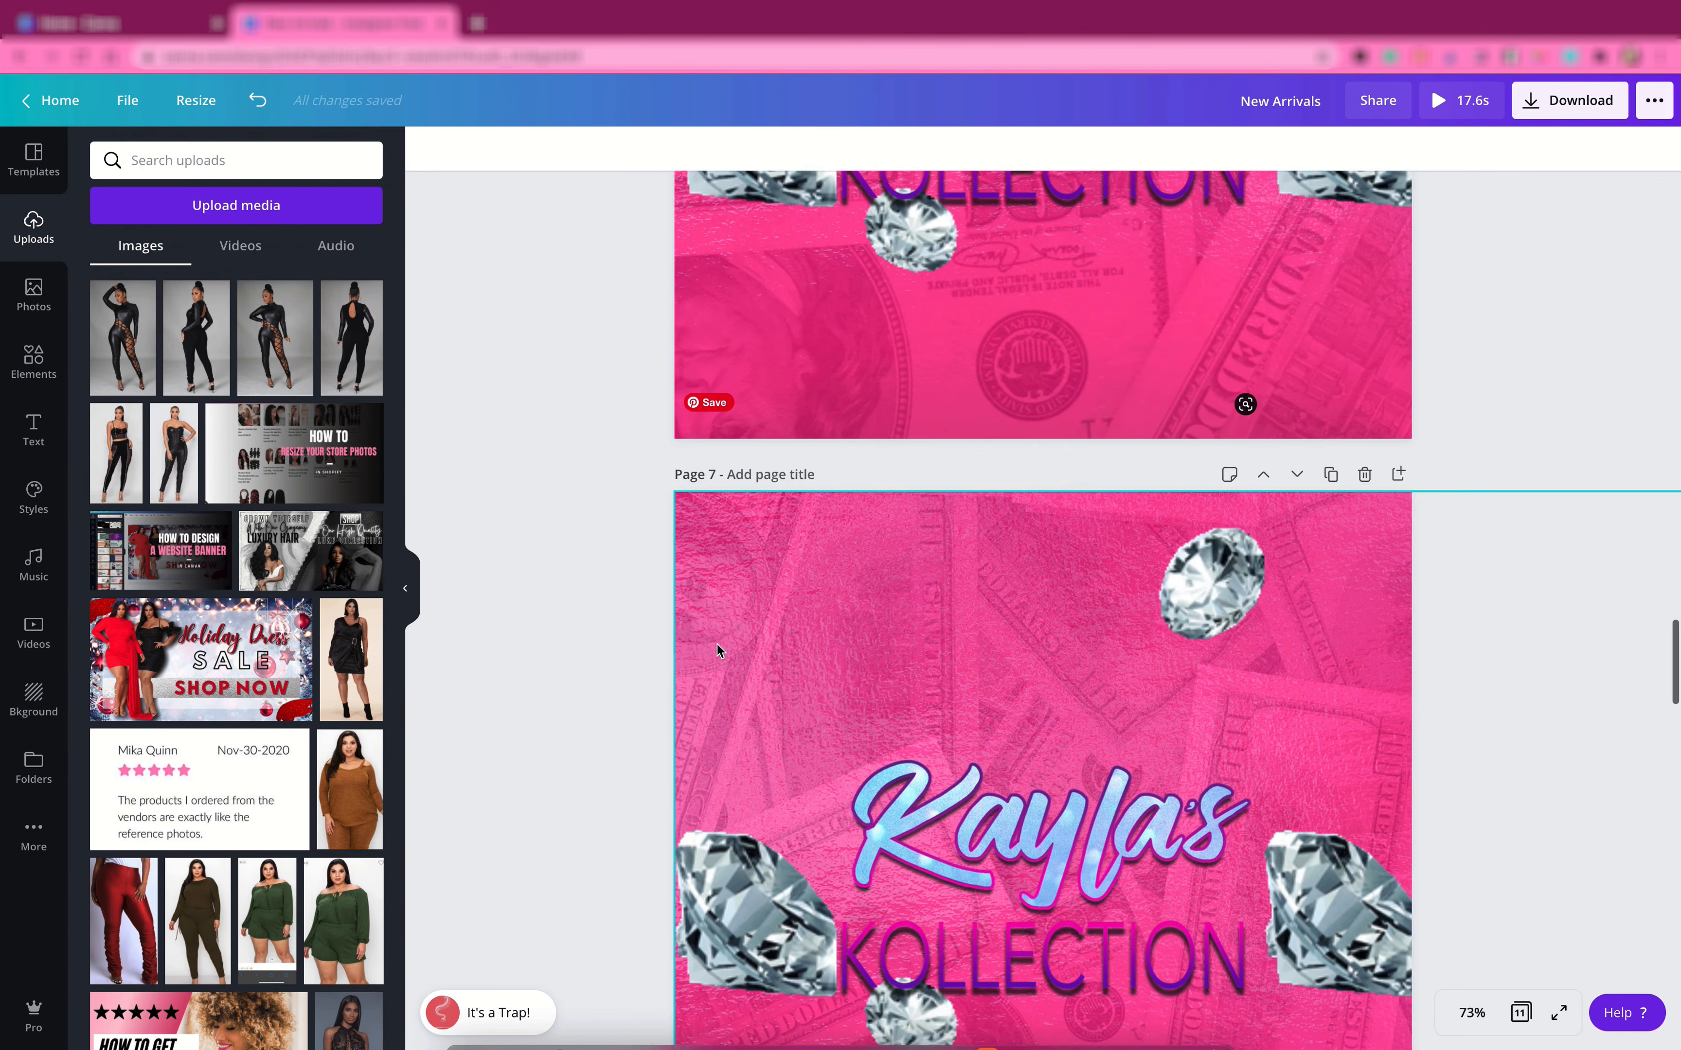
scroll(717, 645, "down", 20)
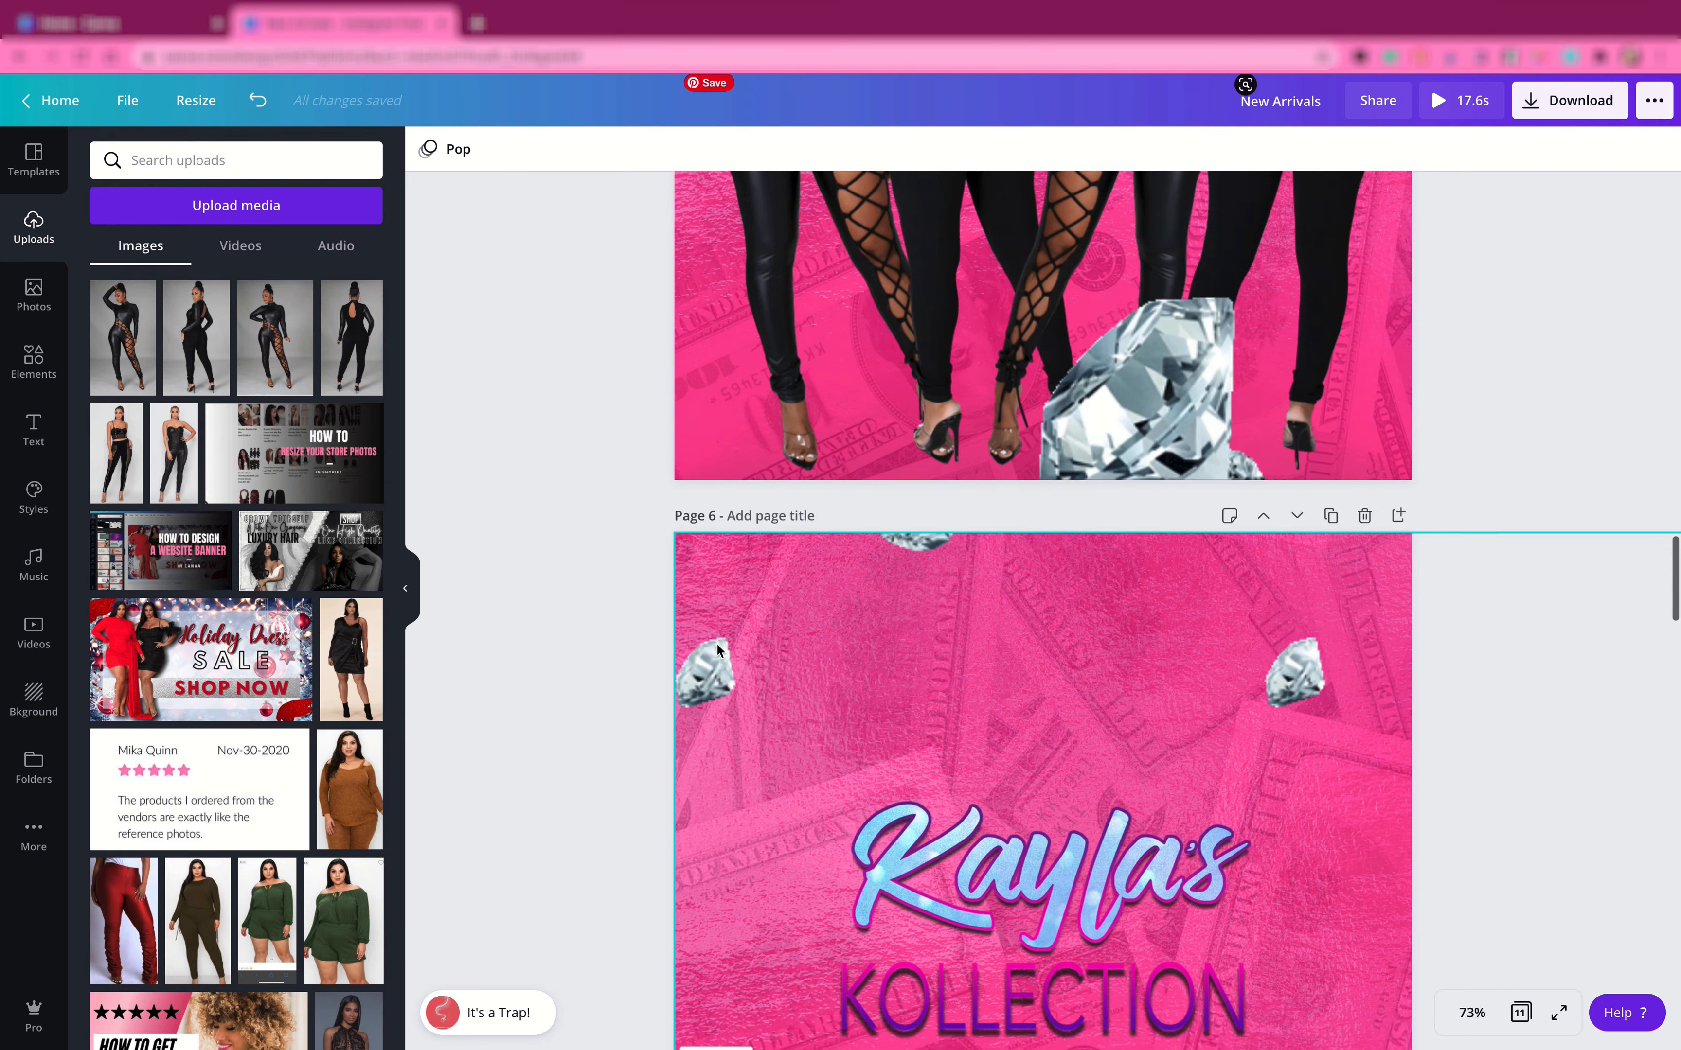
scroll(715, 642, "down", 12)
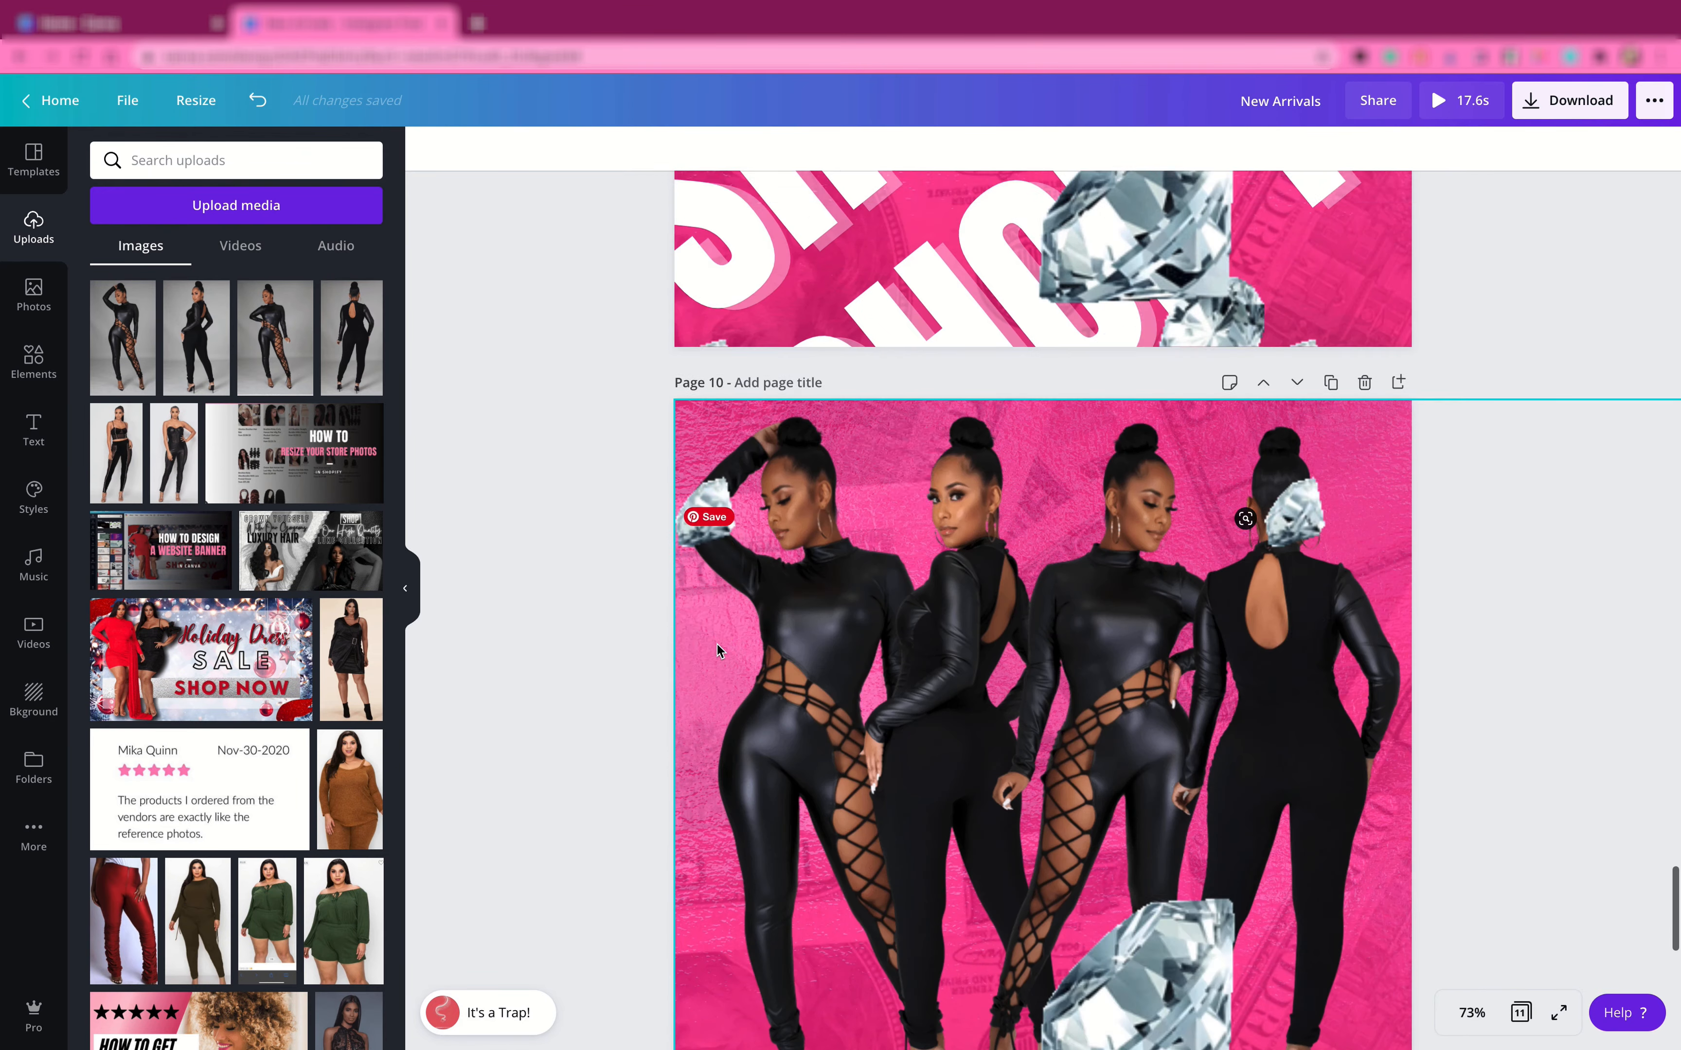
scroll(557, 744, "down", 7)
scroll(557, 744, "down", 5)
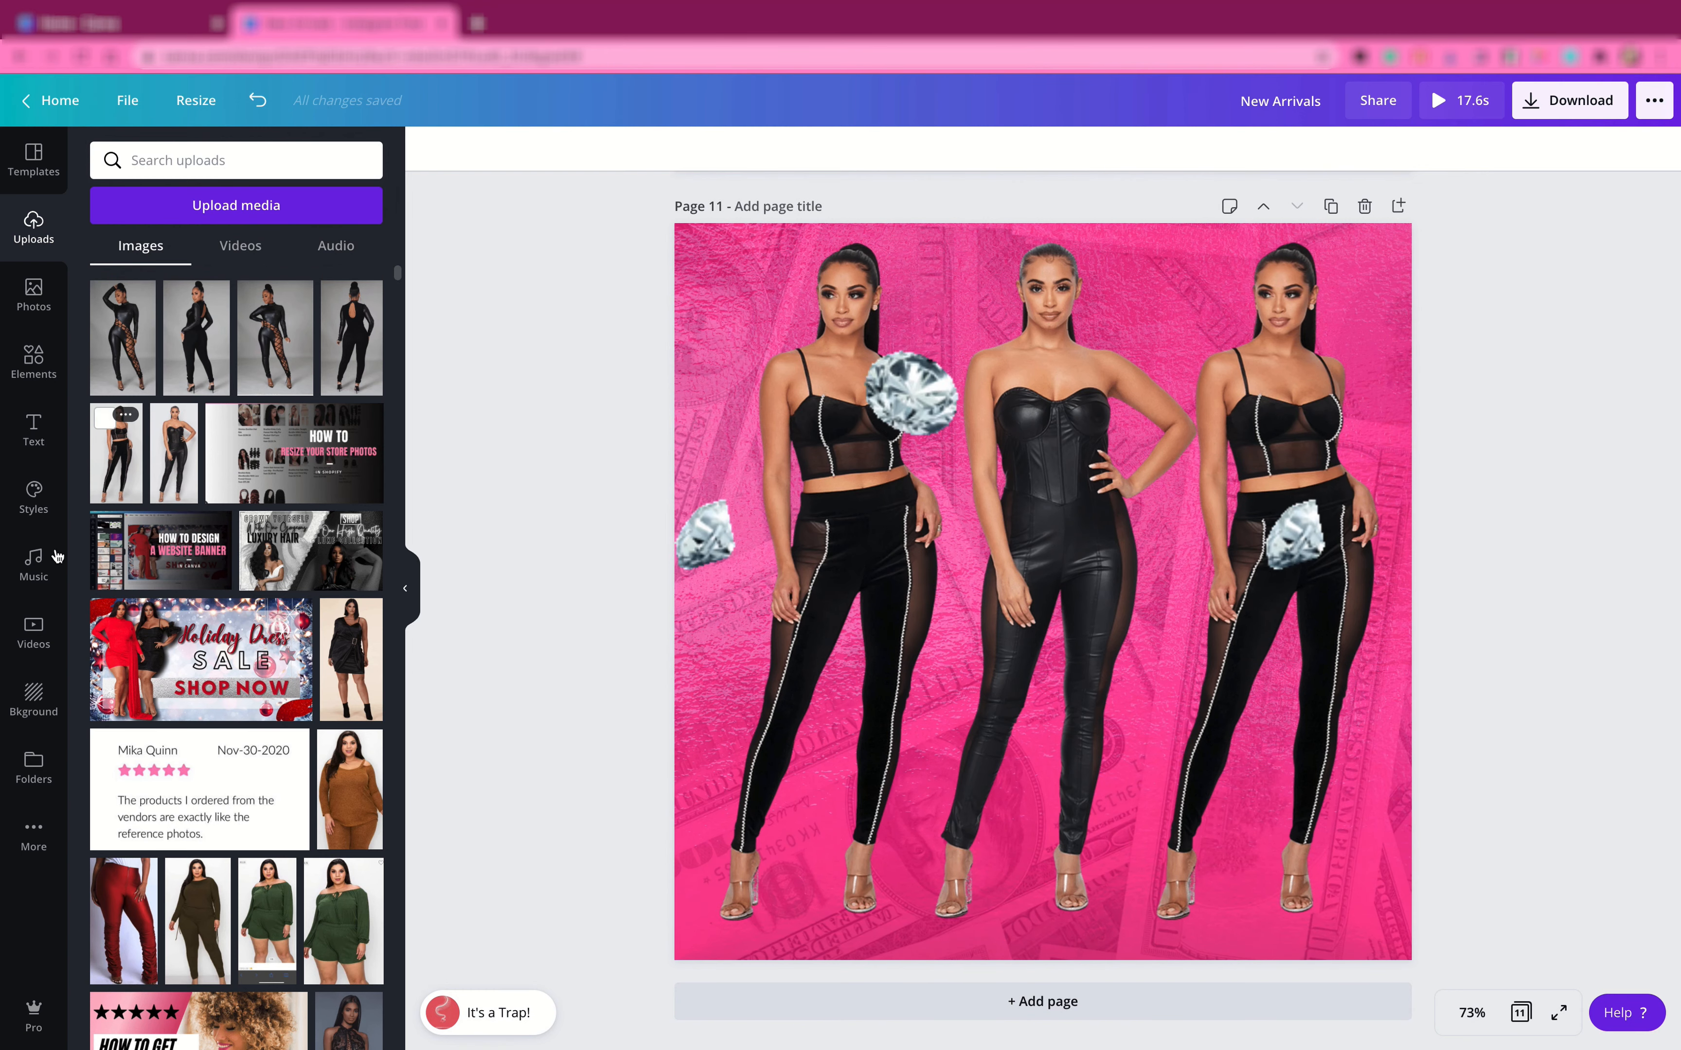
- Search the music library for "trap" and preview the track It's a Trap!
left_click(39, 578)
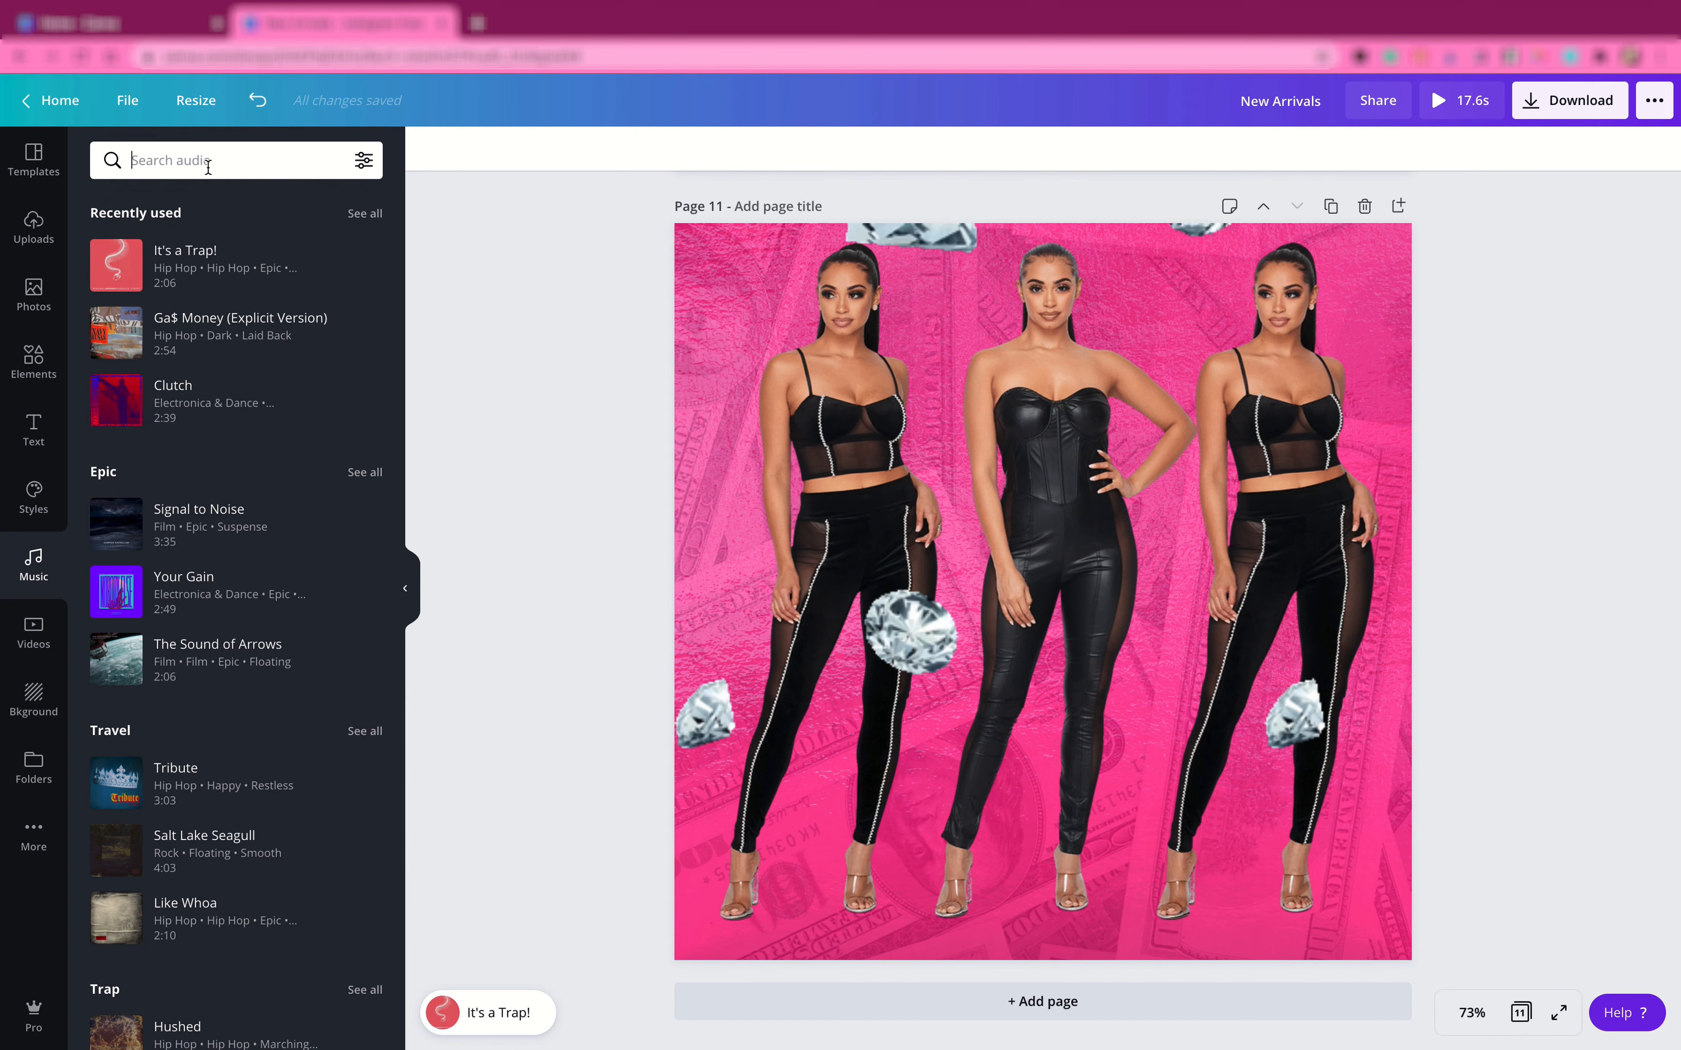
type("trap")
key("Return")
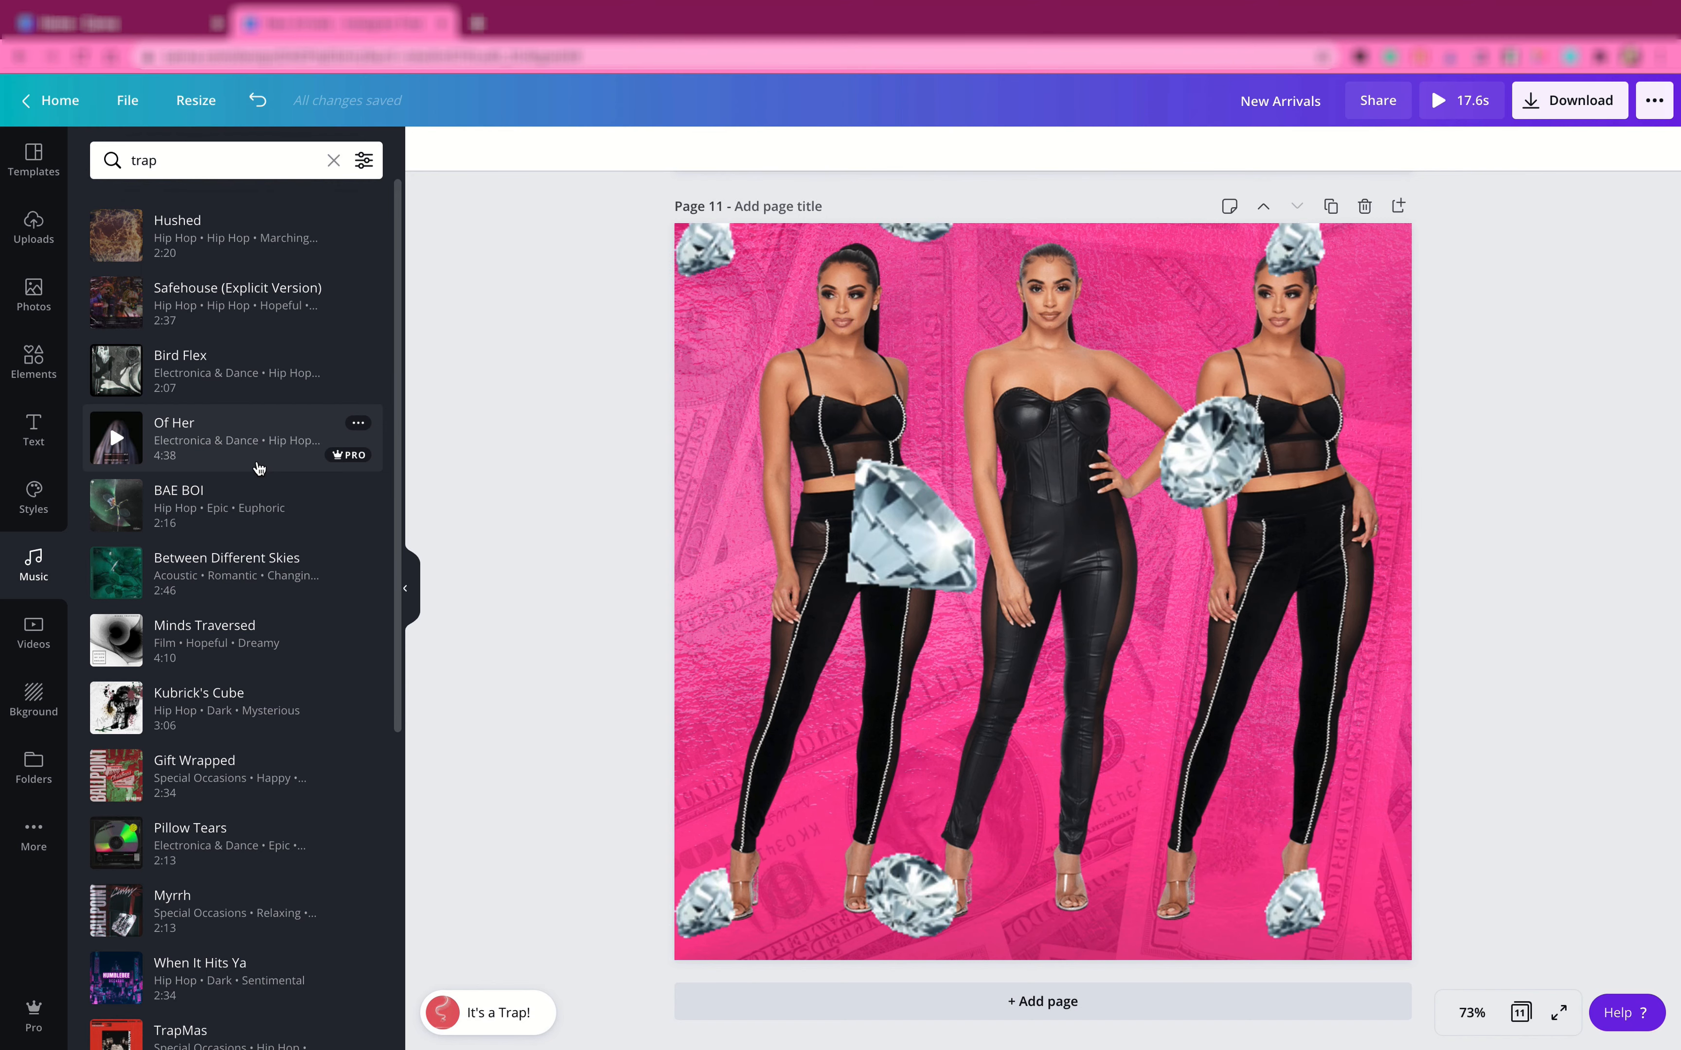
scroll(260, 469, "down", 3)
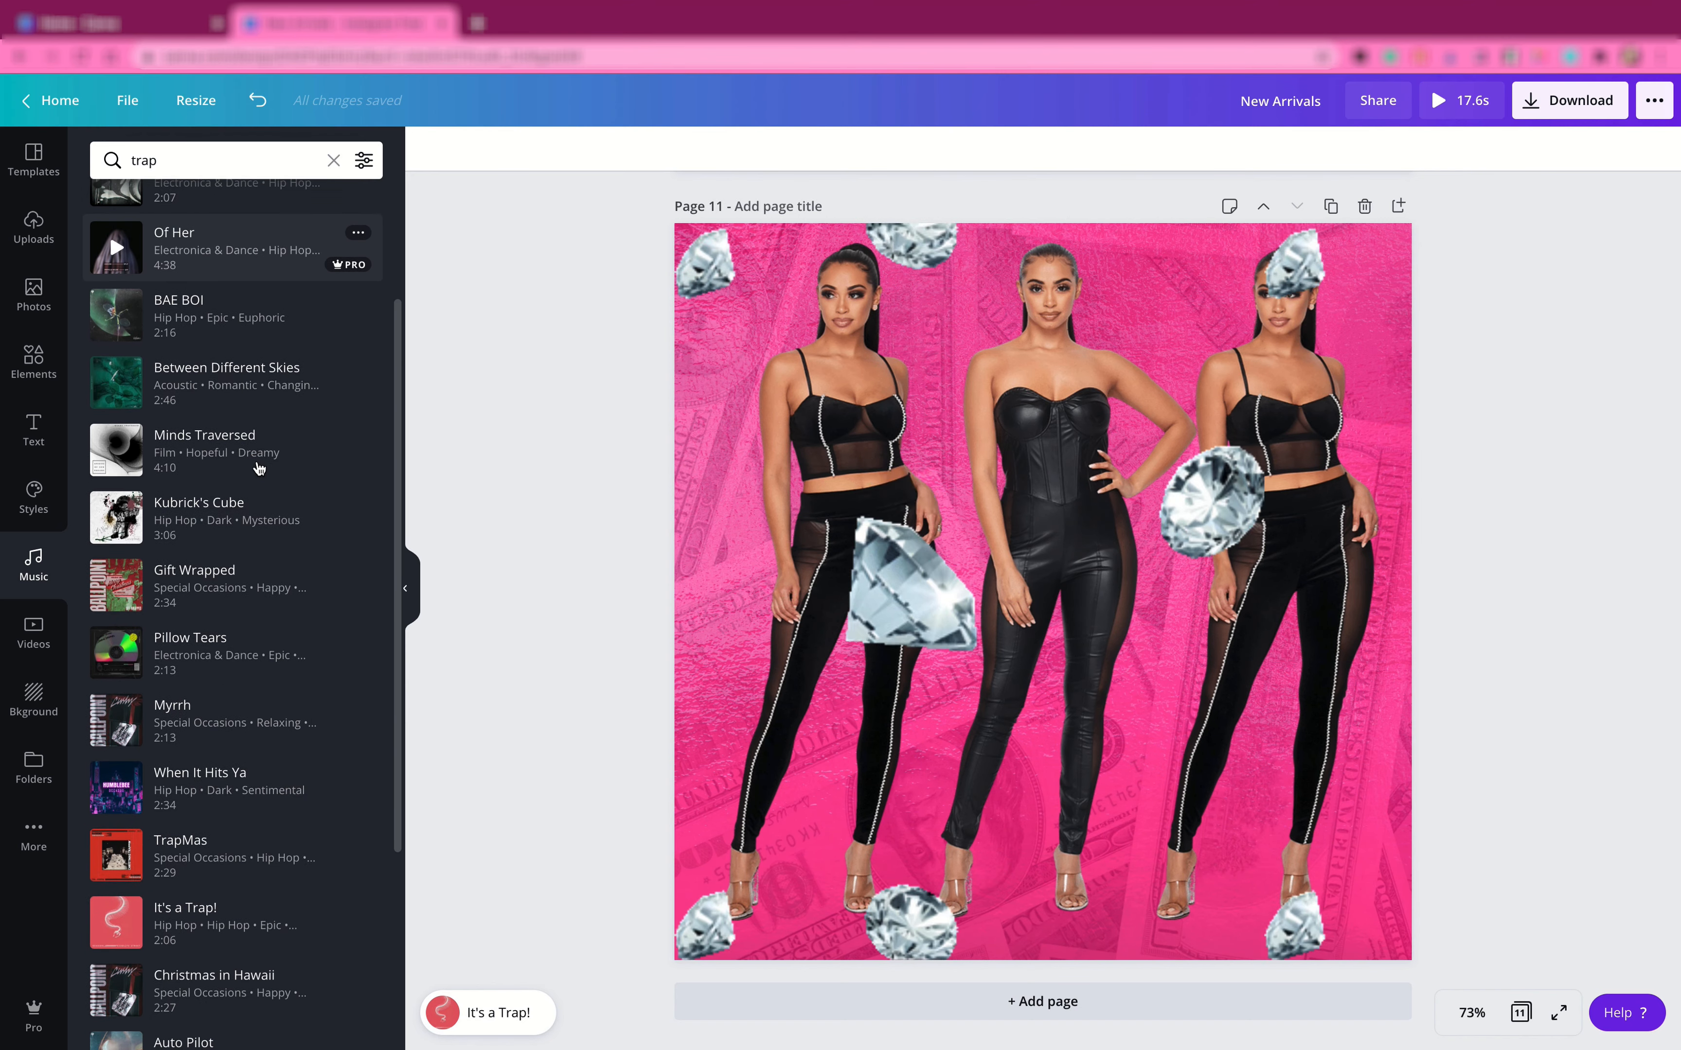
scroll(259, 469, "down", 2)
scroll(258, 467, "down", 1)
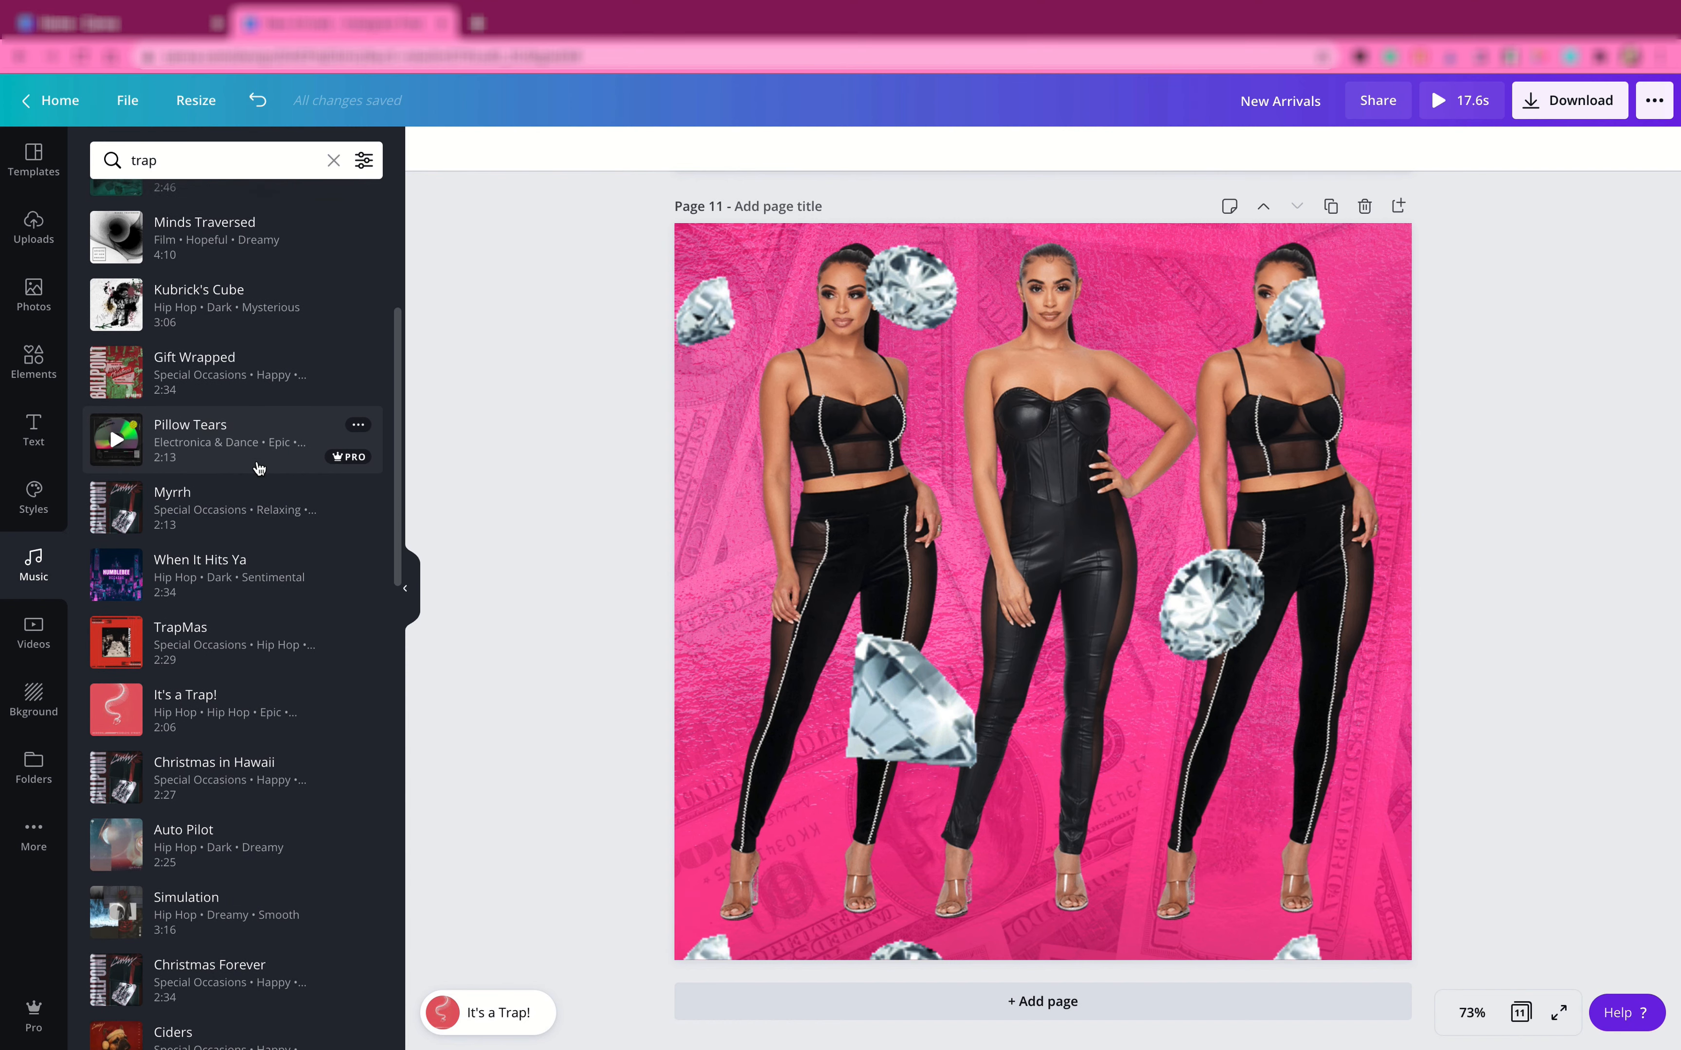
left_click(118, 707)
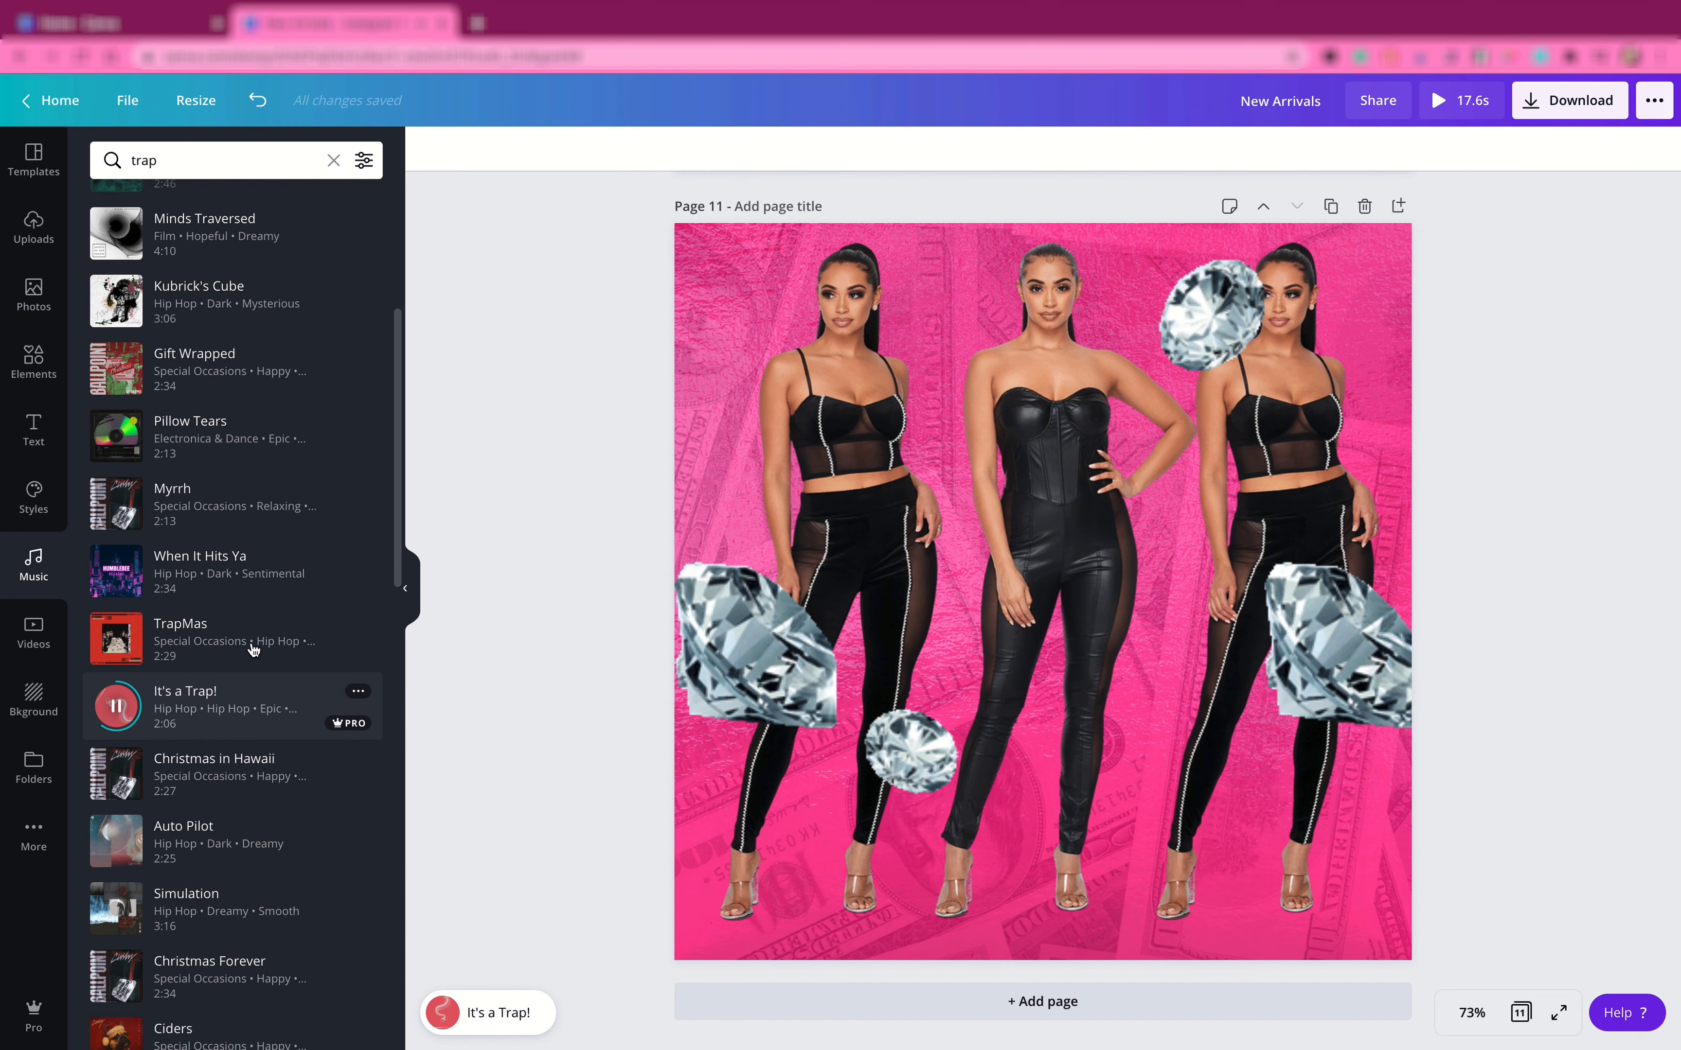
- Shift the design soundtrack's playing segment slightly further into It's a Trap!, after auditioning parts nearer the middle of the track
left_click_drag(488, 1020, 488, 1020)
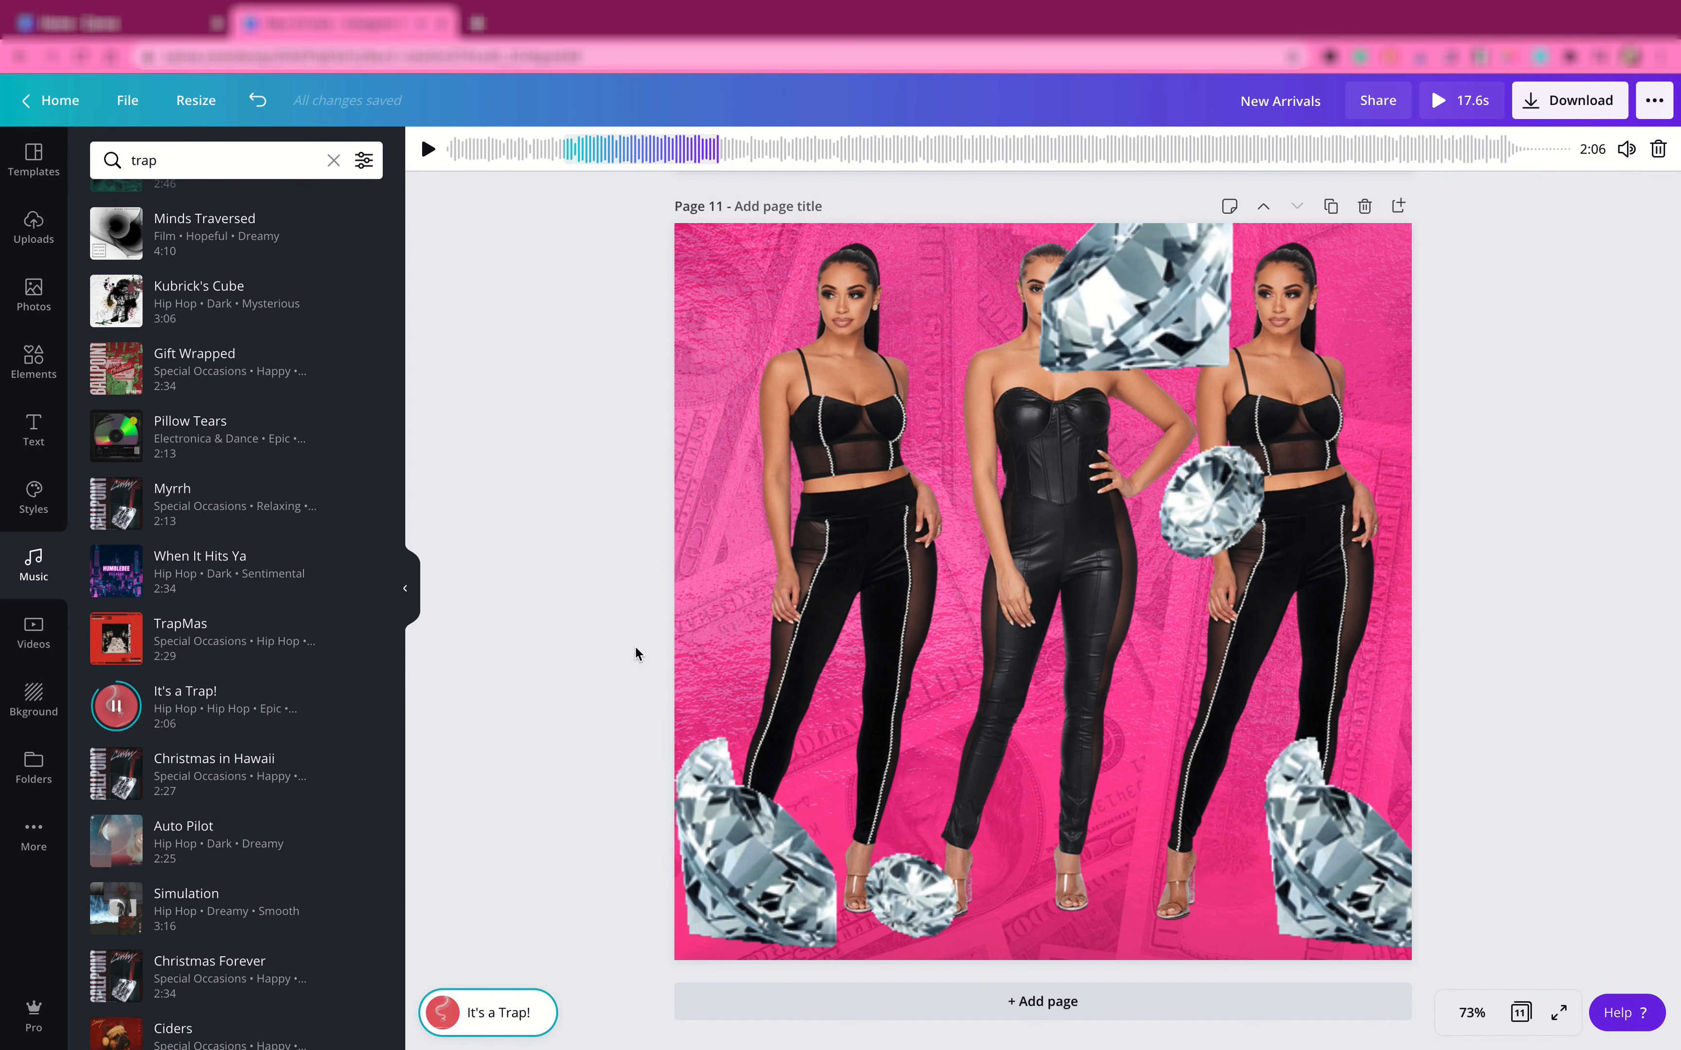
left_click(428, 151)
left_click(428, 150)
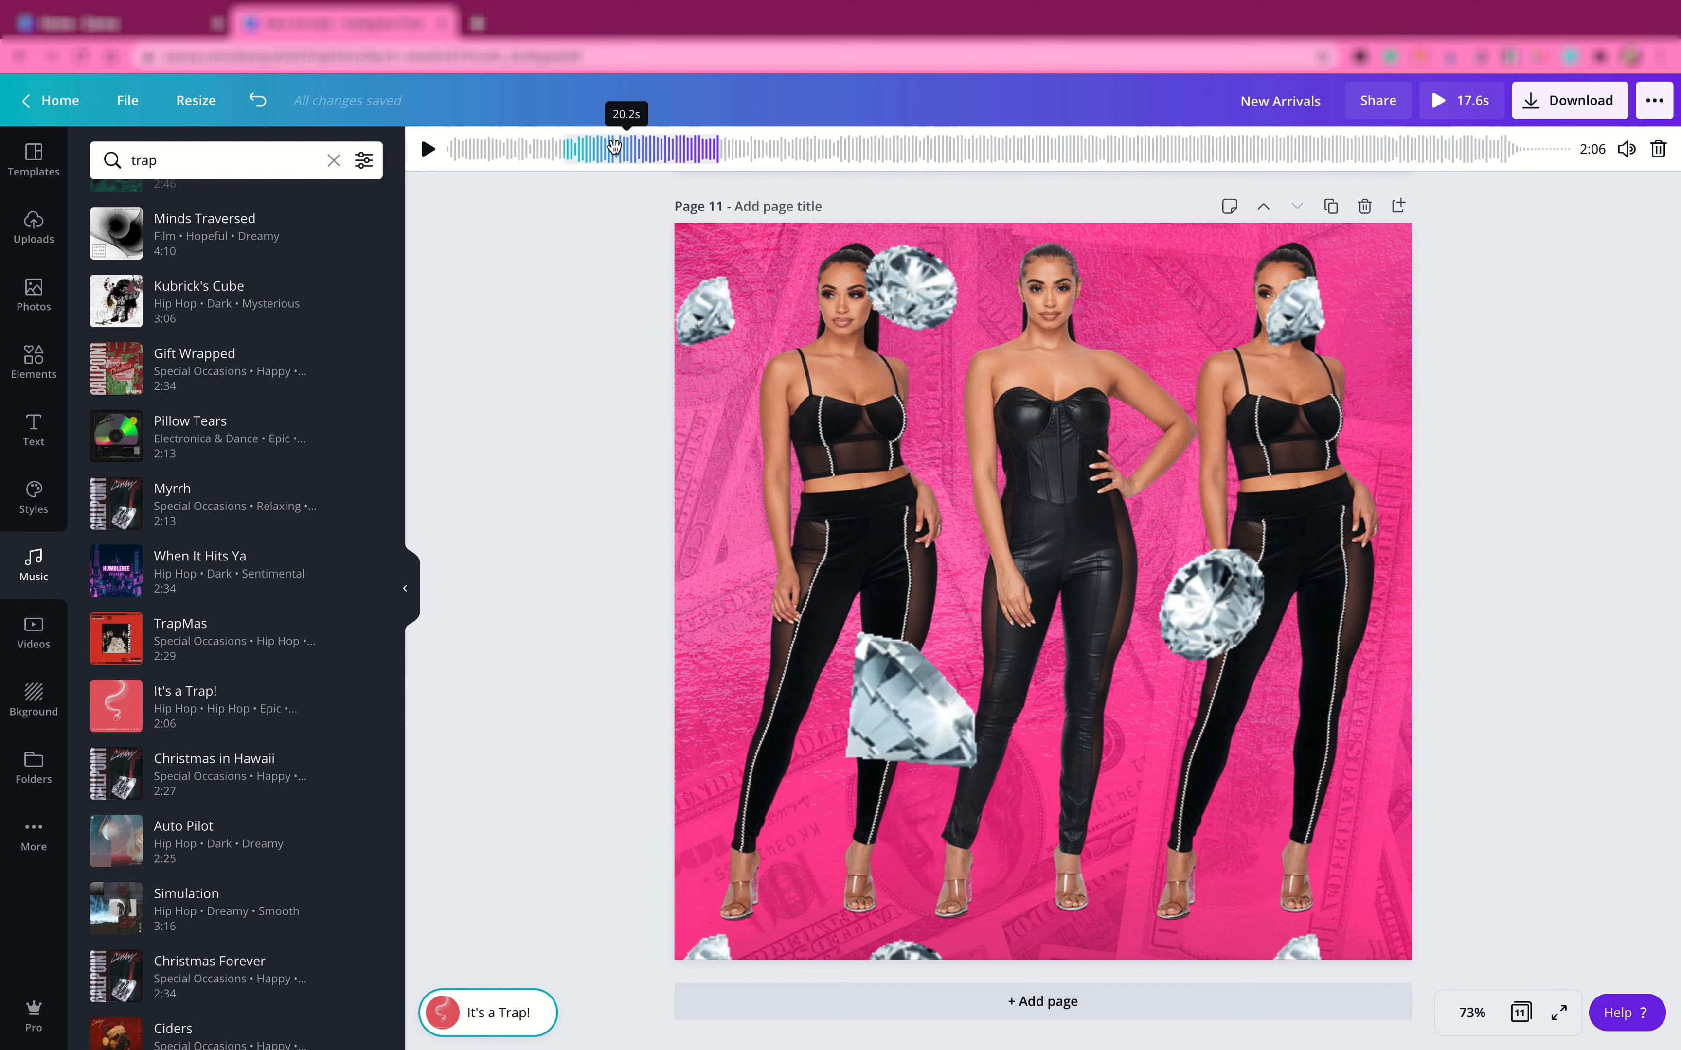
left_click_drag(614, 146, 906, 144)
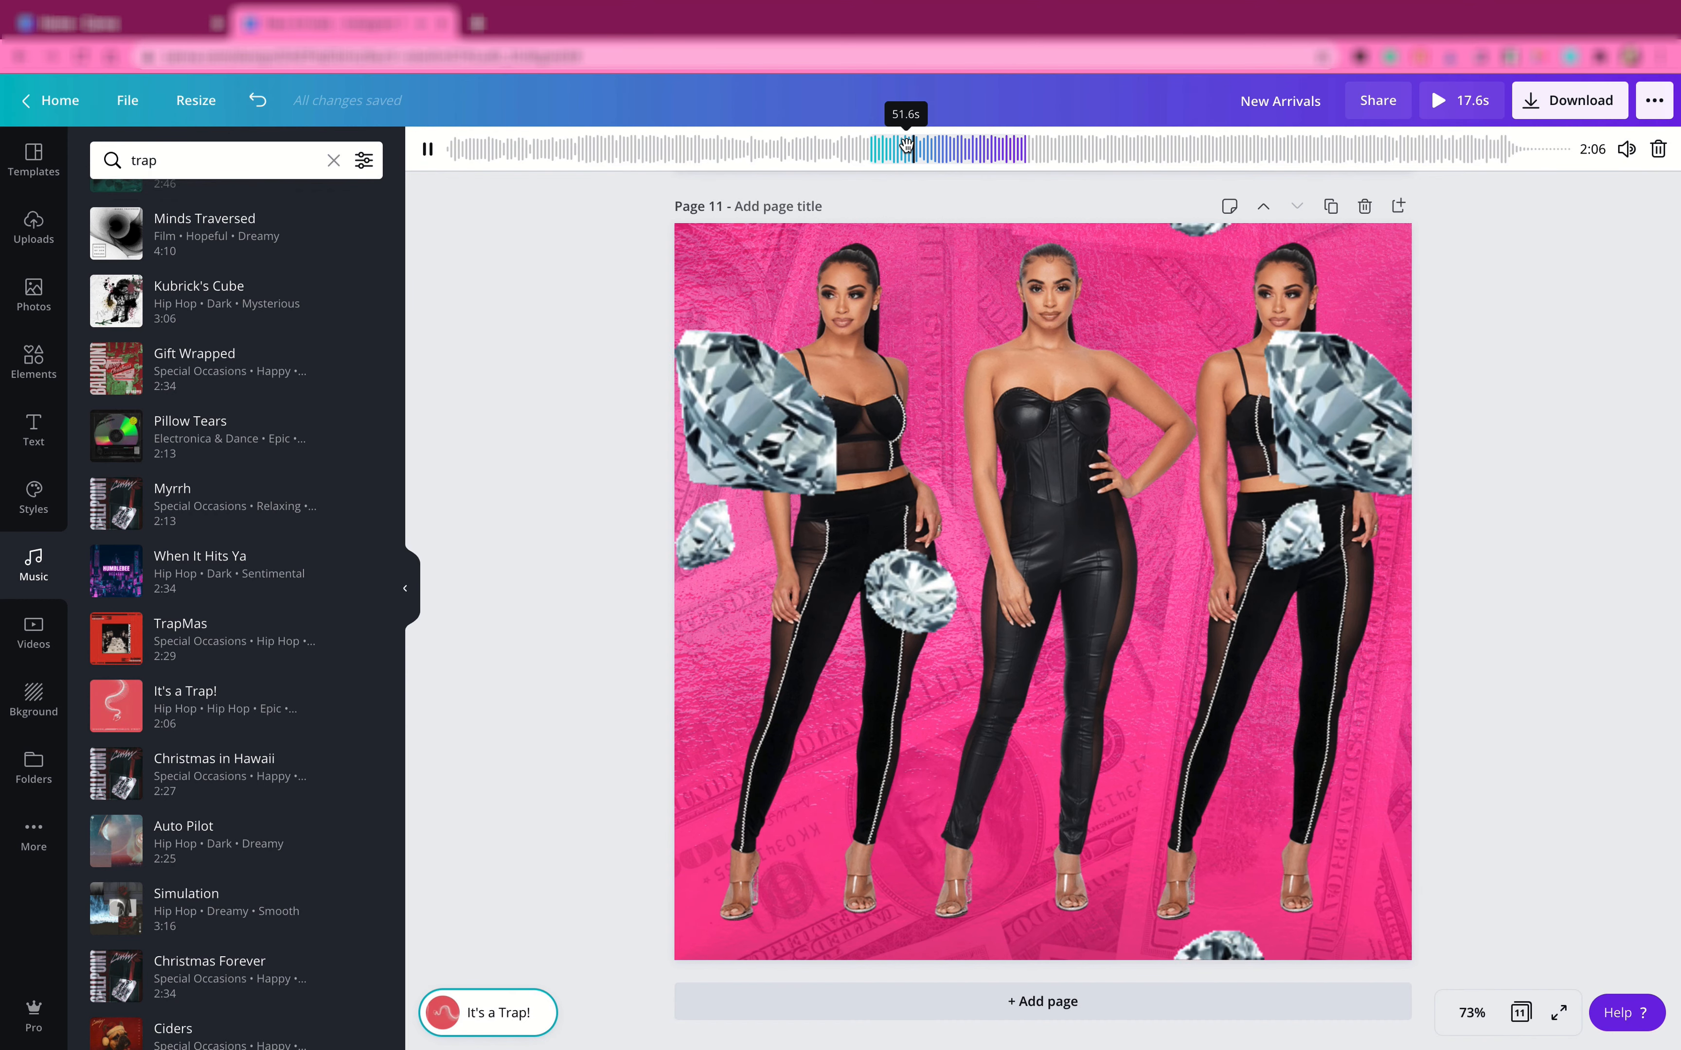
left_click_drag(906, 145, 787, 151)
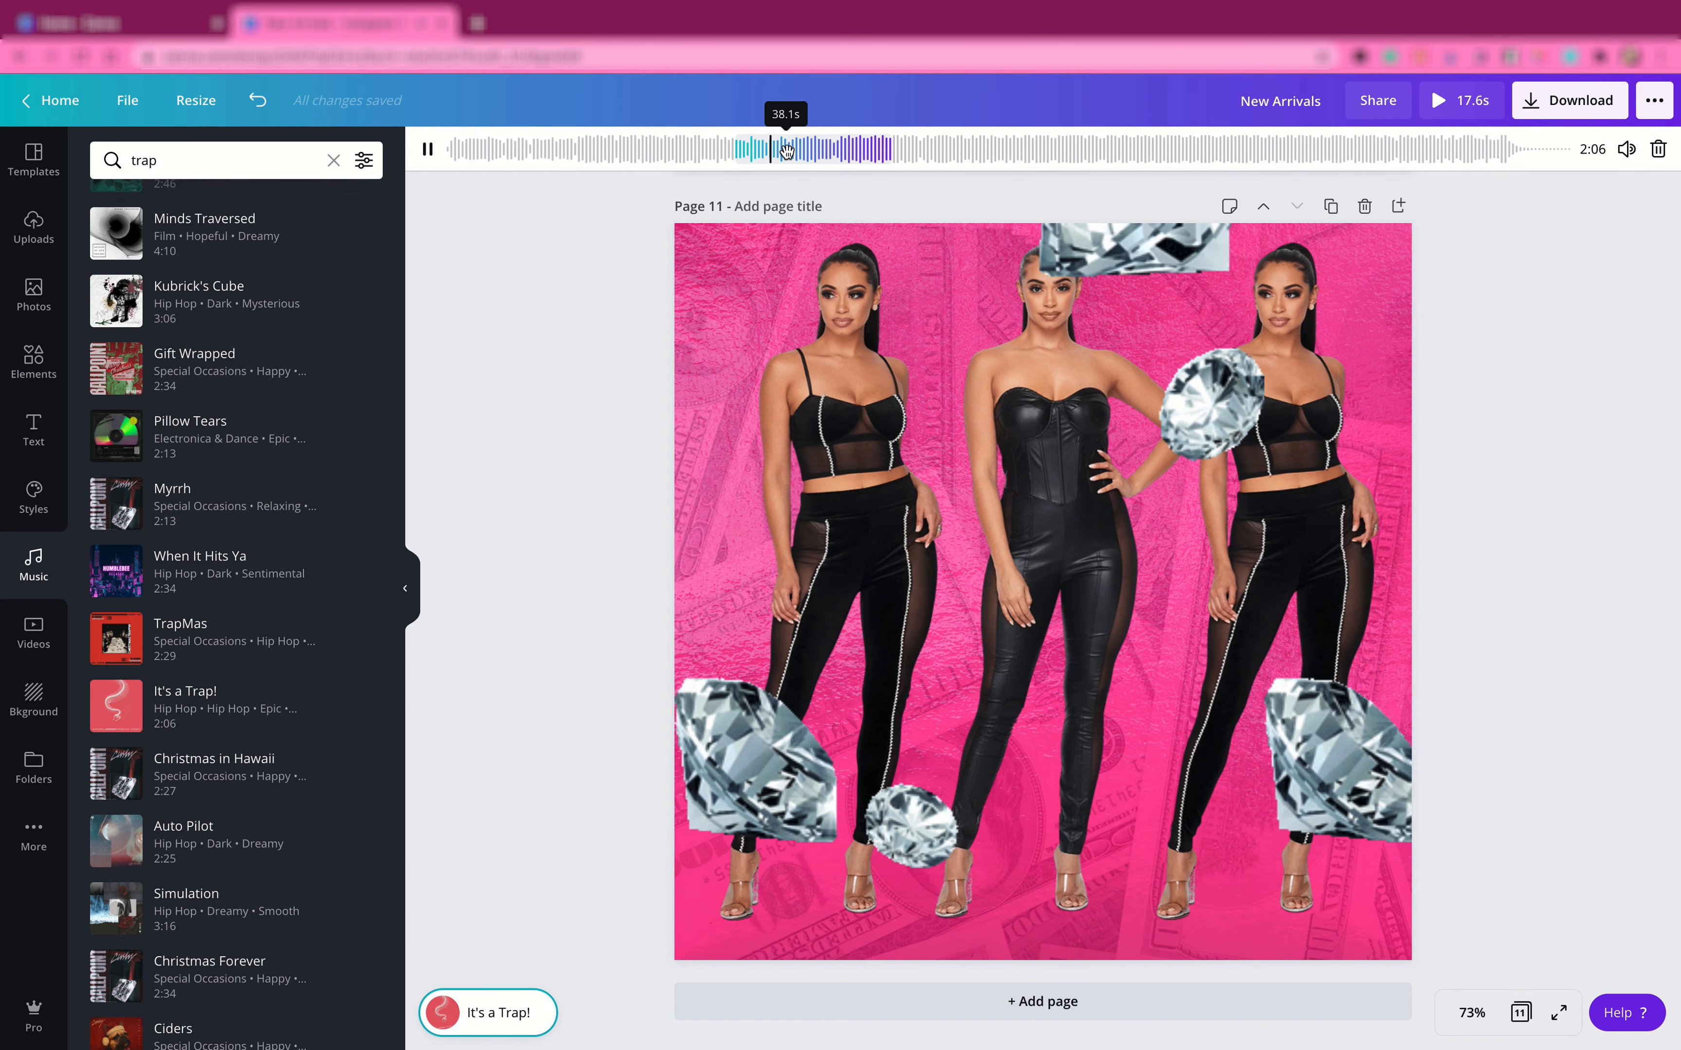
left_click_drag(787, 152, 777, 152)
left_click_drag(674, 150, 673, 150)
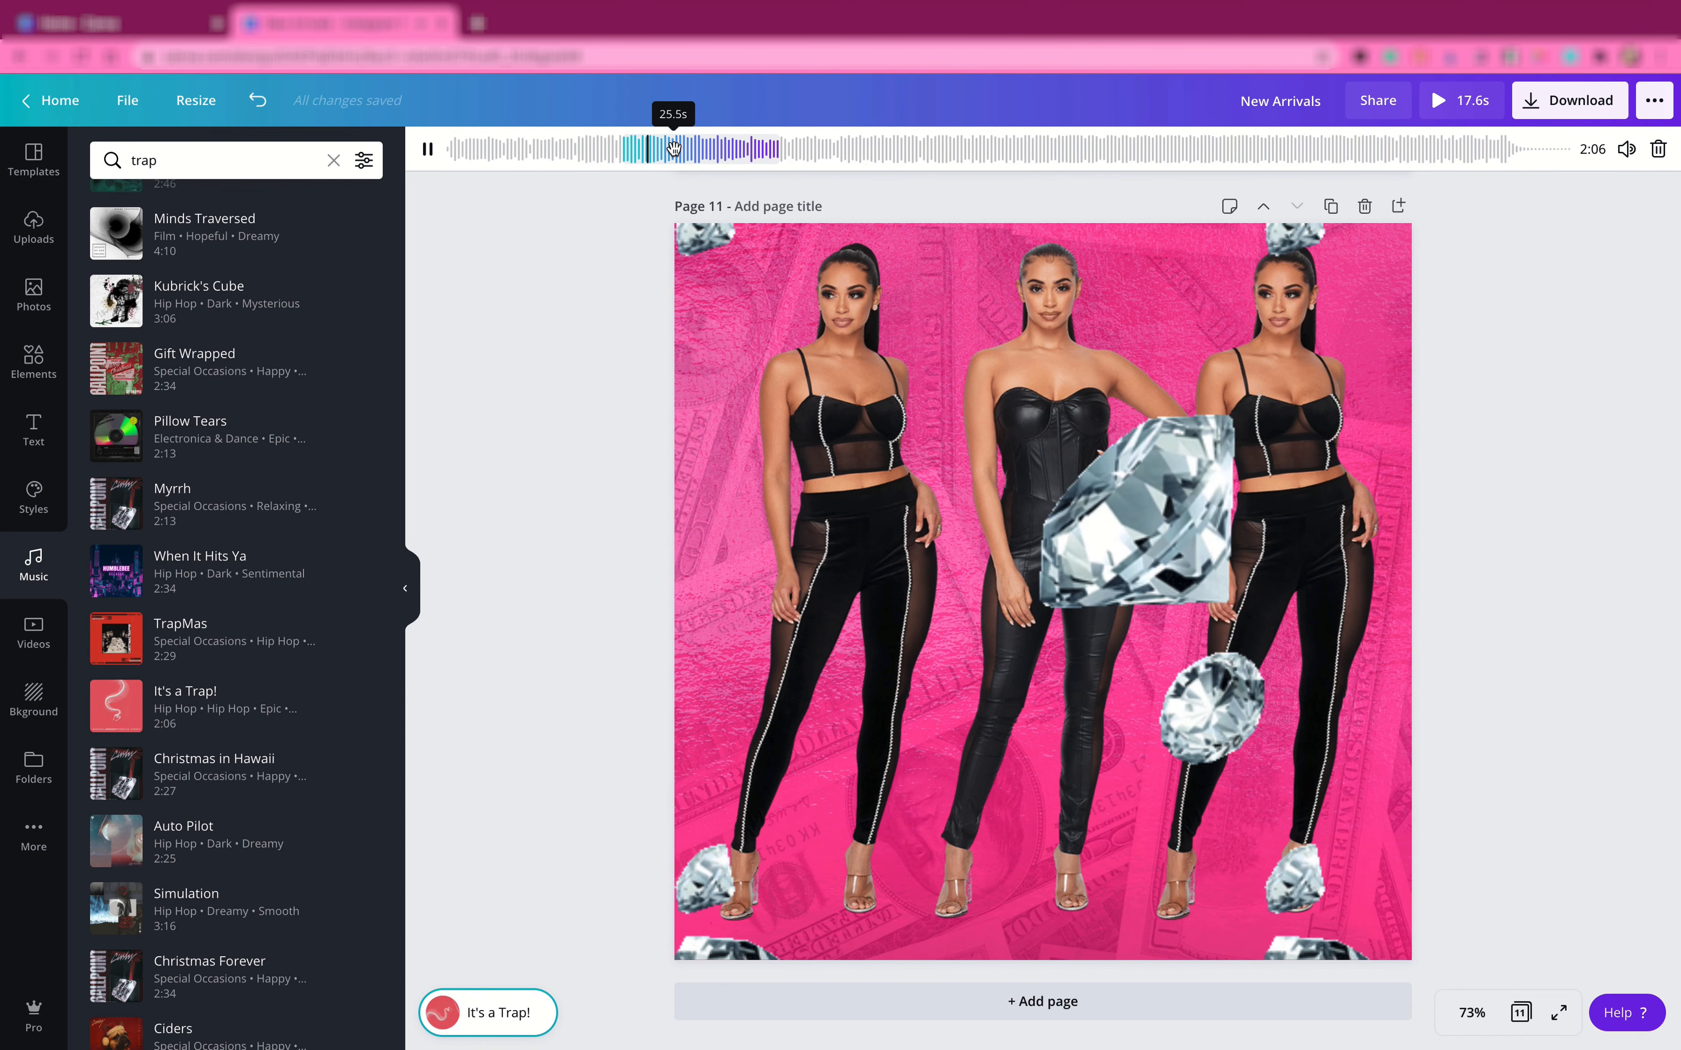
left_click(427, 149)
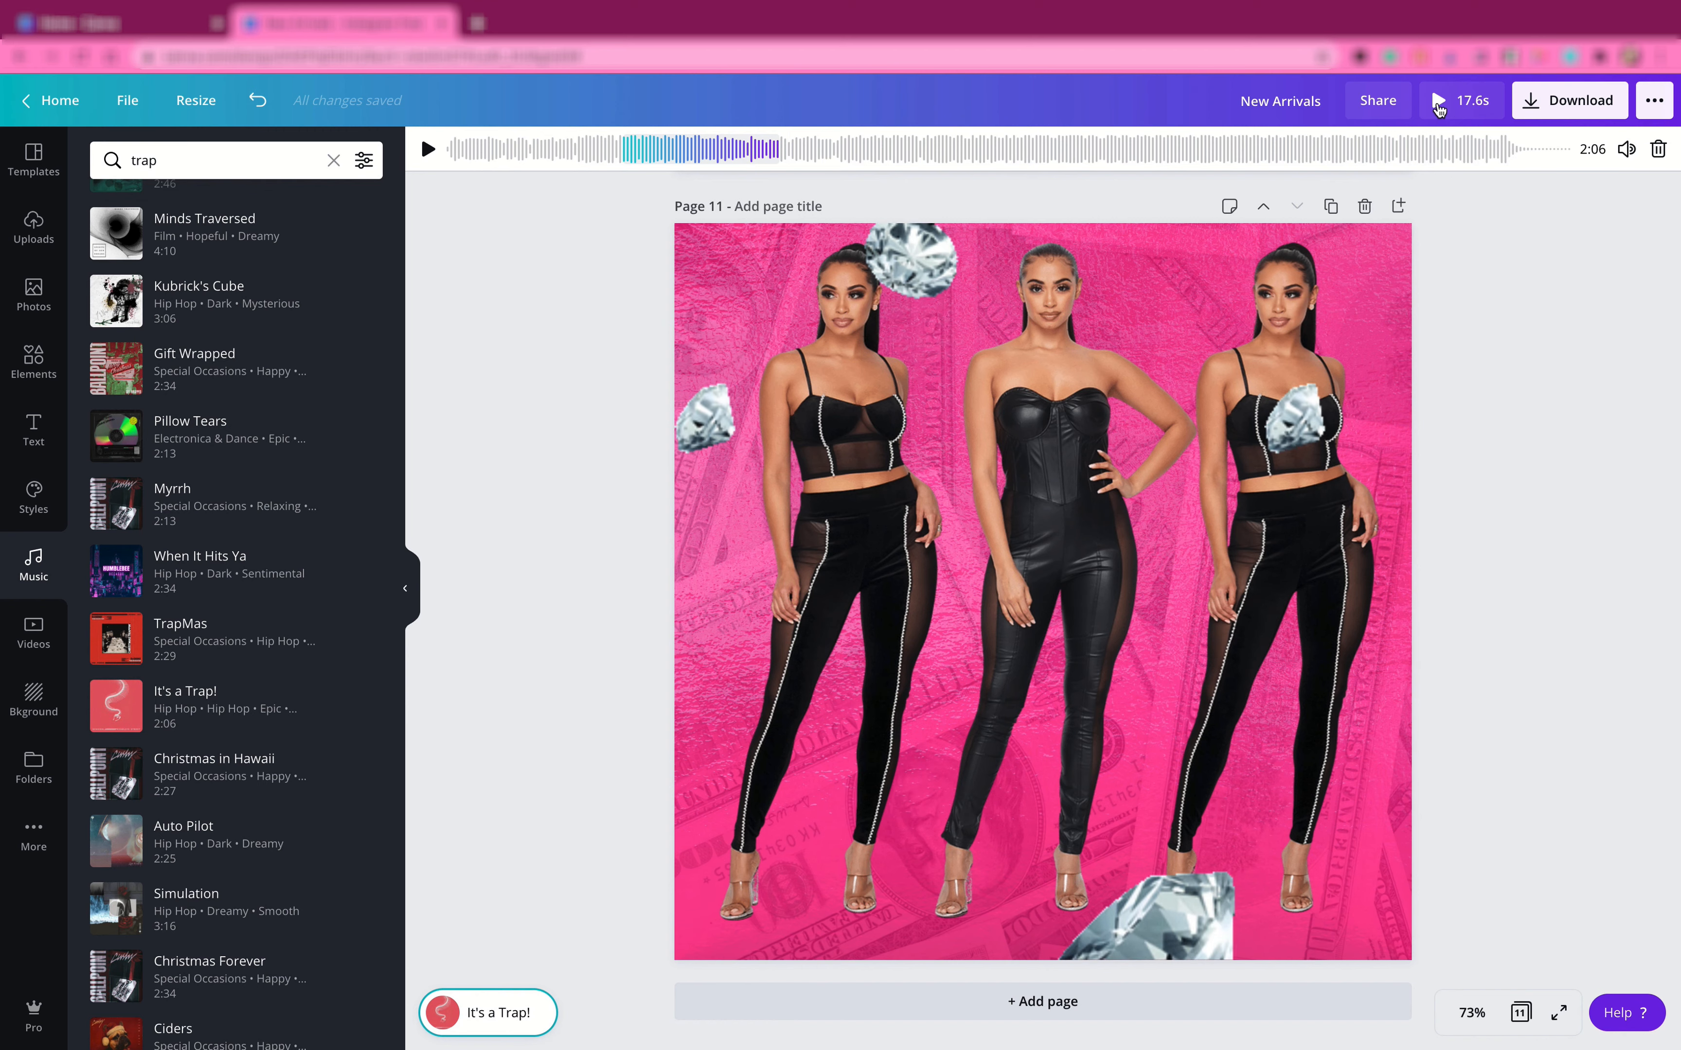
- Play the full animated design with its soundtrack, and check the file type and page options for downloading it
left_click(1439, 108)
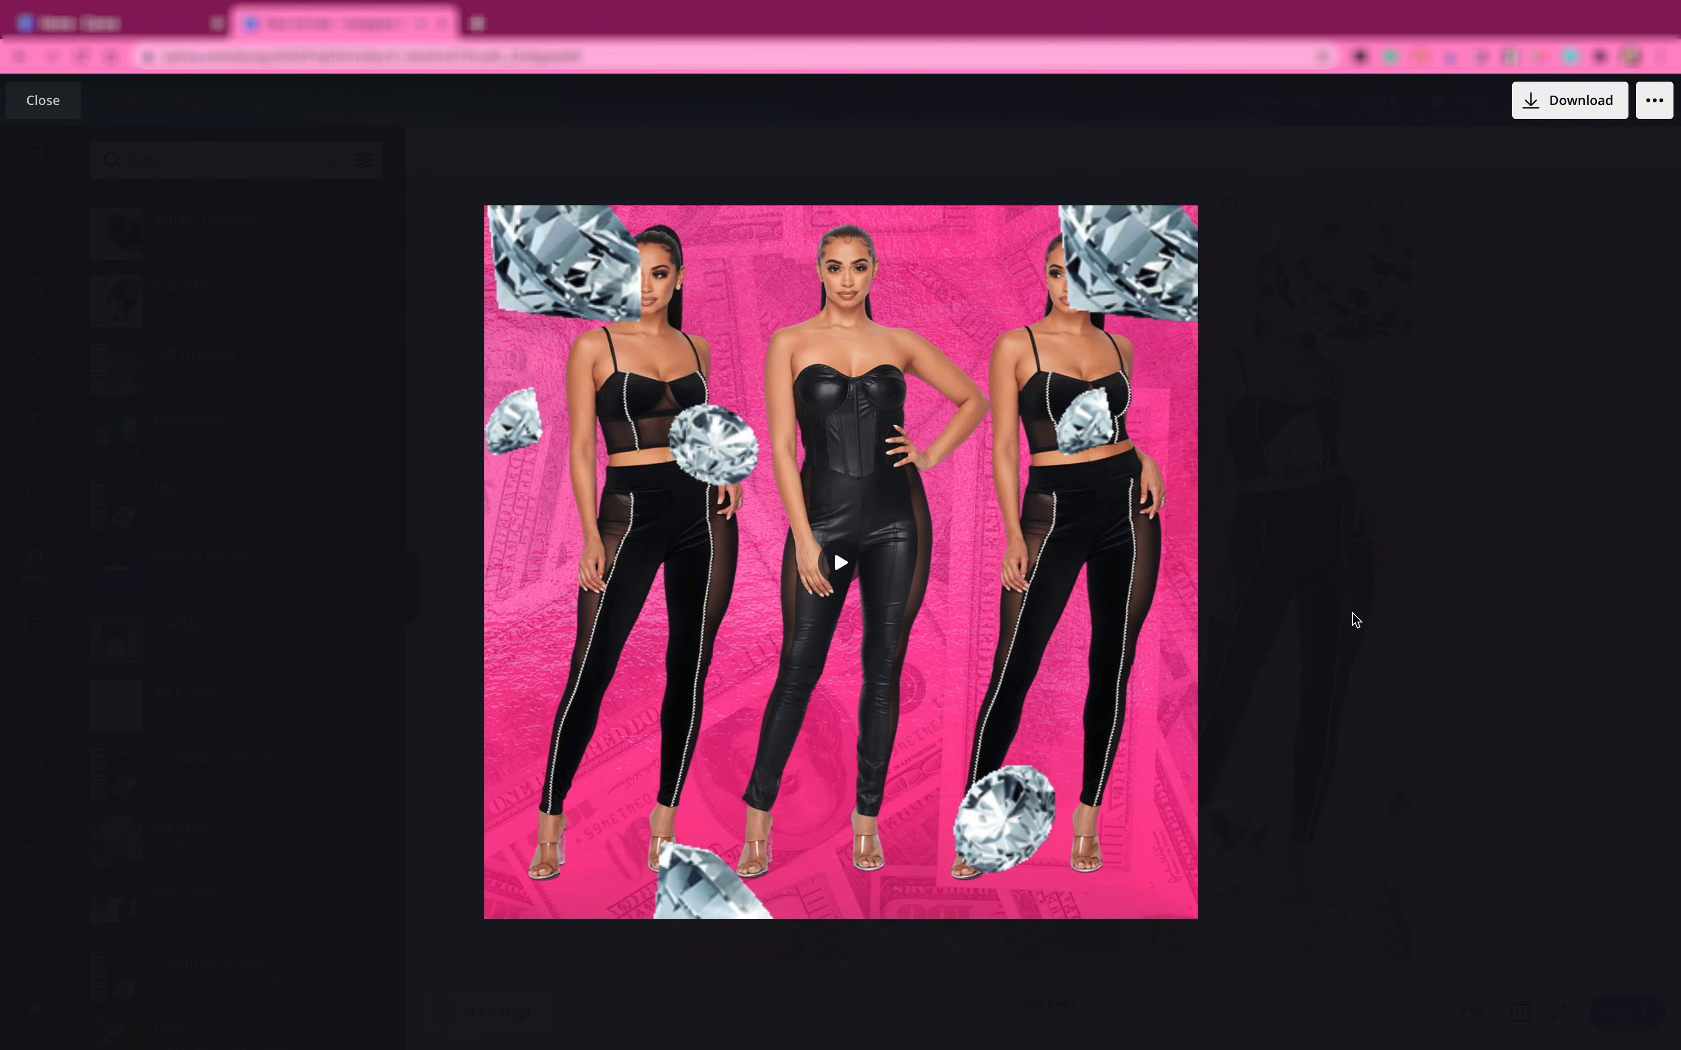
left_click(1452, 575)
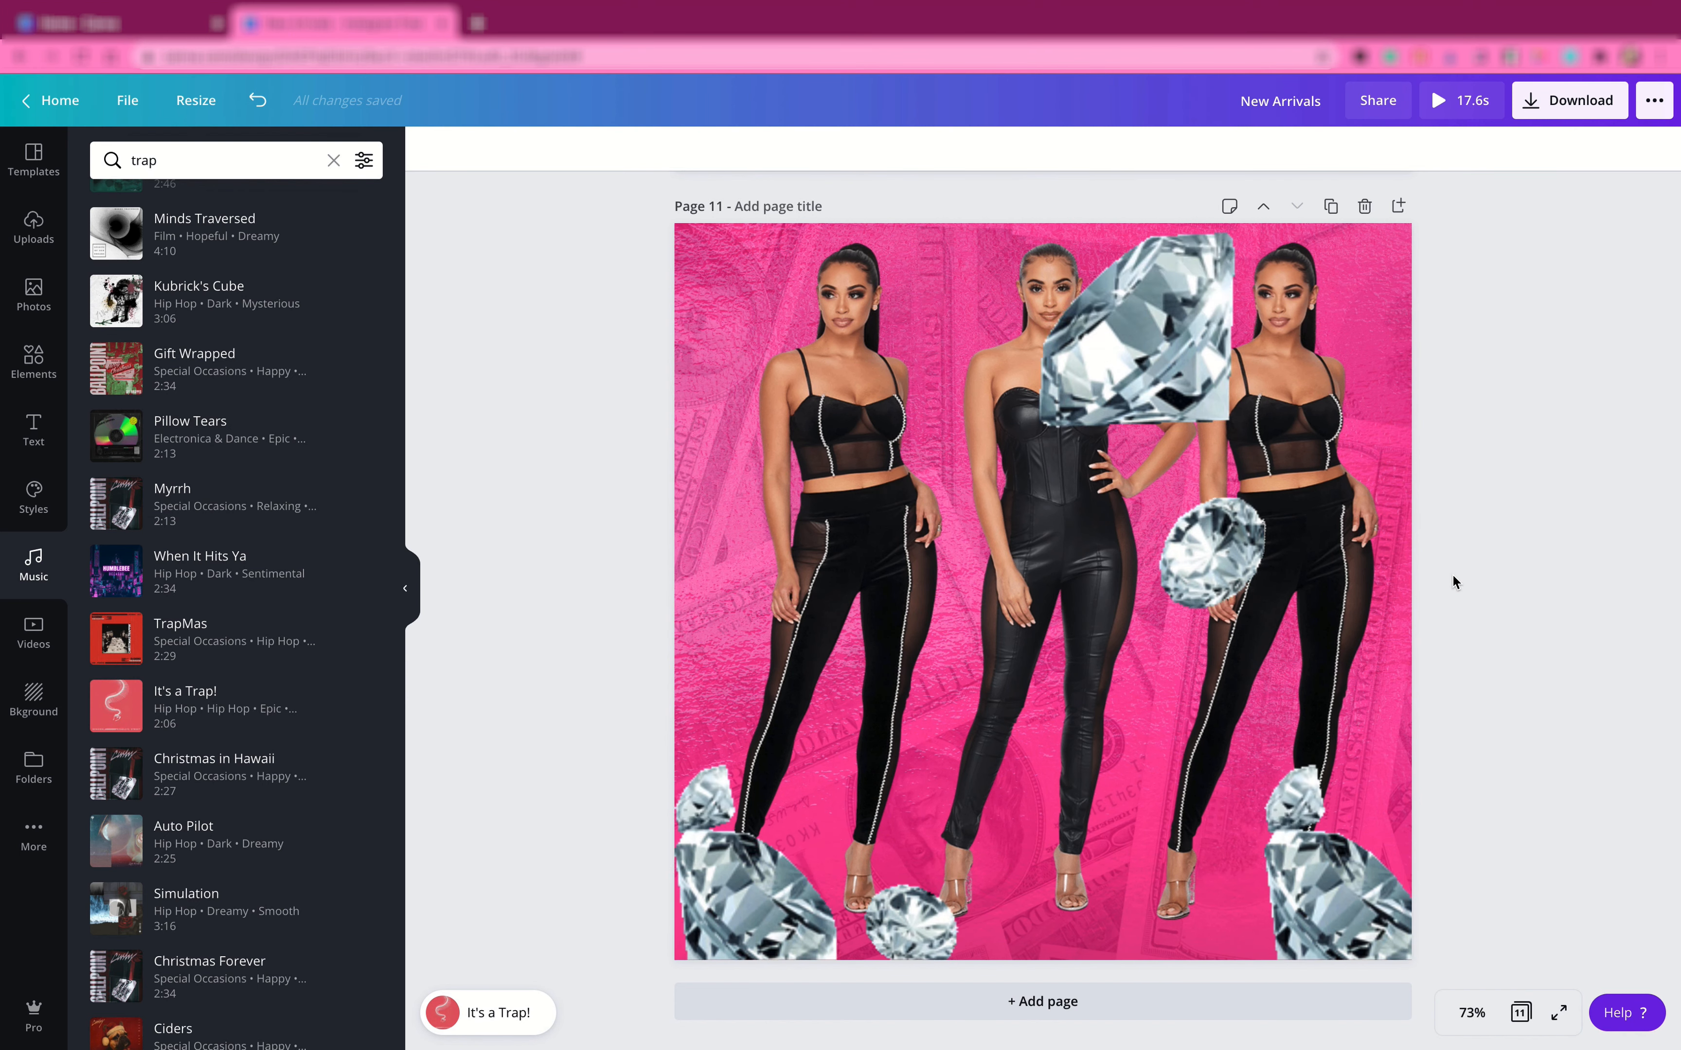
left_click(1572, 115)
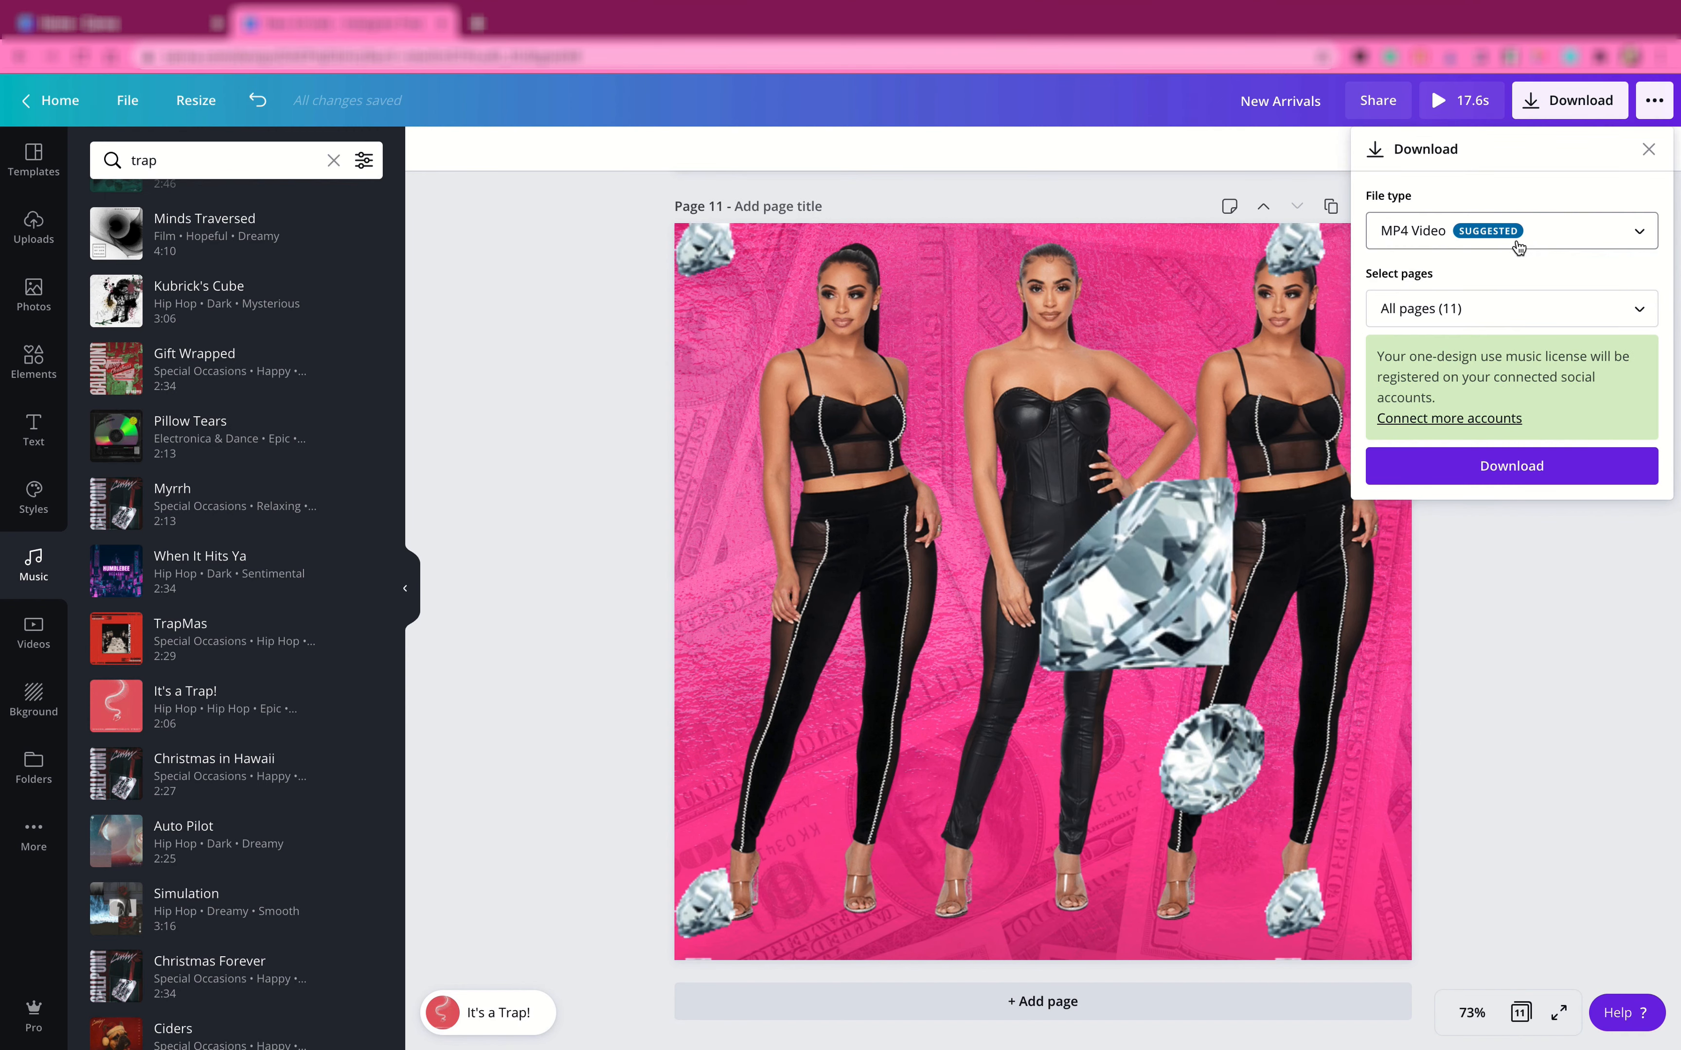
left_click(636, 613)
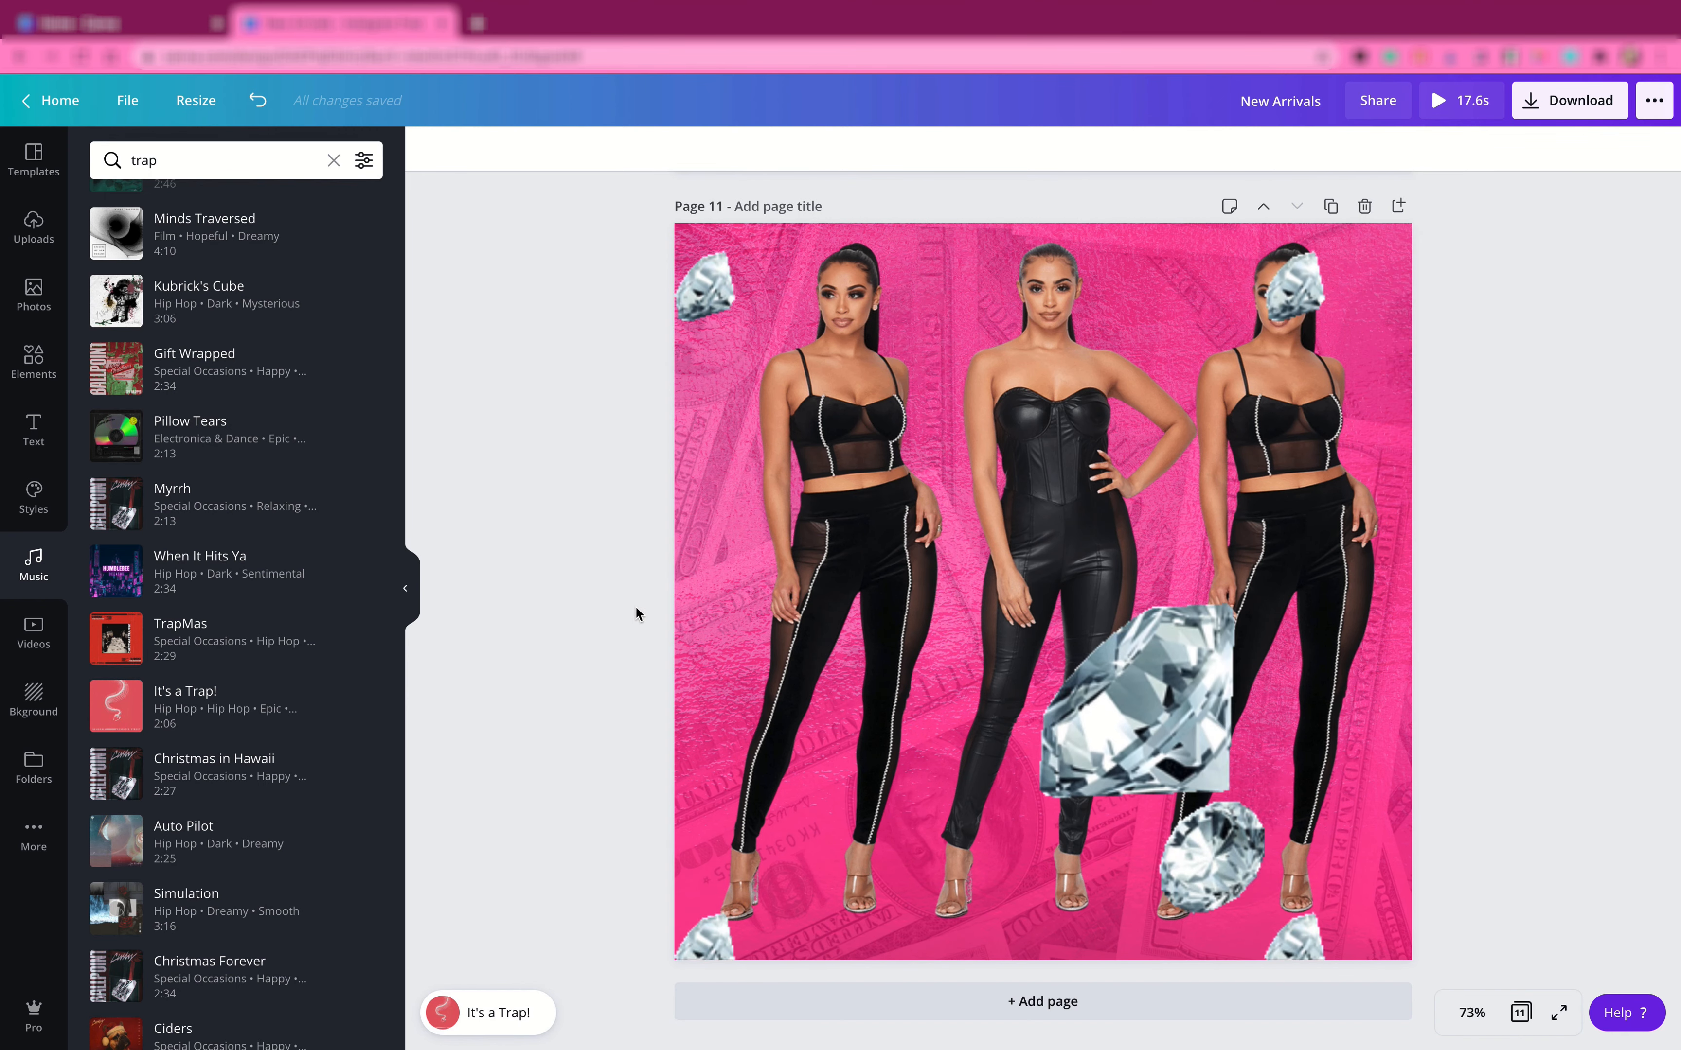
- Review the logo, New Arrivals, Shop Now and model pages between page 7 and page 11
scroll(636, 613, "up", 15)
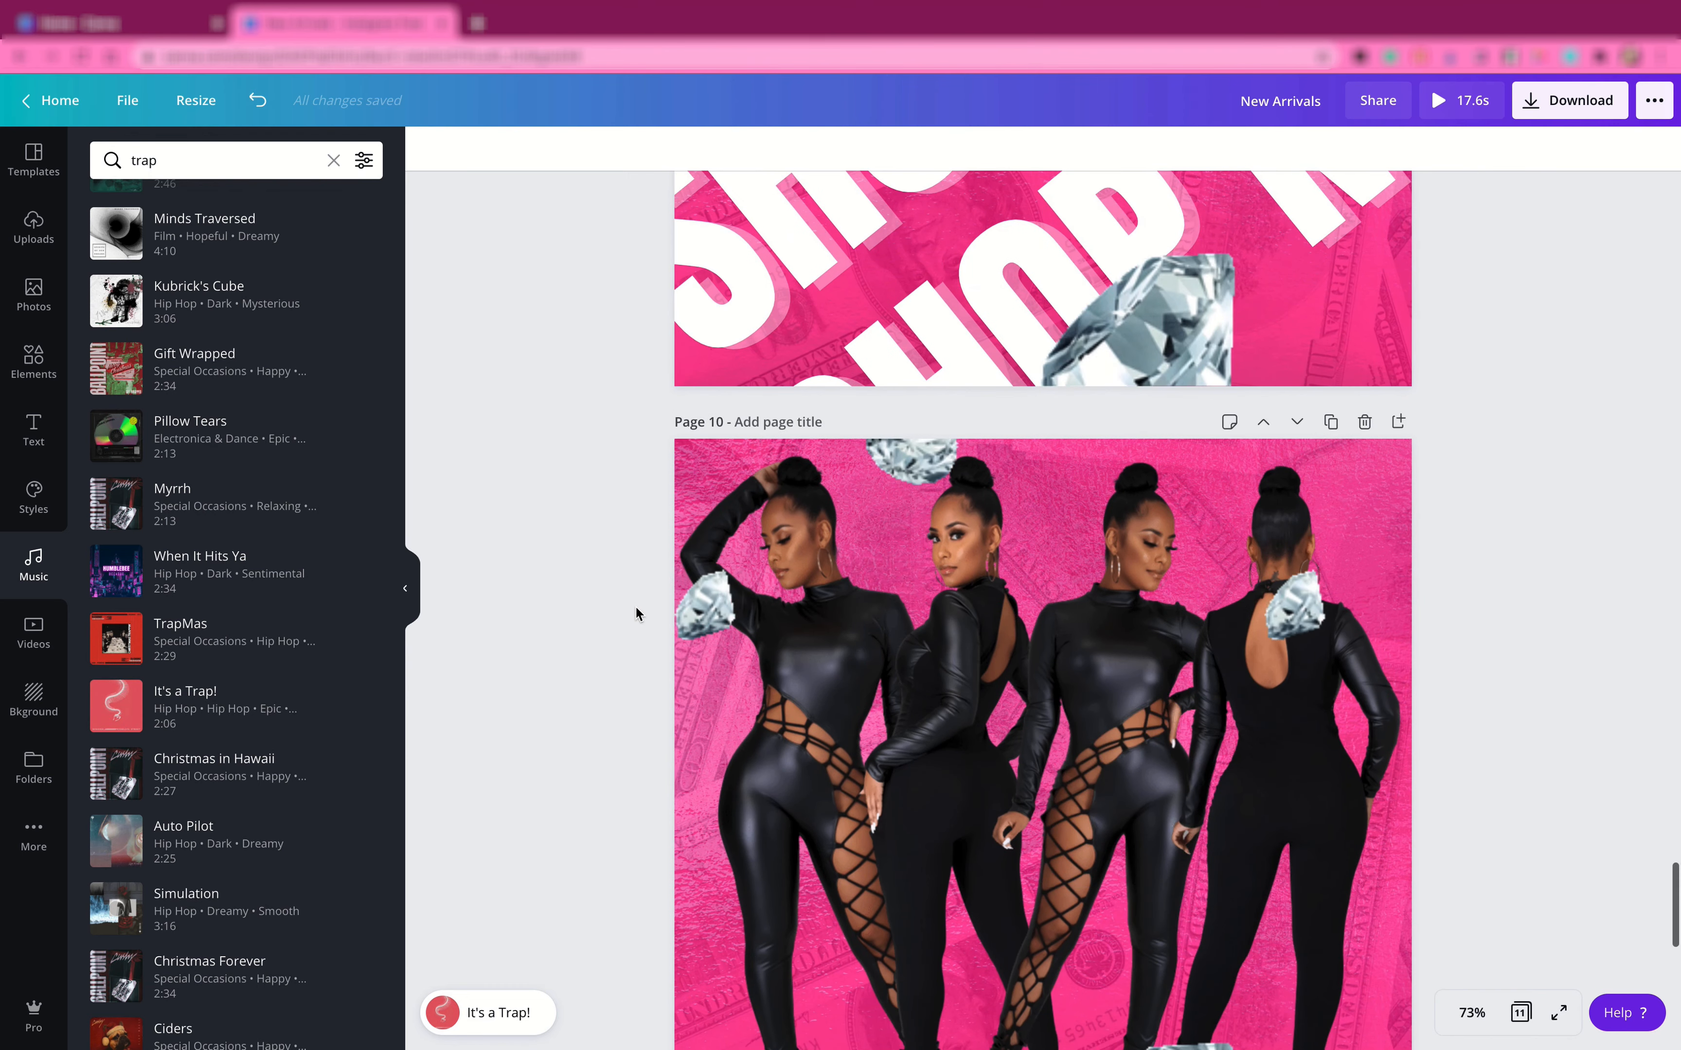
scroll(636, 613, "up", 10)
scroll(636, 613, "up", 10)
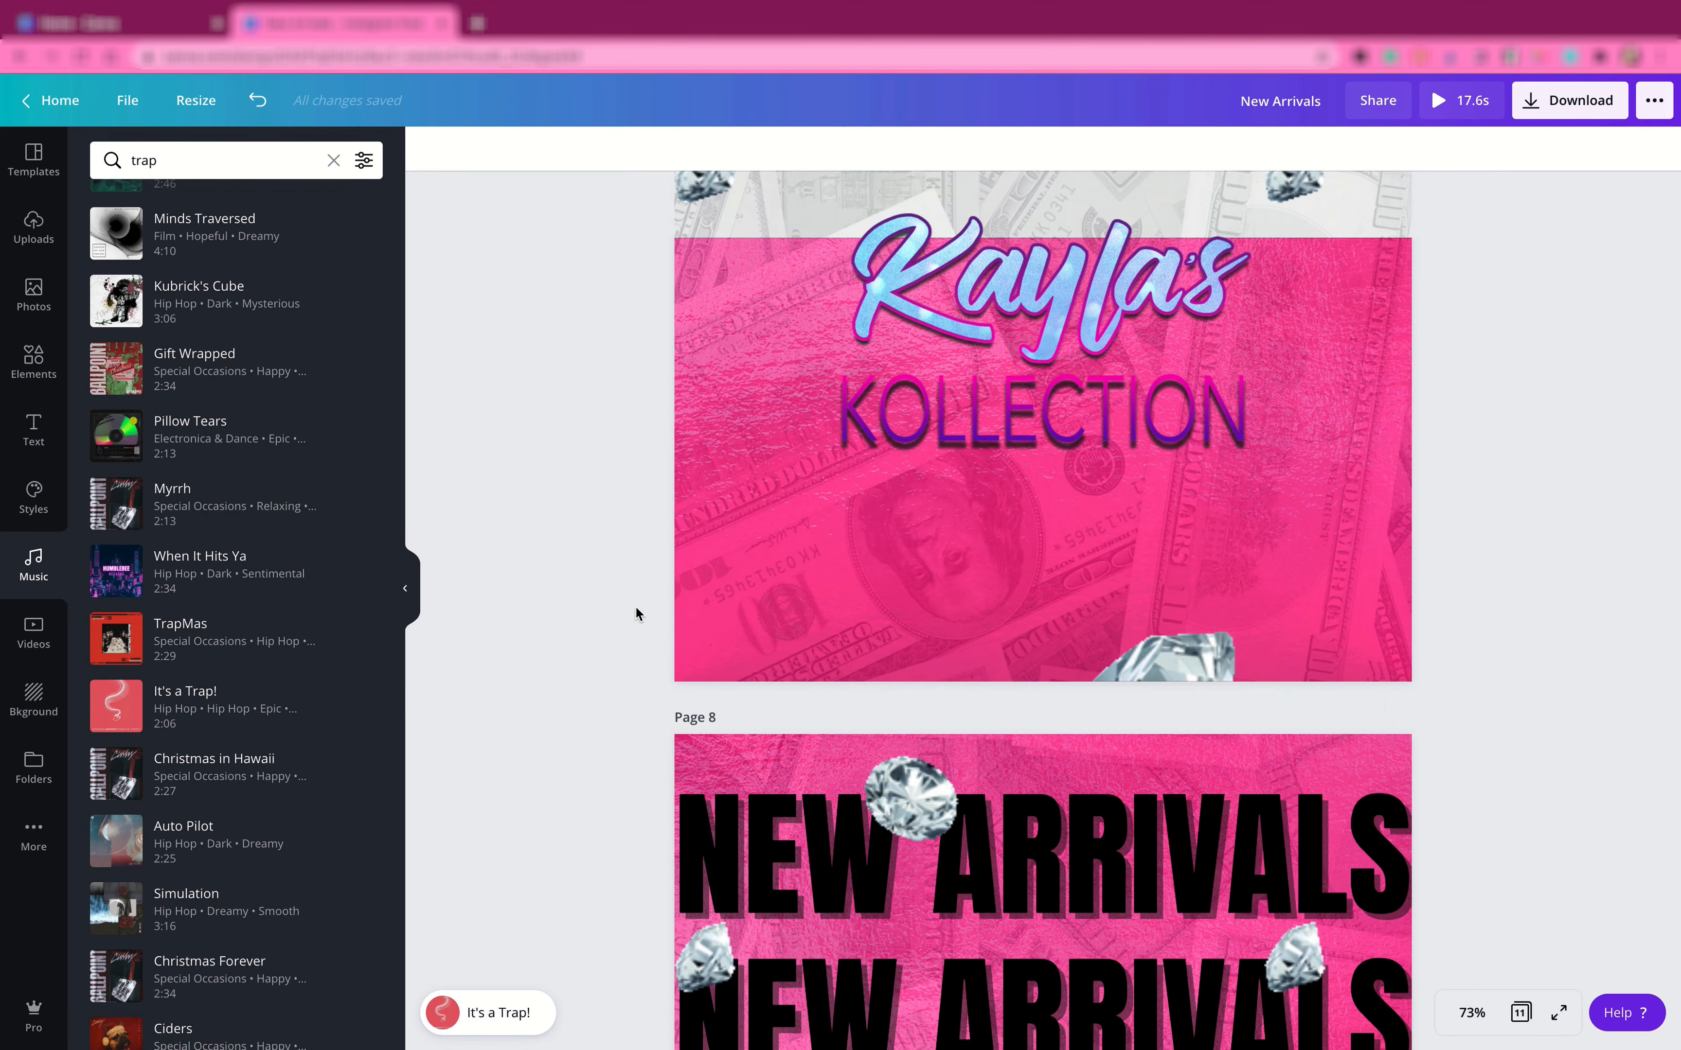
scroll(637, 613, "up", 5)
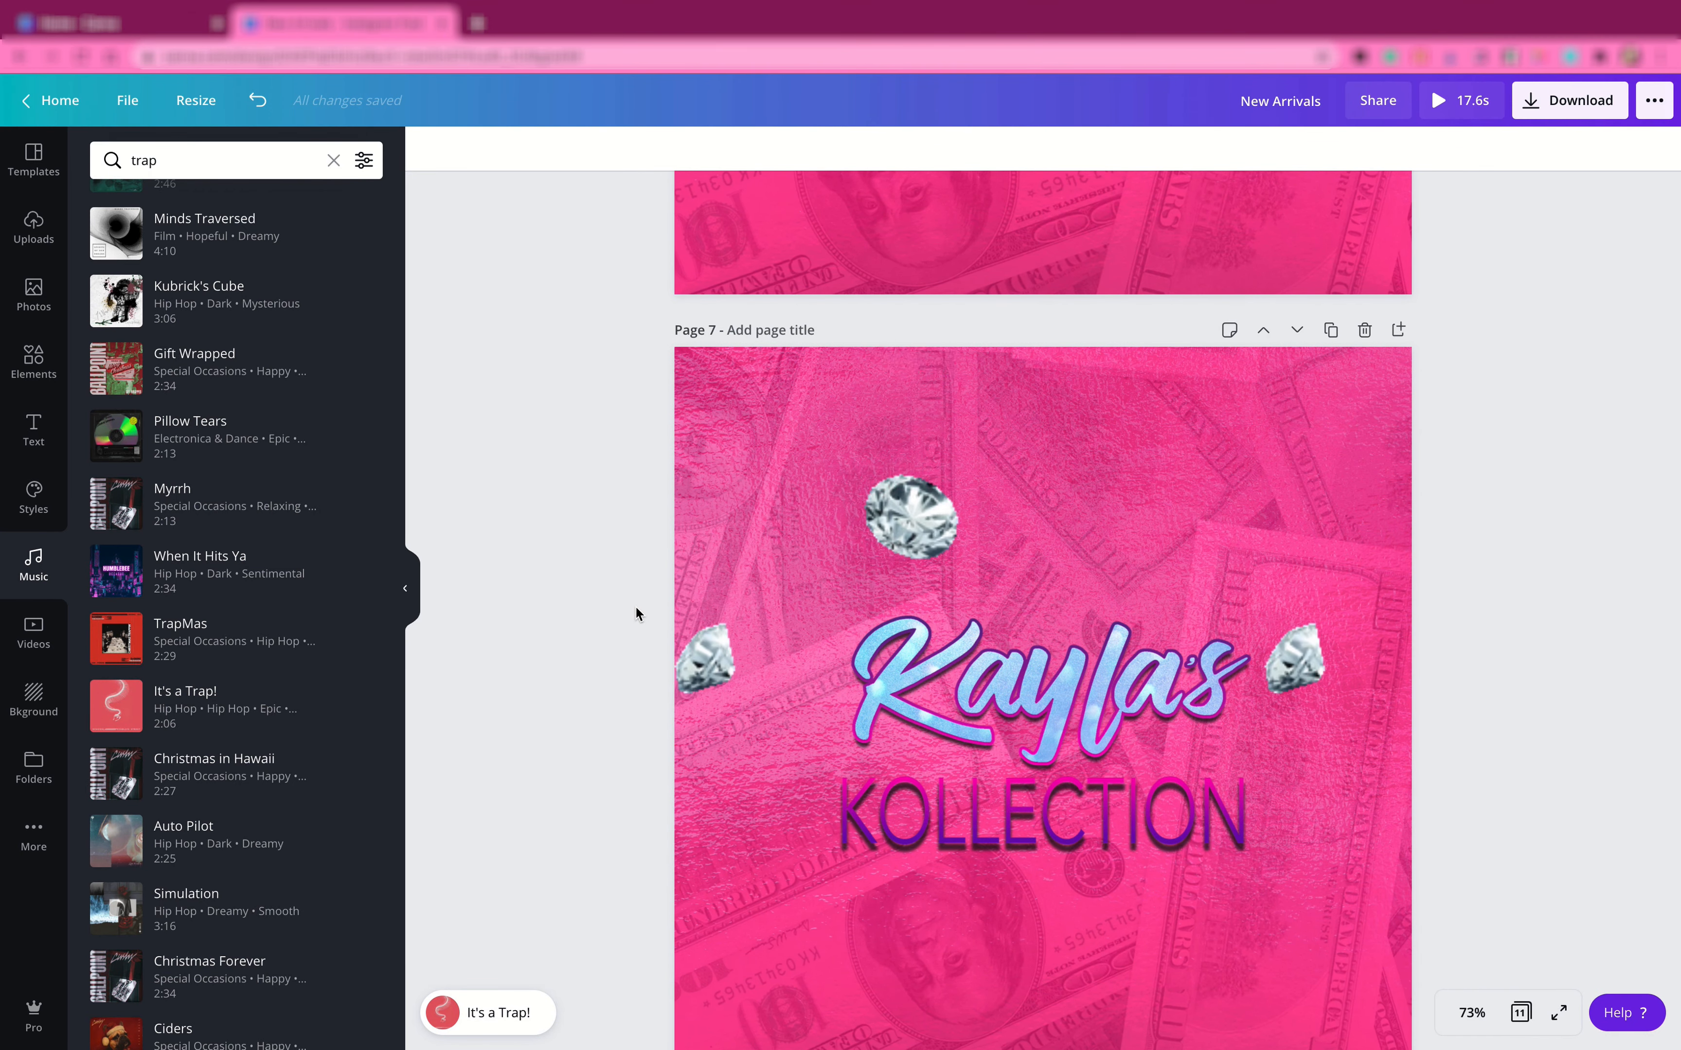
scroll(636, 608, "down", 4)
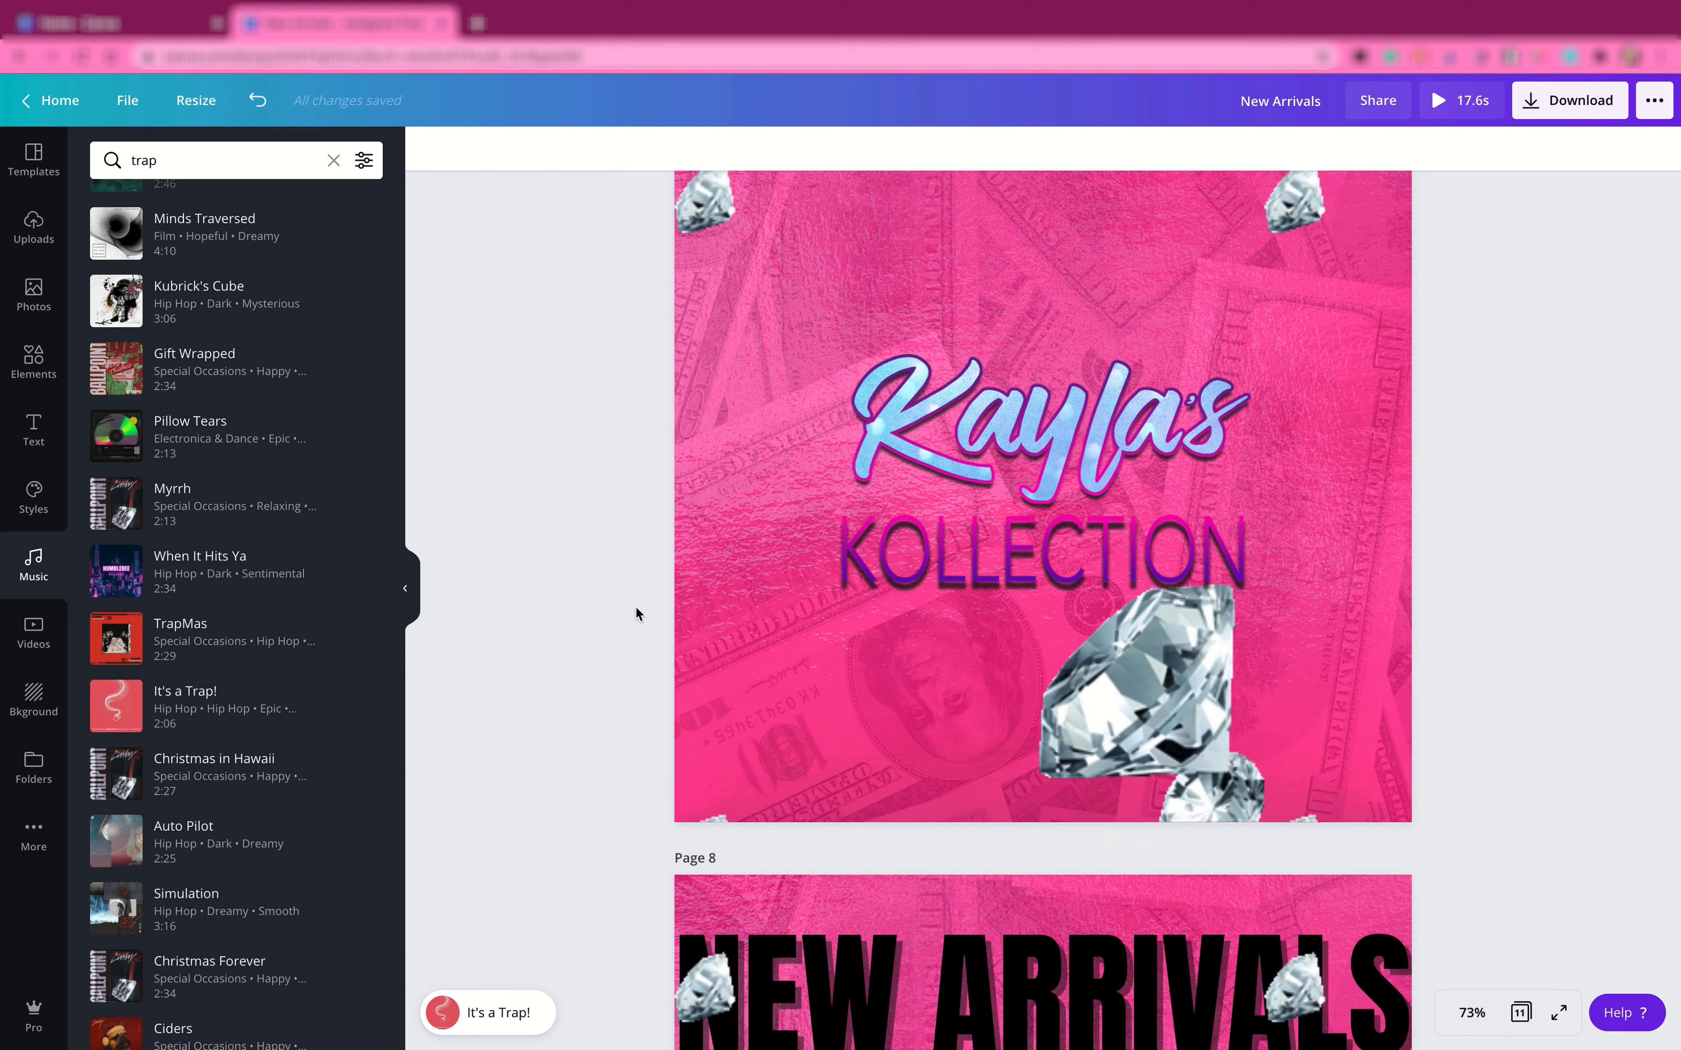
scroll(636, 608, "down", 20)
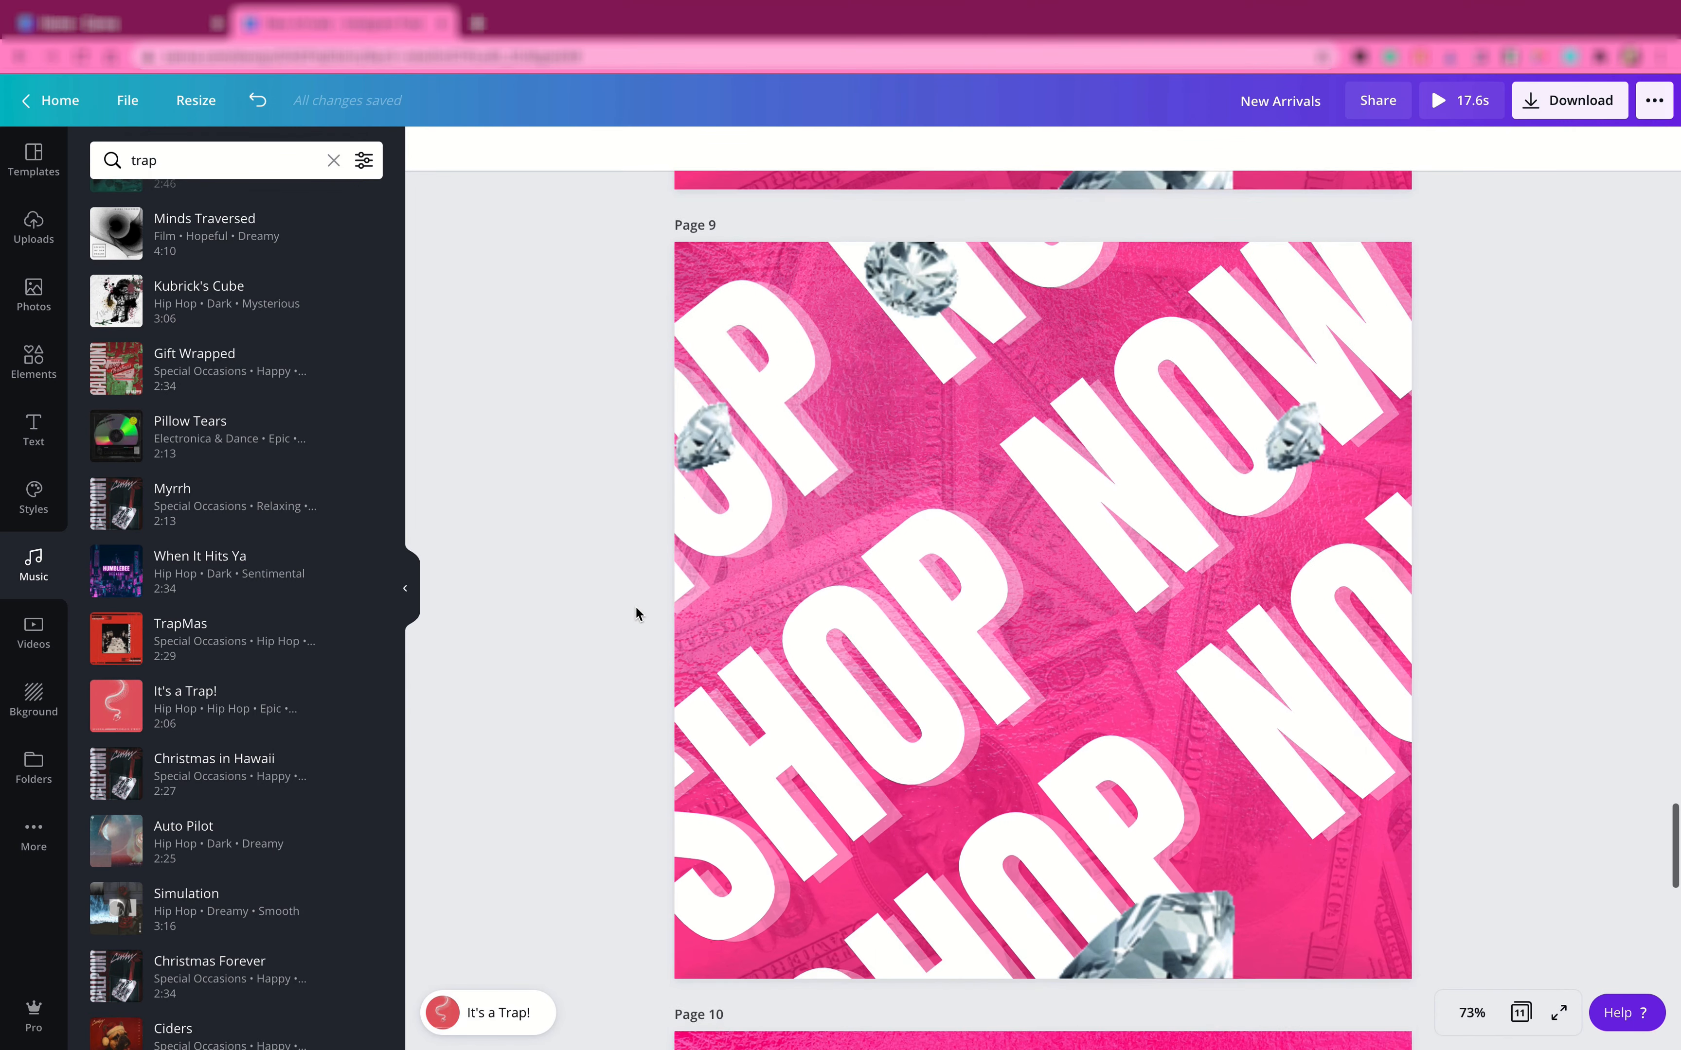
scroll(636, 613, "down", 20)
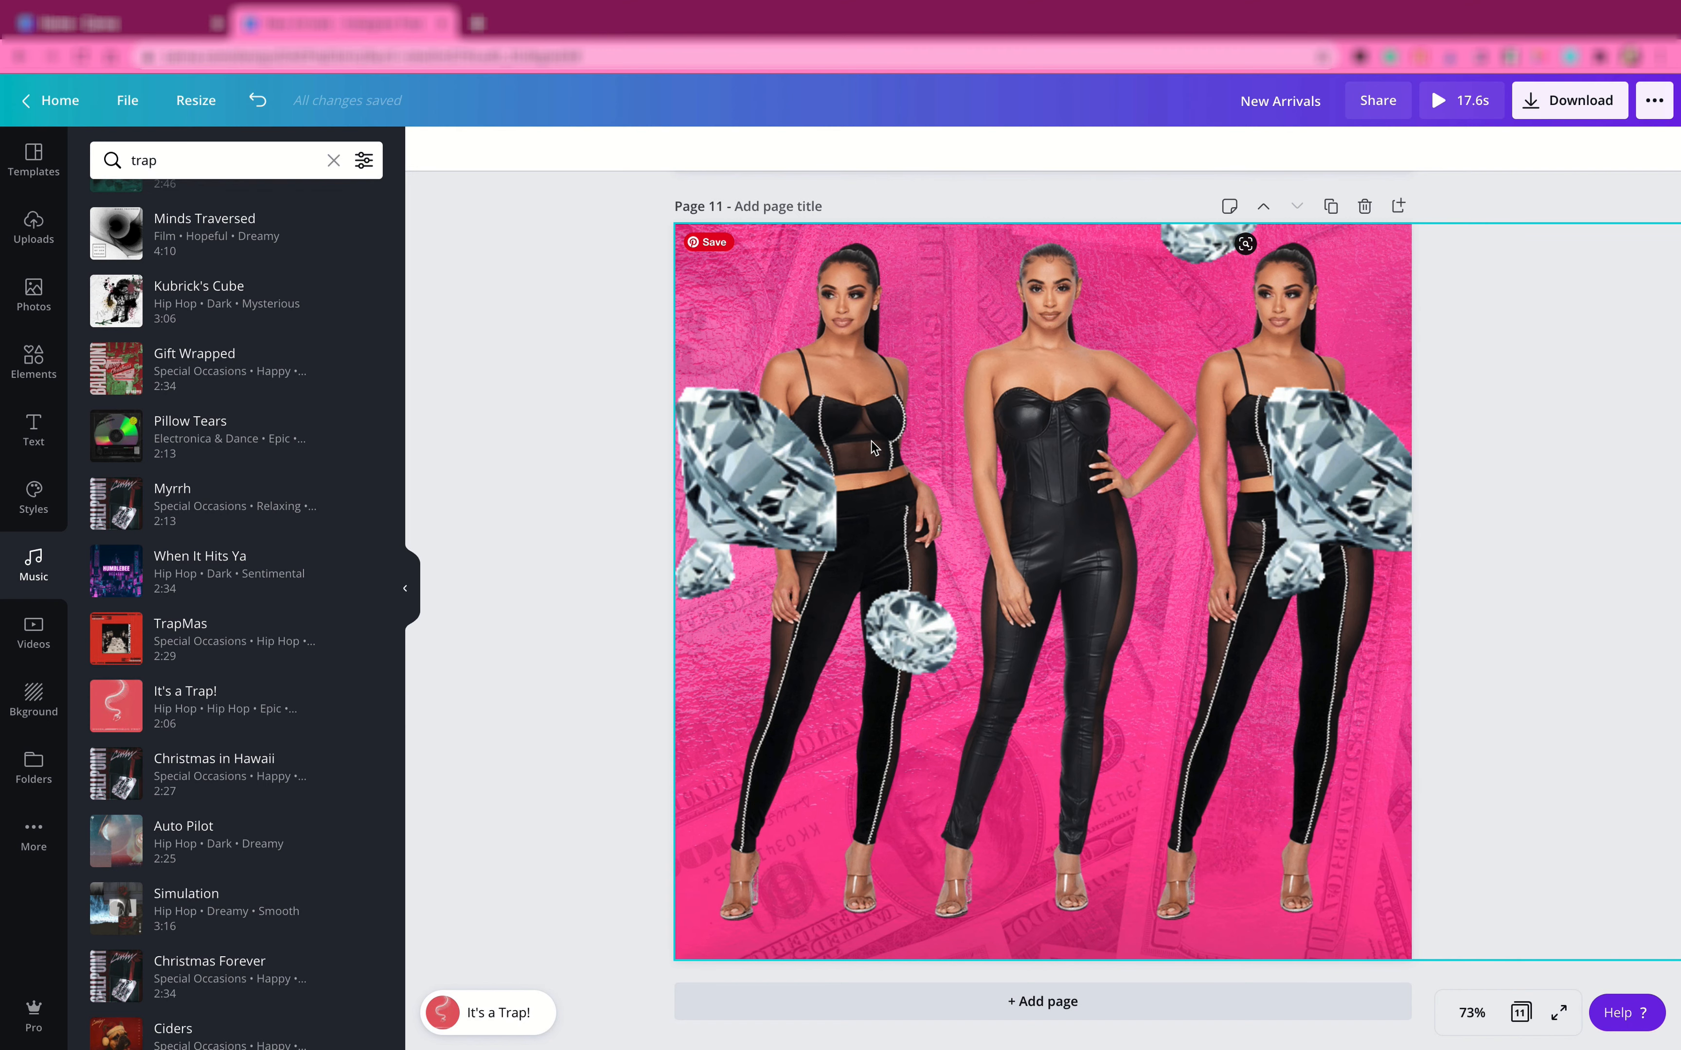
- Create a resized copy of the New Arrivals design in the Instagram Reels Video format, 1080 × 1920 px
left_click(197, 102)
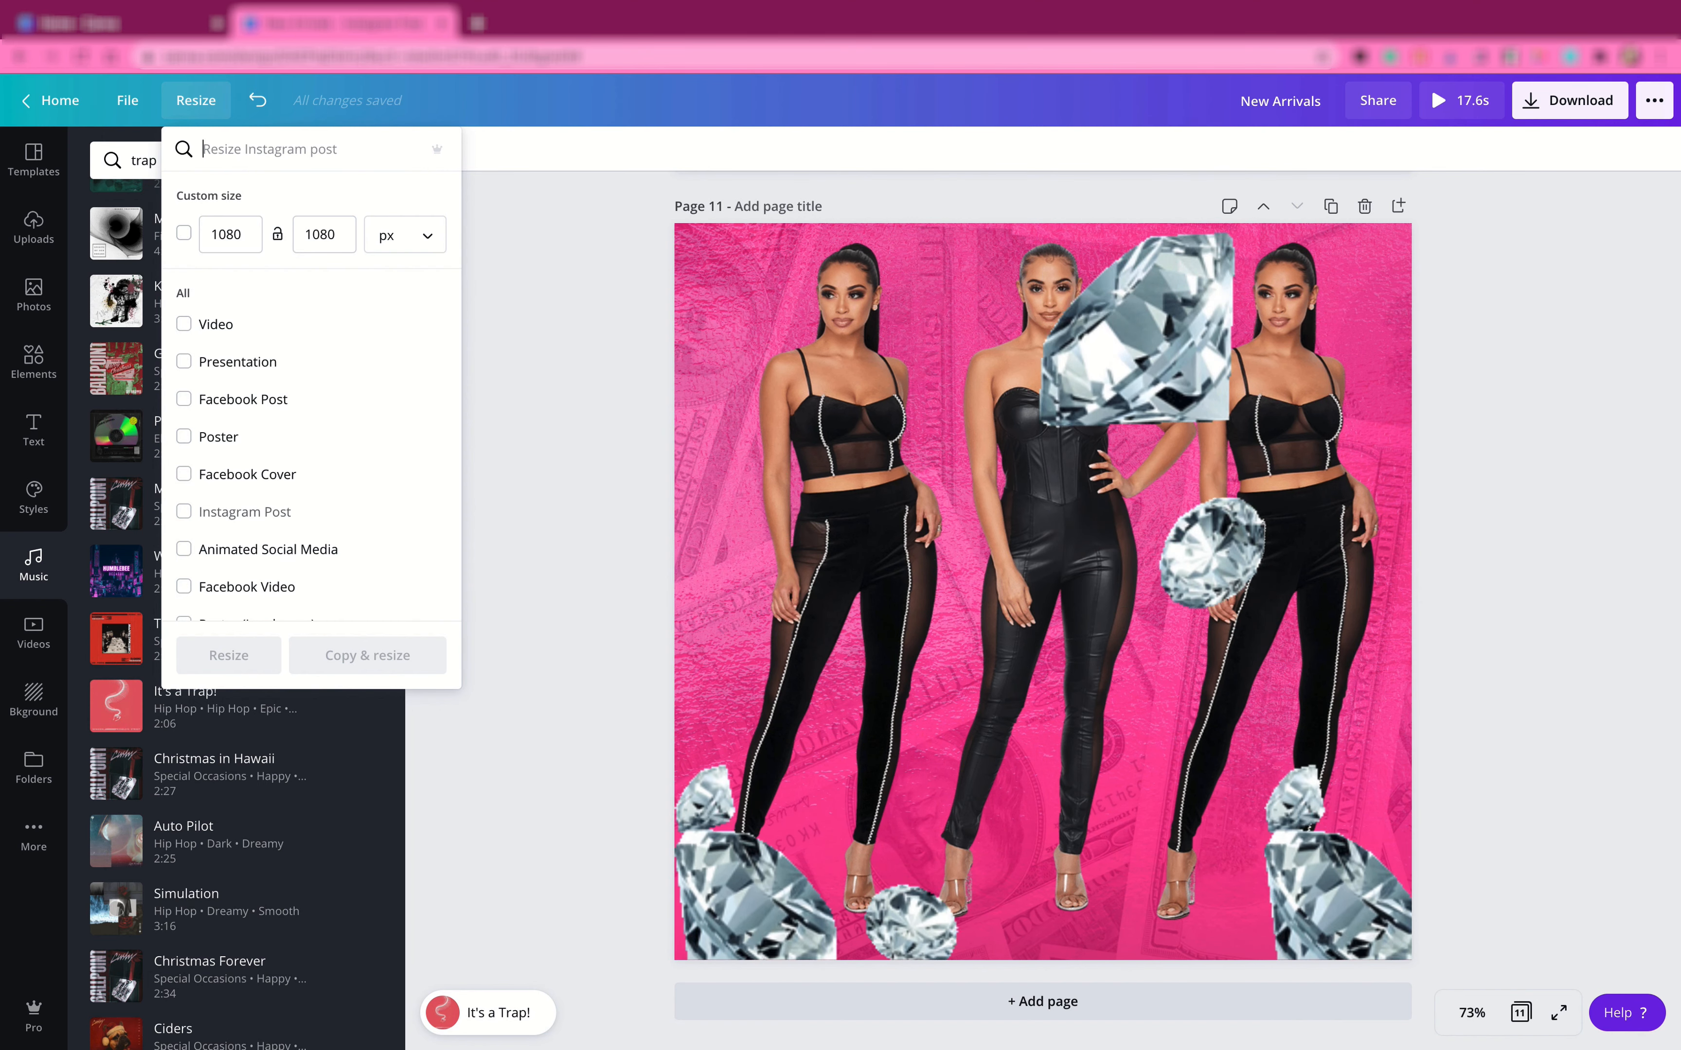
type("instagram")
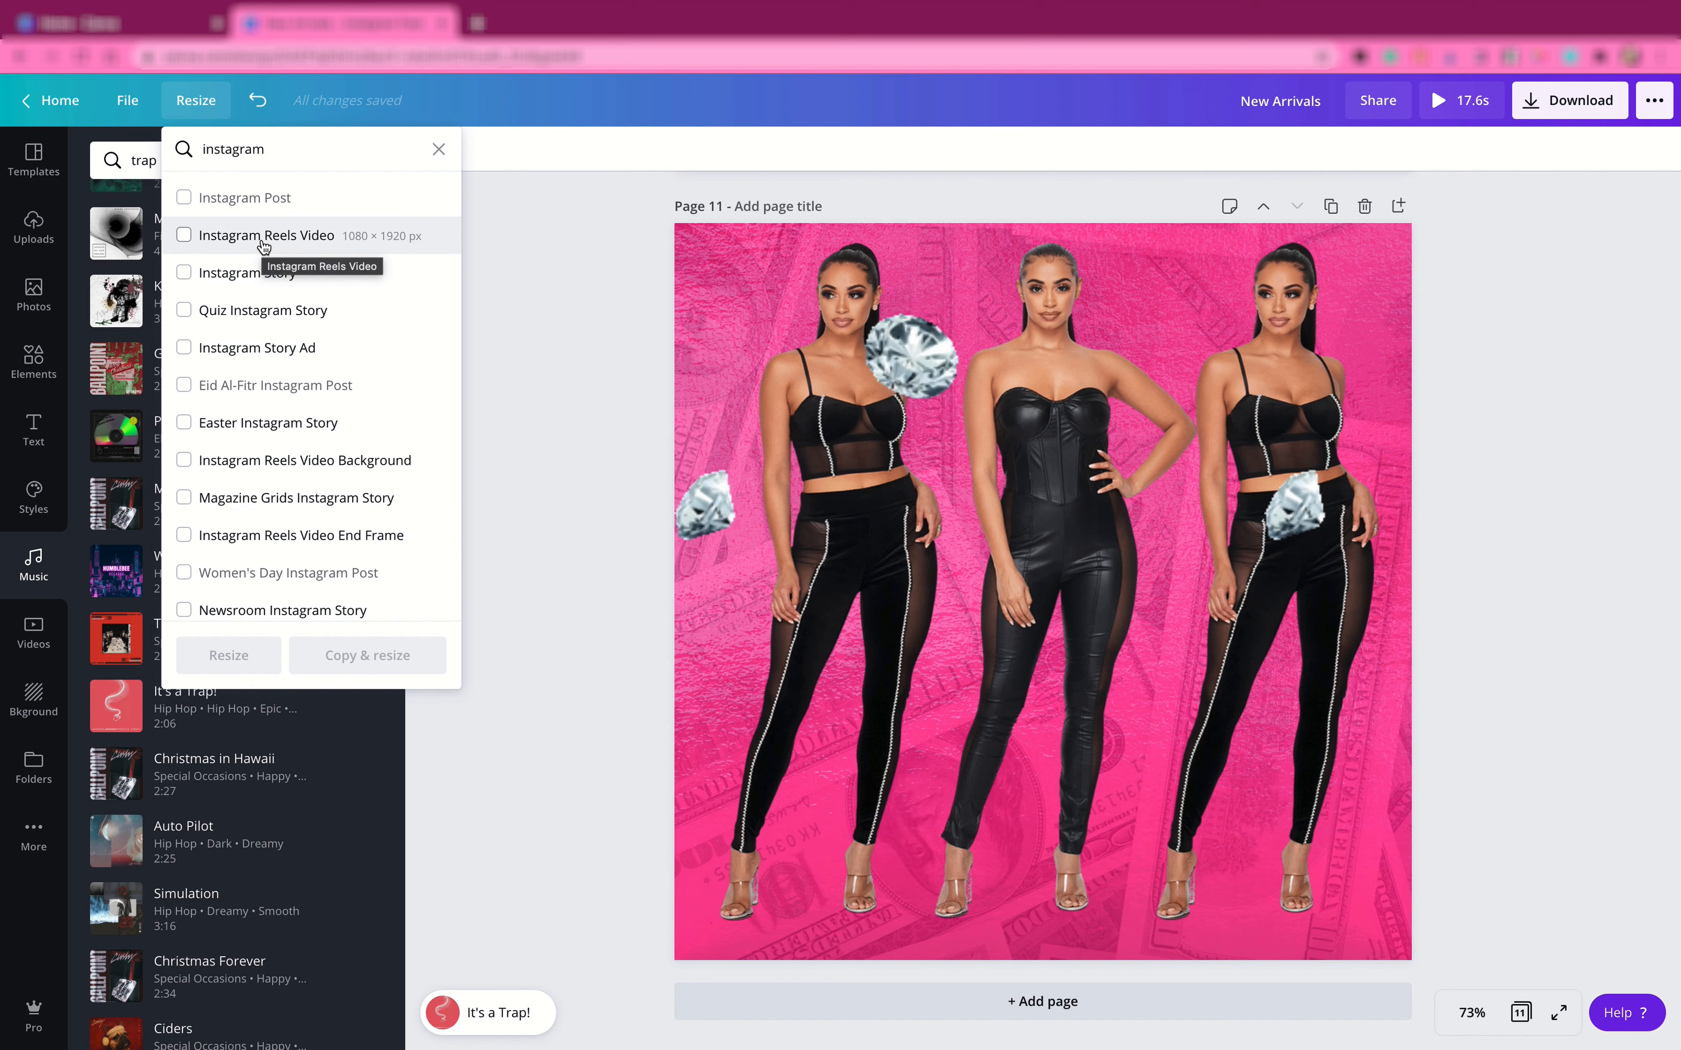
left_click(264, 246)
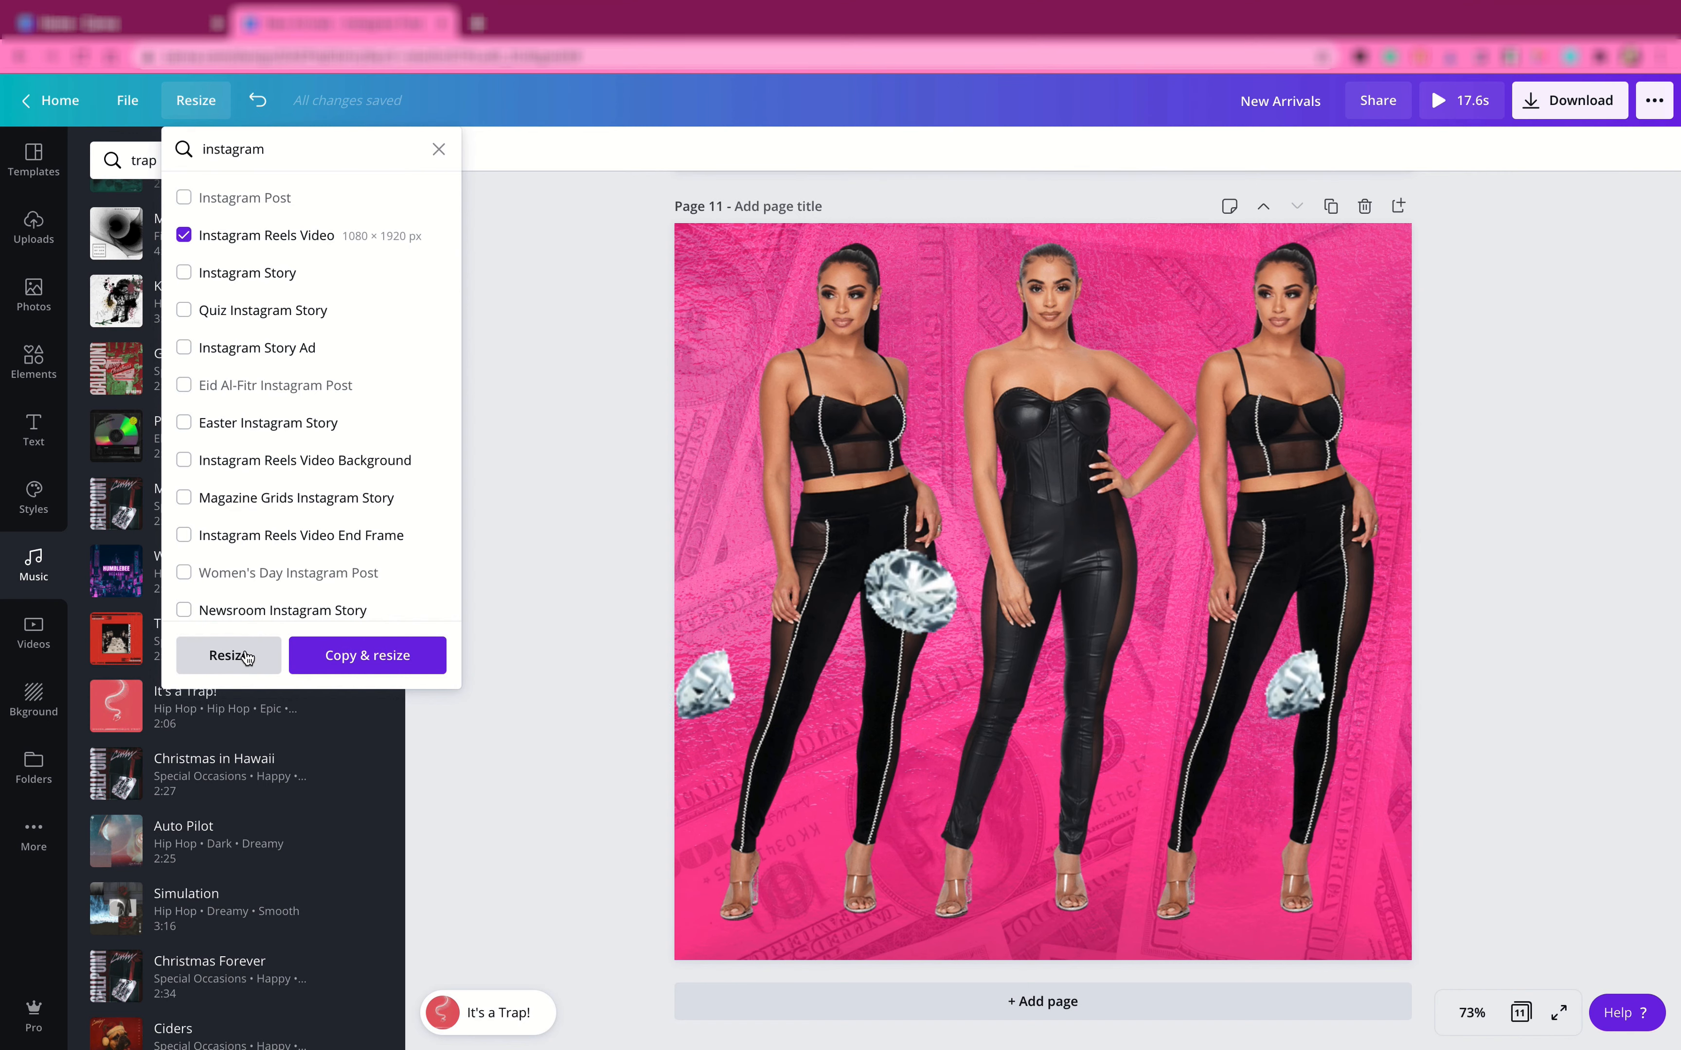
left_click(381, 656)
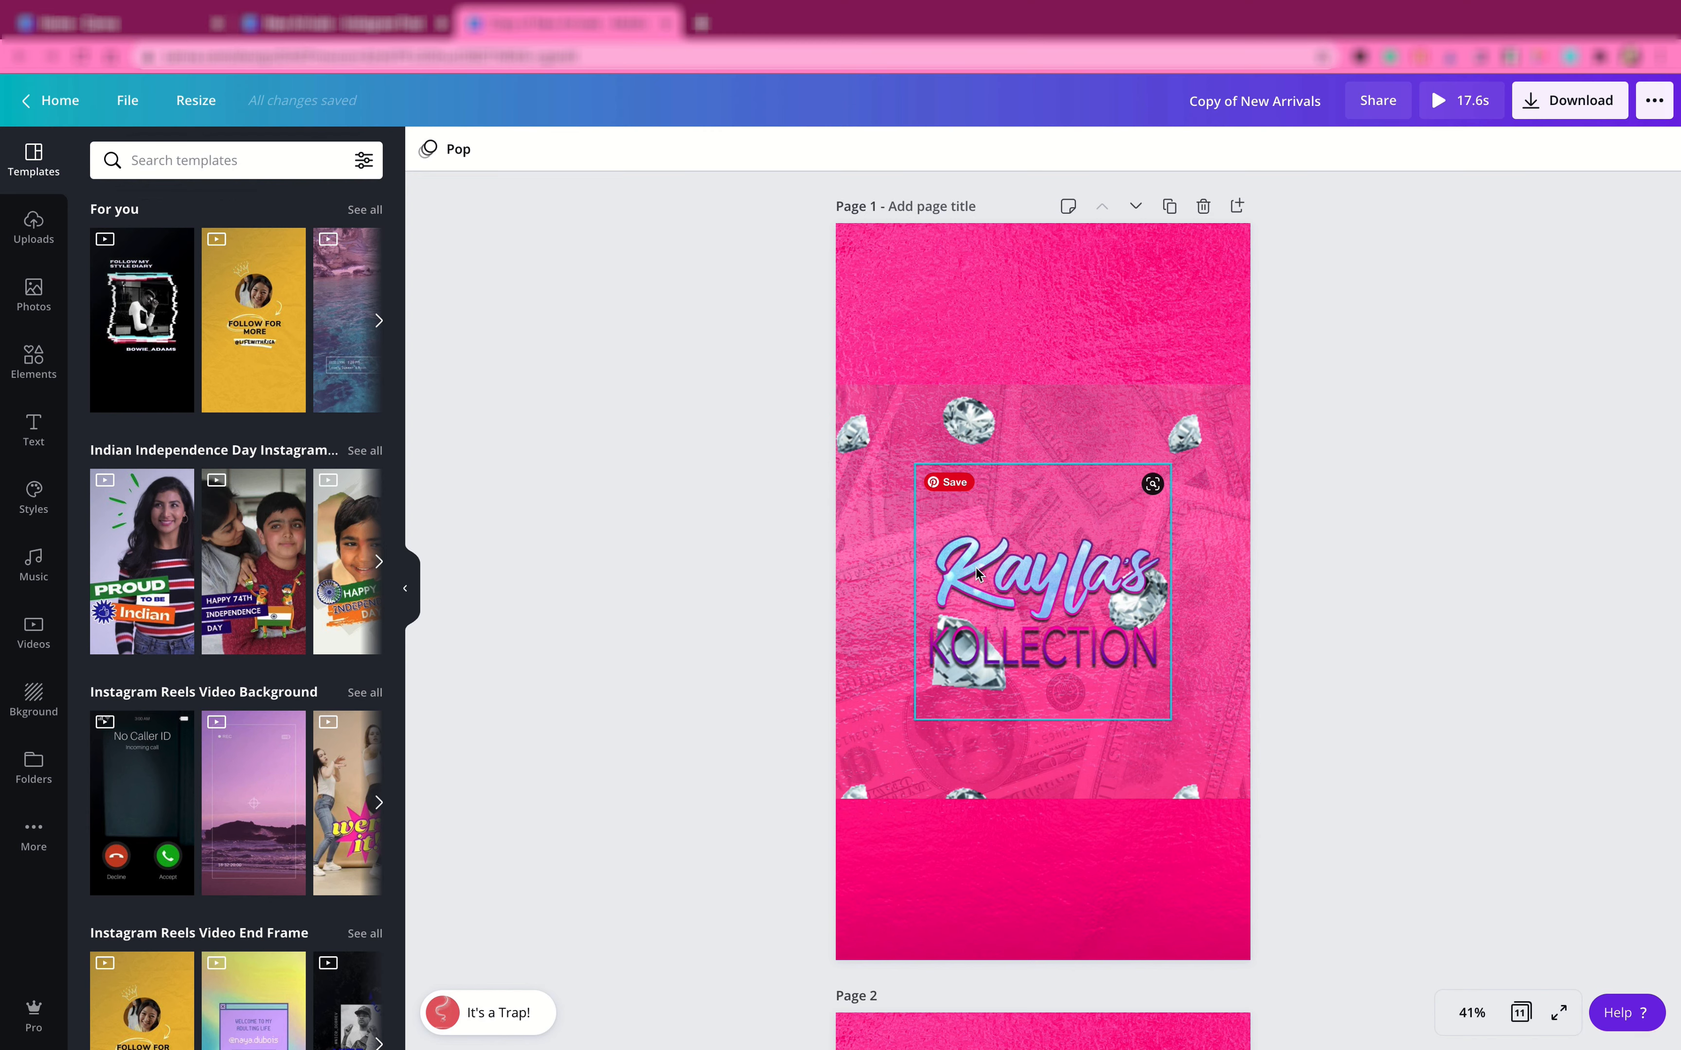
- On page 1, shift the falling diamonds down out of the way and stretch the money overlay to fill the full page height
scroll(666, 763, "down", 10)
scroll(666, 763, "up", 5)
scroll(666, 763, "up", 5)
left_click(907, 428)
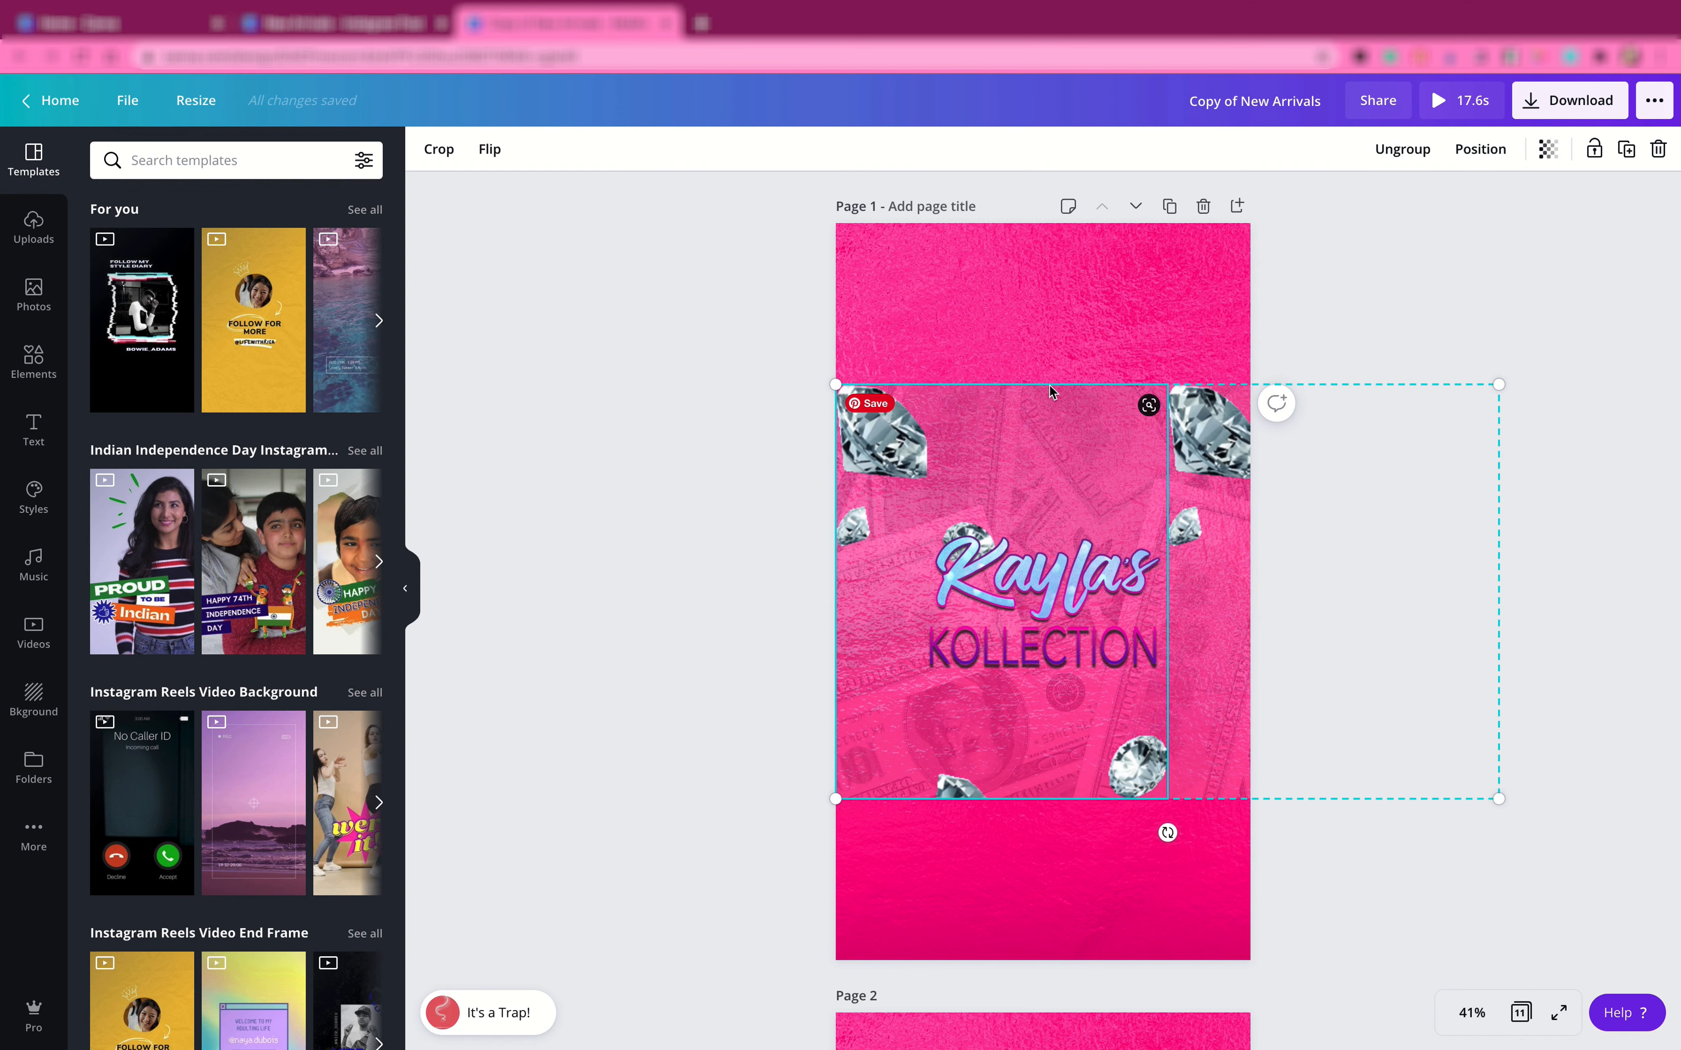
left_click_drag(1001, 499, 998, 693)
left_click(1048, 402)
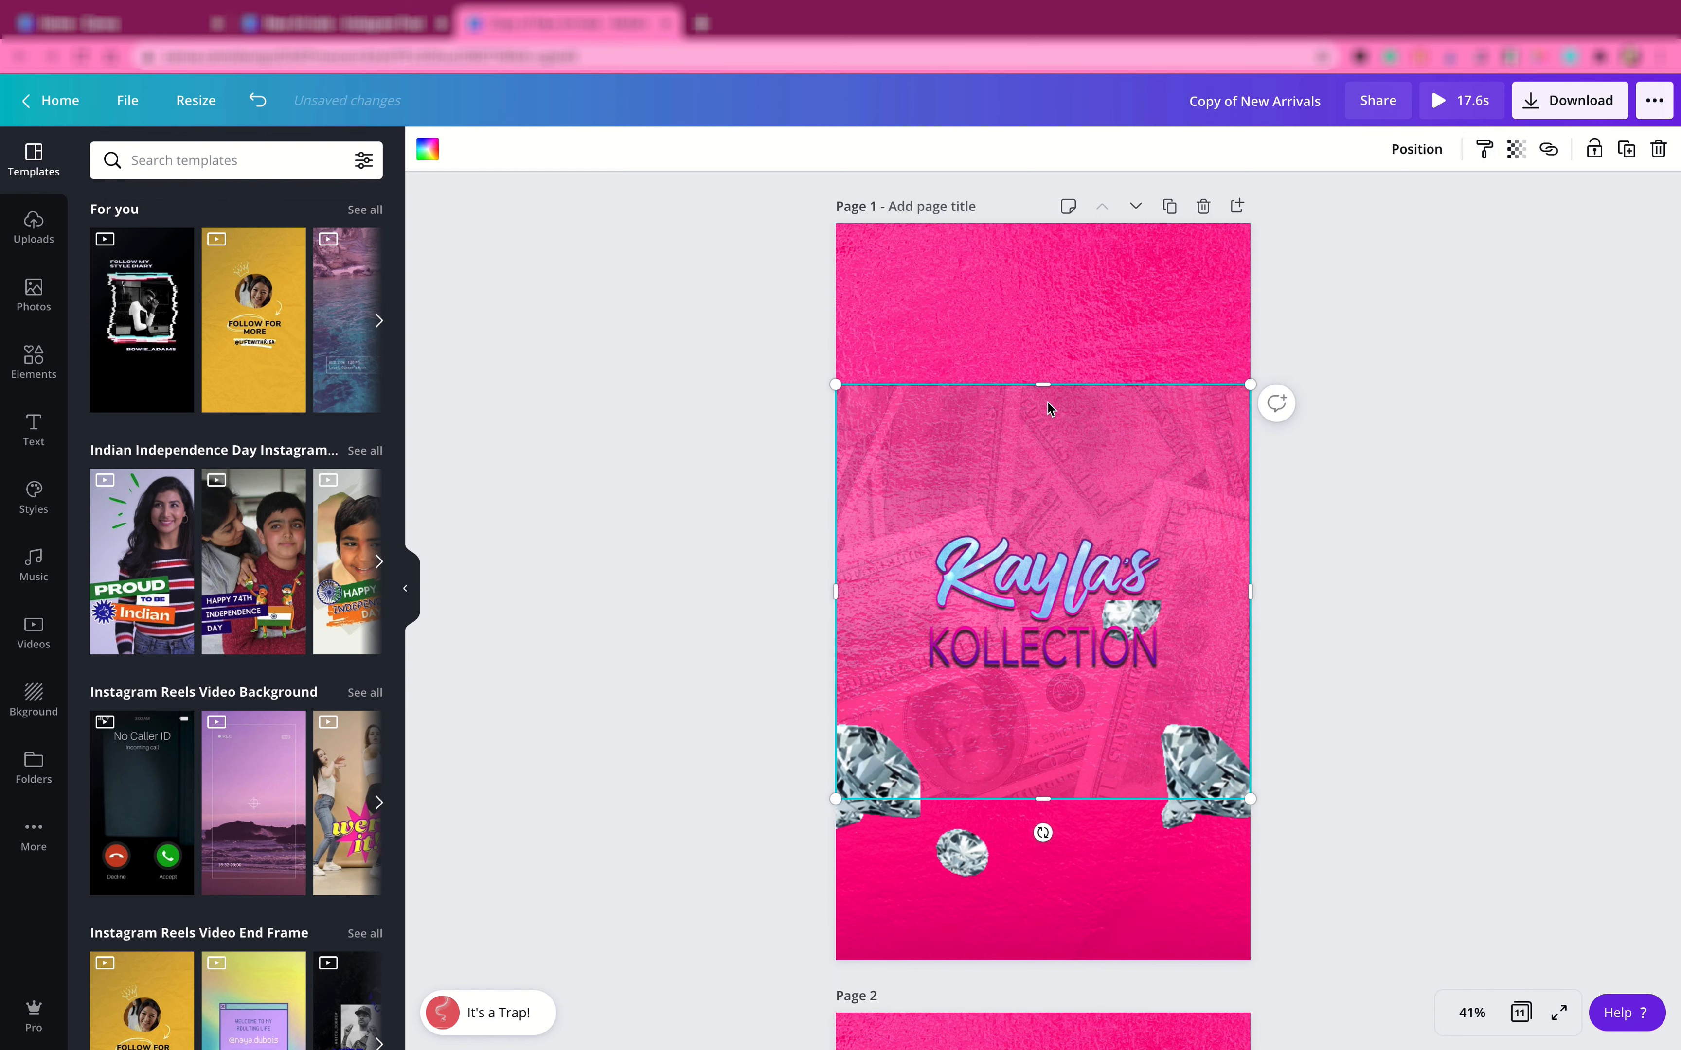
left_click_drag(1043, 384, 1043, 223)
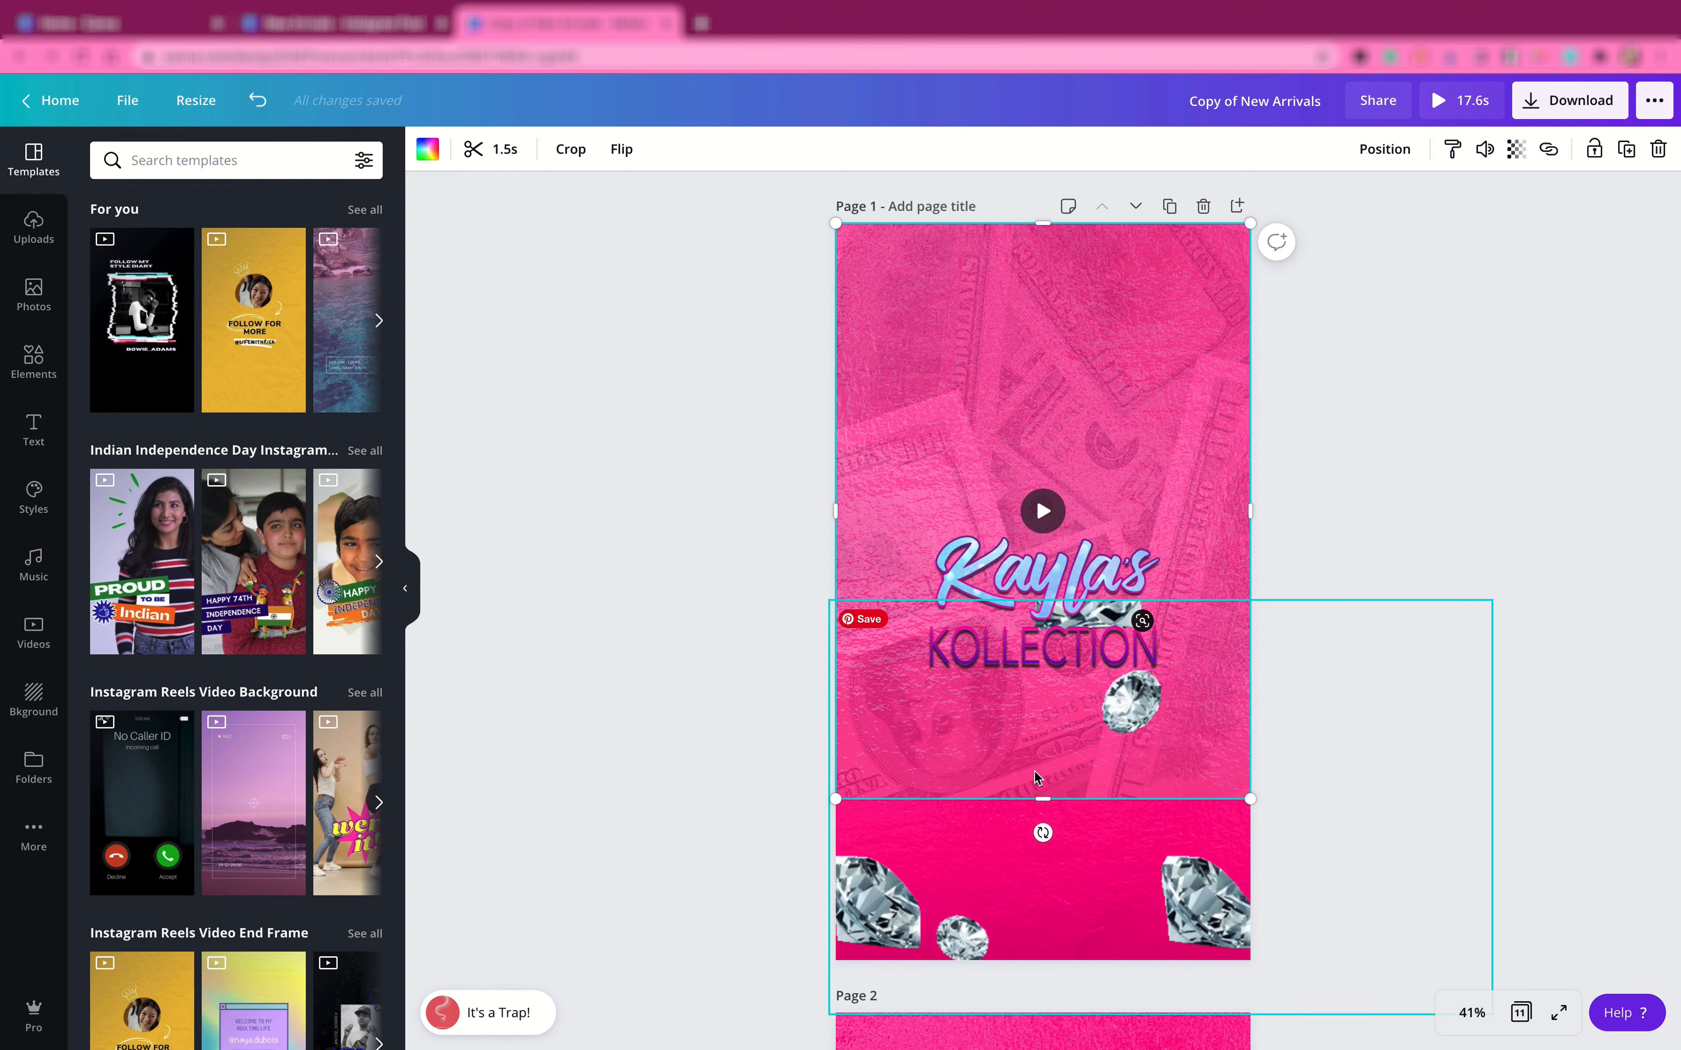
left_click_drag(1040, 797, 1028, 960)
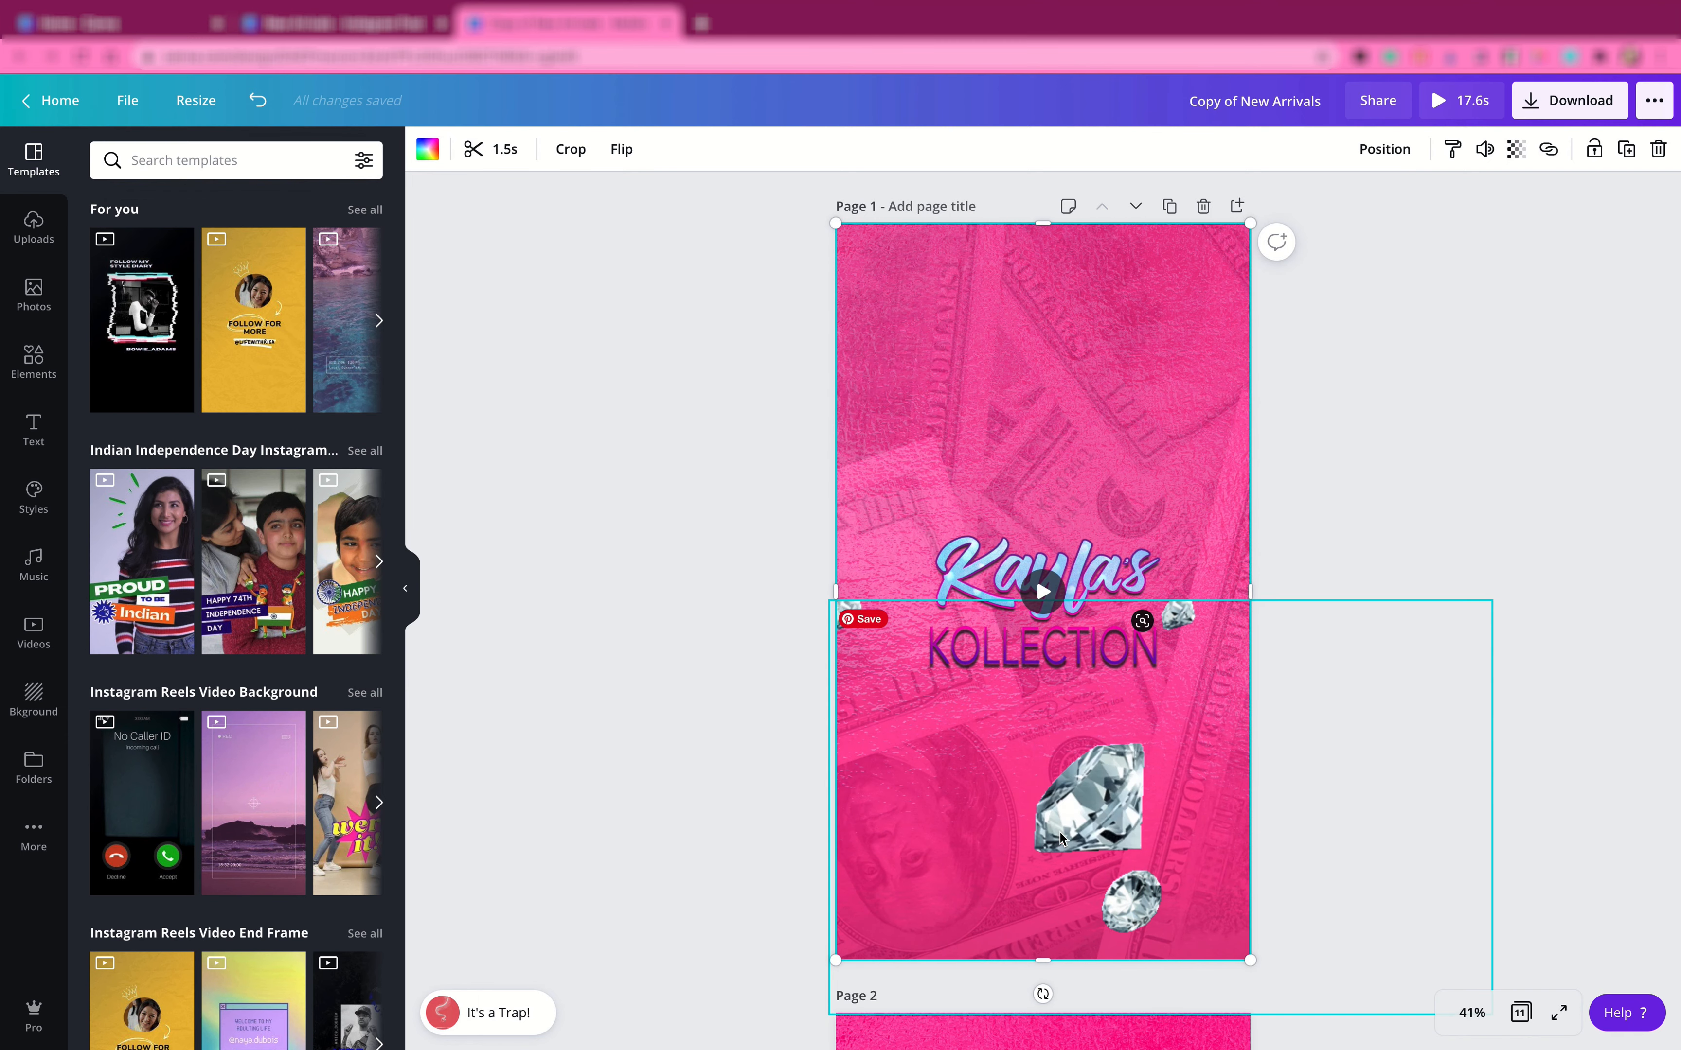
- Align page 1's falling diamonds with the page's upper edge and enlarge them to cover the whole tall page
left_click_drag(1059, 732, 1075, 425)
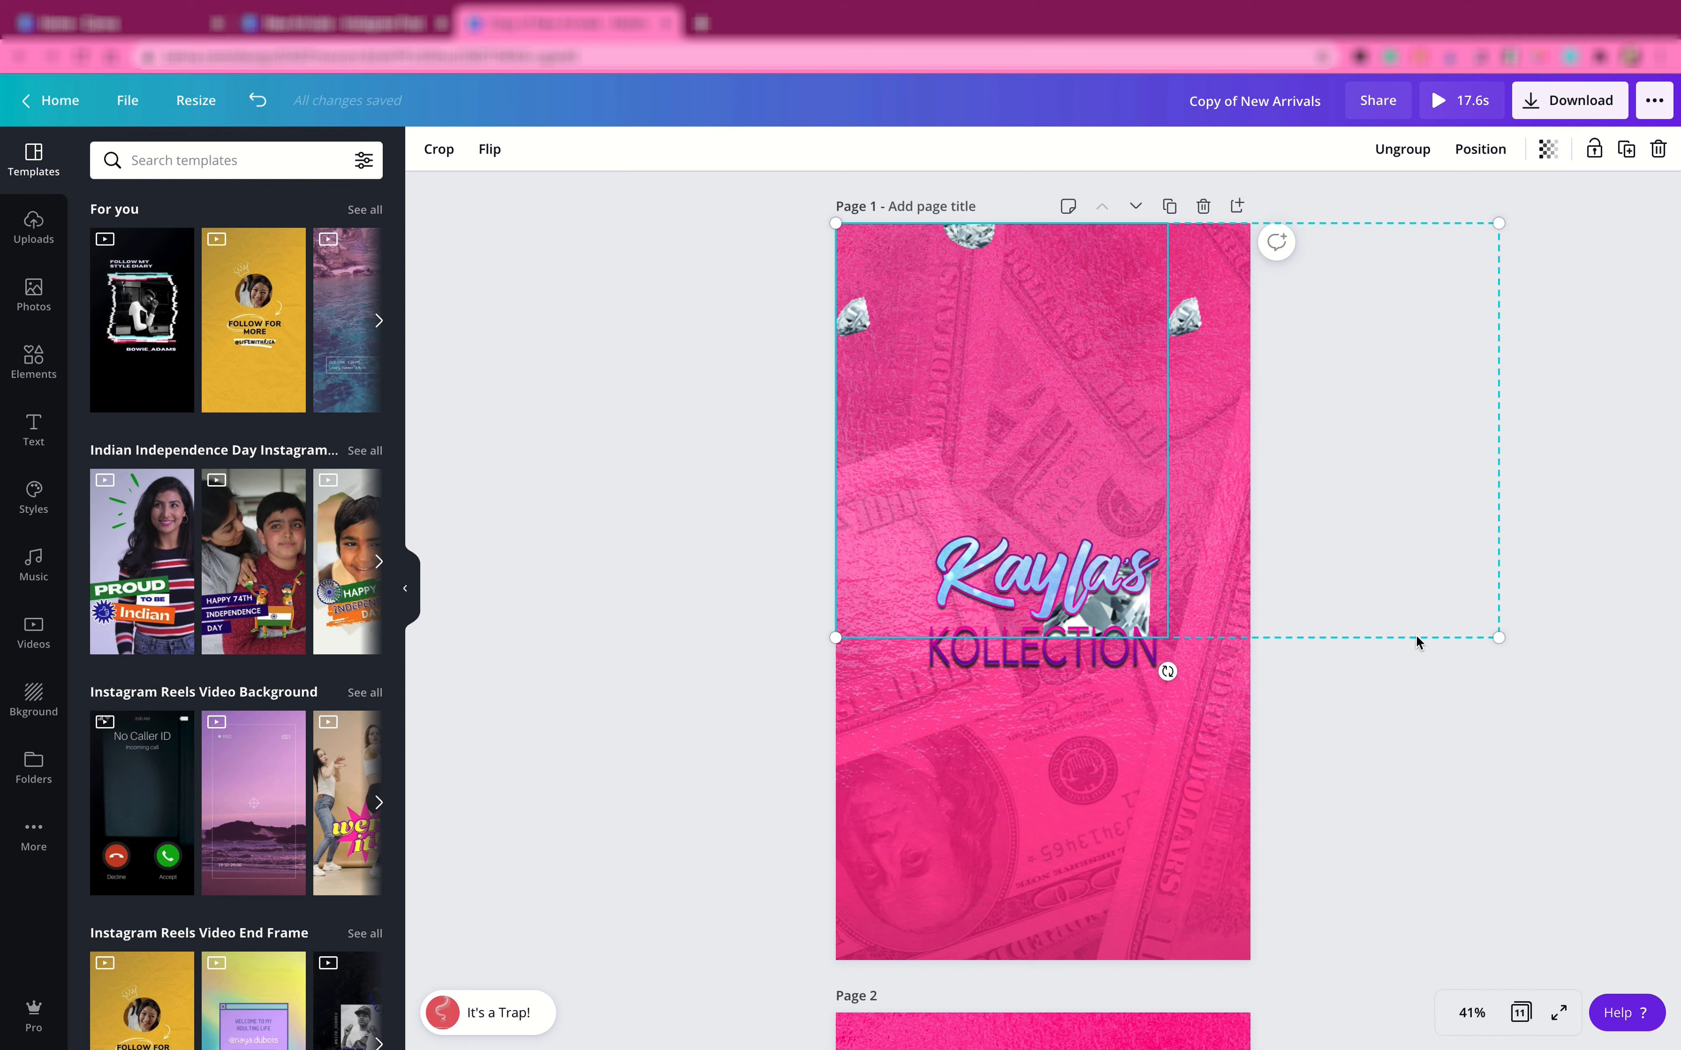
left_click_drag(834, 637, 708, 892)
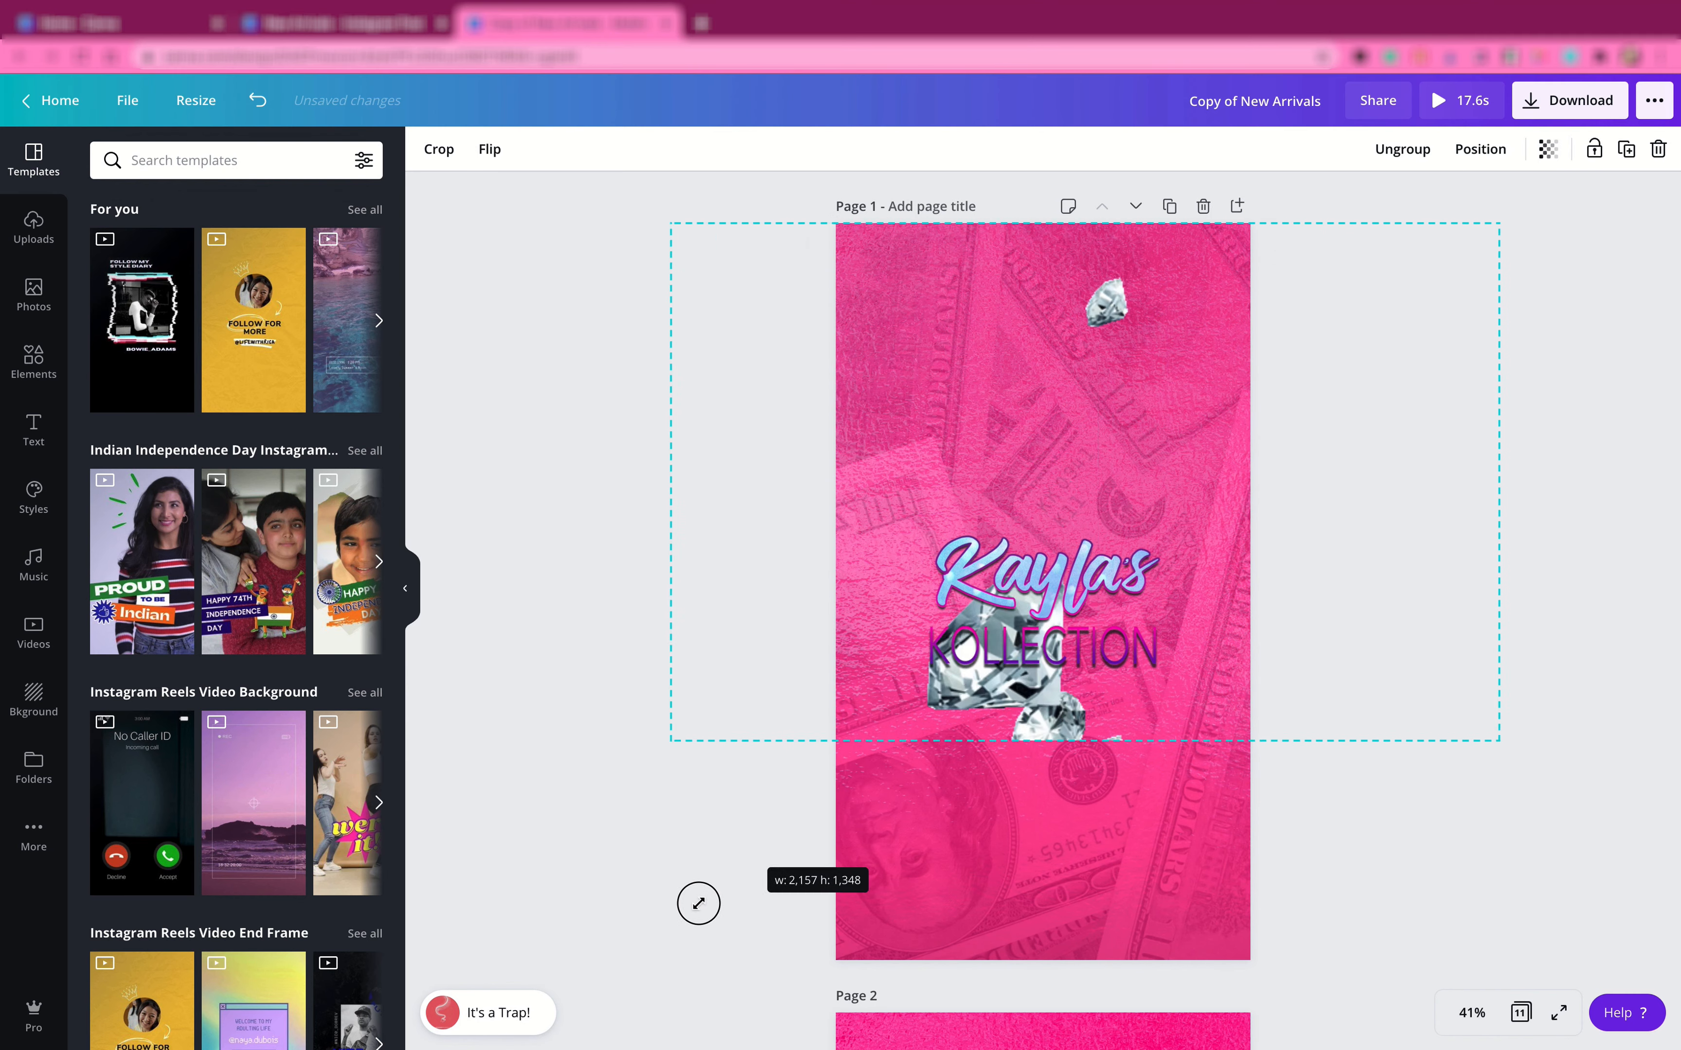
left_click_drag(600, 975, 431, 1007)
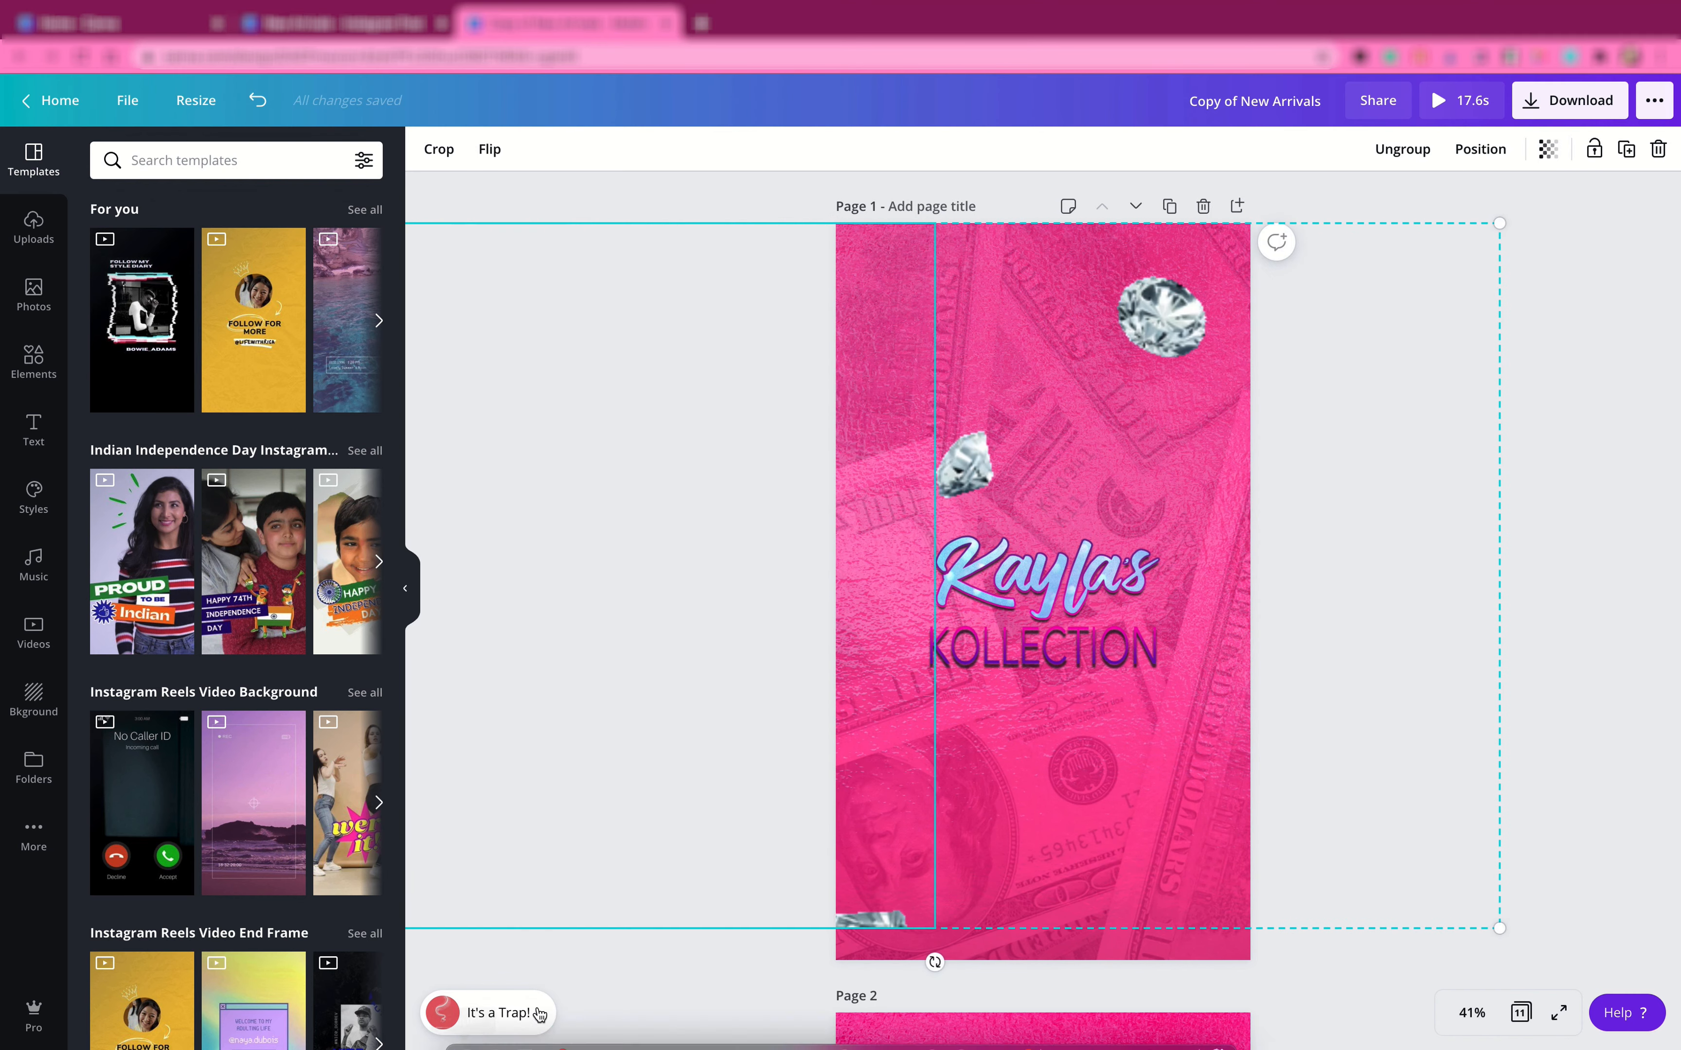
left_click_drag(1498, 928, 1549, 968)
left_click(1607, 780)
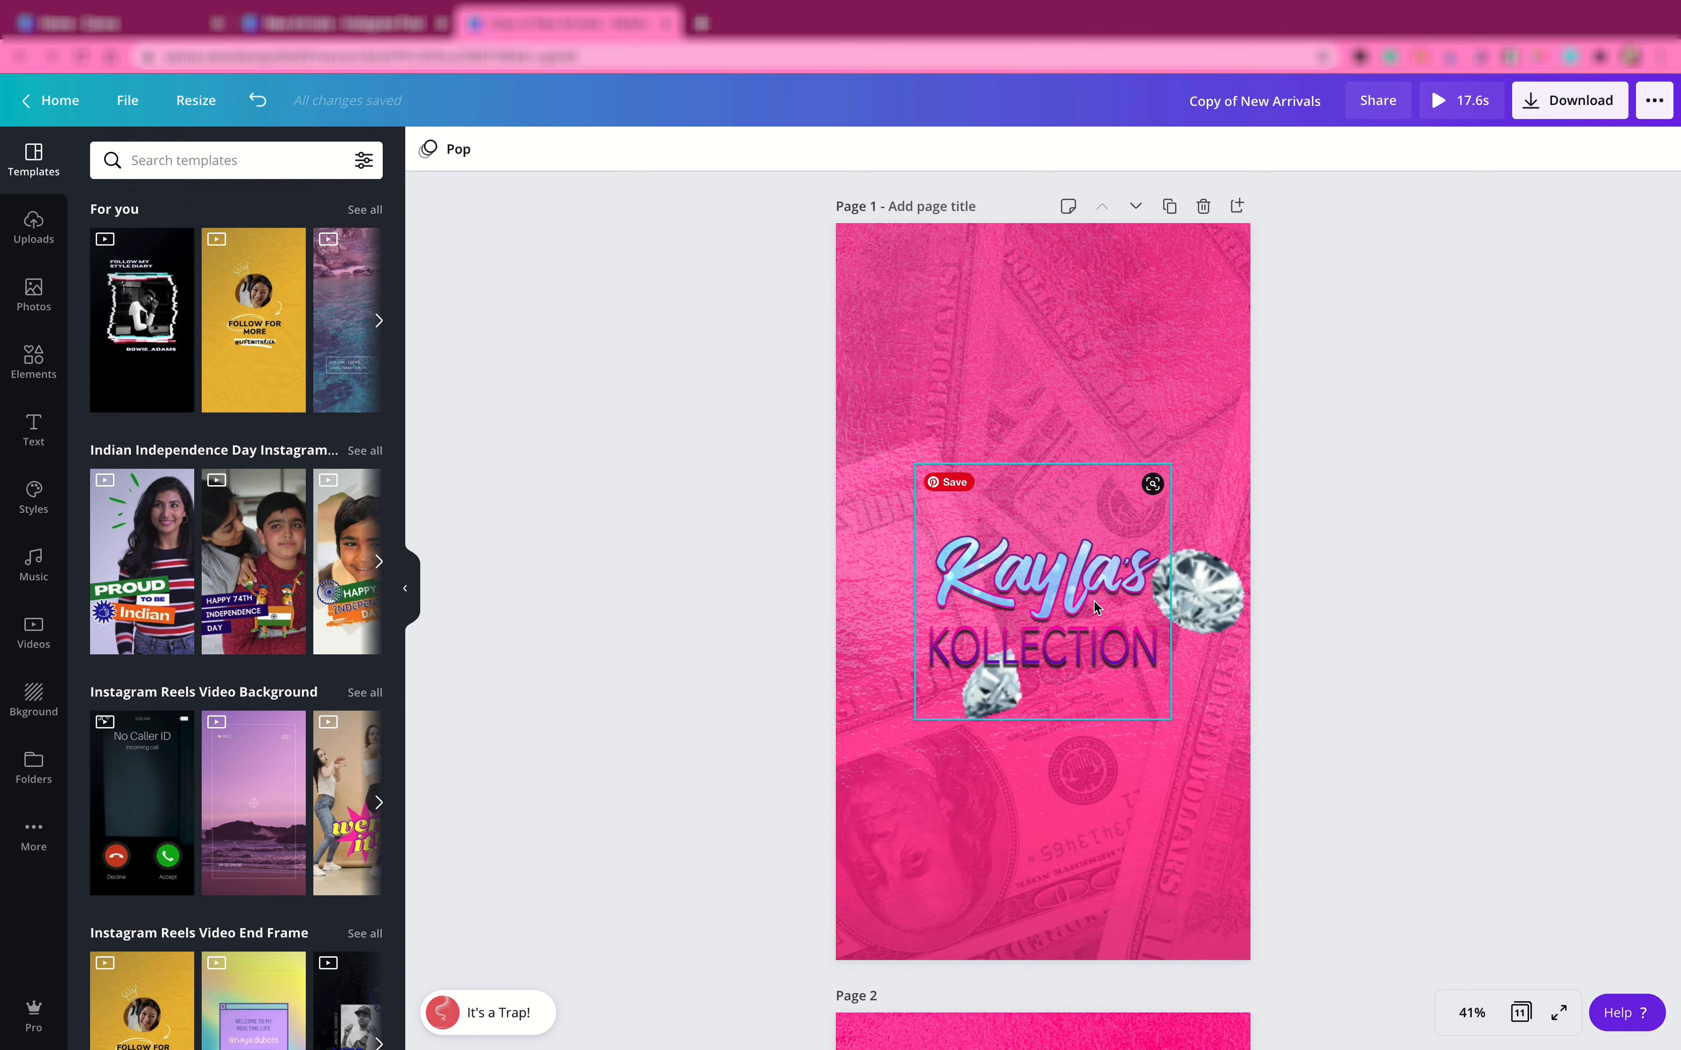
- Check the New Arrivals layout on page 2 and play the whole Reels-sized design from the start
scroll(756, 820, "down", 5)
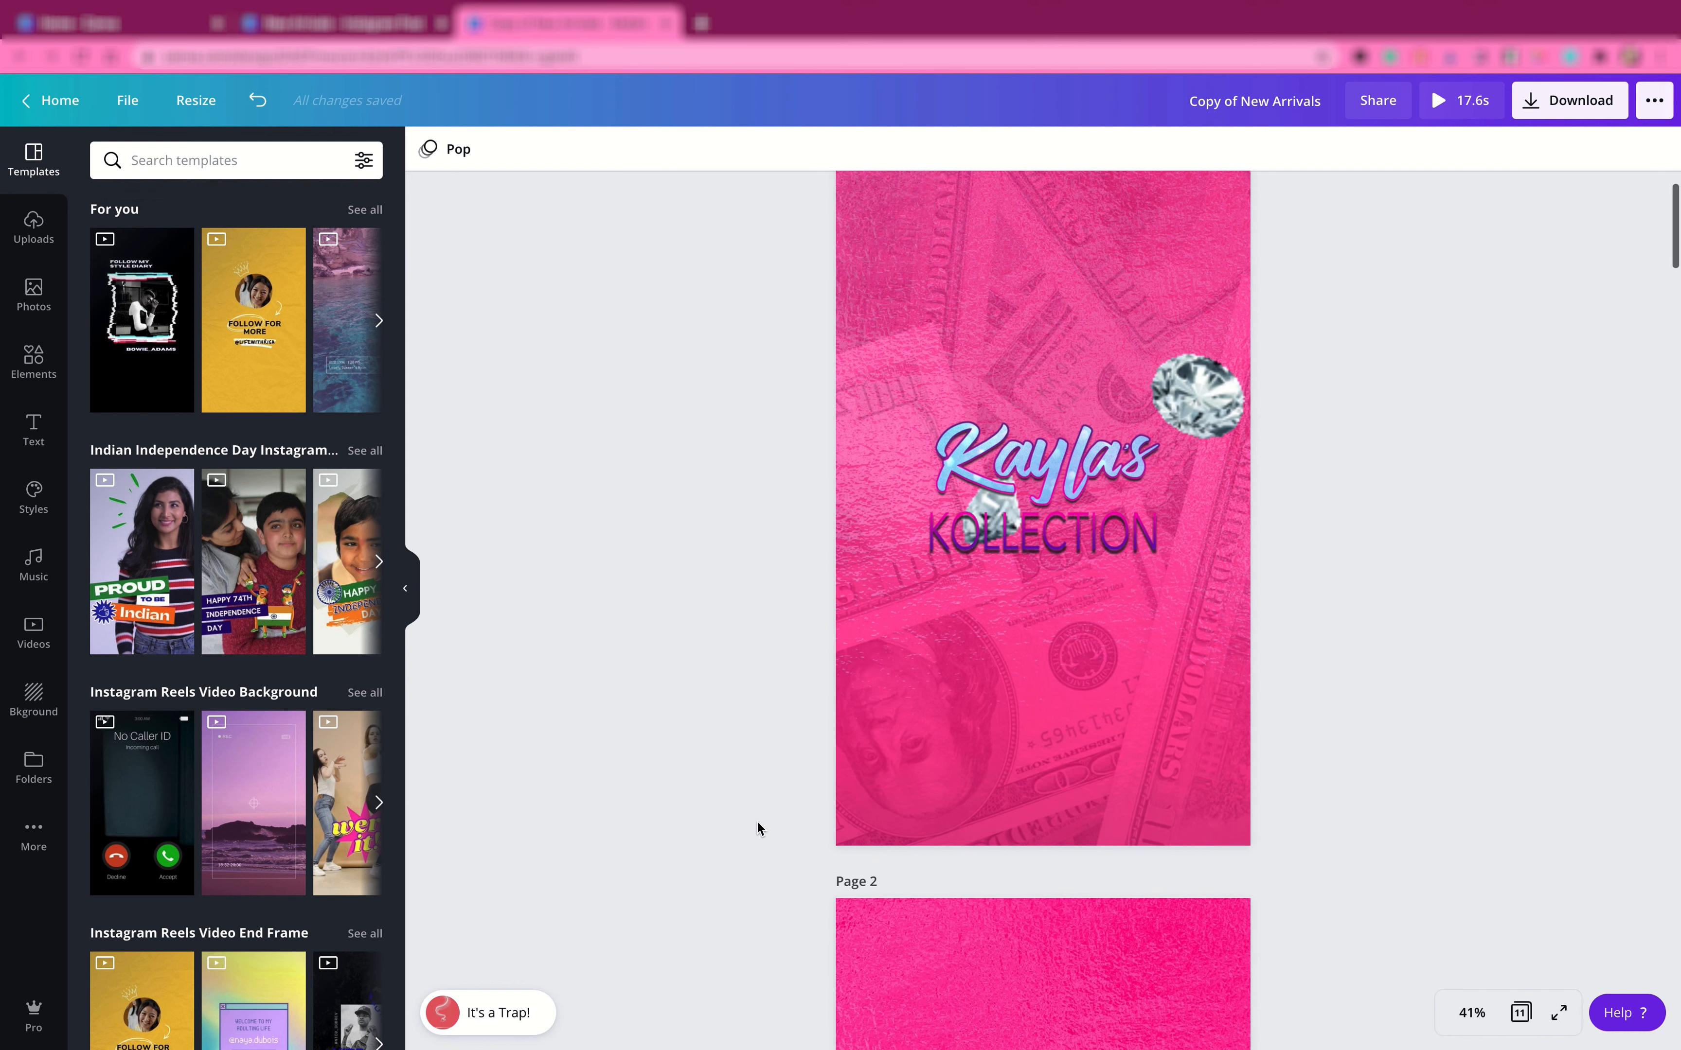
scroll(756, 820, "down", 4)
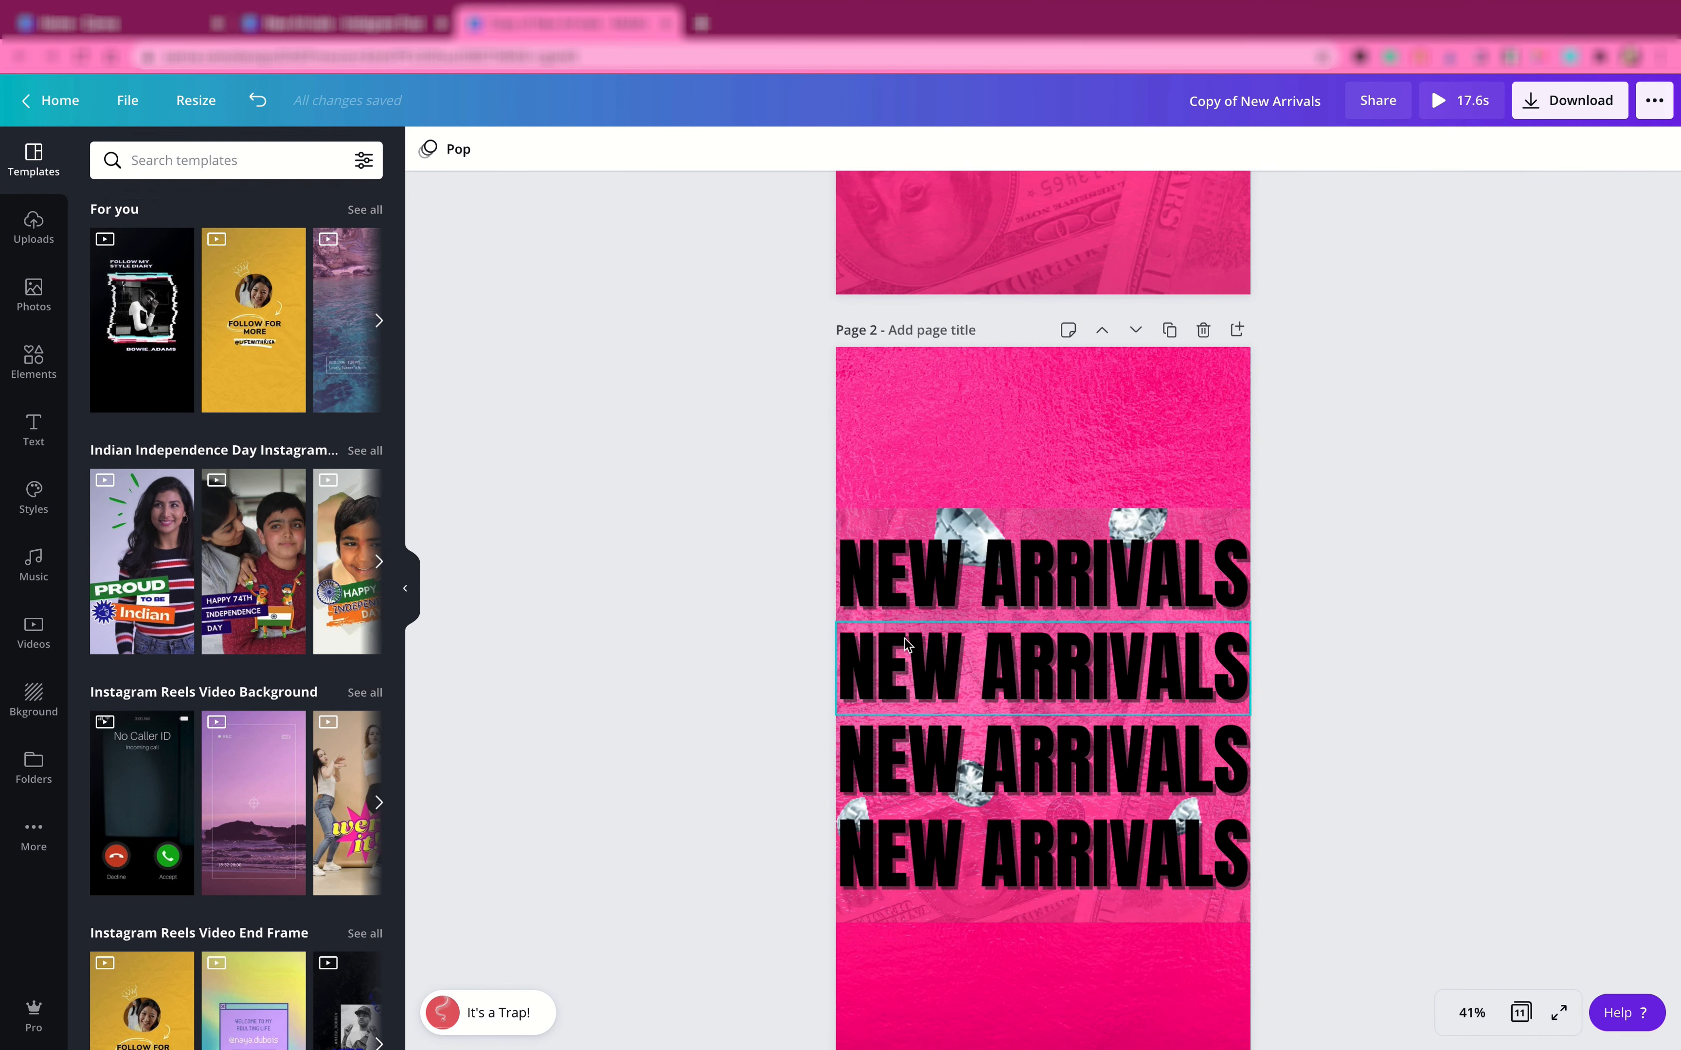
left_click(954, 517)
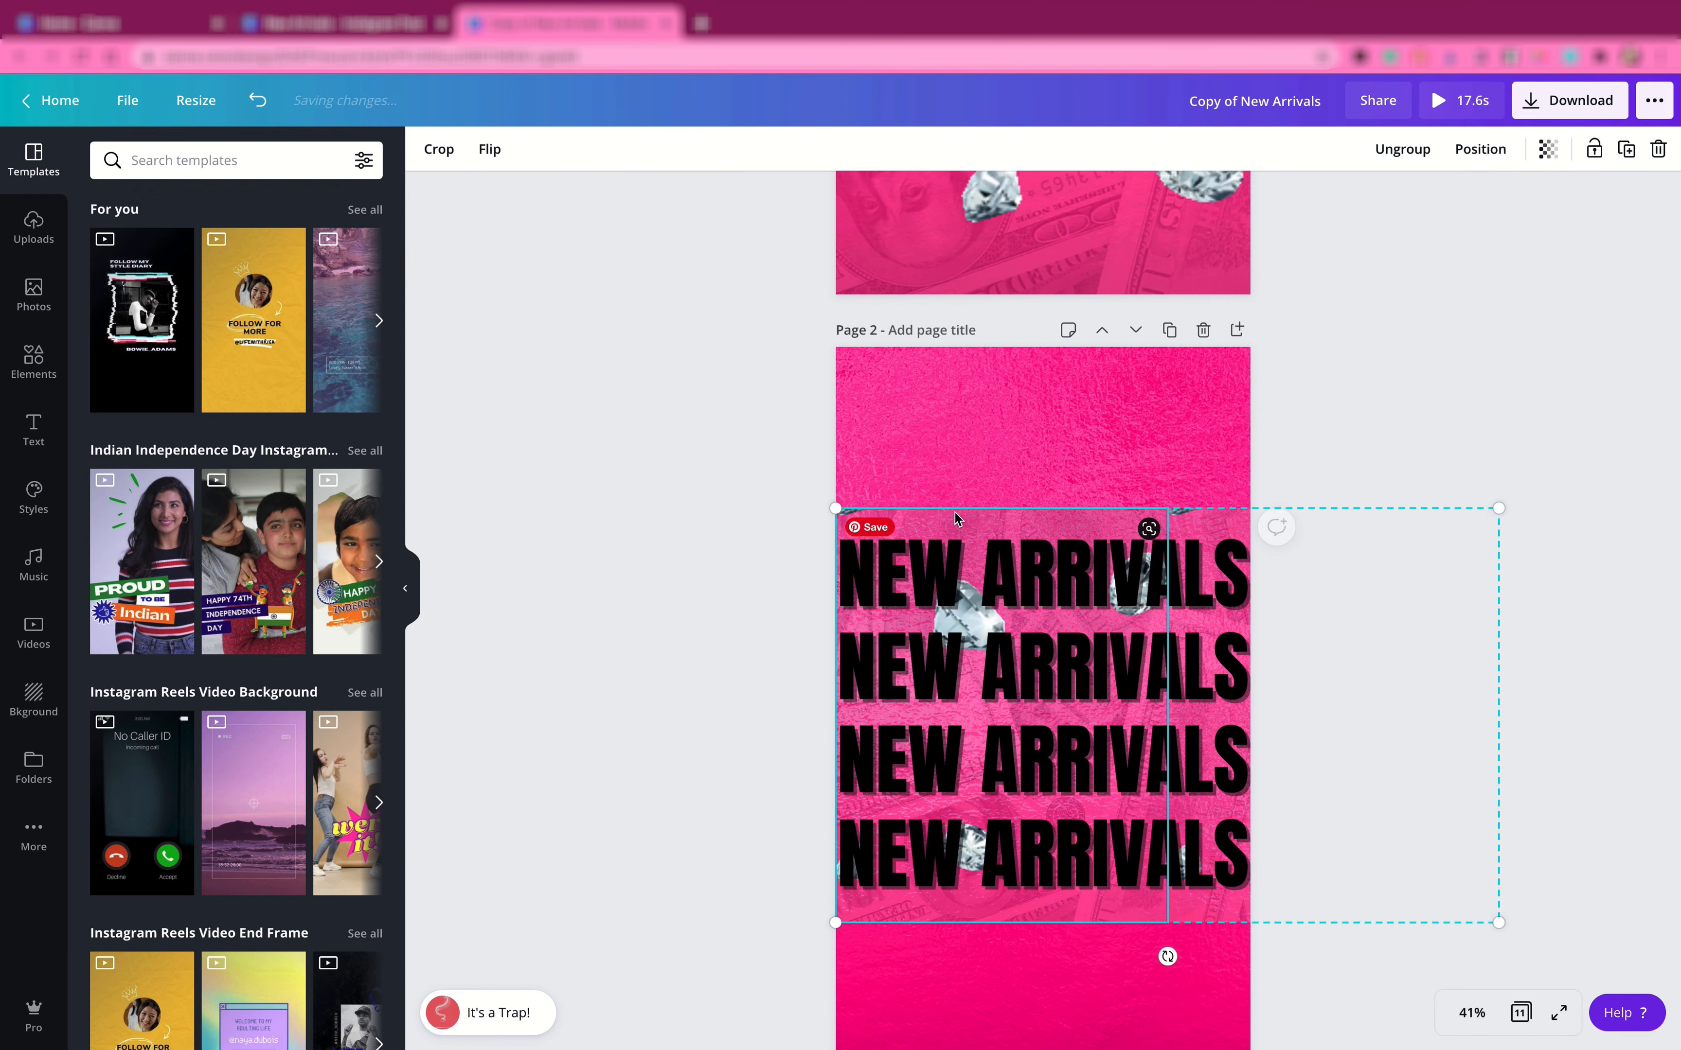
scroll(1049, 477, "up", 5)
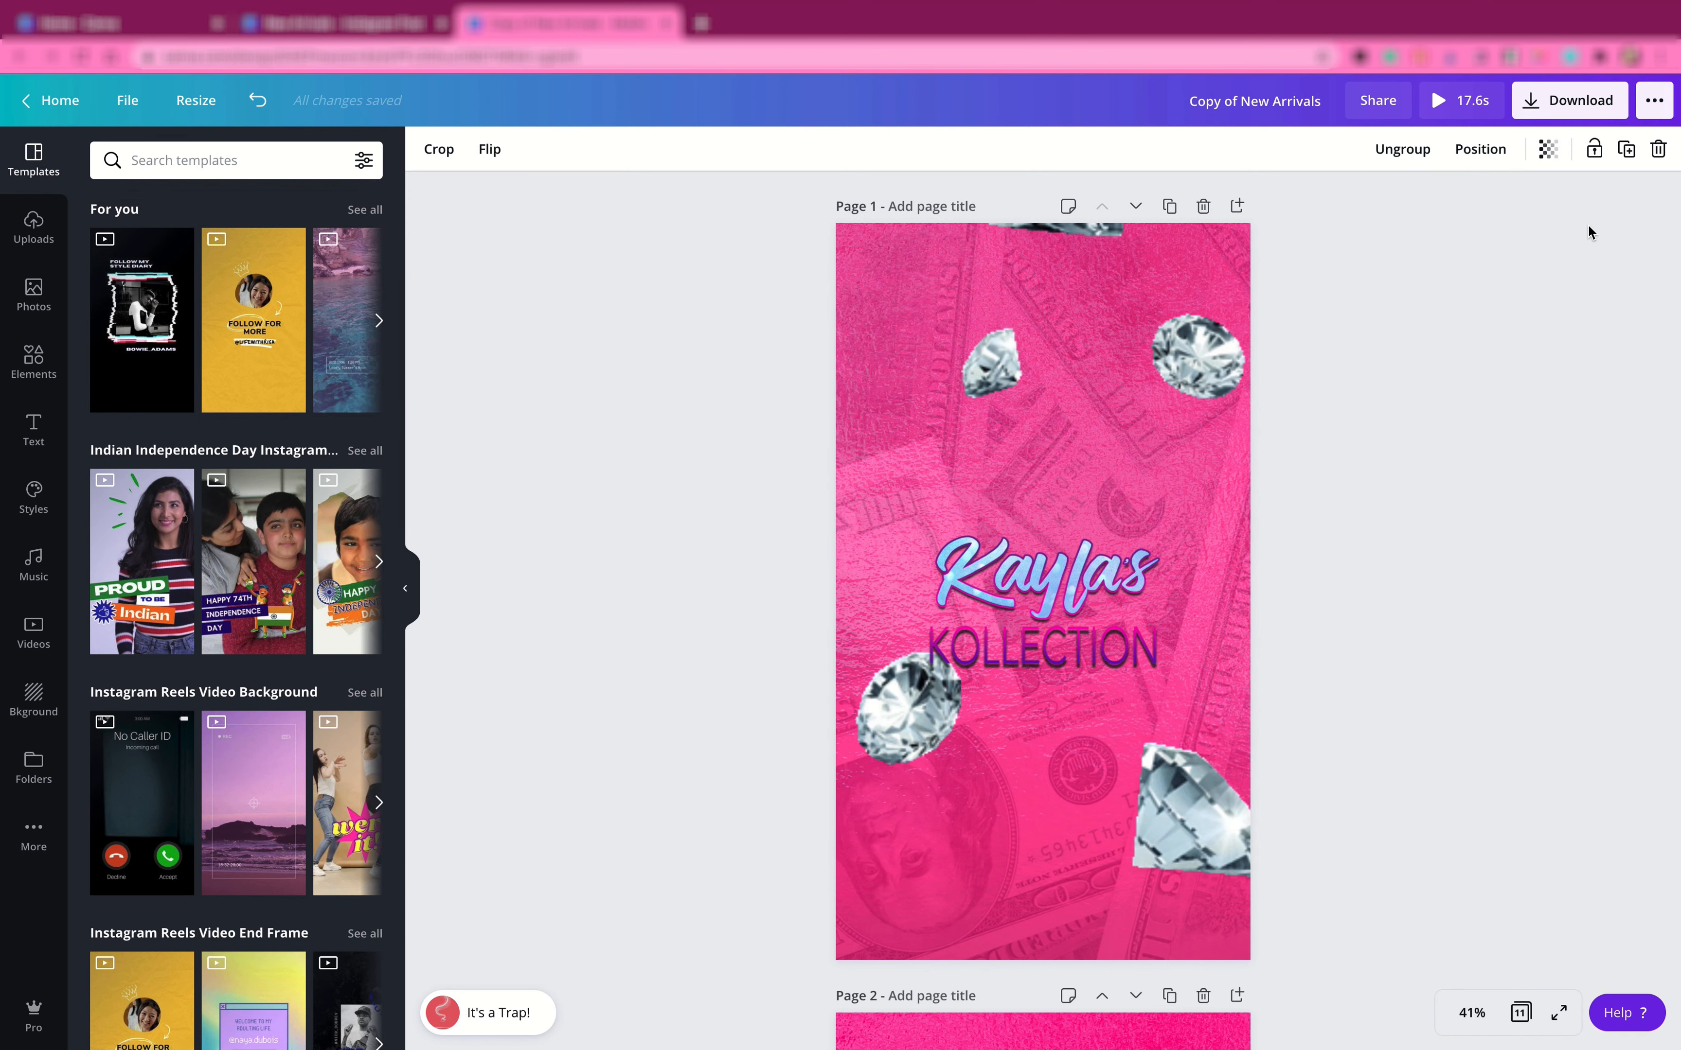
left_click(1436, 101)
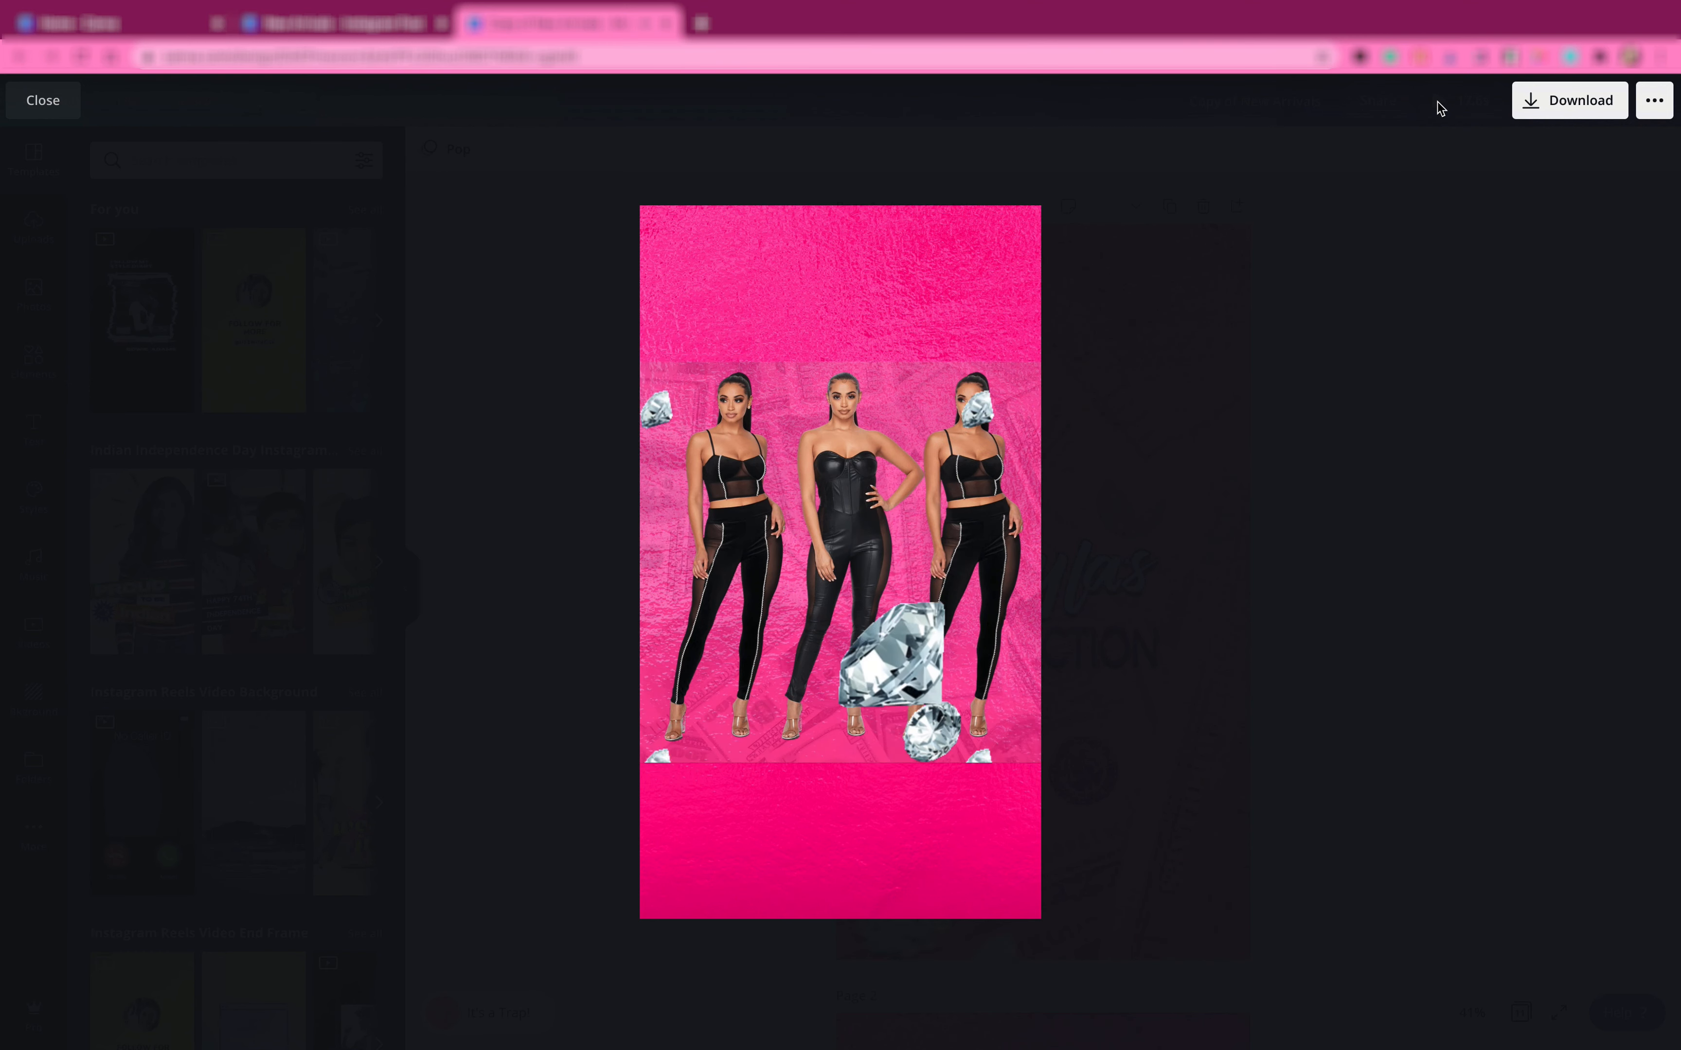
left_click(1410, 182)
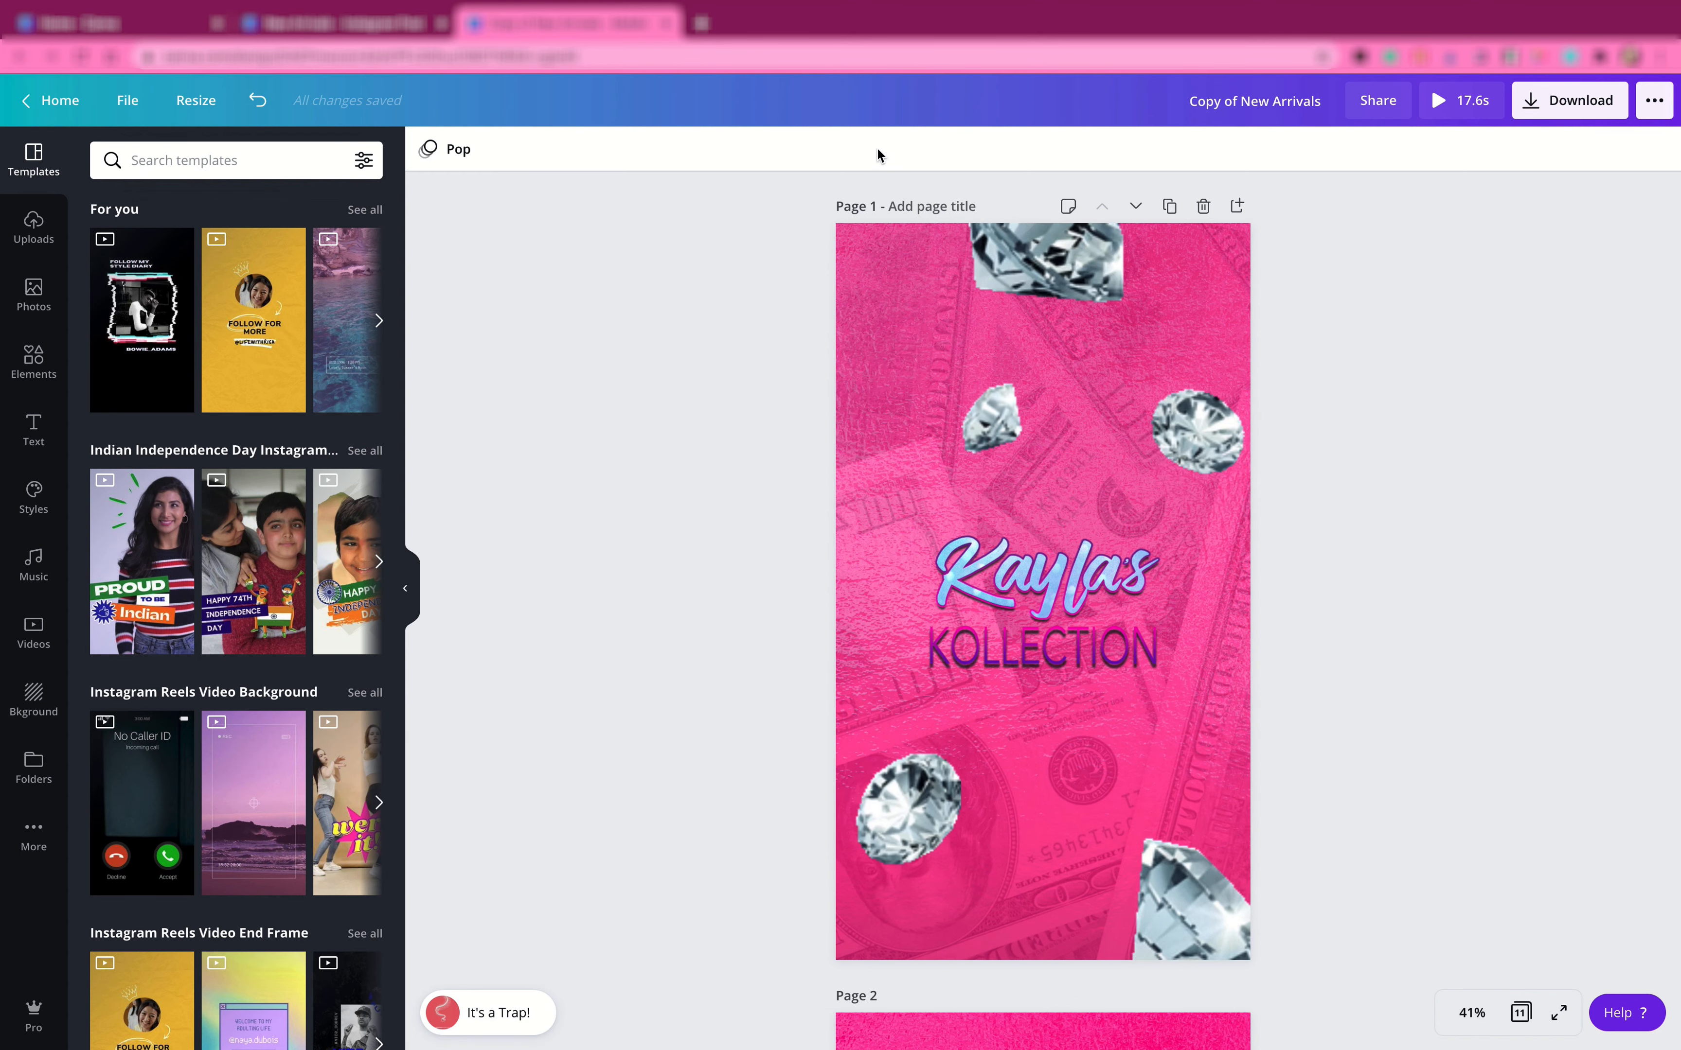
mouse_move(1009, 5)
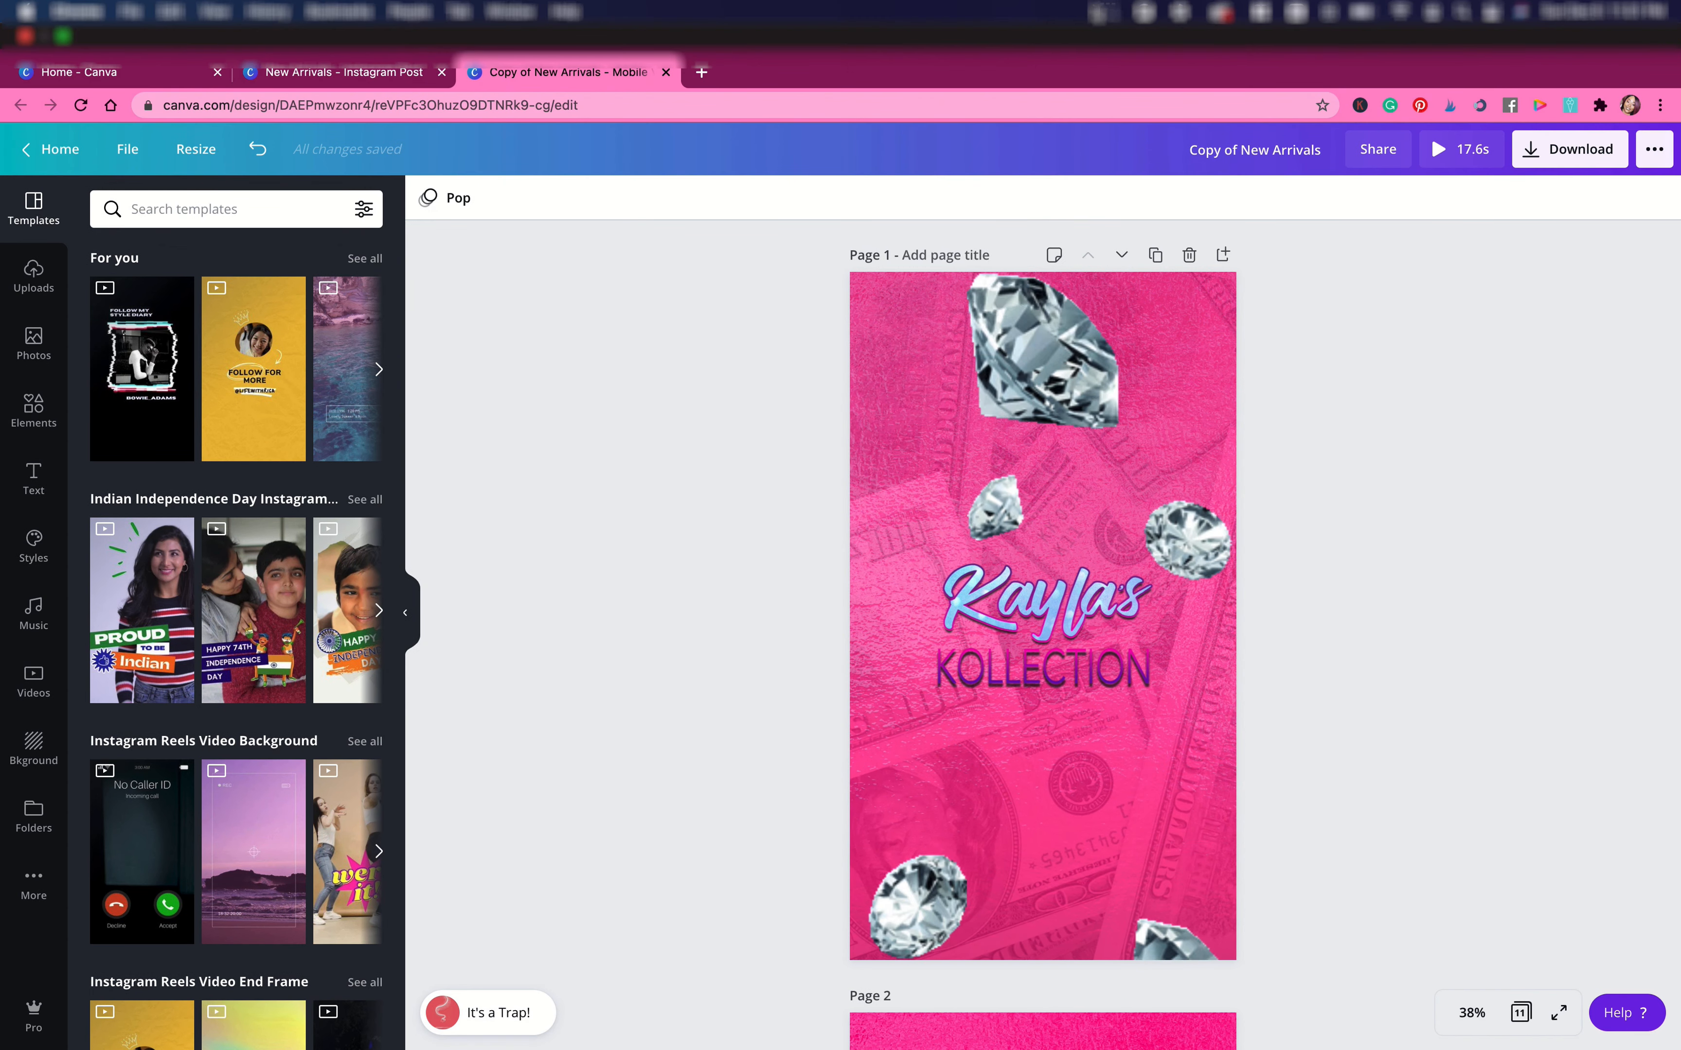
left_click(1097, 11)
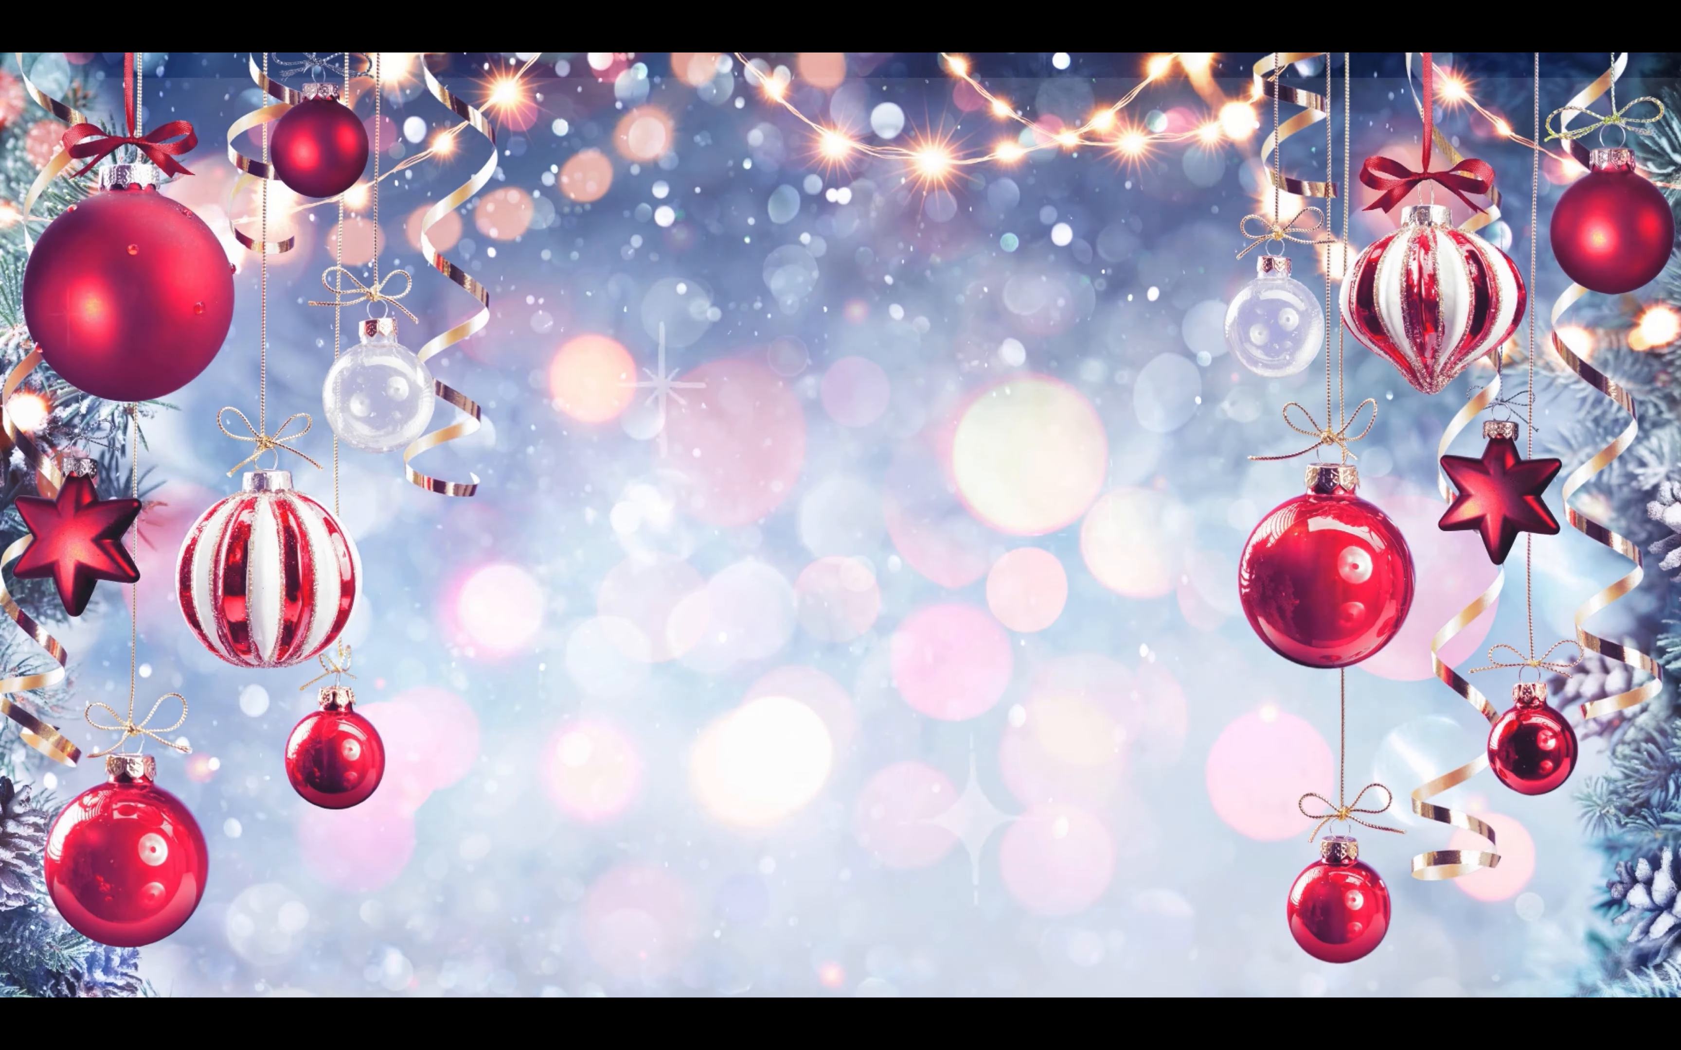